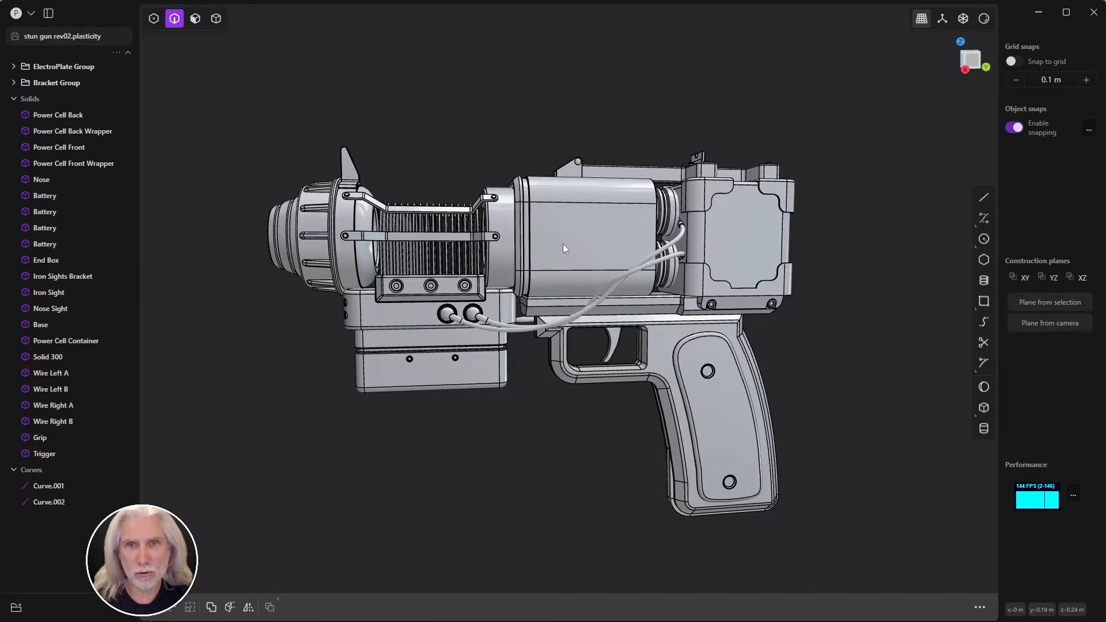
- Examine the stun gun model from the side and the nose sight shape in the reference art
key("5")
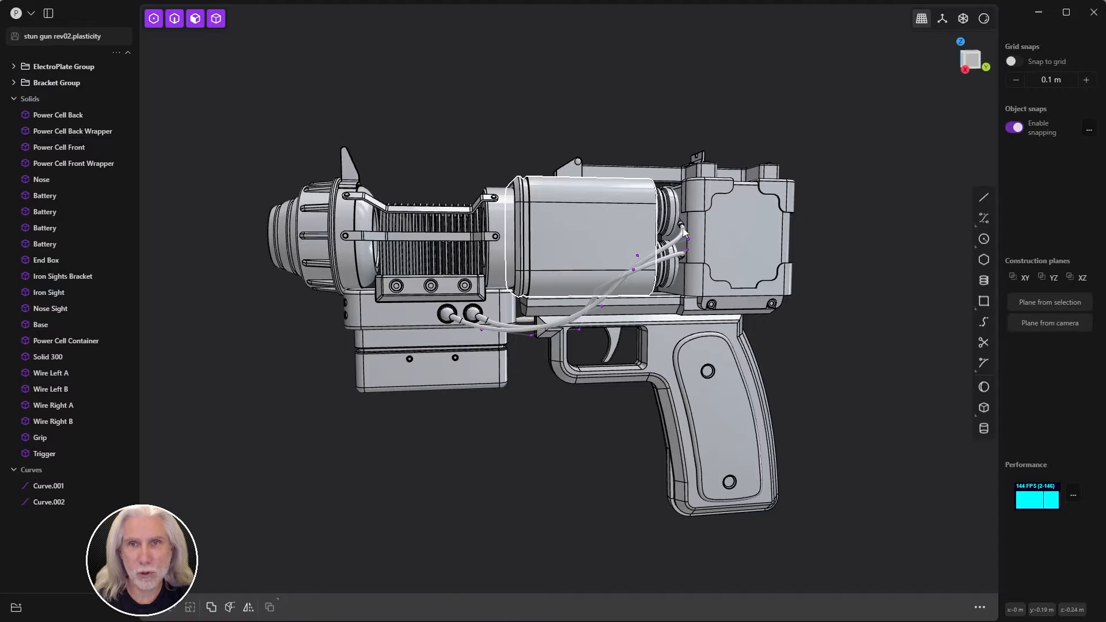
mouse_move(481, 476)
middle_mouse_down()
mouse_move(567, 476)
mouse_move(475, 479)
middle_mouse_up()
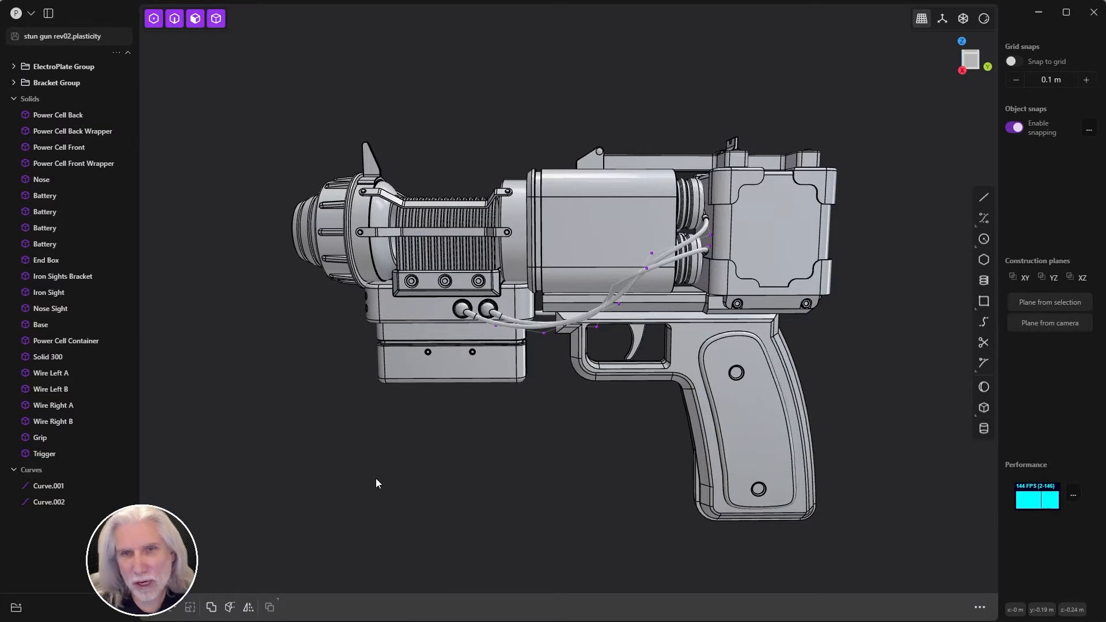
middle_click_drag(620, 344, 584, 432)
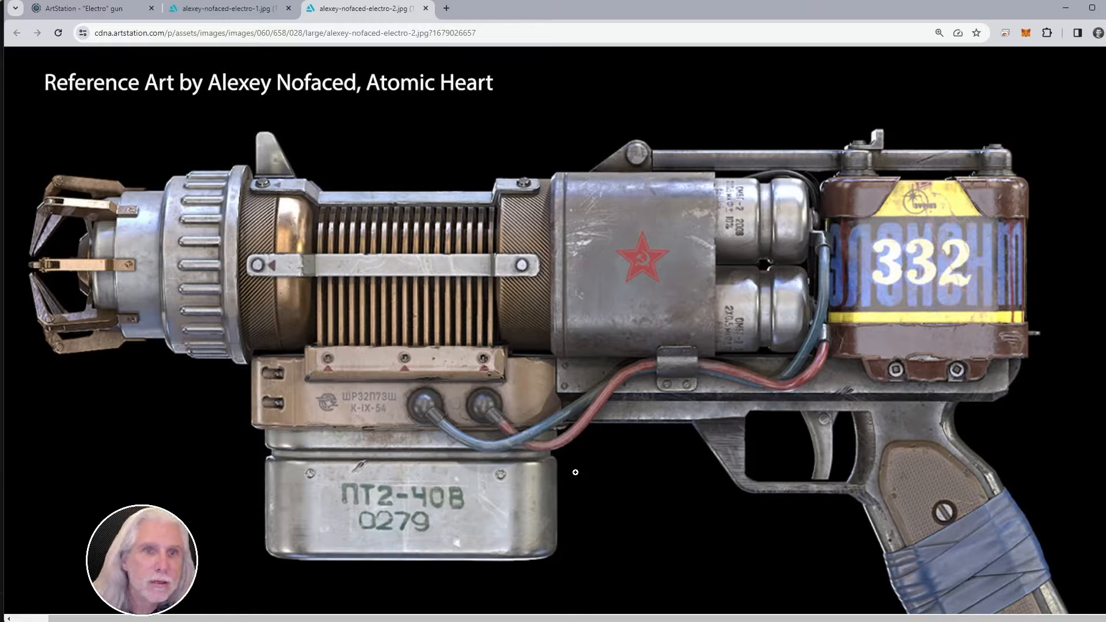
left_click(268, 173)
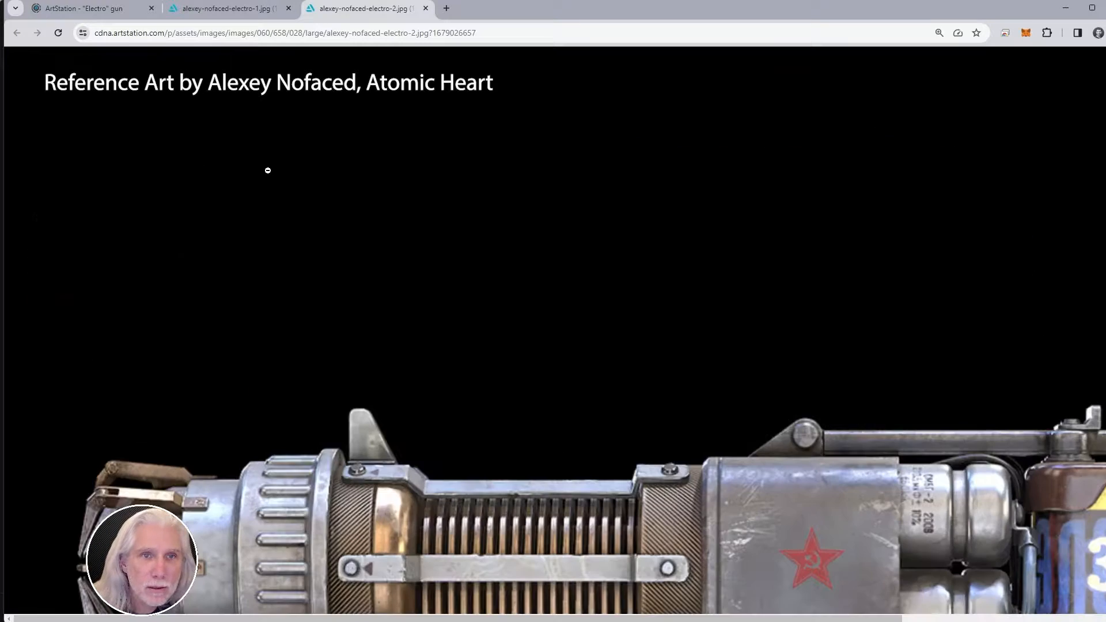
left_click(385, 484)
left_click(310, 426)
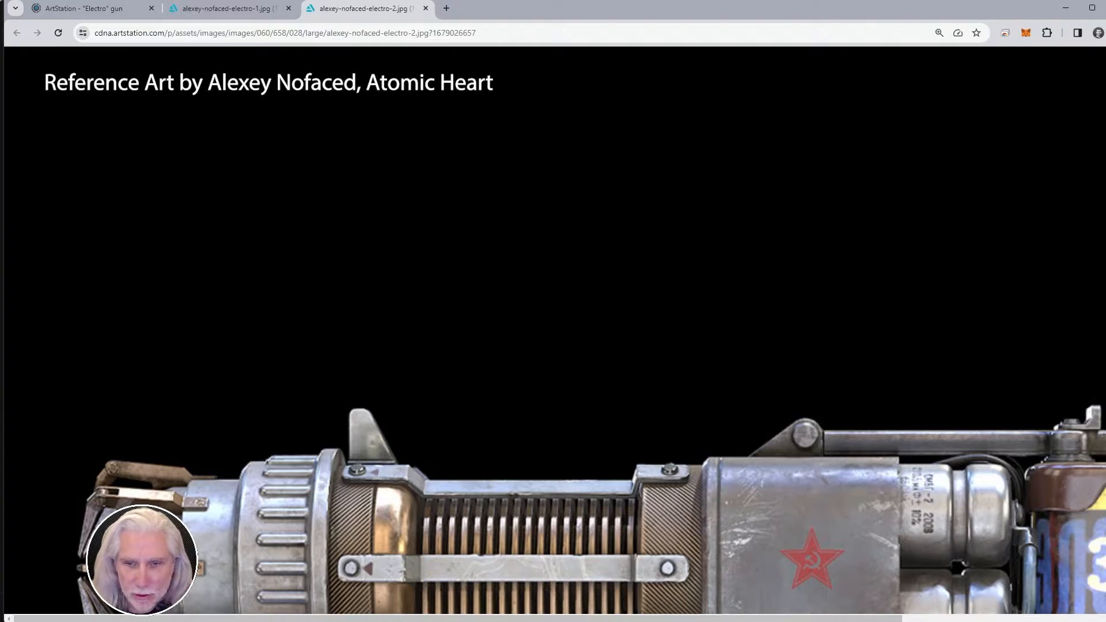
key("ctrl+shift+Tab")
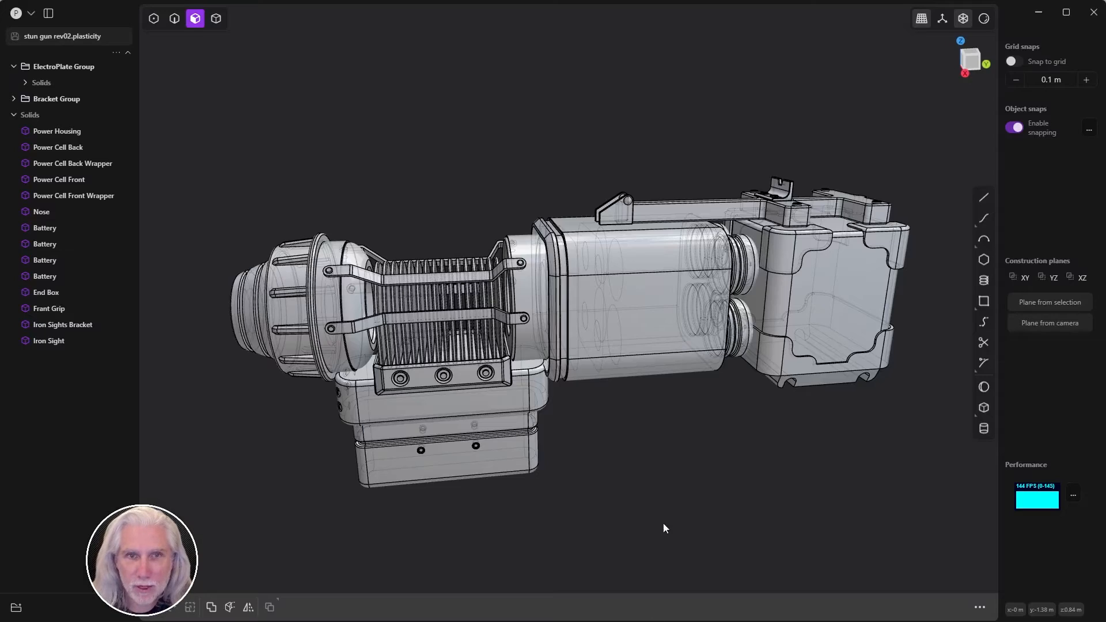
- Switch to the right view and hide the Nose solid to expose the front ring behind it
key("KP_3")
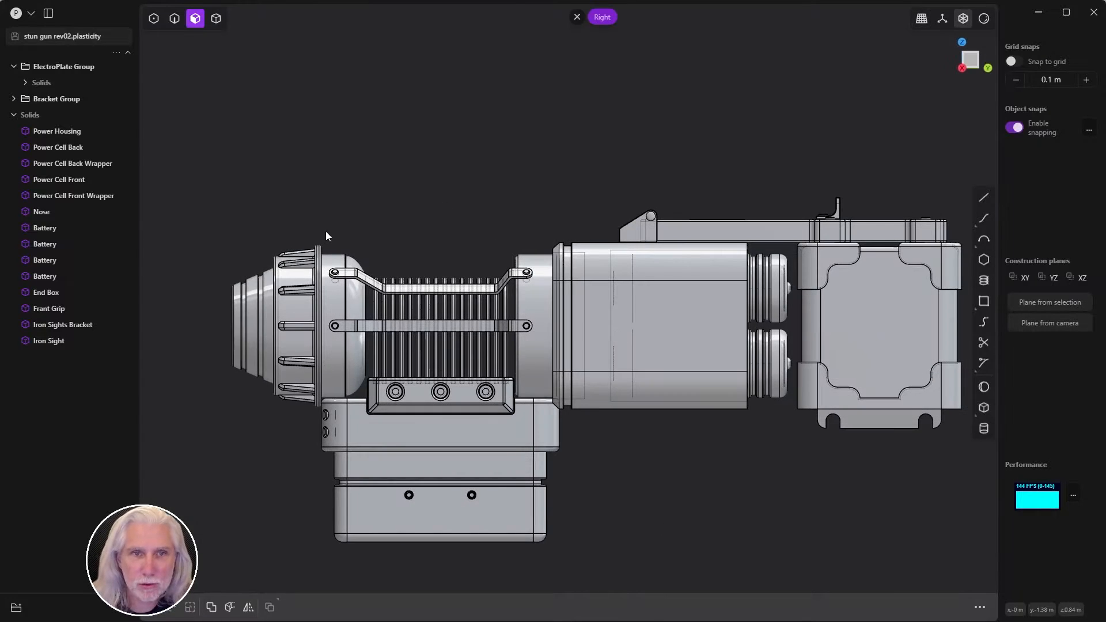
scroll(464, 236, "up", 6)
scroll(484, 169, "up", 2)
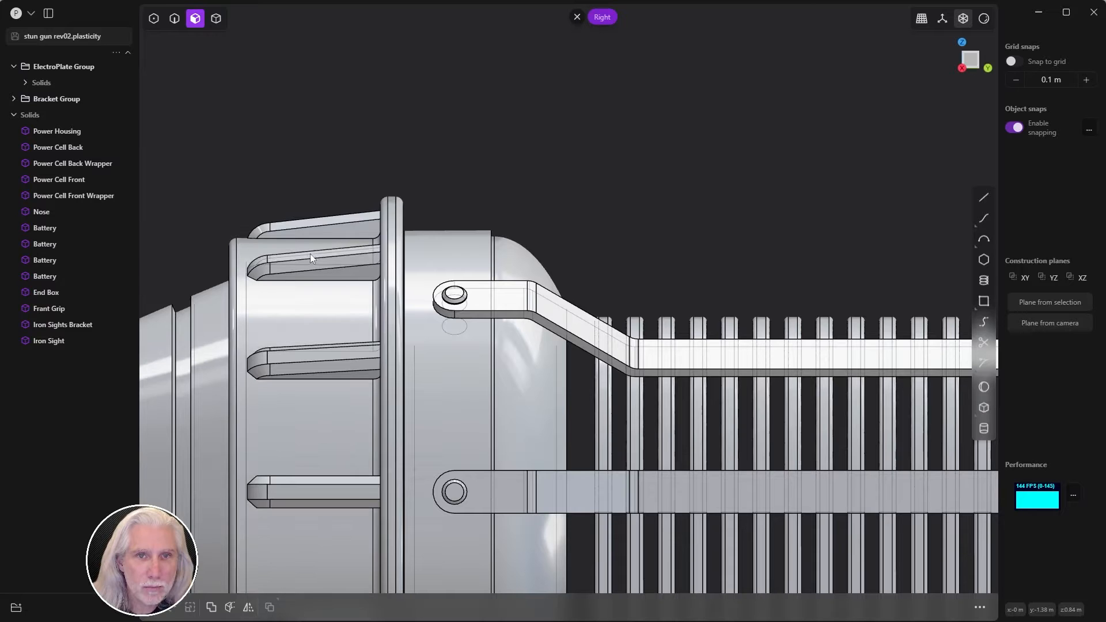
left_click(296, 260)
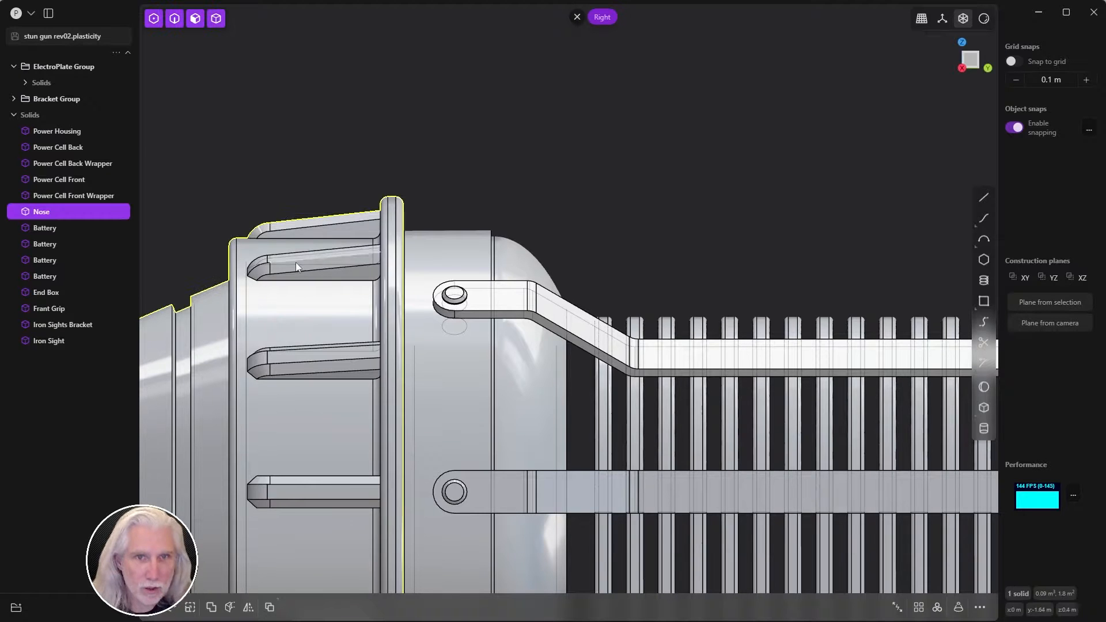
left_click(91, 212)
scroll(432, 161, "up", 4)
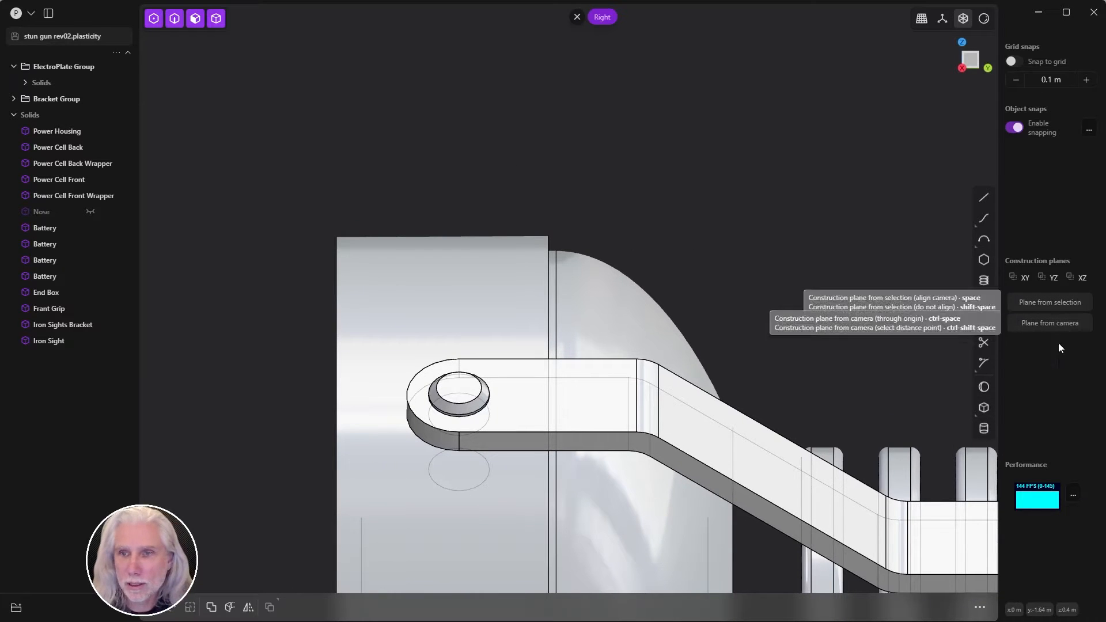
left_click(984, 302)
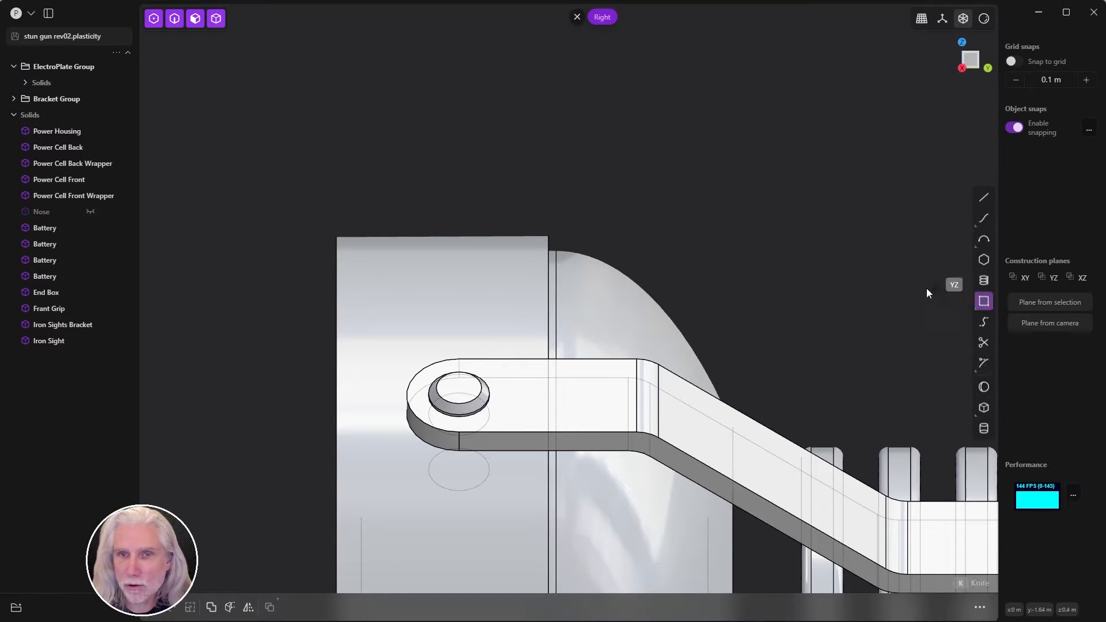
scroll(788, 249, "down", 3)
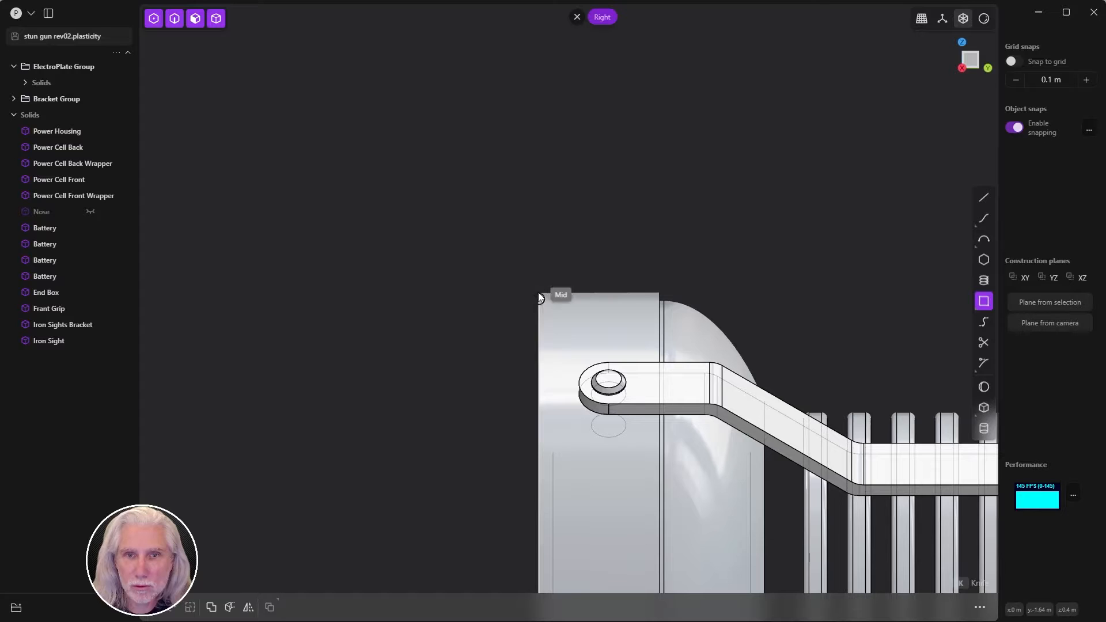
left_click(539, 299)
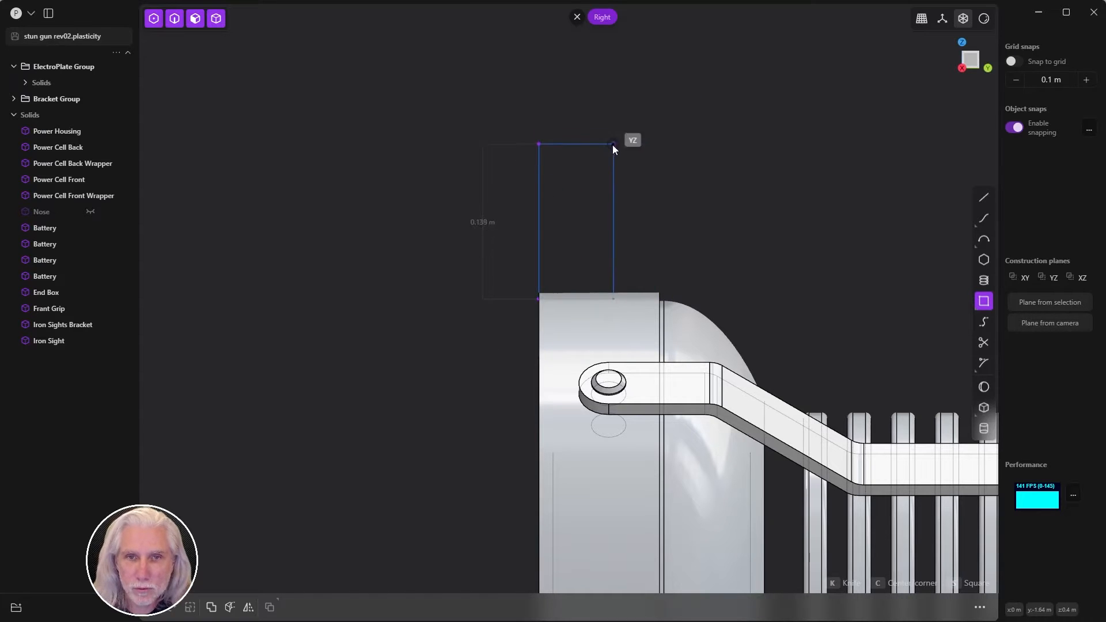
key("Escape")
- Draw a corner rectangle on the YZ plane from the front ring's upper front corner to the top of the rear iron sight
scroll(547, 262, "up", 5)
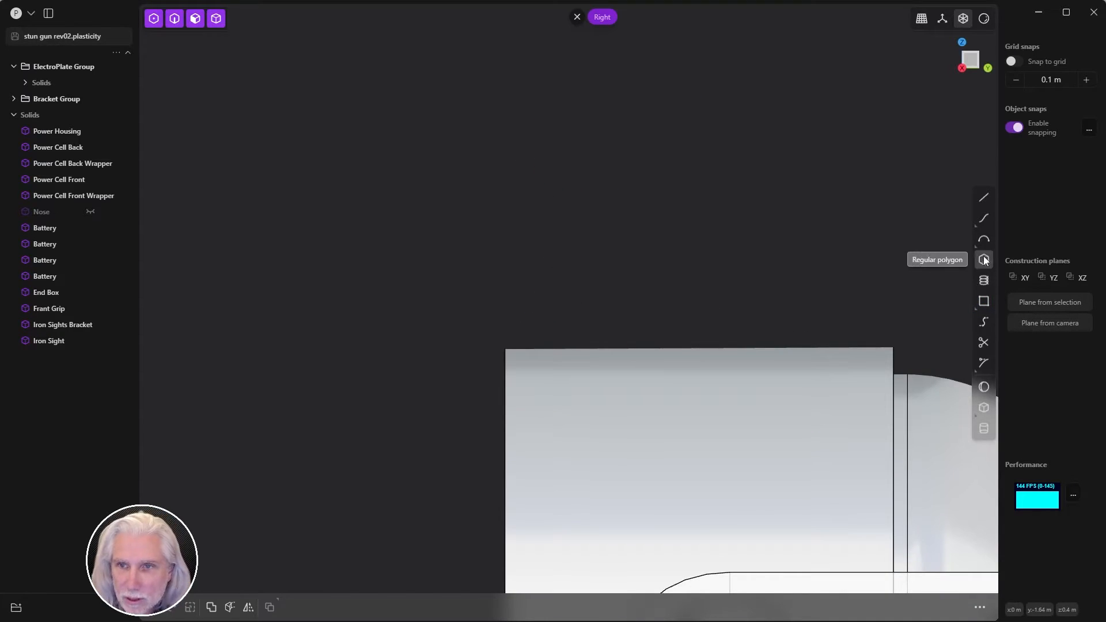
left_click(984, 301)
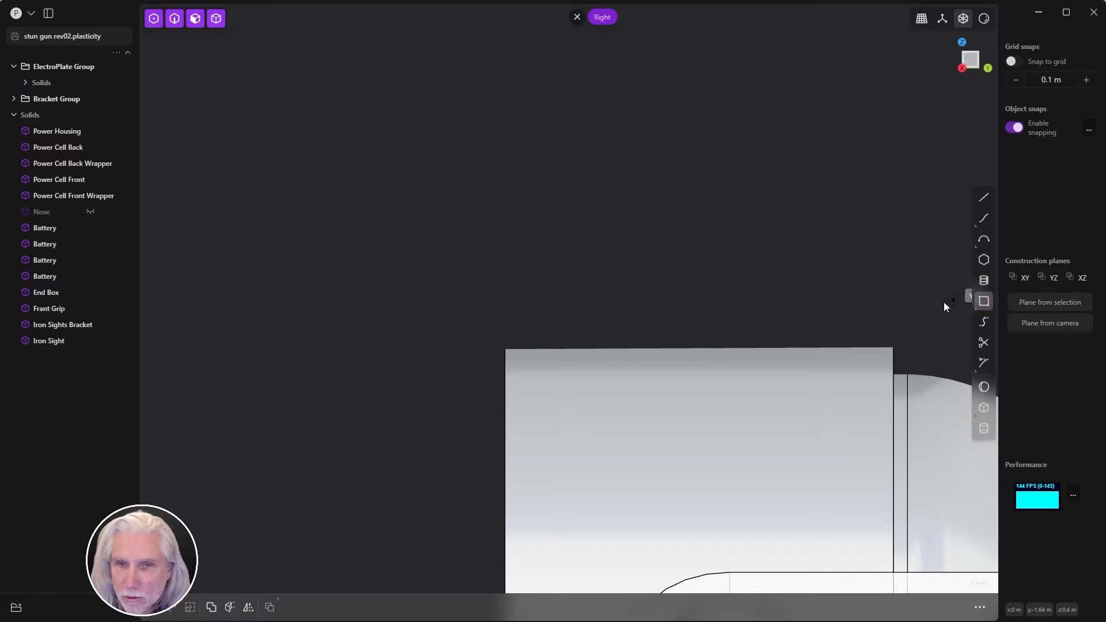
left_click(505, 348)
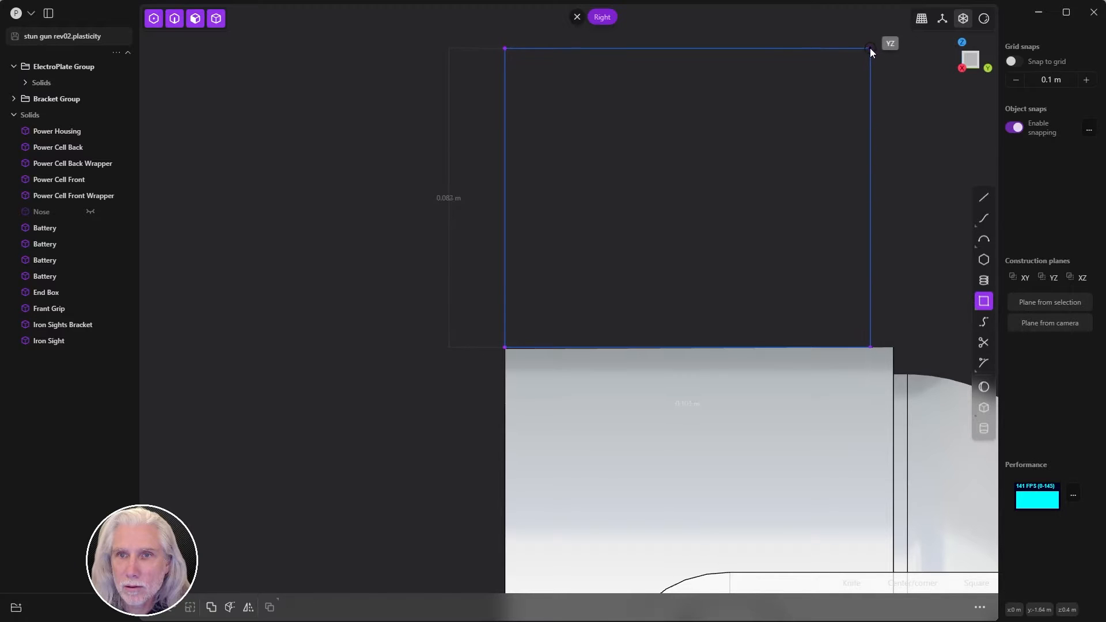
scroll(872, 58, "down", 10)
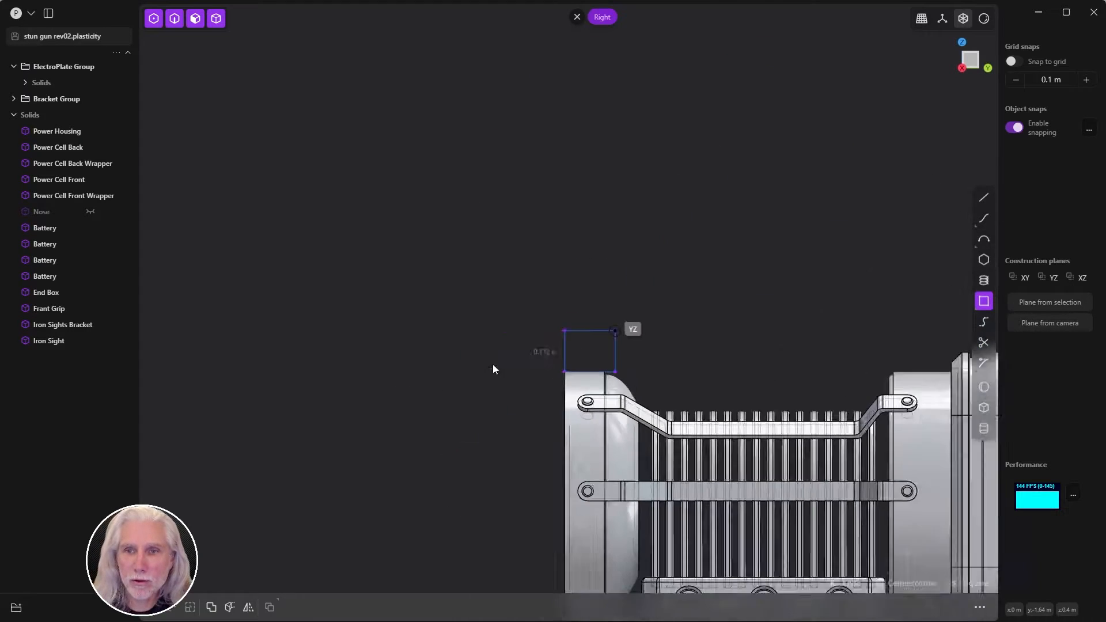
middle_click_drag(359, 315, 284, 297, "shift")
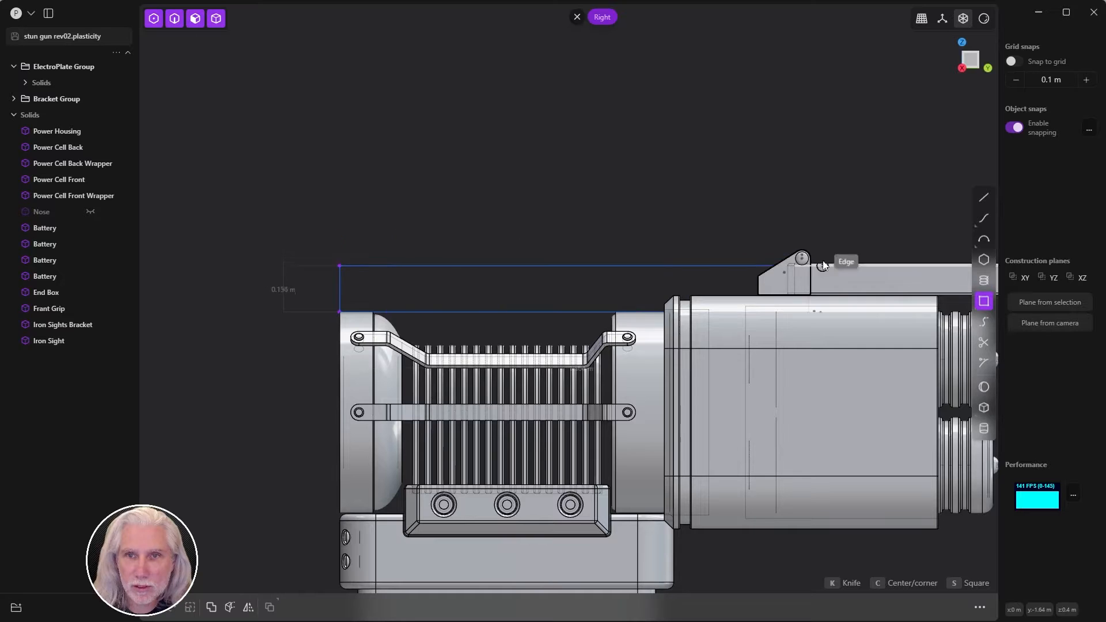
scroll(806, 249, "down", 2)
middle_click_drag(807, 249, 586, 245, "shift")
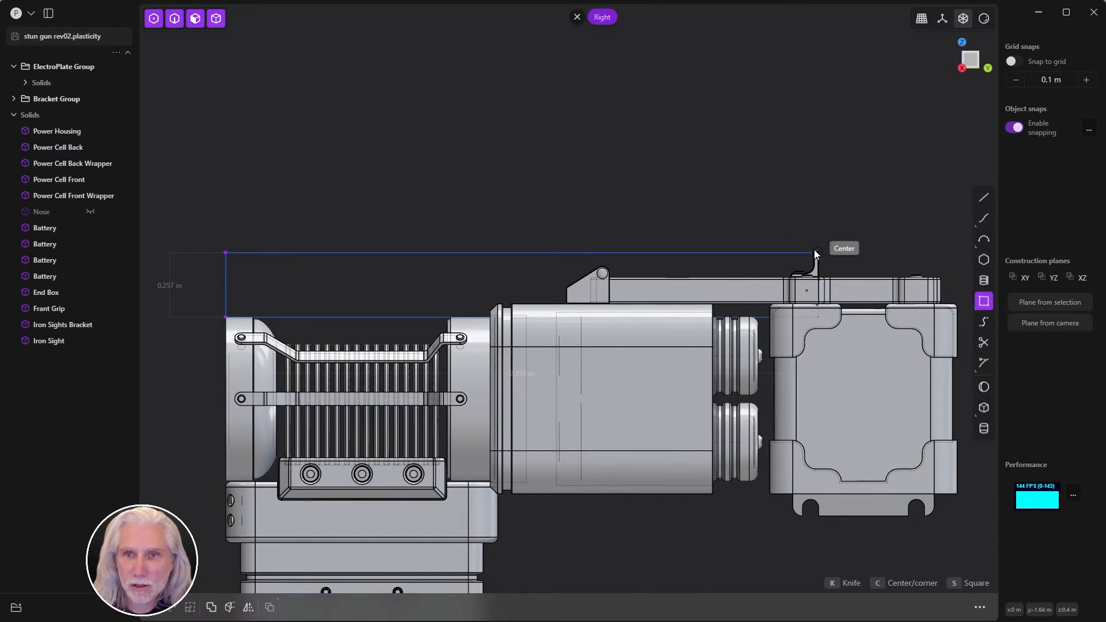
scroll(810, 248, "up", 5)
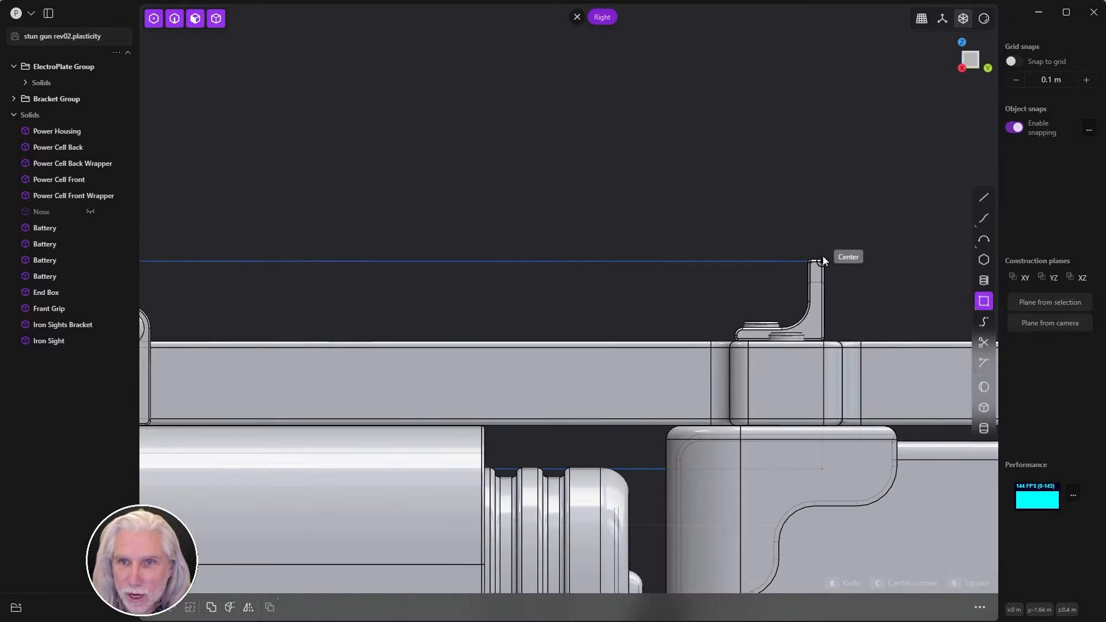
scroll(821, 260, "up", 5)
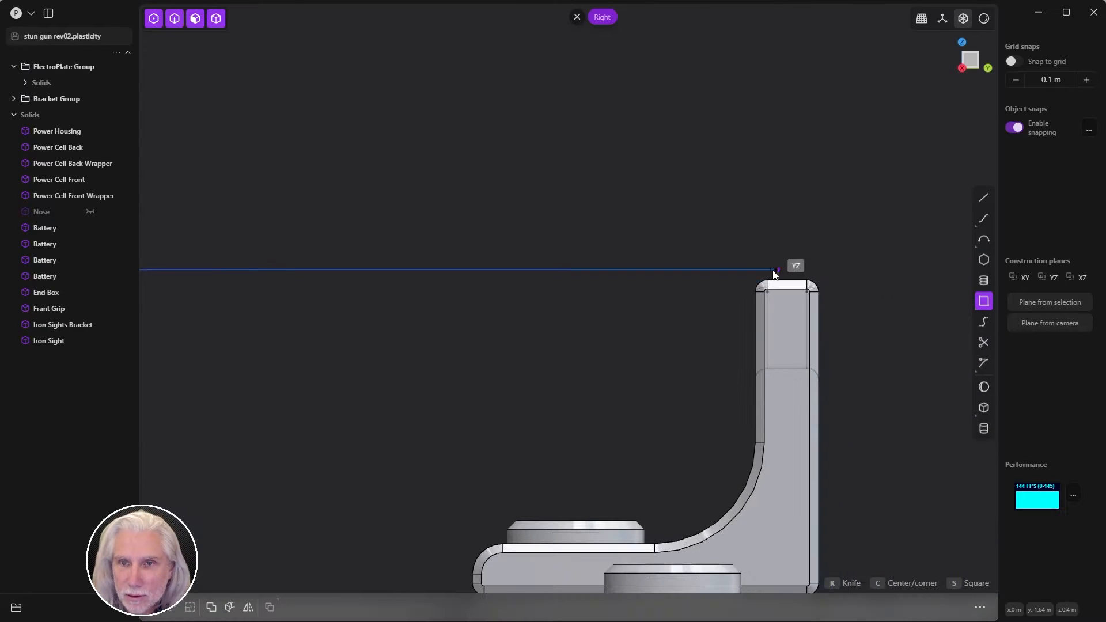
left_click(768, 280)
left_click(793, 235)
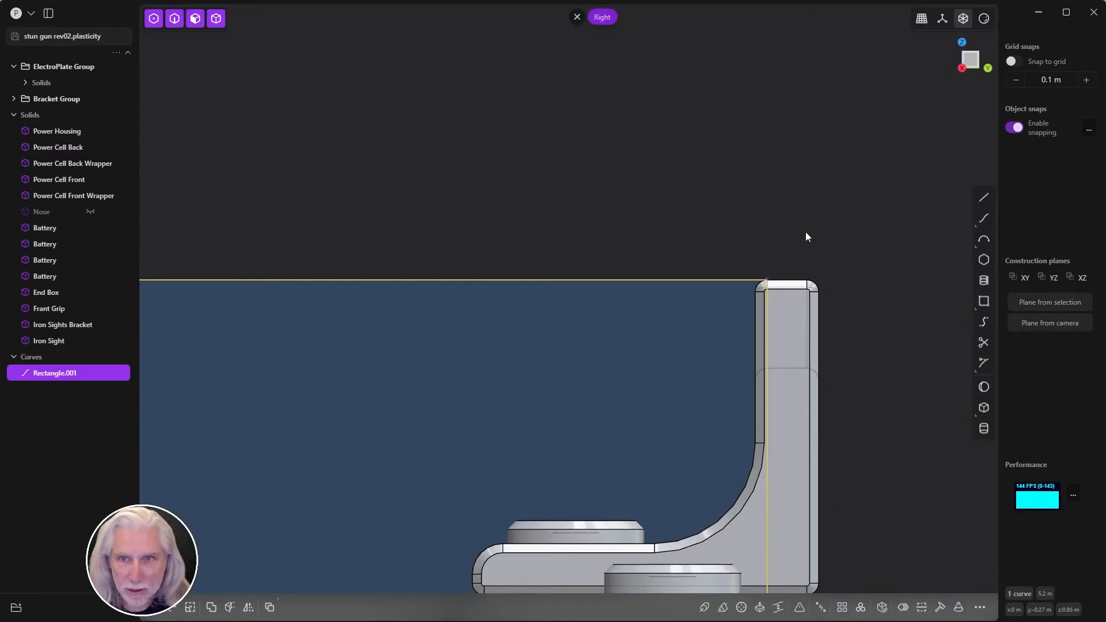
- Move the rectangle's two rear vertices about 2.24 m forward along Y, narrowing it to roughly the front ring's width
scroll(852, 215, "down", 5)
scroll(929, 173, "down", 5)
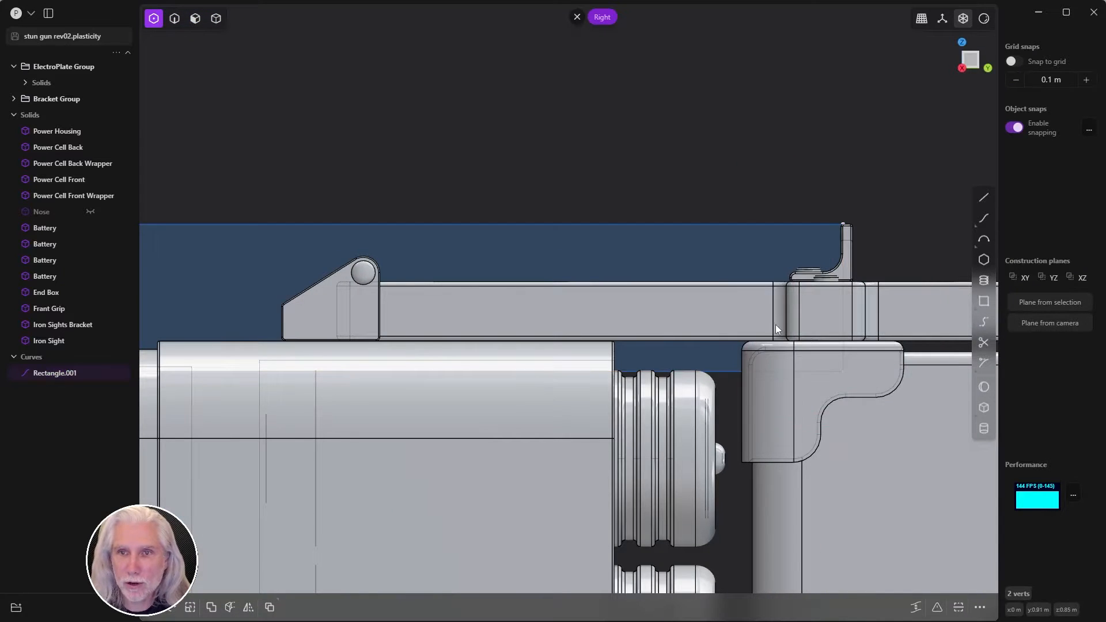
left_click(808, 306)
key("g")
left_click_drag(848, 306, 277, 322)
scroll(441, 291, "up", 5)
scroll(444, 301, "down", 5)
middle_click_drag(453, 302, 828, 263, "shift")
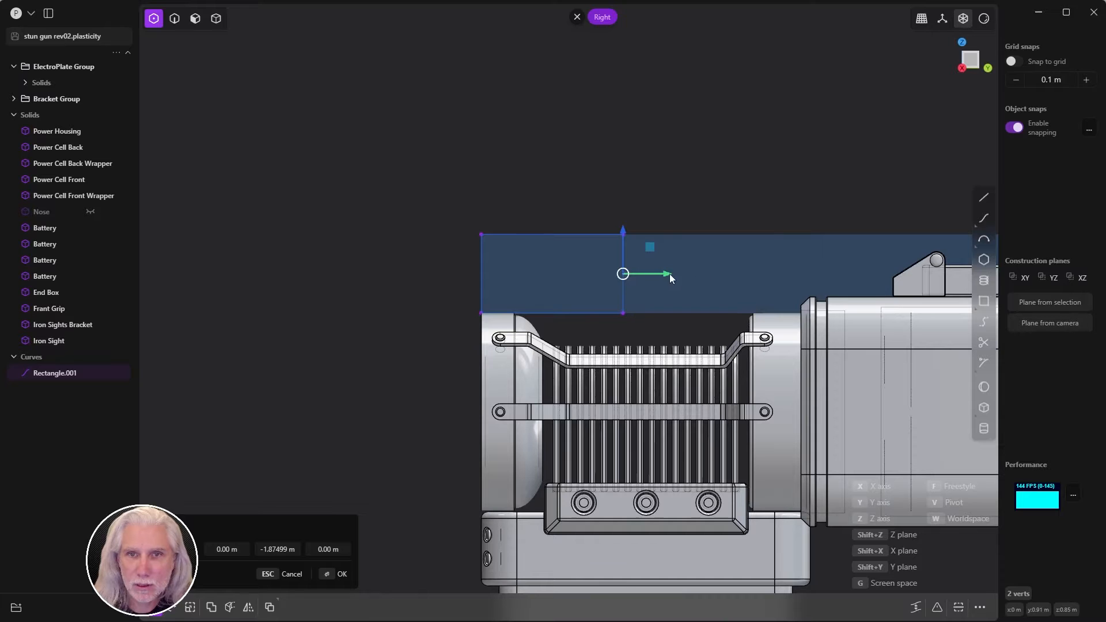
left_click_drag(669, 279, 556, 276)
scroll(585, 295, "up", 6)
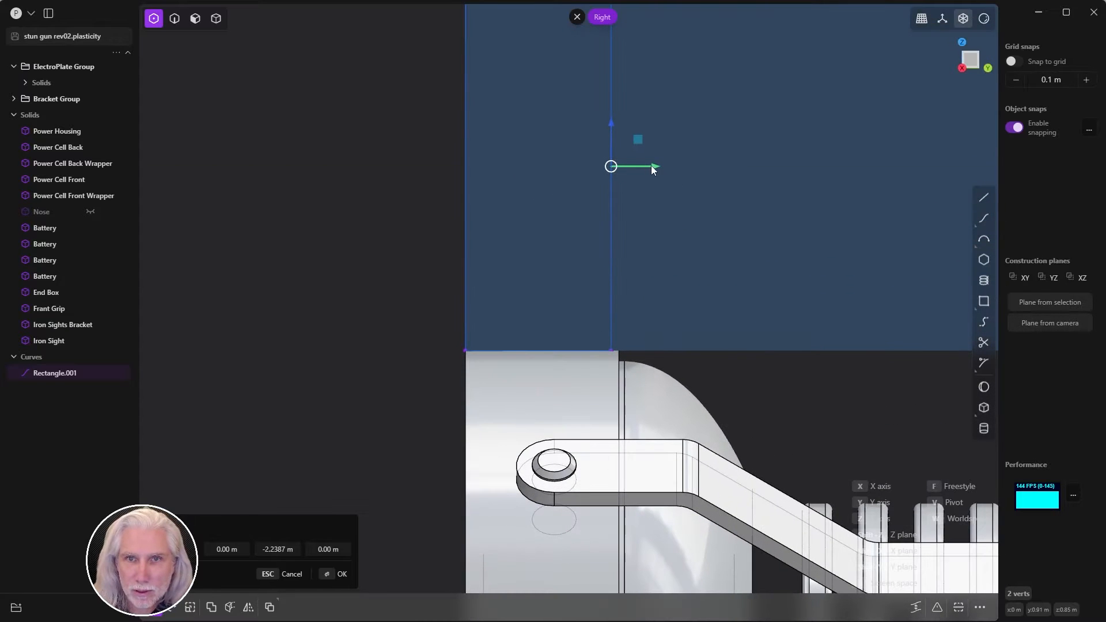
left_click_drag(651, 167, 650, 171)
key("Return")
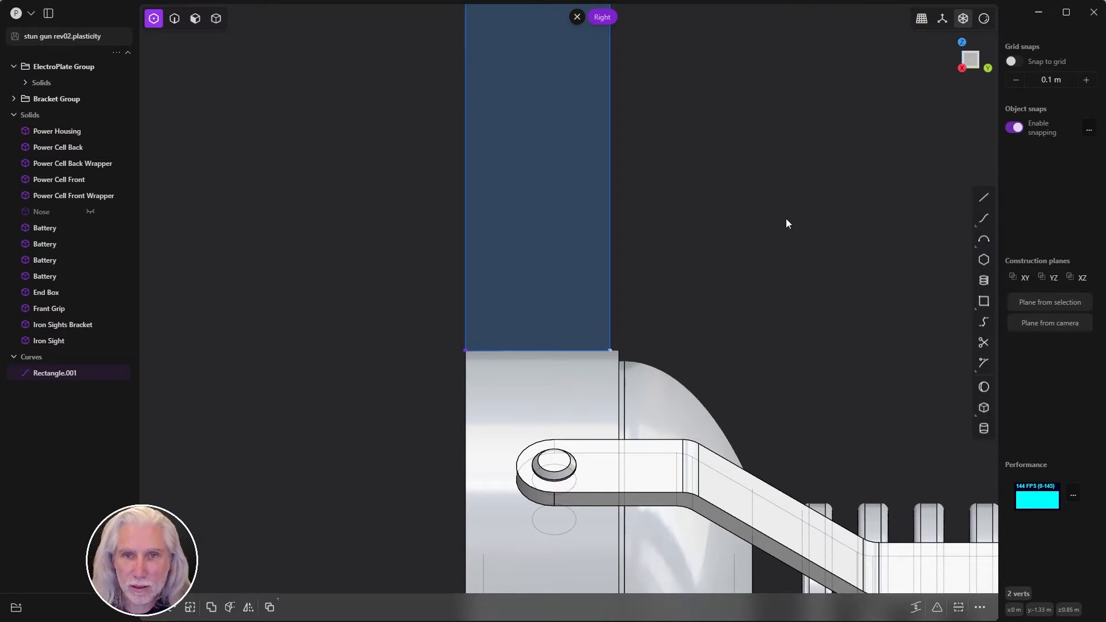
- Move the two rear vertices about 0.0063 m along Y from a pivot on the lower one, snapping them to the ring's rear edge
scroll(699, 242, "down", 3)
scroll(689, 241, "up", 1)
key("g")
scroll(708, 253, "up", 2)
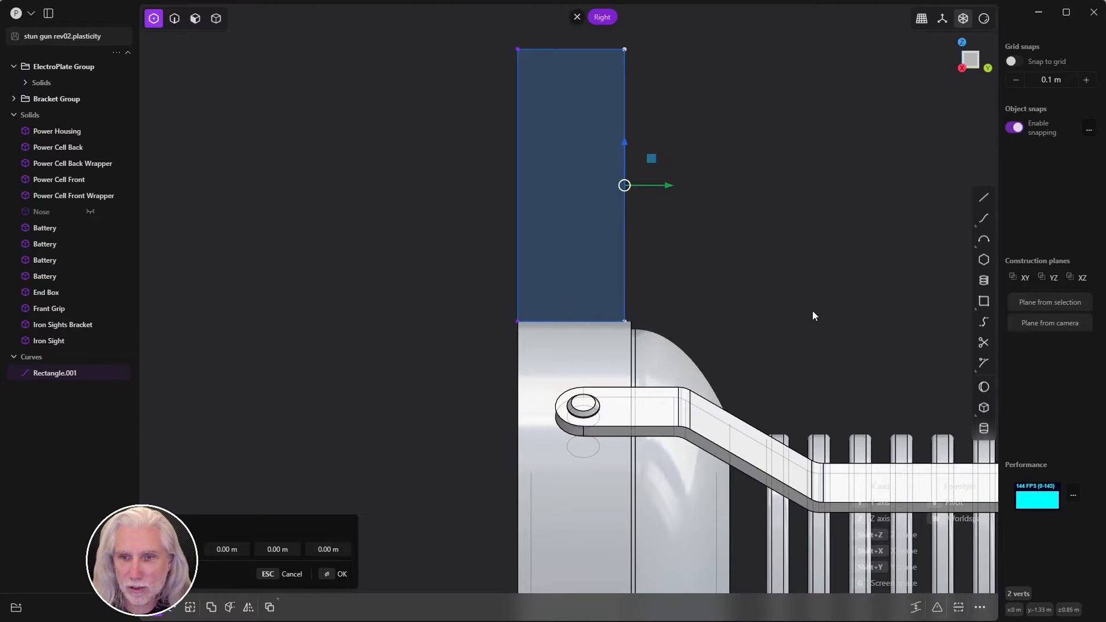
middle_click_drag(812, 315, 691, 225, "shift")
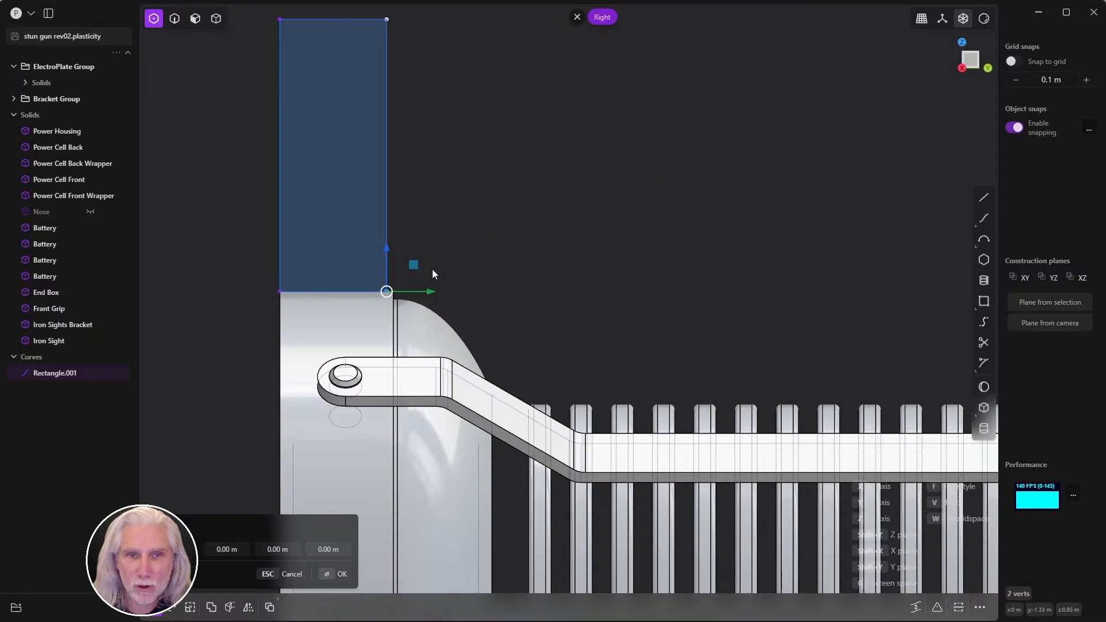
scroll(481, 259, "up", 3)
scroll(634, 230, "up", 2)
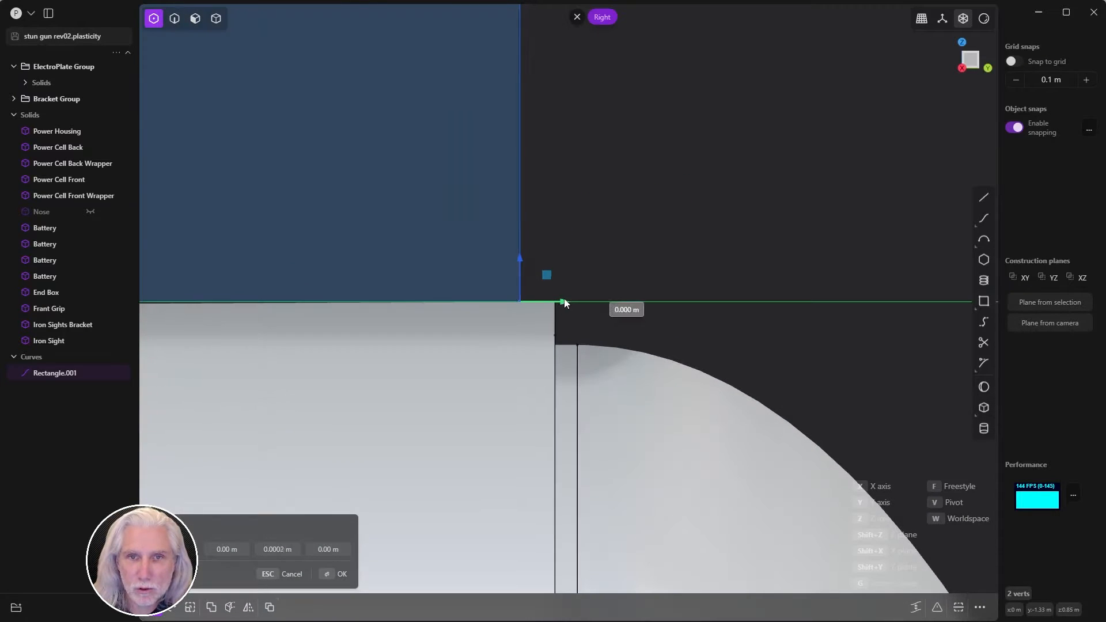
mouse_move(564, 303)
left_mouse_down()
mouse_move(600, 302)
mouse_move(555, 301)
left_mouse_up()
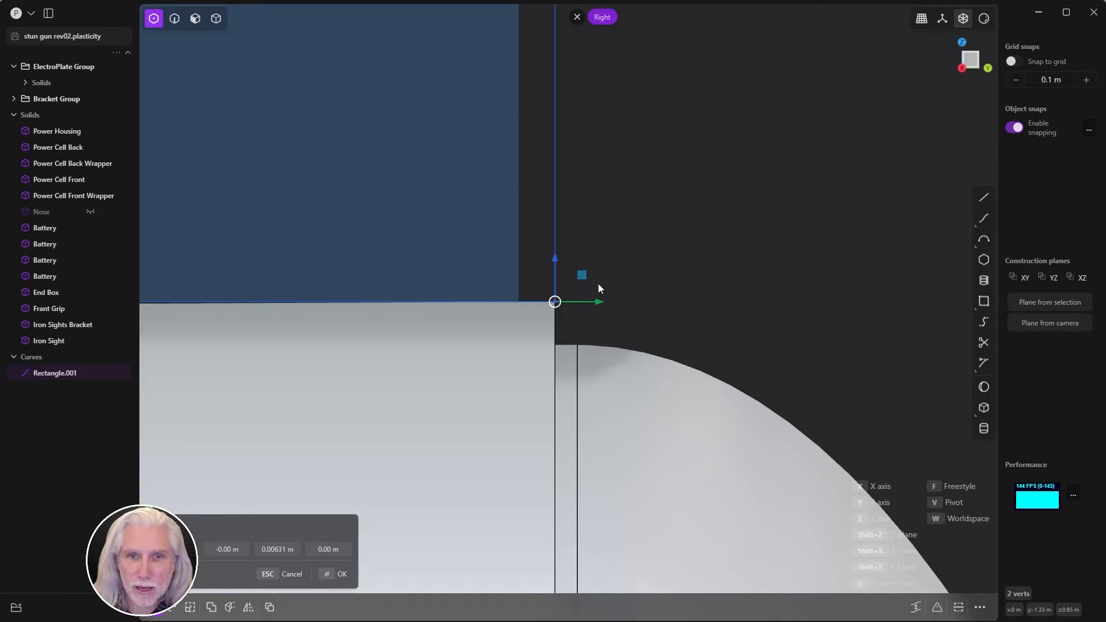
scroll(575, 265, "up", 3)
scroll(573, 265, "down", 8)
middle_click_drag(518, 176, 560, 329, "shift")
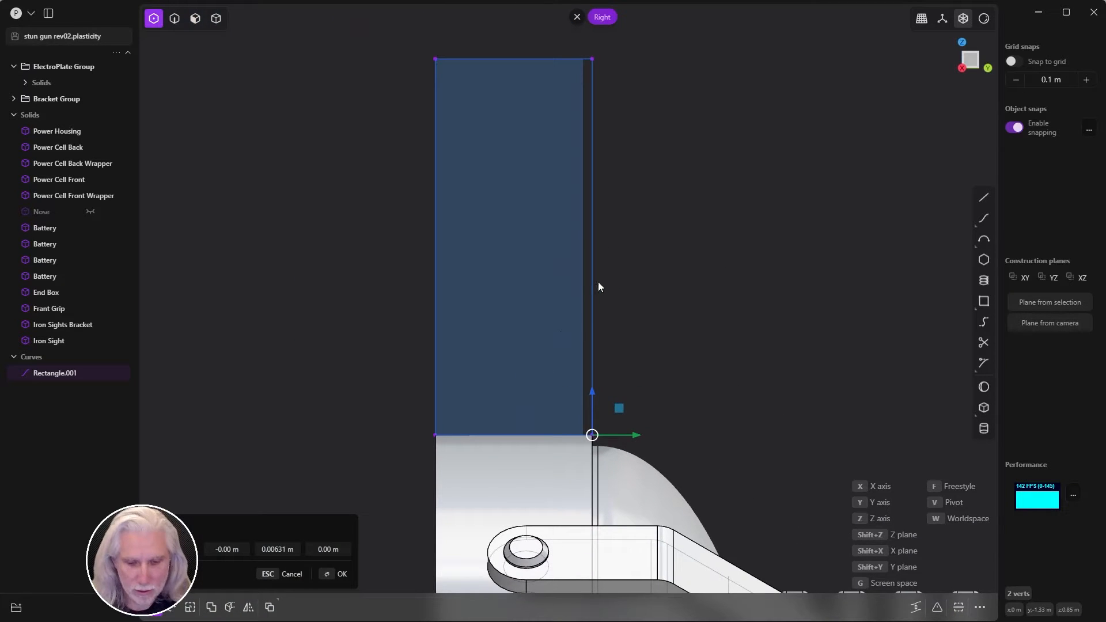
key("Return")
- Lower the rectangle's upper rear vertex along Z so the top edge slopes down toward the rear
scroll(699, 249, "up", 5)
scroll(789, 339, "down", 4)
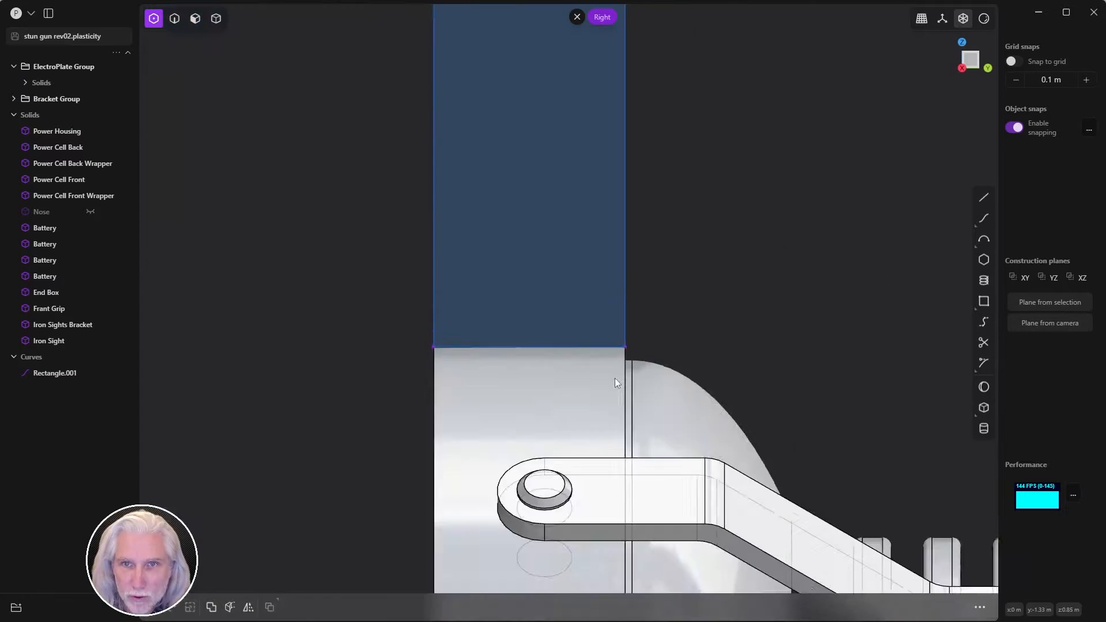
scroll(614, 377, "down", 4)
scroll(679, 322, "down", 2)
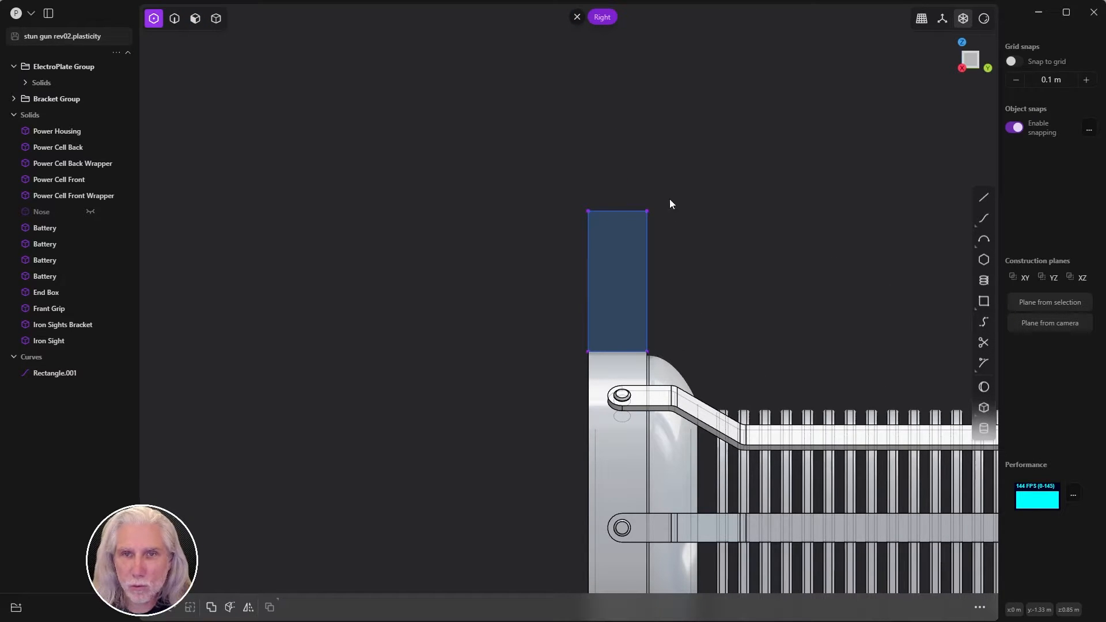
left_click(646, 211)
key("g")
left_click_drag(648, 184, 640, 212)
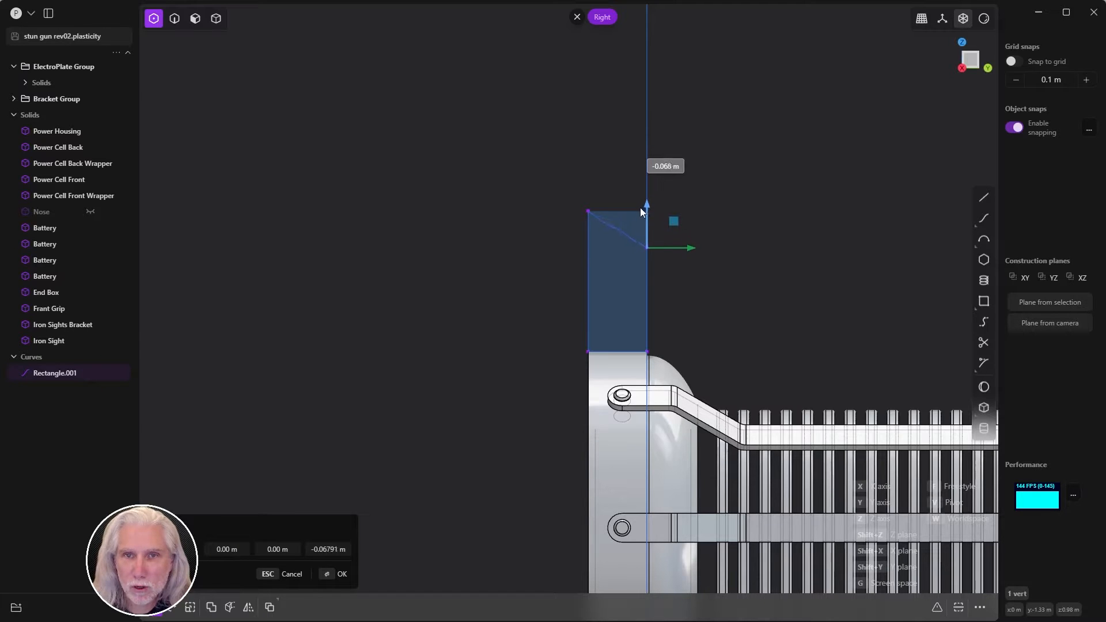
key("Return")
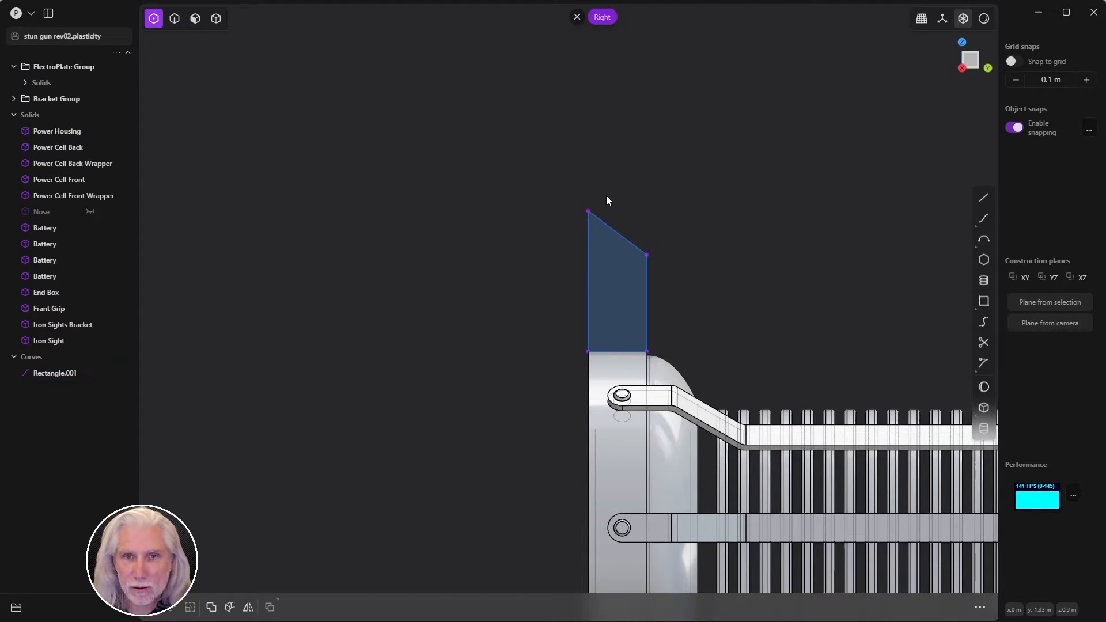
- Fillet the upper front vertex of the sight profile into a small rounded tip
left_click(588, 211)
key("f")
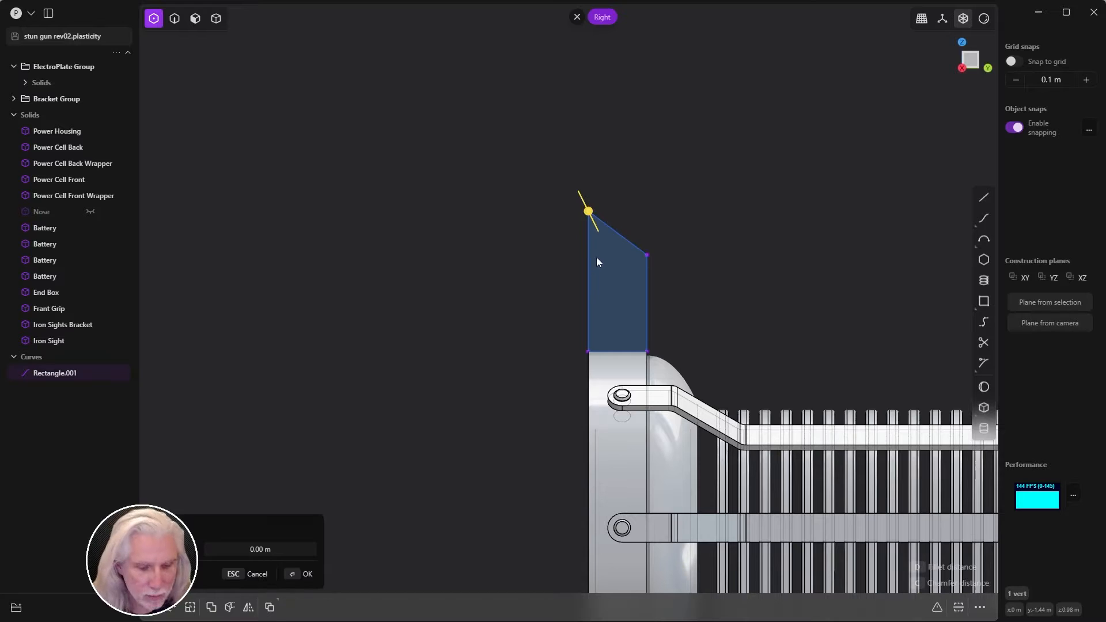
left_click_drag(592, 212, 602, 193)
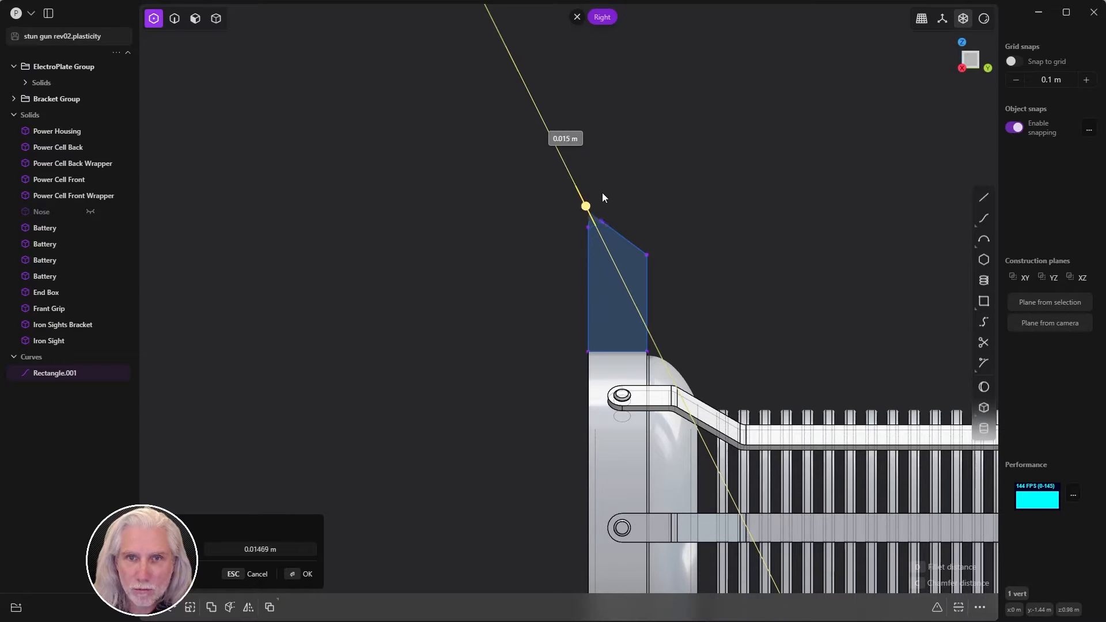
key("Return")
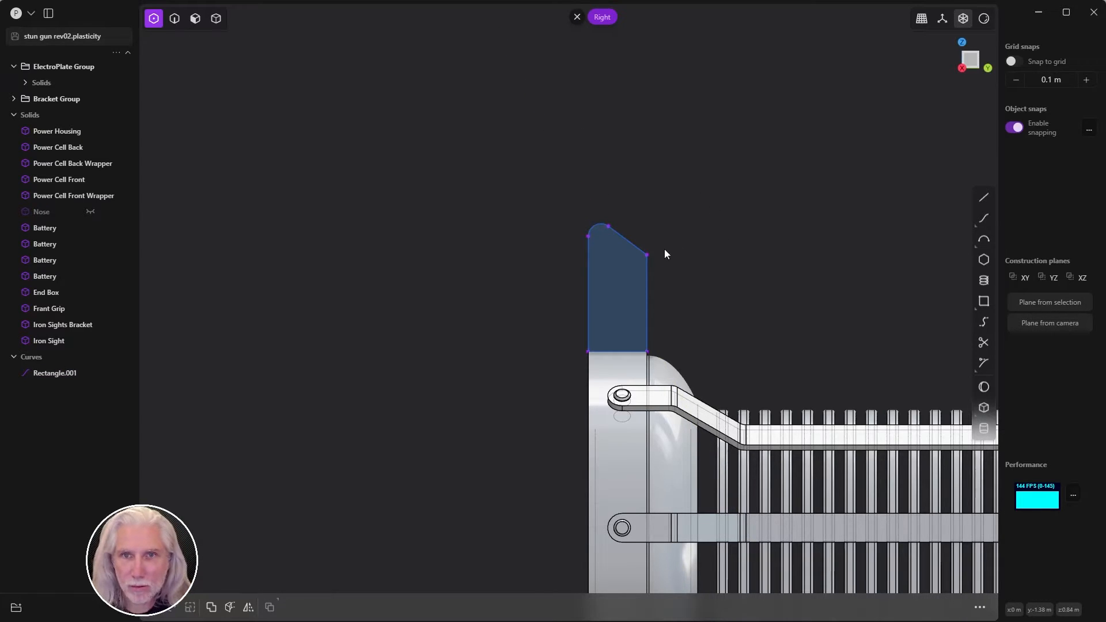
- Lower the profile's upper rear vertex along Z to make the rear slope steeper
left_click(646, 254)
key("g")
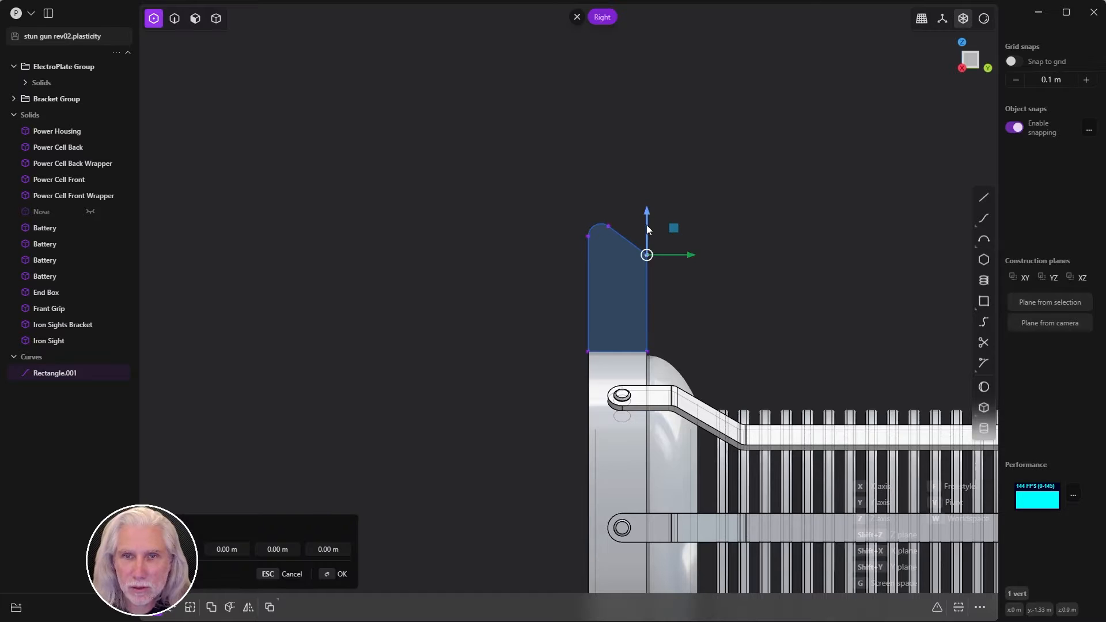
left_click_drag(647, 214, 637, 277)
left_click(637, 277)
left_click(732, 288)
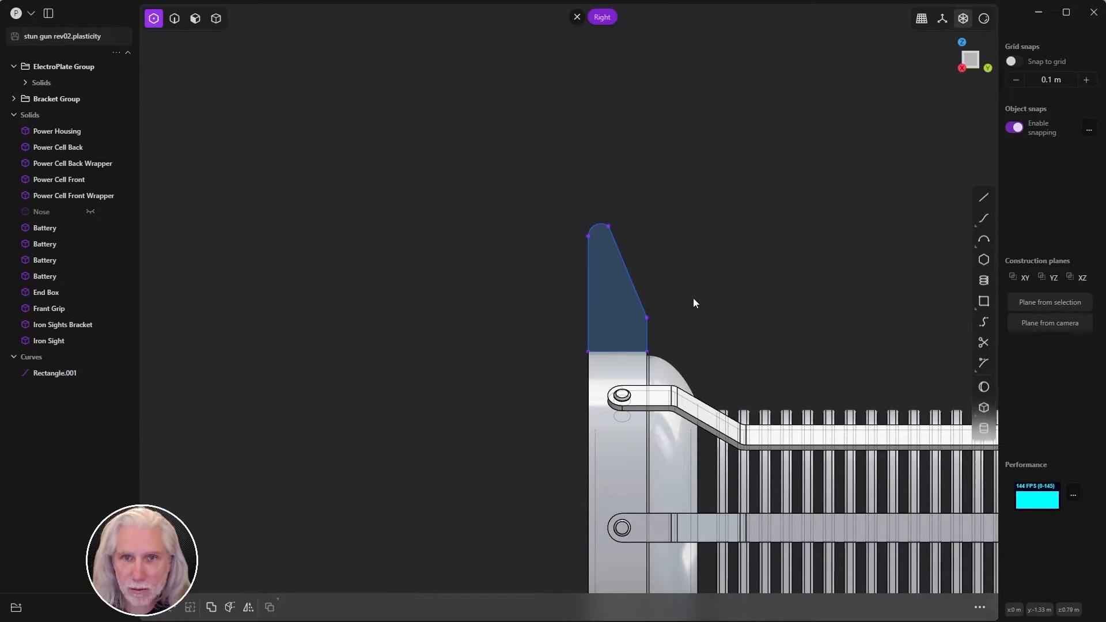
- Fillet the profile's rear vertex where the sloped edge meets the short vertical edge
scroll(692, 298, "up", 3)
key("ctrl+z")
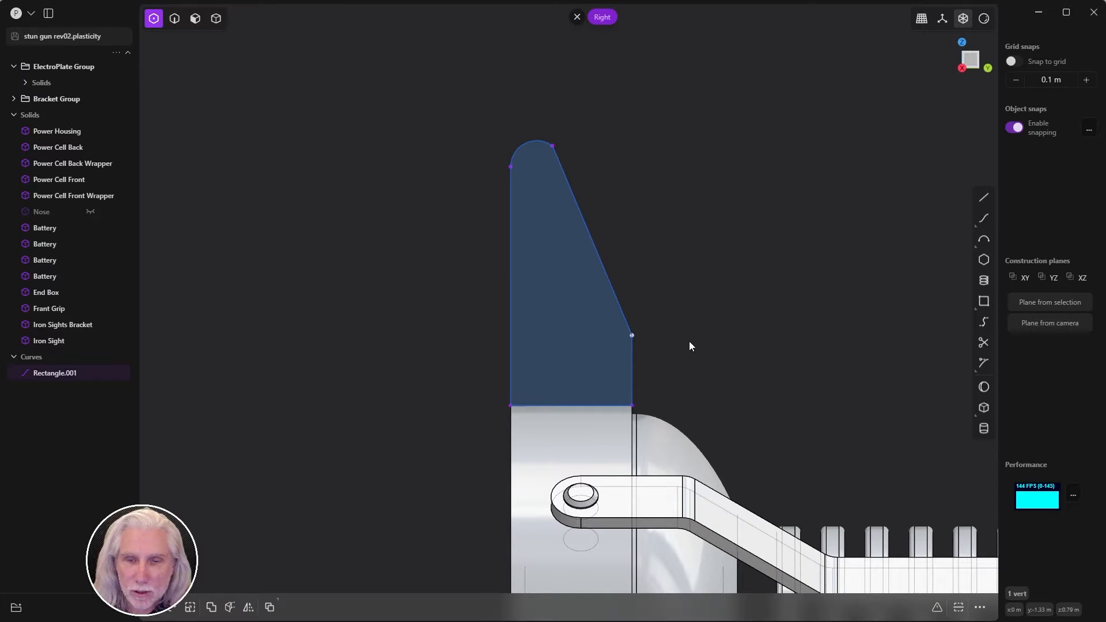
key("f")
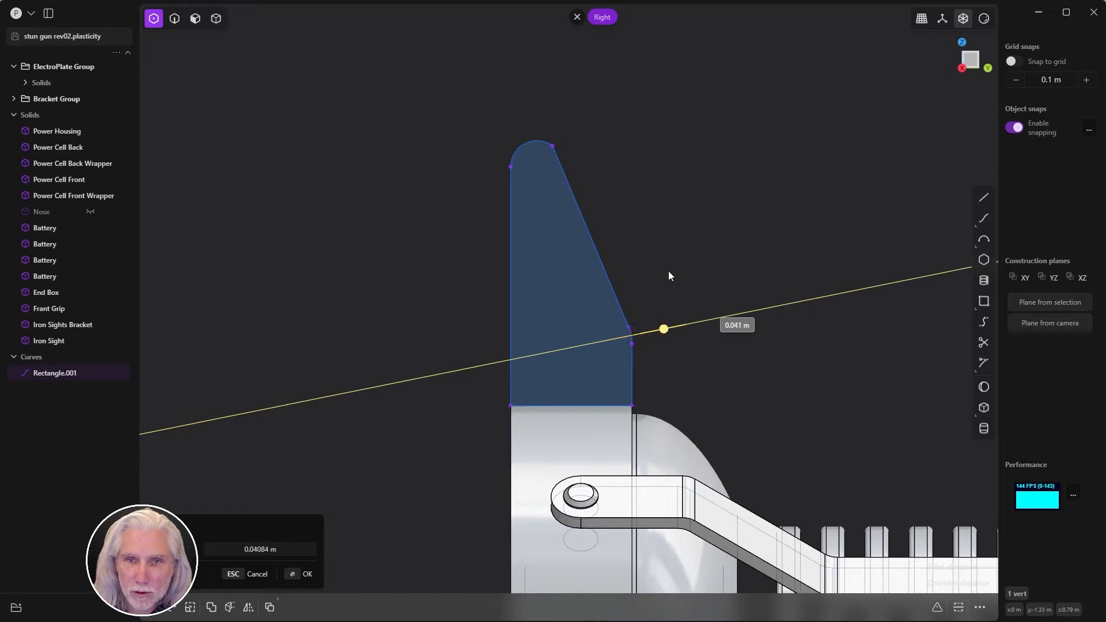
left_click(685, 274)
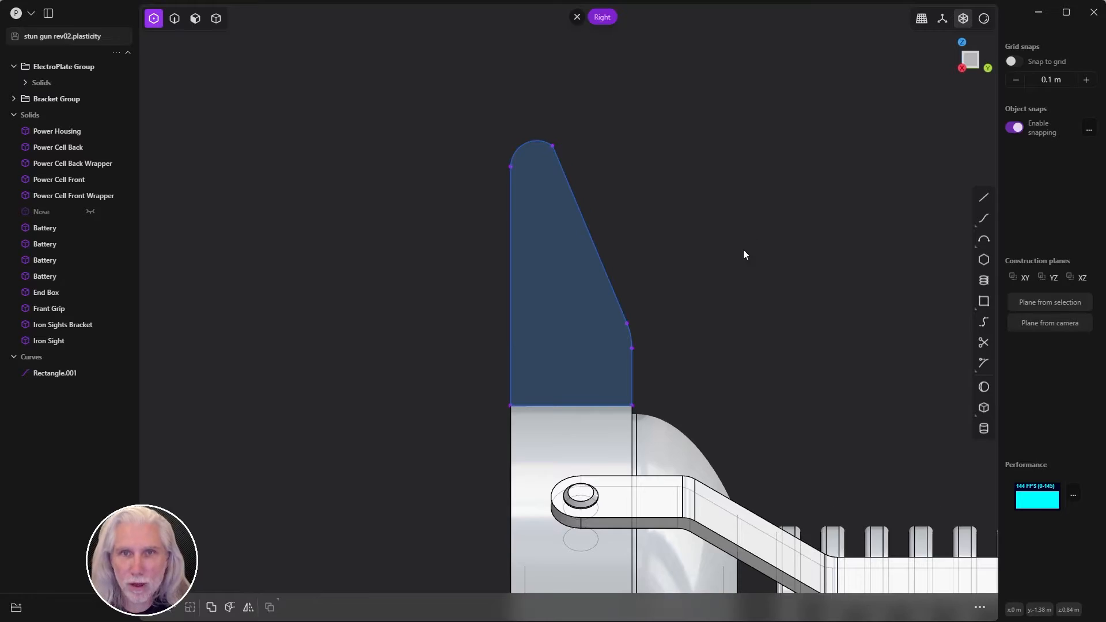
- Extrude the sight profile with locked distances equally to both sides as a separate thin solid
scroll(583, 292, "down", 3)
middle_click_drag(683, 277, 692, 304)
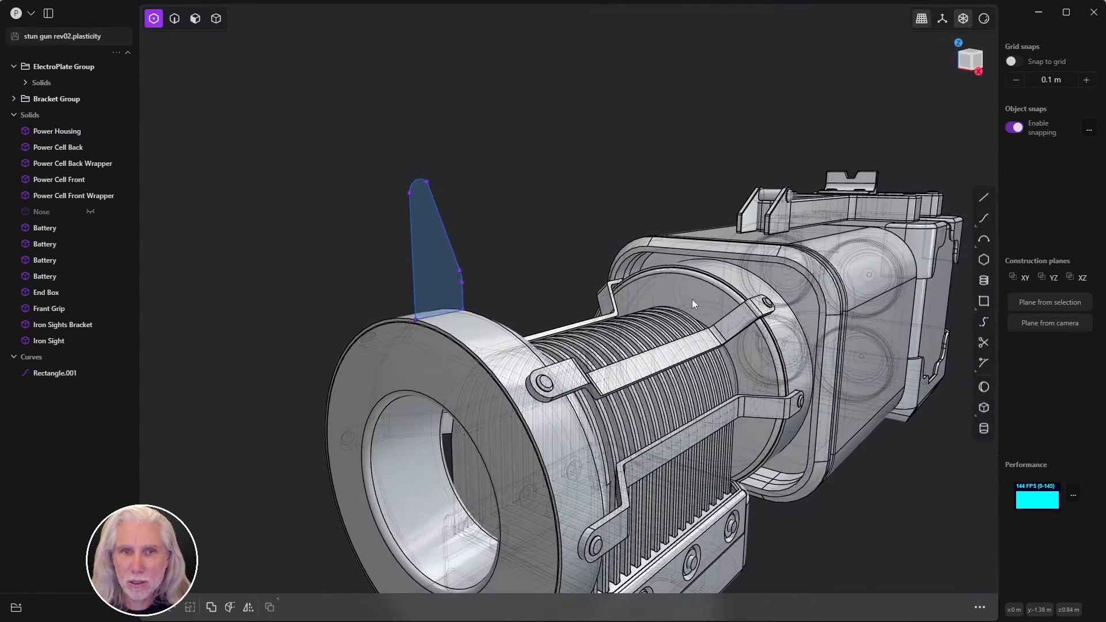
left_click(430, 269)
key("e")
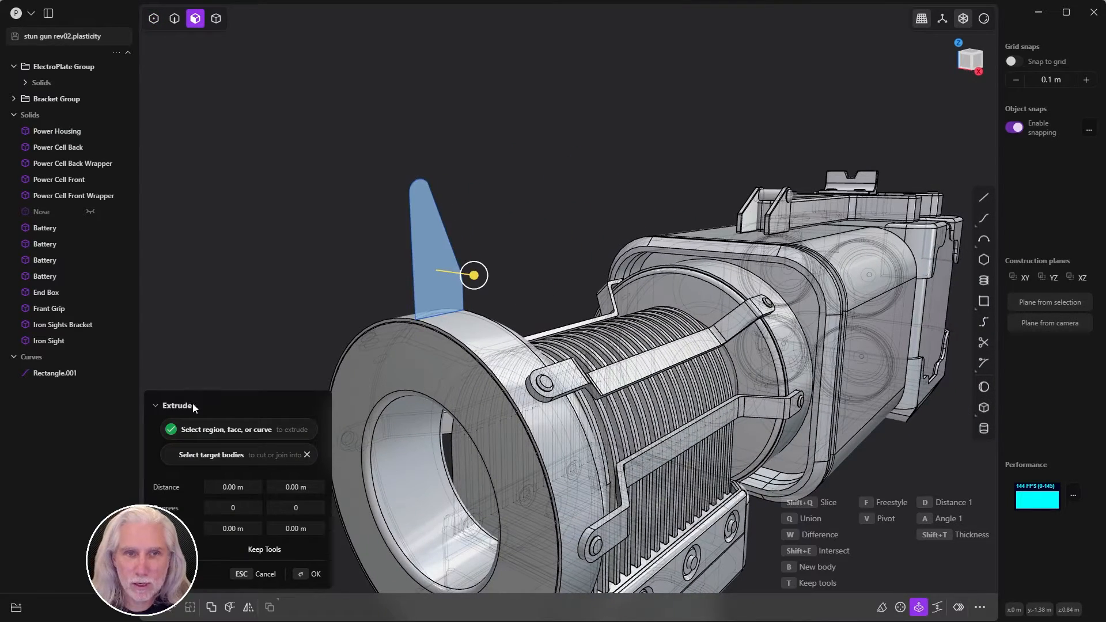
left_click_drag(473, 274, 491, 277)
middle_click_drag(547, 254, 611, 264)
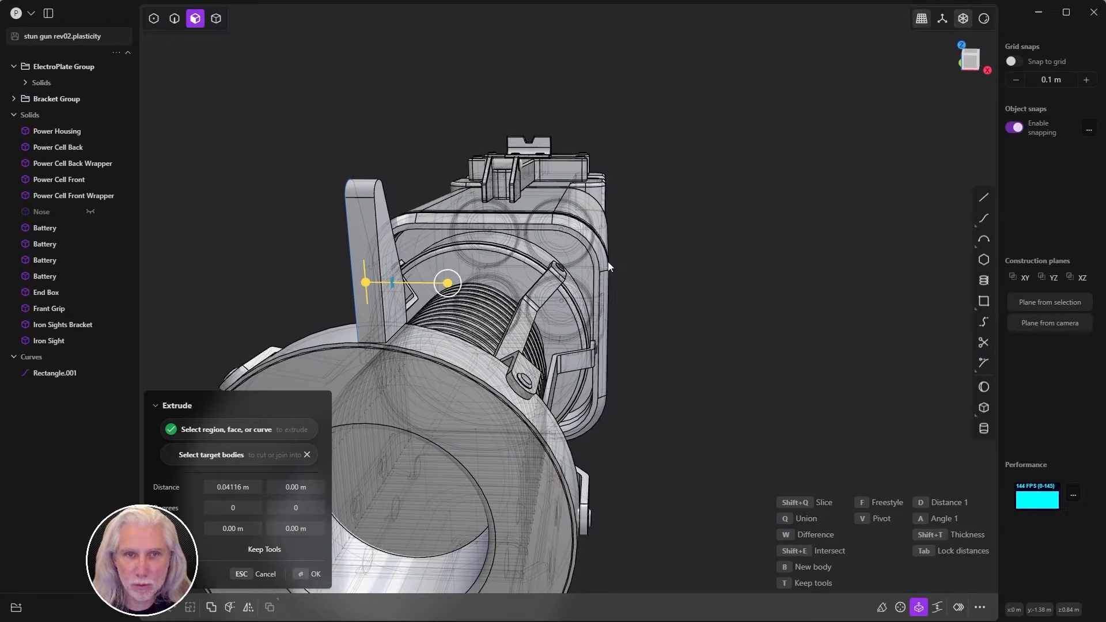
key("Tab")
left_click_drag(448, 271, 430, 282)
left_click(302, 575)
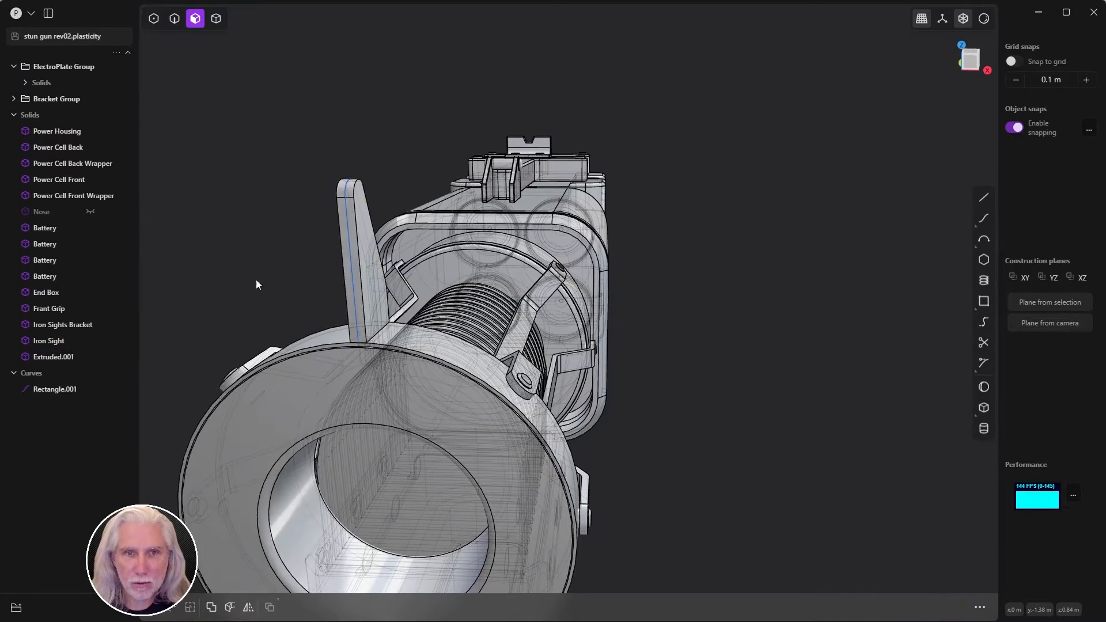
- Delete the leftover sight profile curve
middle_click_drag(612, 283, 466, 251)
scroll(482, 274, "down", 2)
scroll(518, 265, "up", 5)
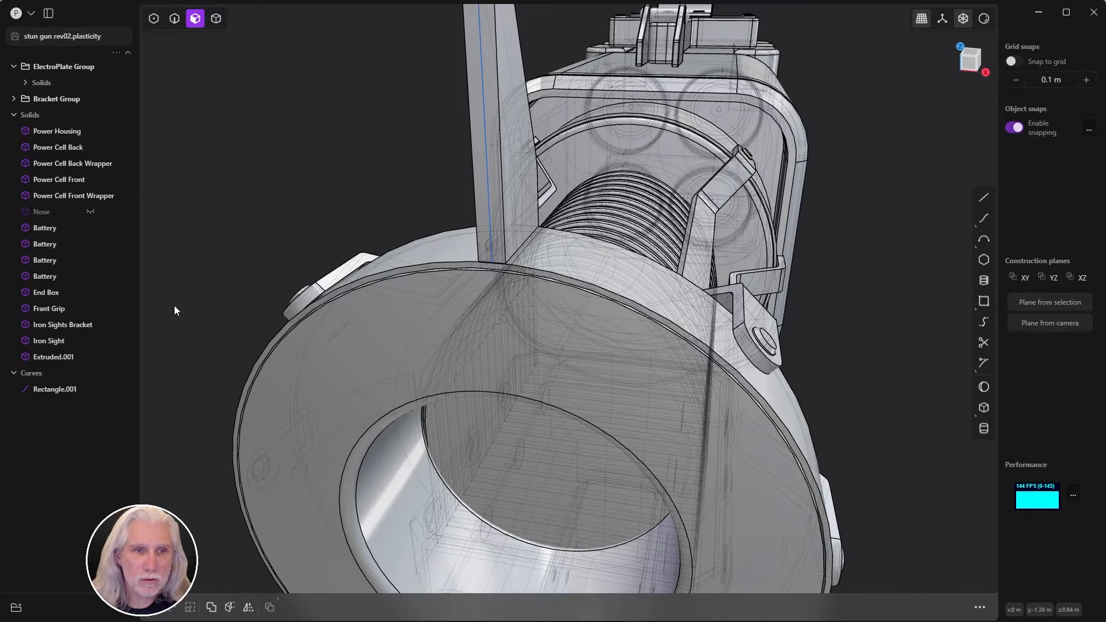
left_click(55, 389)
key("Delete")
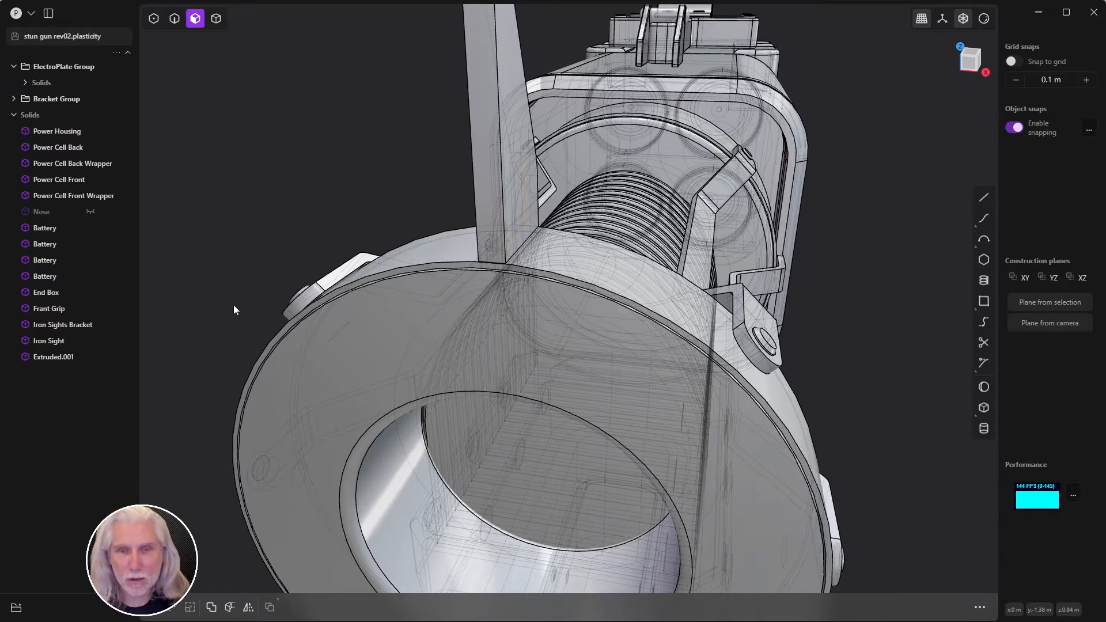
- Duplicate the front ring's outer cylindrical face as a sheet and isolate it
scroll(486, 278, "down", 3)
middle_click_drag(541, 278, 487, 281)
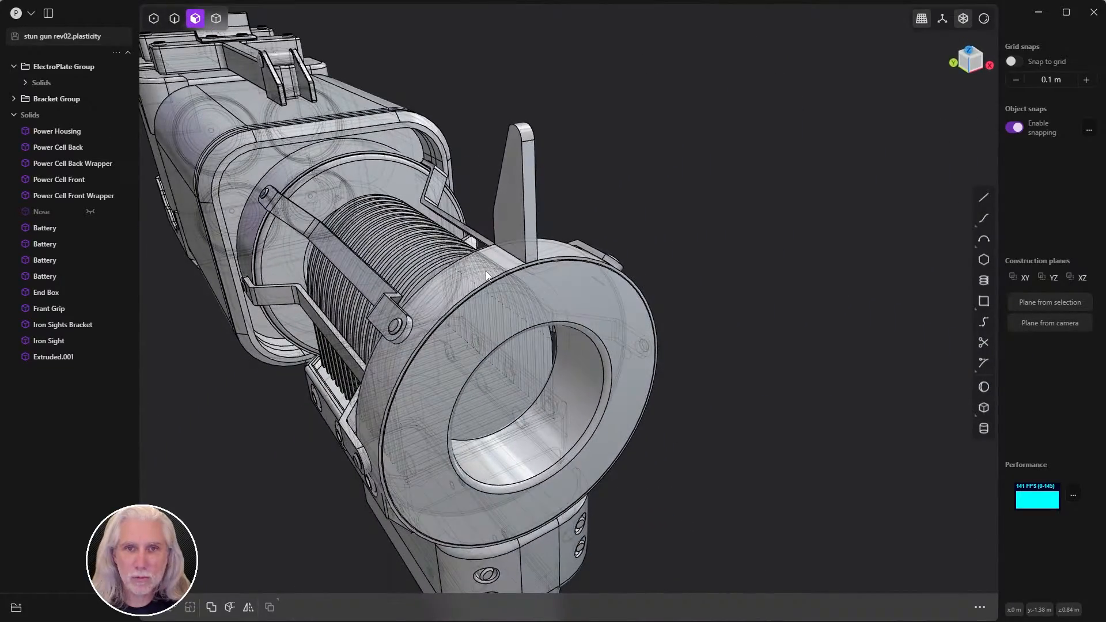
left_click(487, 272)
middle_click_drag(726, 280, 711, 302)
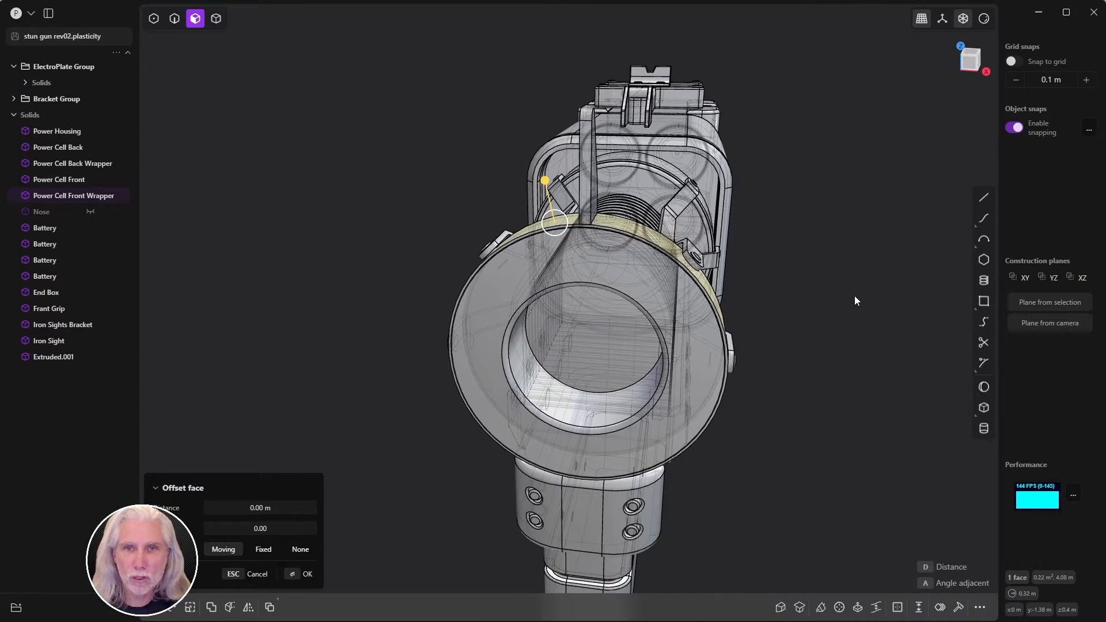
key("ctrl+d")
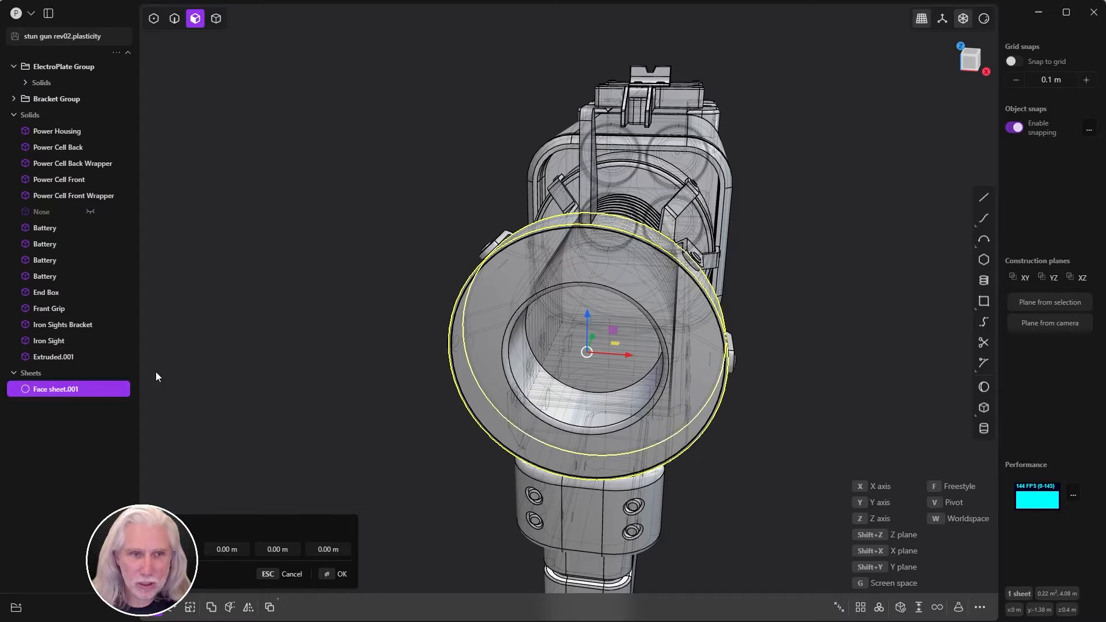
key("slash")
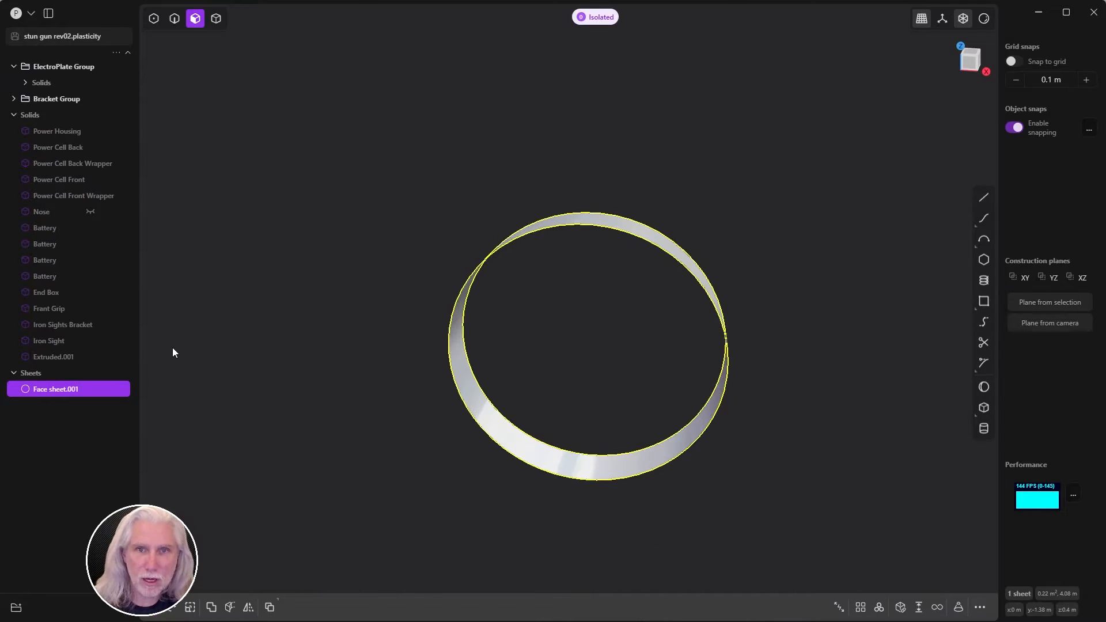
- Draw a center rectangle about 0.3 m wide and 0.2 m high on the XZ plane, centered on the ring sheet's topmost point
key("KP_3")
key("KP_1")
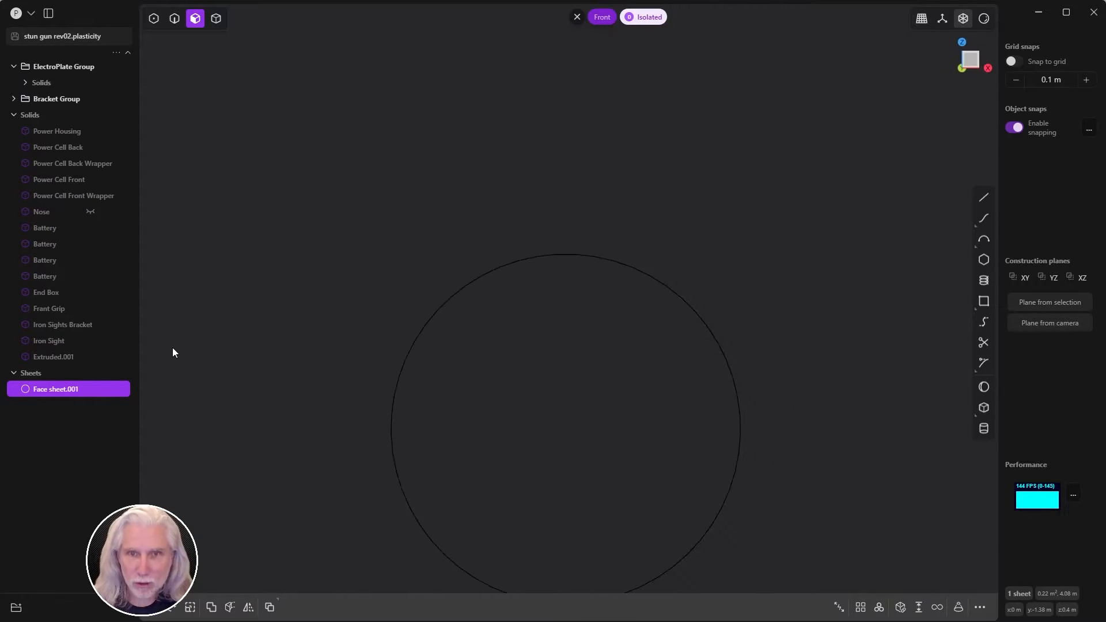
left_click(711, 175)
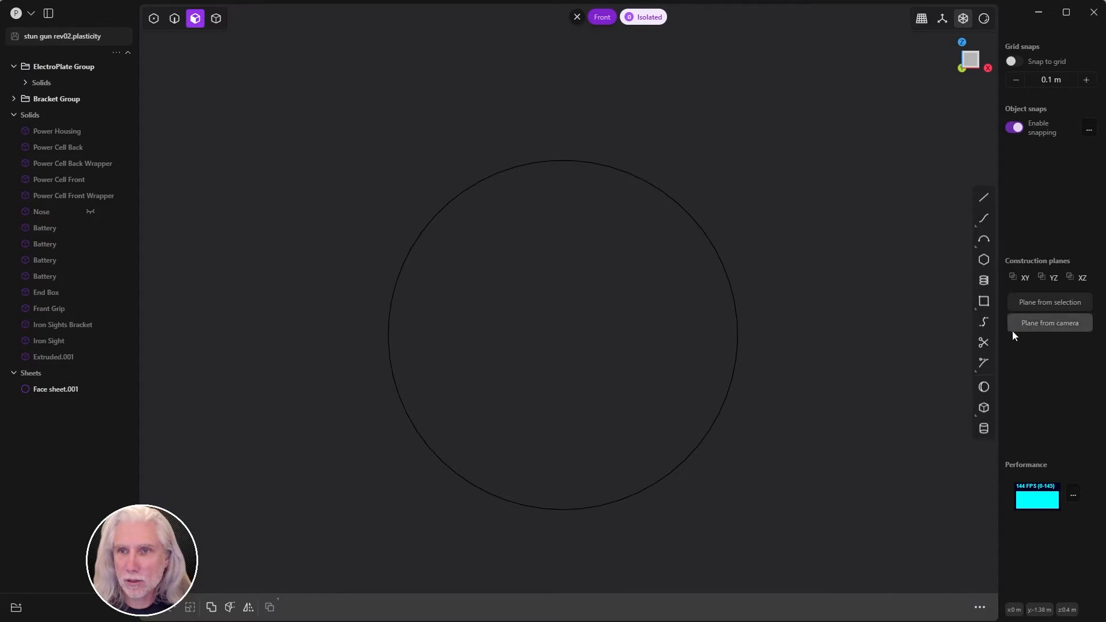
mouse_move(986, 304)
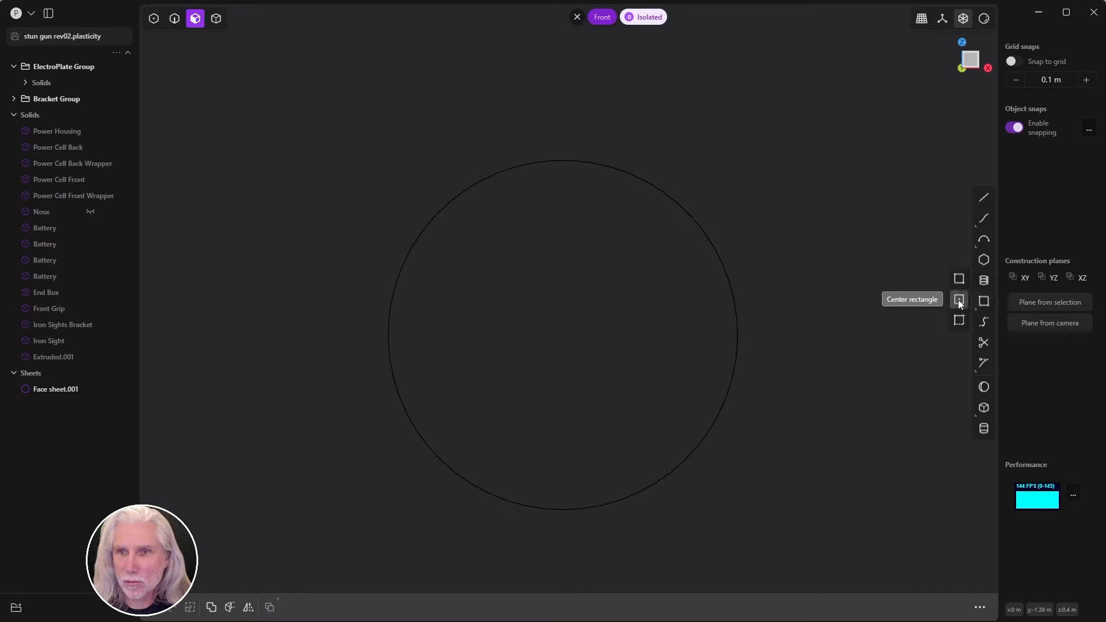
left_click(945, 19)
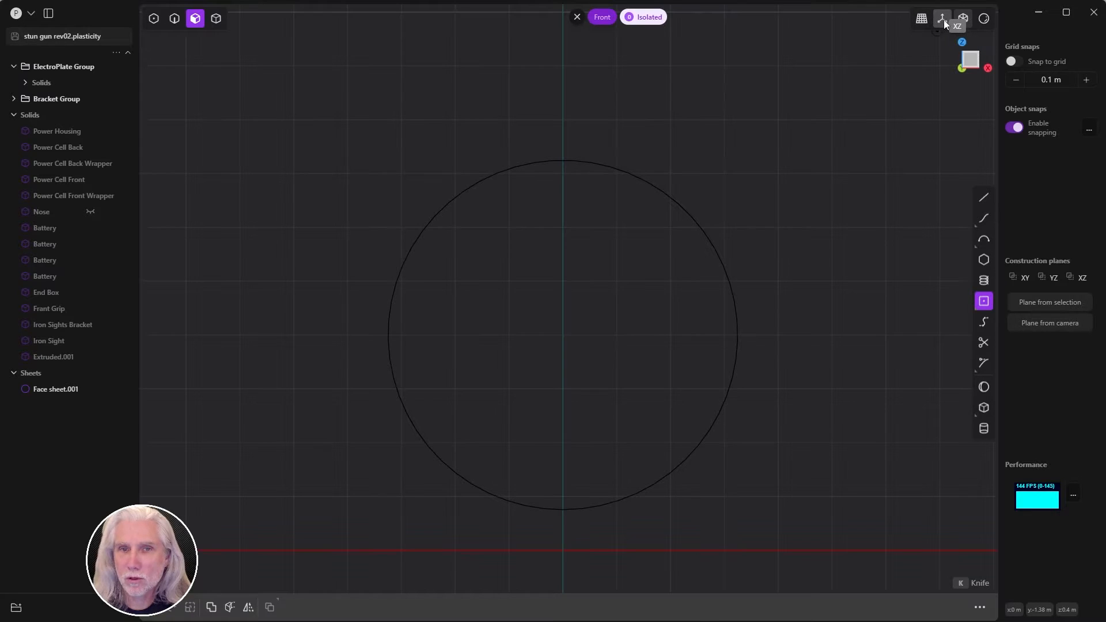
left_click(563, 160)
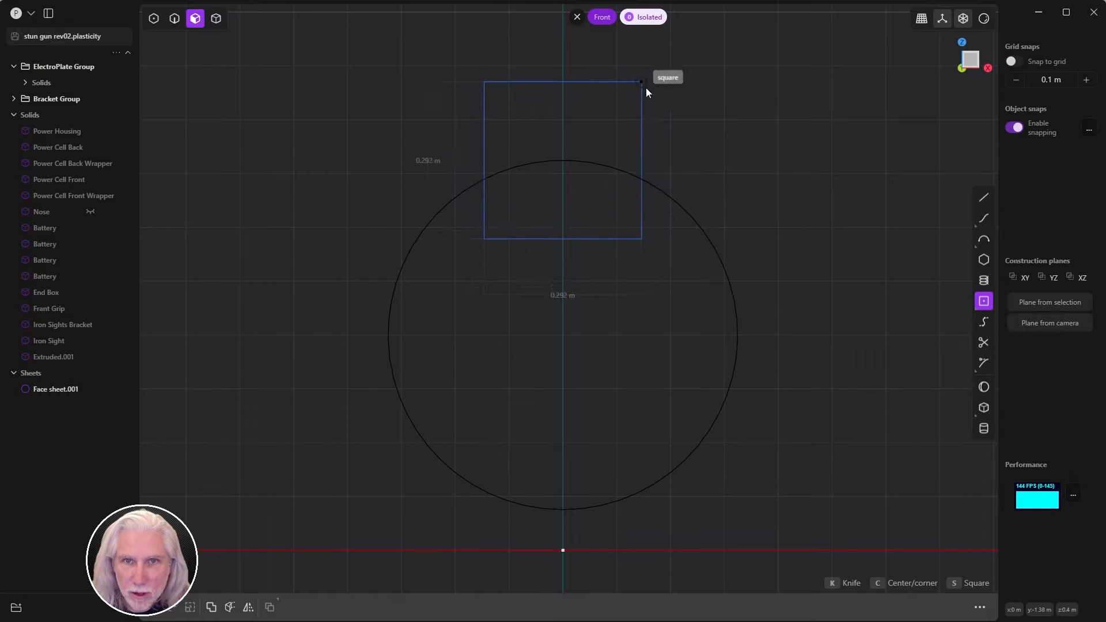
left_click(641, 105)
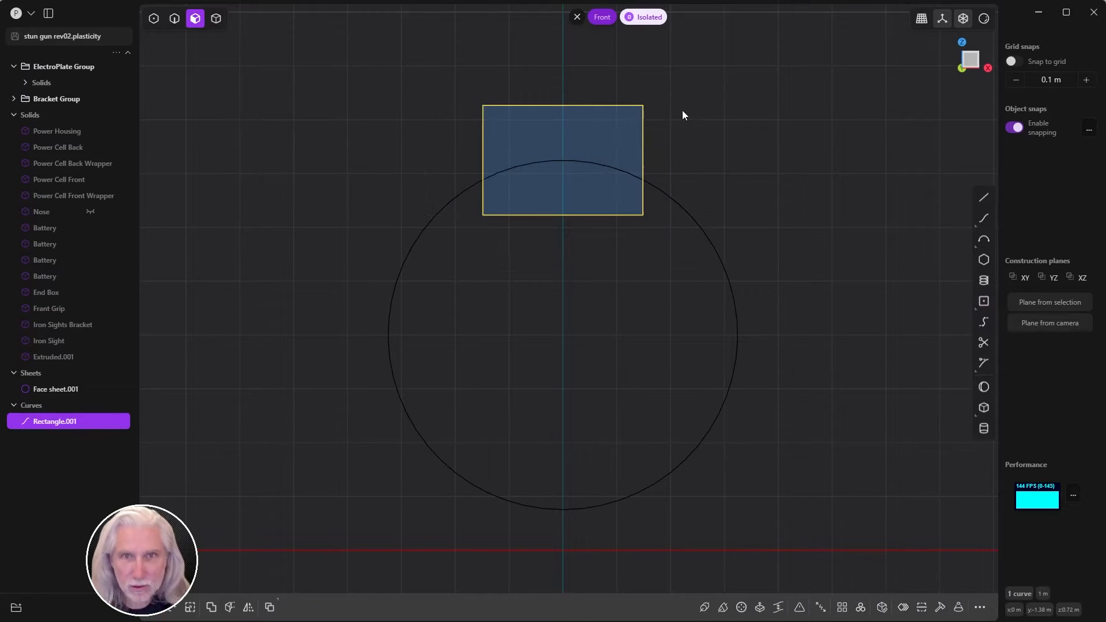
- Cut the ring sheet with the rectangle to separate its top arc segment
middle_click_drag(758, 142, 724, 182)
key("ctrl+x")
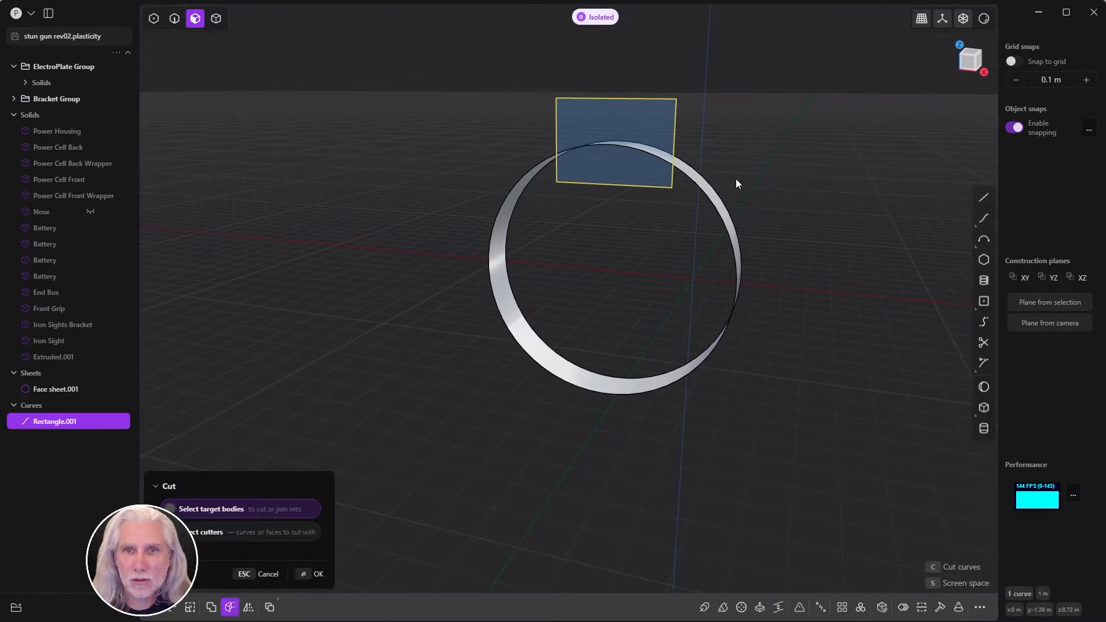
left_click(706, 185)
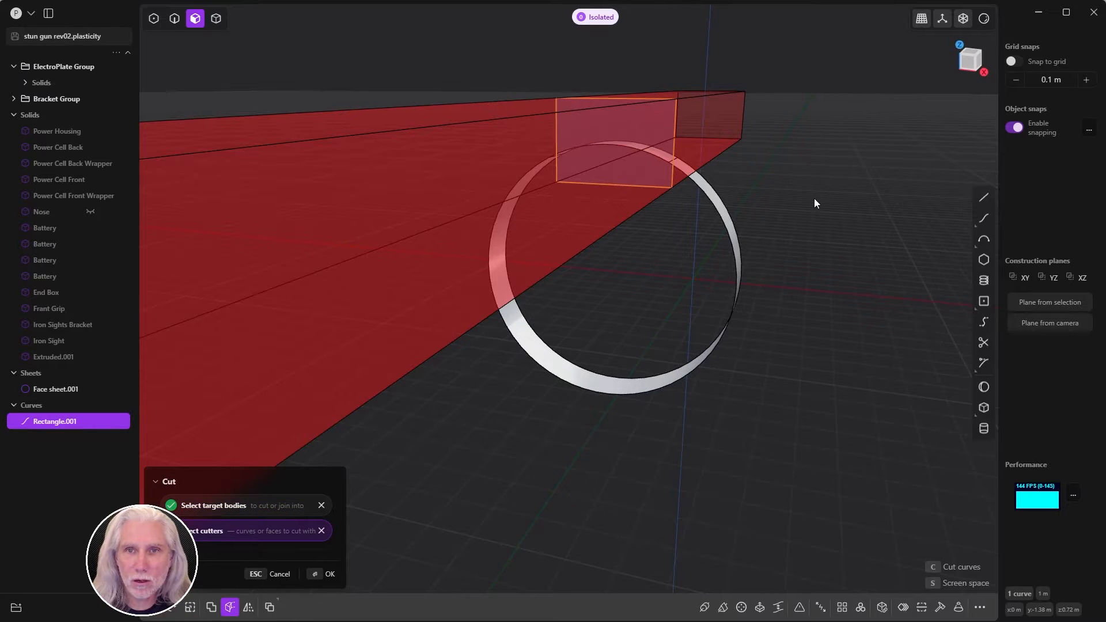
left_click(316, 578)
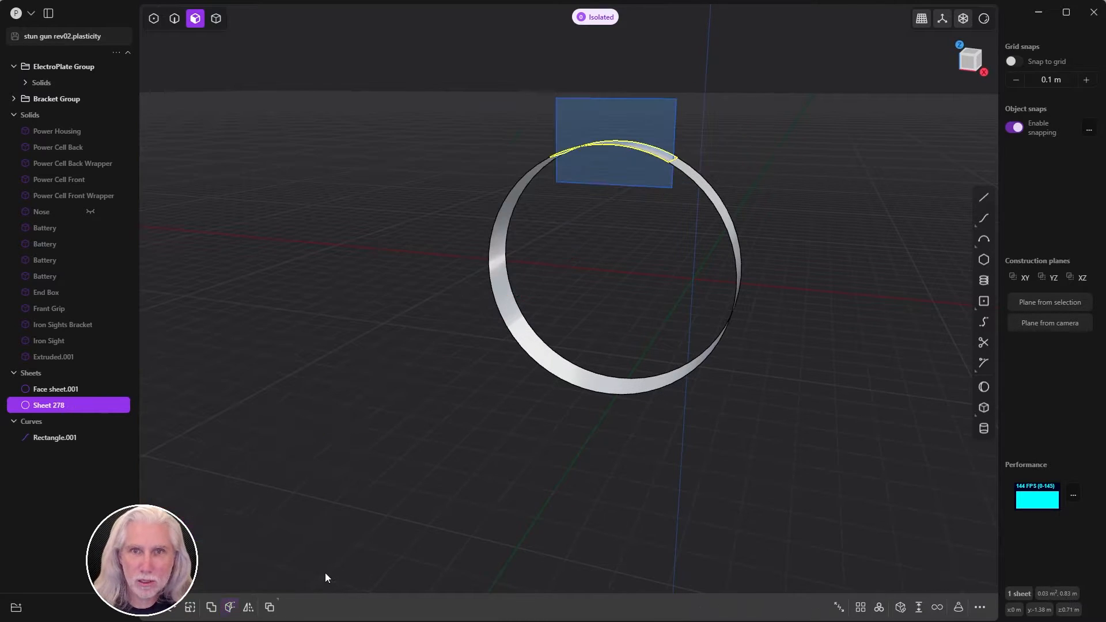
- Delete the cutting rectangle and the large remainder of the ring sheet, and exit isolation to show the whole gun
left_click(65, 440)
key("Delete")
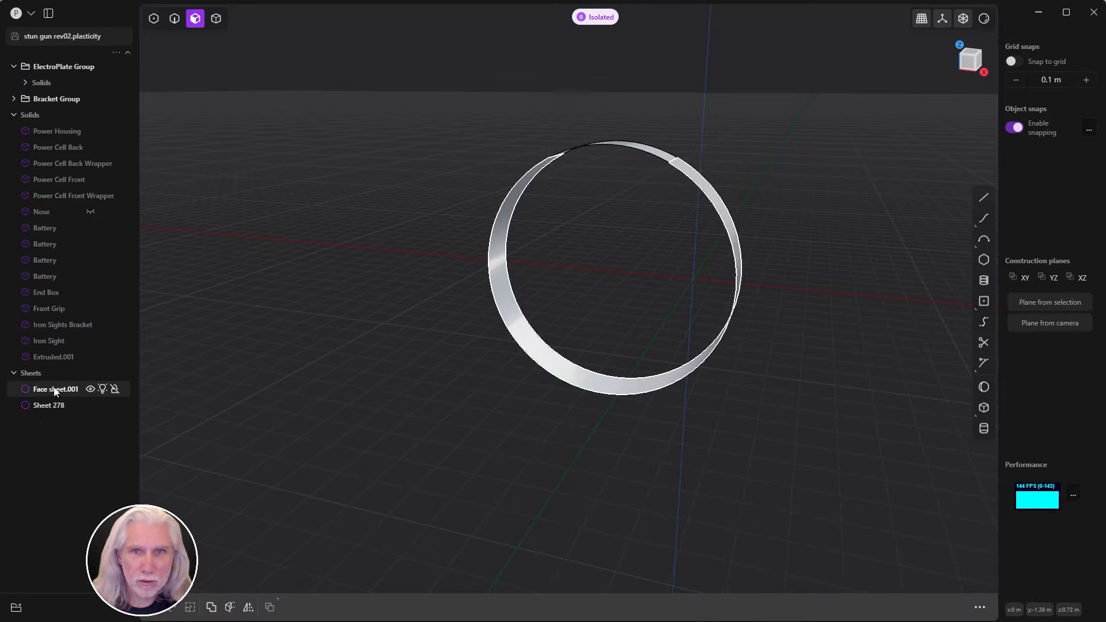
left_click(56, 389)
key("Delete")
middle_click_drag(441, 280, 636, 262)
middle_click_drag(636, 262, 681, 378, "shift")
scroll(624, 232, "up", 2)
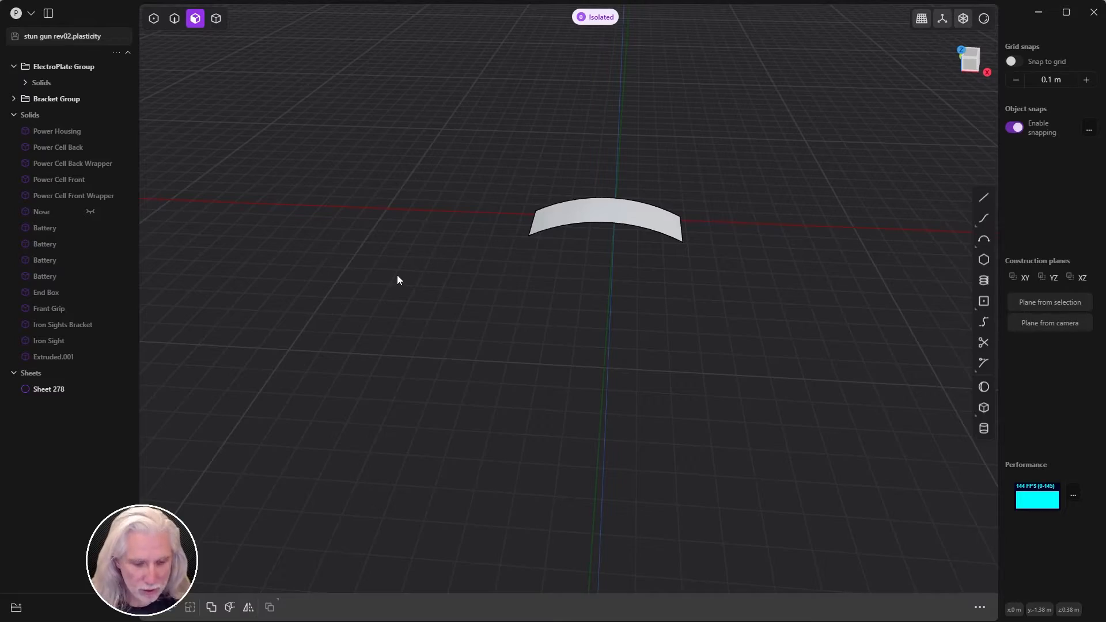
key("slash")
middle_click_drag(418, 271, 455, 272)
- Extrude the arc sheet's face on top of the front ring outward by about 0.019 m to form the sight's curved base
left_click(50, 390)
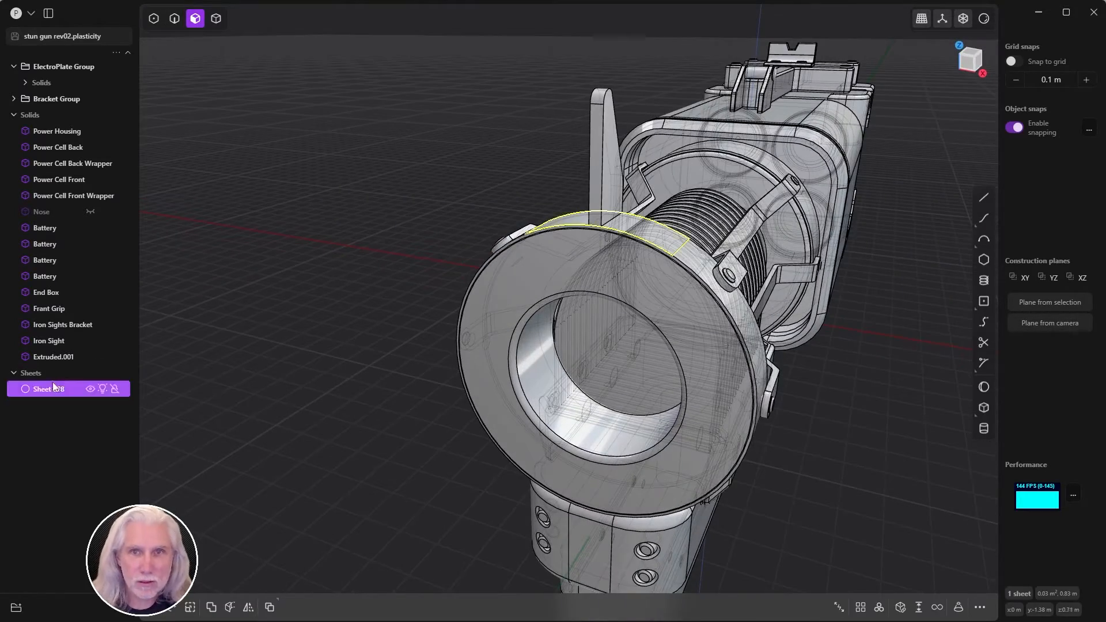
middle_click_drag(686, 226, 591, 239, "ctrl")
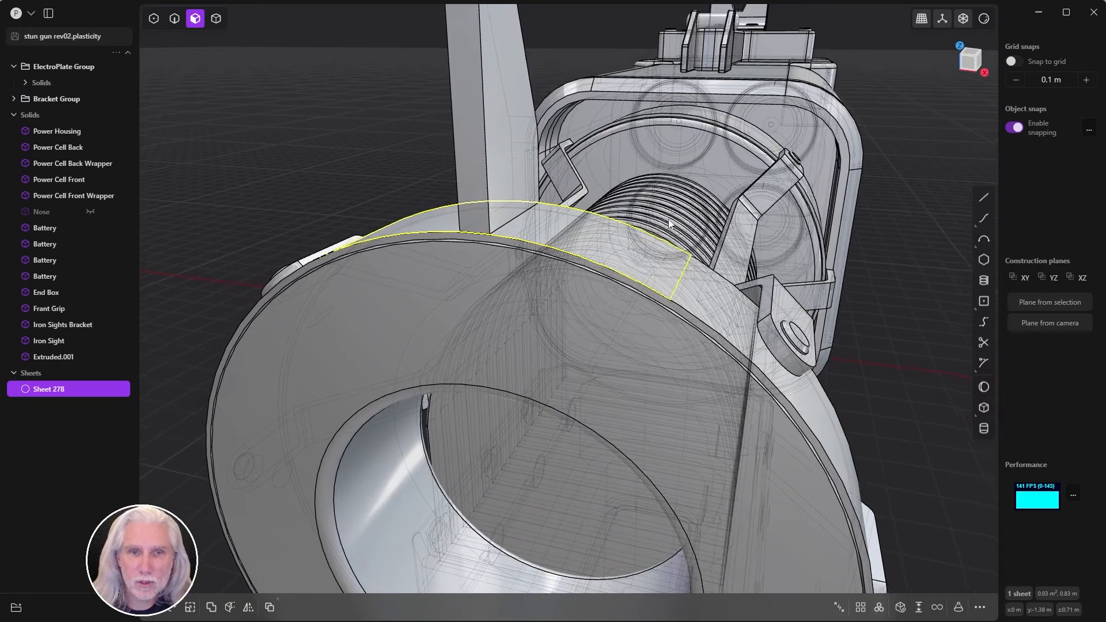
left_click(589, 238)
key("o")
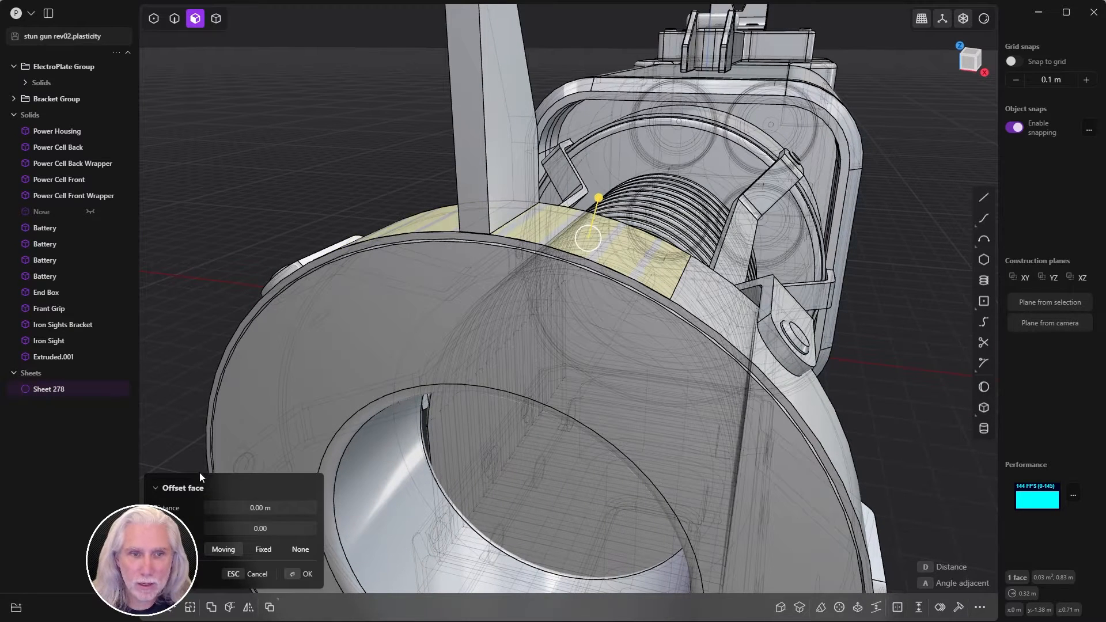
scroll(576, 224, "up", 4)
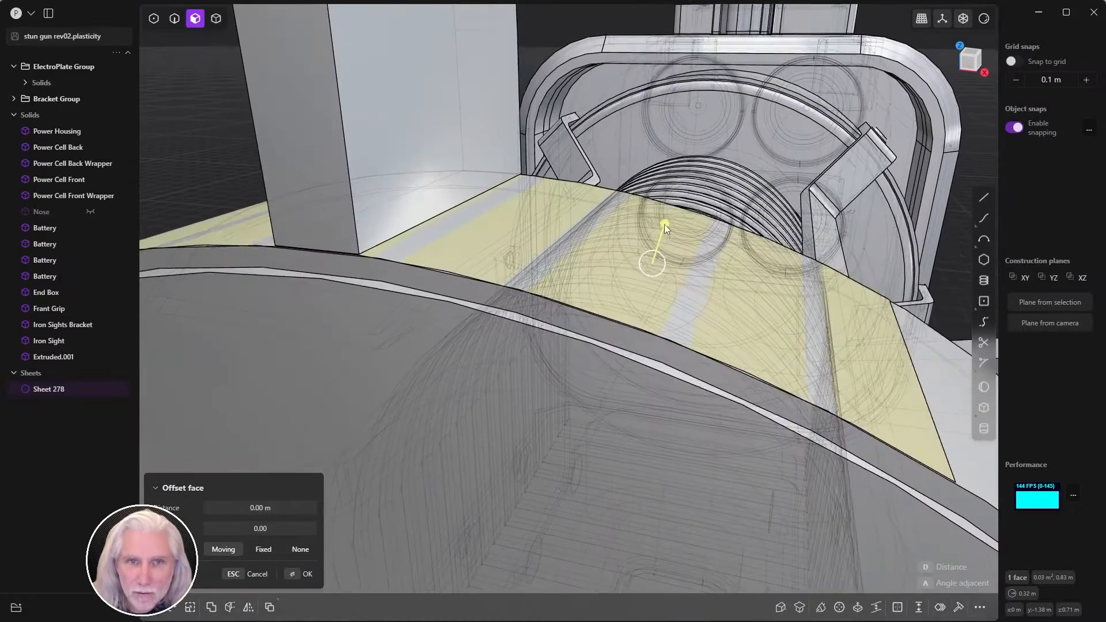
middle_click_drag(639, 223, 554, 243)
key("e")
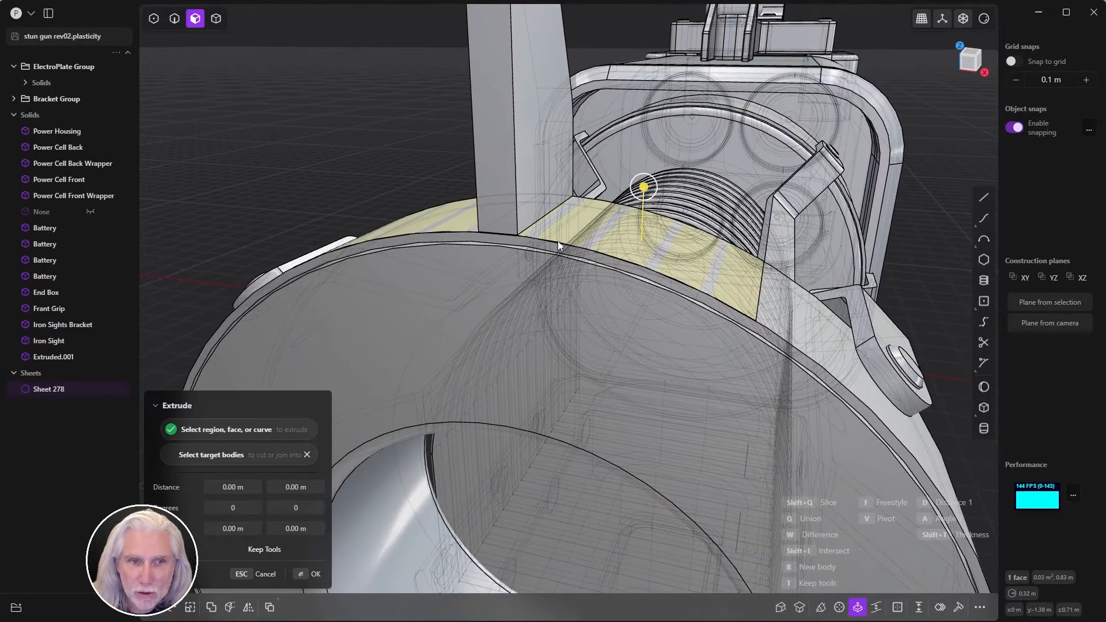
left_click_drag(642, 185, 653, 155)
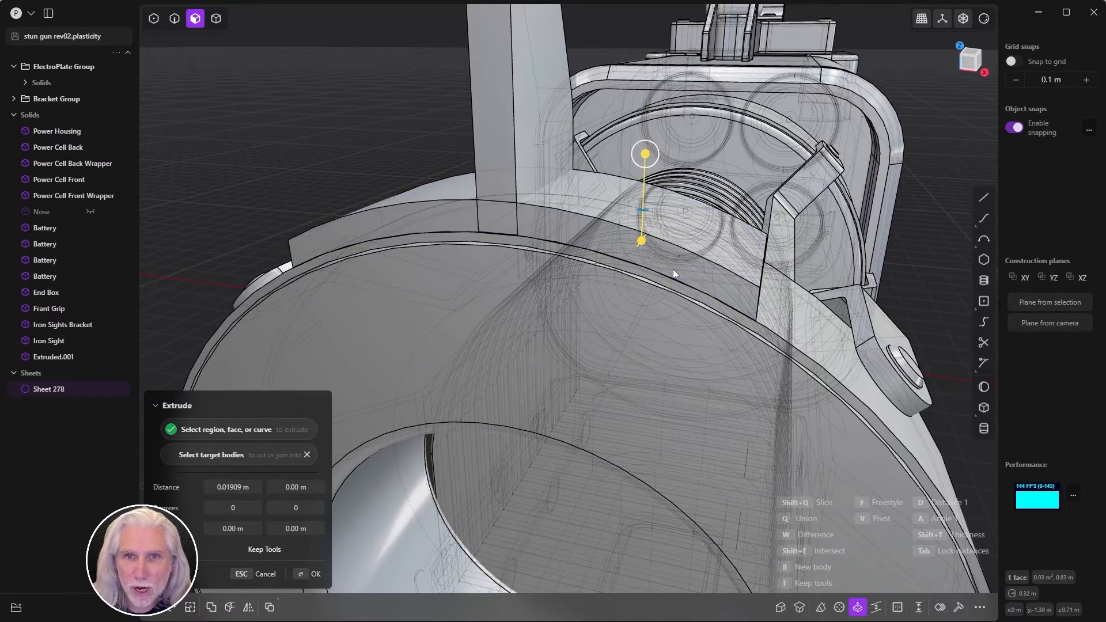
mouse_move(673, 268)
middle_mouse_down()
mouse_move(586, 250)
mouse_move(635, 248)
middle_mouse_up()
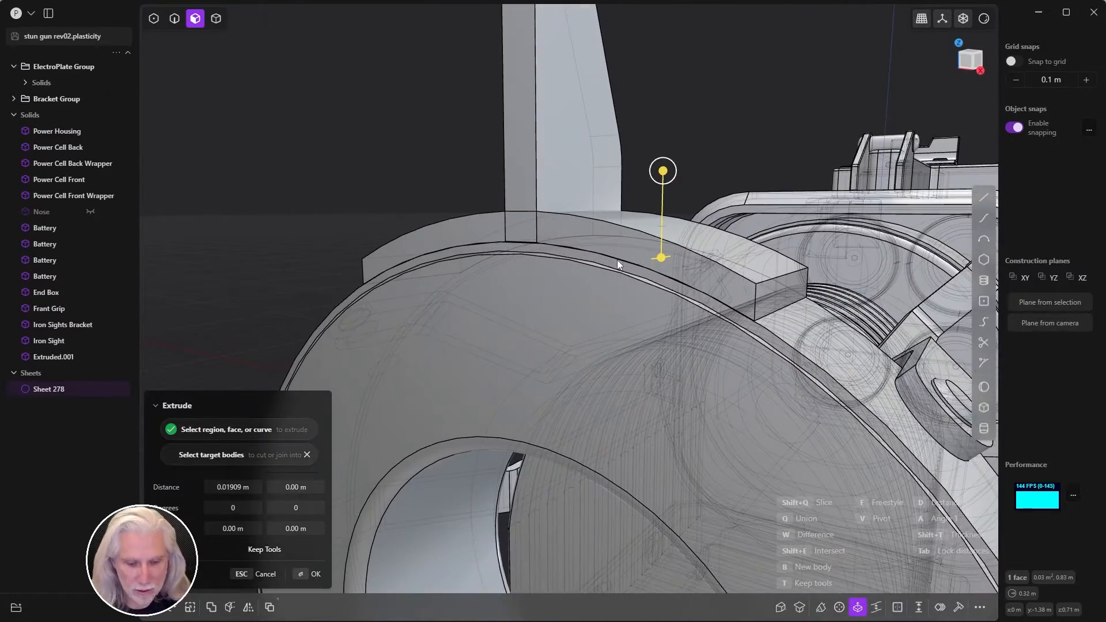
key("Return")
left_click(665, 143)
middle_click_drag(665, 144, 680, 157)
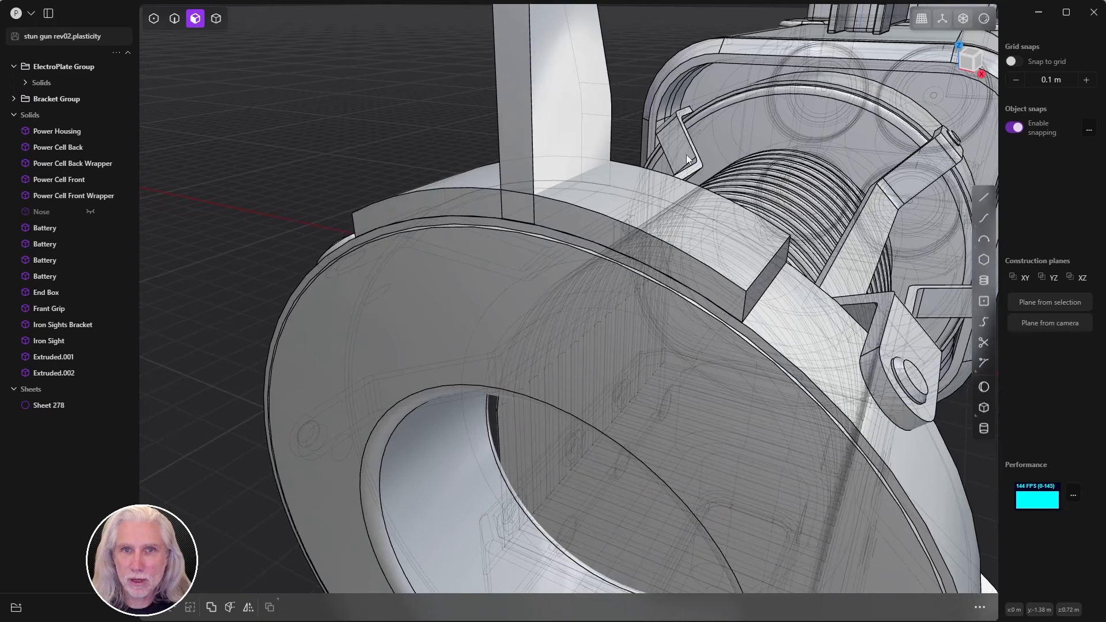
- Union the curved base and the upright sight blade into one solid
key("4")
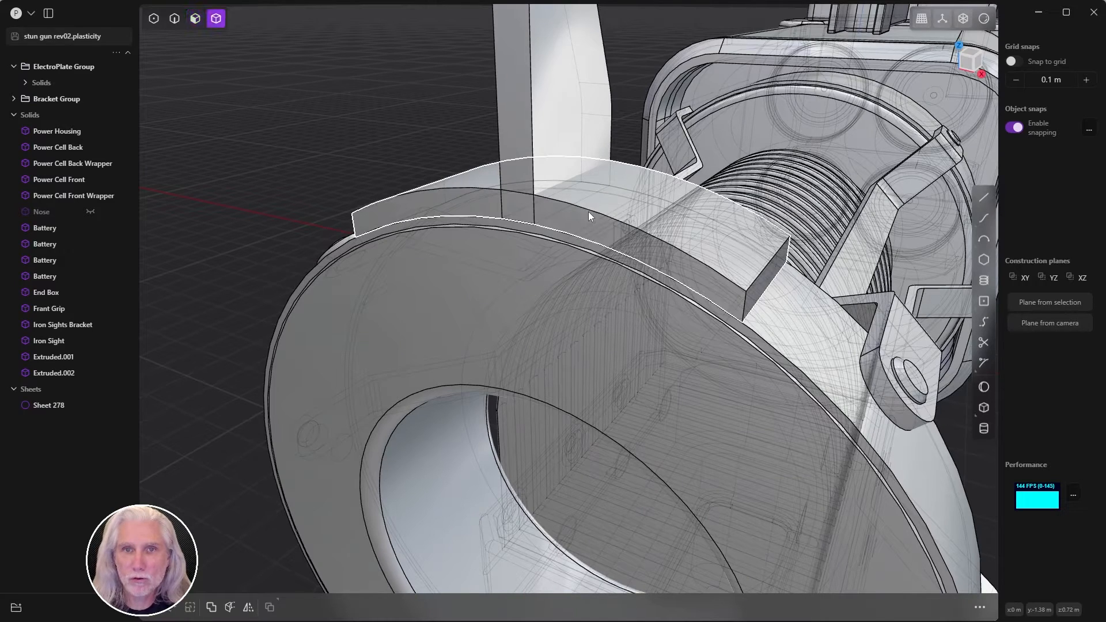
left_click(582, 215)
left_click(553, 122, "shift")
scroll(641, 148, "down", 3)
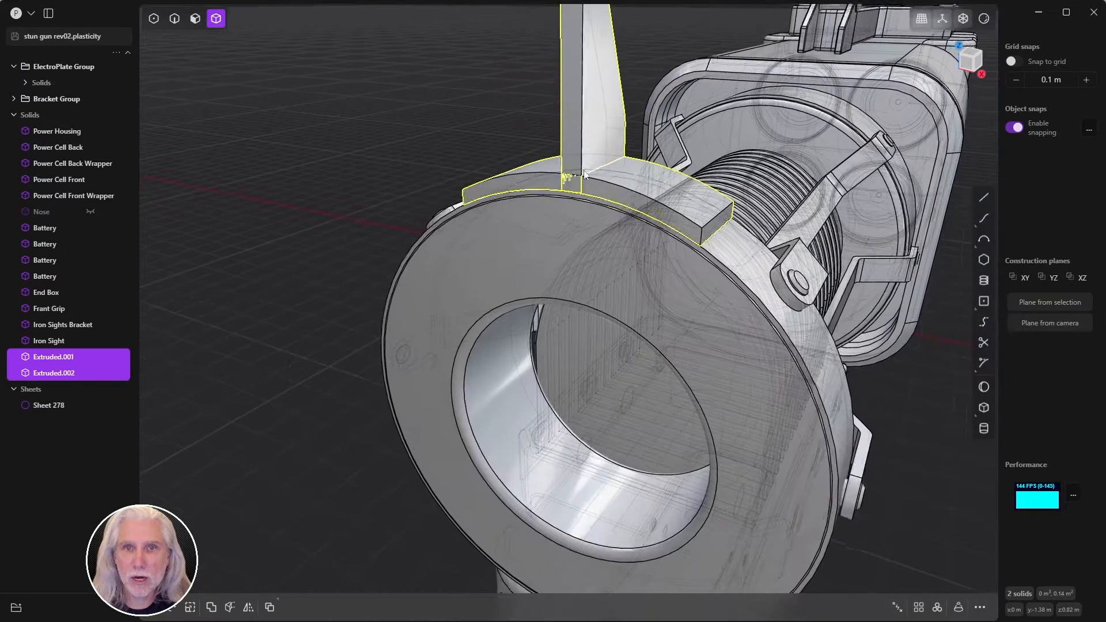
key("q")
key("q")
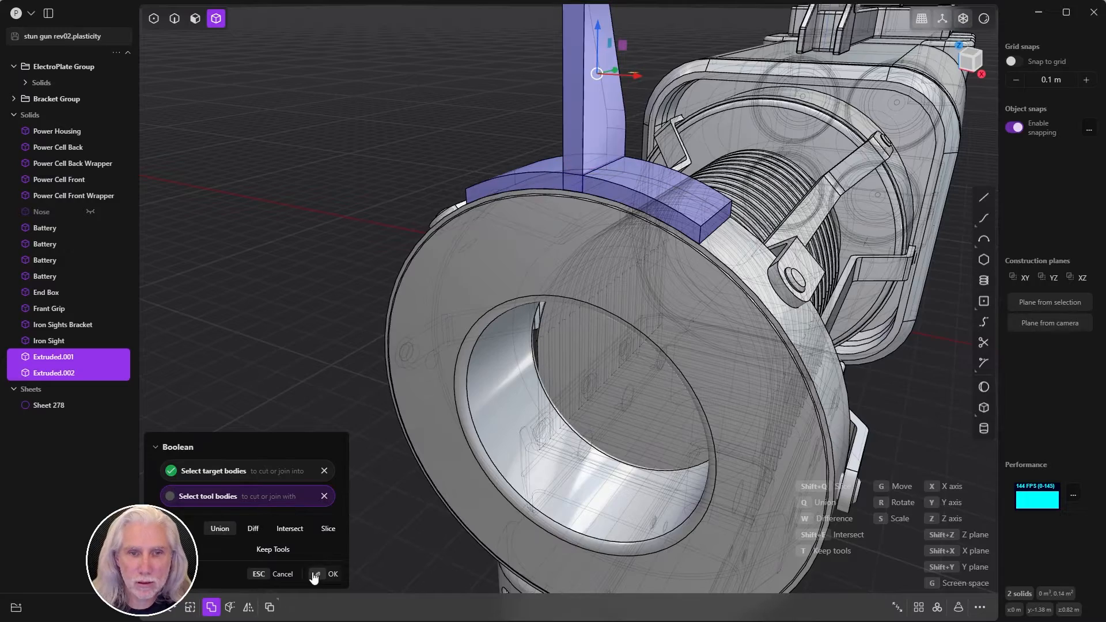
left_click(332, 574)
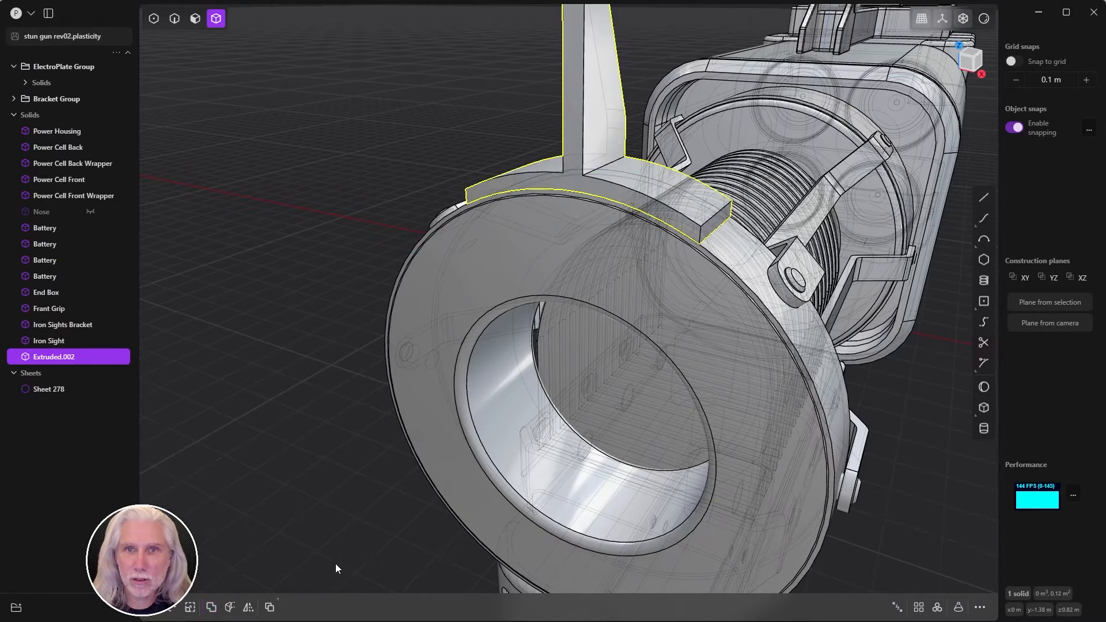
scroll(330, 343, "up", 3)
scroll(679, 247, "down", 2)
key("2")
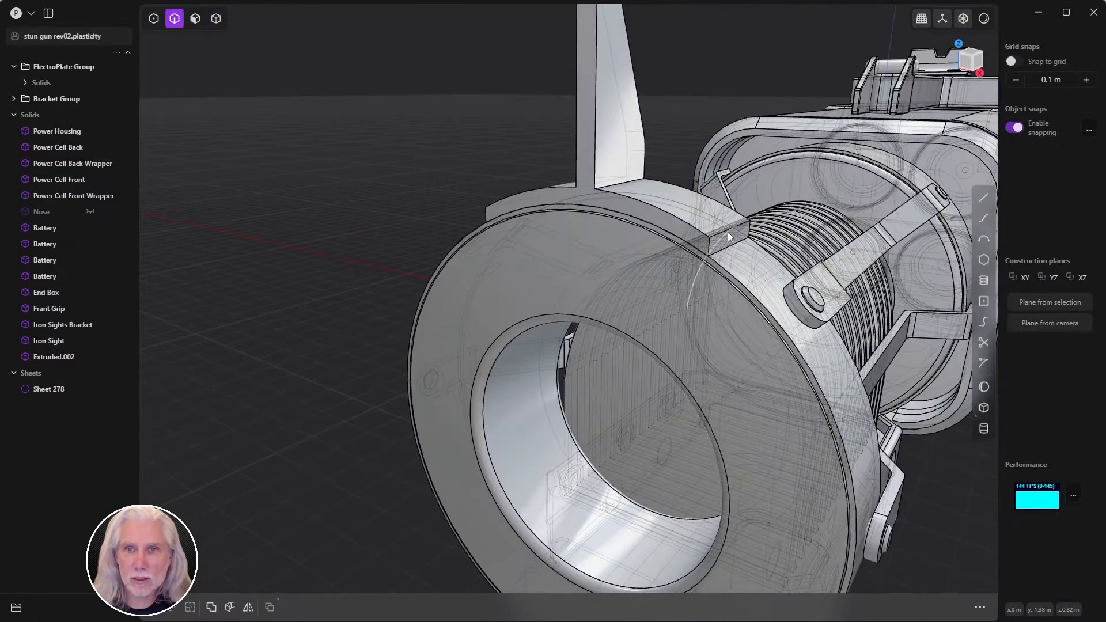
middle_click_drag(724, 229, 437, 247)
left_click(735, 240)
key("f")
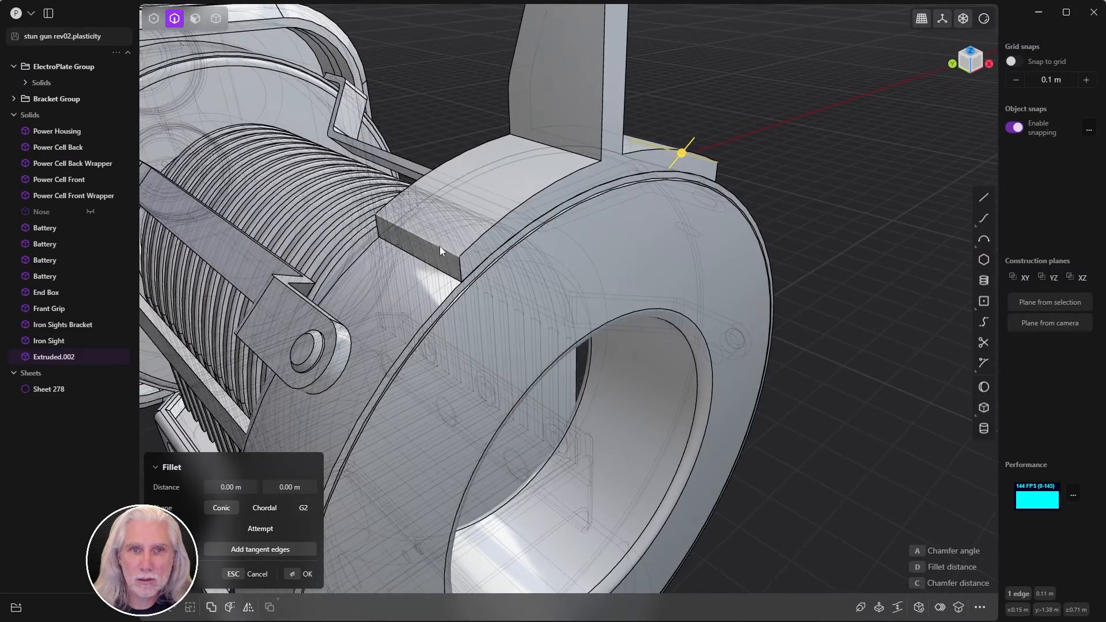
left_click(454, 254)
middle_click_drag(468, 251, 413, 232)
key("Escape")
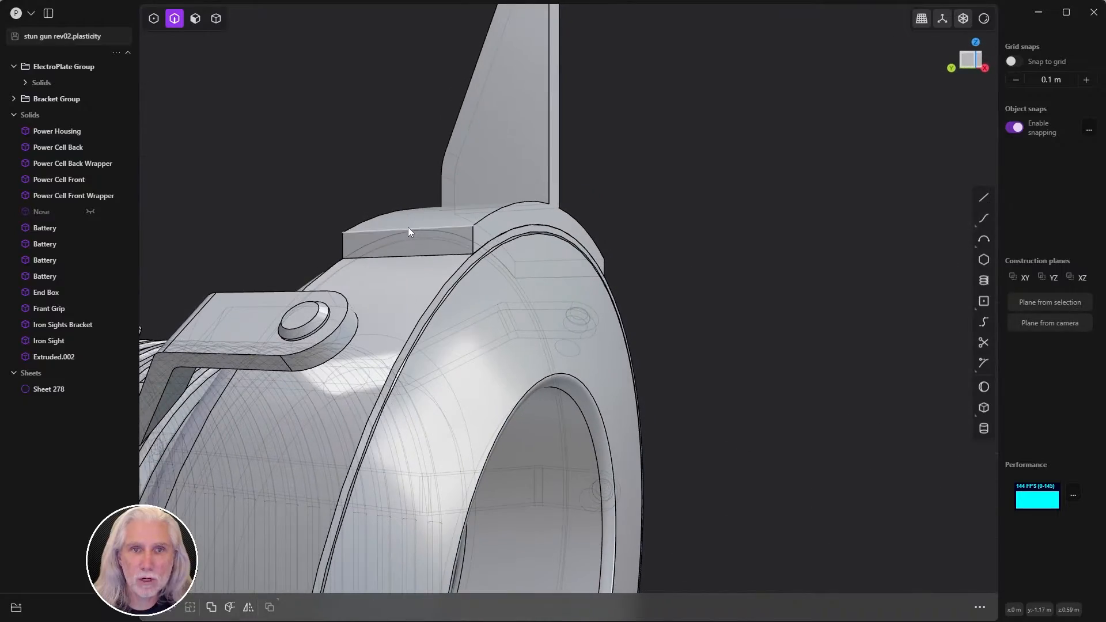
- Fillet the upper edges at both ends of the sight's curved base by about 0.021 m
left_click(408, 227)
key("f")
mouse_move(658, 195)
middle_mouse_down()
mouse_move(405, 211)
mouse_move(543, 204)
mouse_move(680, 245)
mouse_move(513, 236)
middle_mouse_up()
left_click(493, 221)
left_click_drag(504, 242, 515, 230)
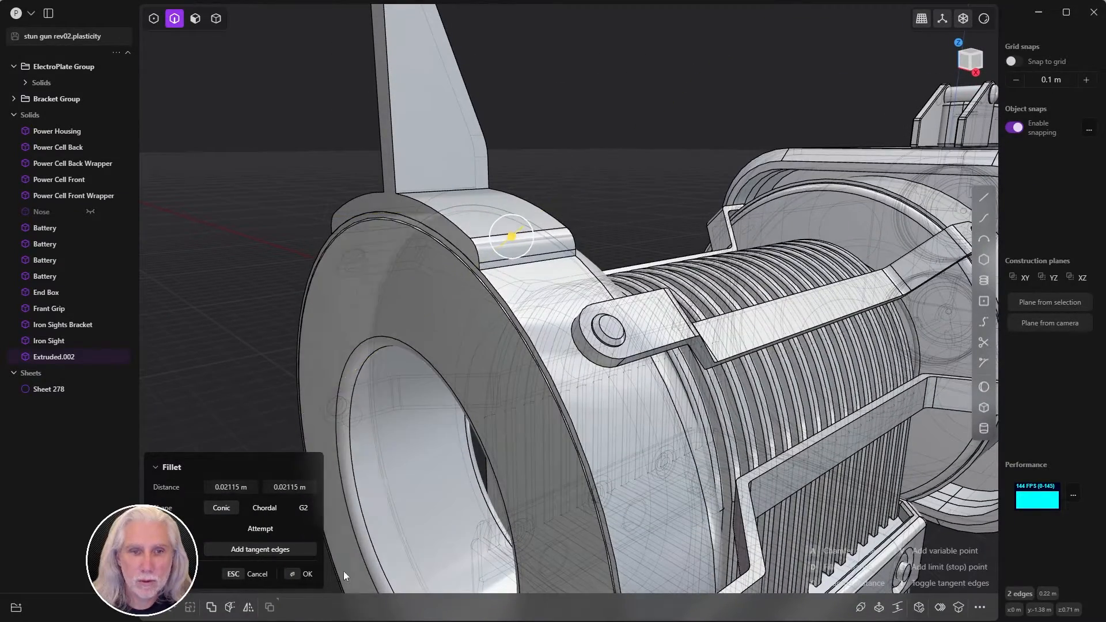
left_click(308, 574)
left_click(246, 331)
- Fillet the two edges where the sides of the blade meet the curved base
middle_click_drag(247, 330, 639, 337)
left_click(558, 386)
key("f")
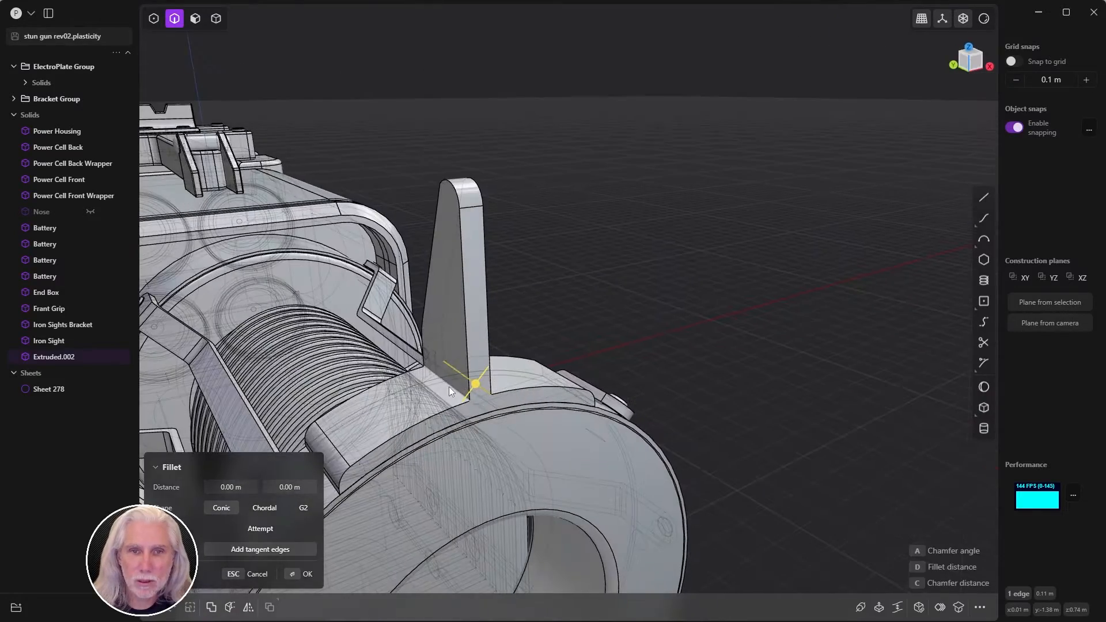
left_click(450, 386)
key("KP_1")
scroll(589, 403, "up", 3)
middle_click_drag(497, 398, 511, 367)
left_click(709, 354)
left_click(517, 404)
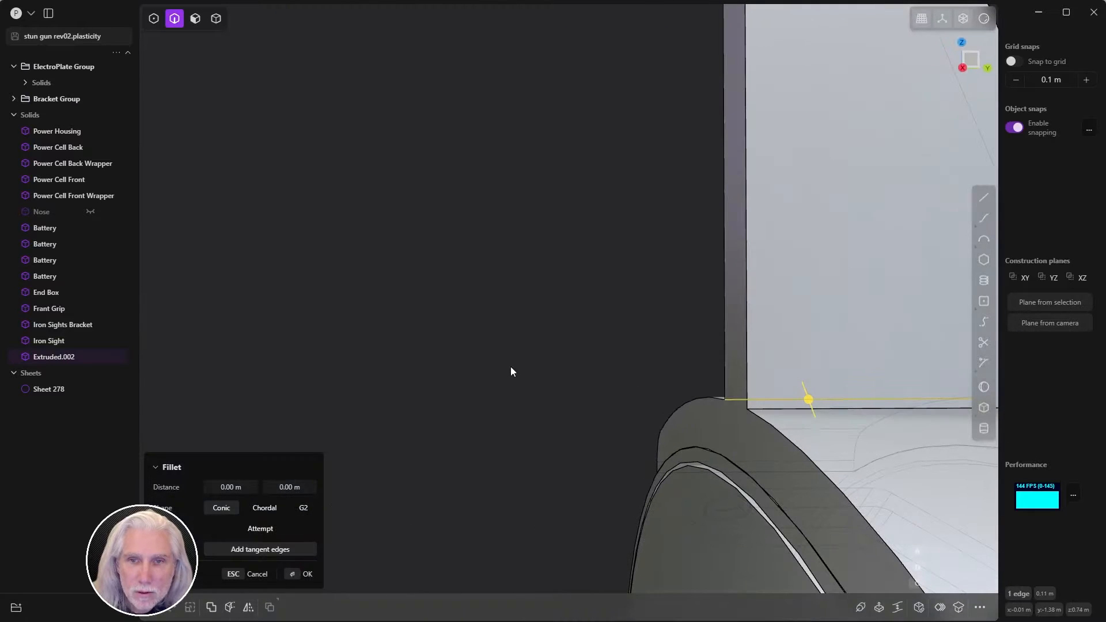
left_click(768, 410)
middle_click_drag(775, 389, 609, 357)
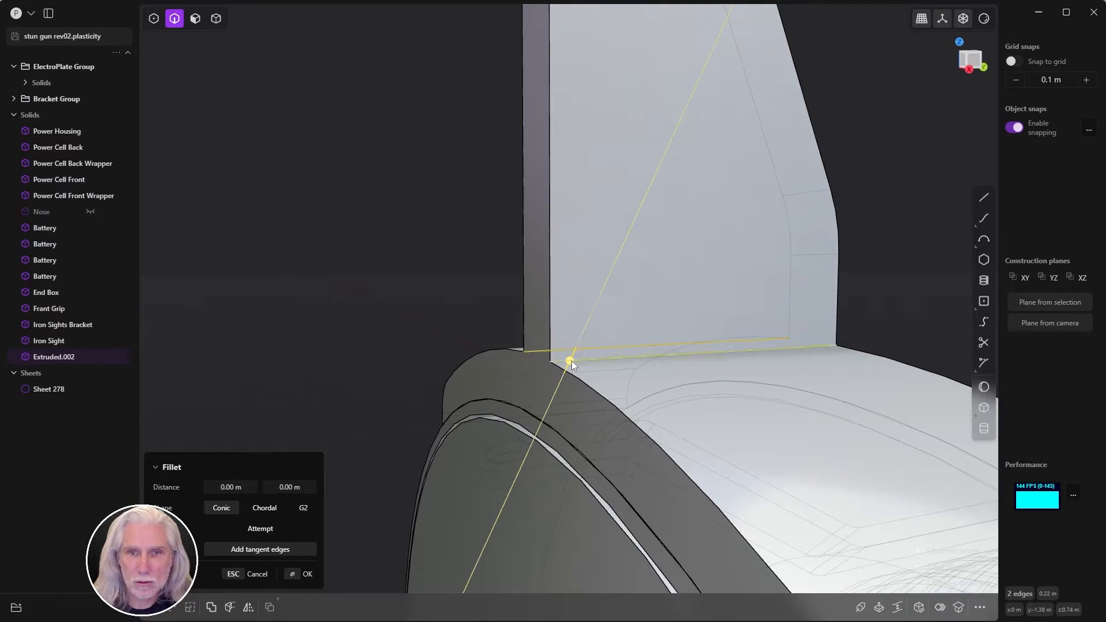
left_click_drag(571, 361, 631, 326)
scroll(662, 322, "down", 3)
left_click(296, 574)
- Chamfer the outline edges of the nose sight's front and back faces by about 0.003 m
middle_click_drag(391, 412, 497, 272)
key("3")
left_click(556, 324)
key("o")
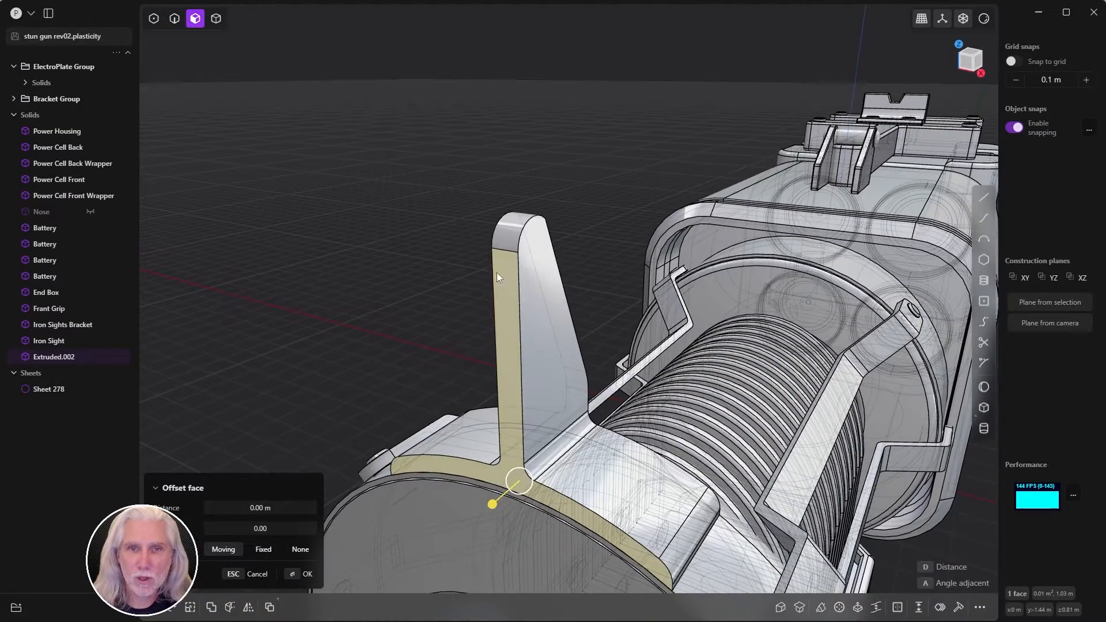
left_click(507, 238)
middle_click_drag(572, 228, 449, 277)
scroll(484, 281, "up", 5)
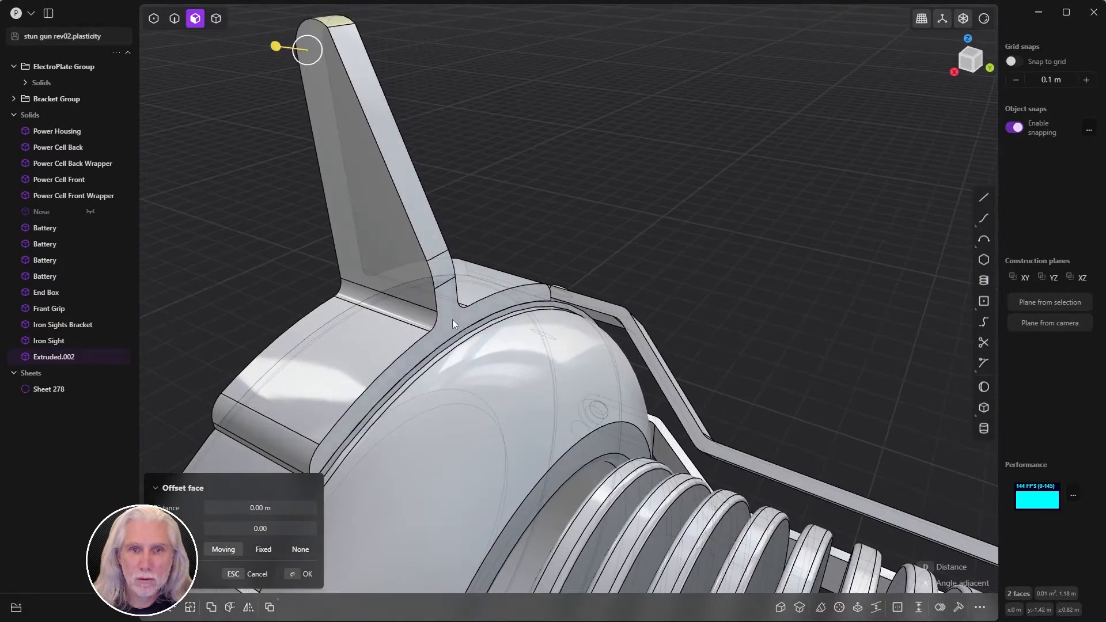
left_click(451, 319)
left_click(444, 276)
left_click(440, 244)
middle_click_drag(441, 241, 646, 224)
key("b")
middle_click_drag(651, 273, 441, 296)
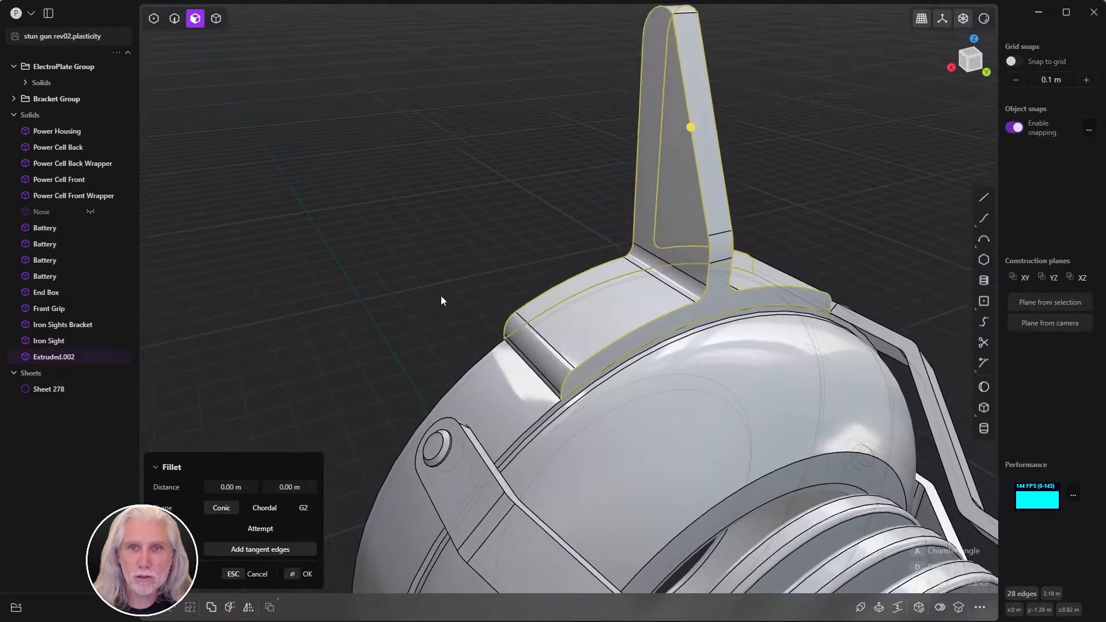
middle_click_drag(757, 98, 761, 259, "shift")
scroll(761, 259, "up", 3)
scroll(643, 306, "up", 3)
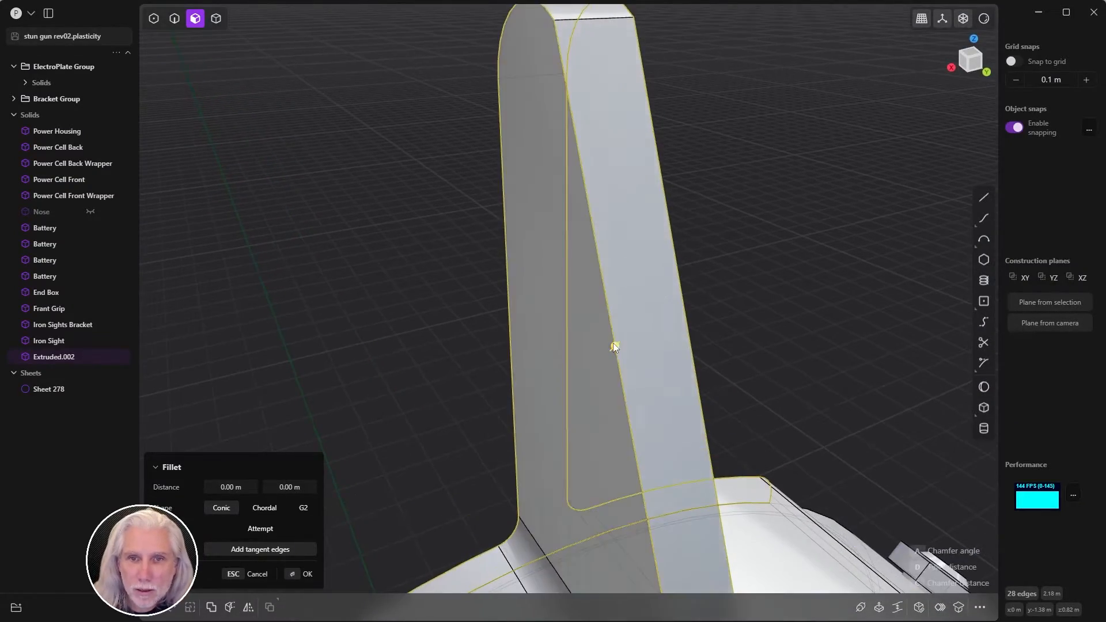
left_click_drag(613, 345, 618, 344)
scroll(740, 271, "down", 2)
scroll(741, 271, "down", 3)
middle_click_drag(692, 340, 740, 299)
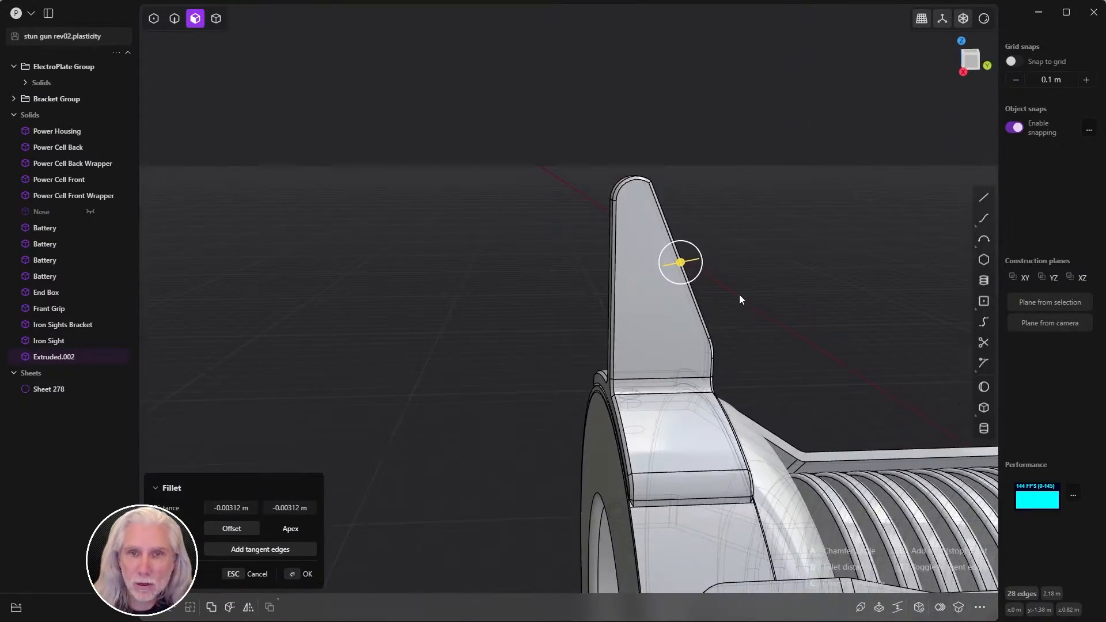
key("Return")
- Examine the nose sight up close and then in proportion to the whole gun
scroll(799, 262, "down", 5)
middle_click_drag(699, 254, 558, 413)
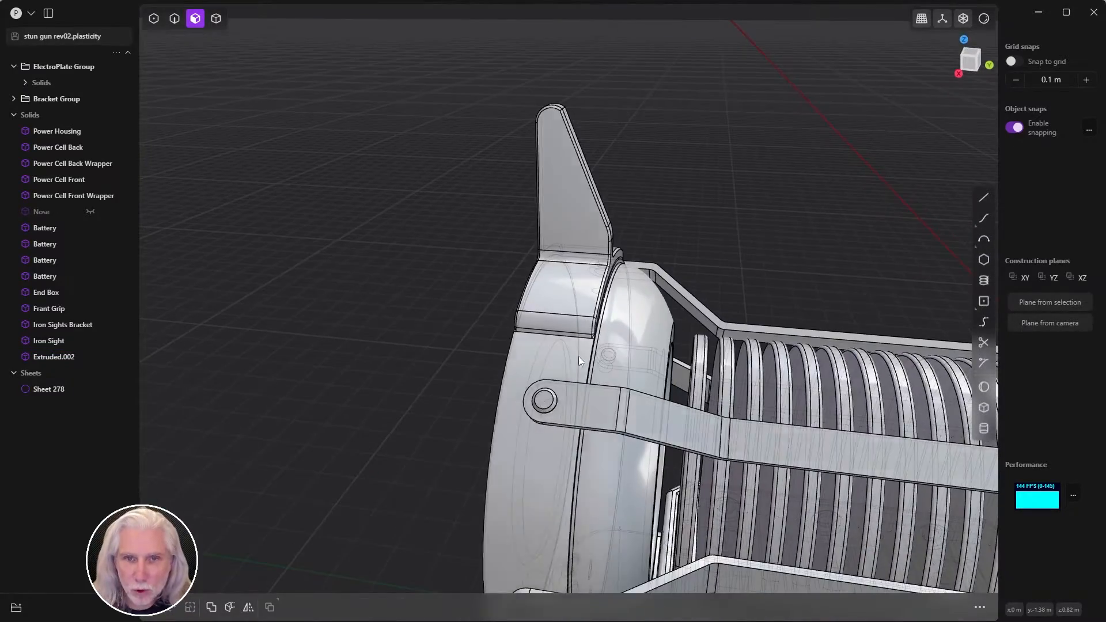
middle_click_drag(578, 356, 586, 320)
scroll(494, 292, "up", 6)
scroll(691, 280, "down", 6)
scroll(677, 284, "down", 6)
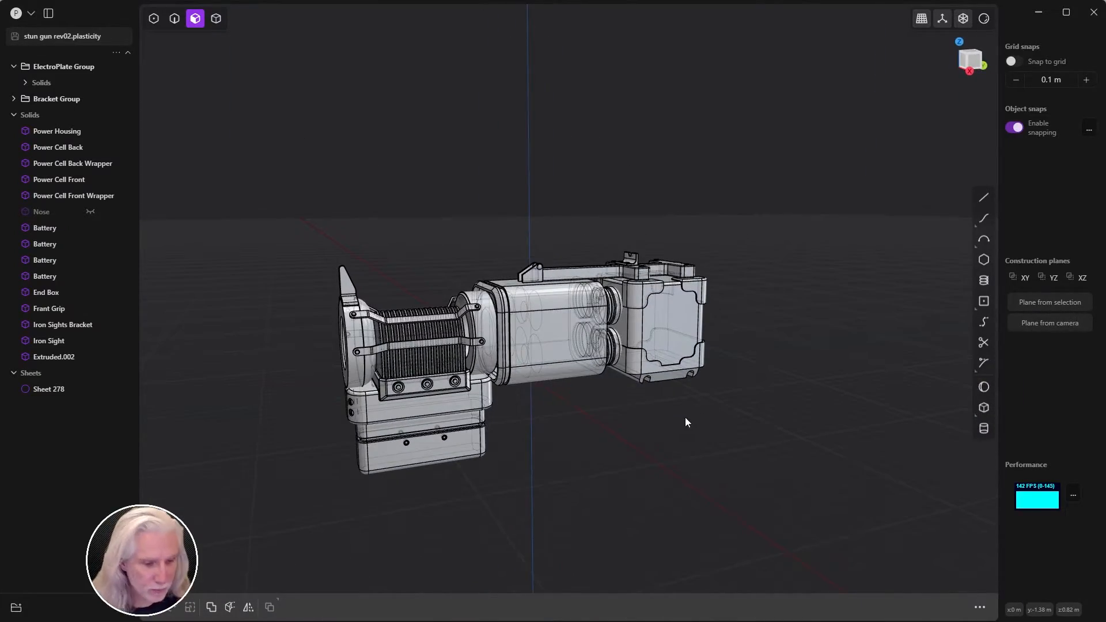
middle_click_drag(620, 417, 643, 396)
scroll(682, 368, "up", 3)
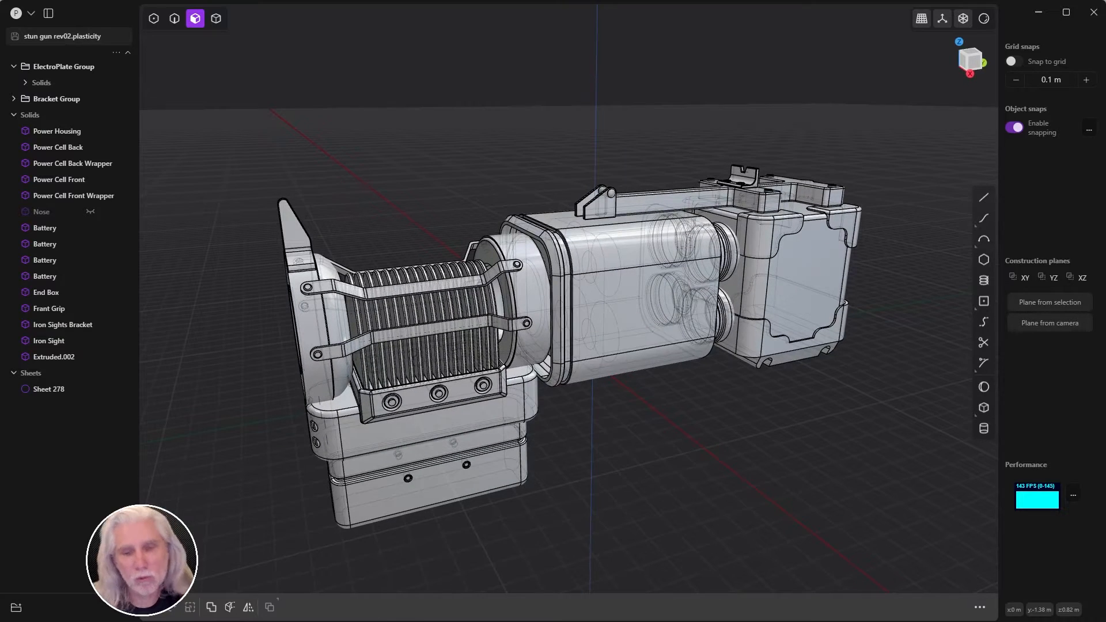
- Switch to the browser and study the side-view reference image of the Electro gun from the barrel to the grip
left_click(454, 621)
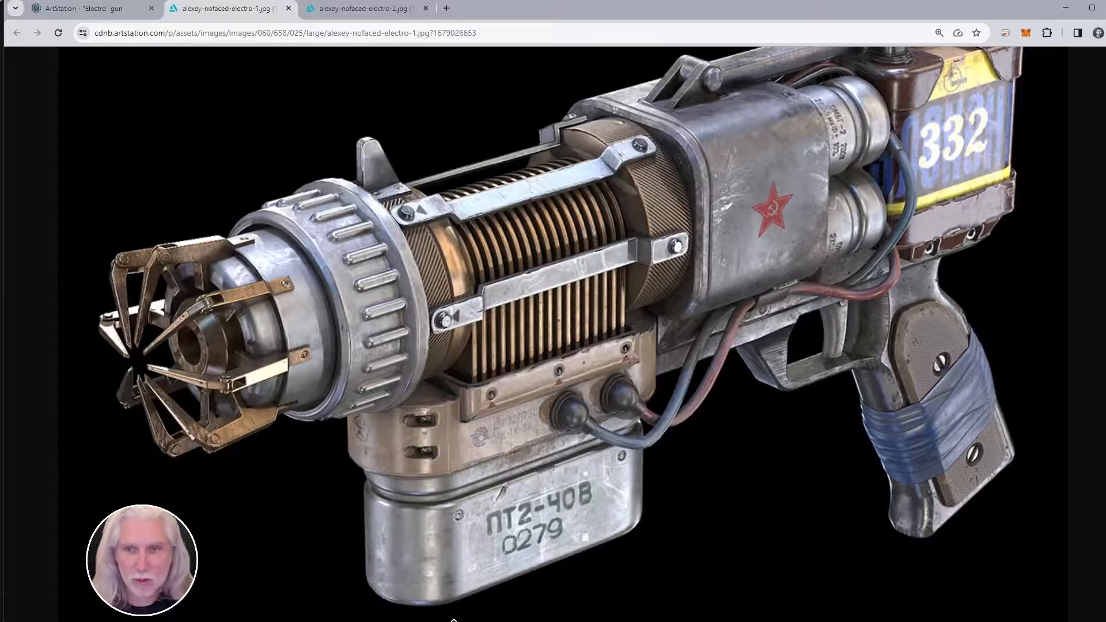
left_click(364, 18)
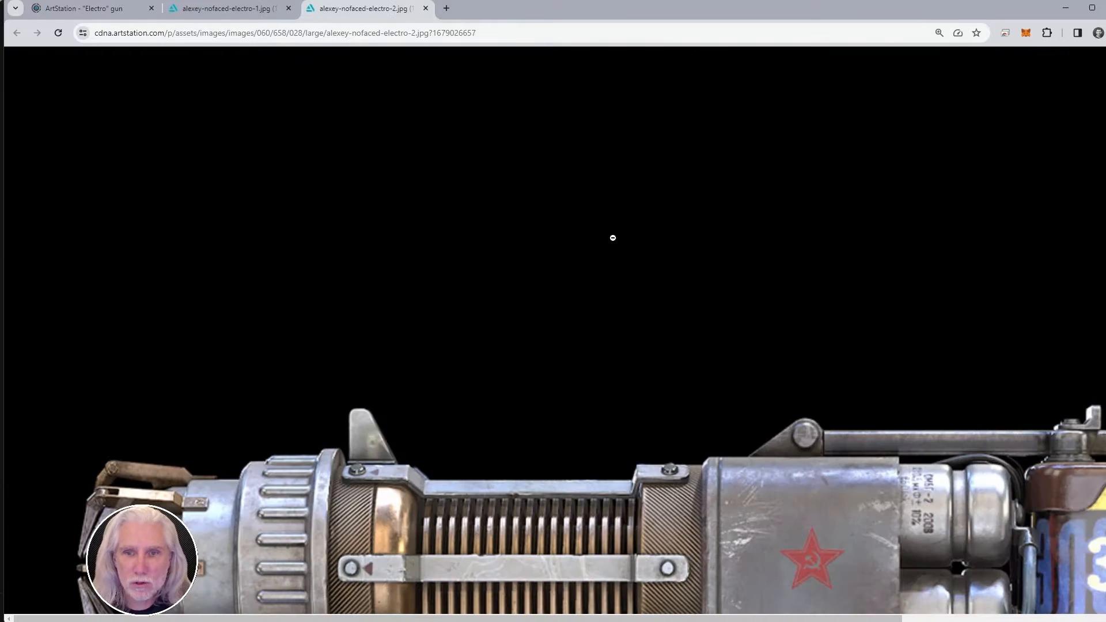
scroll(449, 618, "down", 5)
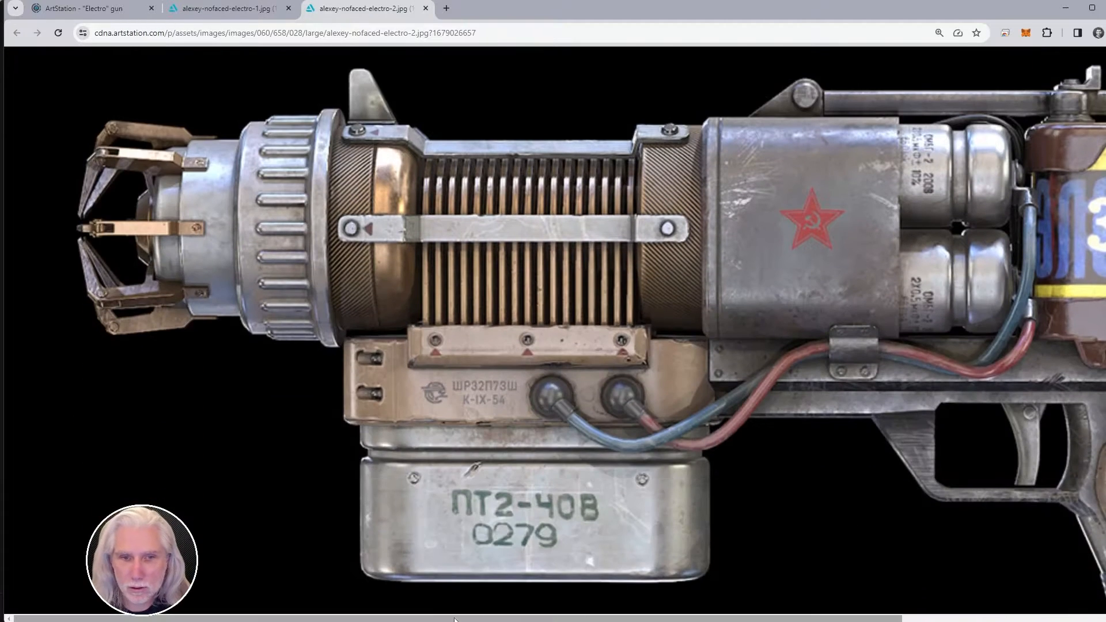
left_click_drag(449, 619, 739, 593)
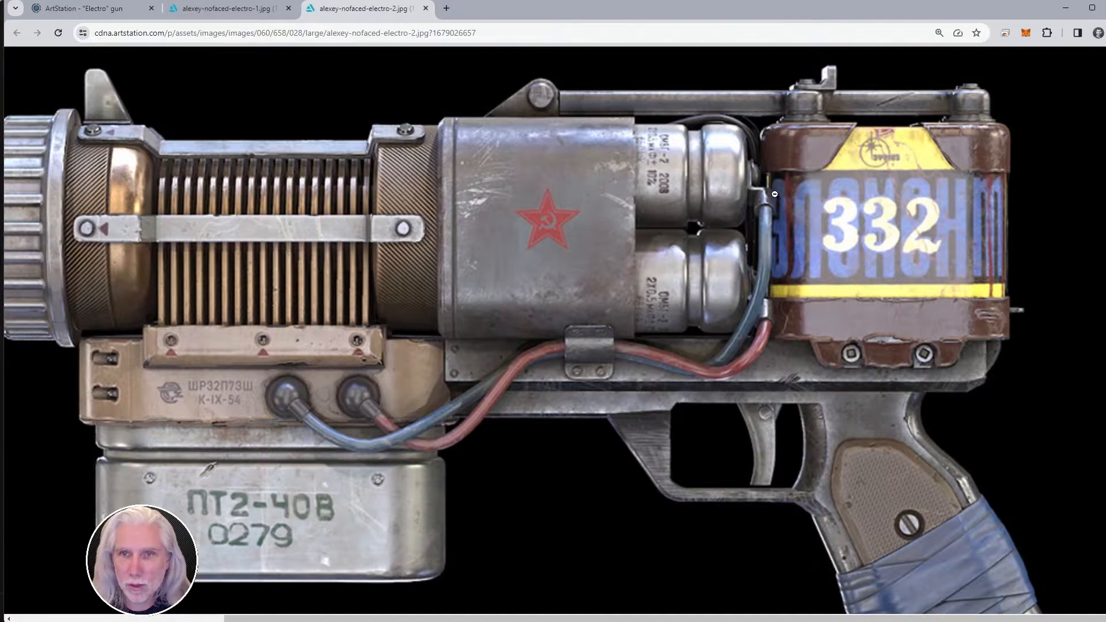
left_click(204, 9)
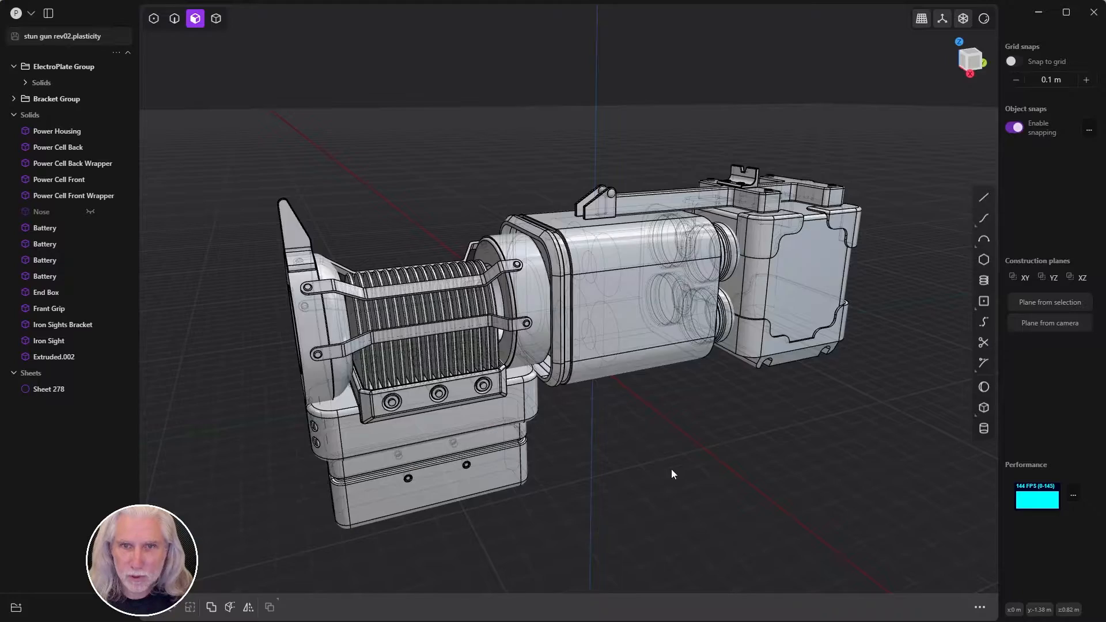
- Sketch a rectangle about 0.25 m wide, centred on the gun's centreline, on the flat underside face of the power housing
middle_click_drag(672, 468, 650, 236)
left_click(646, 455)
key("o")
key("space")
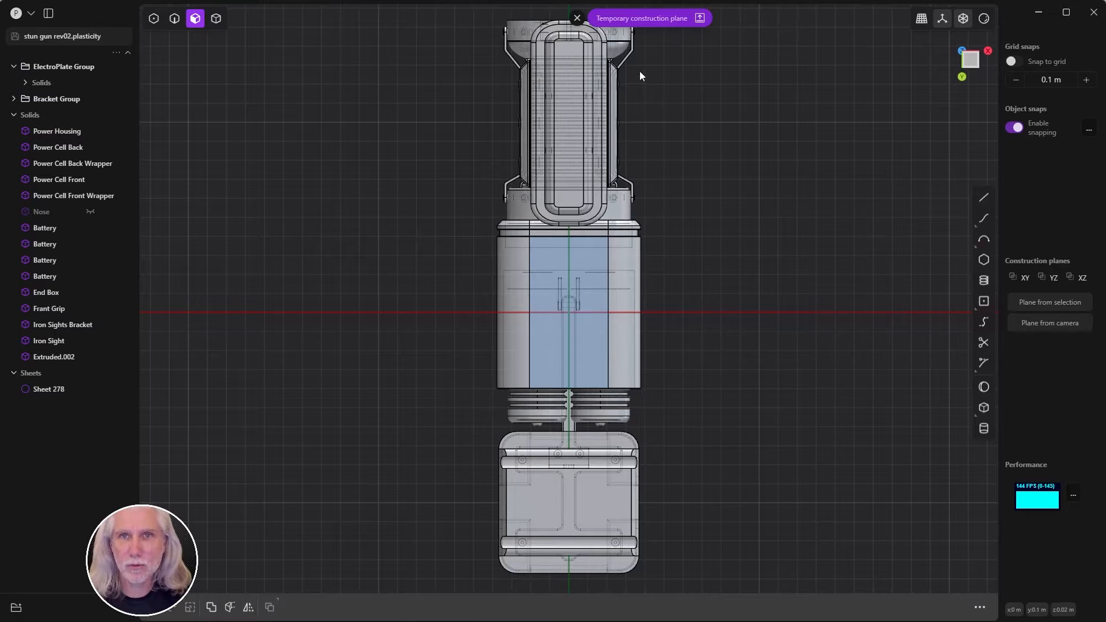
left_click(984, 301)
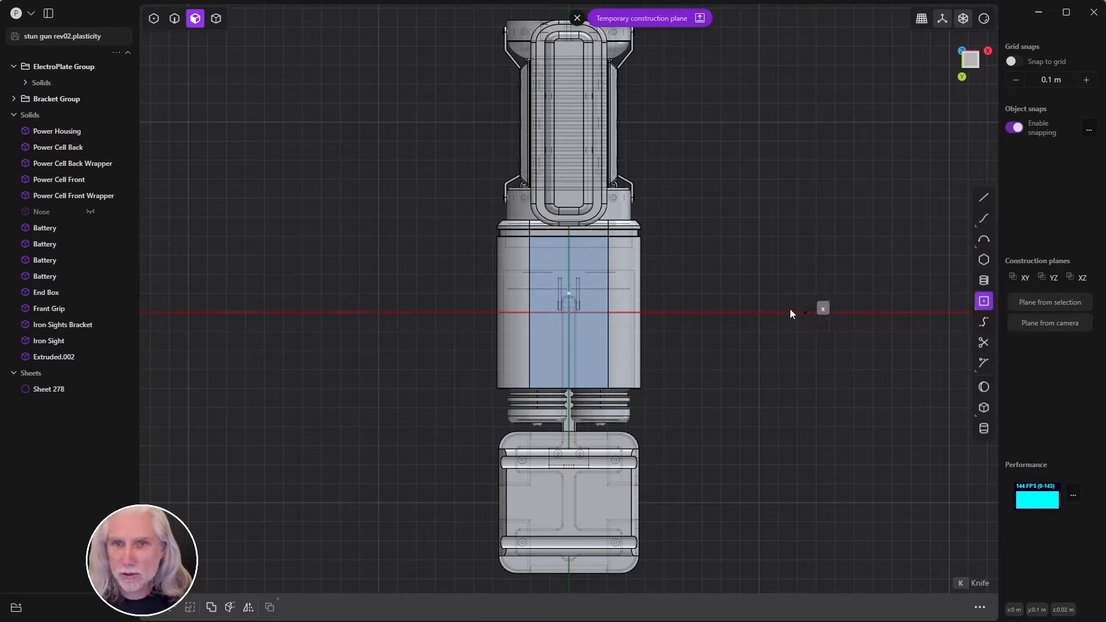
scroll(693, 289, "up", 5)
left_click(454, 383)
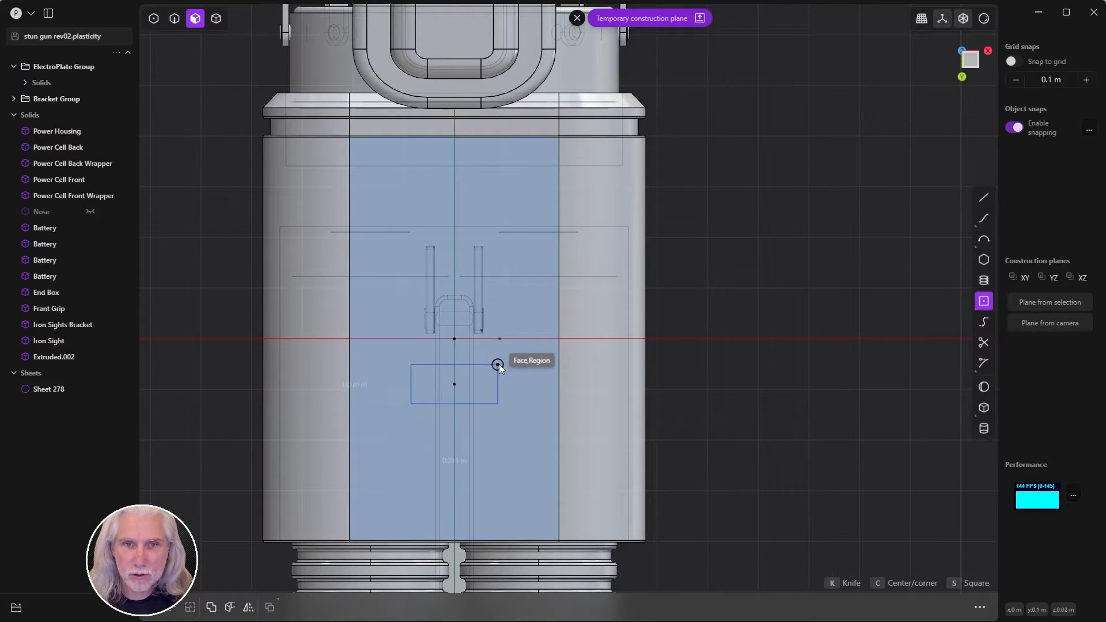
left_click(518, 352)
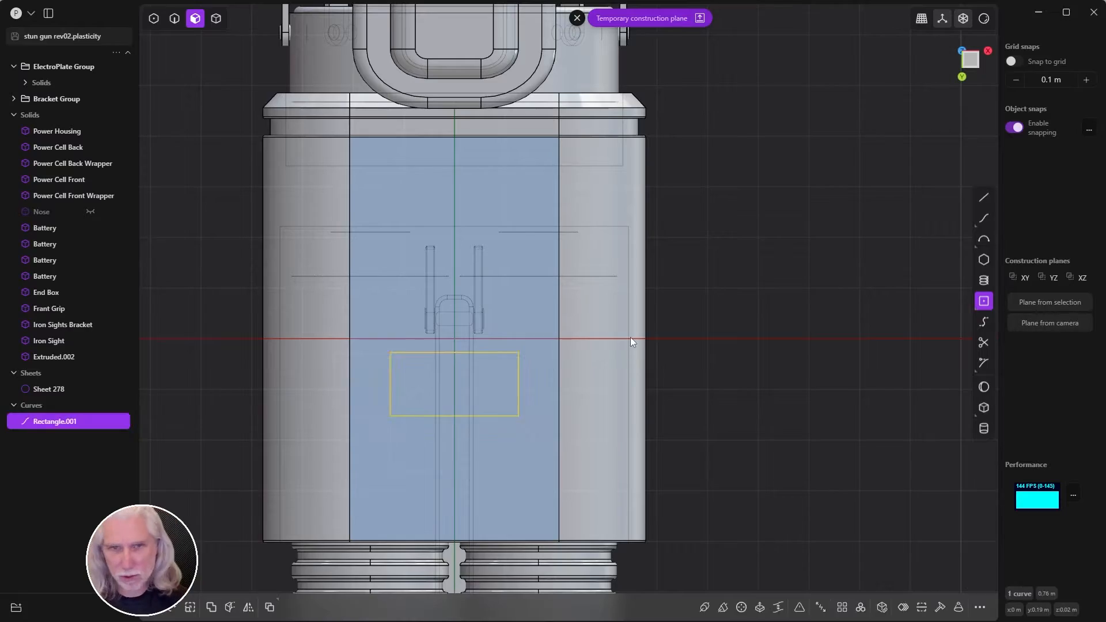
- Leave the temporary construction plane and stretch the rectangle along the Y axis by a factor of about 7.24
middle_click_drag(656, 241, 517, 330)
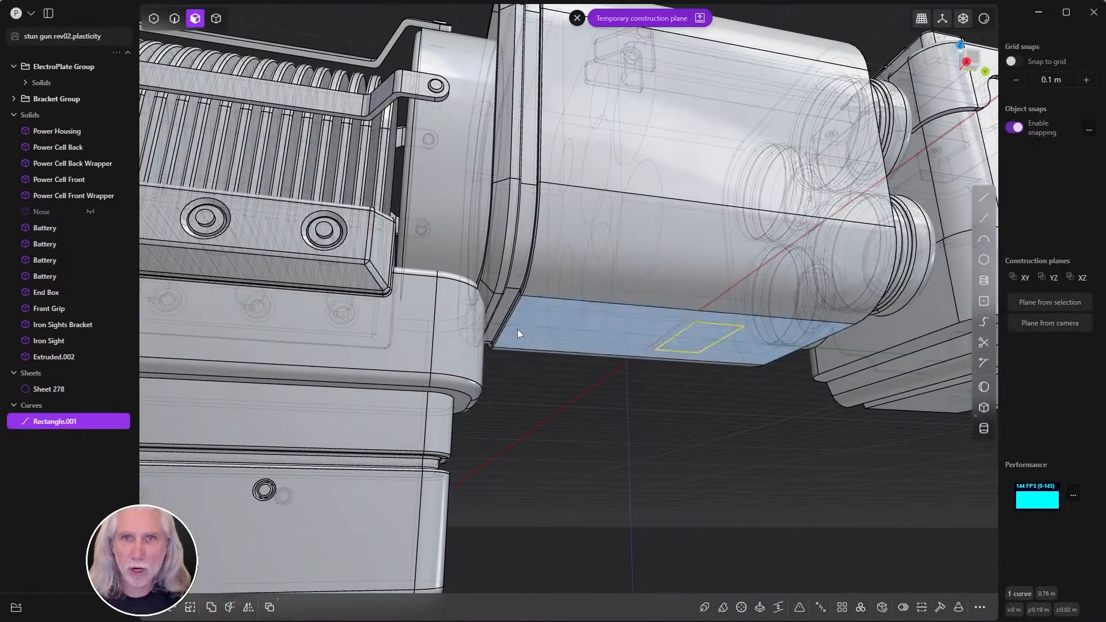
left_click(576, 18)
middle_click_drag(748, 337, 647, 439)
key("s")
left_click_drag(693, 357, 944, 372)
middle_click_drag(836, 388, 648, 400)
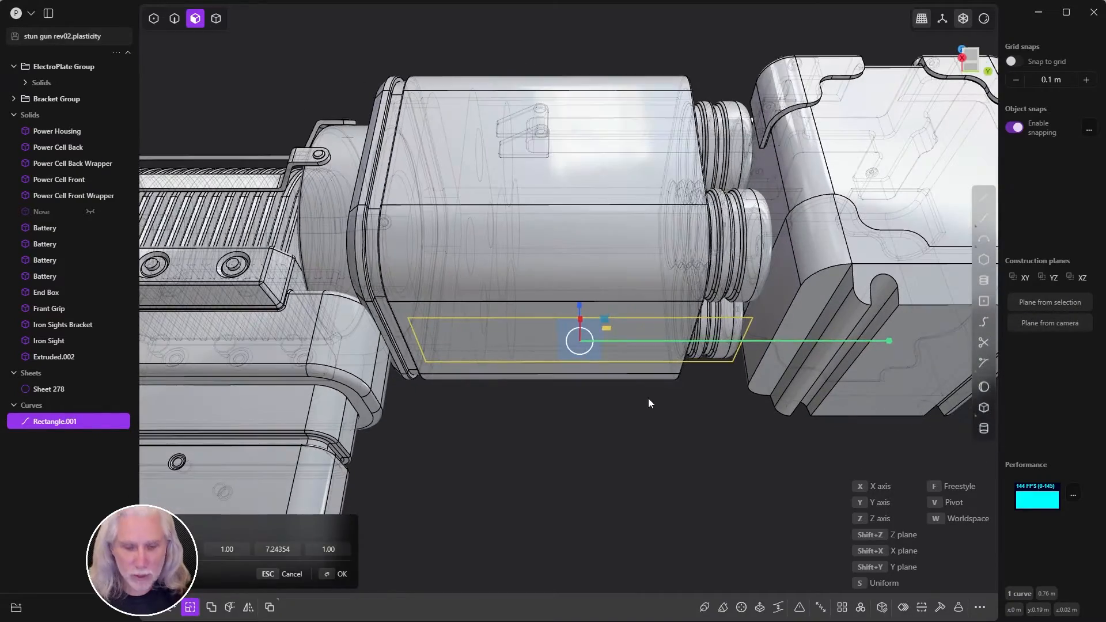
key("Return")
- Move the rectangle's two rear corner points along Y to about 1.44 m, under the rear of the end box
middle_click_drag(639, 447, 730, 426)
scroll(724, 439, "down", 3)
key("1")
left_click_drag(790, 364, 715, 446)
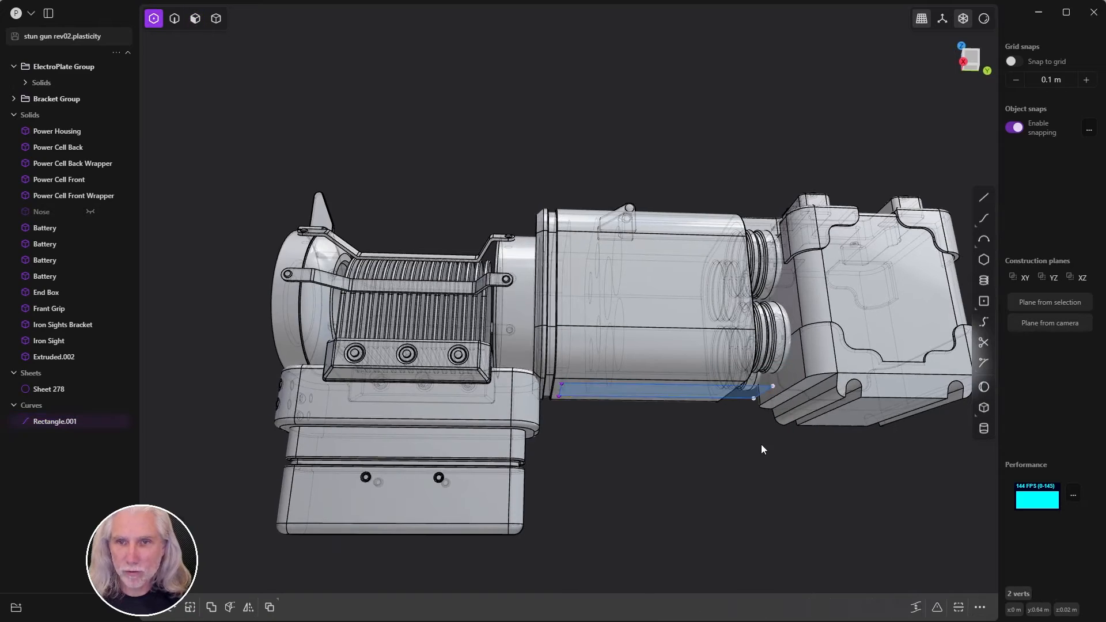
key("g")
middle_click_drag(786, 412, 582, 397, "shift")
left_click_drag(603, 375, 756, 380)
middle_click_drag(757, 380, 709, 383)
scroll(709, 383, "up", 5)
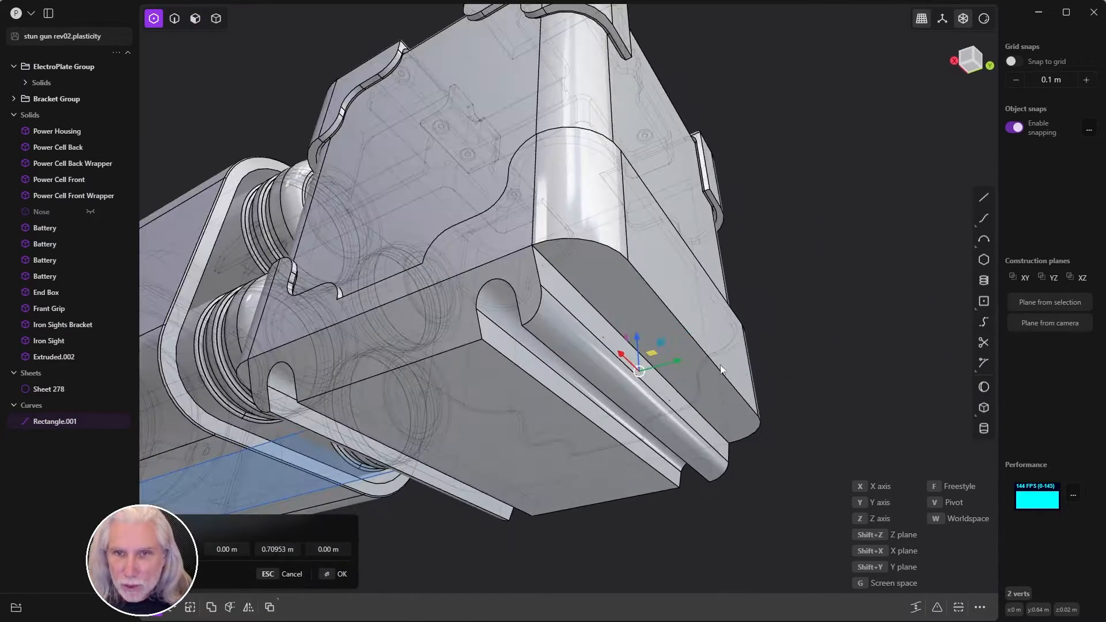
left_click_drag(675, 360, 717, 367)
key("Return")
middle_click_drag(806, 330, 795, 367)
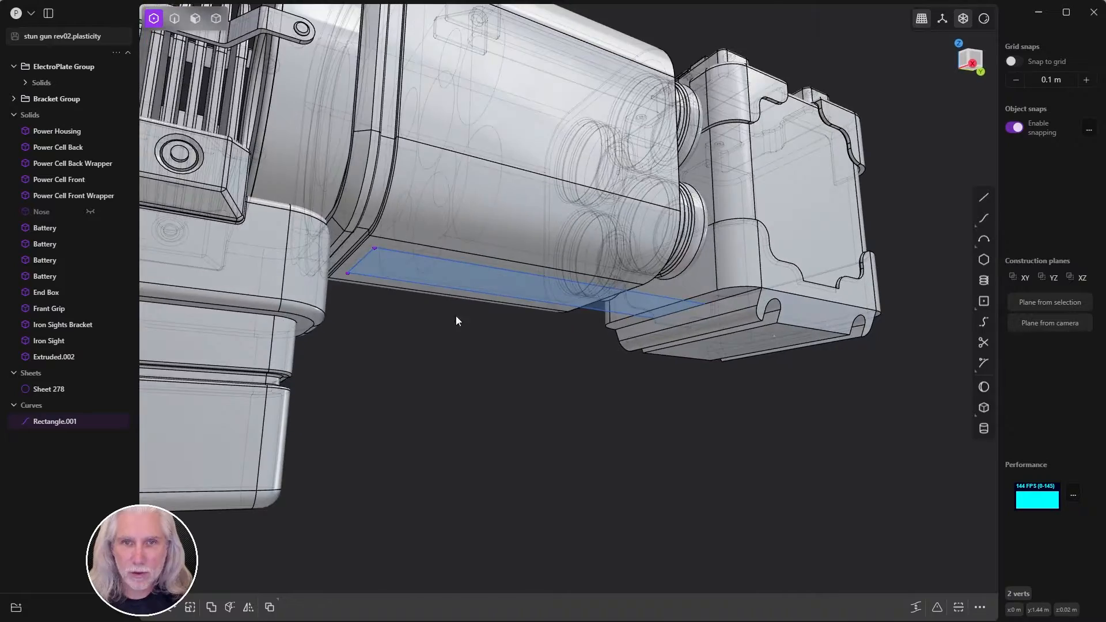
- Select the rectangle's two front corner points next to the power housing's front lip
middle_click_drag(455, 316, 519, 272)
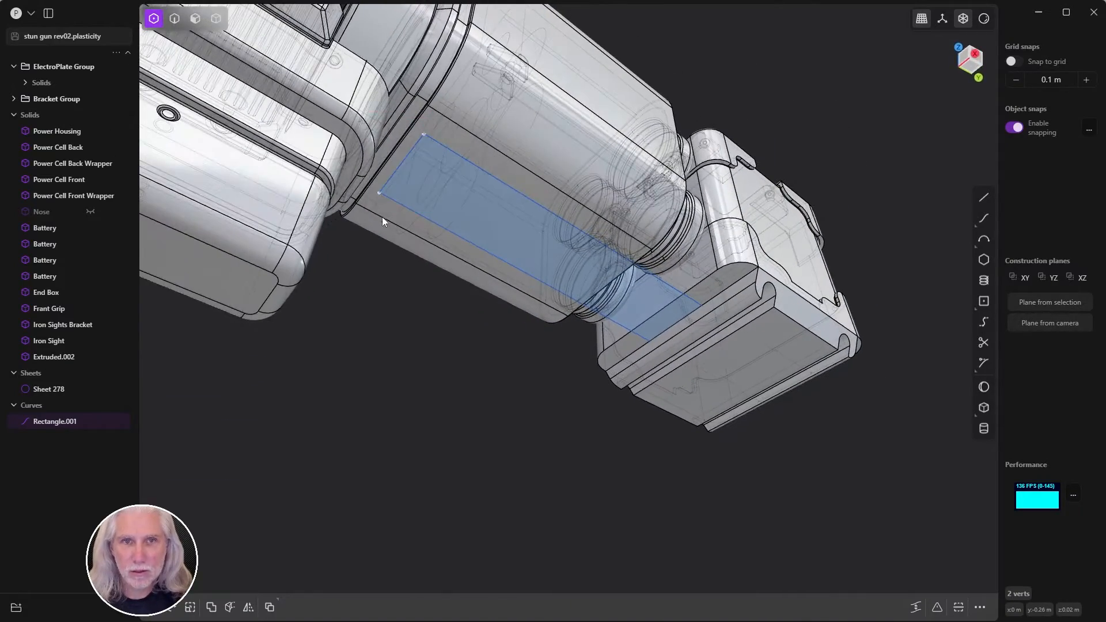
middle_click_drag(382, 217, 413, 355)
scroll(531, 267, "up", 5)
middle_click_drag(534, 262, 541, 282)
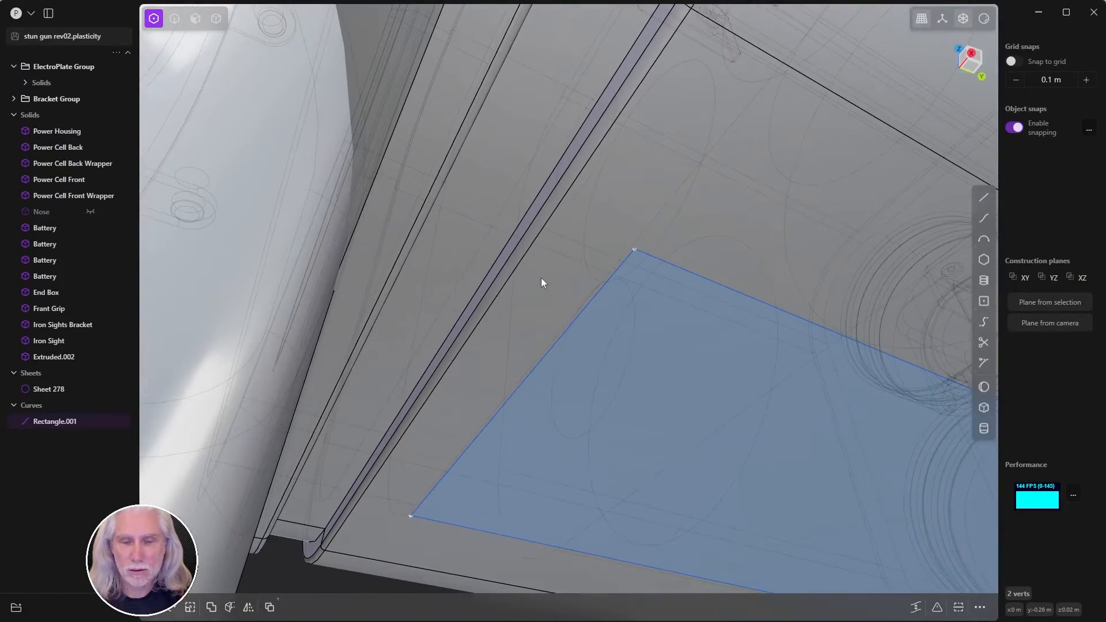
key("g")
left_click_drag(524, 430, 463, 415)
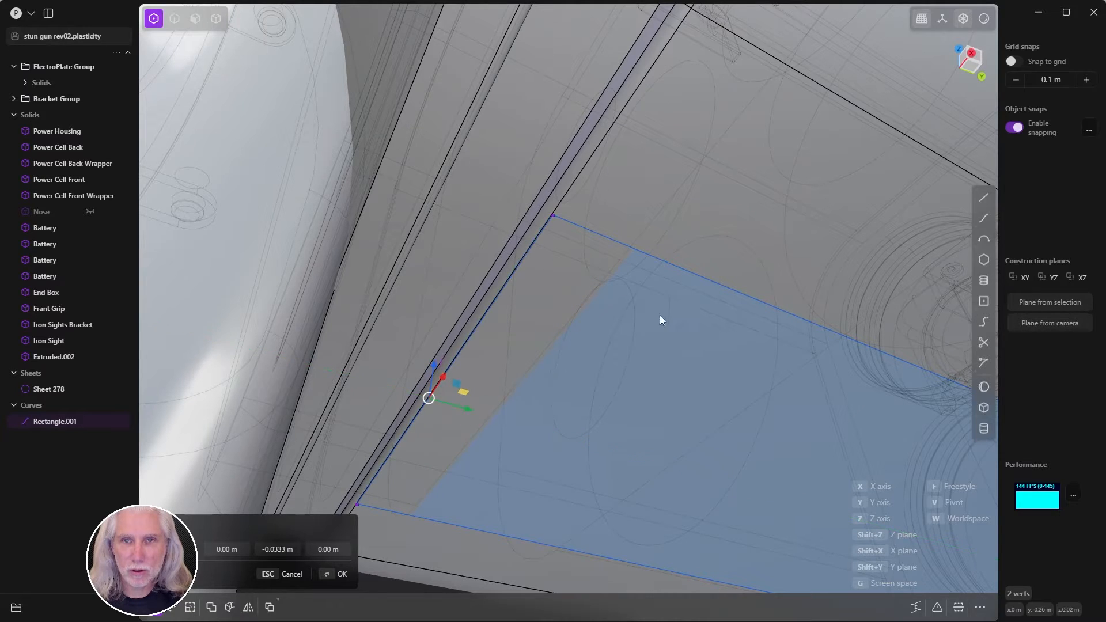
scroll(659, 315, "down", 3)
key("z")
left_click(503, 378)
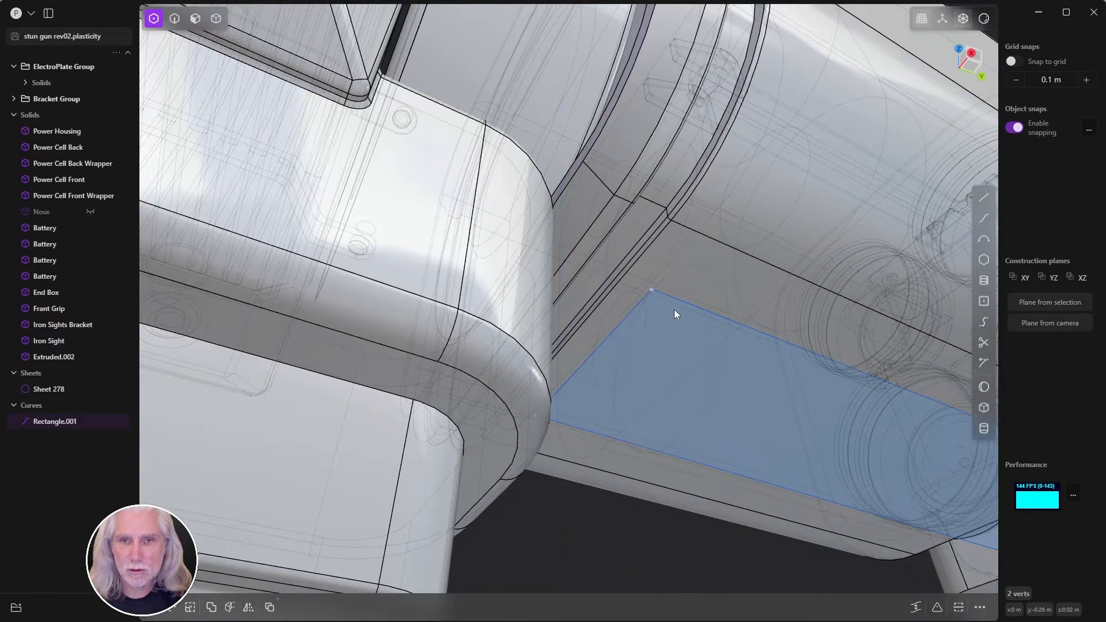
- Move the two front corner points about 0.034 m forward along Y to the housing's front lip
key("g")
left_click_drag(617, 357, 590, 364)
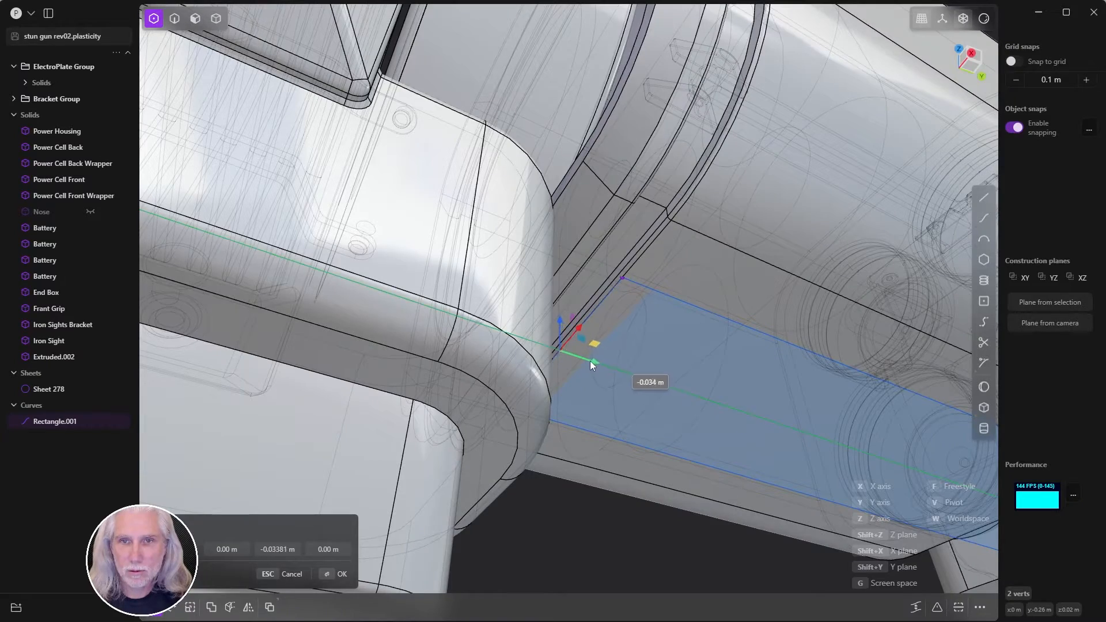
left_click(342, 573)
- Extrude the rectangle about 0.132 m downward into a separate bar beneath the power housing and end box
middle_click_drag(493, 555, 600, 438)
key("3")
left_click(573, 373)
key("e")
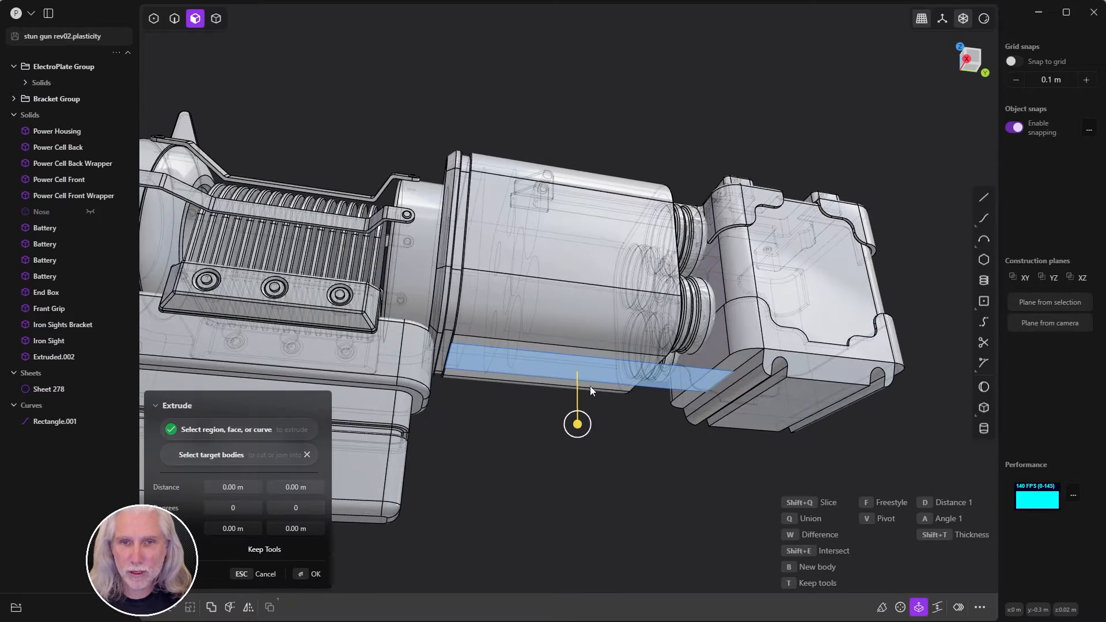
left_click_drag(592, 426, 570, 459)
middle_click_drag(570, 458, 767, 411)
scroll(652, 399, "up", 4)
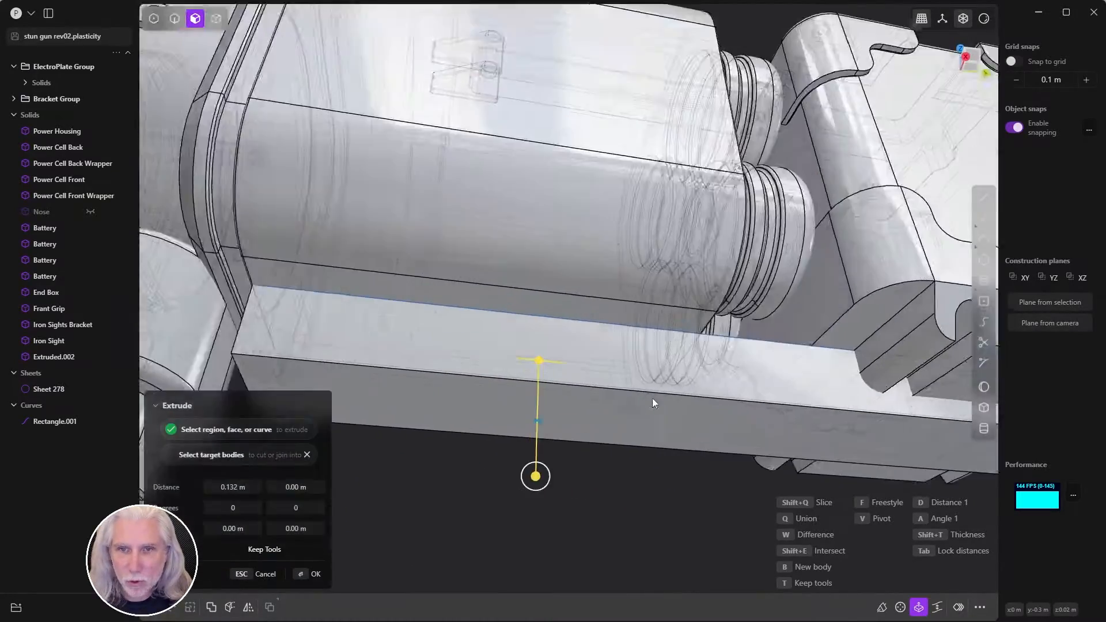
middle_click_drag(652, 398, 674, 352)
left_click(711, 375)
left_click(678, 371)
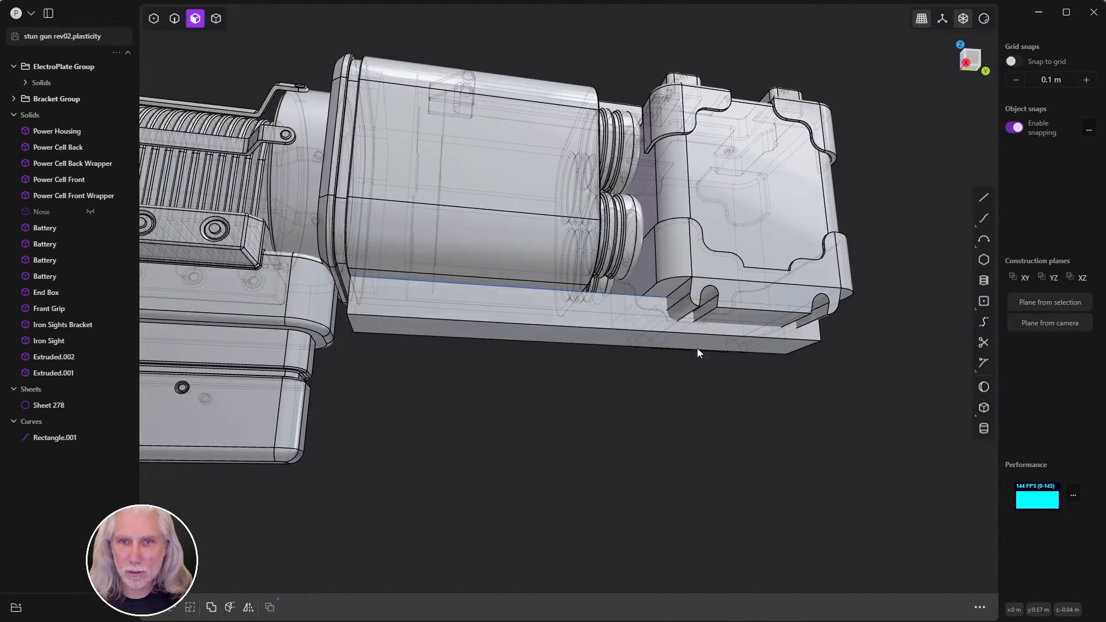
- Subtract the bar from the End Box with a Boolean difference, keeping the bar as a tool body
left_click(733, 286)
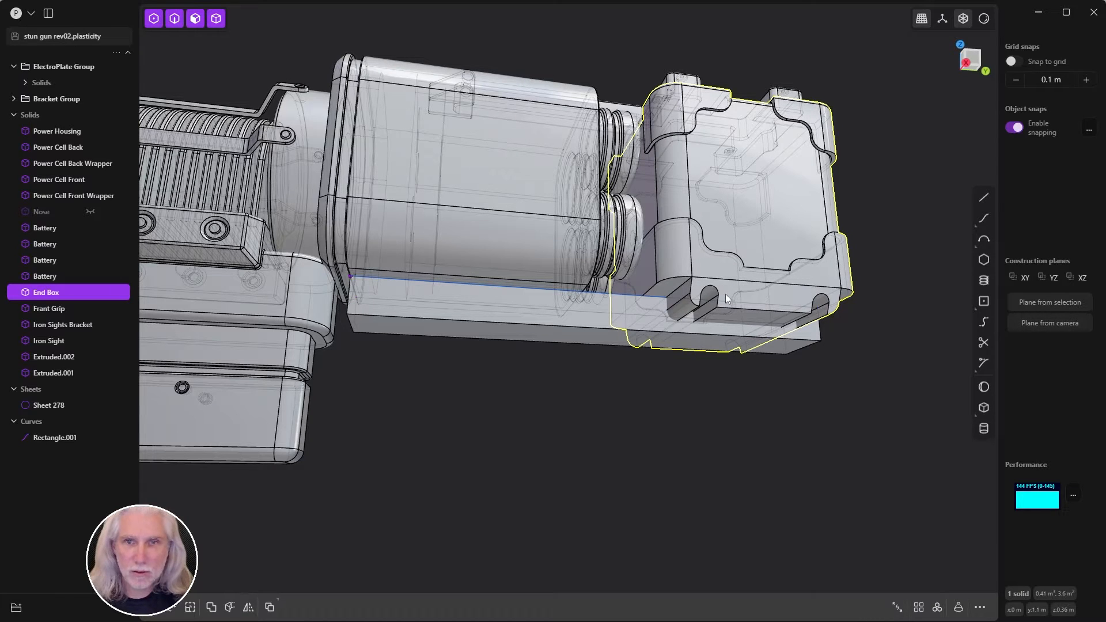
key("shift+b")
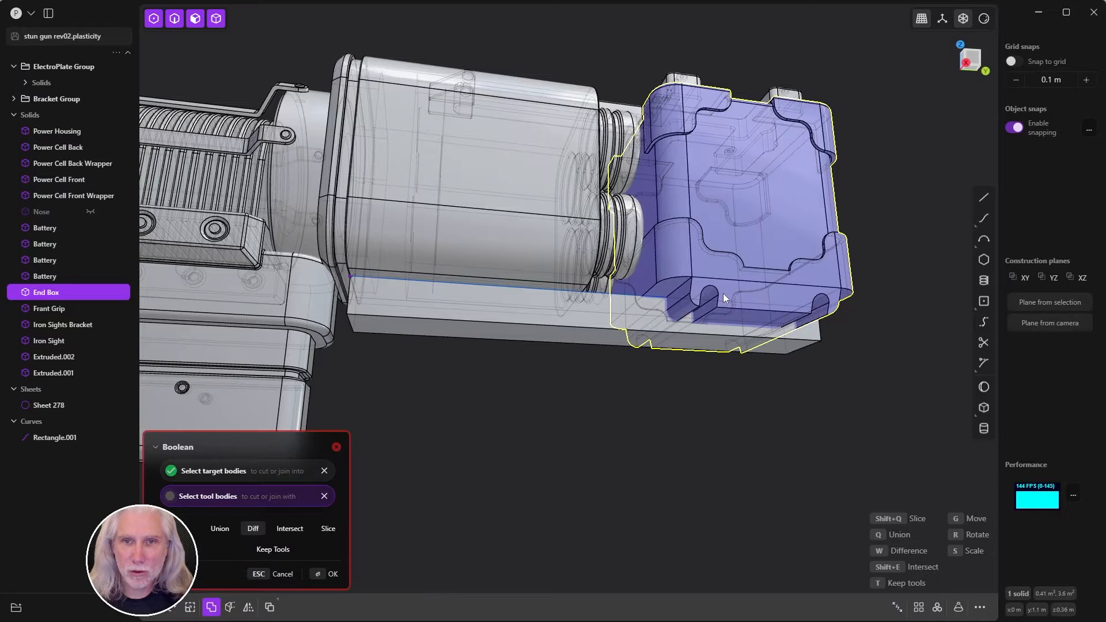
middle_click_drag(617, 466, 675, 417)
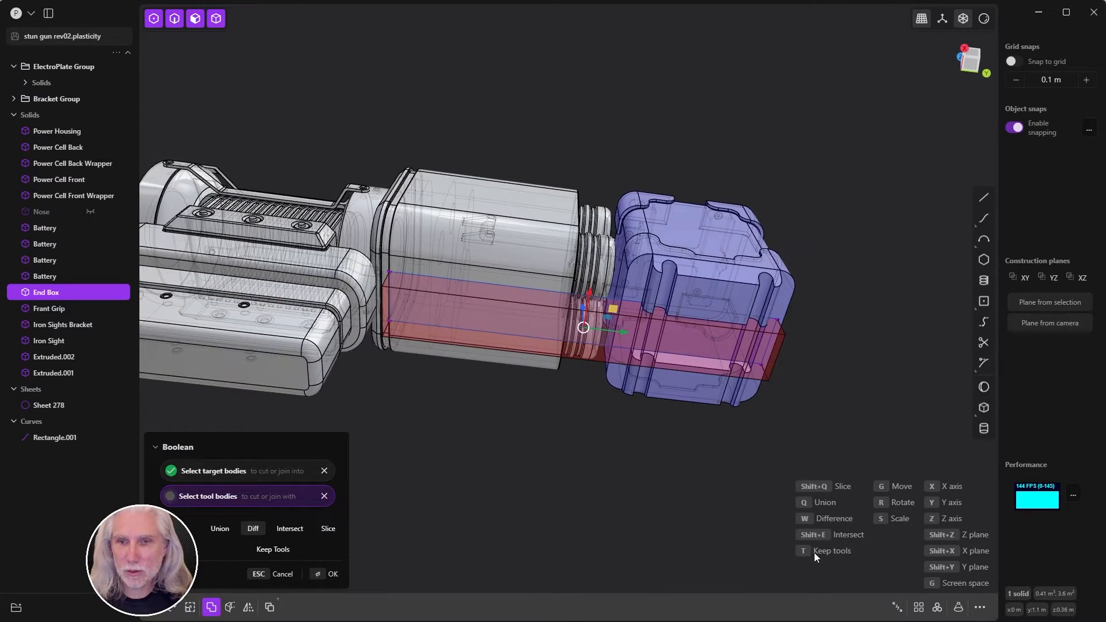
key("t")
middle_click_drag(808, 551, 378, 569)
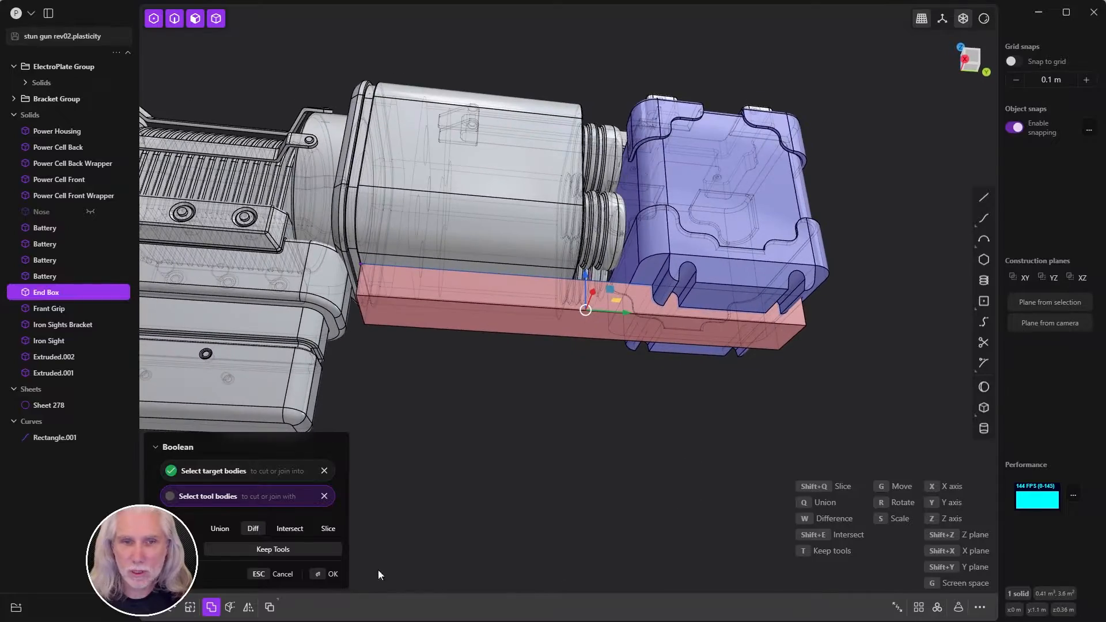
left_click(321, 574)
- Isolate the End Box and offset both side walls of its new bottom slot by about -0.006 m for clearance
middle_click_drag(442, 538, 834, 299)
left_click(696, 260)
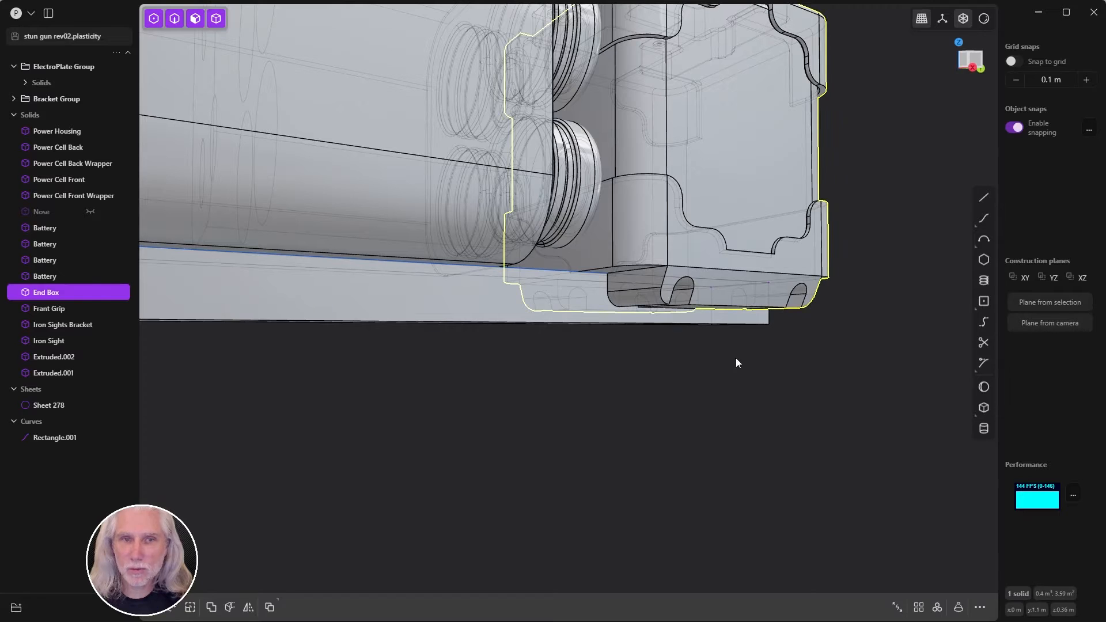
key("slash")
middle_click_drag(713, 371, 527, 350)
scroll(614, 315, "up", 5)
key("3")
left_click(528, 350)
key("o")
left_click(738, 337)
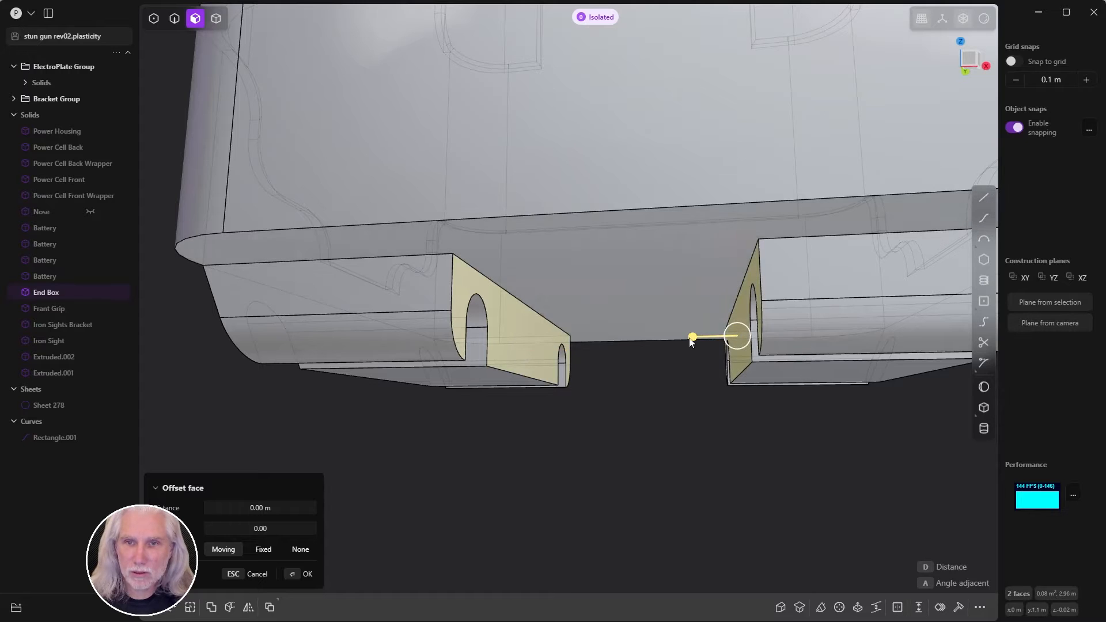
left_click_drag(691, 338, 696, 341)
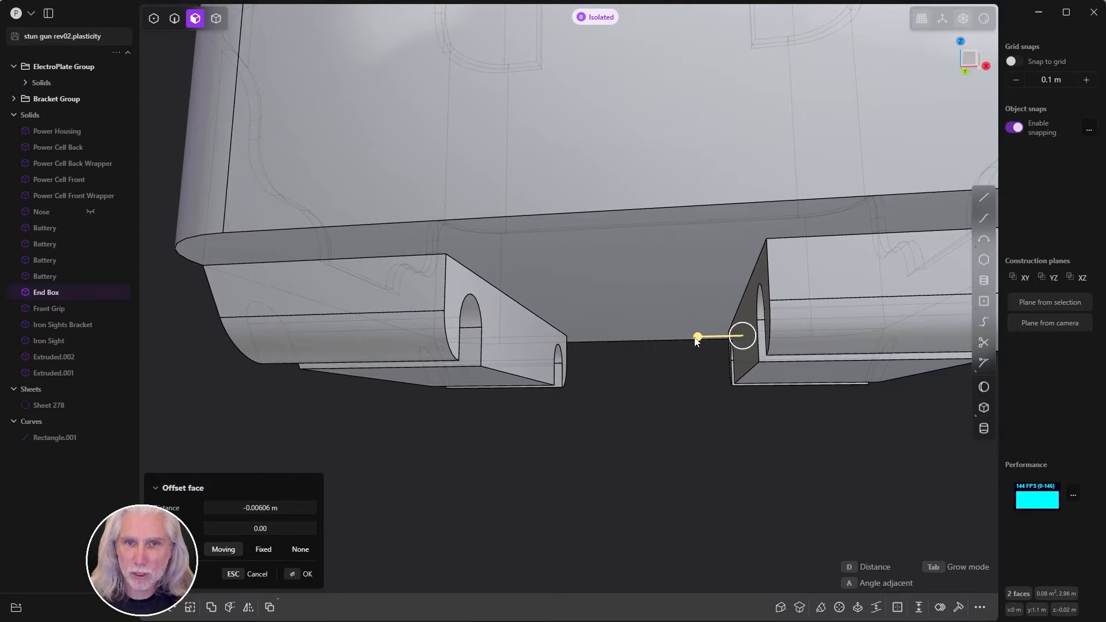
left_click(622, 460)
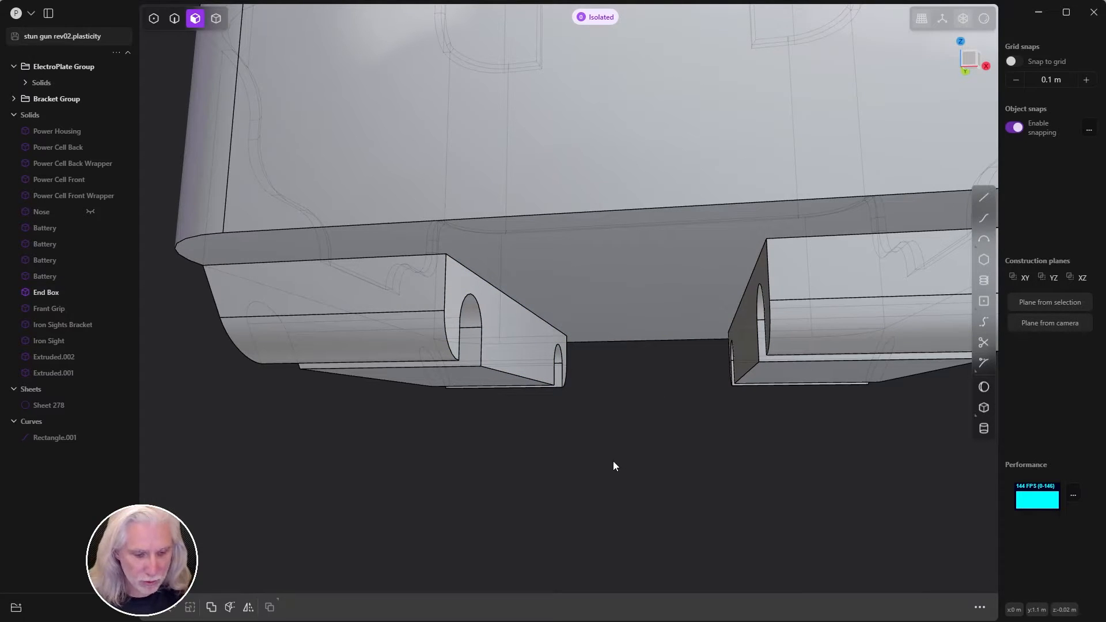
- Exit isolation with X-ray display off and check the bar's fit in the slot from the back and right views
key("slash")
middle_click_drag(648, 385, 492, 379)
left_click(959, 19)
middle_click_drag(769, 322, 813, 315)
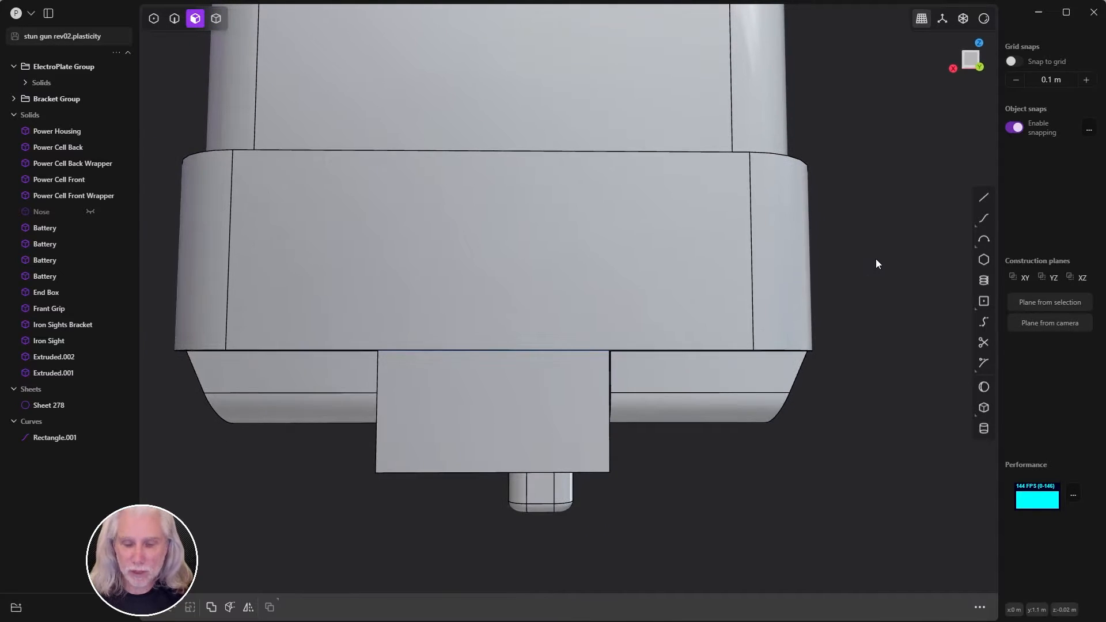
key("KP_1")
key("ctrl+KP_1")
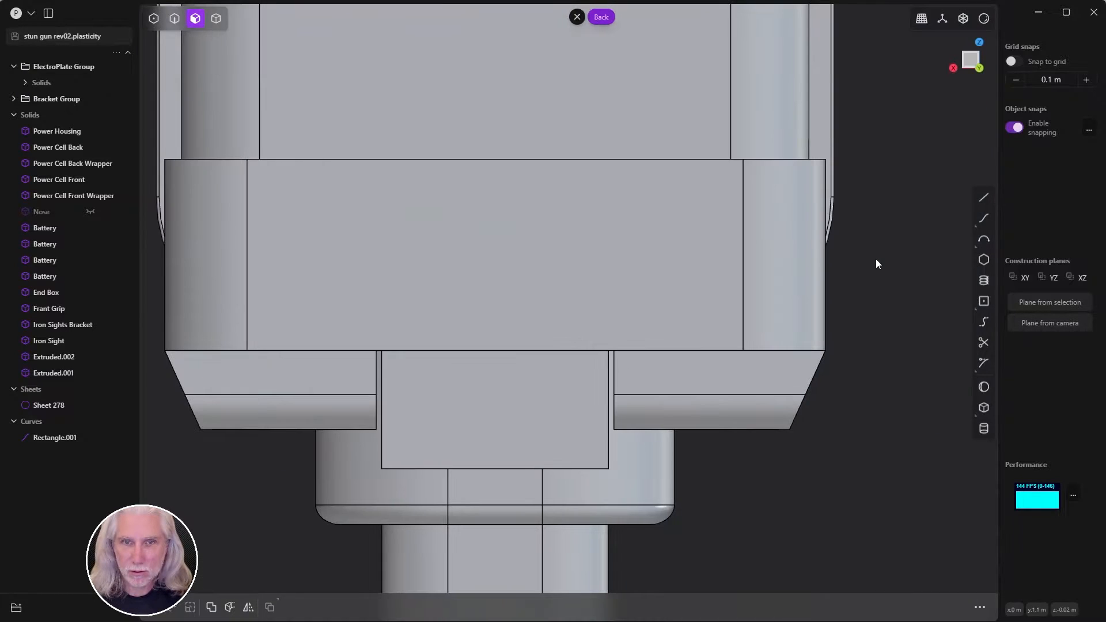
scroll(424, 405, "up", 3)
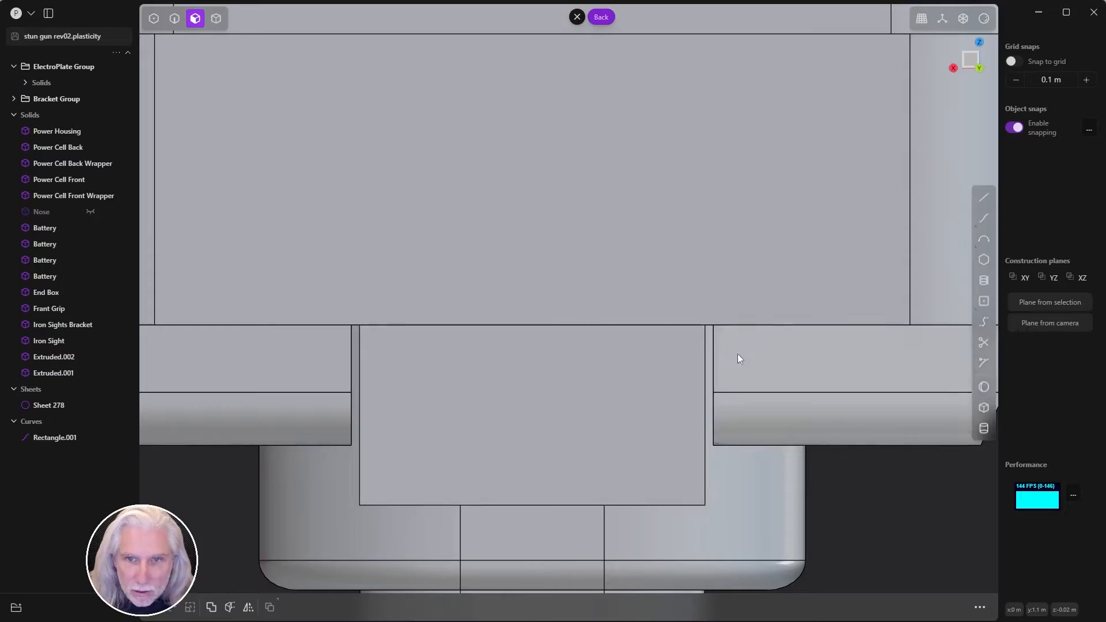
middle_click_drag(736, 357, 613, 366)
key("KP_3")
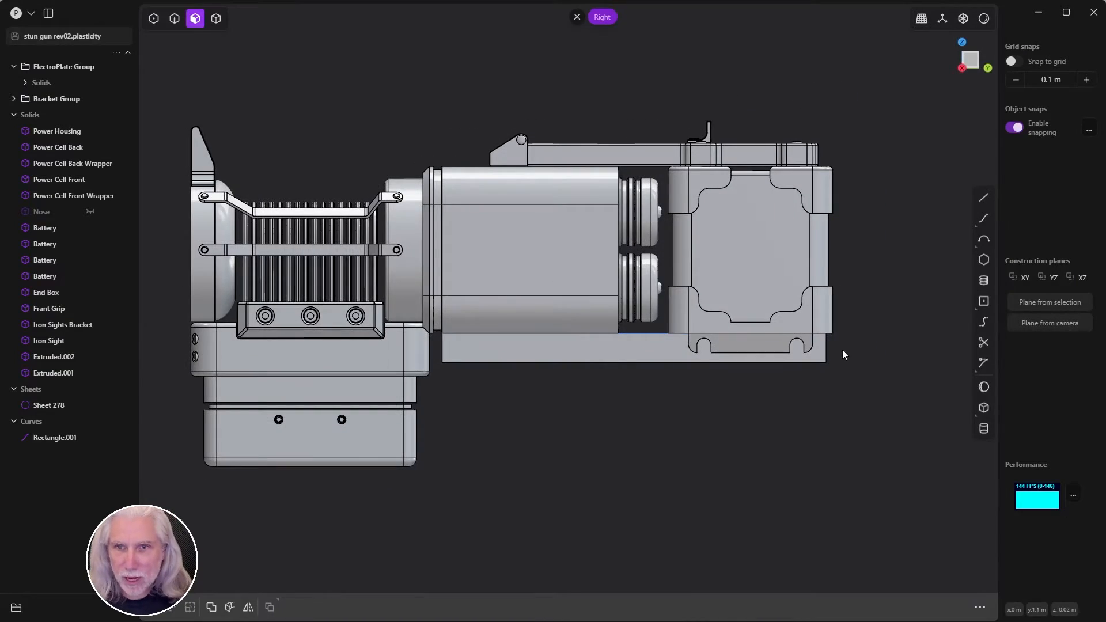
- Move the bar's lower rear edge about 0.086 m forward along Y to slant its rear end
middle_click_drag(842, 351, 819, 352)
key("2")
left_click(700, 371)
key("f")
middle_click_drag(700, 373, 748, 402)
left_click_drag(759, 364, 782, 369)
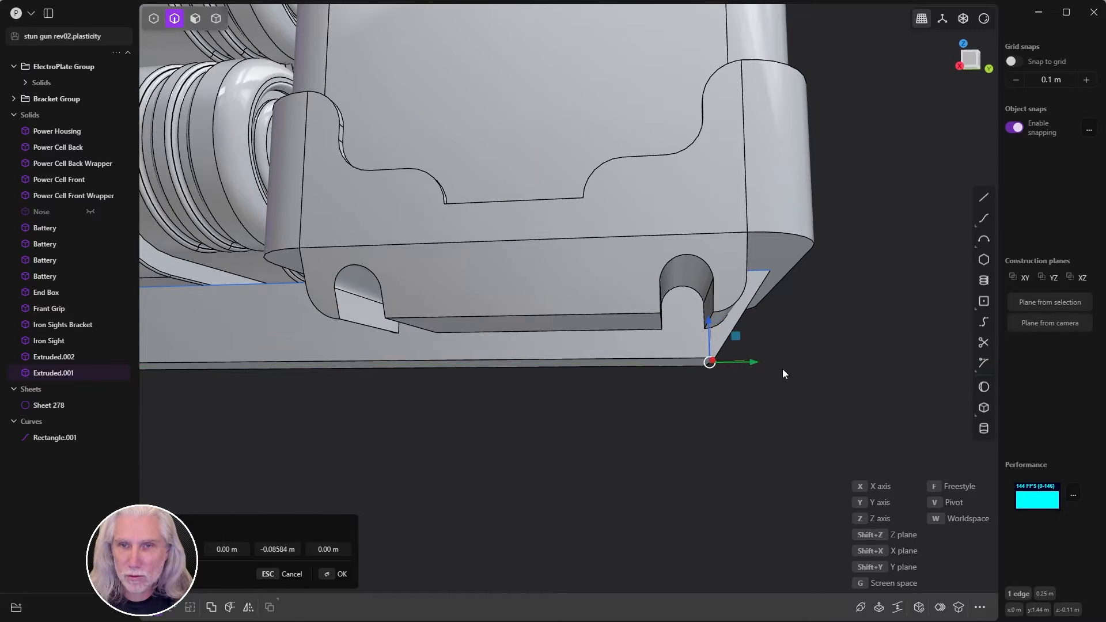
middle_click_drag(782, 369, 815, 358)
key("Return")
- Delete the leftover sheet and the rectangle curve used for the bar
middle_click_drag(806, 430, 846, 403)
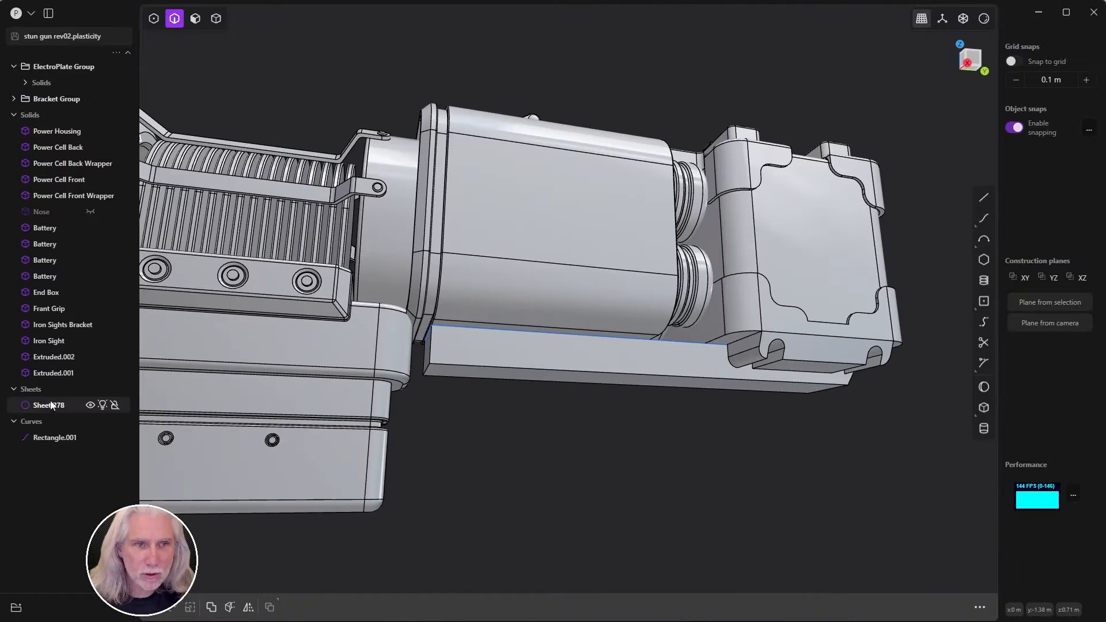
left_click(50, 405)
left_click(59, 438, "shift")
key("Delete")
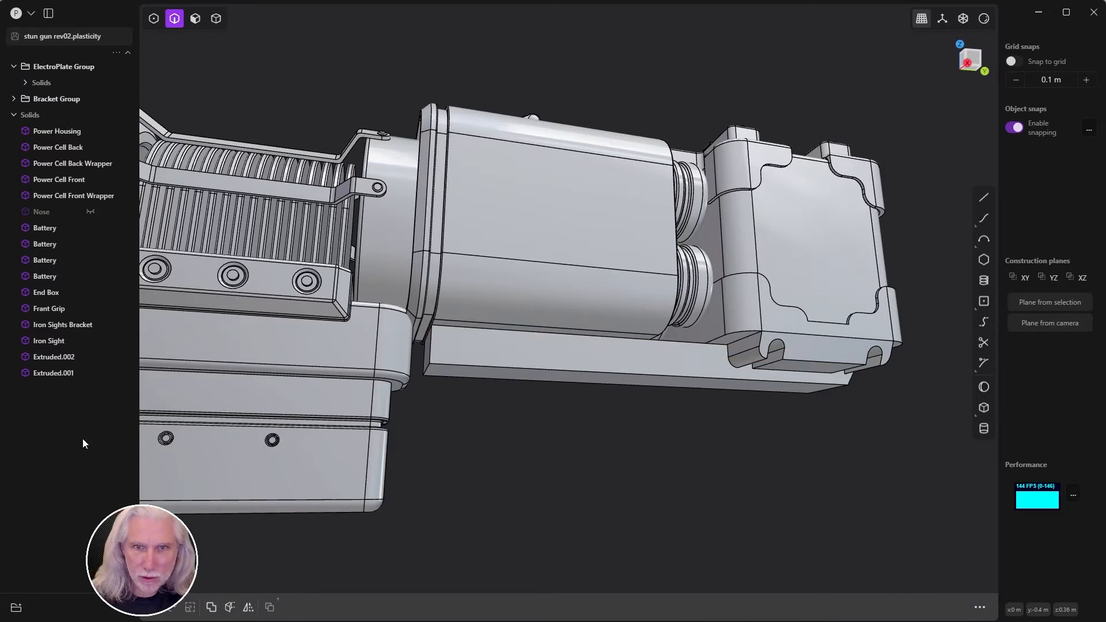
middle_click_drag(619, 408, 600, 421)
key("3")
left_click(621, 394)
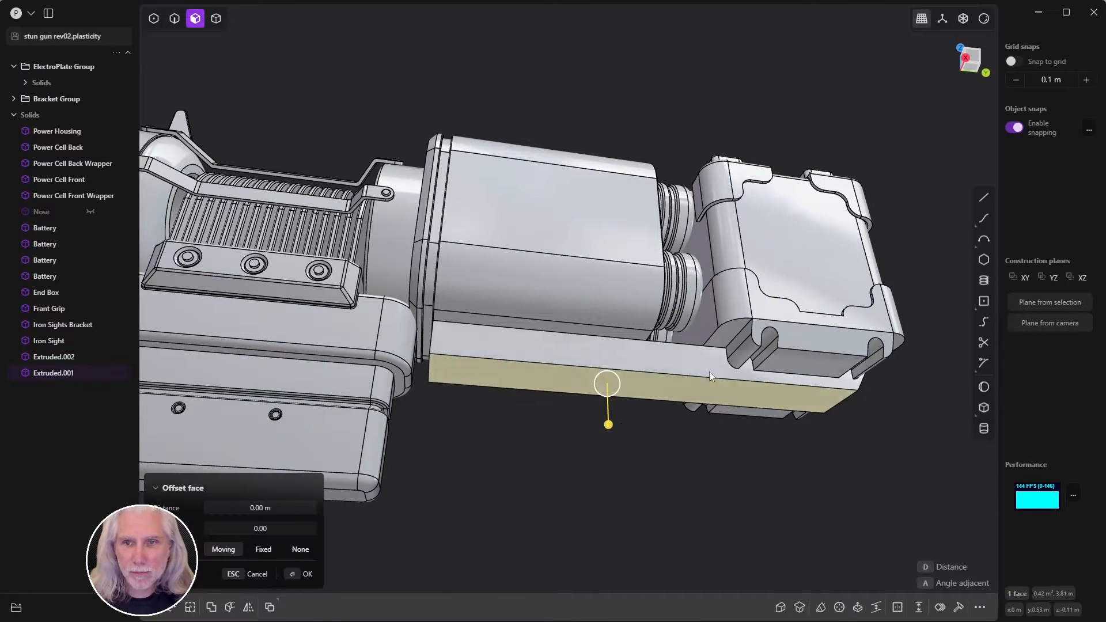
middle_click_drag(710, 371, 686, 446)
key("Escape")
- Isolate the underside bar and draw a straight line about 2.11 m long along Y through its mid-height, extending past both ends
key("KP_3")
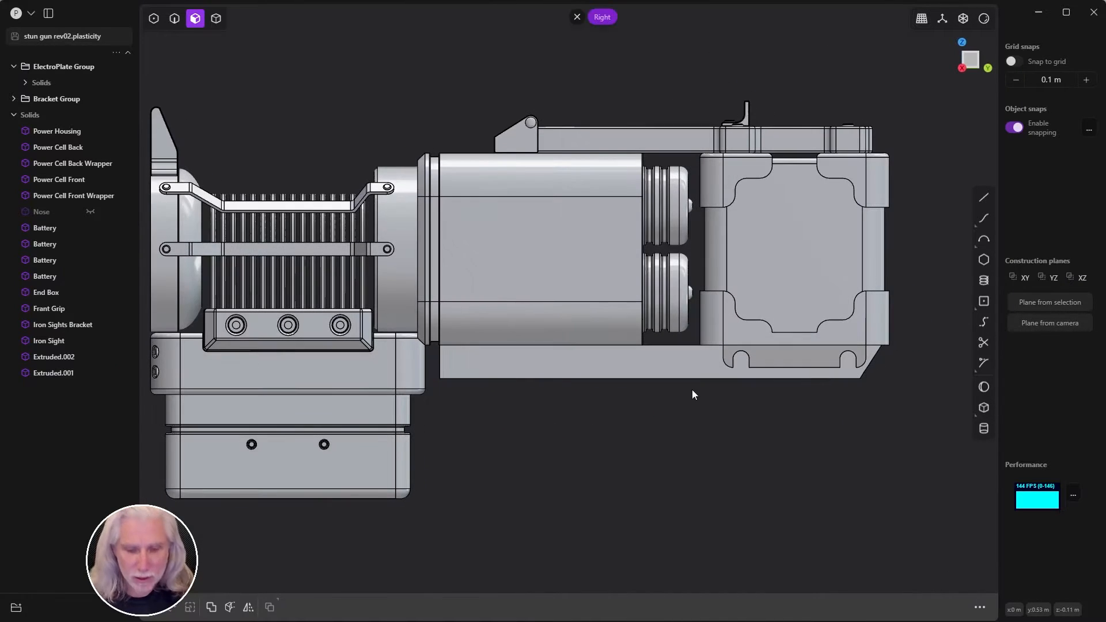
left_click(26, 374)
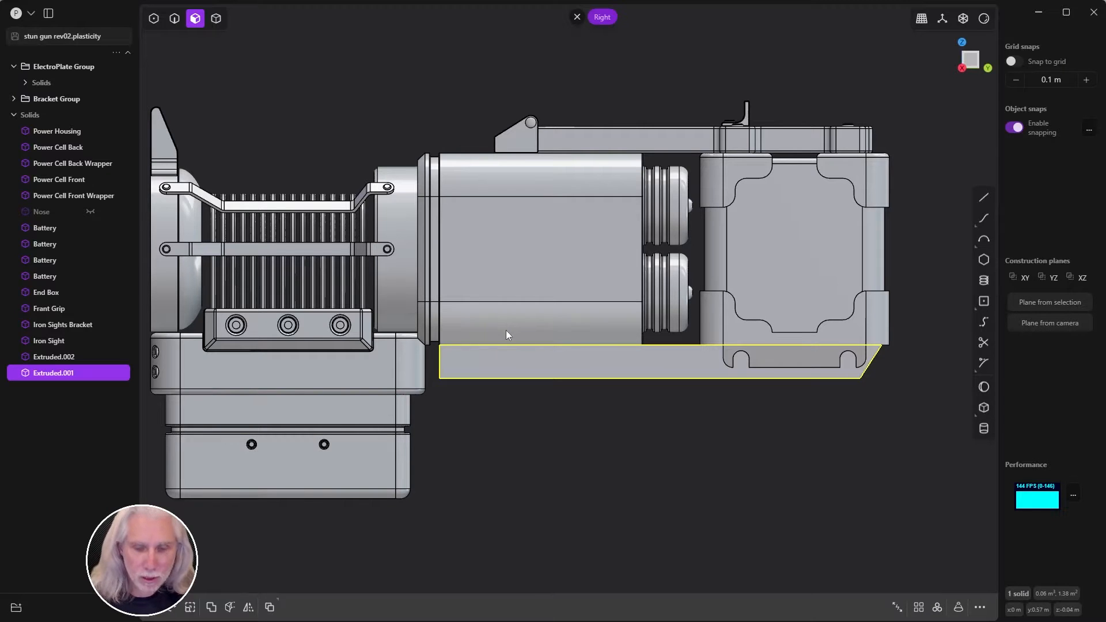
key("slash")
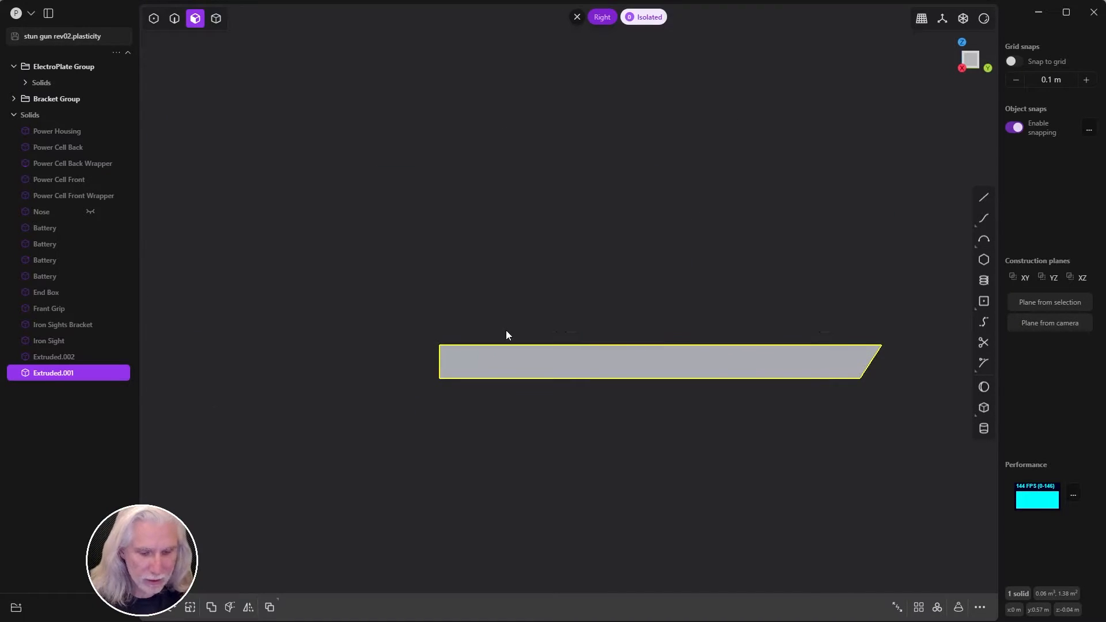
middle_click_drag(711, 407, 620, 387, "shift")
key("l")
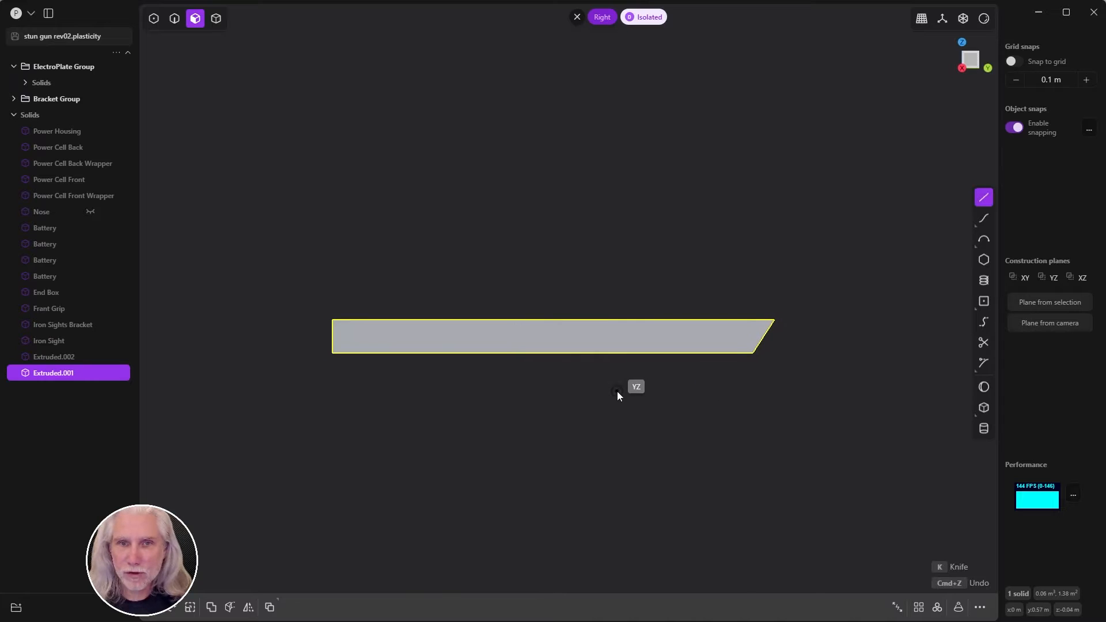
scroll(311, 340, "up", 2)
left_click(279, 337)
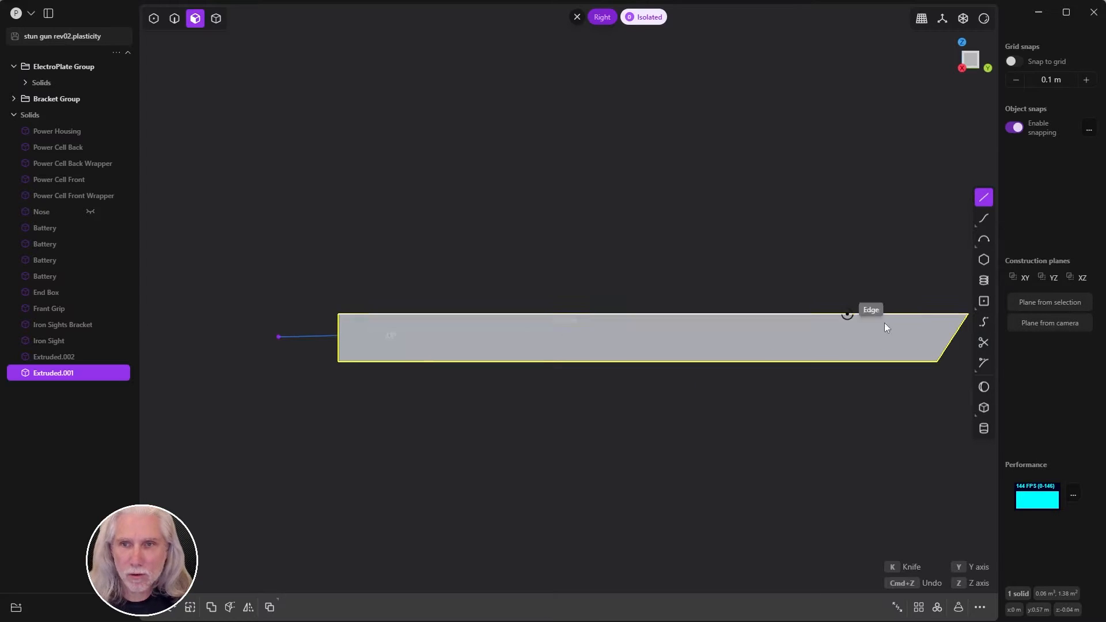
middle_click_drag(955, 353, 777, 357, "shift")
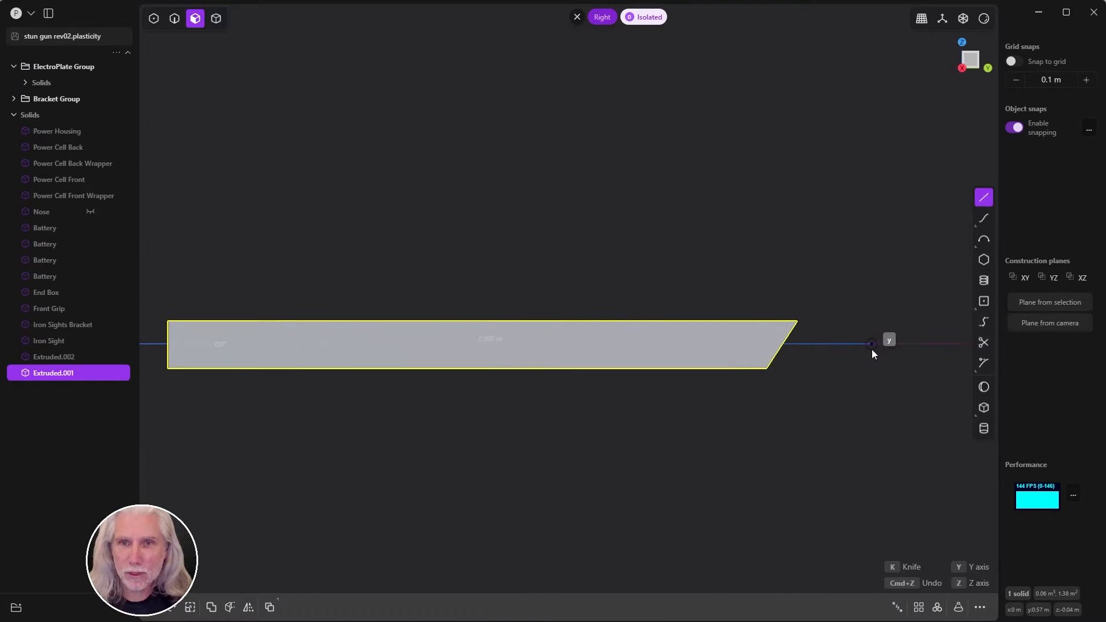
left_click(876, 352)
- Imprint the line onto the bar along the X vector (1, 0, 0), bidirectionally, and delete the line curve
middle_click_drag(603, 446, 683, 405, "shift")
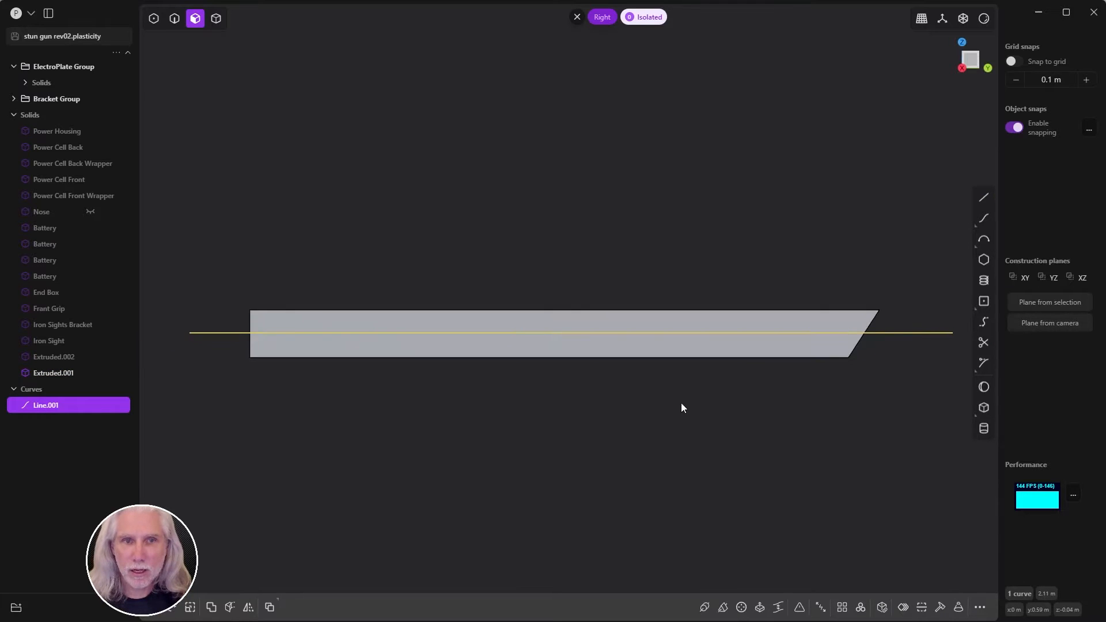
scroll(683, 405, "down", 1)
key("shift+i")
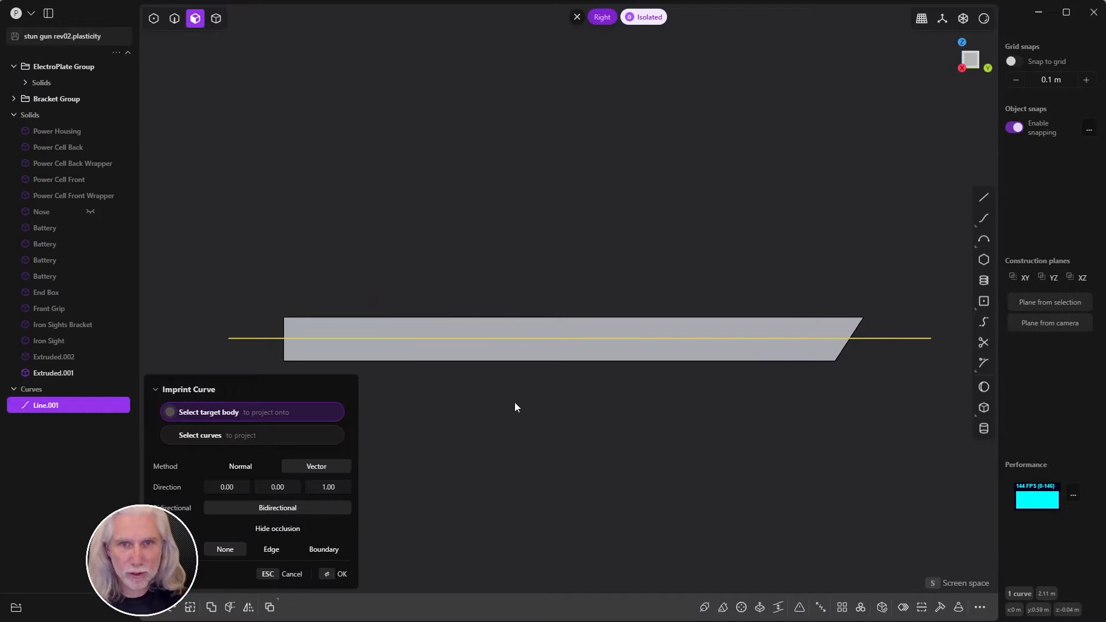
left_click(543, 355)
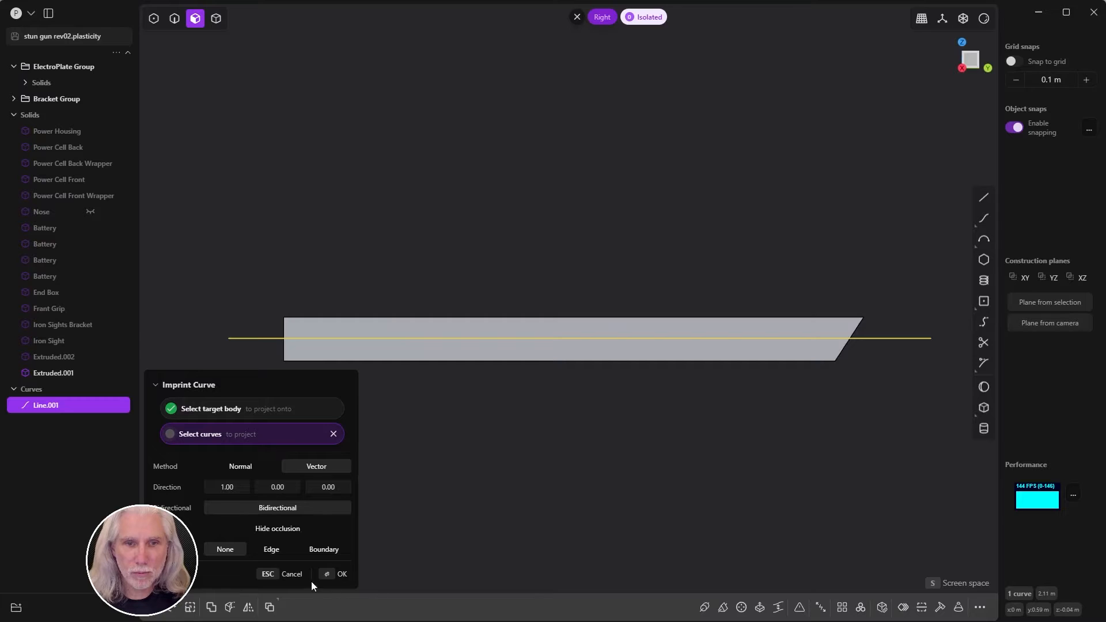
left_click(342, 575)
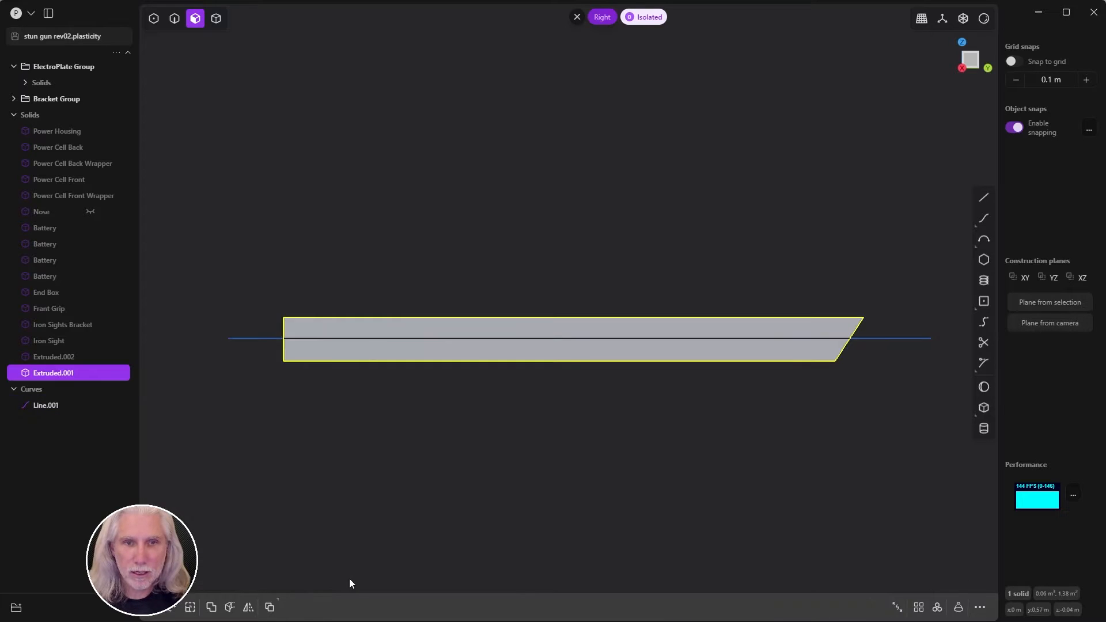
left_click(275, 510)
left_click(55, 404)
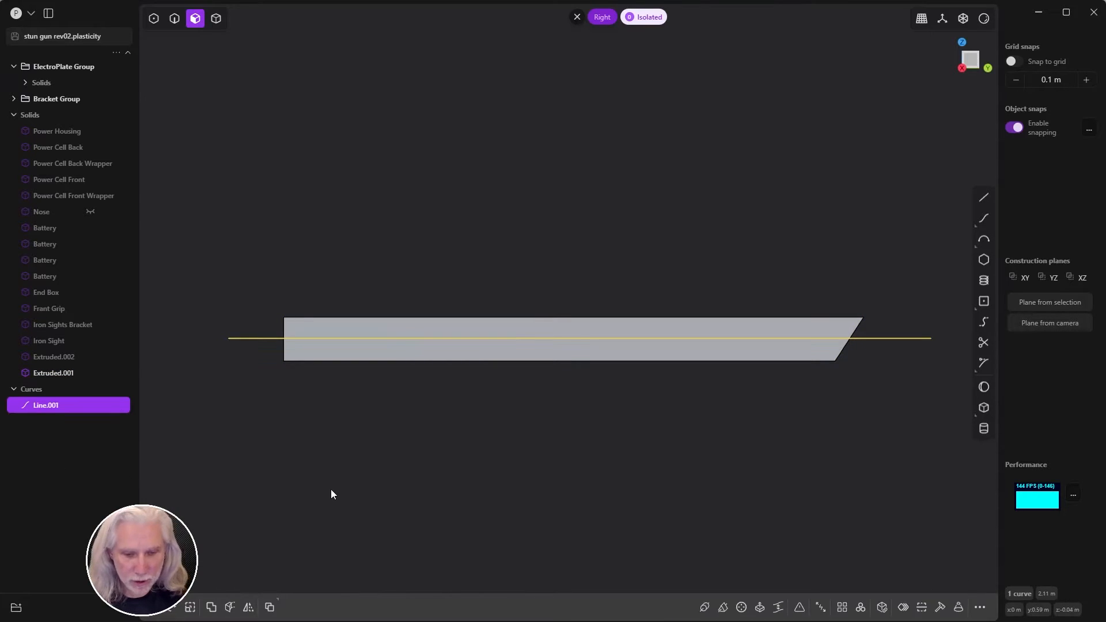
key("Delete")
middle_click_drag(427, 432, 483, 402)
left_click(487, 386)
key("o")
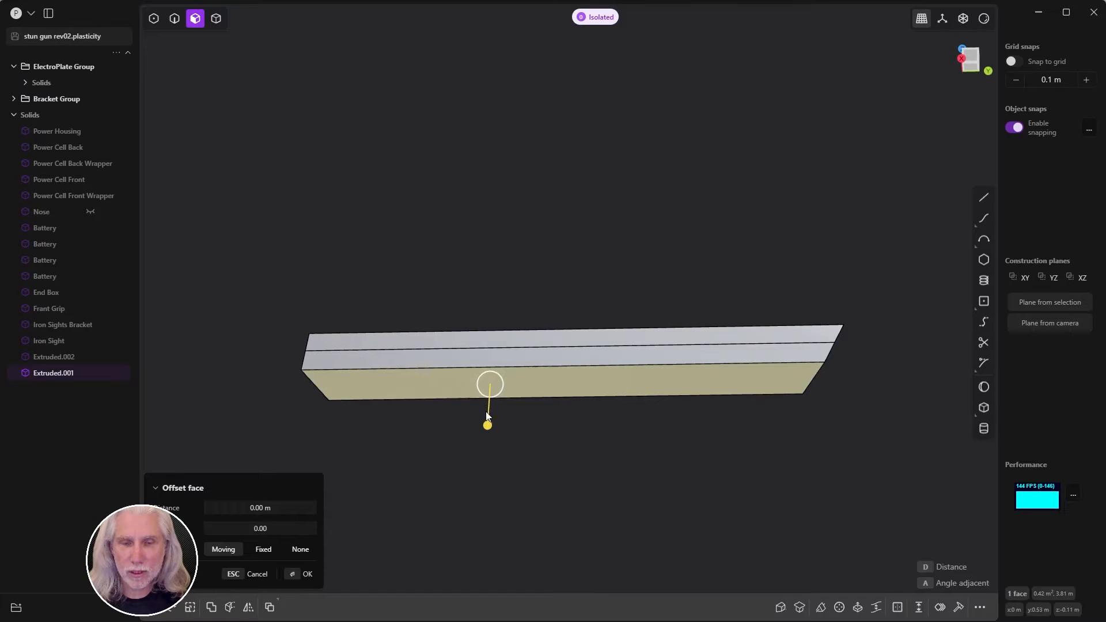
left_click_drag(501, 390, 530, 381)
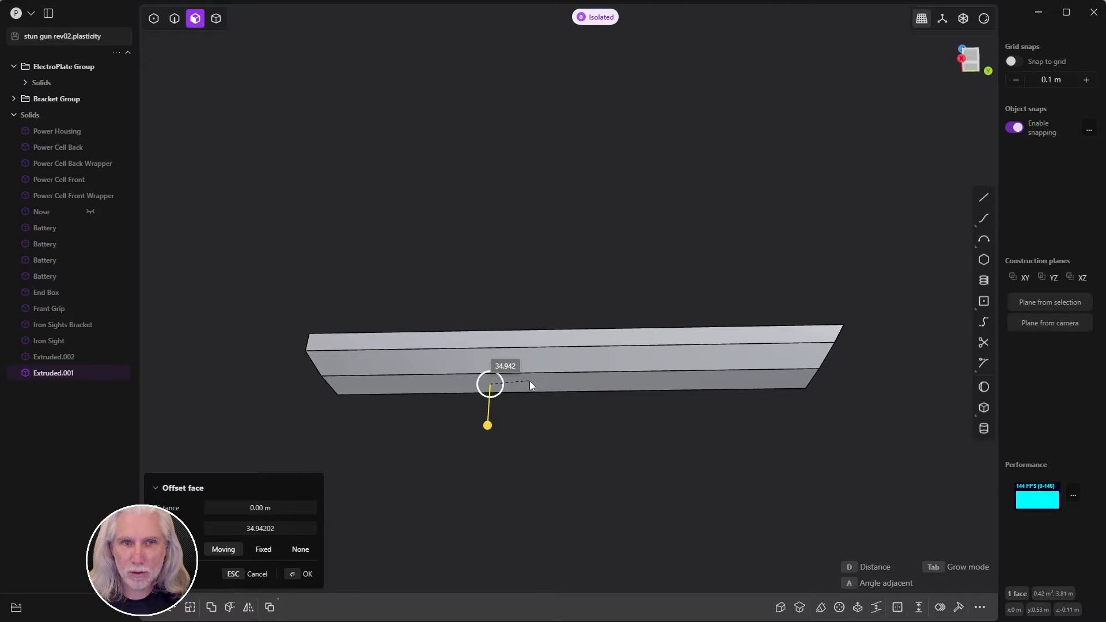
middle_click_drag(530, 382, 508, 470)
key("Return")
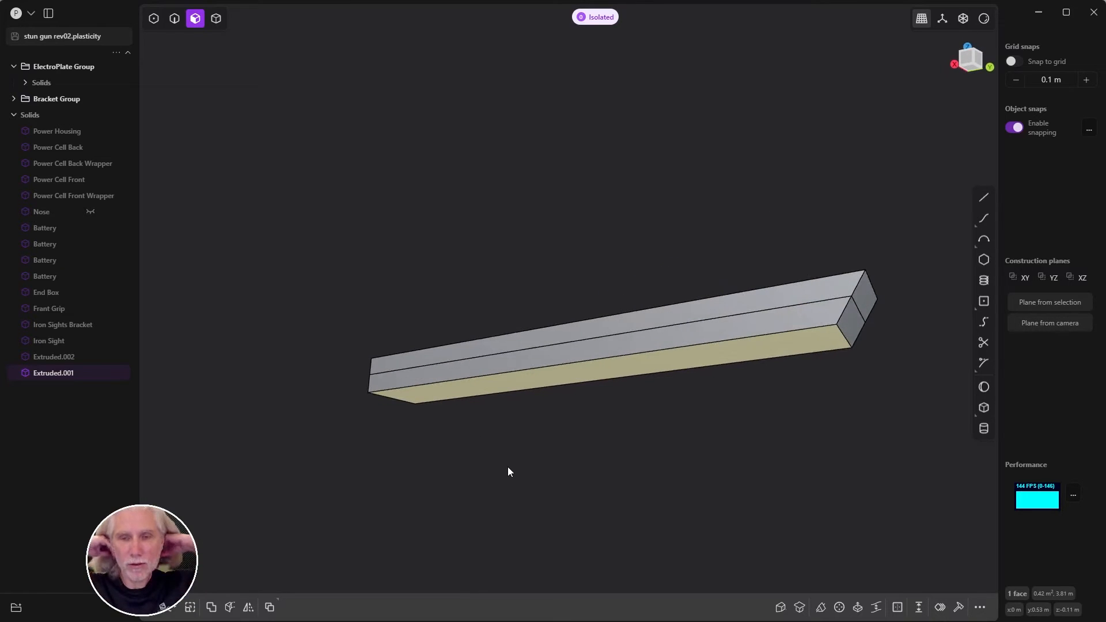
left_click(622, 469)
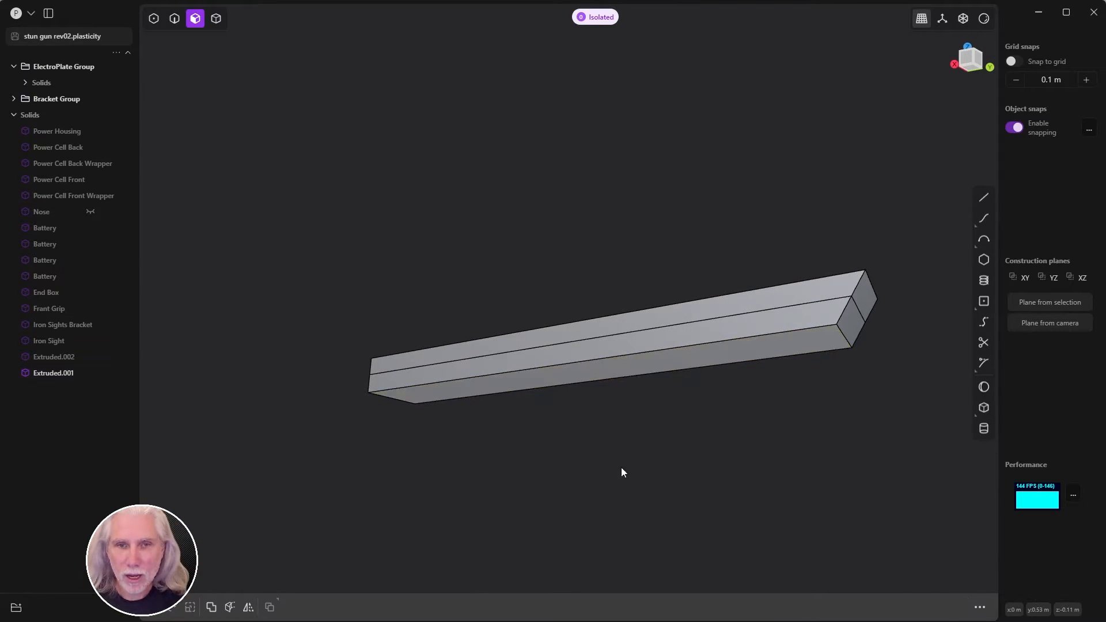
key("2")
left_click(601, 362)
key("b")
left_click(623, 378, "shift")
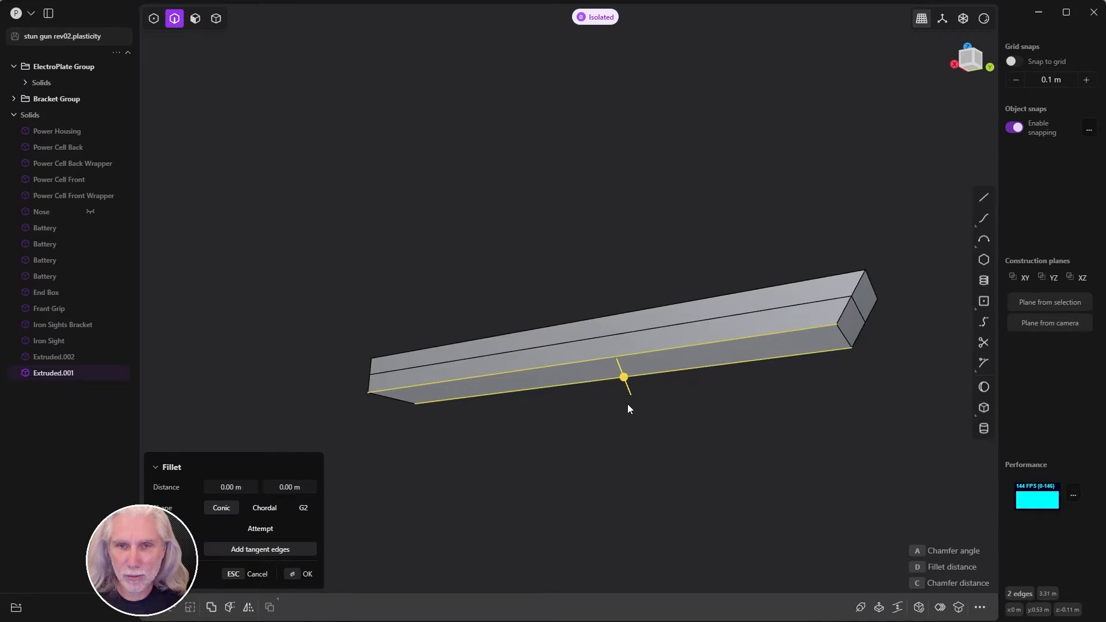
scroll(644, 403, "up", 2)
scroll(662, 398, "down", 2)
middle_click_drag(662, 399, 599, 368, "shift")
scroll(600, 368, "up", 1)
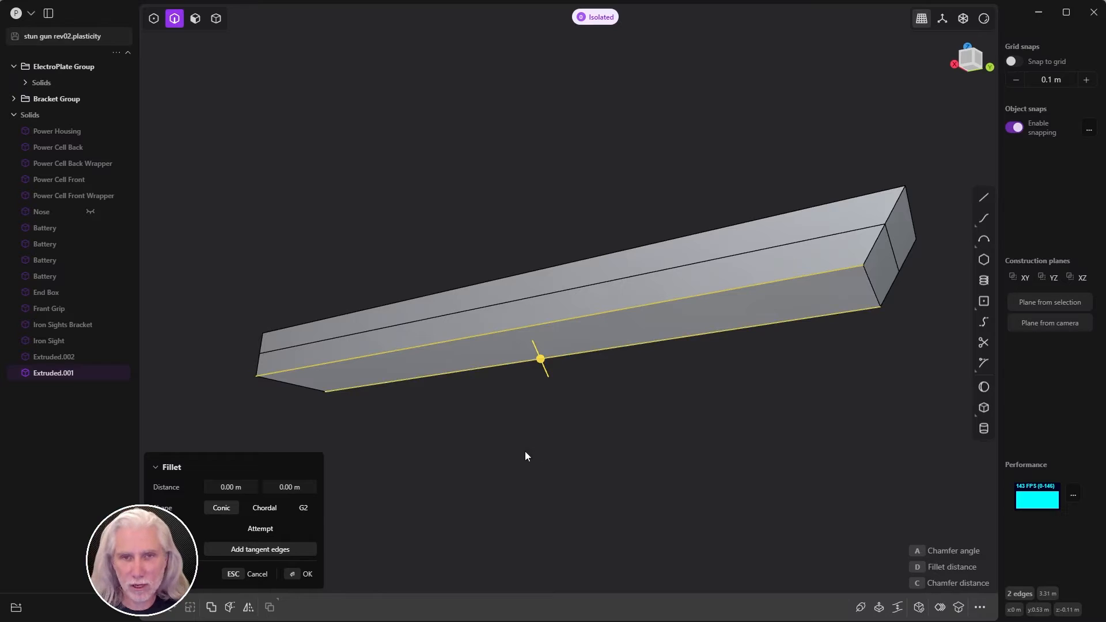
key("Escape")
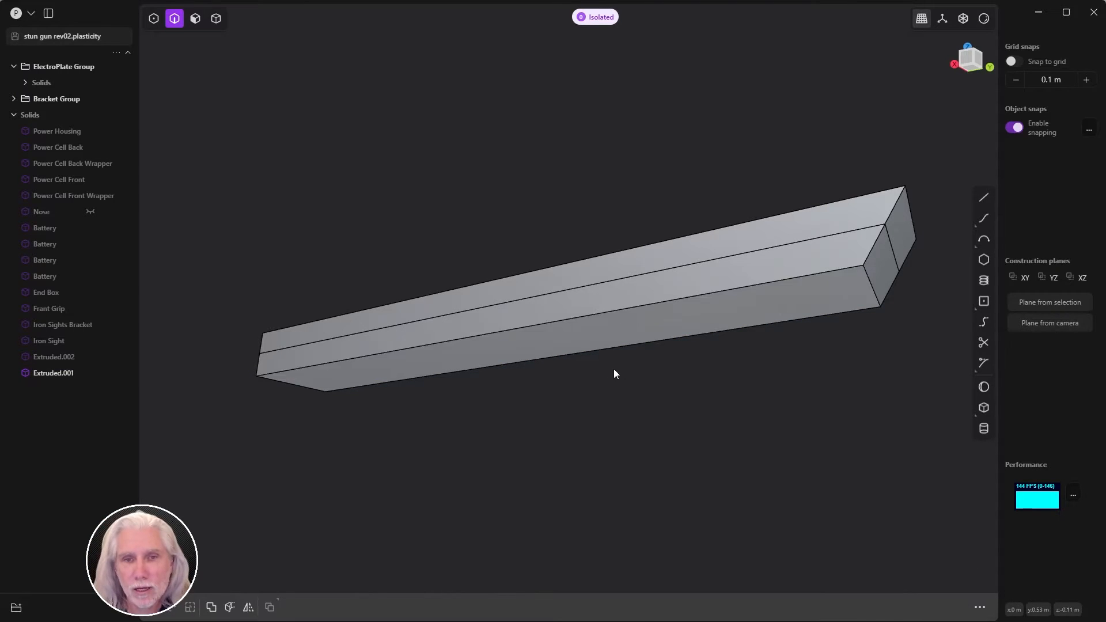
- Move one long lower edge of the bar -0.05 m along X to slant that side inward below the imprinted line
left_click(535, 327)
key("g")
middle_click_drag(540, 348, 486, 342)
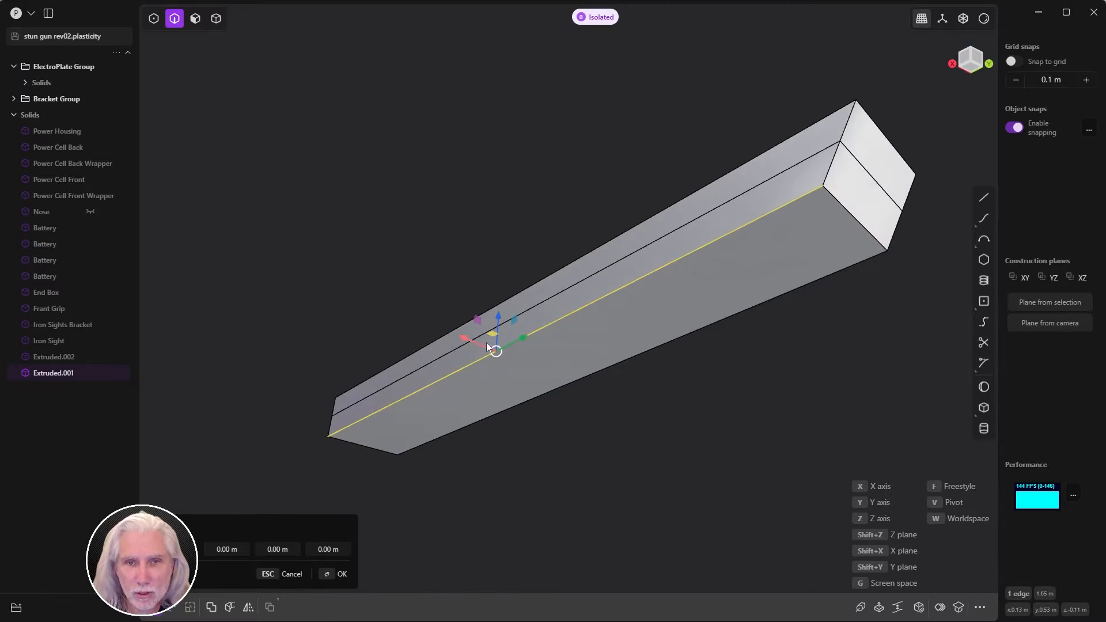
left_click_drag(468, 337, 488, 344)
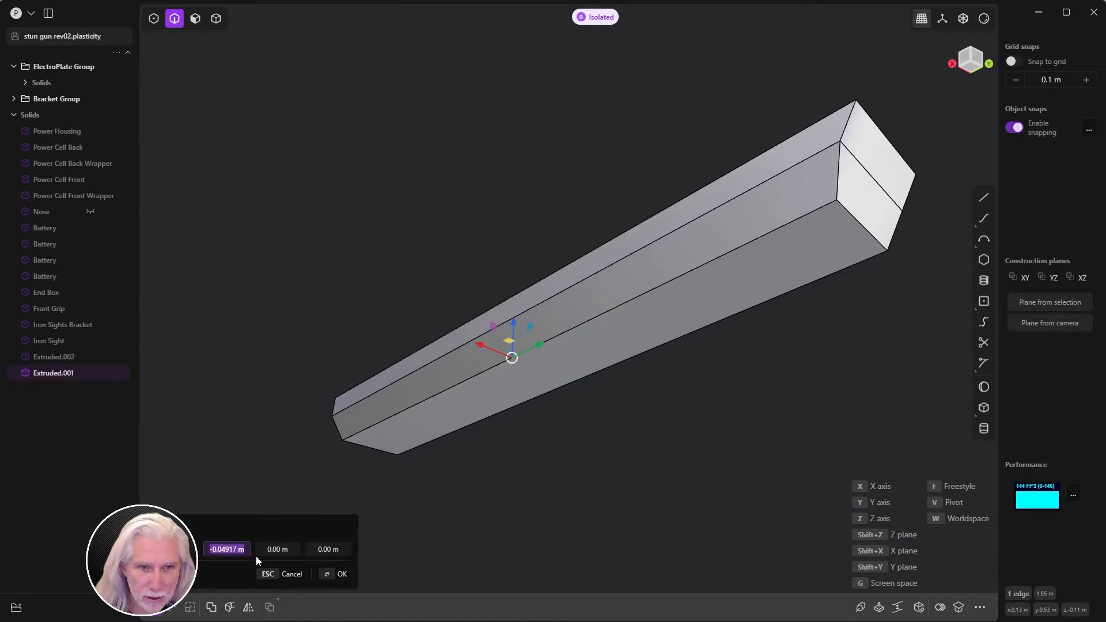
type("-.0")
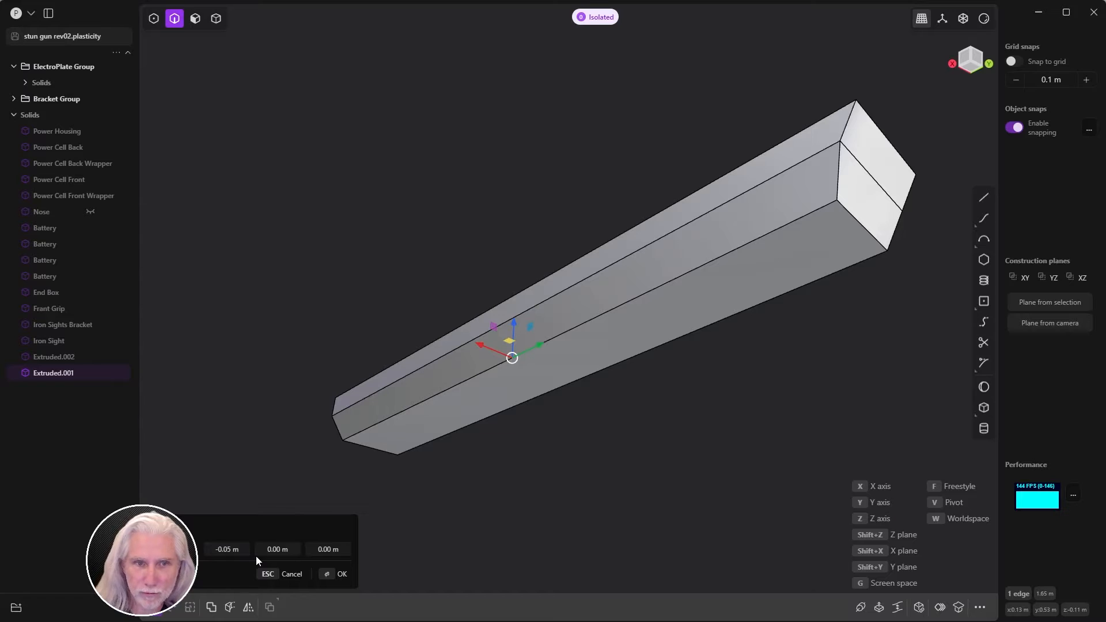
key("Return")
- Move the opposite long lower edge of the bar 0.05 m along X to make the taper symmetrical
key("f")
middle_click_drag(449, 529, 703, 370)
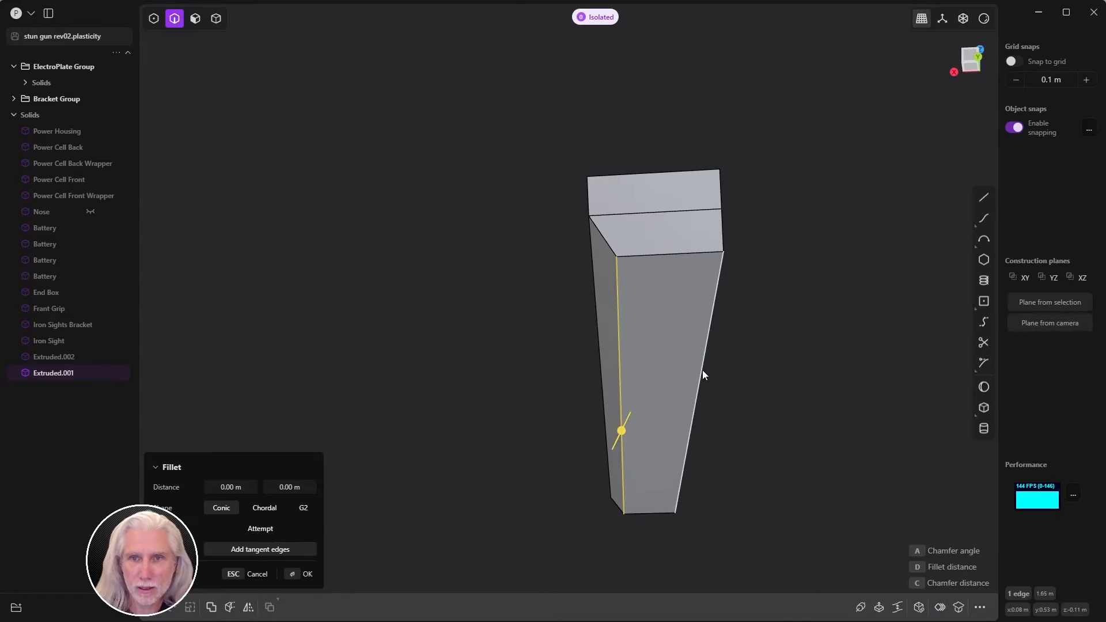
left_click(703, 370)
key("g")
left_click_drag(661, 429, 641, 430)
left_click(228, 549)
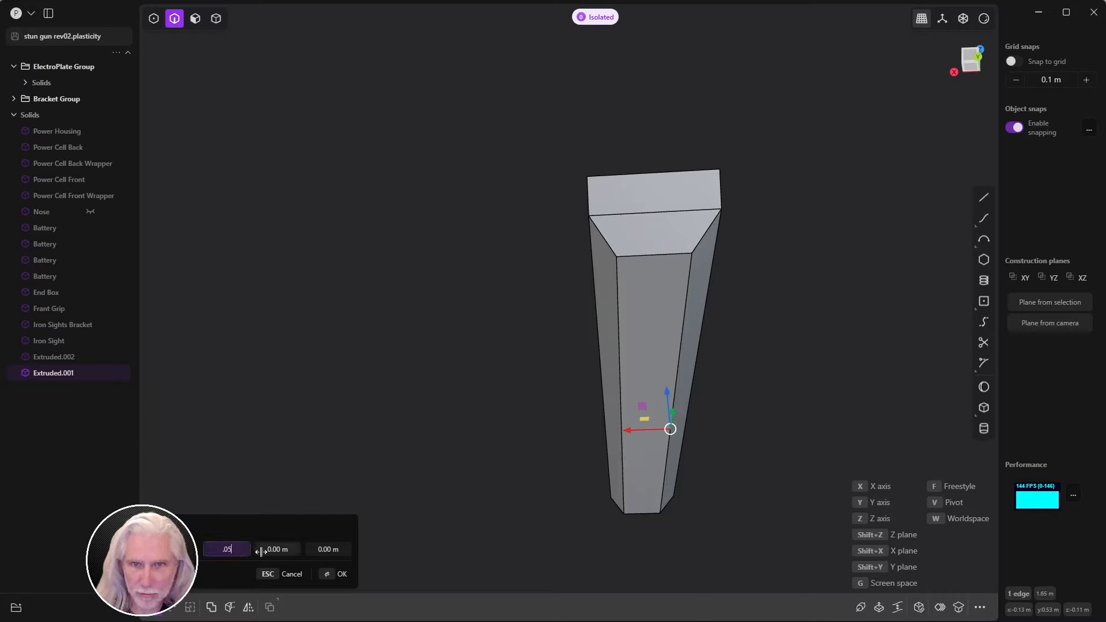
key("Tab")
middle_click_drag(413, 489, 417, 419)
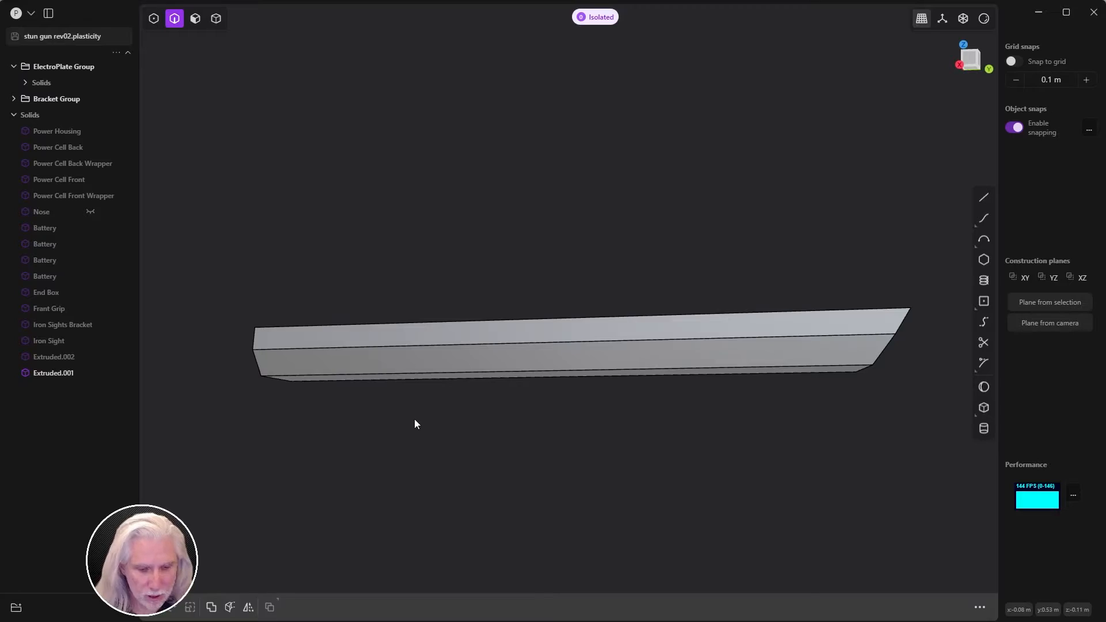
- Exit isolation and widen the bar by scaling it about 1.61 along X so its upper edges reach the power housing
key("slash")
scroll(595, 382, "down", 3)
middle_click_drag(596, 382, 538, 424)
key("4")
left_click(530, 385)
key("s")
scroll(541, 427, "up", 5)
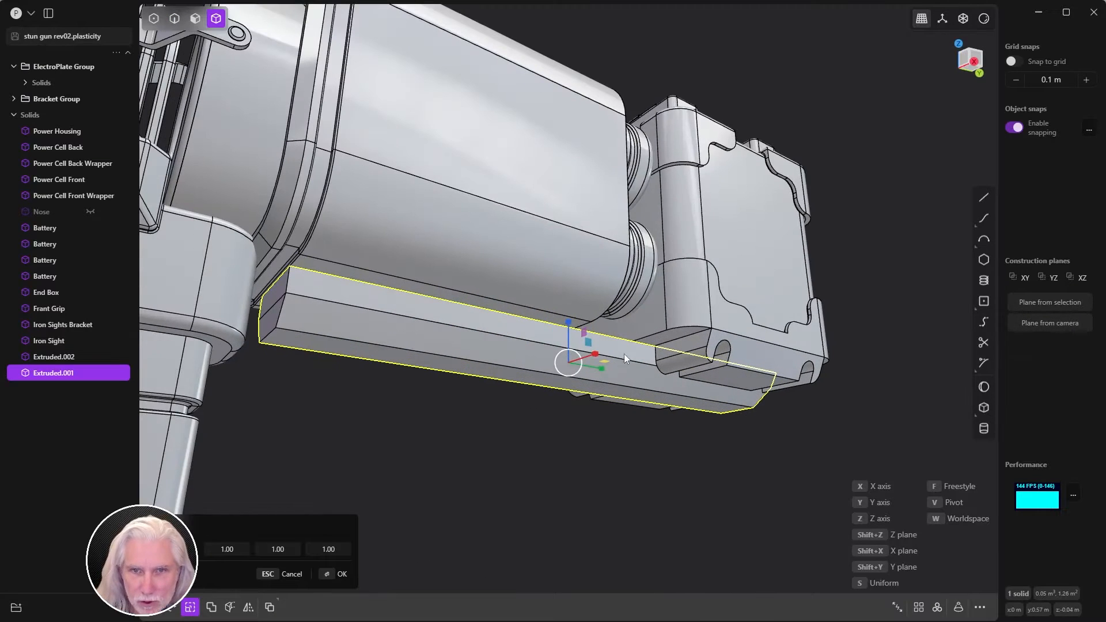
mouse_move(595, 359)
left_mouse_down()
mouse_move(622, 351)
mouse_move(606, 352)
left_mouse_up()
scroll(487, 311, "up", 3)
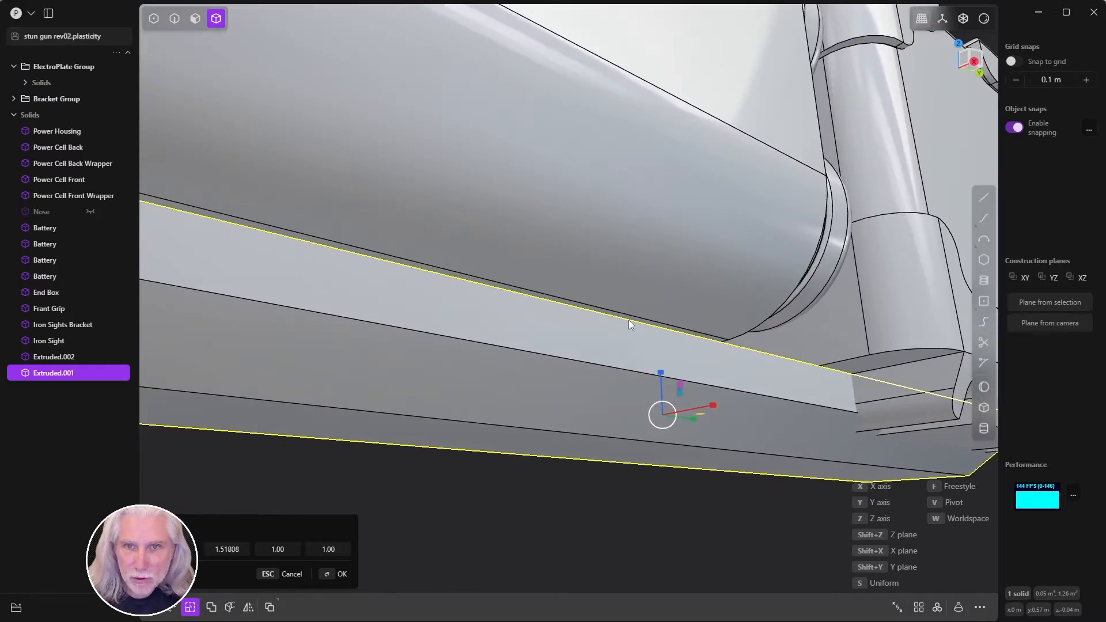
scroll(628, 320, "up", 2)
left_click_drag(686, 420, 695, 417)
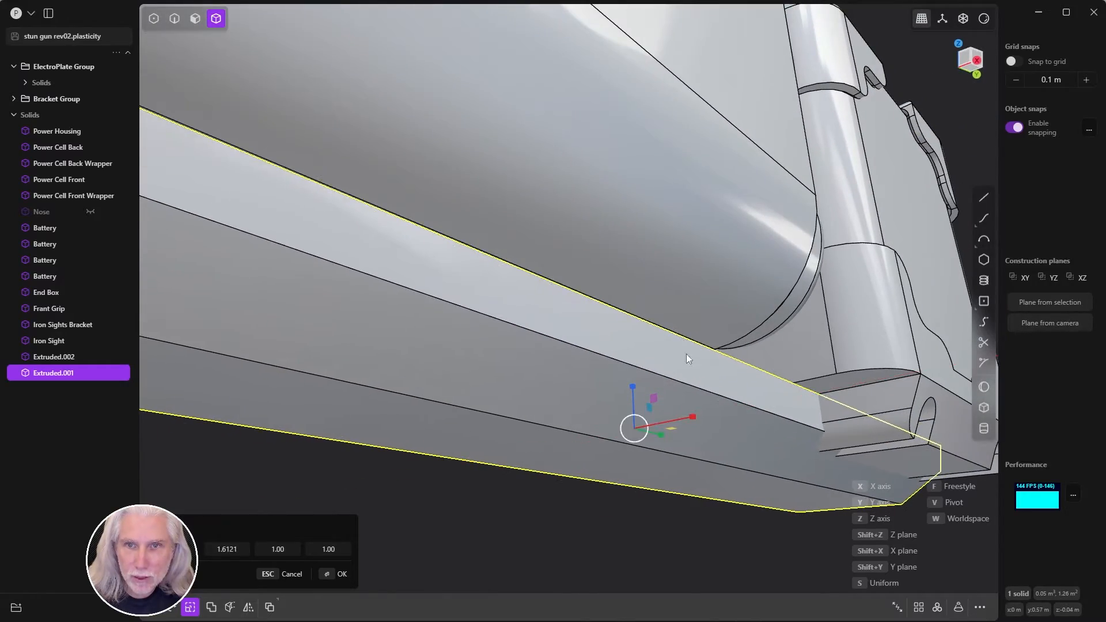
middle_click_drag(686, 354, 578, 409)
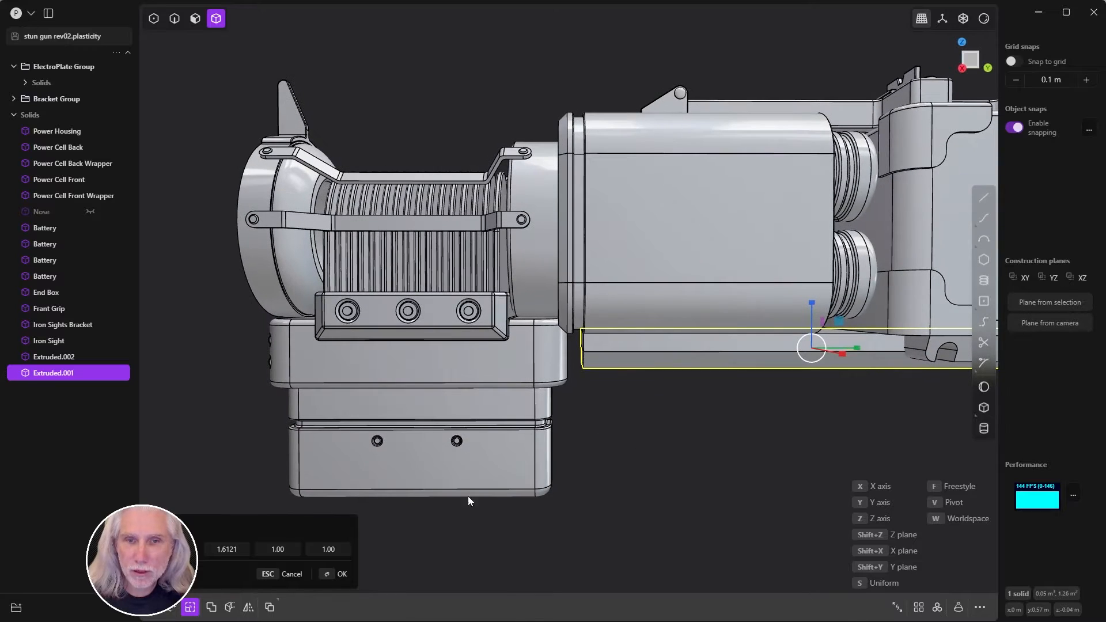
left_click(340, 574)
left_click(720, 441)
scroll(718, 435, "down", 3)
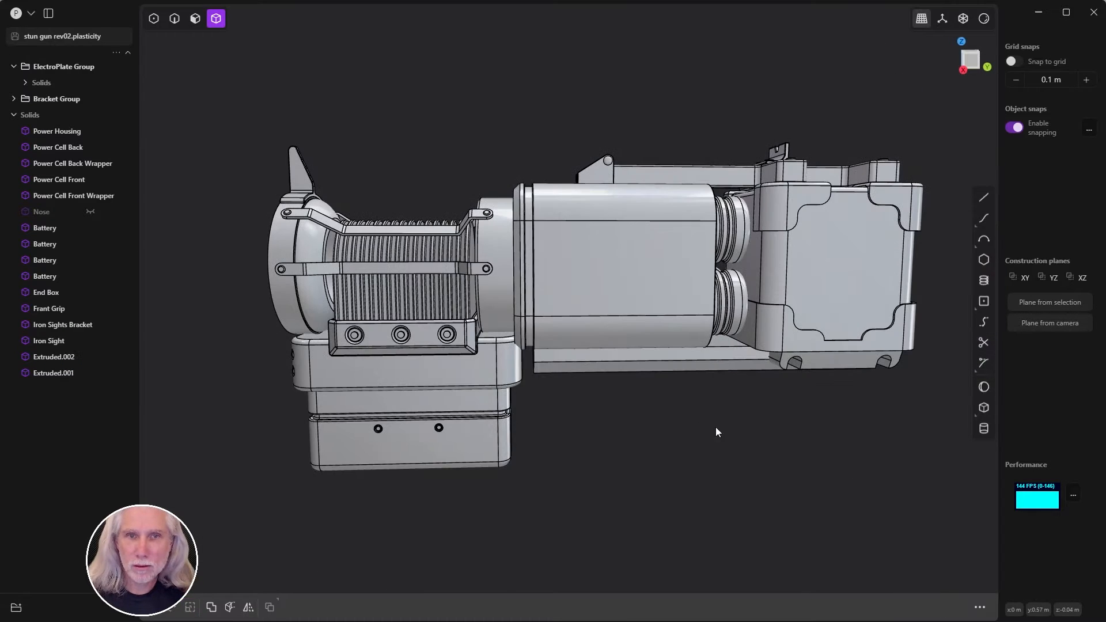
- Rename the Extruded.002 solid as Nose Sight
double_click(58, 357)
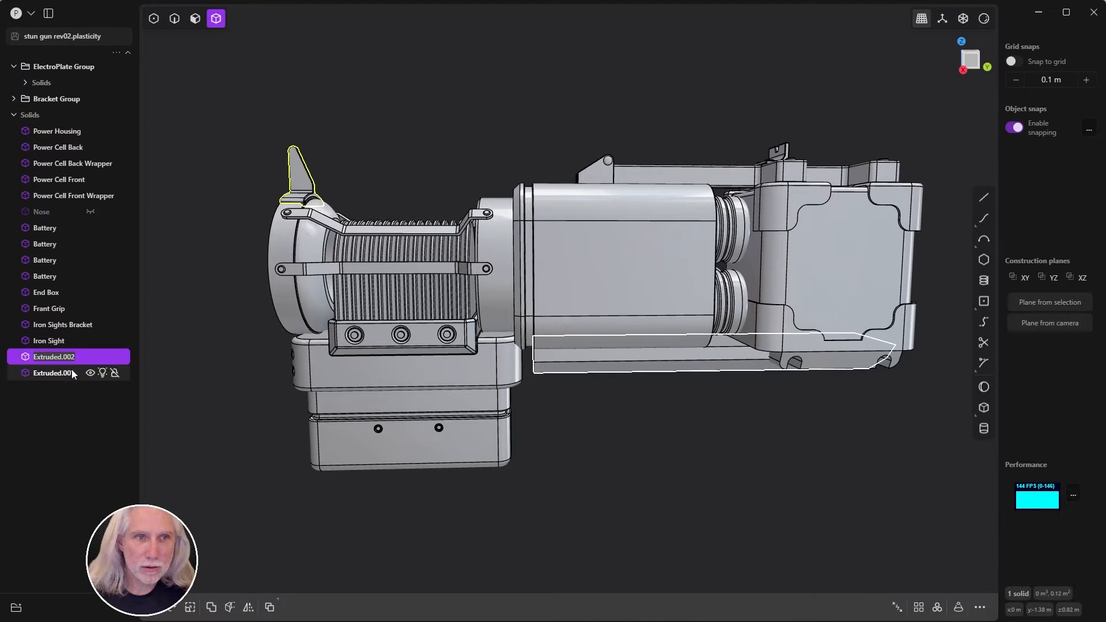
type("Nose Sight")
key("Return")
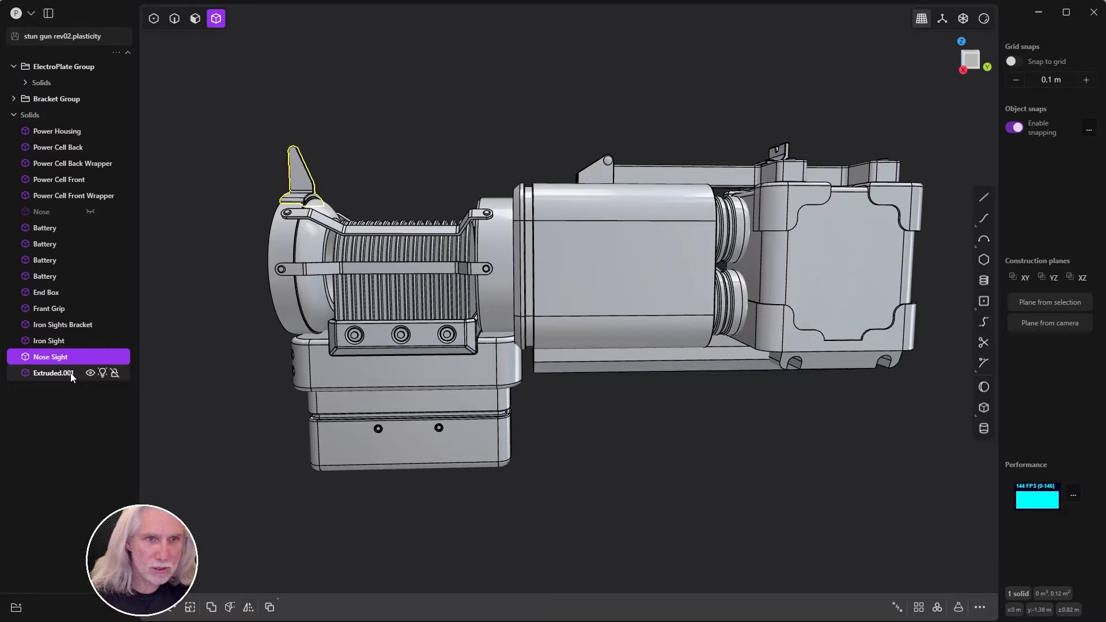
- Rename the underside bar's solid as Base and clear the selection
left_click(55, 374)
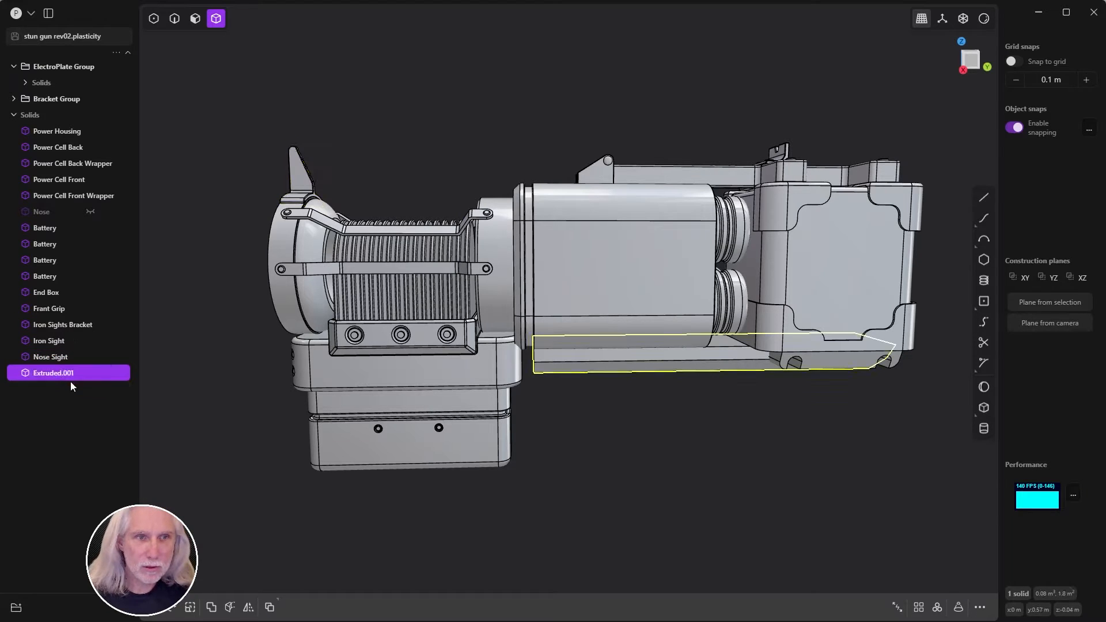
left_click(49, 388)
left_click(53, 375)
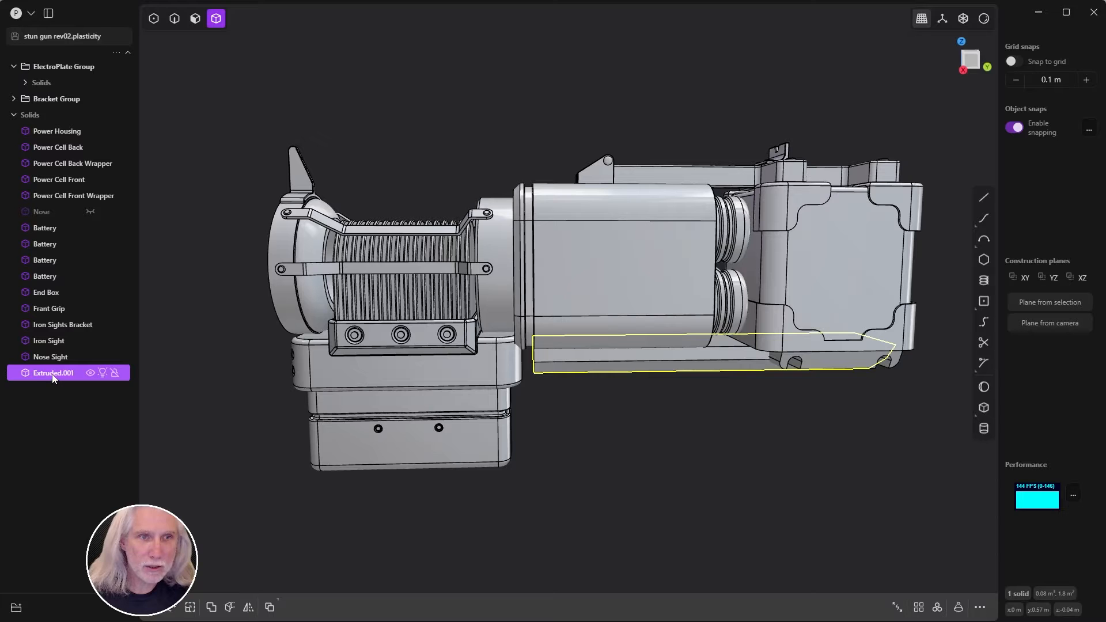
double_click(53, 374)
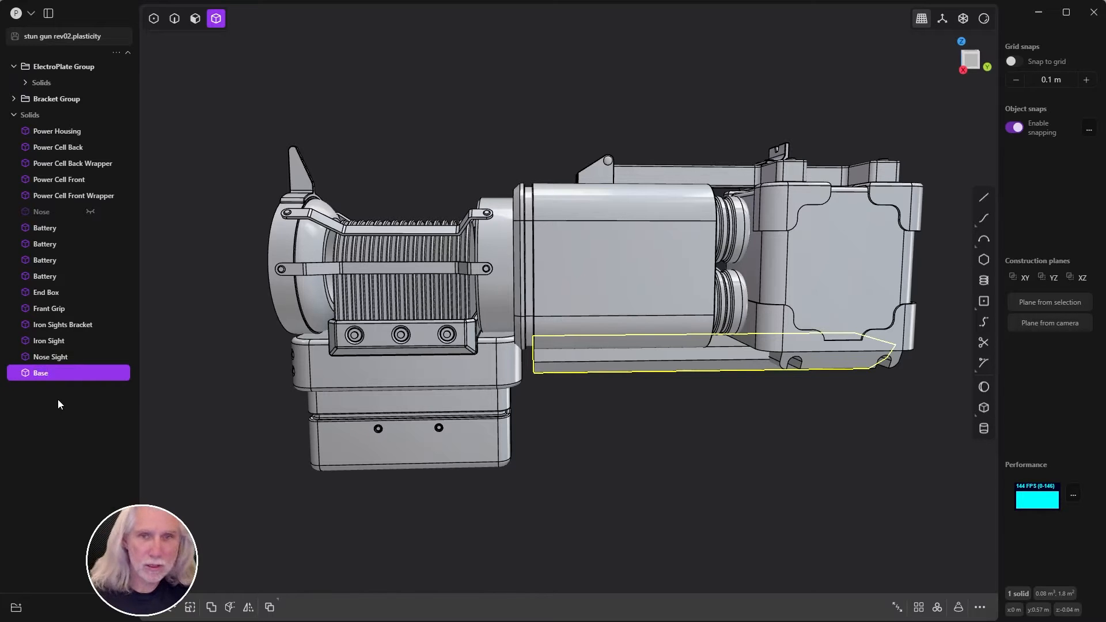
middle_click_drag(754, 445, 609, 432)
left_click(789, 398)
scroll(625, 435, "up", 3)
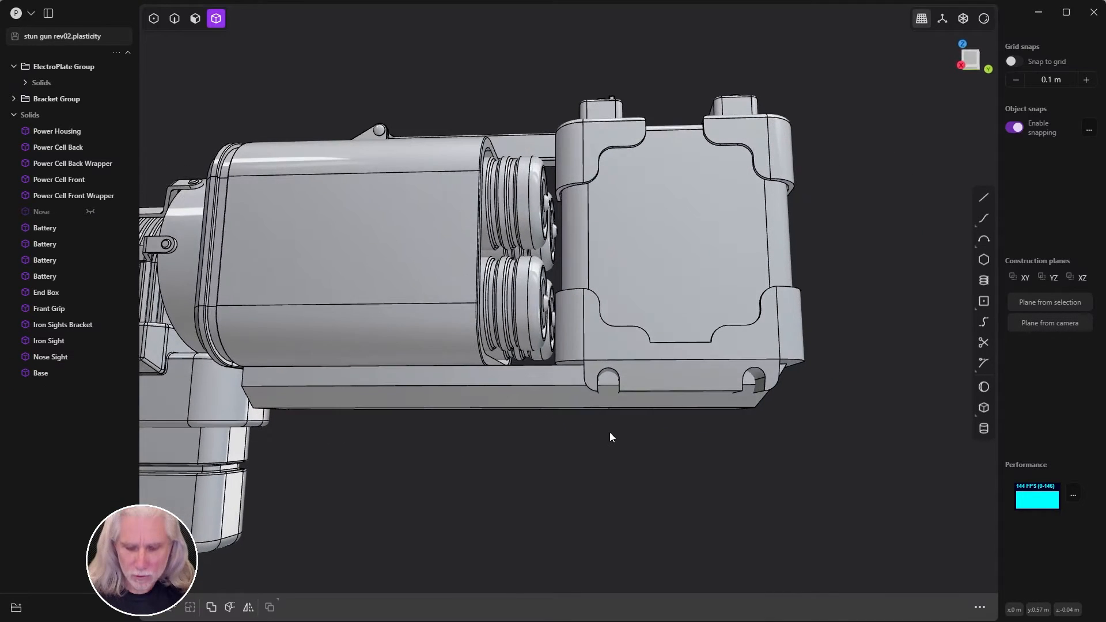
- In the right view, draw a vertical line continuing the end box's inner edge down past the underside of the base
key("KP_3")
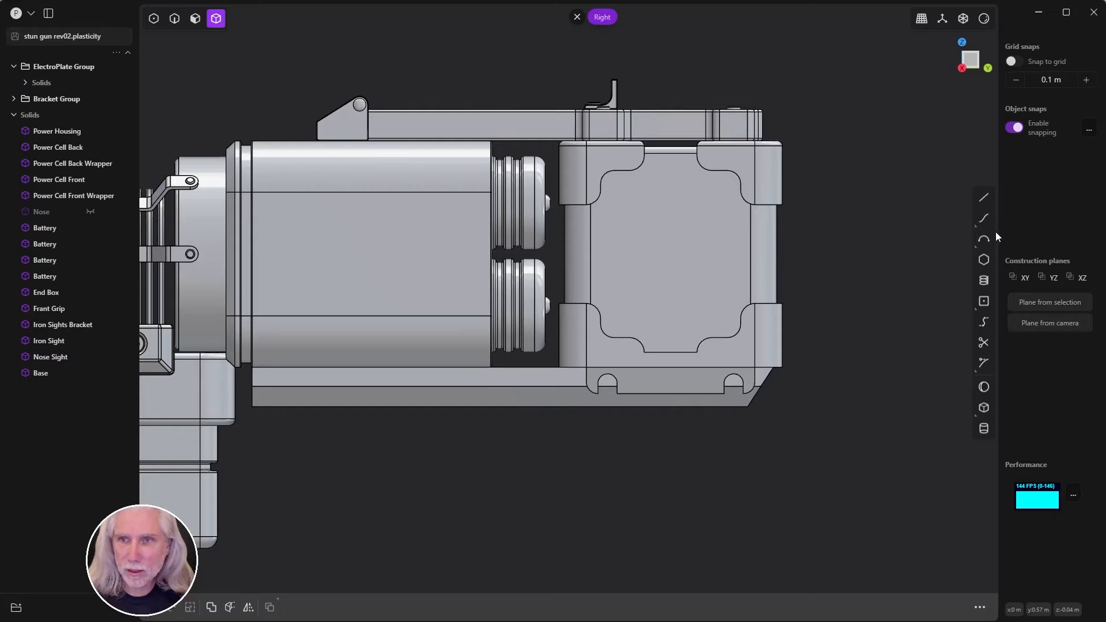
left_click(983, 198)
scroll(580, 422, "up", 5)
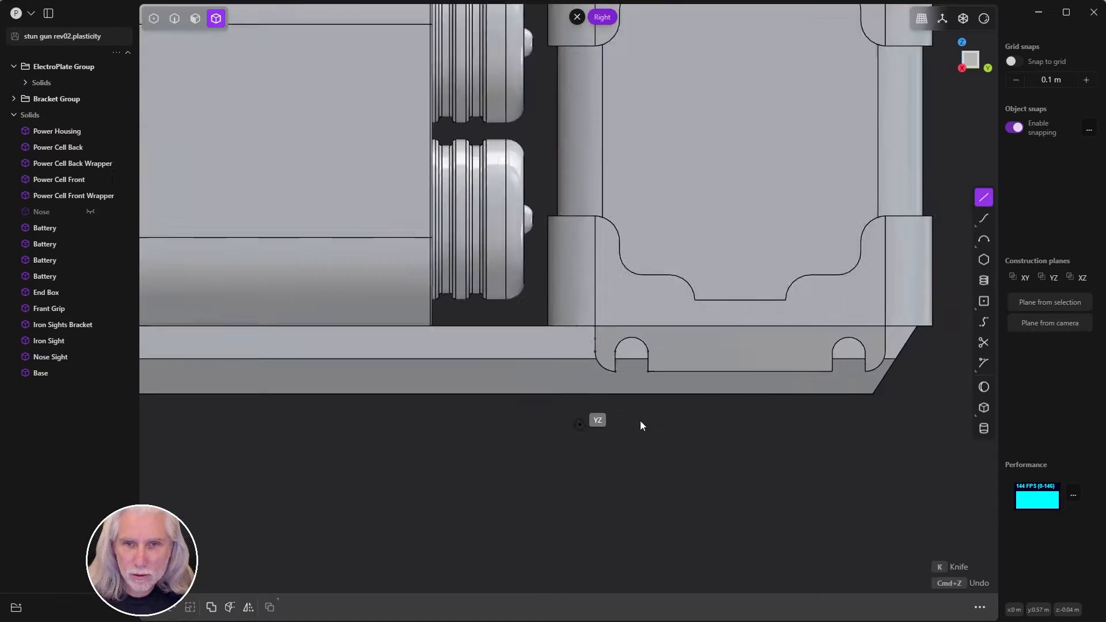
left_click(536, 268)
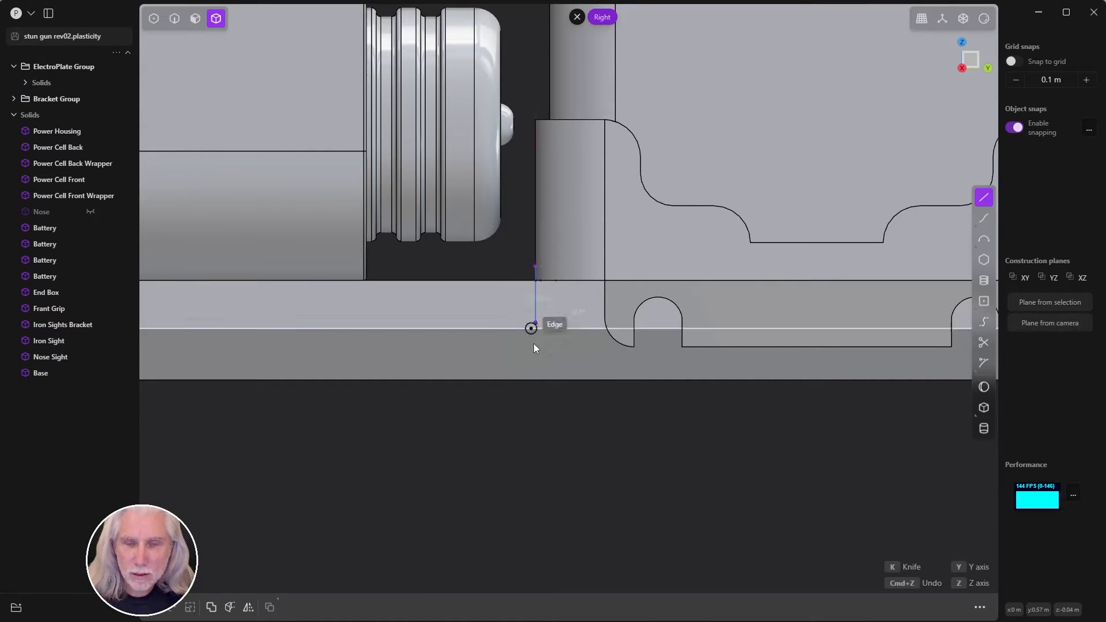
left_click(536, 414)
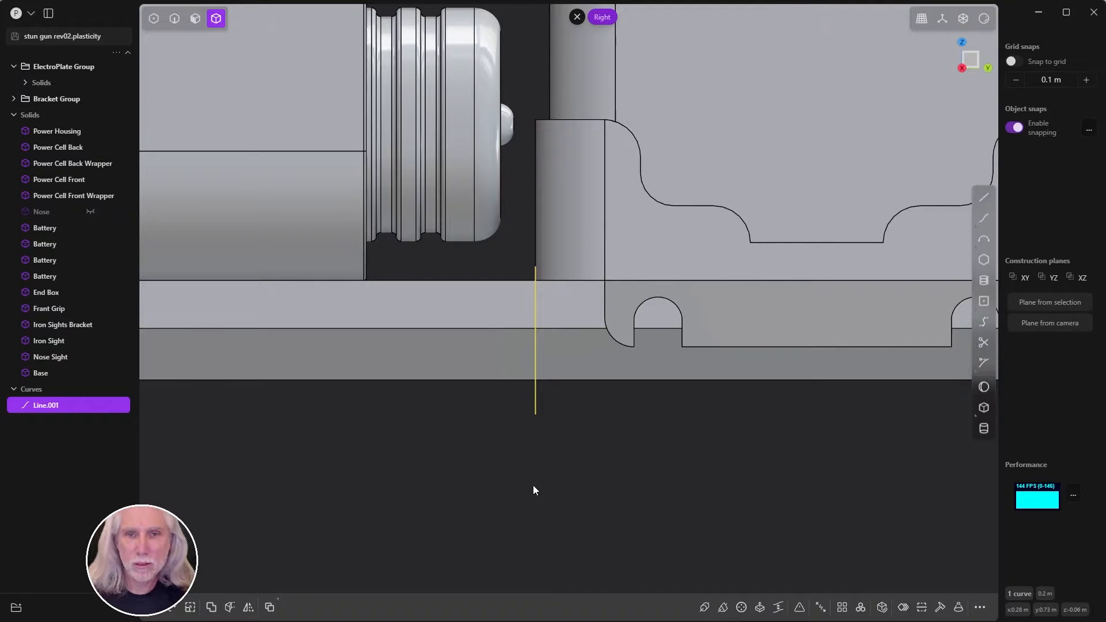
- Imprint the vertical line onto the Base solid along the X direction and delete the line
key("i")
left_click(566, 364)
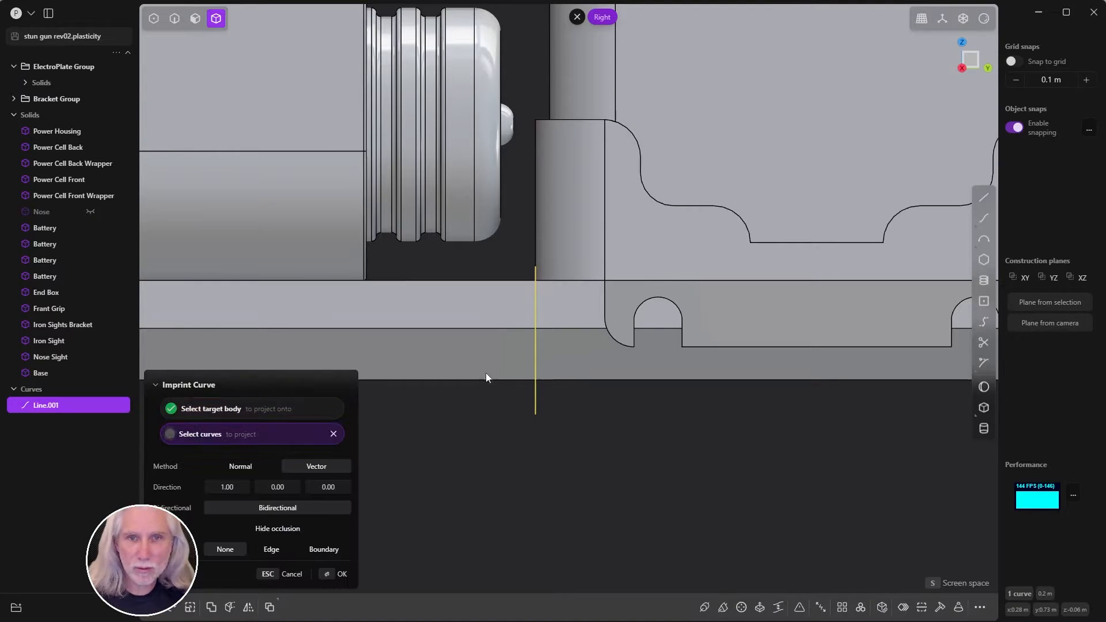
left_click(334, 574)
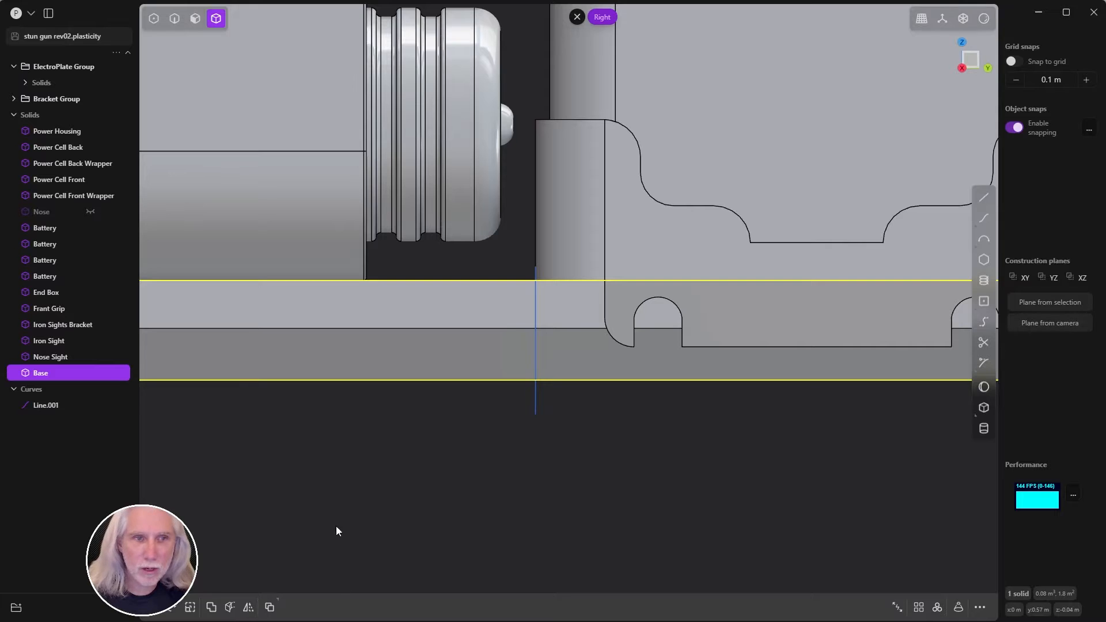
left_click(52, 404)
key("Delete")
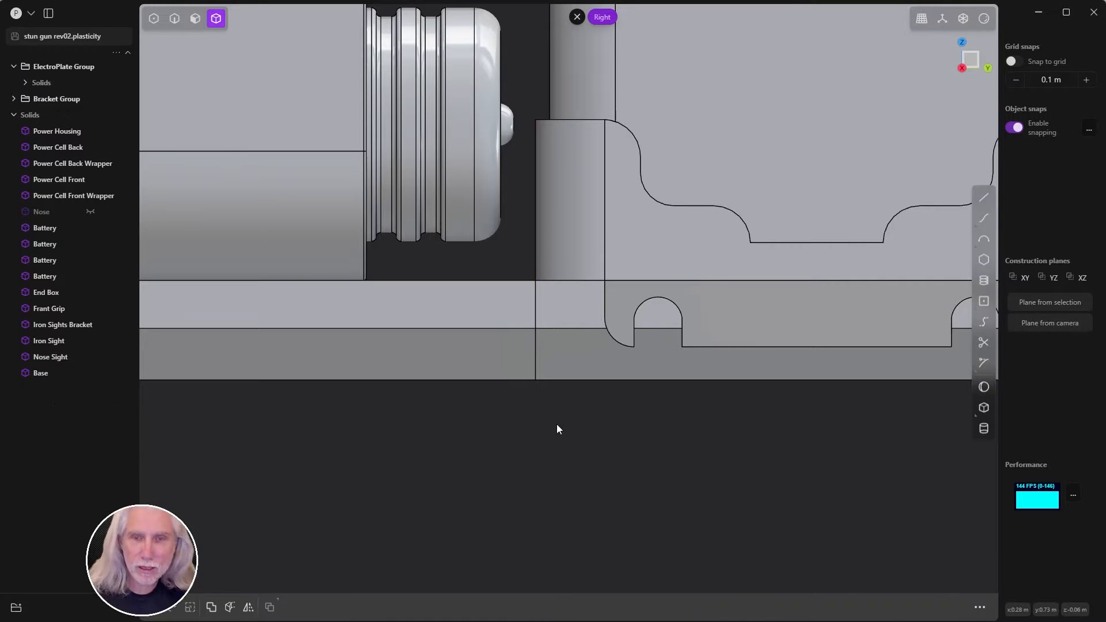
- Widen the base section beneath the end box by offsetting its upright and sloped side faces outward
middle_click_drag(556, 424, 592, 384)
key("3")
left_click(600, 305)
left_click(639, 360, "shift")
scroll(708, 377, "down", 3)
left_click(395, 381, "shift")
middle_click_drag(802, 335, 676, 385)
left_click_drag(685, 372, 709, 371)
middle_click_drag(700, 448, 670, 471)
key("Return")
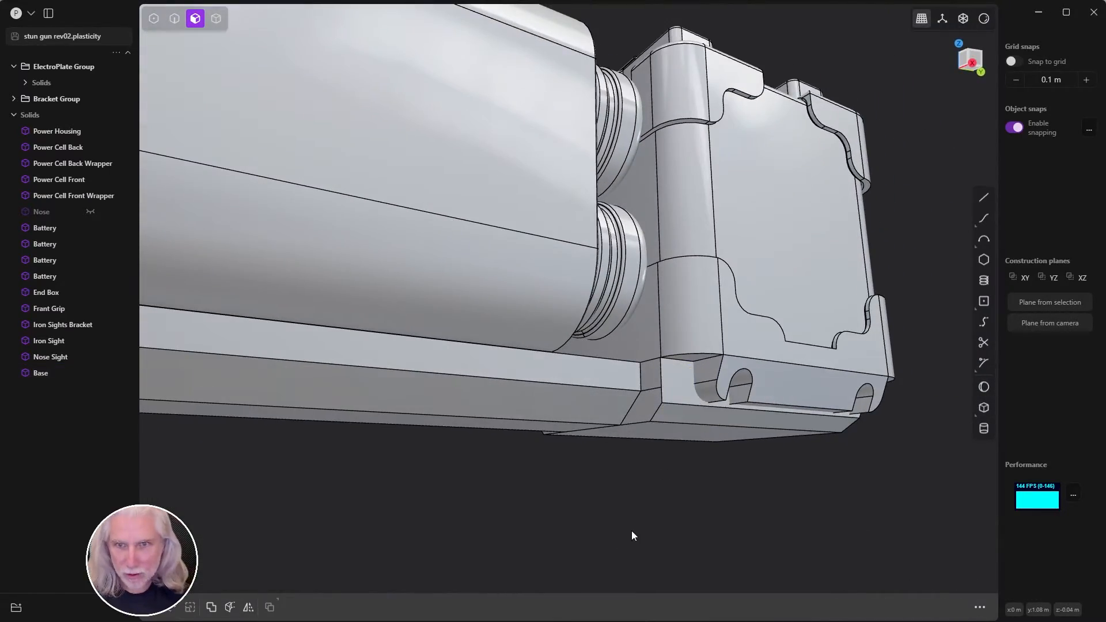
- Isolate the Base solid
middle_click_drag(631, 533, 620, 464)
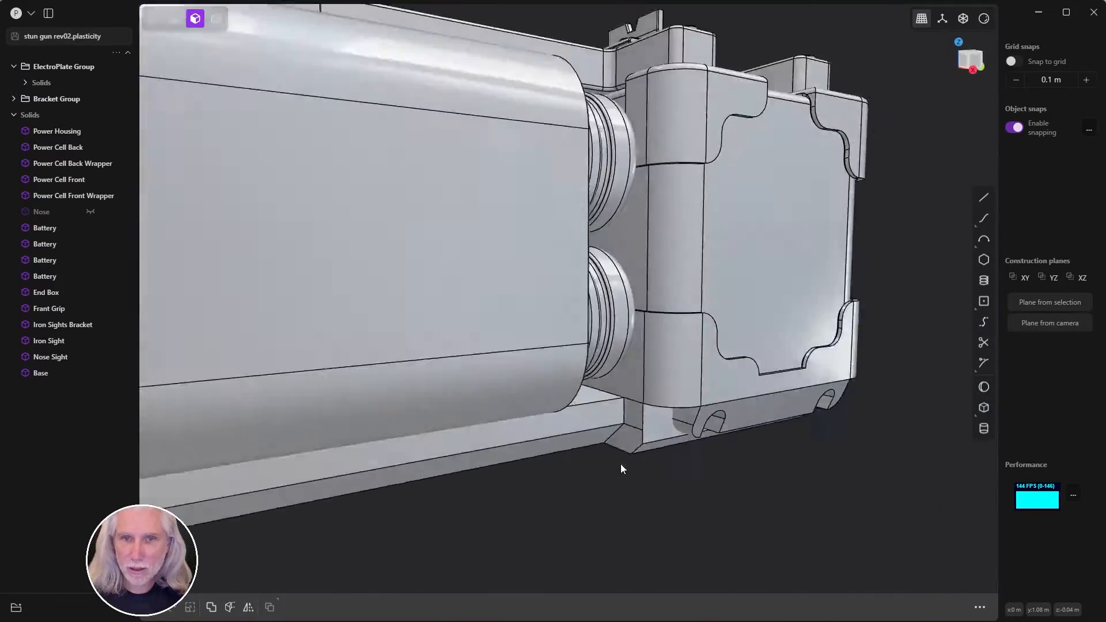
left_click(620, 464)
key("slash")
key("2")
left_click(761, 366)
key("f")
middle_click_drag(731, 402, 645, 461)
key("Escape")
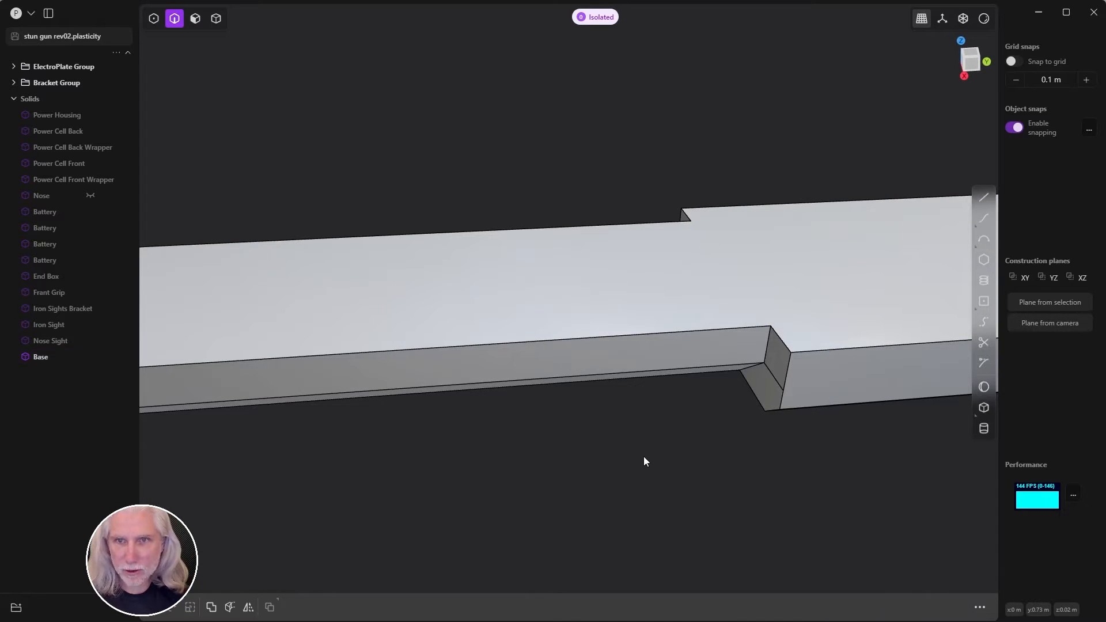
- Chamfer all the edges around the base's top face
key("3")
left_click(700, 316)
key("o")
scroll(703, 322, "down", 5)
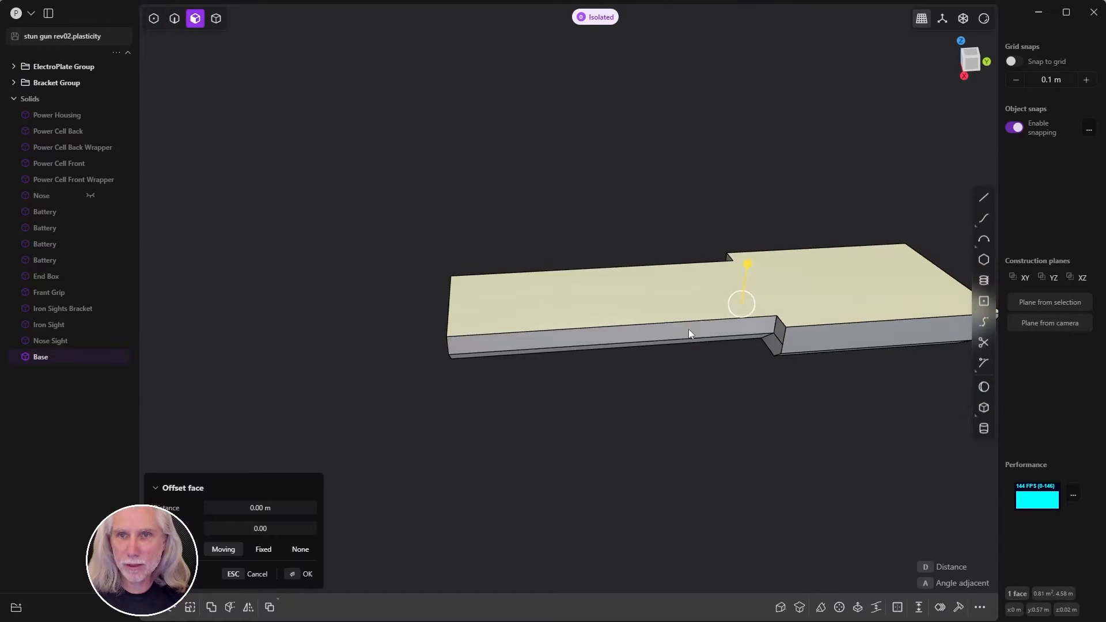
key("Escape")
key("f")
middle_click_drag(669, 386, 740, 382)
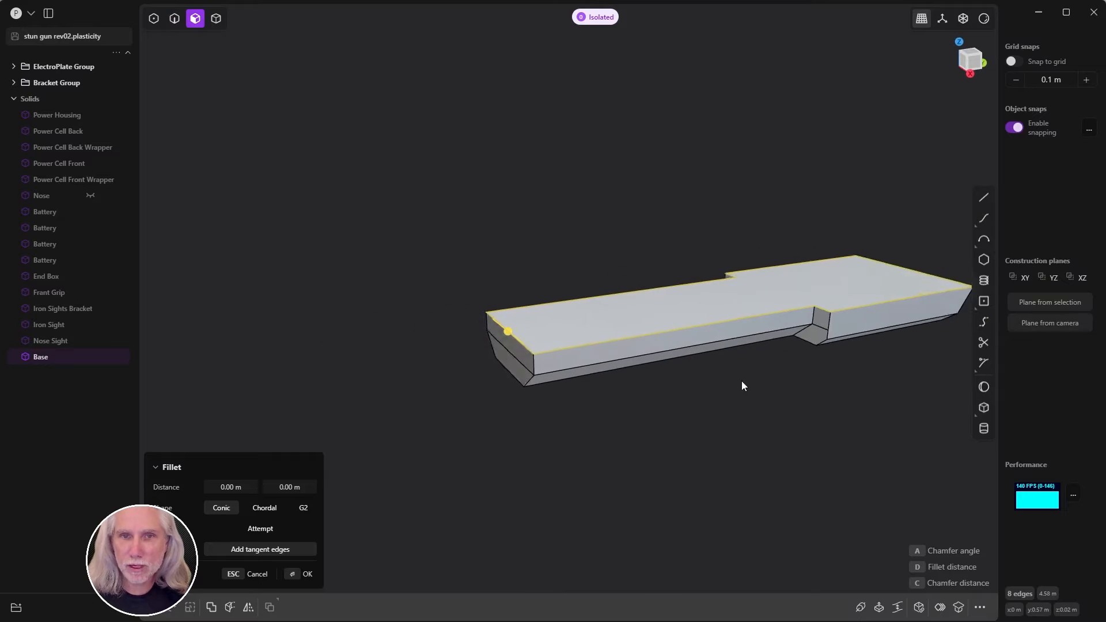
scroll(563, 330, "up", 4)
left_click_drag(531, 330, 538, 336)
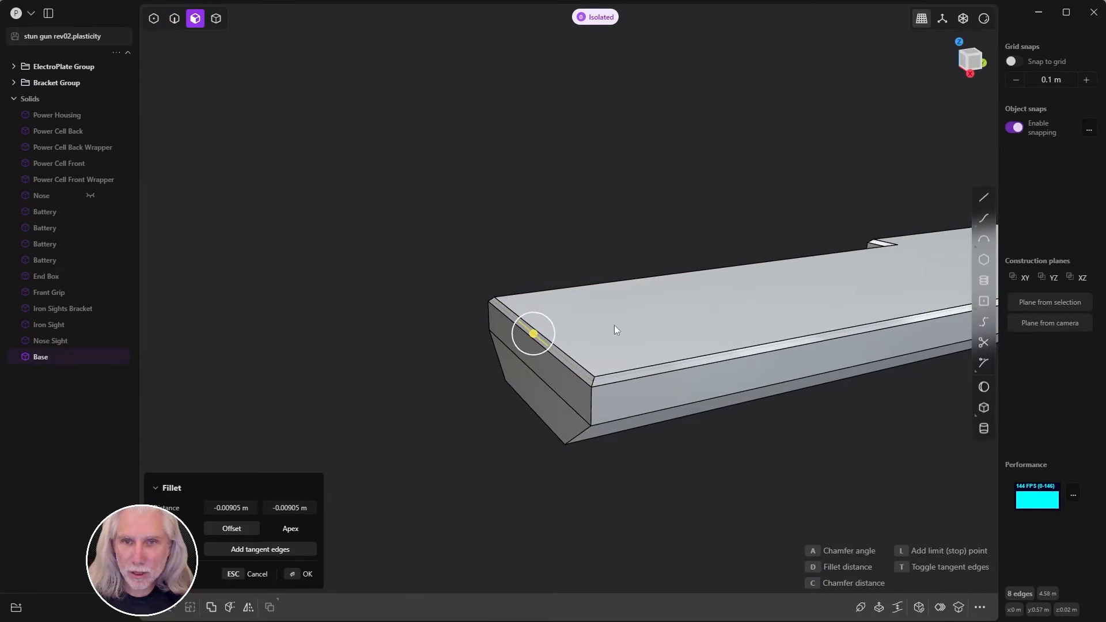
middle_click_drag(864, 331, 624, 378, "shift")
middle_click_drag(705, 360, 623, 344)
scroll(645, 344, "down", 5)
scroll(703, 346, "up", 3)
middle_click_drag(805, 342, 631, 338, "shift")
middle_click_drag(518, 339, 857, 362)
left_click_drag(398, 362, 346, 307)
left_click(297, 572)
left_click(320, 565)
- Exit isolation to bring back the other parts around the base
scroll(462, 426, "down", 4)
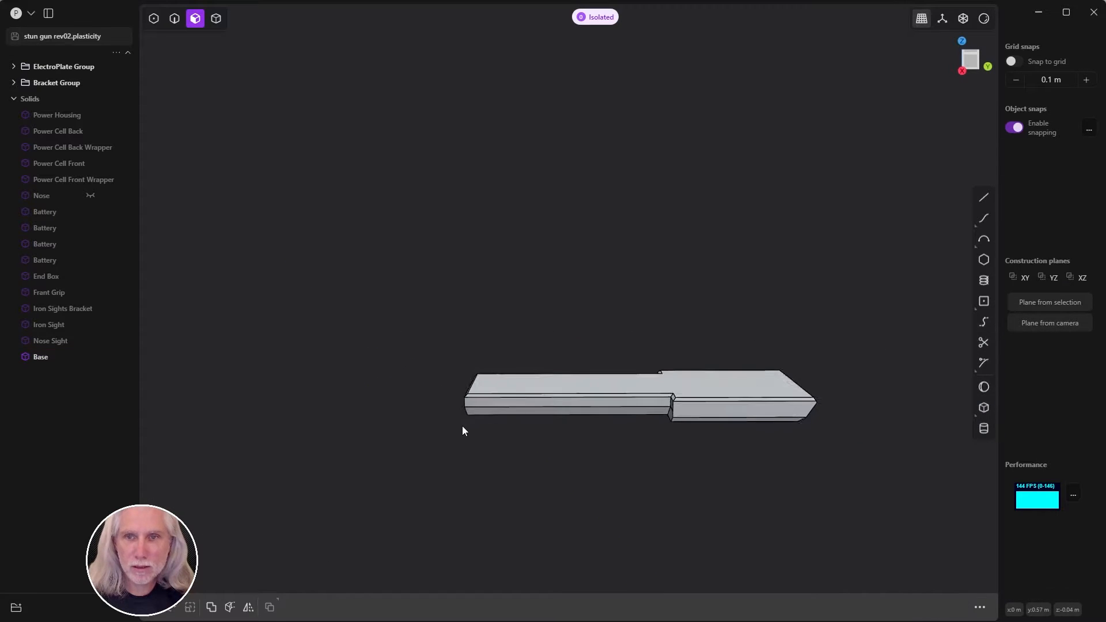
middle_click_drag(462, 427, 528, 449)
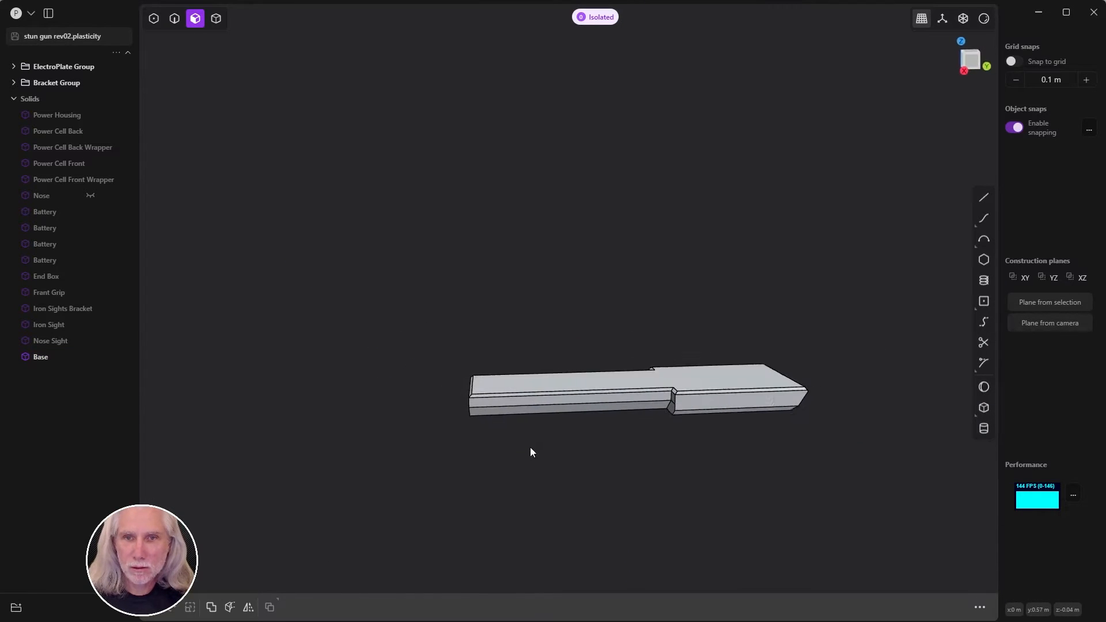
scroll(662, 407, "up", 3)
middle_click_drag(662, 408, 629, 425)
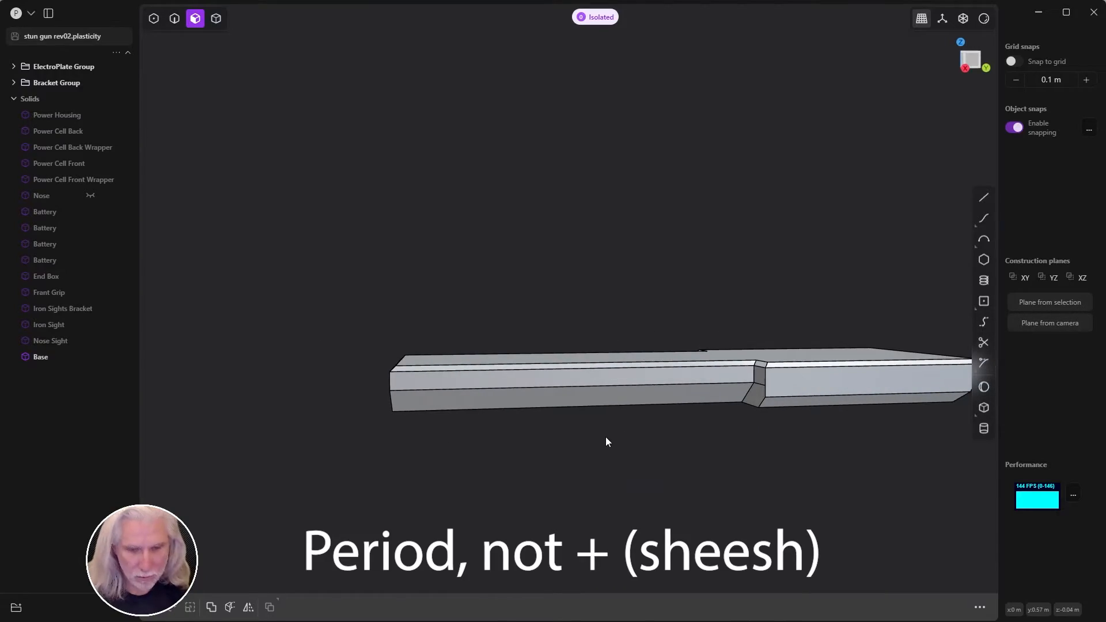
key("period")
middle_click_drag(587, 405, 762, 357)
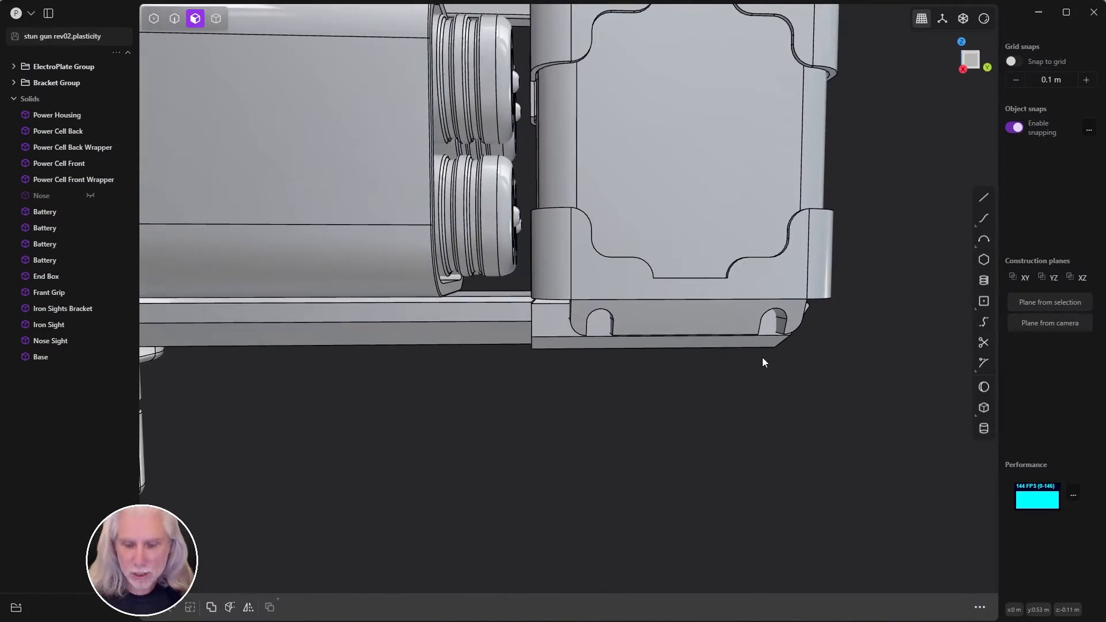
- In the right view, begin a cylinder about 0.02 m in radius, centred on the arch top of the end box's inner lower notch
key("KP_3")
scroll(700, 319, "up", 5)
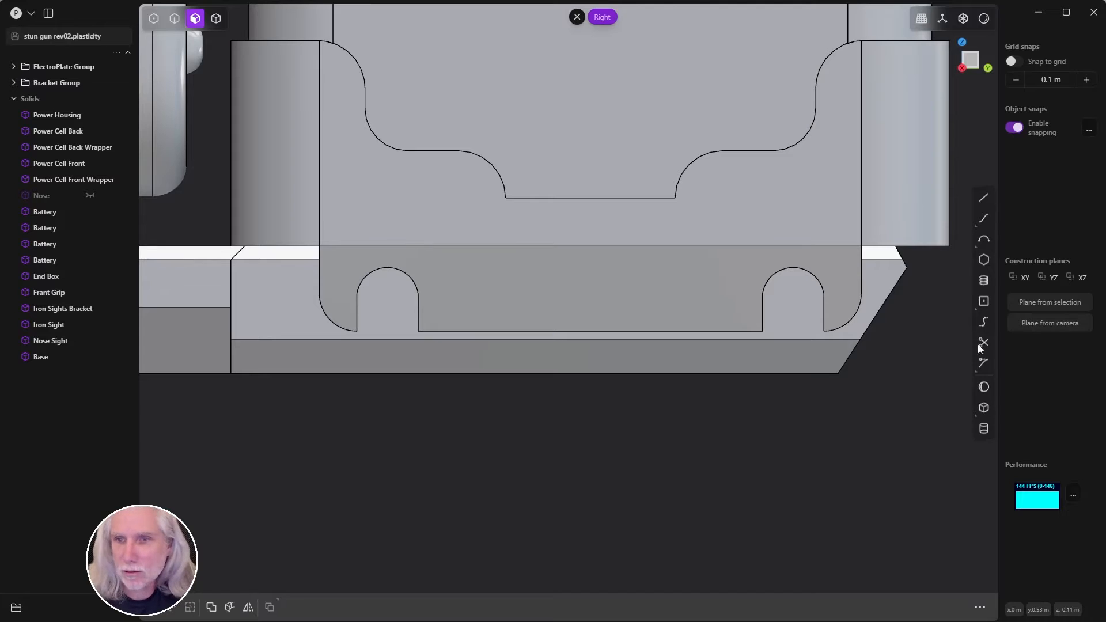
left_click(983, 429)
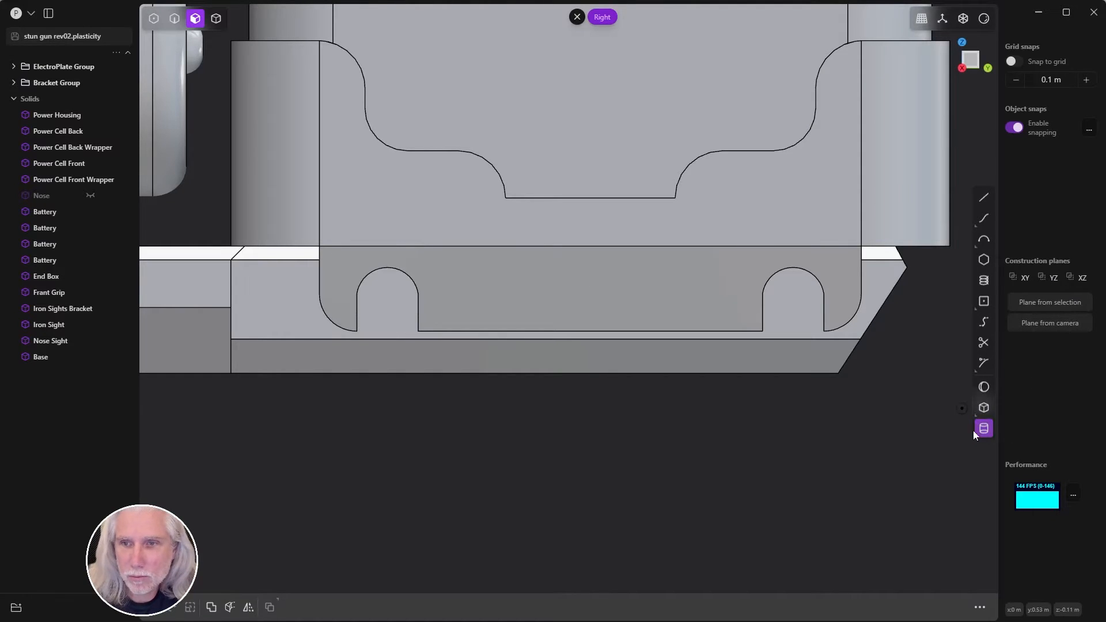
scroll(406, 322, "up", 4)
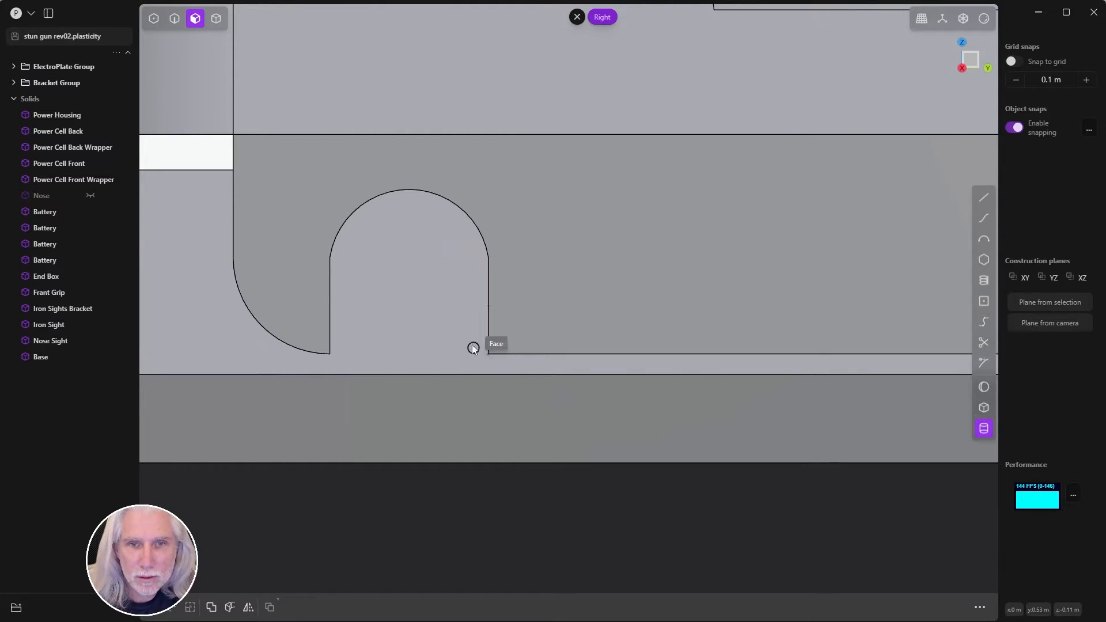
left_click(410, 191)
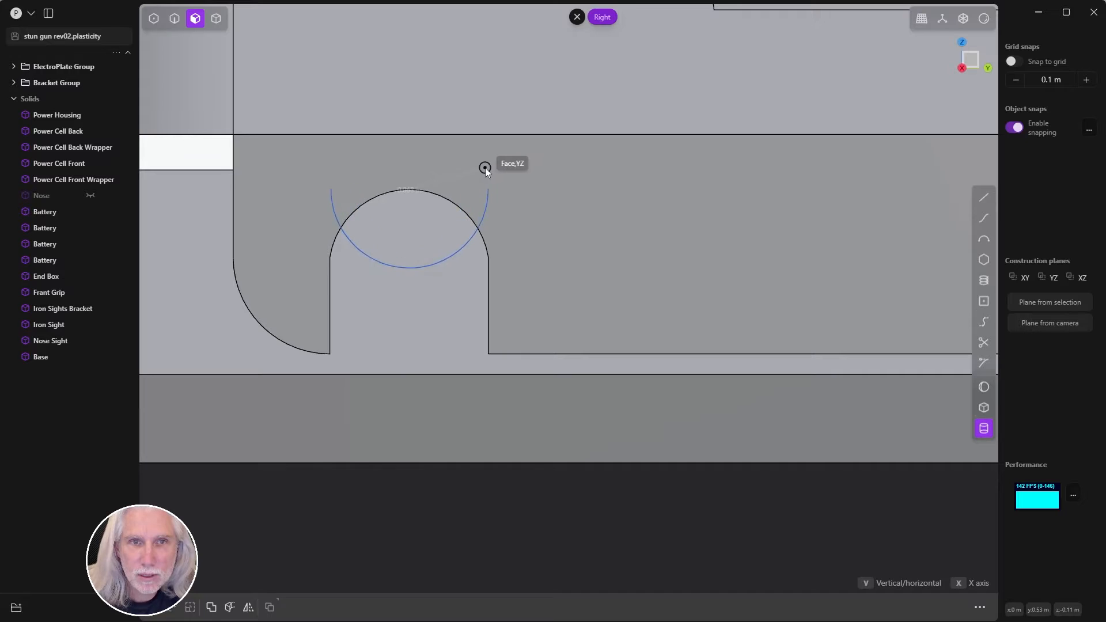
left_click(457, 203)
- Resize the cylinder to about 0.031 m radius and about 0.103 m length inward through the end box, and create it
middle_click_drag(485, 204, 413, 261)
scroll(413, 266, "down", 5)
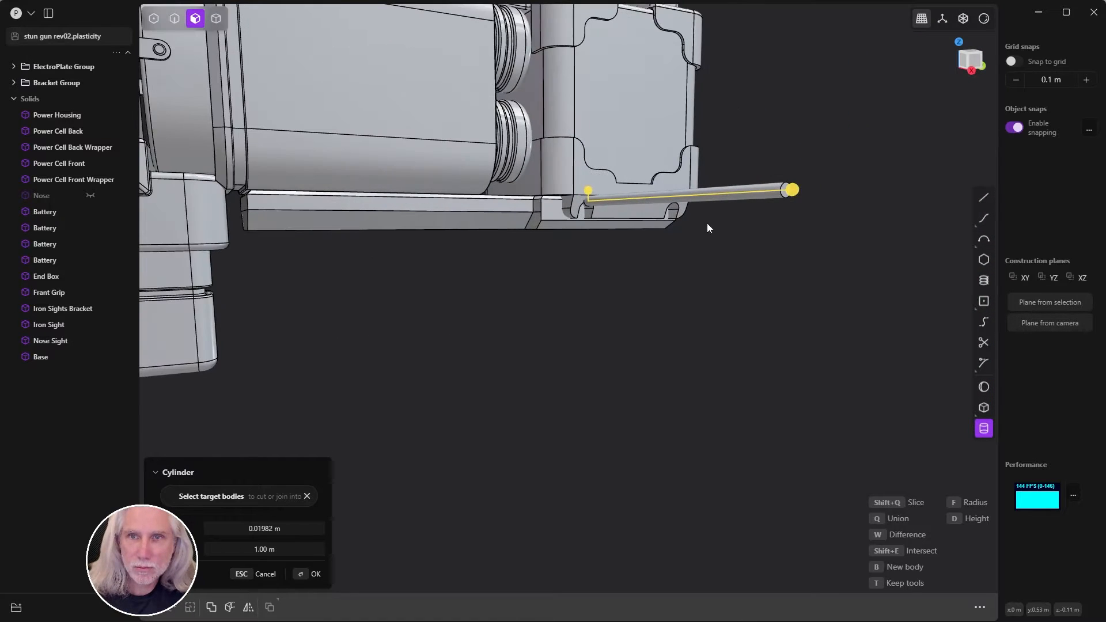
scroll(599, 201, "up", 5)
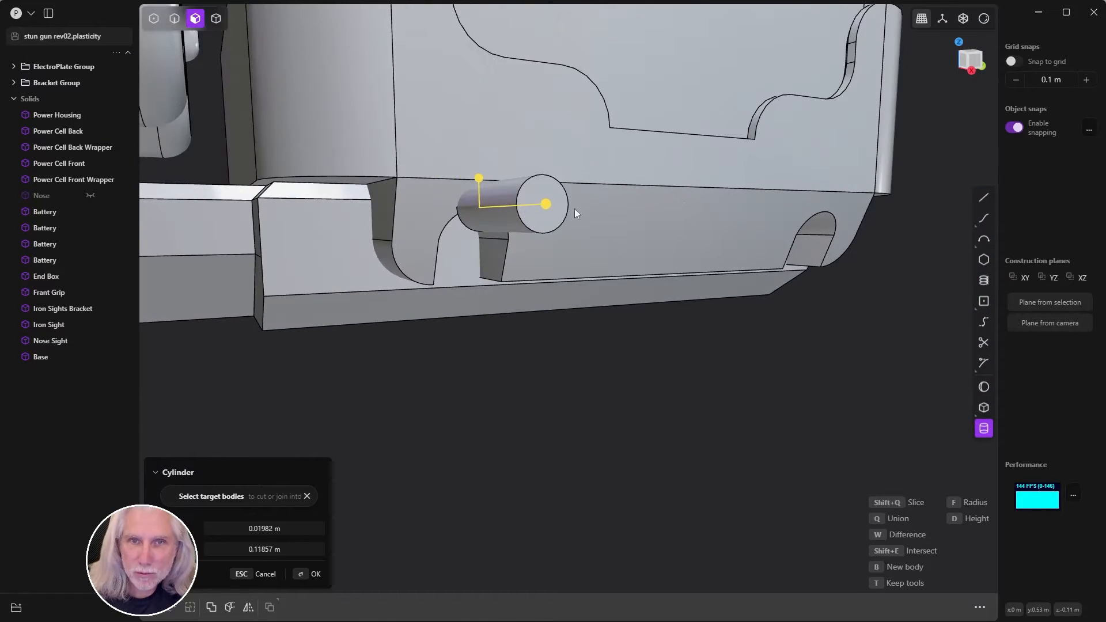
middle_click_drag(574, 209, 745, 201)
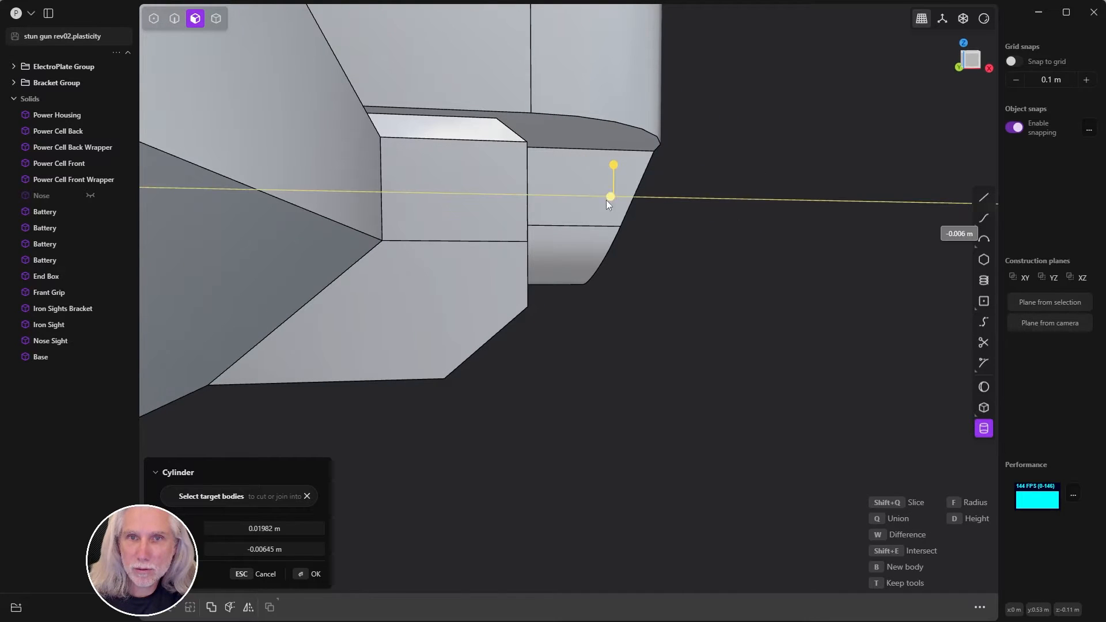
middle_click_drag(489, 214, 476, 234)
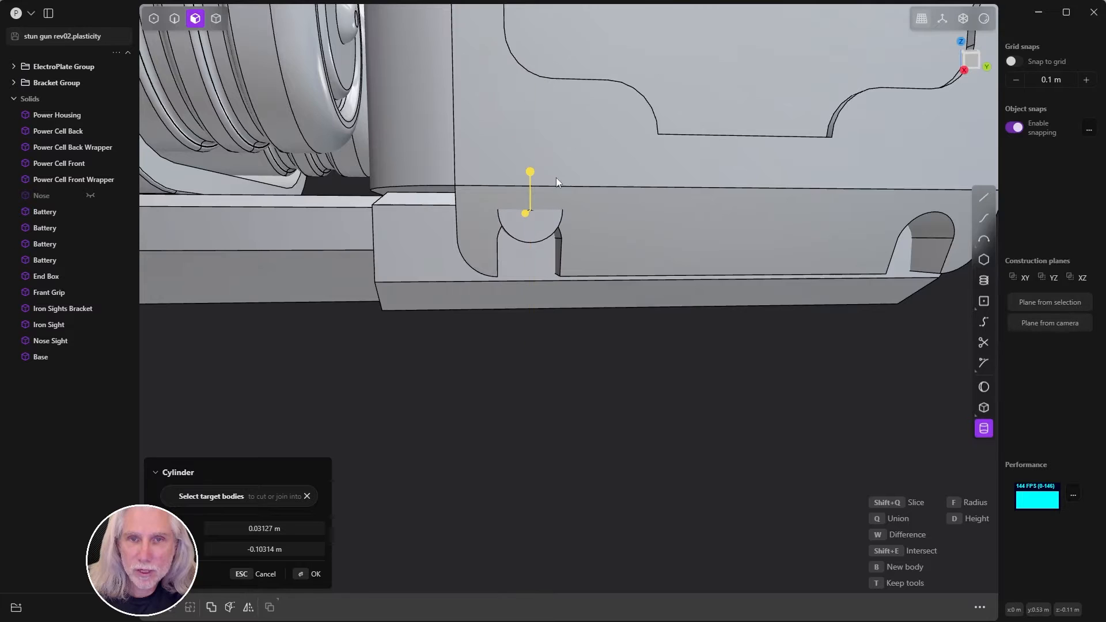
middle_click_drag(555, 177, 568, 214)
key("Return")
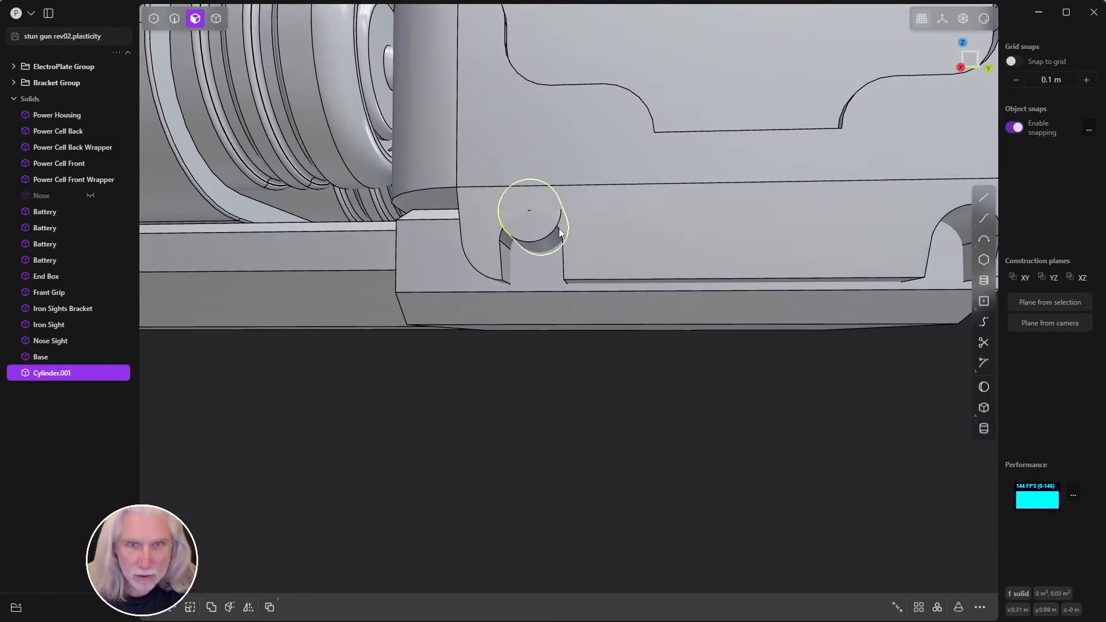
- Move the cylinder about 0.018 m along X and -0.0318 m along Z so it sits centred inside the notch
key("g")
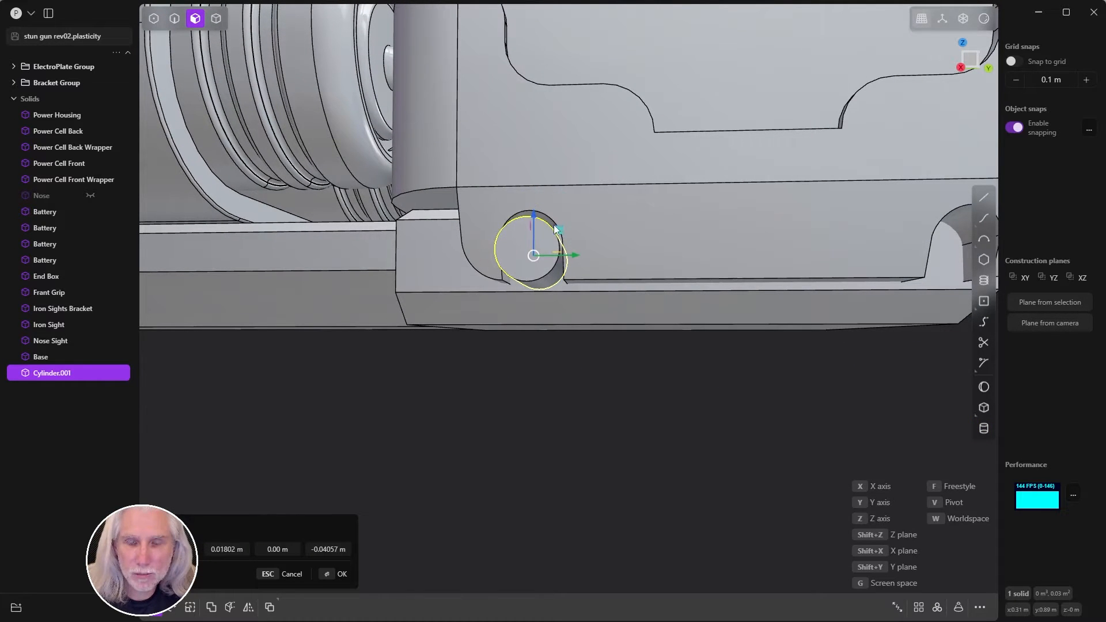
key("KP_3")
scroll(444, 201, "up", 4)
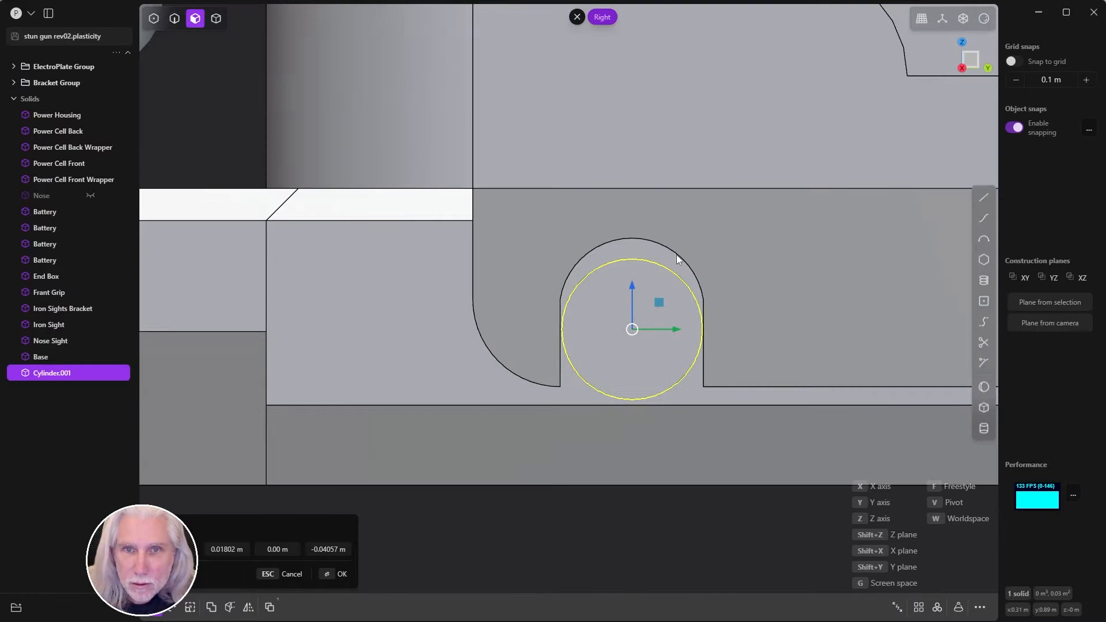
key("z")
scroll(743, 265, "up", 4)
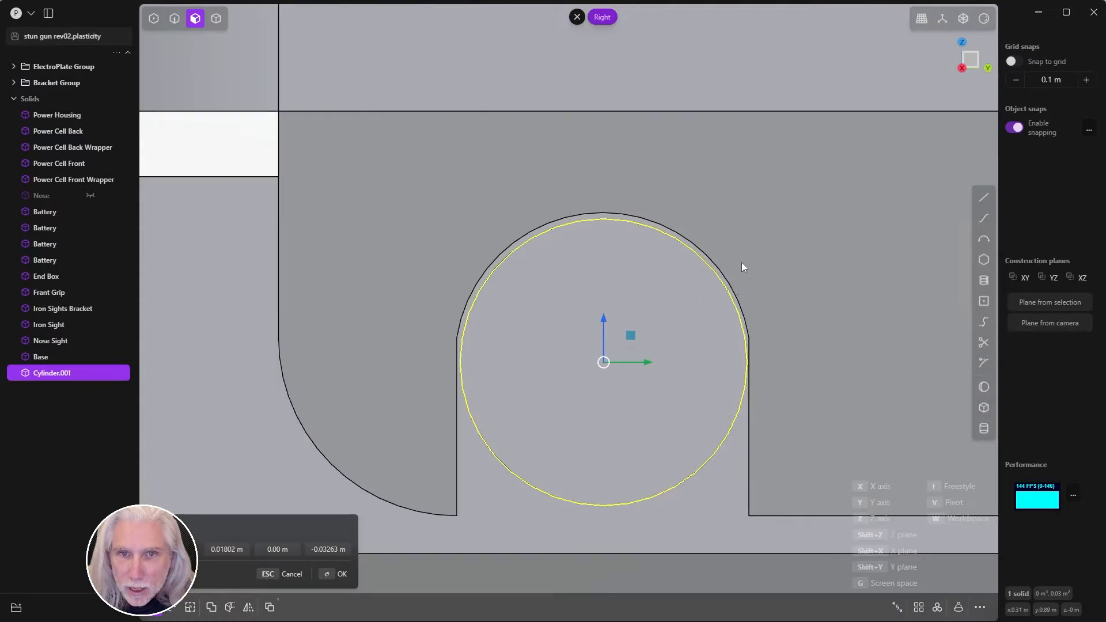
middle_click_drag(695, 257, 523, 210, "shift")
scroll(522, 270, "up", 1)
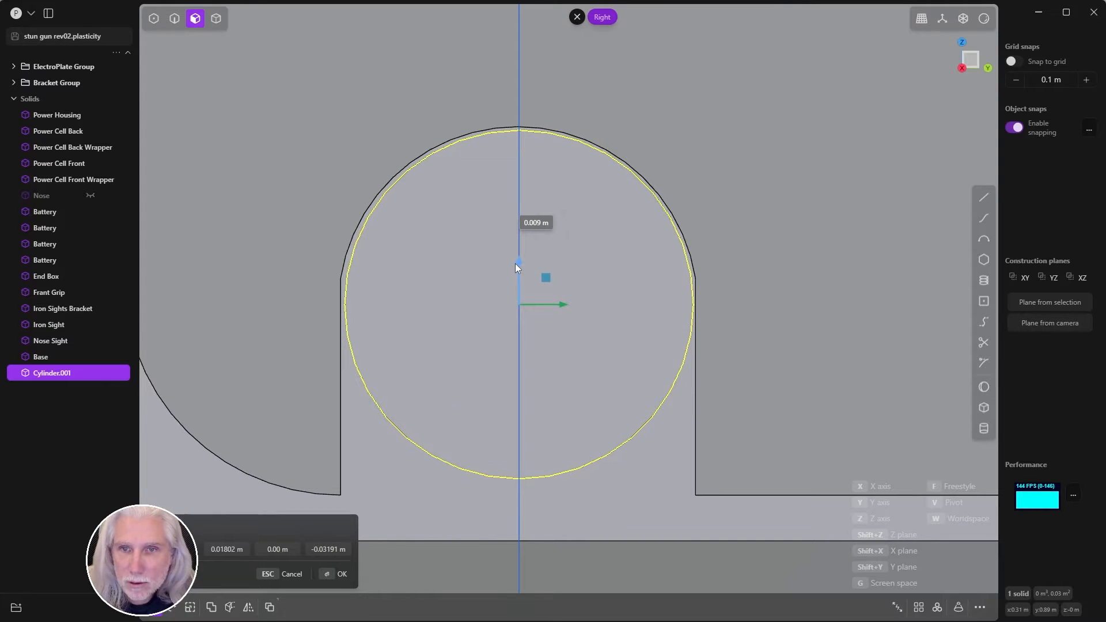
left_click(515, 264)
scroll(597, 230, "down", 1)
scroll(518, 259, "down", 2)
middle_click_drag(518, 259, 573, 302)
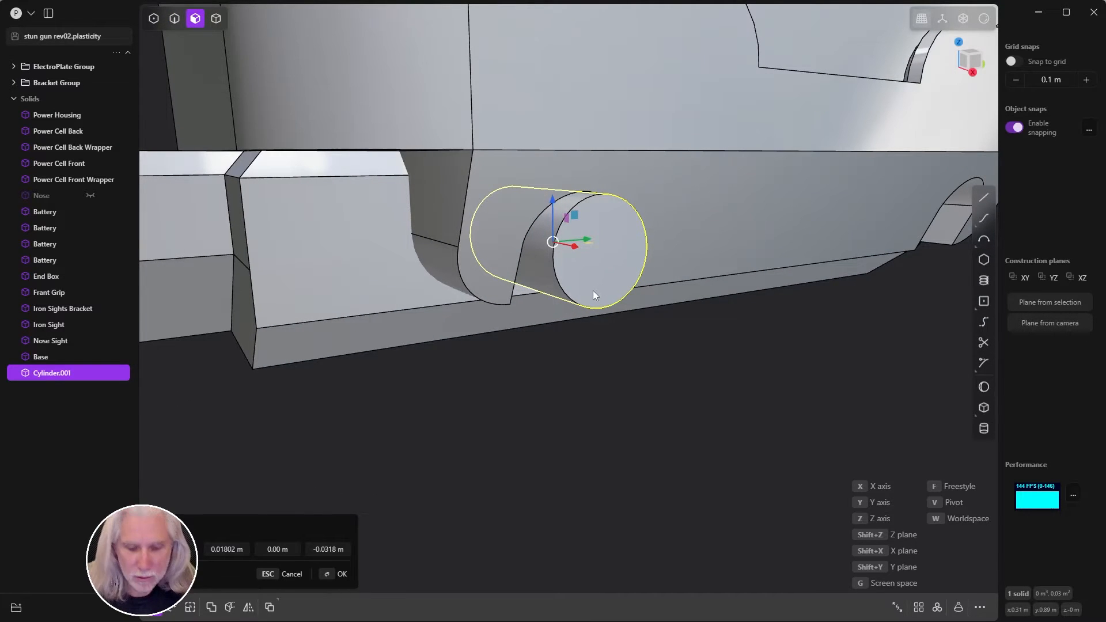
key("Return")
- Offset the cylinder's outer end face inward to recess it in the notch, and bevel its rim
left_click(605, 278)
middle_click_drag(589, 285, 720, 279)
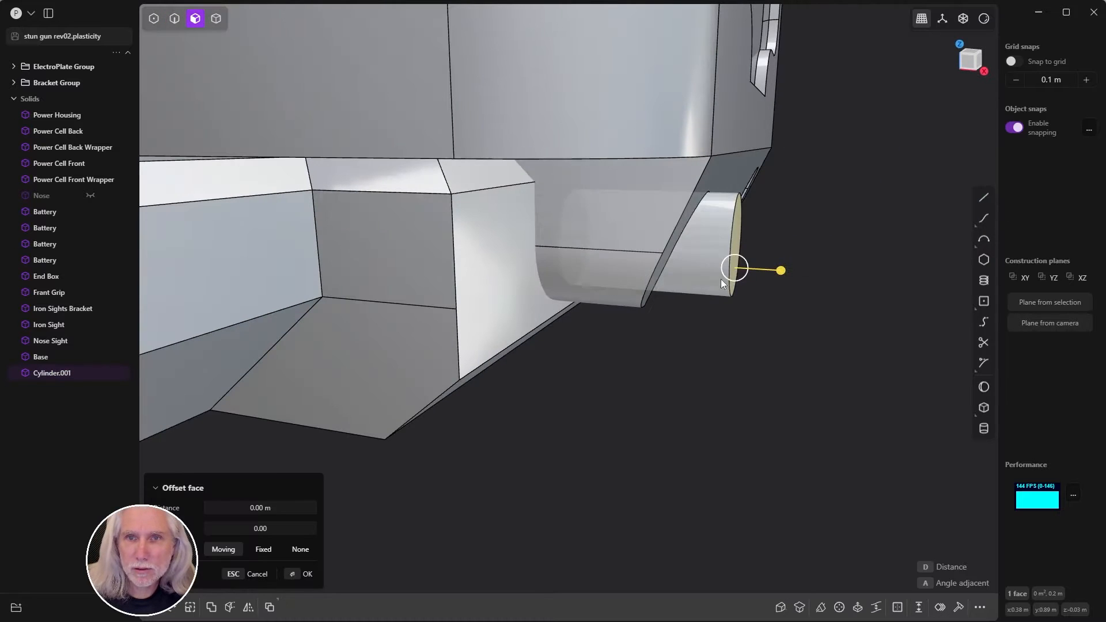
left_click_drag(779, 270, 726, 278)
middle_click_drag(725, 274, 627, 239)
left_click_drag(627, 238, 598, 233)
key("b")
key("Return")
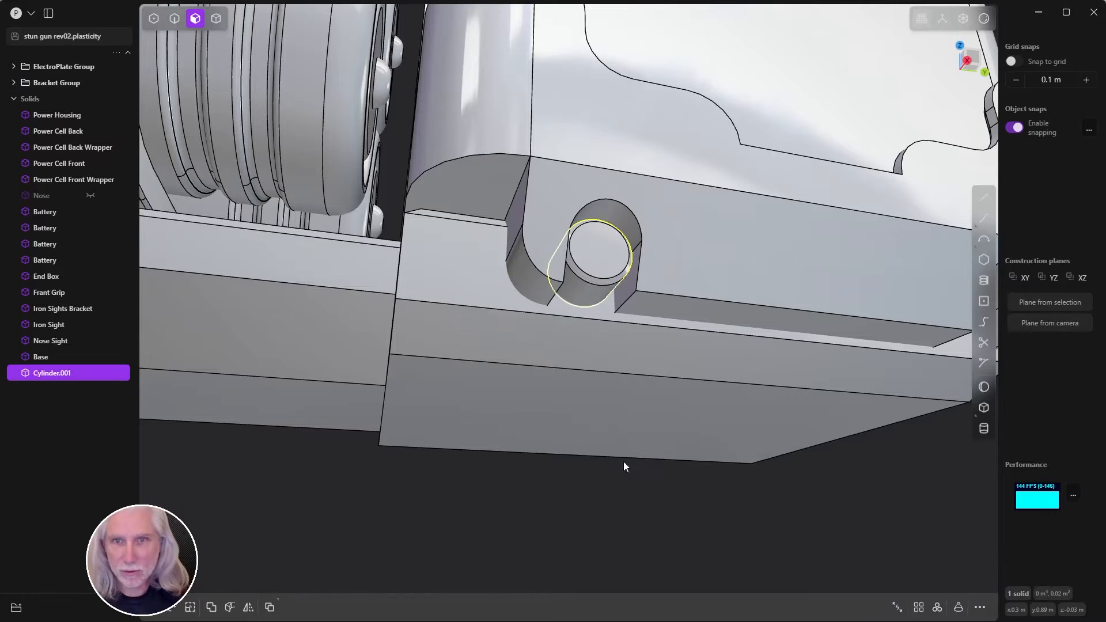
left_click(624, 462)
- In the right view, draw a regular hexagon centred on the cylinder's outer end face, with its vertices on the face's inner rim
key("KP_3")
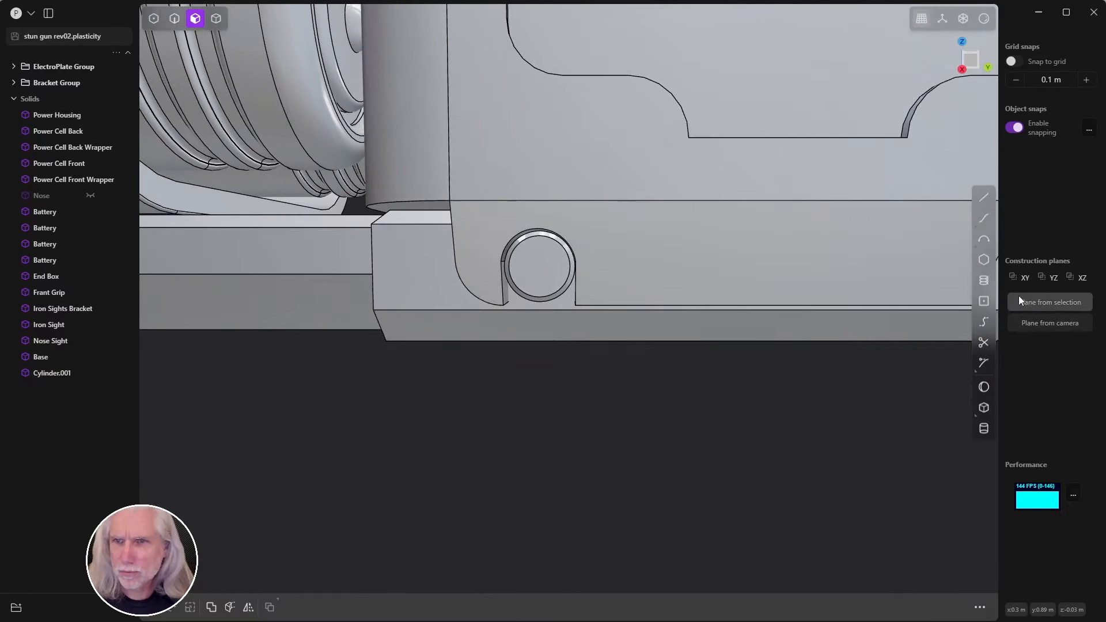
left_click(984, 260)
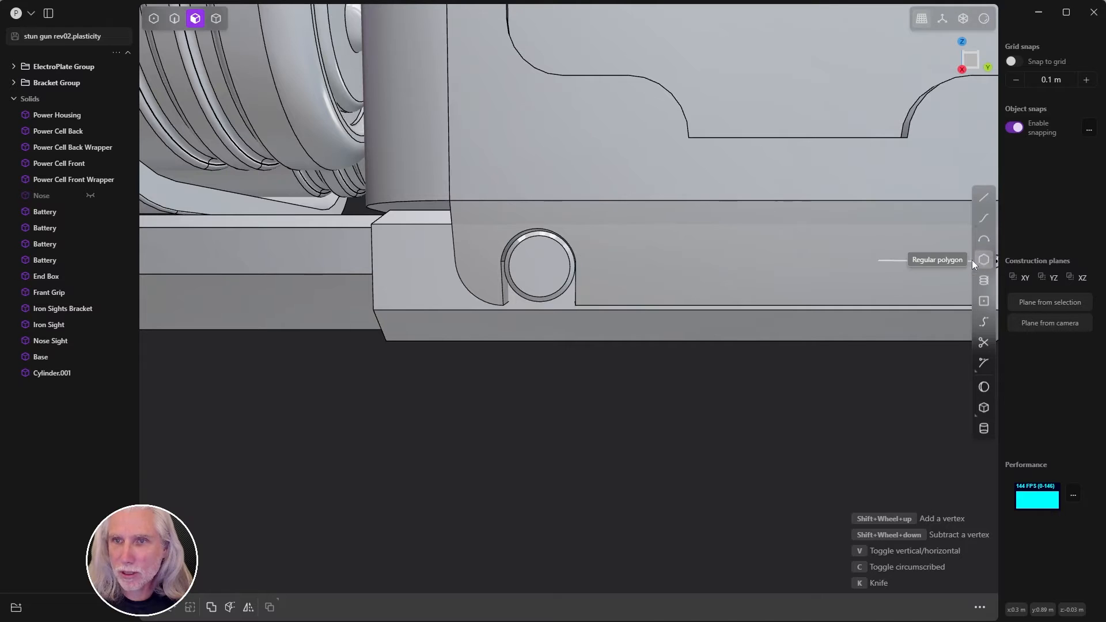
left_click(539, 267)
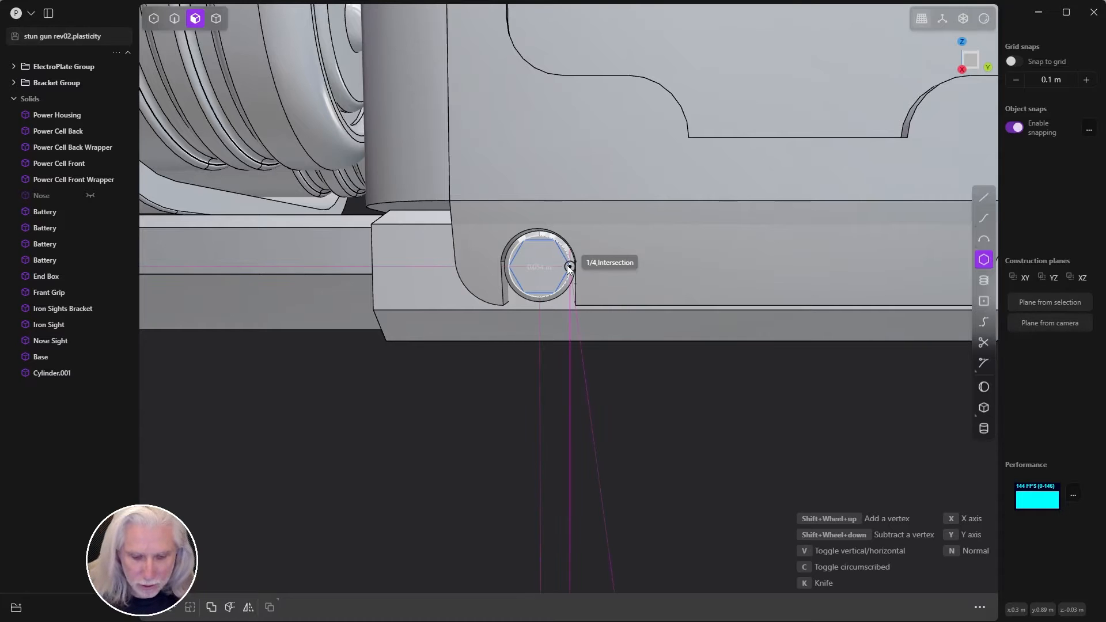
left_click(569, 269)
middle_click_drag(796, 306, 837, 328)
scroll(727, 298, "up", 5)
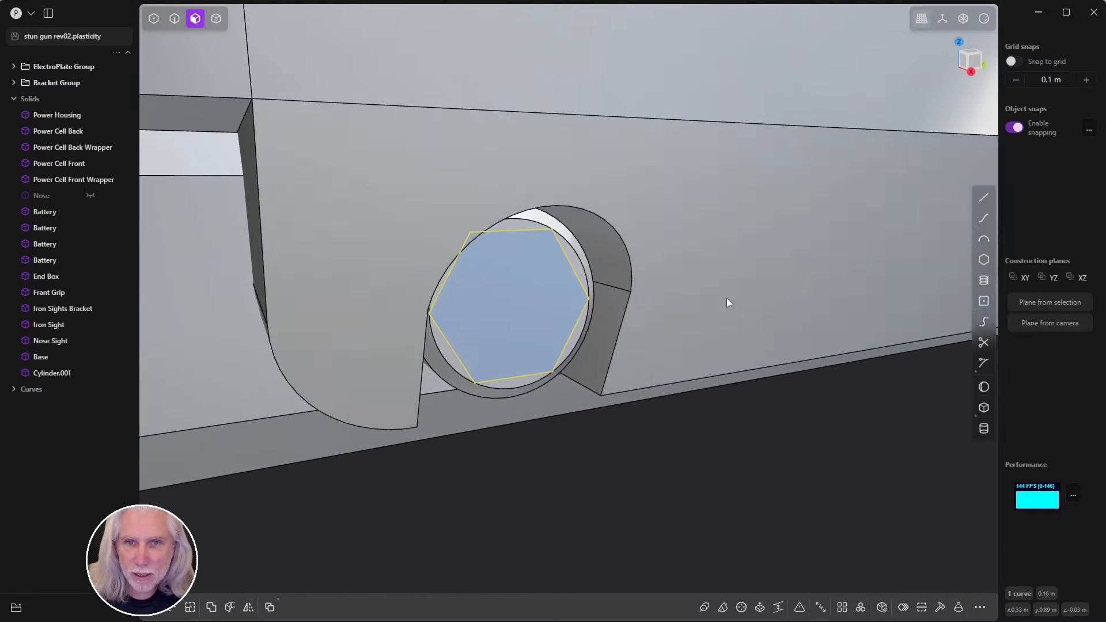
- Extrude the hexagon region outward from the cylinder's end face as a separate raised hex head
middle_click_drag(727, 298, 651, 413)
key("4")
key("e")
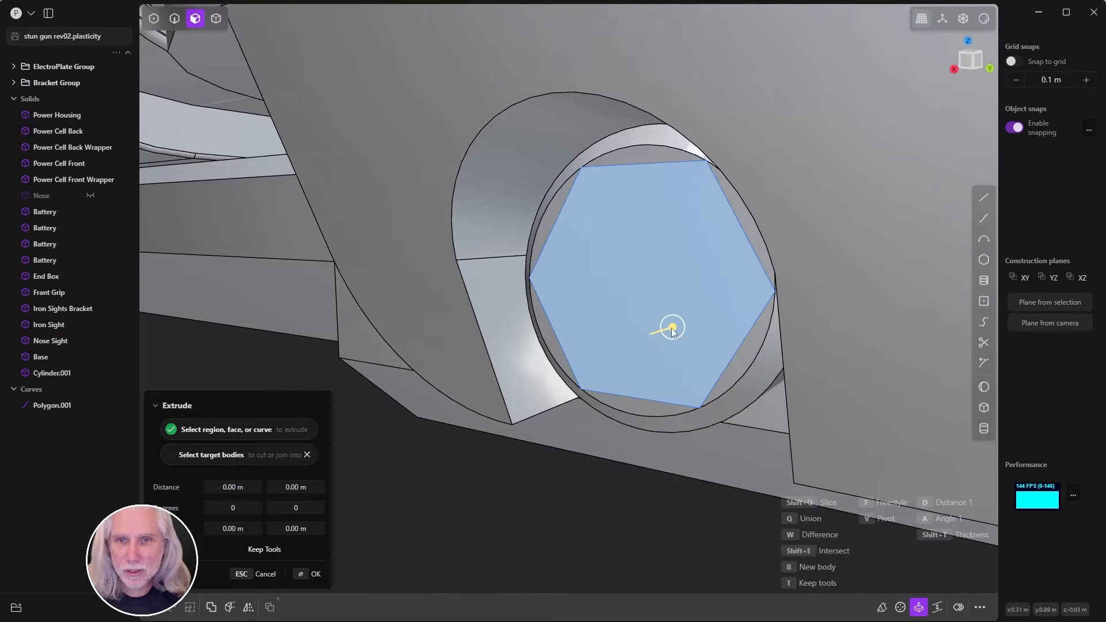
scroll(639, 334, "down", 3)
middle_click_drag(621, 395, 561, 408)
key("Return")
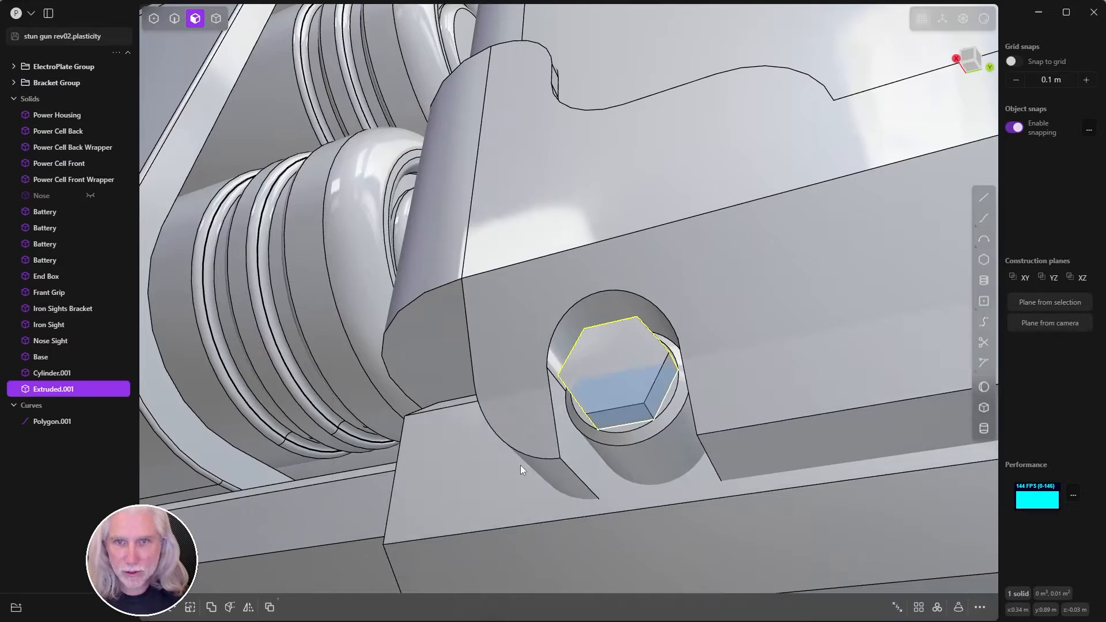
- Offset the hex head's outer face inward by about 0.0091 m and push the inner hexagon in to form a recessed socket
middle_click_drag(520, 465, 702, 311)
left_click(610, 350)
middle_click_drag(645, 350, 682, 334)
scroll(682, 334, "up", 2)
key("o")
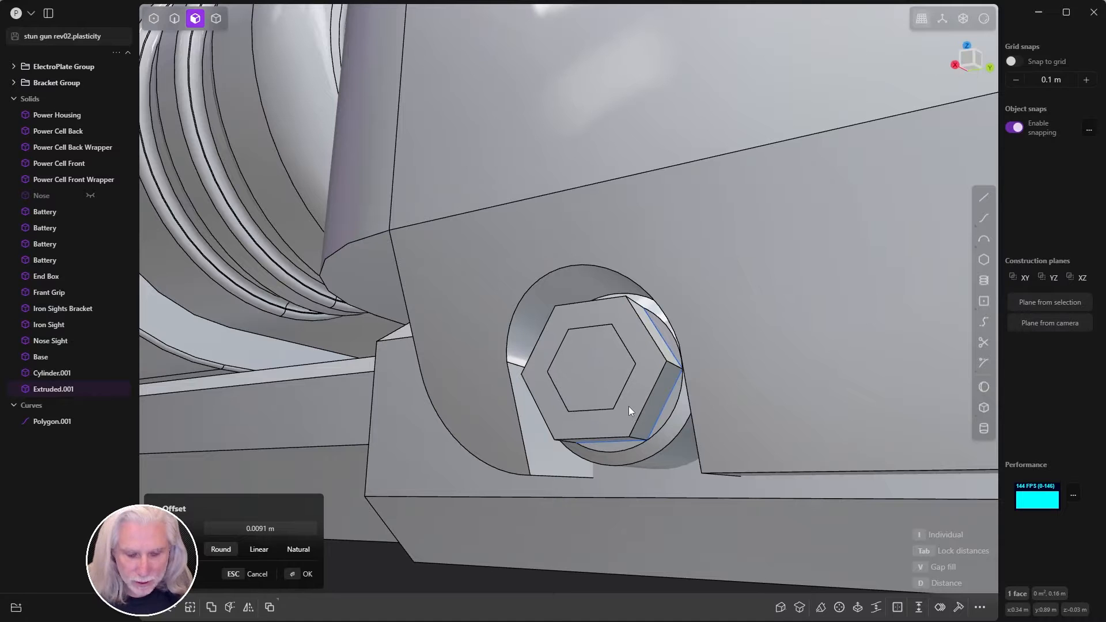
left_click(627, 406)
left_click_drag(575, 355, 520, 429)
left_click(395, 581)
scroll(625, 321, "down", 3)
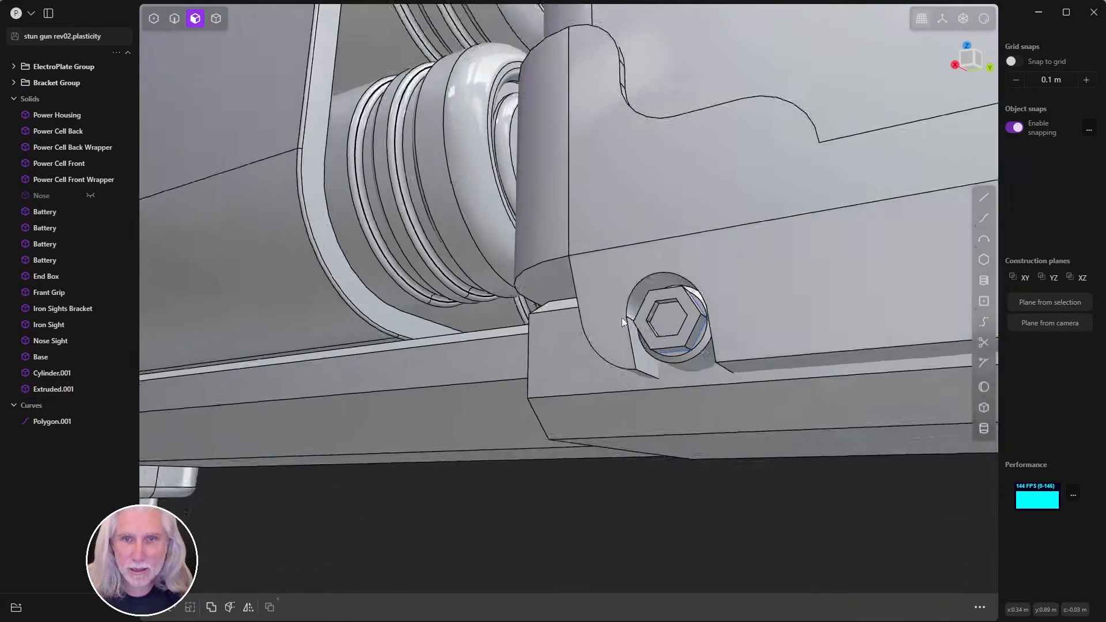
- Union the hex head with the cylinder to form one bolt solid, and delete the leftover hexagon curve
middle_click_drag(624, 320, 720, 306)
left_click(56, 374)
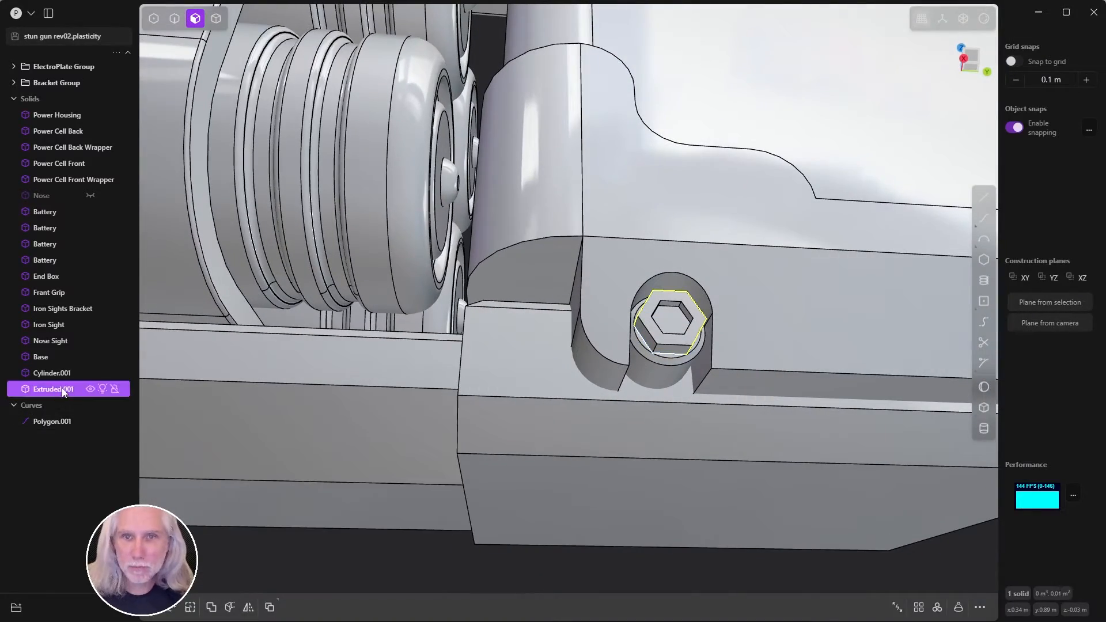
left_click(53, 389, "shift")
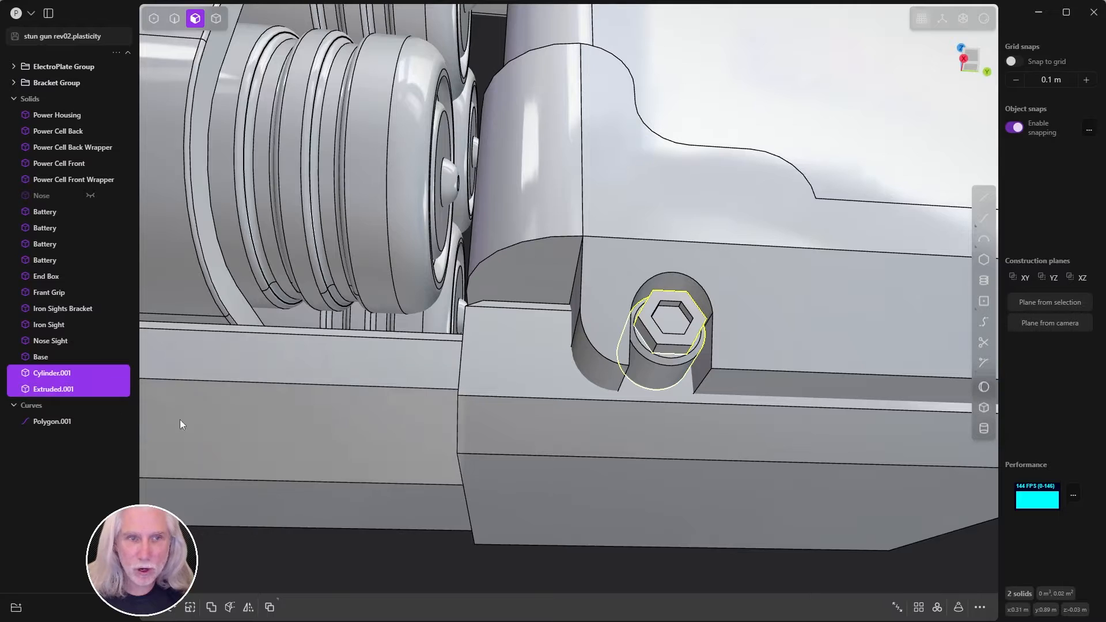
key("shift+b")
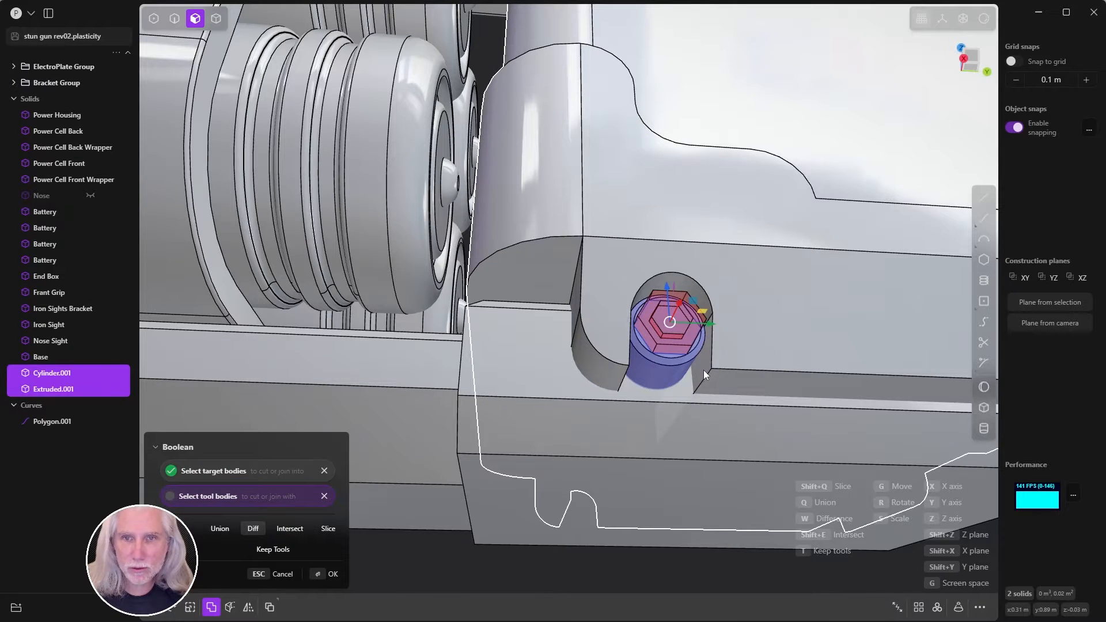
left_click(330, 575)
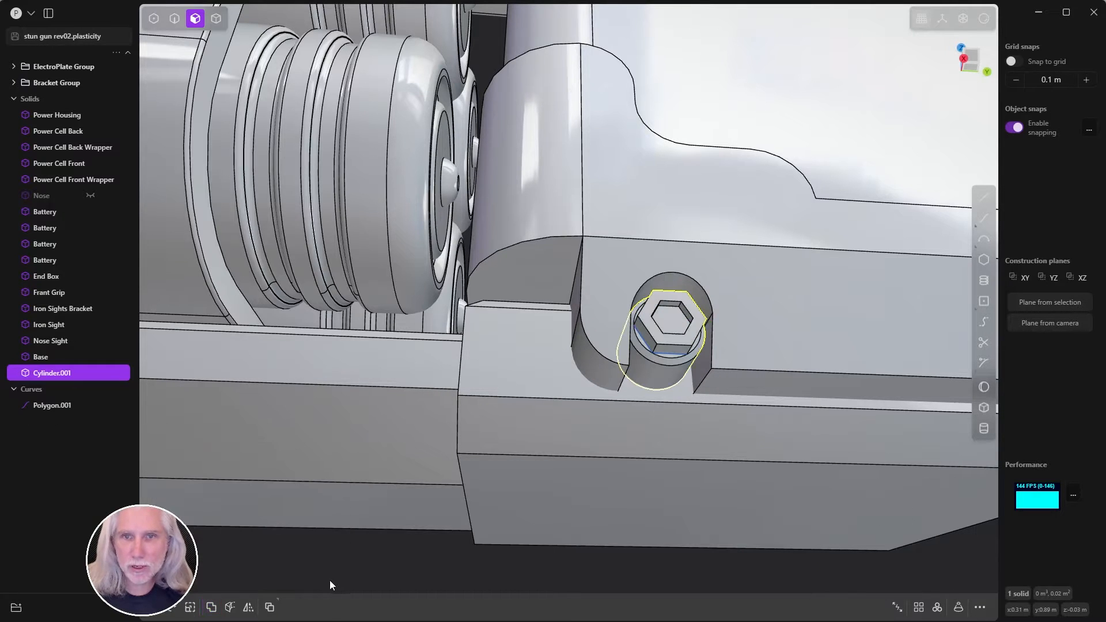
left_click(44, 407)
key("Delete")
- Duplicate the finished bolt solid in place
middle_click_drag(575, 344, 540, 351)
middle_click_drag(582, 398, 559, 355)
key("4")
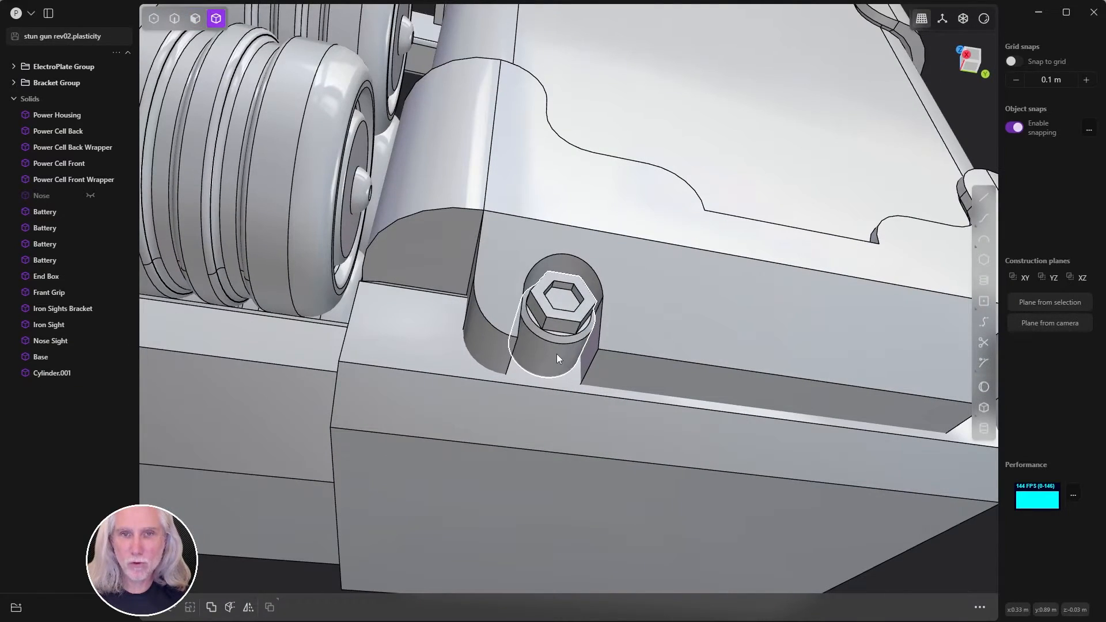
left_click(556, 354)
middle_click_drag(699, 296, 735, 280)
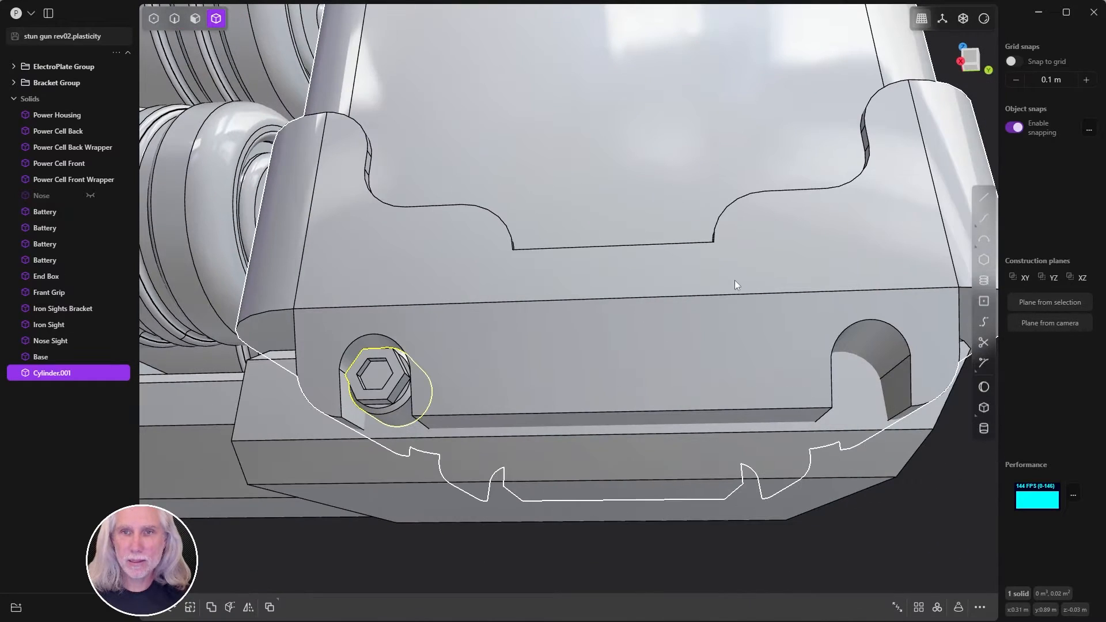
key("ctrl+d")
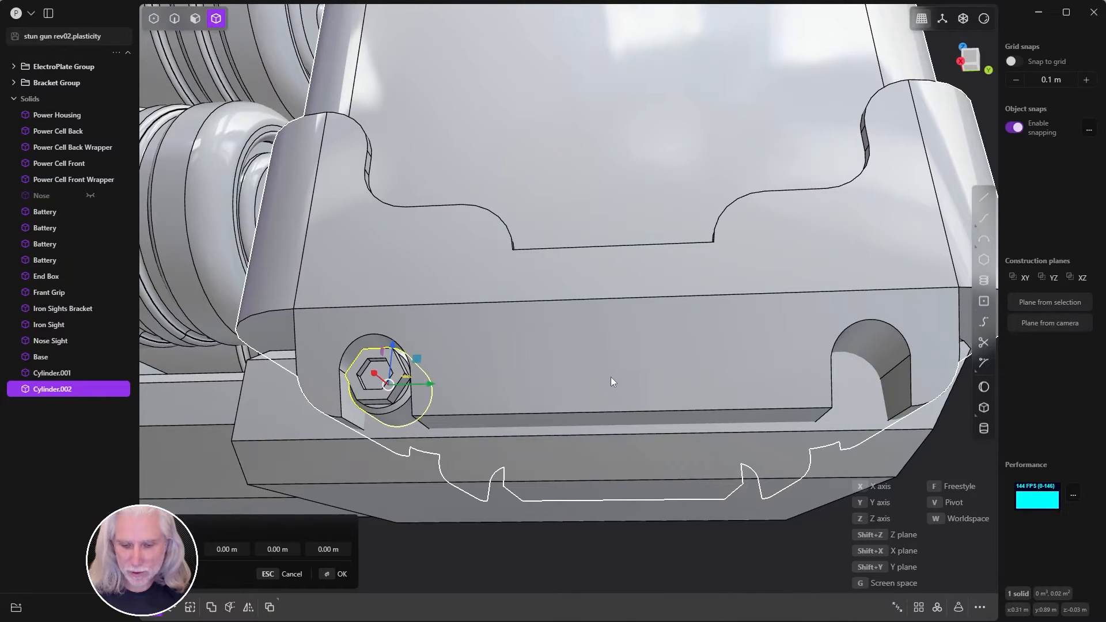
key("Return")
- In the right view, move the duplicate bolt about 0.421 m along Y so it sits centred in the end box's outer lower notch
key("KP_3")
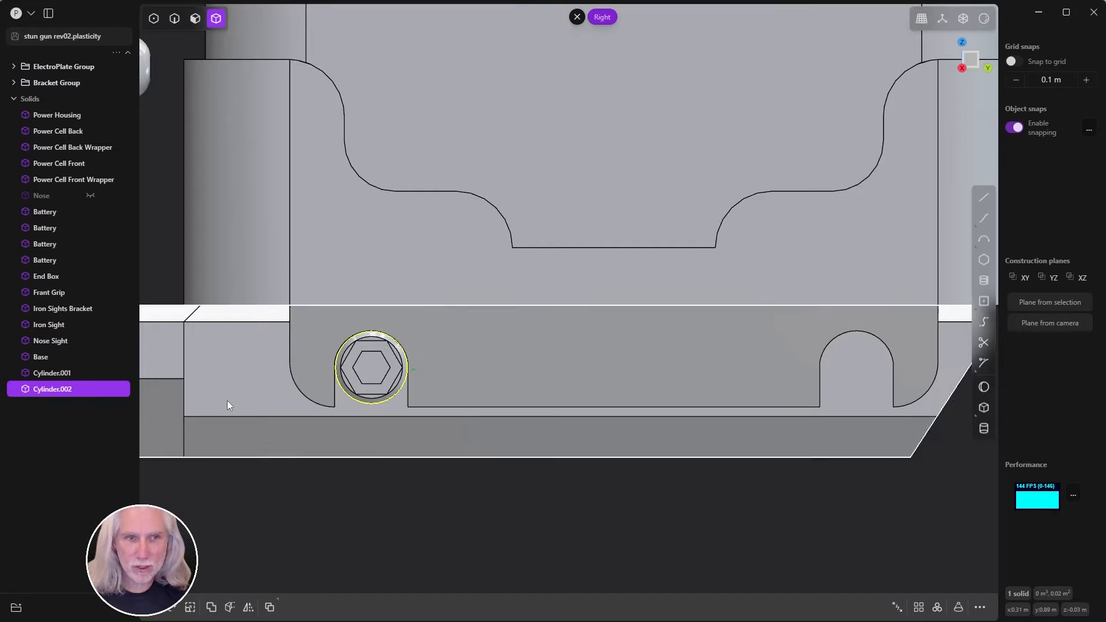
key("g")
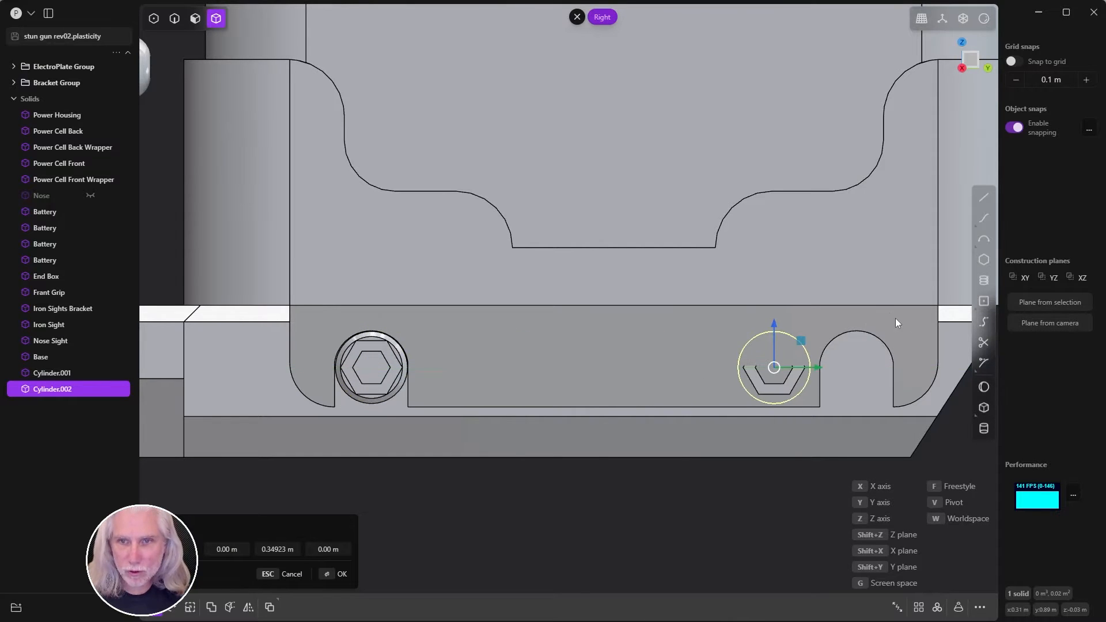
scroll(895, 318, "up", 5)
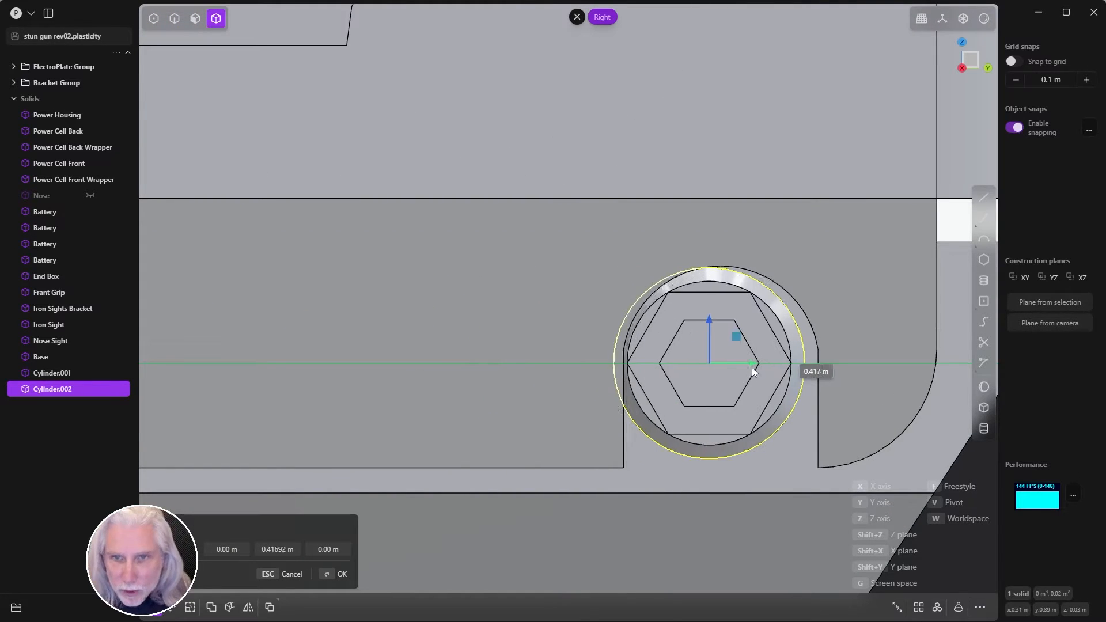
scroll(808, 323, "up", 3)
scroll(809, 323, "down", 1)
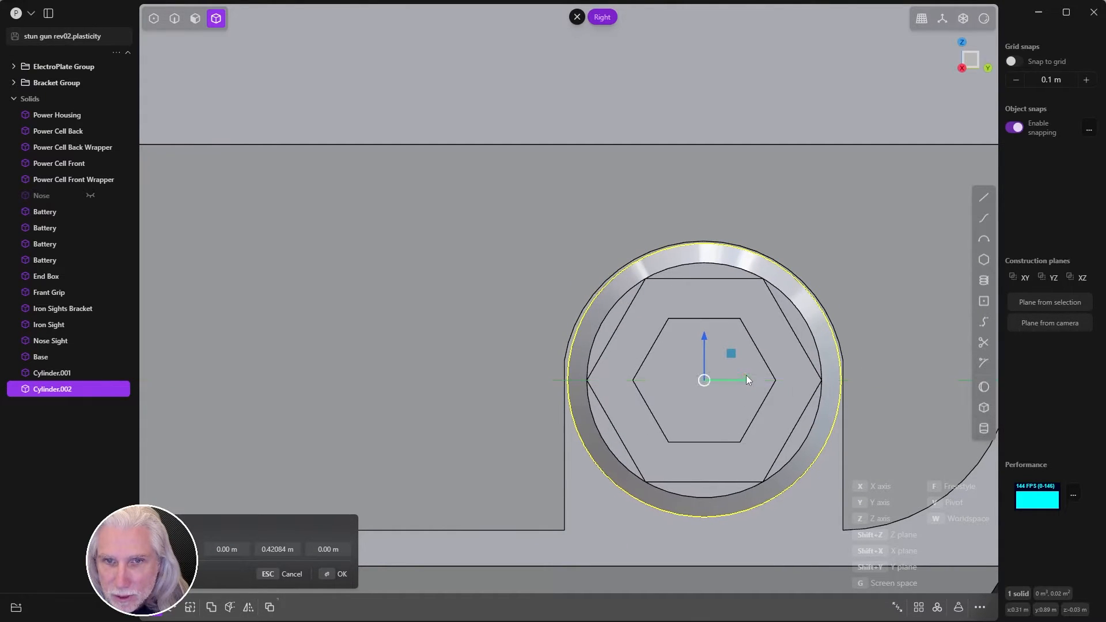
scroll(800, 325, "up", 3)
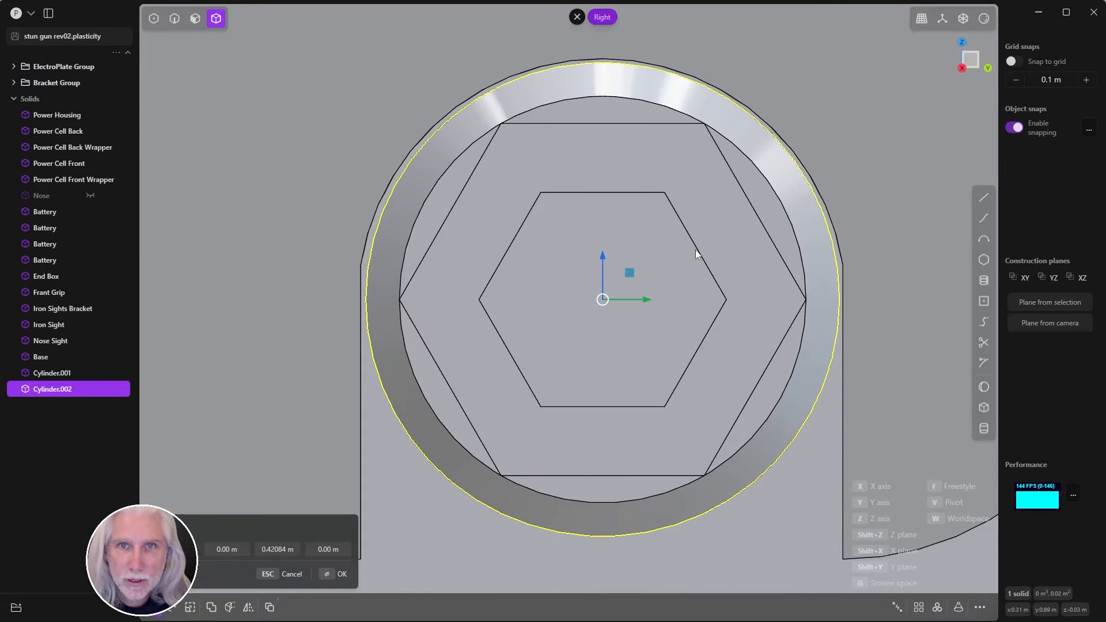
scroll(696, 252, "down", 5)
left_click(559, 314)
- Mirror both bolts across the X axis into the notches on the end box's opposite side
scroll(783, 219, "down", 5)
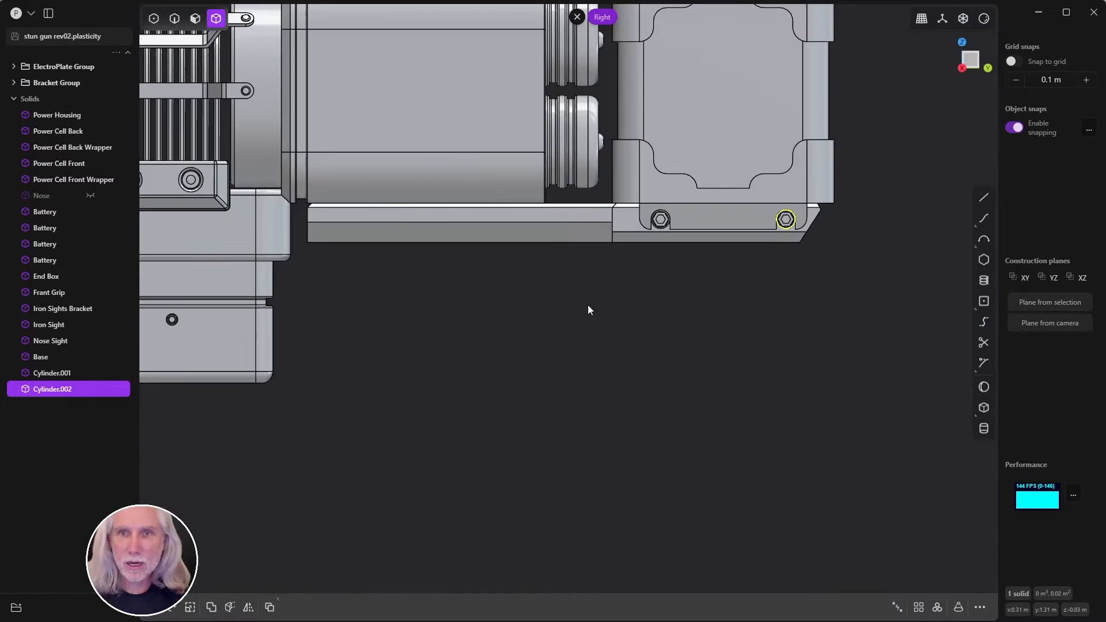
middle_click_drag(587, 305, 624, 271)
left_click(636, 254, "shift")
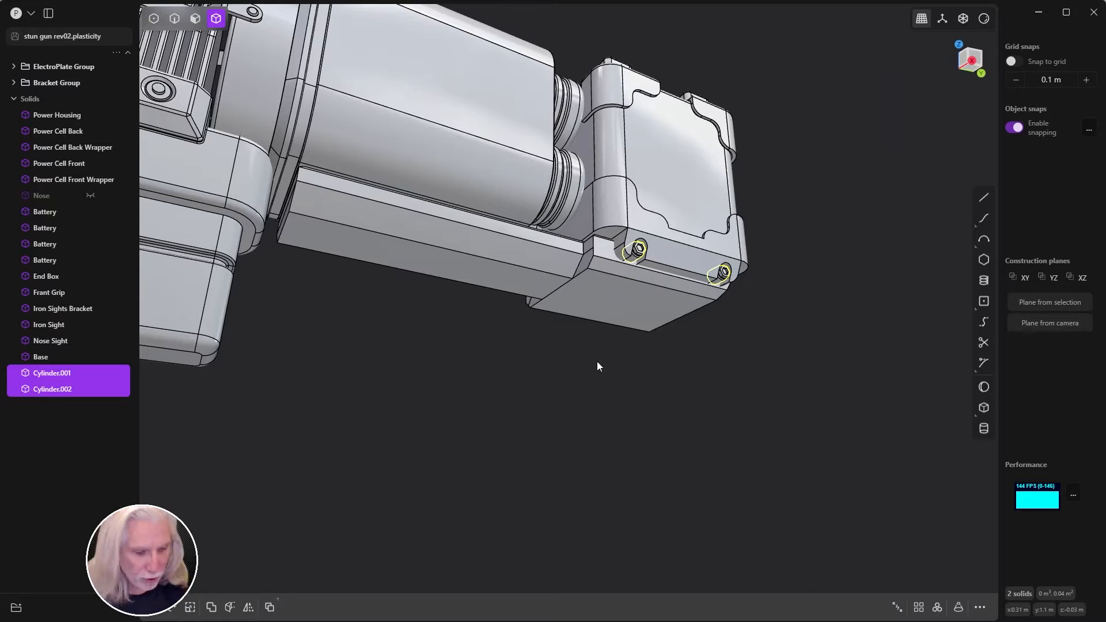
key("alt+x")
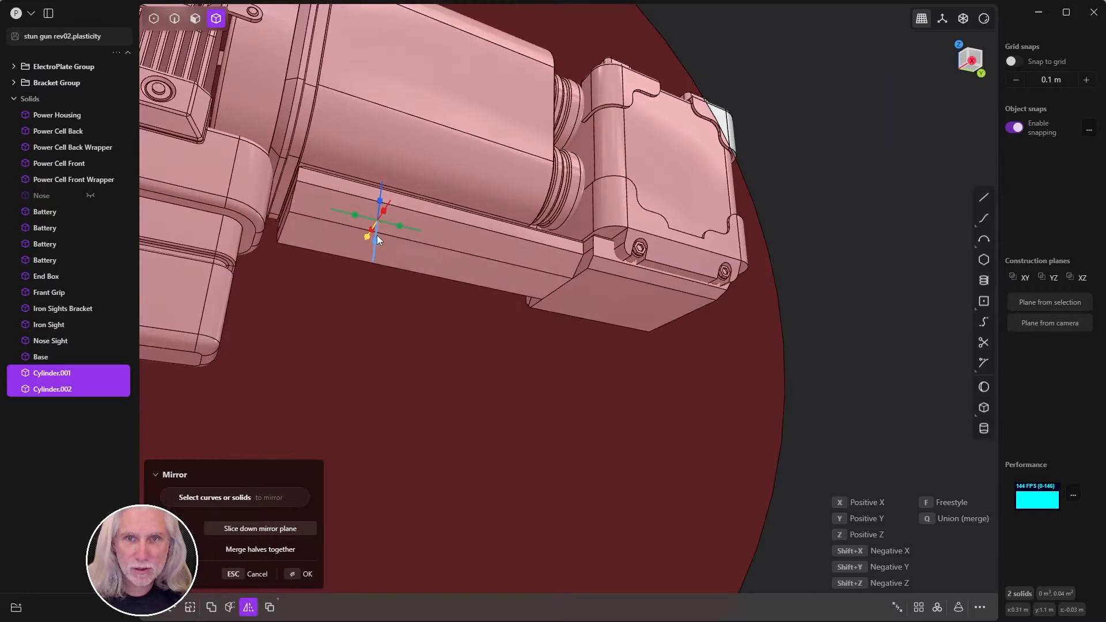
middle_click_drag(376, 236, 309, 285)
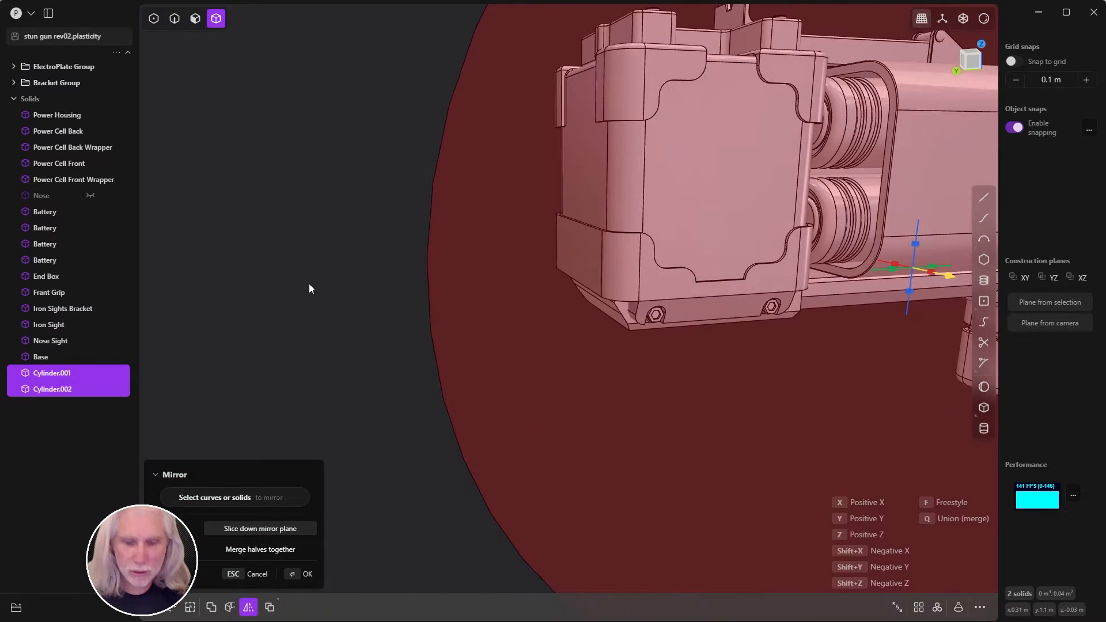
key("Return")
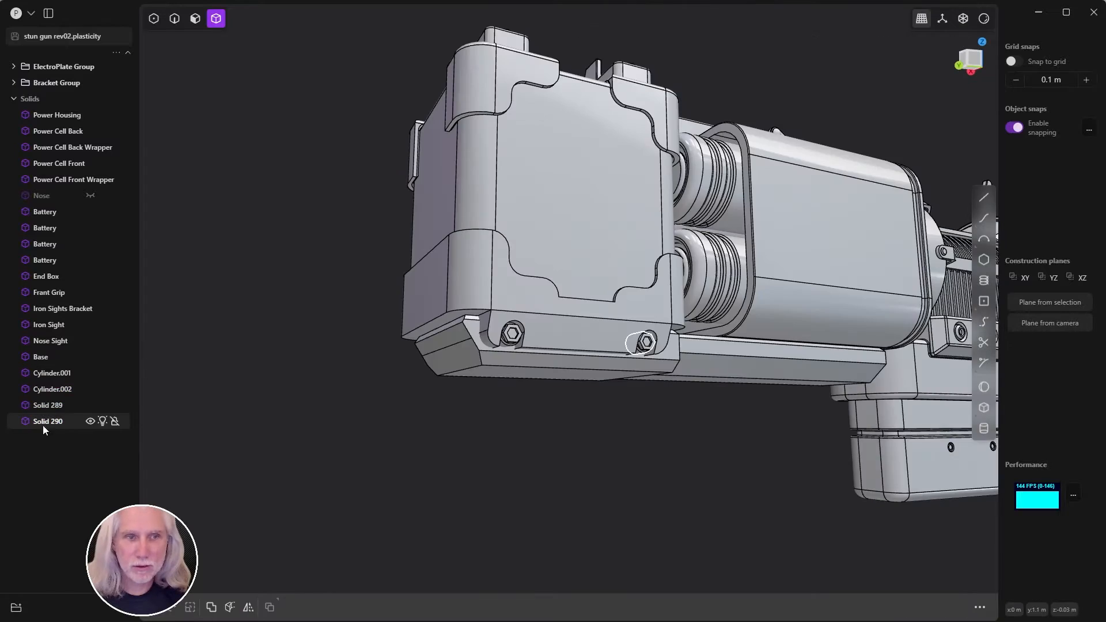
- Union all four bolts with the underside base into a single solid
left_click(43, 424)
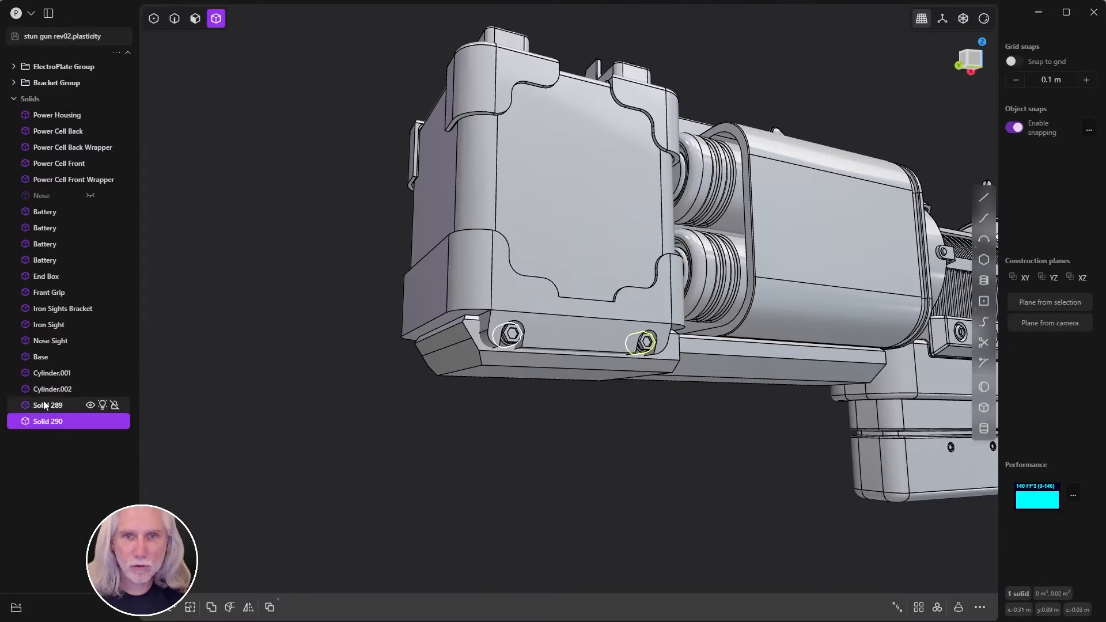
left_click(47, 375, "shift")
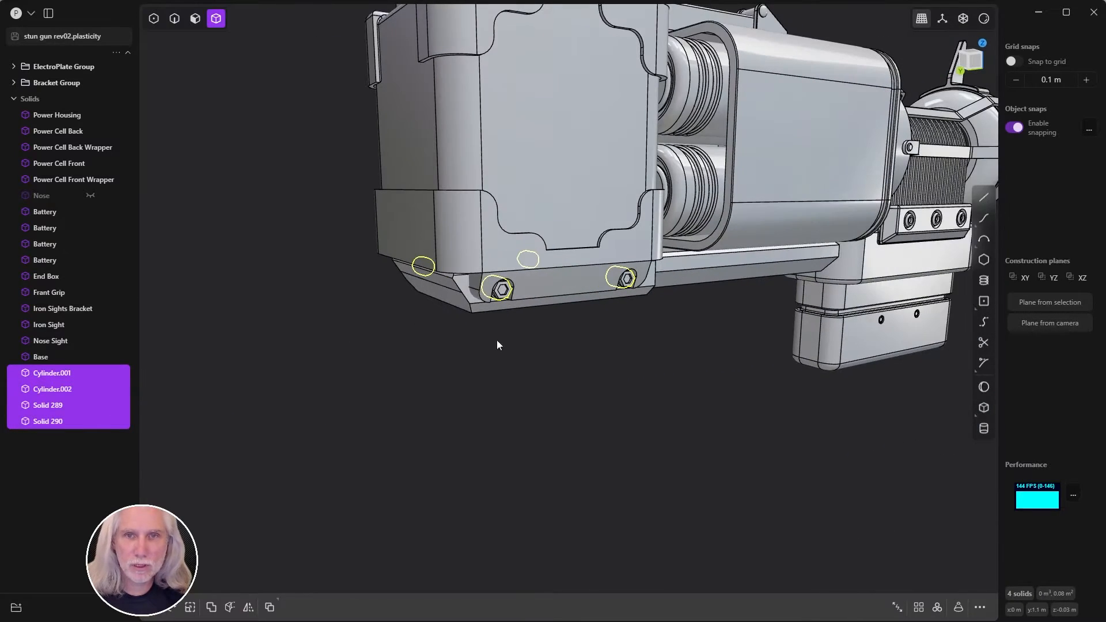
left_click(703, 276, "shift")
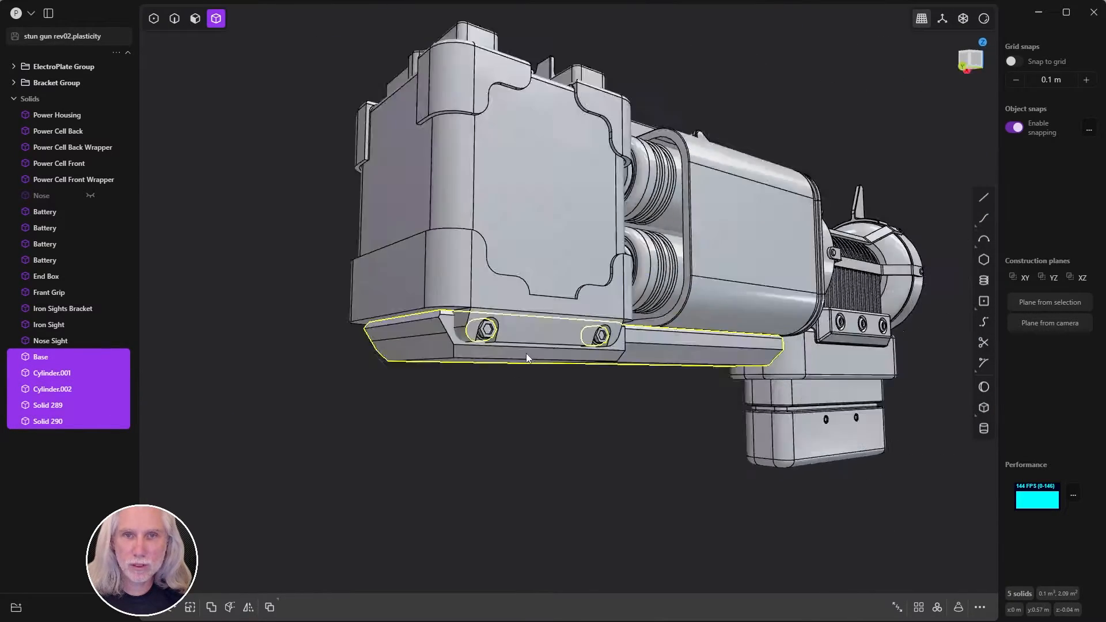
middle_click_drag(526, 354, 513, 406)
key("q")
key("q")
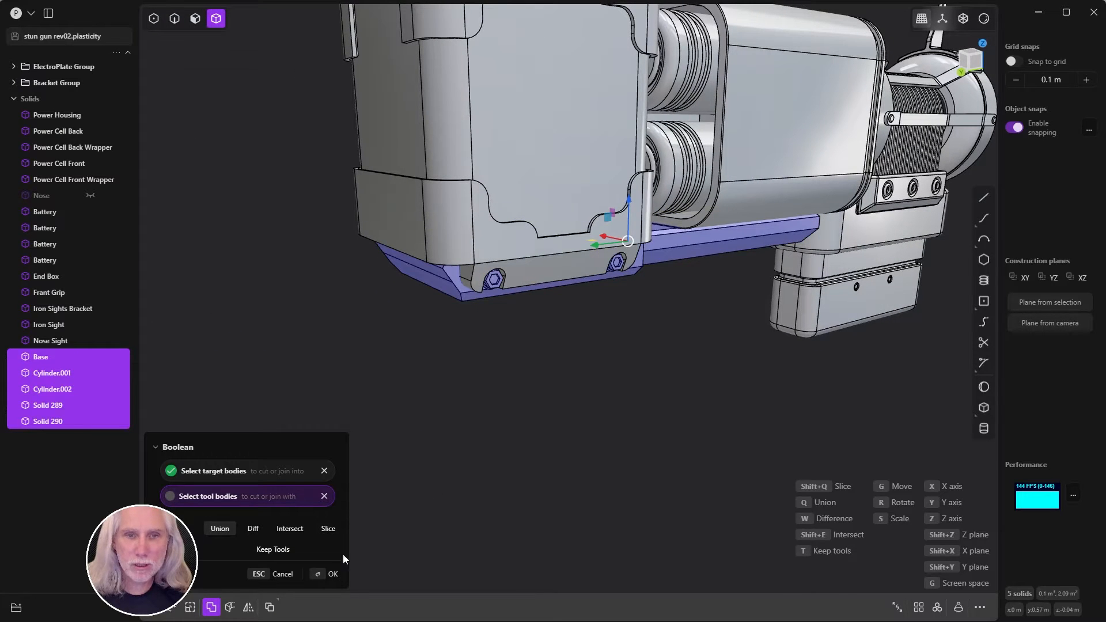
left_click(332, 575)
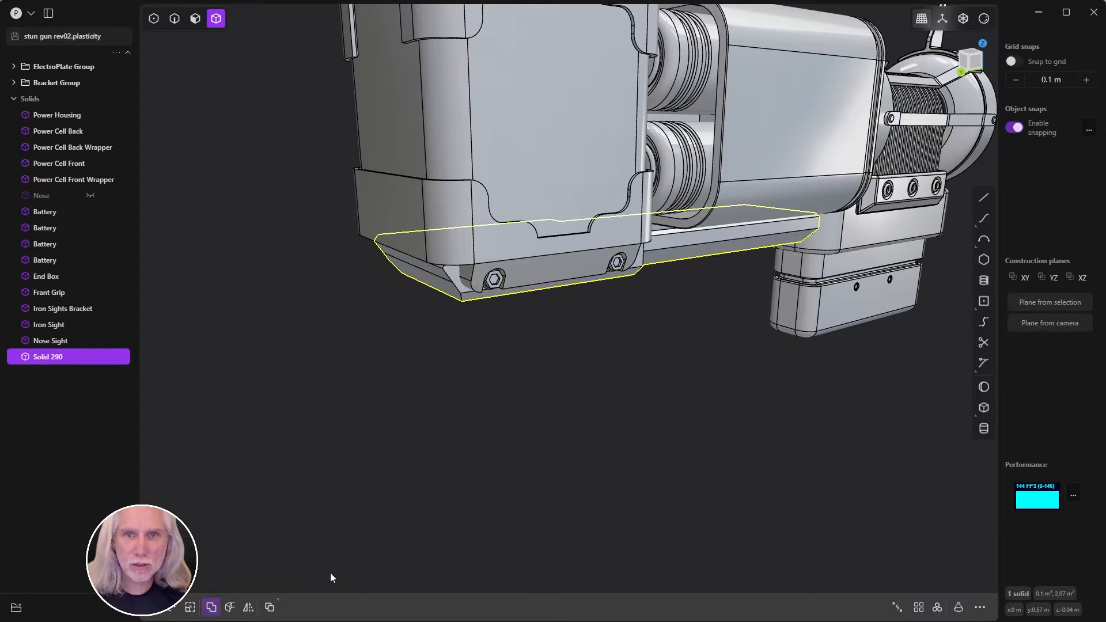
- Rename the combined solid as Base and clear the selection
left_click(44, 359)
double_click(48, 358)
type("Base")
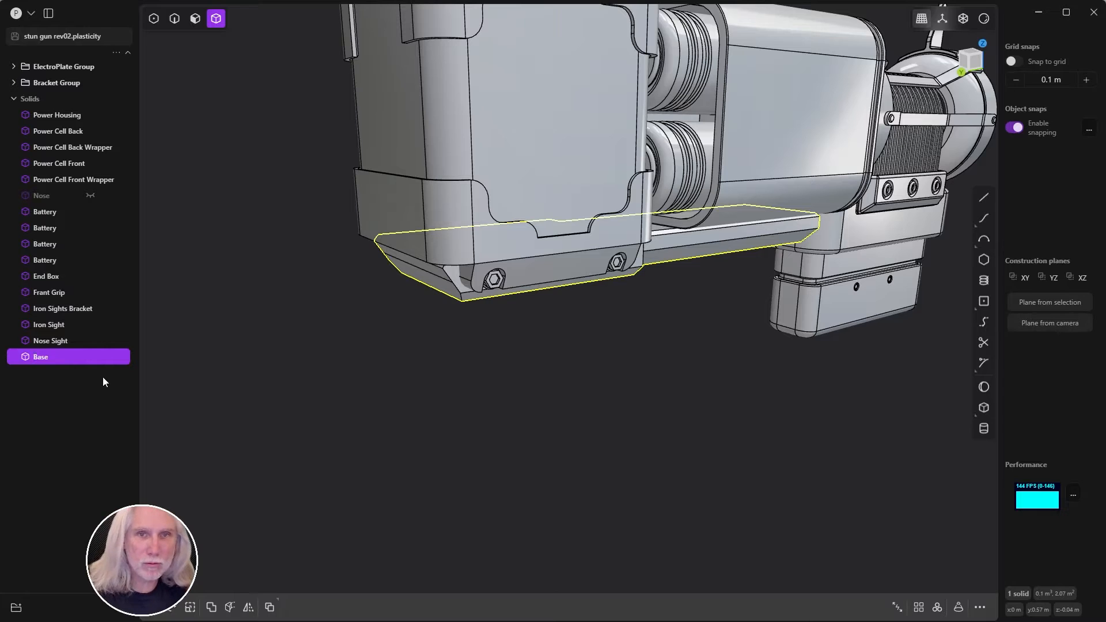
key("Return")
left_click(493, 389)
- Isolate the base to inspect its joined bolts, restore the full model, and examine the end box and base from below
left_click(432, 278)
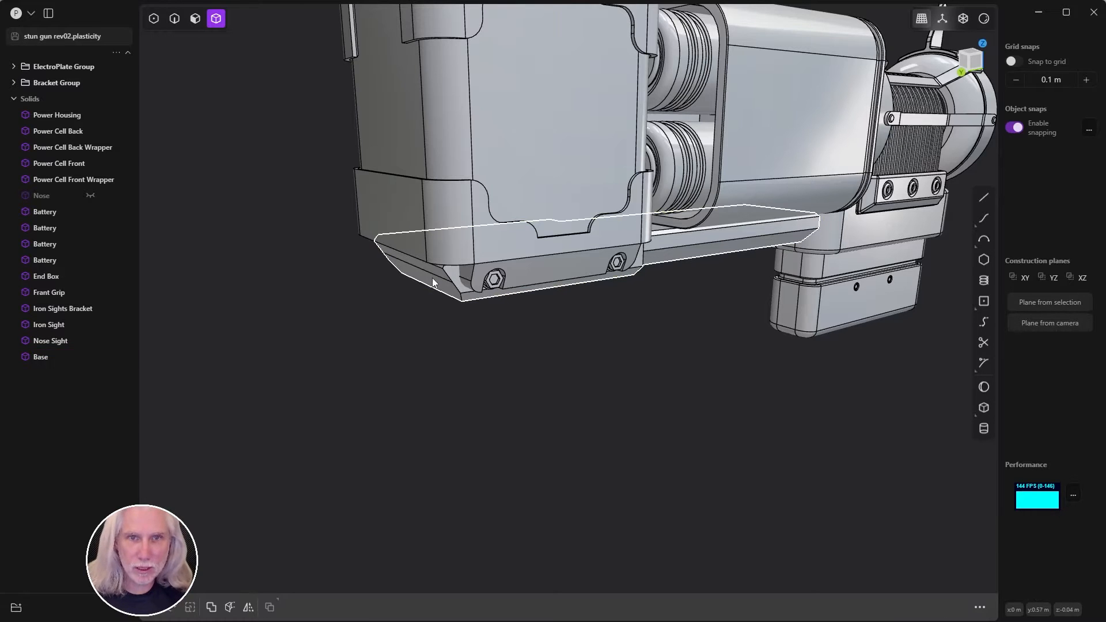
key("slash")
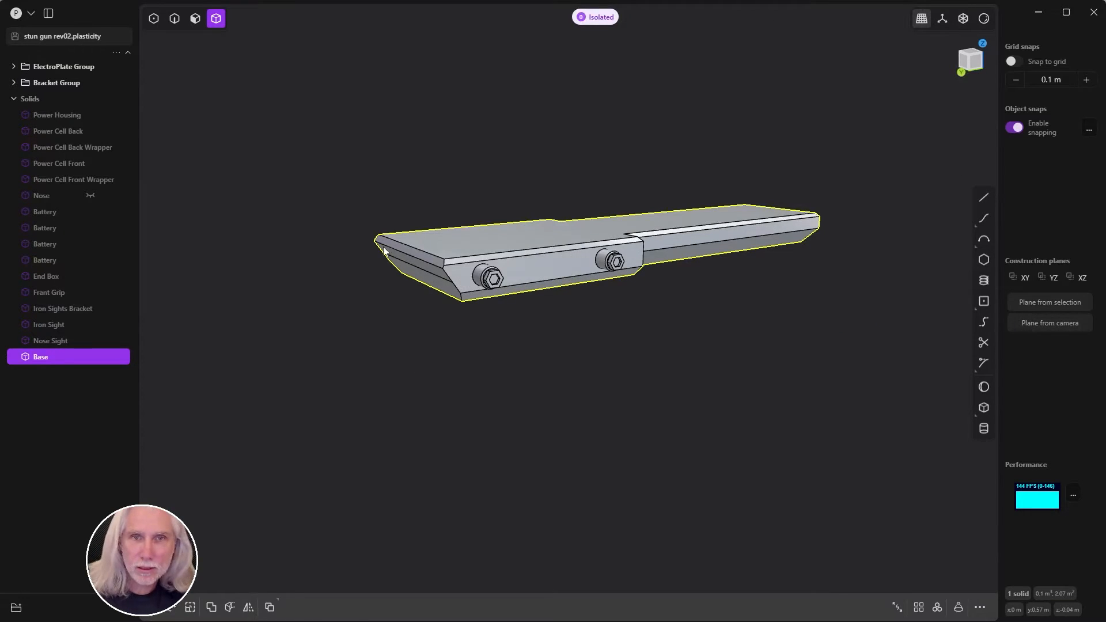
middle_click_drag(415, 365, 394, 285)
key("slash")
middle_click_drag(482, 370, 468, 335, "shift")
left_click(450, 288)
key("period")
middle_click_drag(350, 338, 493, 295)
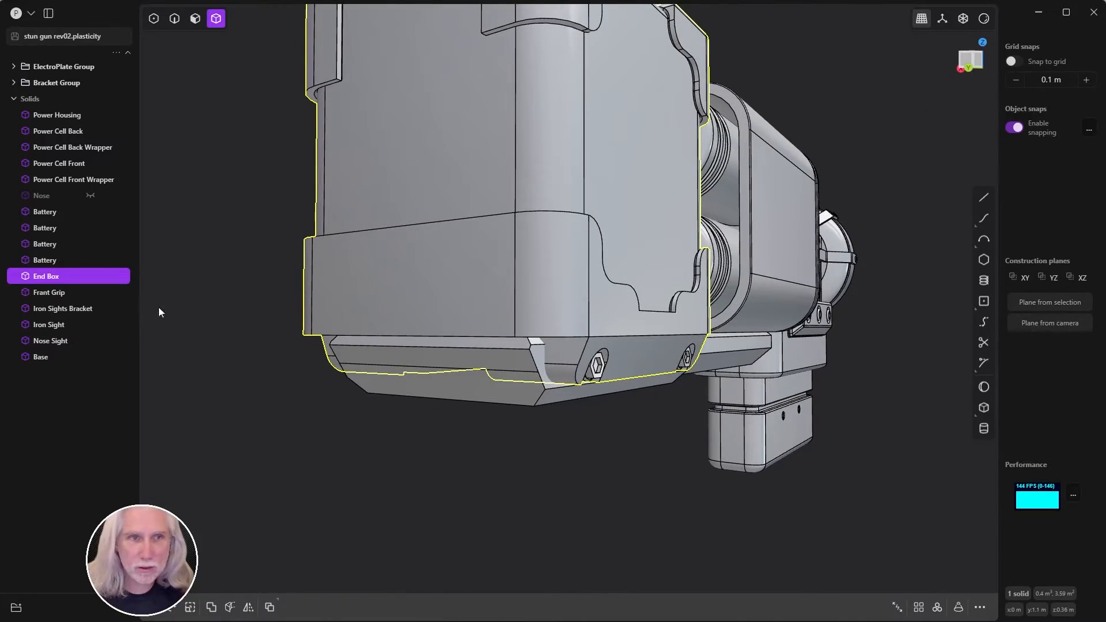
left_click(312, 492)
middle_click_drag(312, 492, 312, 396)
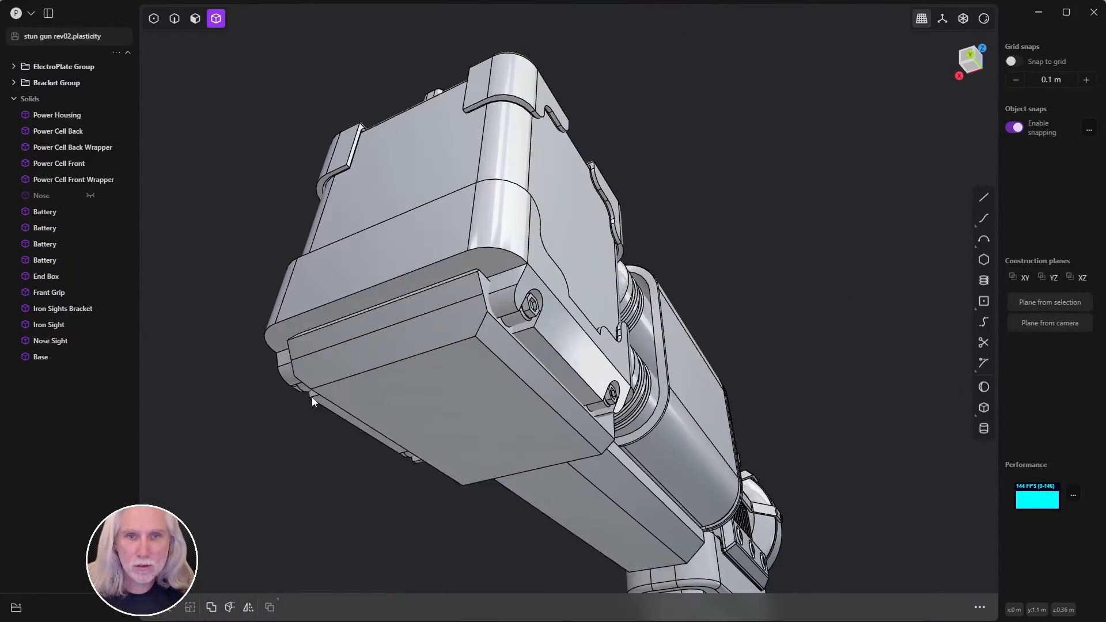
- Isolate the end box to expose the inner faces of its notched lower rails
left_click(404, 355)
middle_click_drag(427, 357, 415, 396)
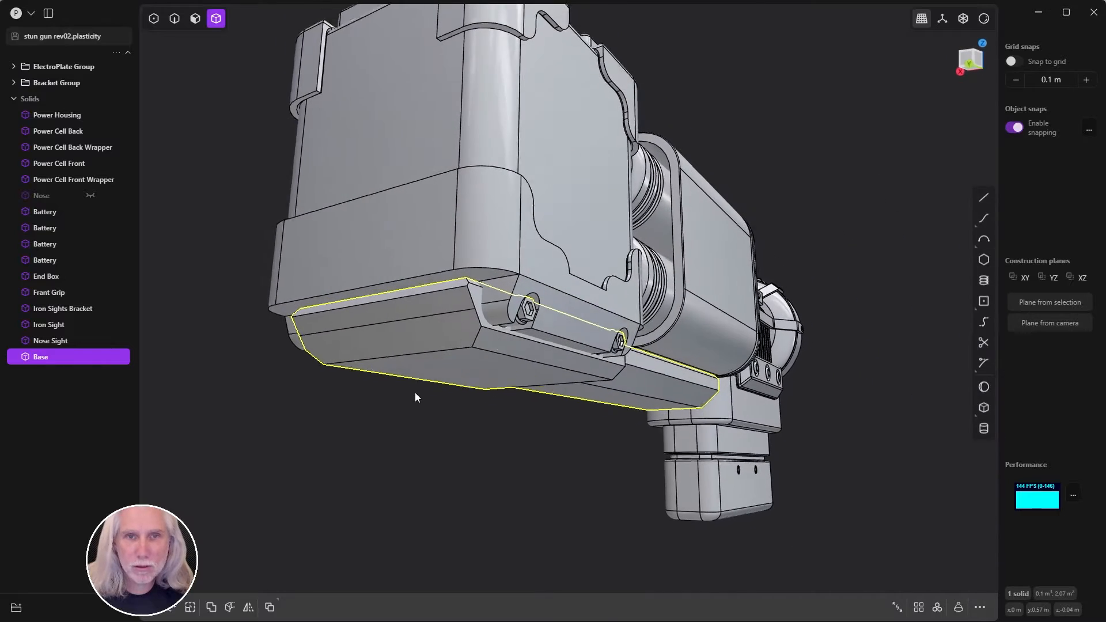
left_click(406, 255)
middle_click_drag(329, 394, 455, 423)
key("period")
scroll(426, 365, "up", 4)
- Offset the inner faces of the end box's two lower rails by about -0.15 m, back to the sides of the base
key("3")
left_click(464, 468)
middle_click_drag(469, 463, 567, 403)
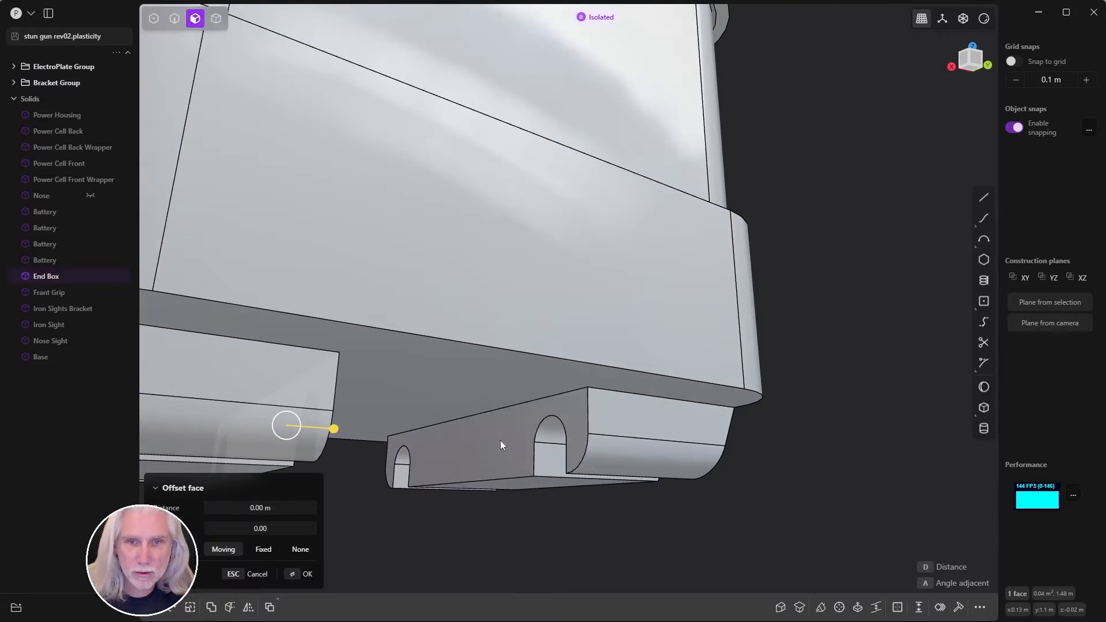
left_click(489, 449, "shift")
middle_click_drag(489, 451, 676, 382)
key("/")
scroll(676, 383, "up", 3)
left_click_drag(644, 390, 763, 386)
scroll(789, 373, "up", 3)
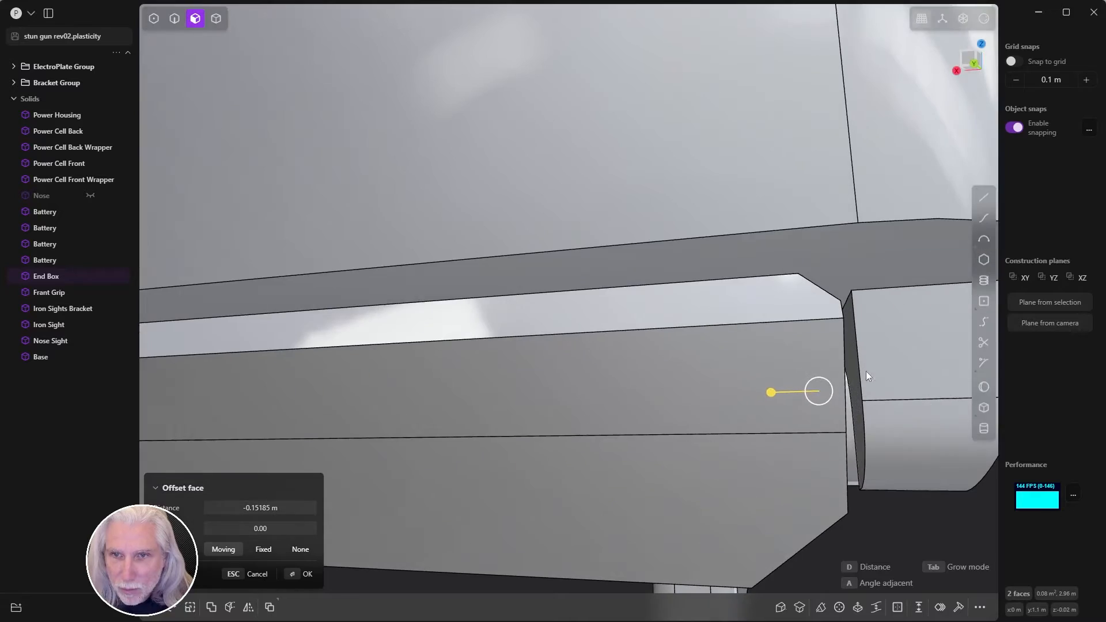
middle_click_drag(865, 373, 627, 381, "shift")
left_click_drag(710, 393, 701, 391)
middle_click_drag(736, 369, 657, 369)
left_click(298, 582)
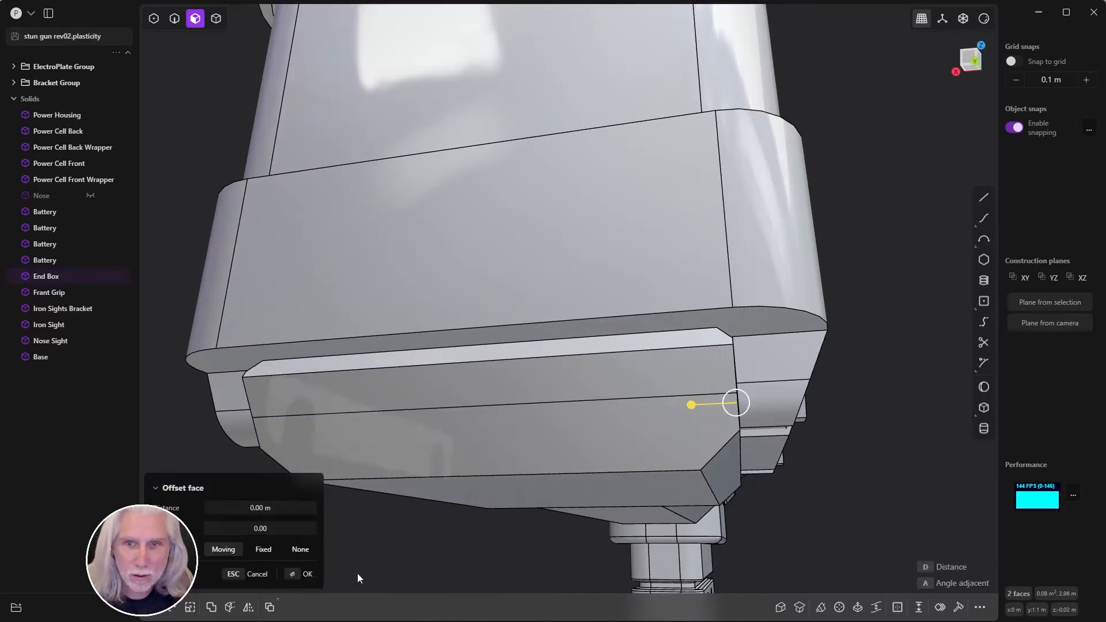
- Unhide the nose, and examine the housing's front corner and the hex bolt in the end box's lower notch
middle_click_drag(495, 400, 743, 418)
left_click(91, 196)
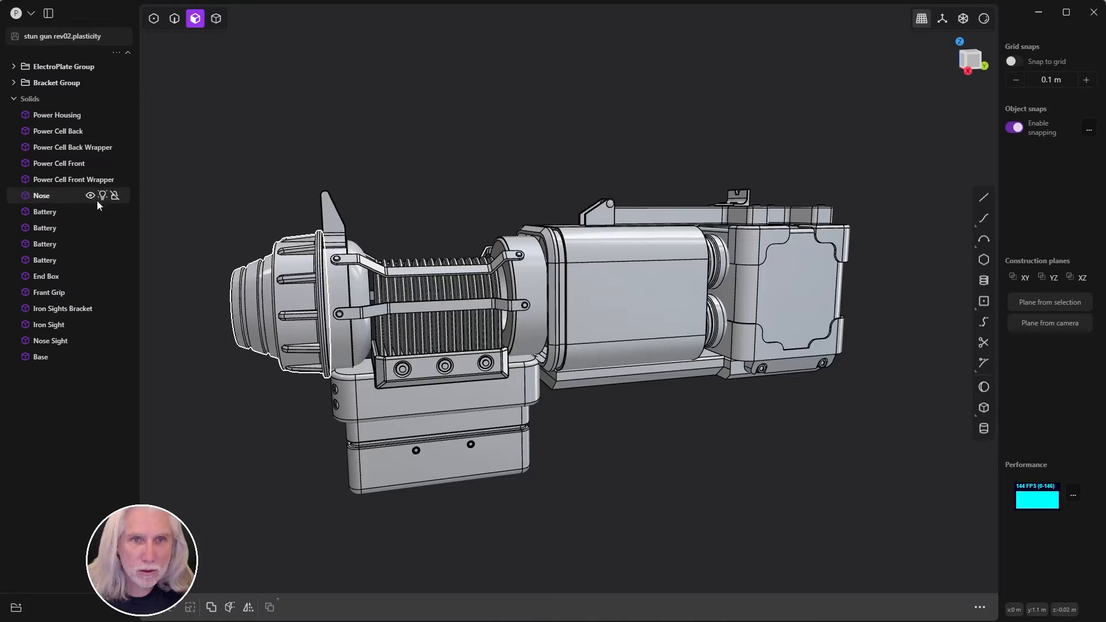
middle_click_drag(633, 420, 674, 398)
scroll(656, 303, "up", 10)
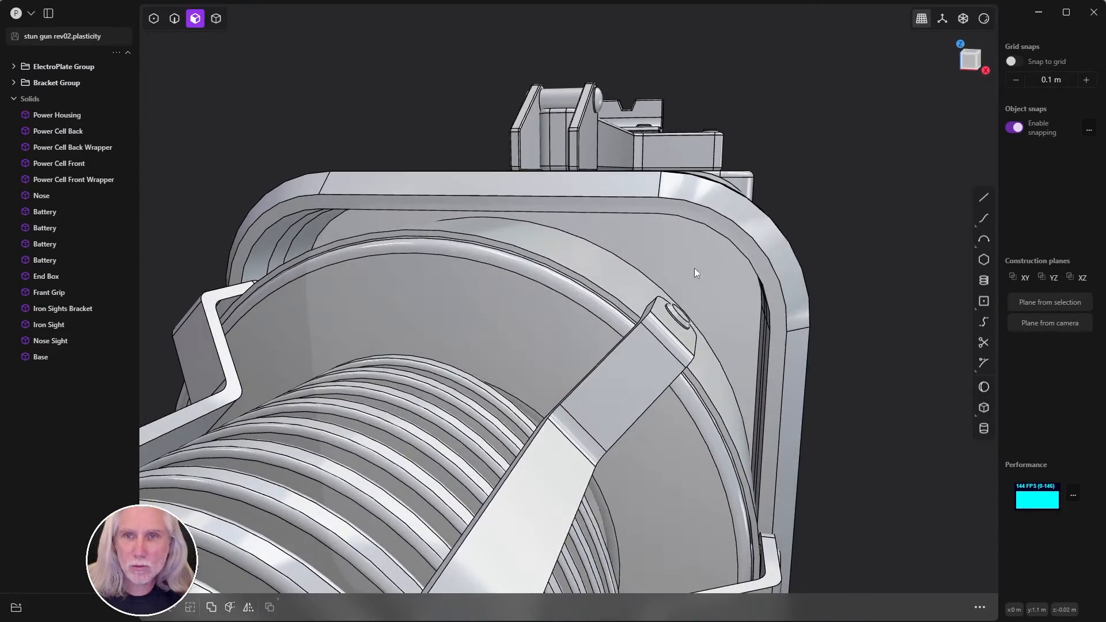
middle_click_drag(708, 269, 106, 204)
scroll(665, 364, "down", 6)
scroll(755, 413, "up", 10)
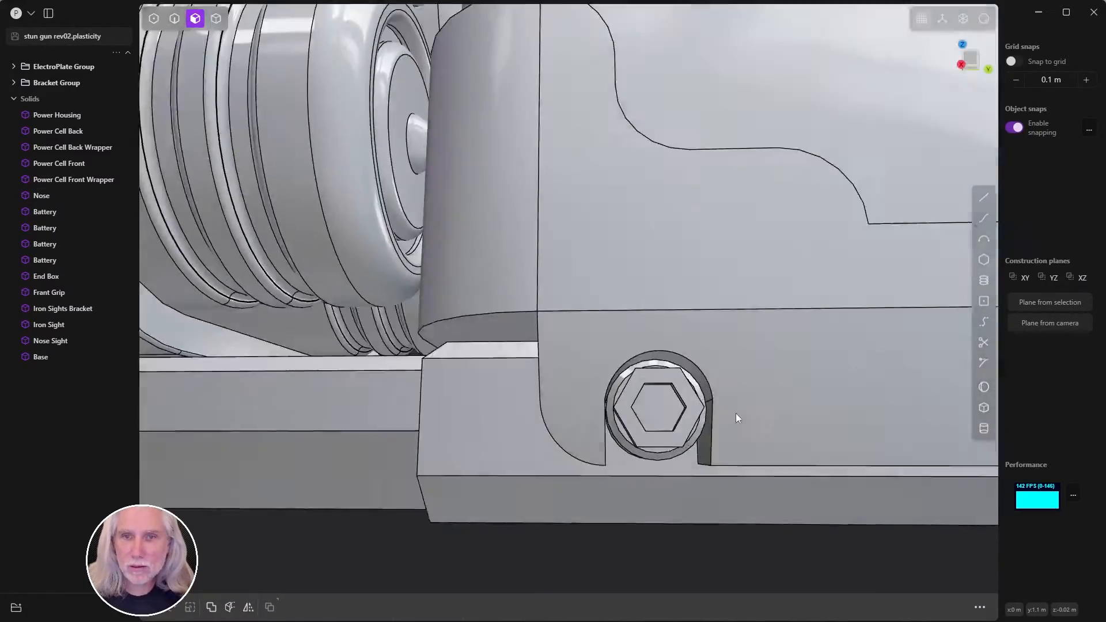
mouse_move(735, 412)
middle_mouse_down()
mouse_move(743, 328)
mouse_move(746, 402)
middle_mouse_up()
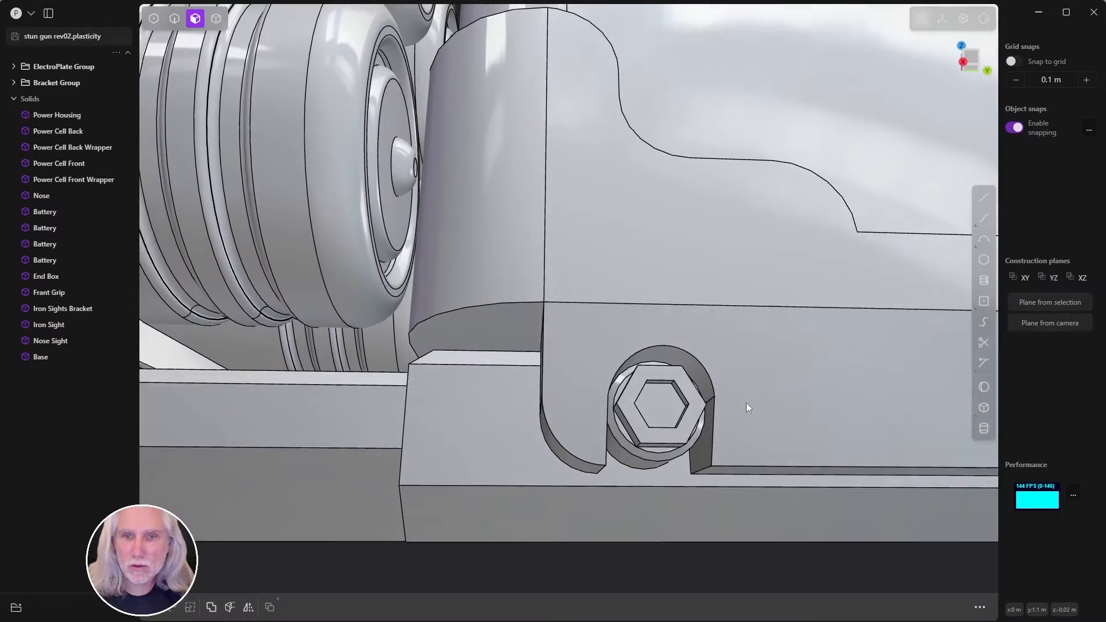
- Select the floor and side faces of the hex recess in the base's bolt, discarding any face-angle change
left_click(664, 409)
key("o")
middle_click_drag(686, 439, 623, 423)
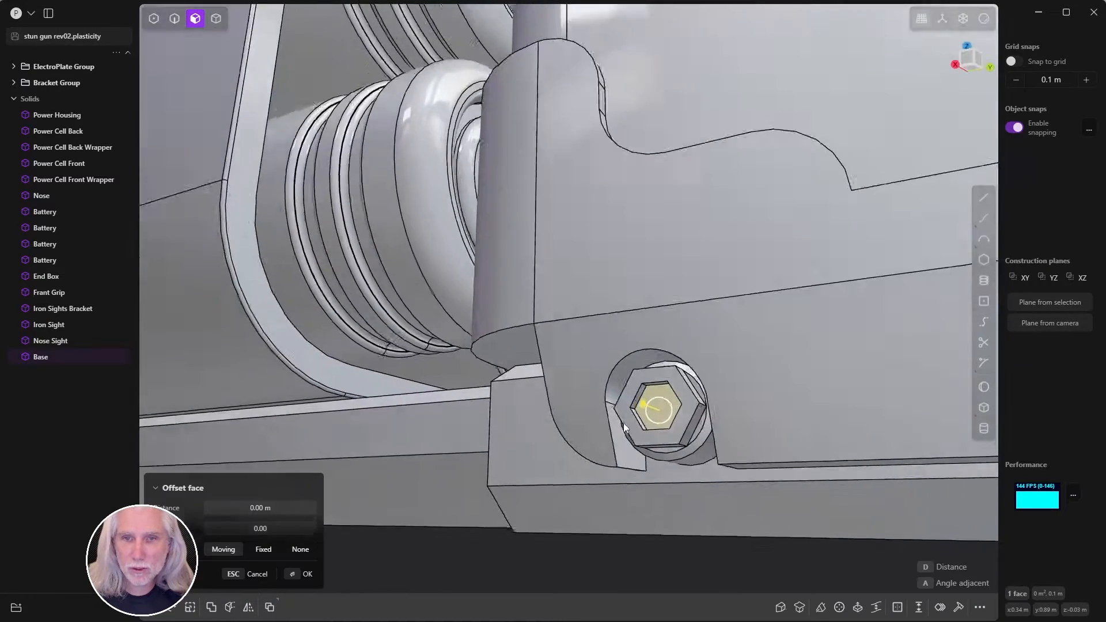
scroll(665, 390, "up", 3)
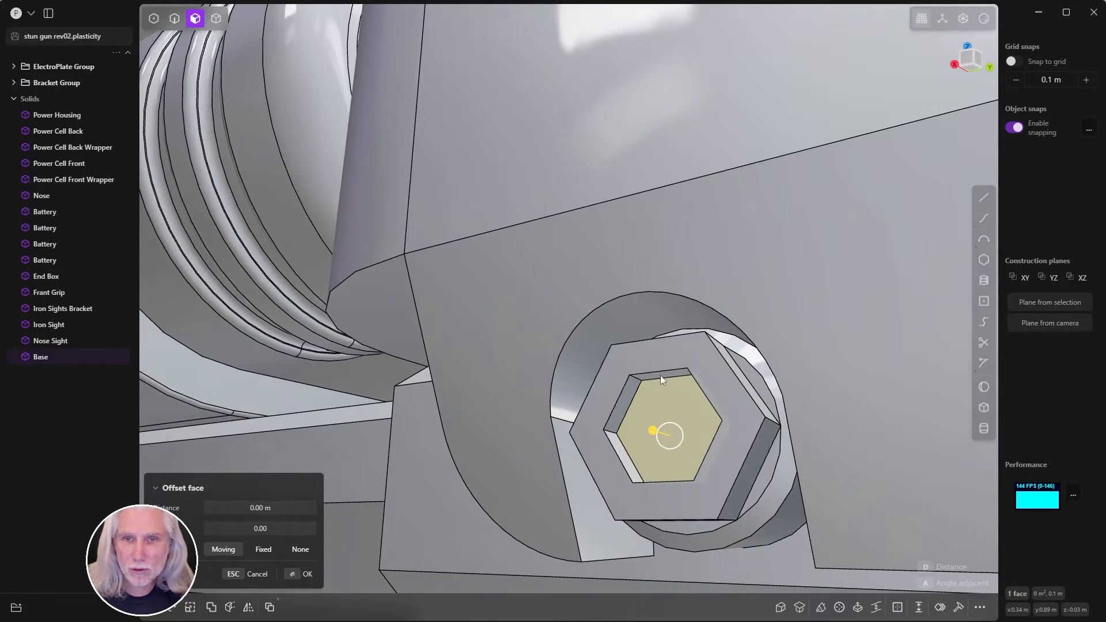
left_click(660, 375)
left_click(632, 393)
middle_click_drag(668, 415, 720, 453)
left_click(623, 463)
left_click(658, 479)
left_click(720, 453)
key("a")
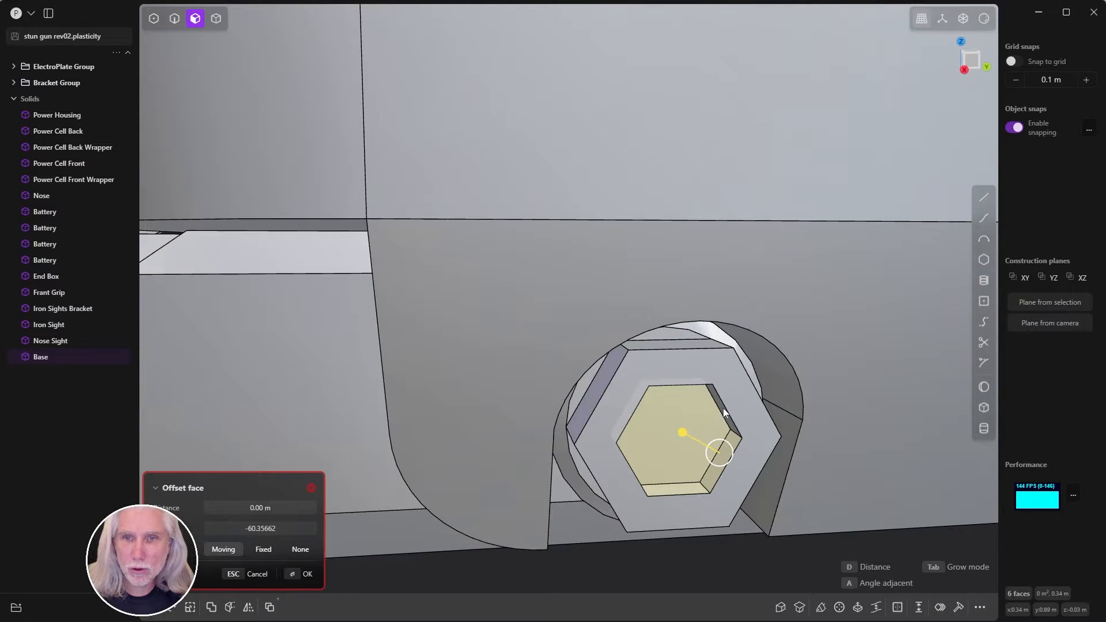
mouse_move(668, 423)
middle_mouse_down()
mouse_move(634, 461)
mouse_move(713, 409)
mouse_move(599, 444)
mouse_move(683, 440)
mouse_move(679, 420)
middle_mouse_up()
left_click(237, 575)
- Add the bolt's remaining hex head, collar and cylindrical body faces to the selection
key("o")
middle_click_drag(671, 354, 670, 368)
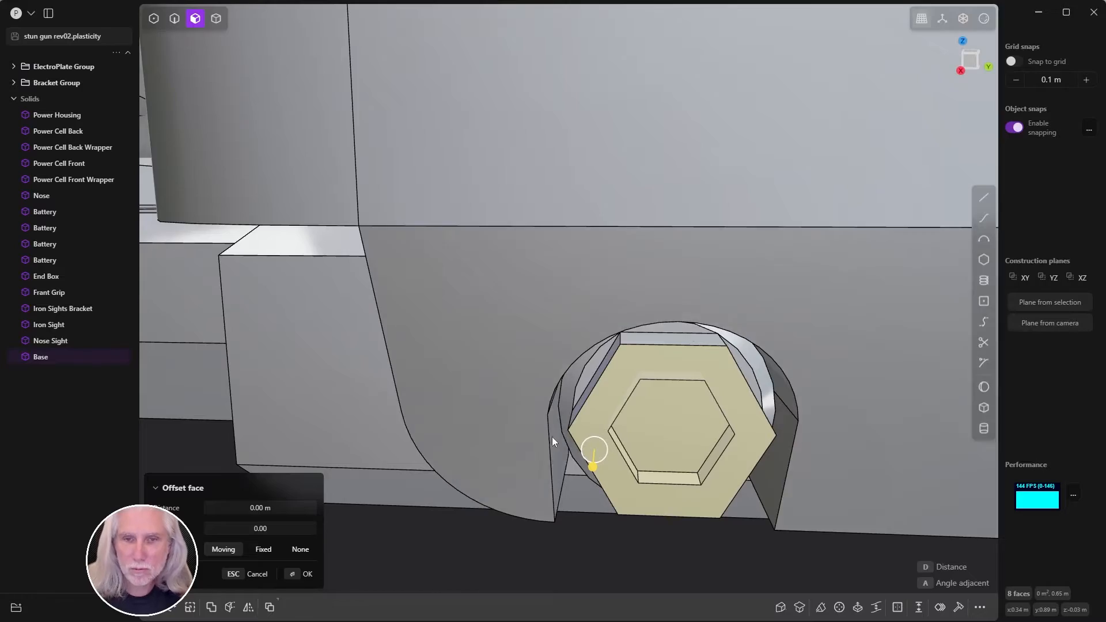
middle_click_drag(552, 436, 615, 373)
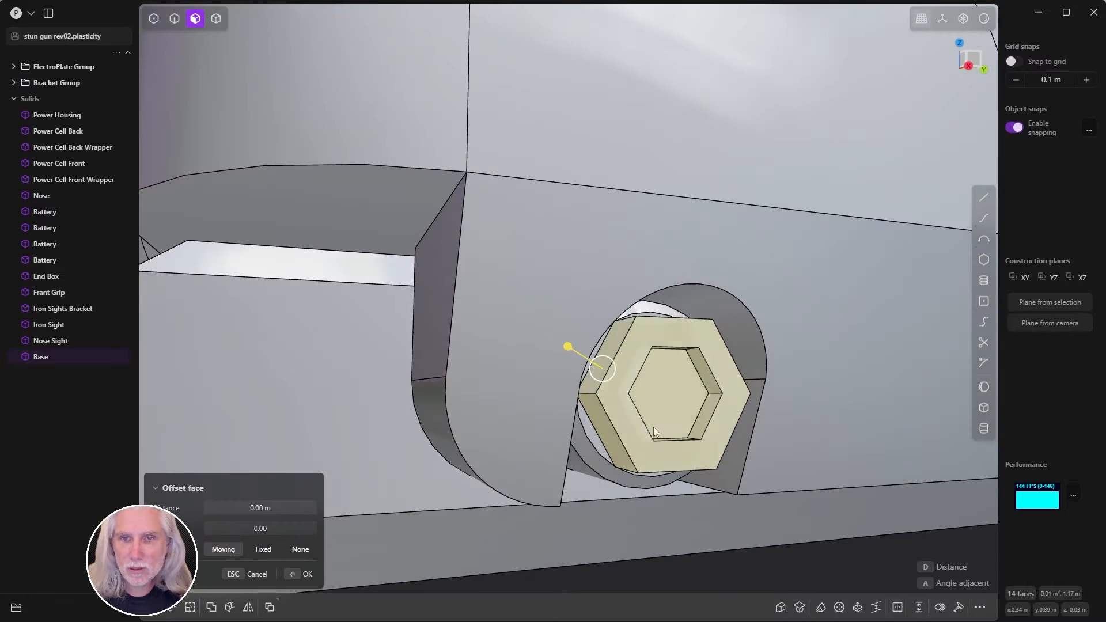
middle_click_drag(653, 427, 616, 407)
left_click(583, 489)
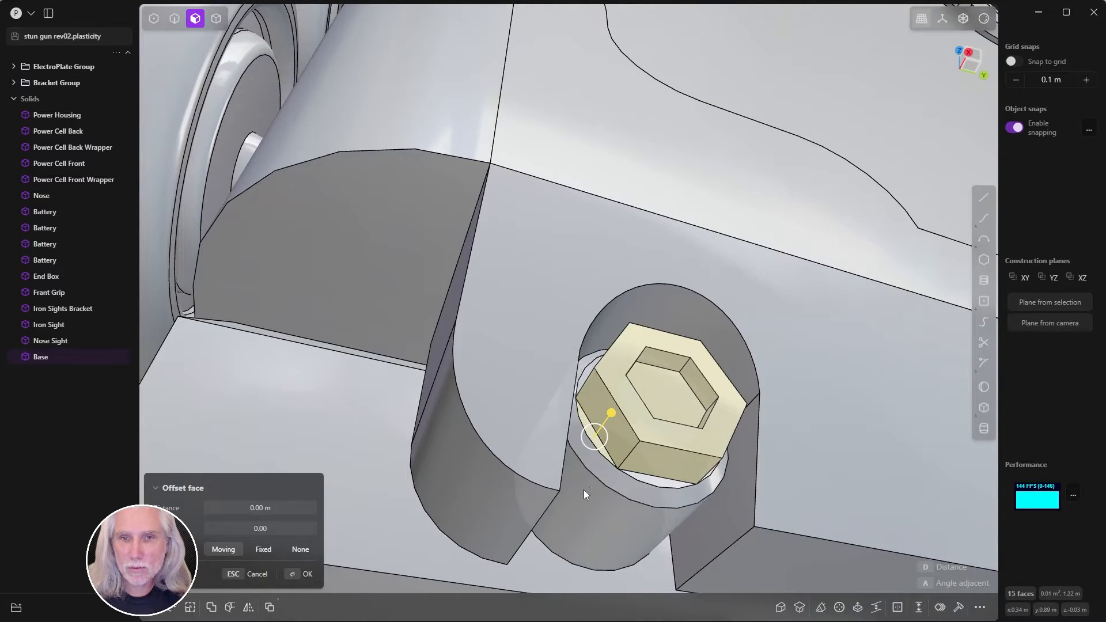
left_click(654, 494)
middle_click_drag(644, 496, 692, 393)
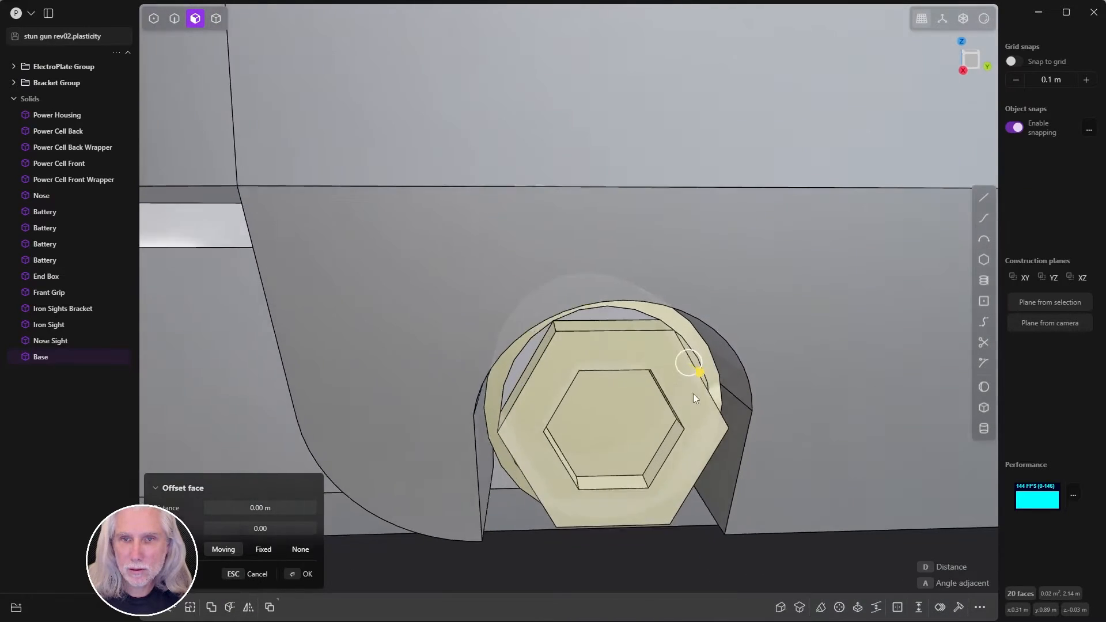
left_click(613, 316)
left_click(523, 368)
middle_click_drag(596, 354, 658, 362)
- Duplicate the selected bolt faces as a separate sheet and move it about 0.3 m outward along the X axis
key("shift+d")
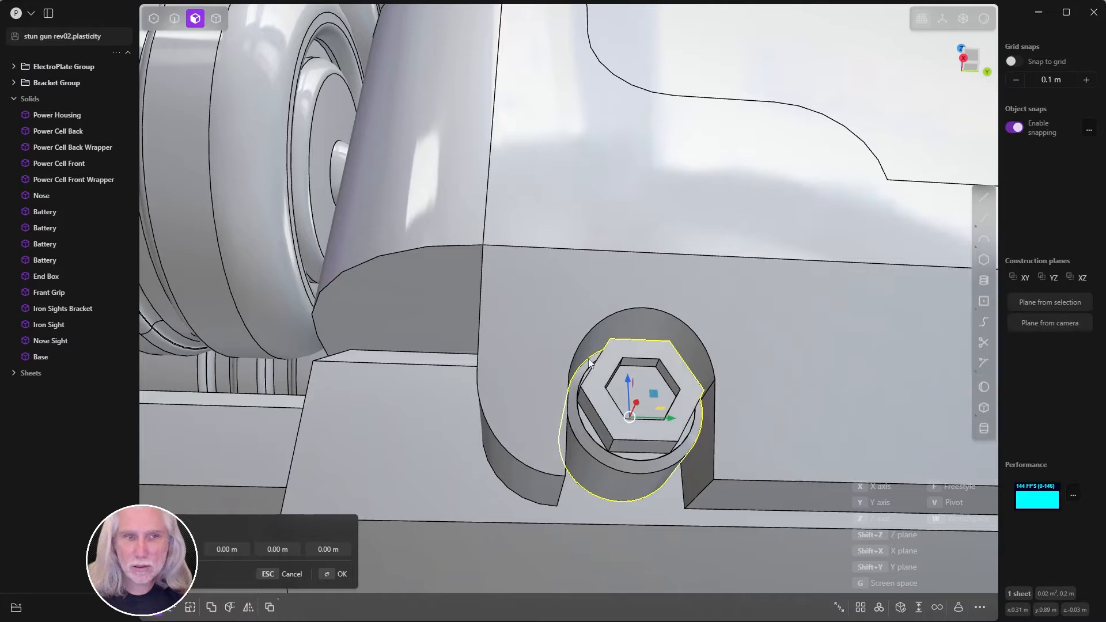
left_click(19, 377)
scroll(613, 326, "down", 4)
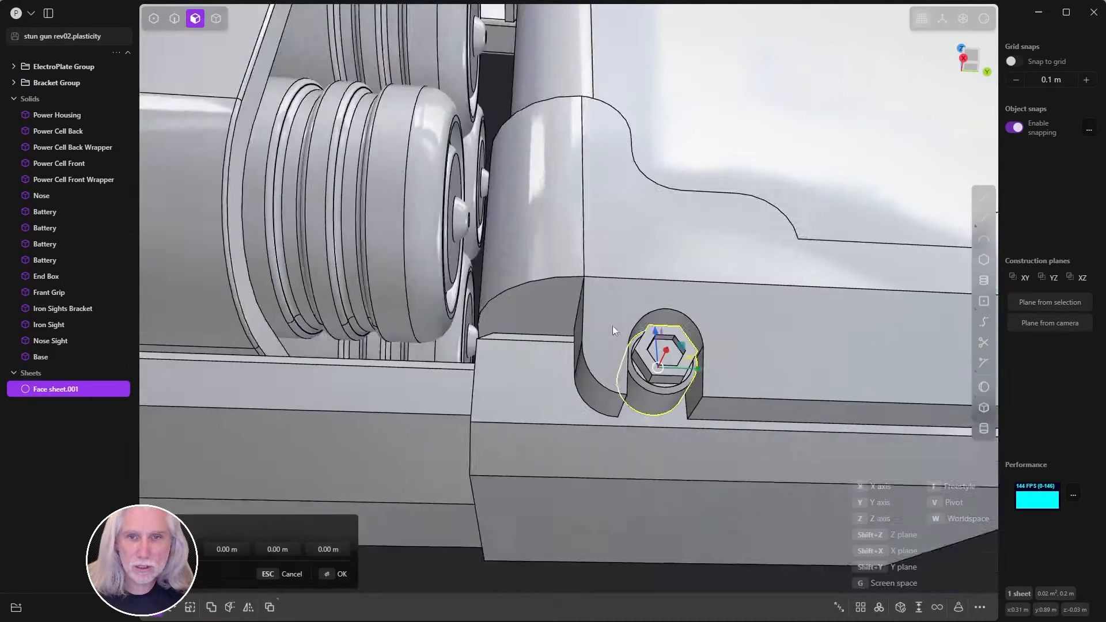
middle_click_drag(612, 326, 600, 396)
middle_click_drag(735, 378, 631, 351)
key("x")
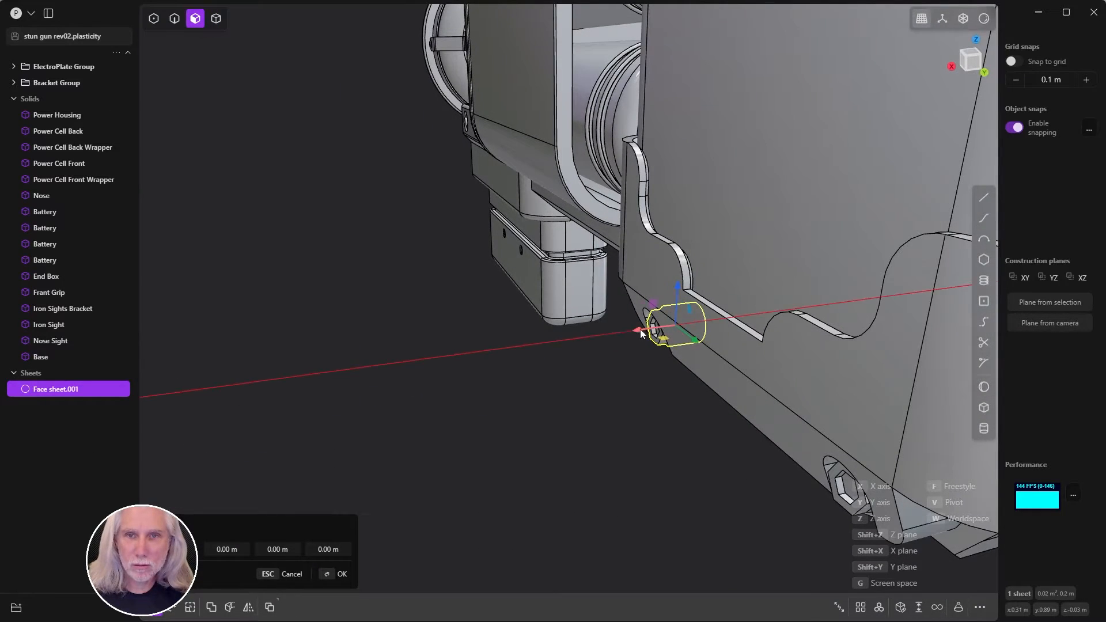
left_click(526, 471)
- Patch the open circular end of the duplicated bolt to close it into a solid
scroll(531, 348, "up", 10)
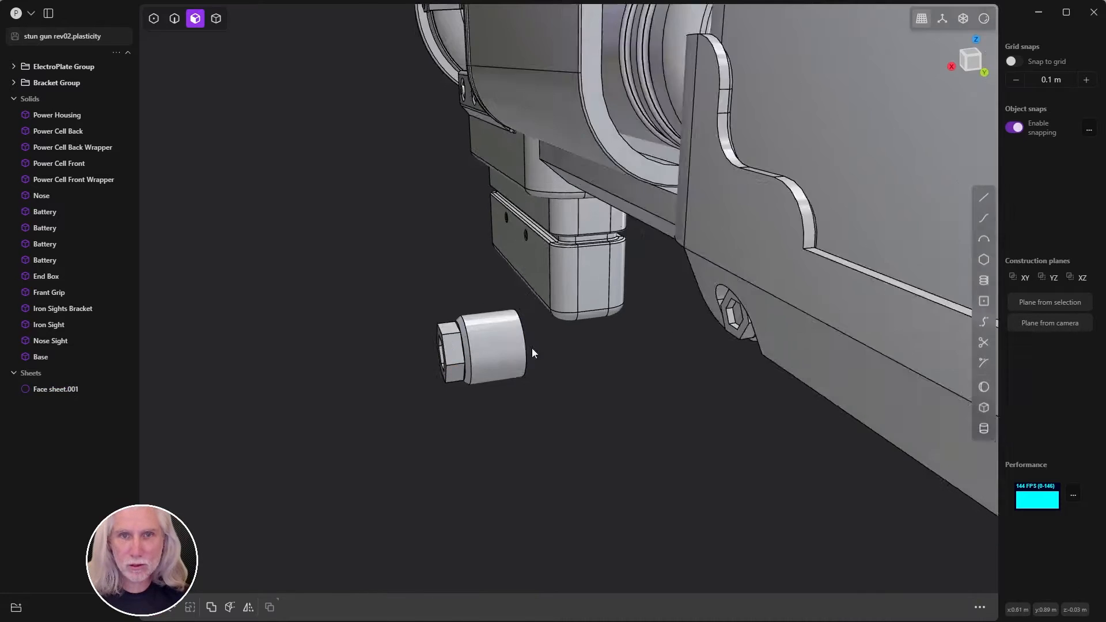
middle_click_drag(556, 386, 488, 361)
key("2")
left_click(711, 451)
key("e")
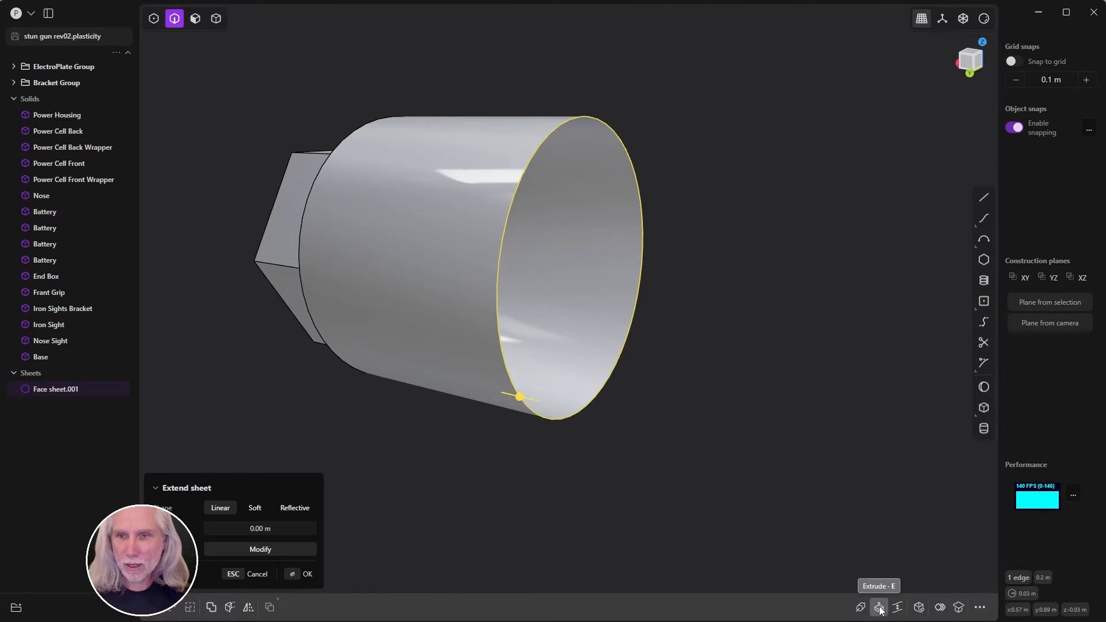
left_click(919, 607)
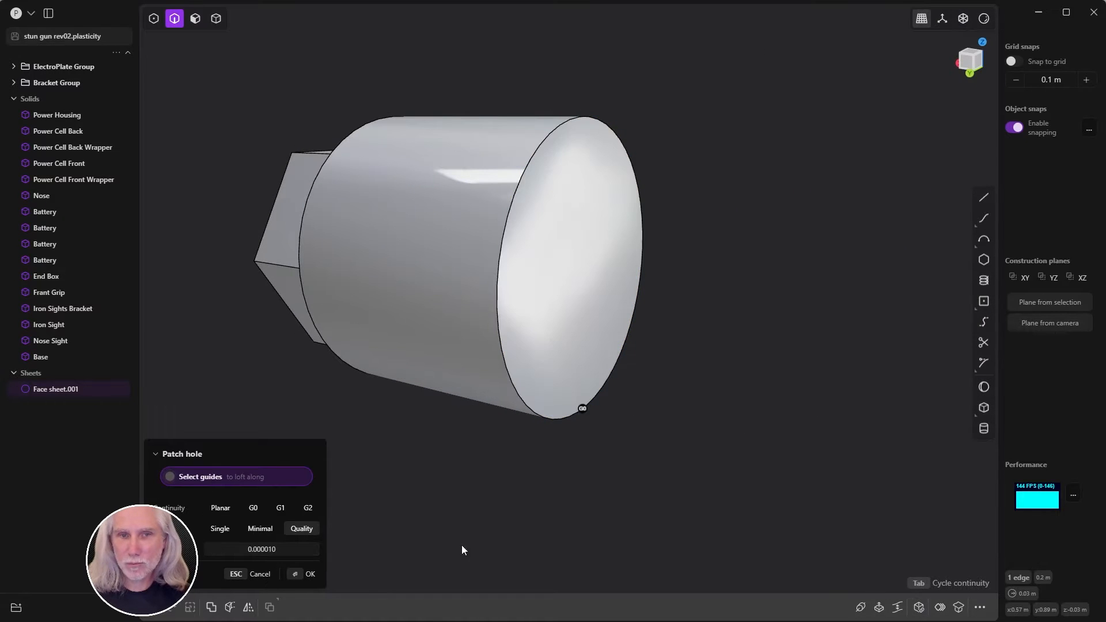
left_click(300, 573)
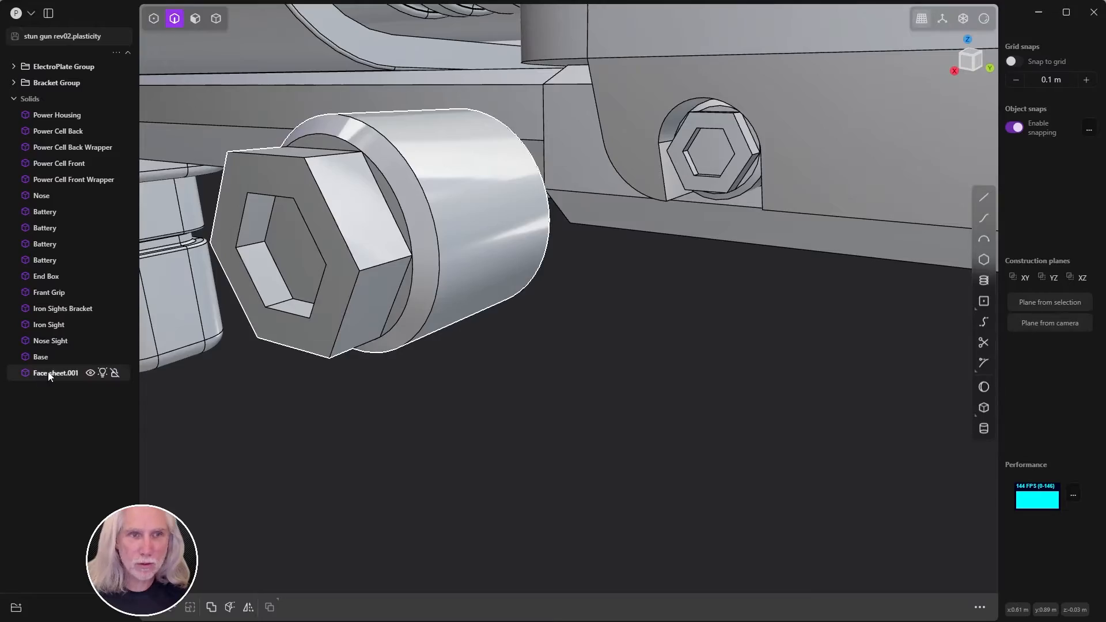
- Move the bolt solid -1.49471 m along Y and 0.79126 m along Z, beside the upper front corner of the housing
scroll(649, 361, "down", 10)
middle_click_drag(521, 430, 519, 406)
scroll(749, 407, "up", 5)
scroll(656, 478, "up", 4)
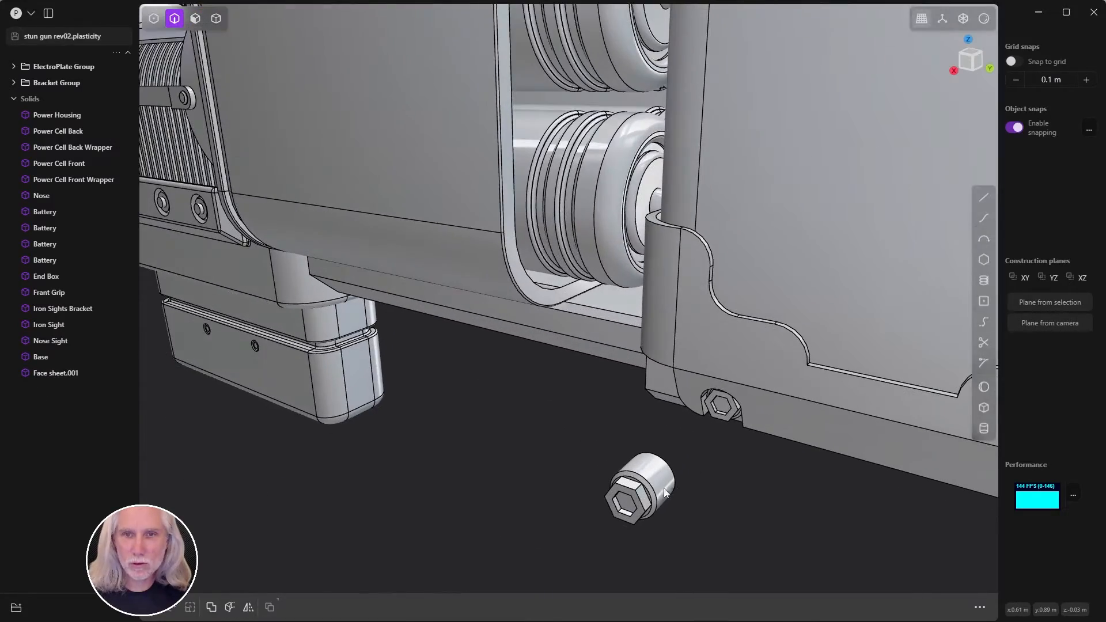
key("4")
left_click(651, 489)
scroll(734, 426, "down", 4)
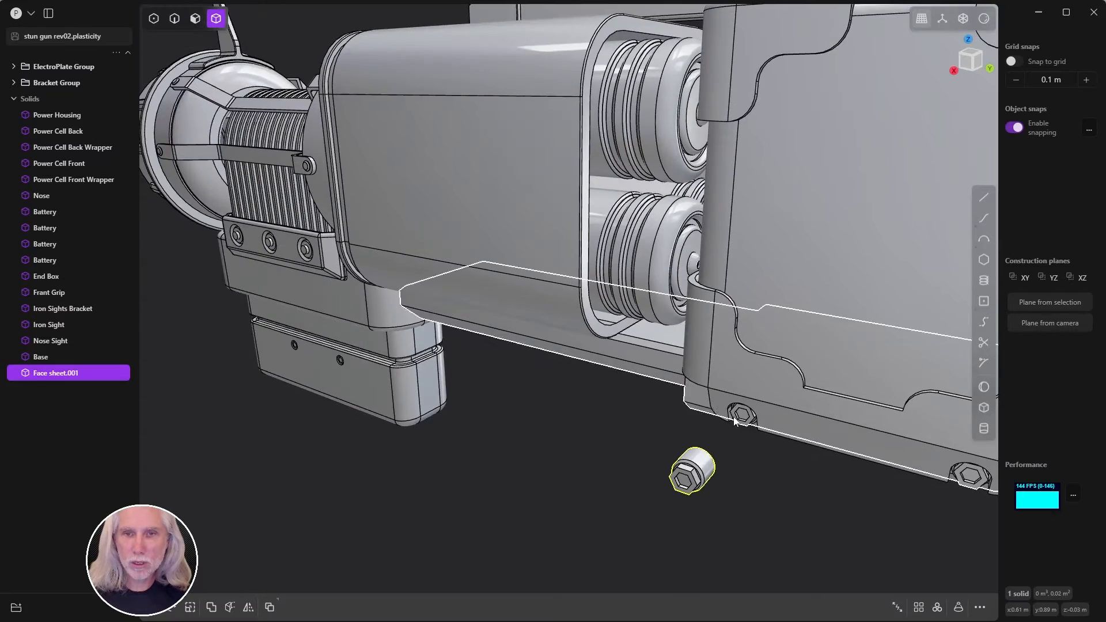
key("g")
middle_click_drag(567, 433, 673, 418)
left_click_drag(666, 395, 232, 117)
middle_click_drag(294, 168, 788, 296, "shift")
left_click_drag(773, 276, 321, 132)
middle_click_drag(326, 133, 582, 184)
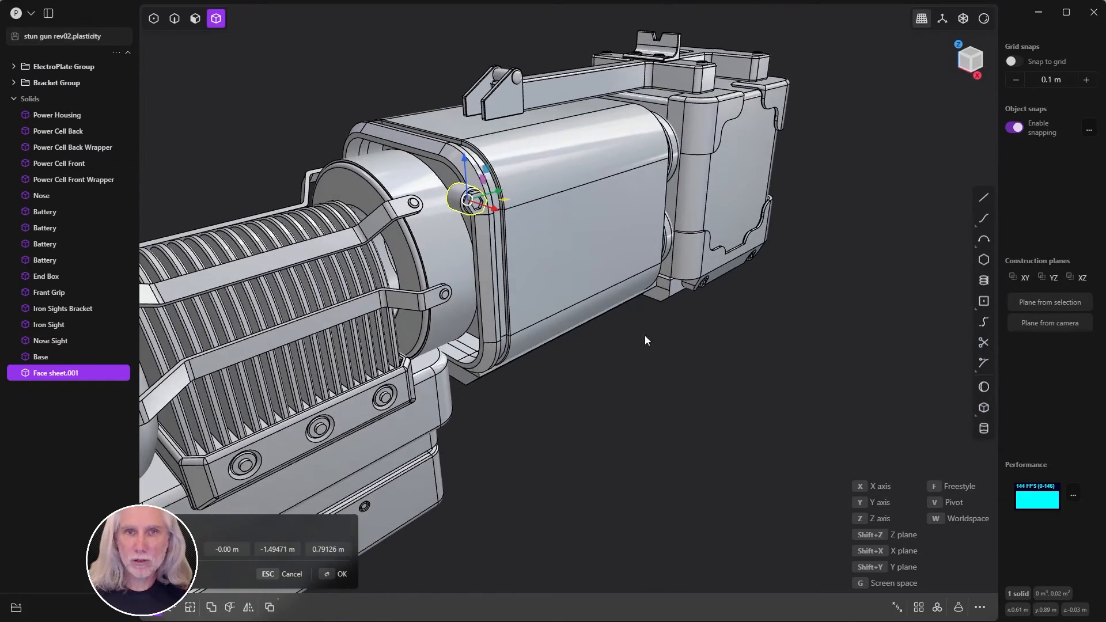
- Rotate the bolt 90 degrees about the vertical axis so its hex head faces the nose
key("r")
middle_click_drag(559, 316, 672, 340)
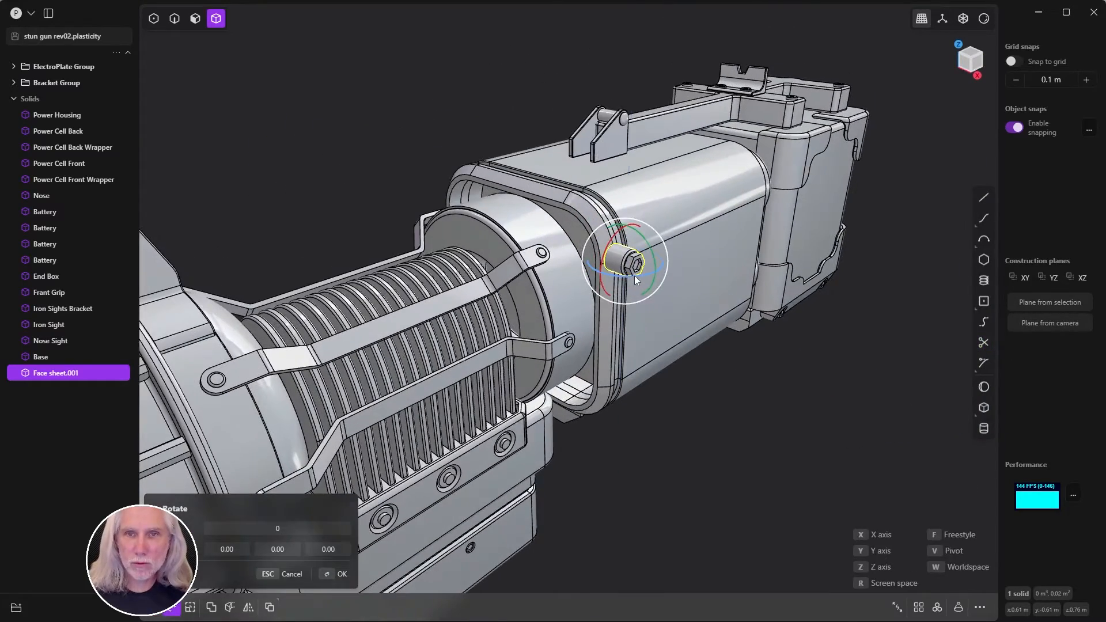
left_click_drag(634, 275, 679, 256)
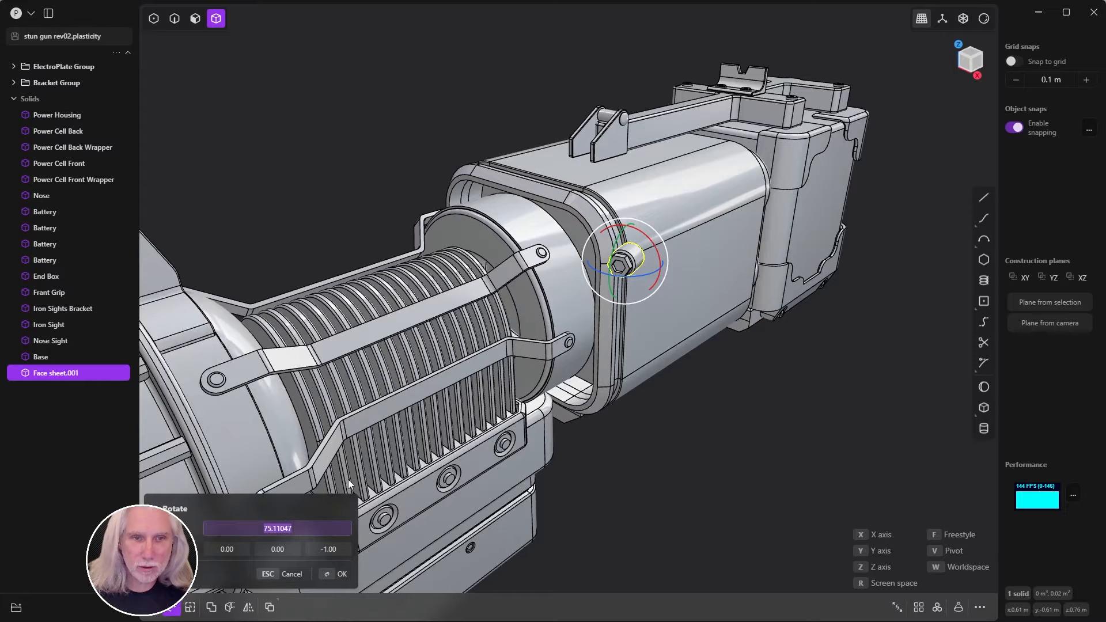
type("90")
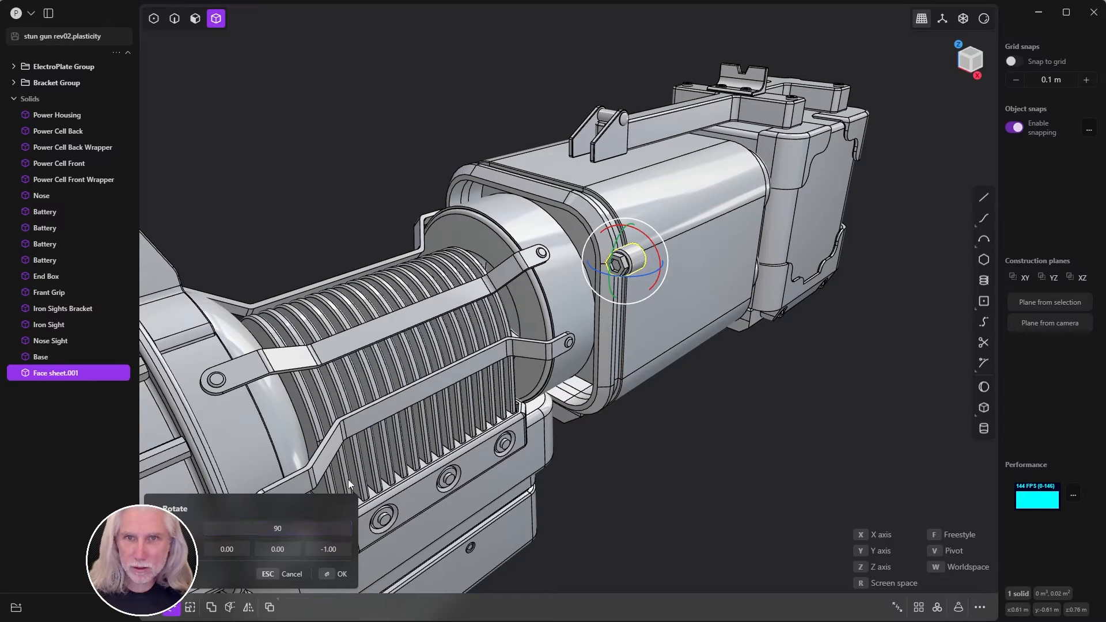
left_click(332, 574)
- In the front view, move the bolt about -0.34 m in X and -0.09 m in Z into the housing's upper corner
left_click(727, 475)
middle_click_drag(726, 474, 779, 399)
left_click(670, 272)
key("g")
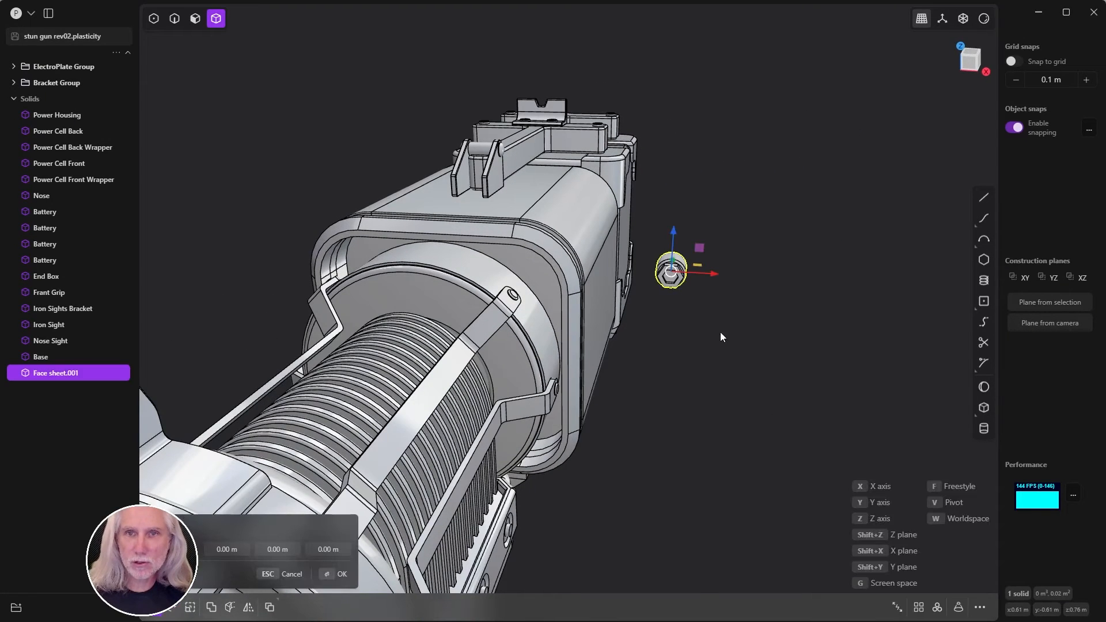
key("KP_1")
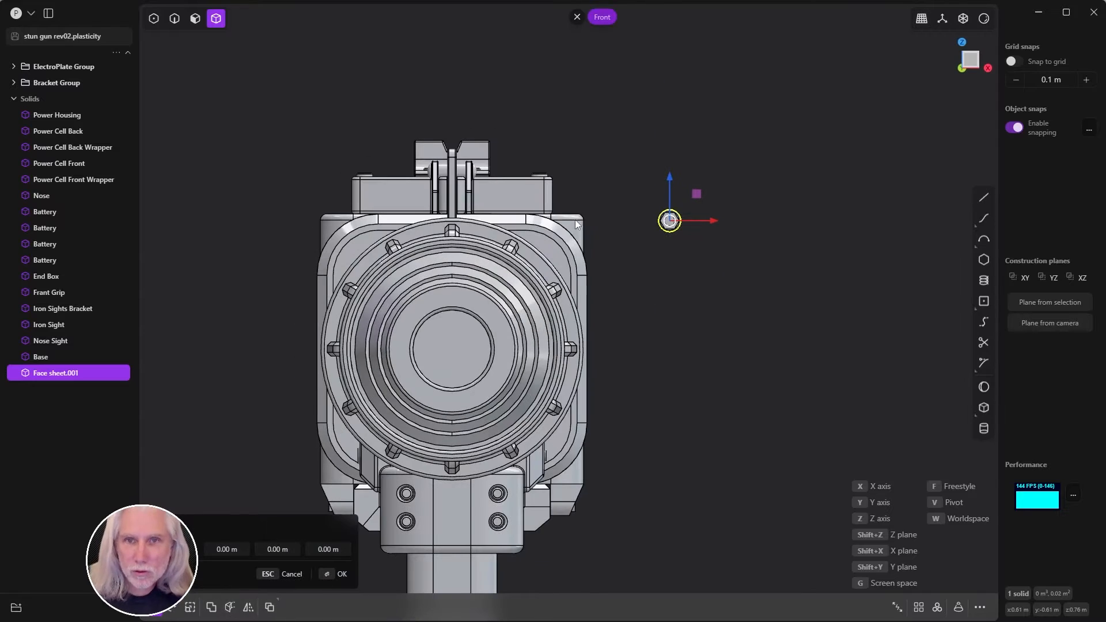
scroll(748, 260, "up", 4)
scroll(552, 254, "up", 5)
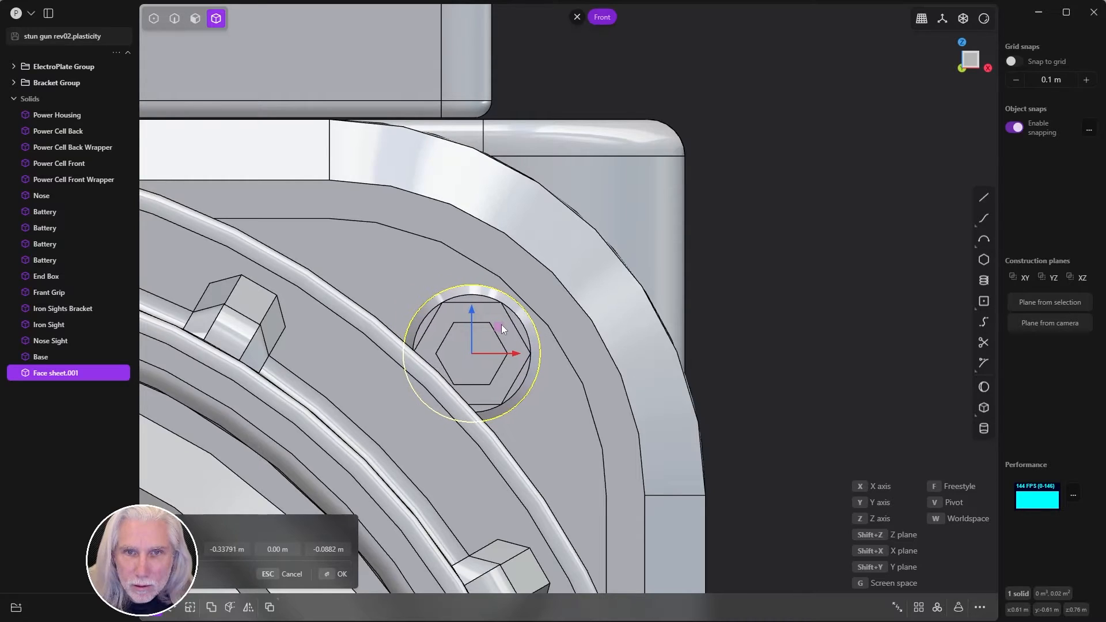
scroll(419, 333, "down", 5)
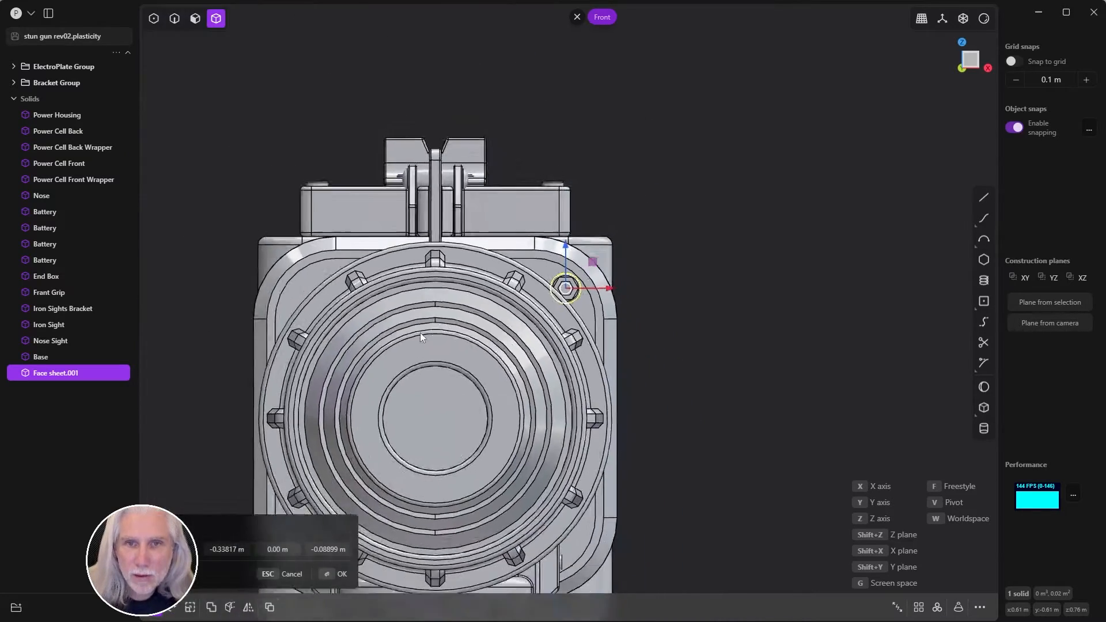
scroll(480, 320, "up", 2)
scroll(480, 320, "up", 3)
- Slide the bolt about 0.36 m along Y into the housing's recessed front face and complete the move
middle_click_drag(567, 367, 410, 327)
left_click_drag(410, 328, 633, 348)
middle_click_drag(633, 348, 685, 219)
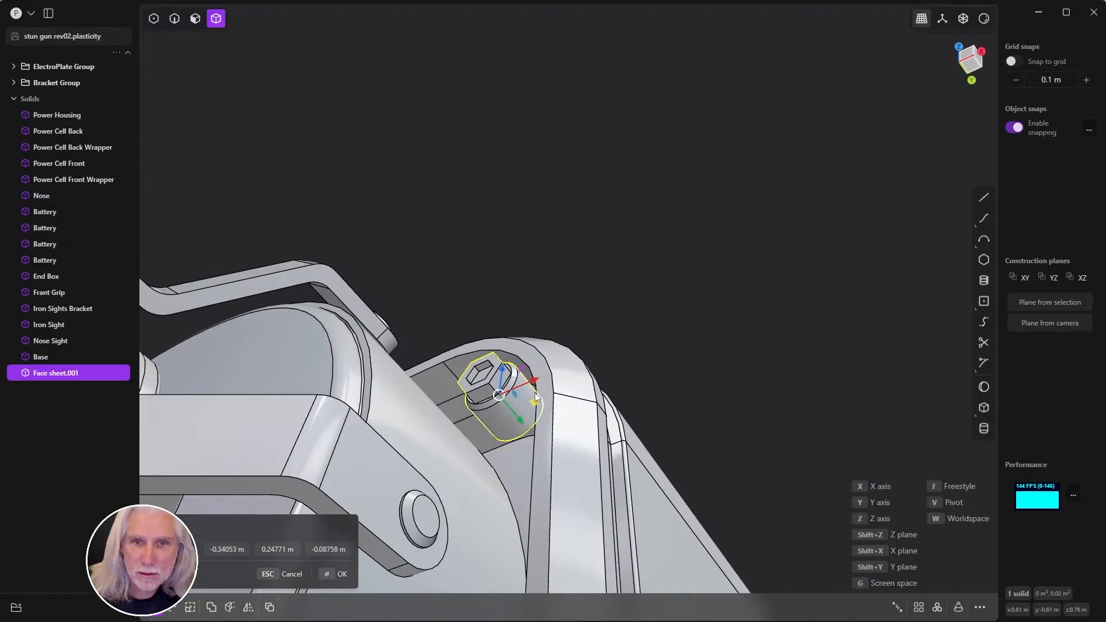
left_click_drag(519, 416, 588, 490)
middle_click_drag(581, 417, 690, 277)
scroll(851, 408, "down", 5)
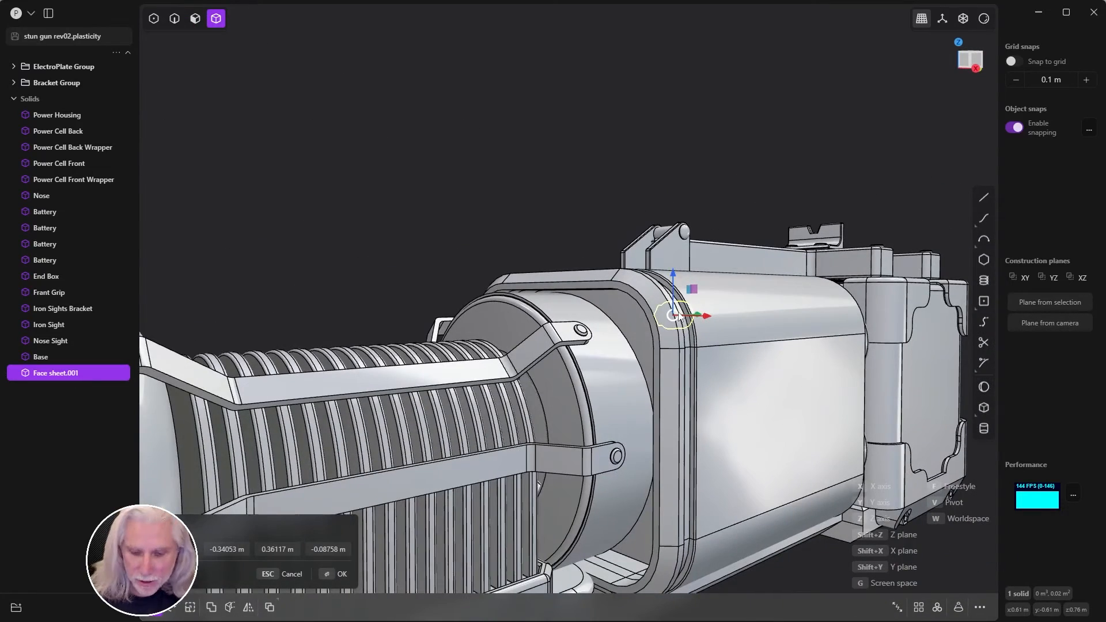
key("KP_1")
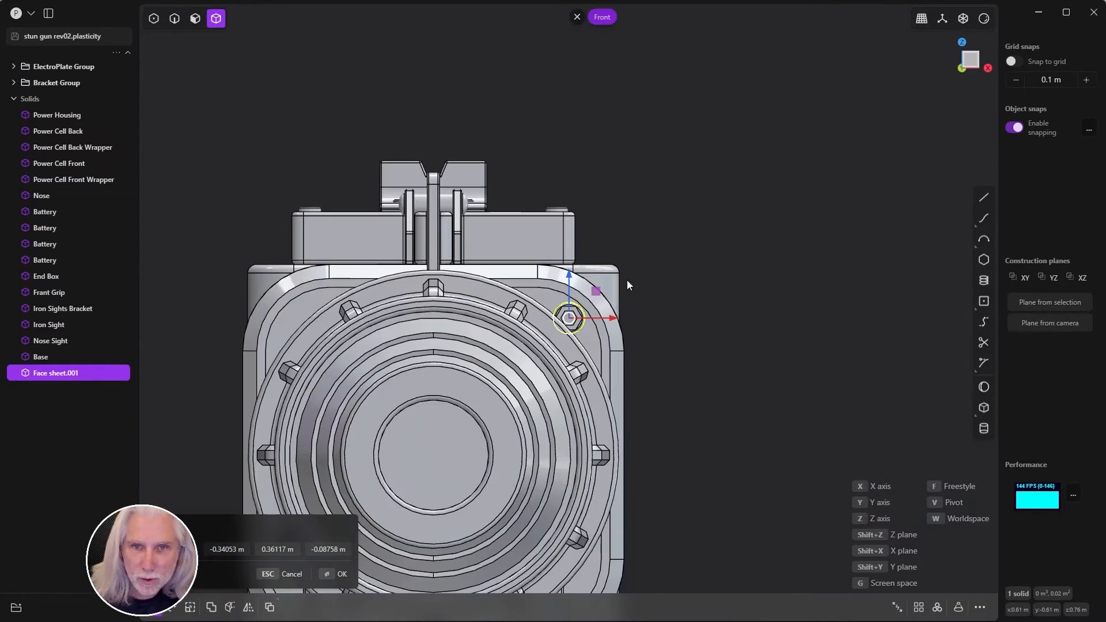
left_click(342, 573)
- Mirror the bolt across the gun's centre in the negative X direction into the opposite upper corner of the housing
middle_click_drag(722, 348, 774, 248, "shift")
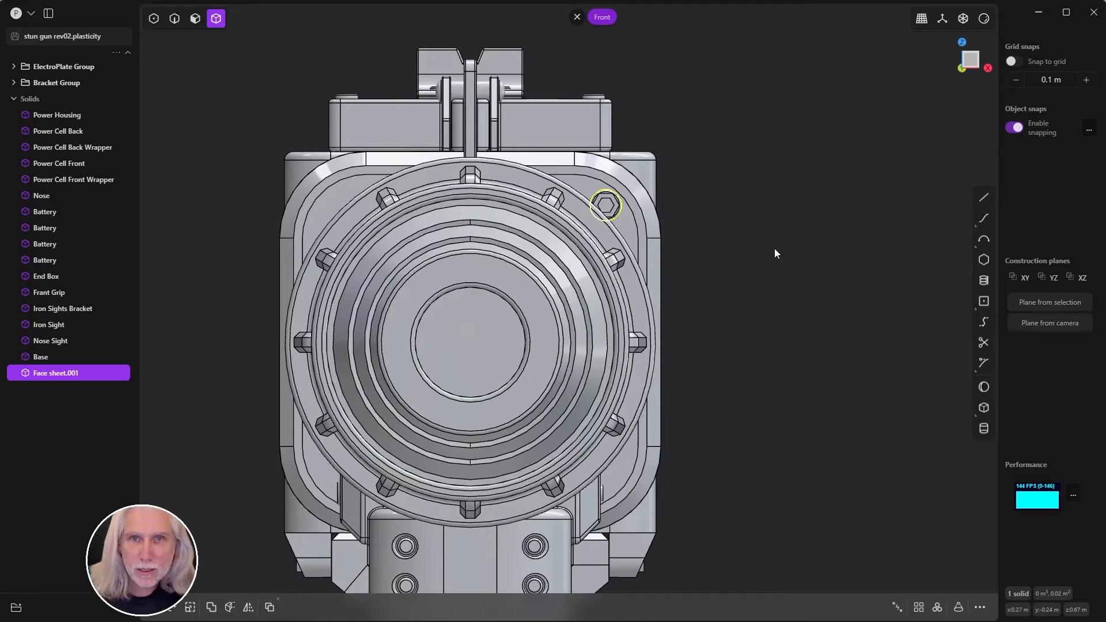
key("alt+x")
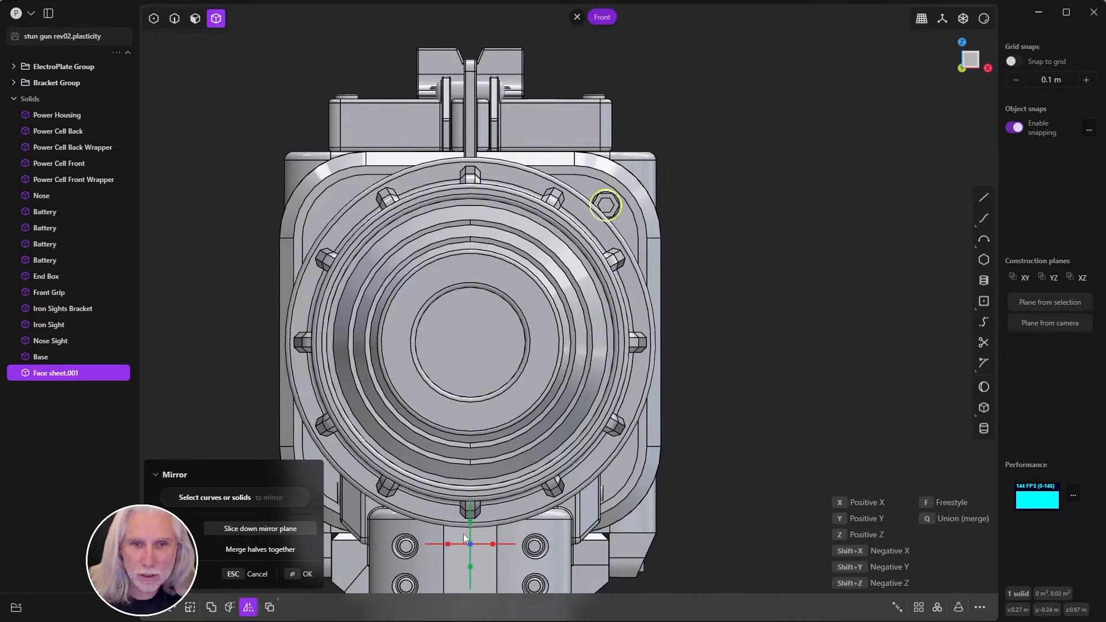
left_click(447, 544)
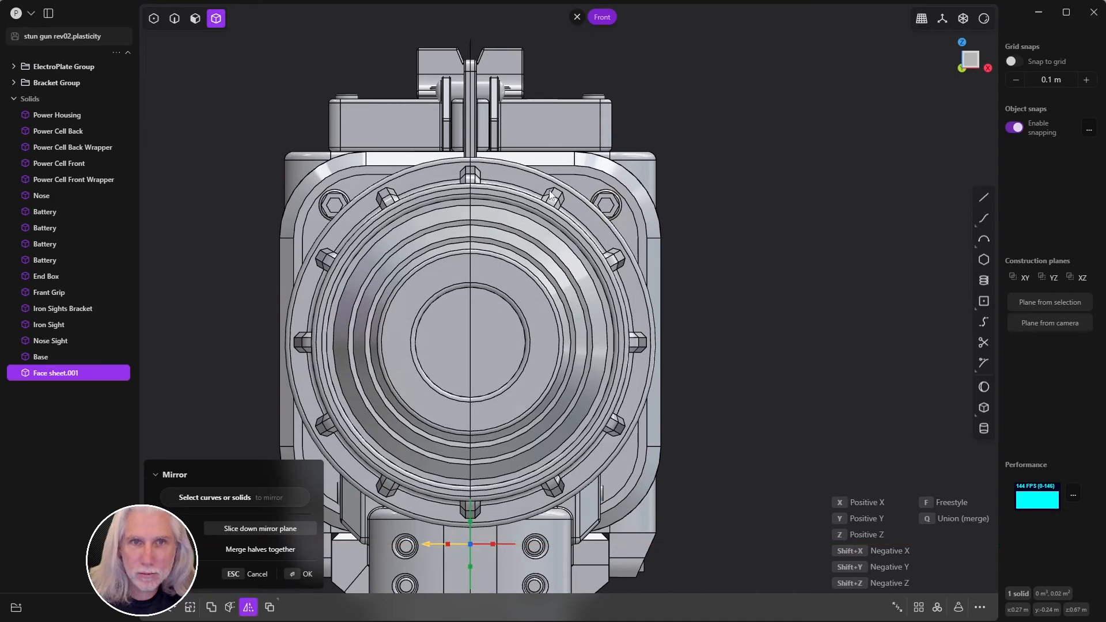
middle_click_drag(763, 241, 812, 194, "shift")
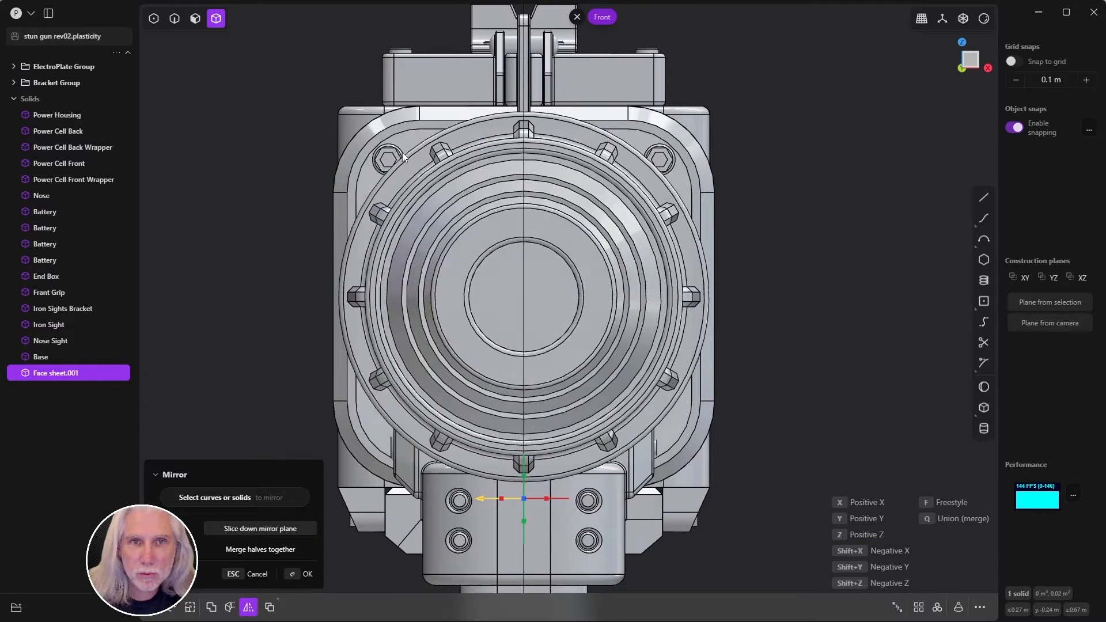
left_click(291, 572)
- Mirror both upper bolts across a horizontal plane through the nose's centre into the housing's two lower corners
middle_click_drag(260, 486, 249, 472, "shift")
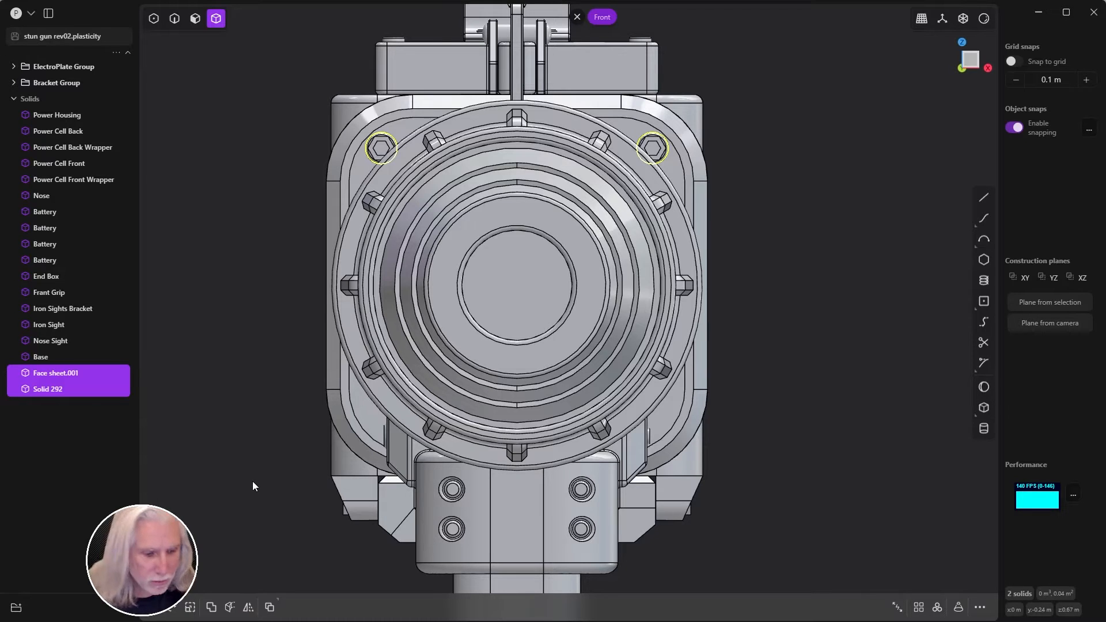
key("alt+x")
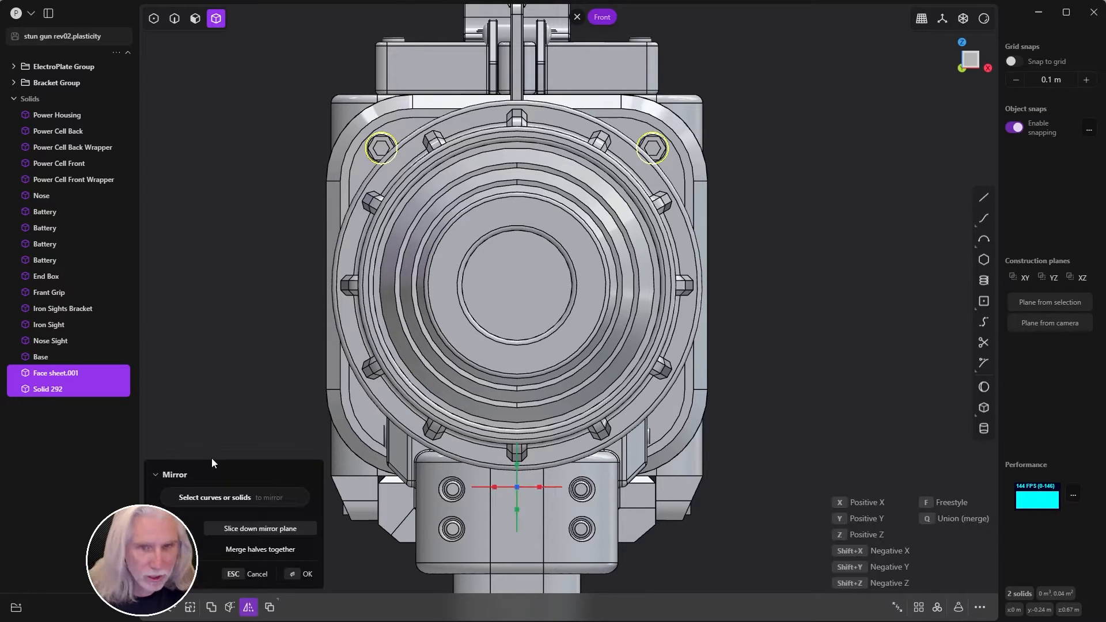
left_click(925, 506)
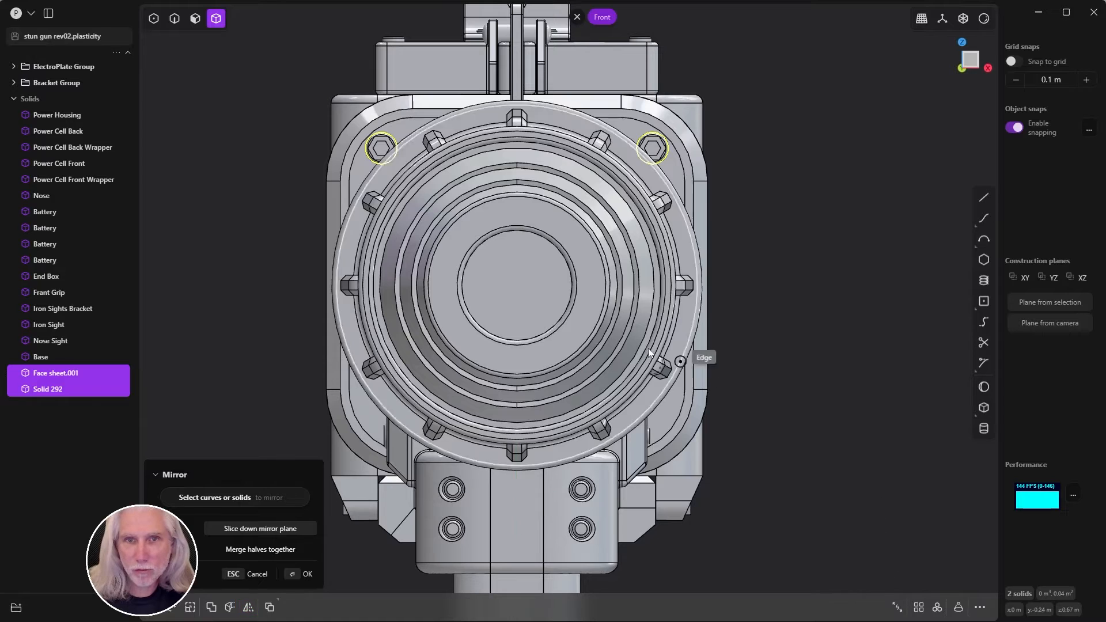
left_click(517, 285)
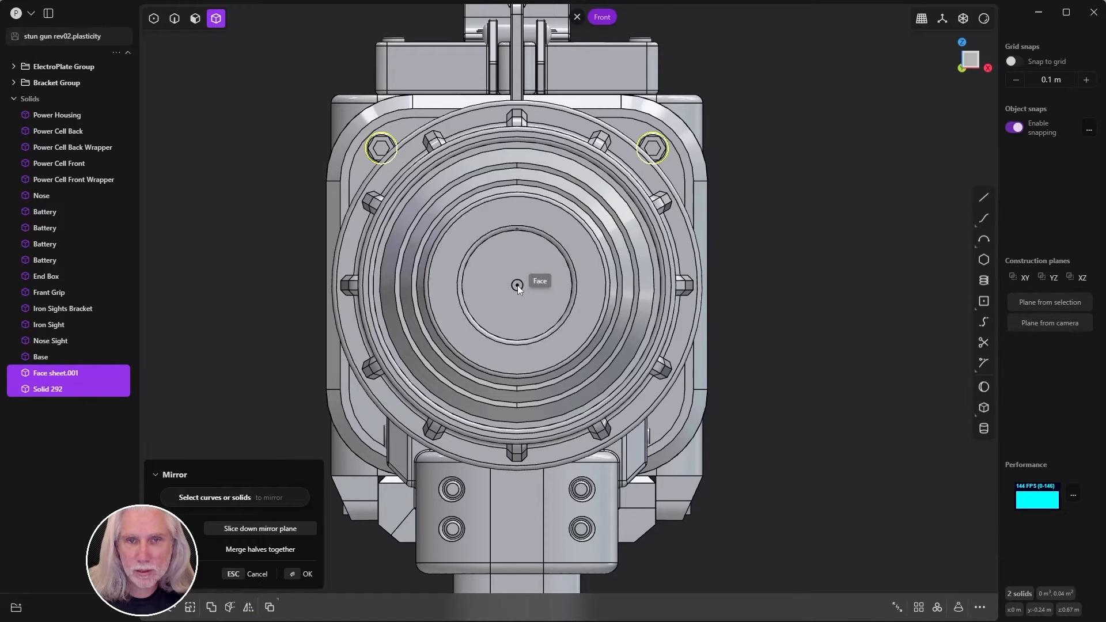
left_click(577, 285)
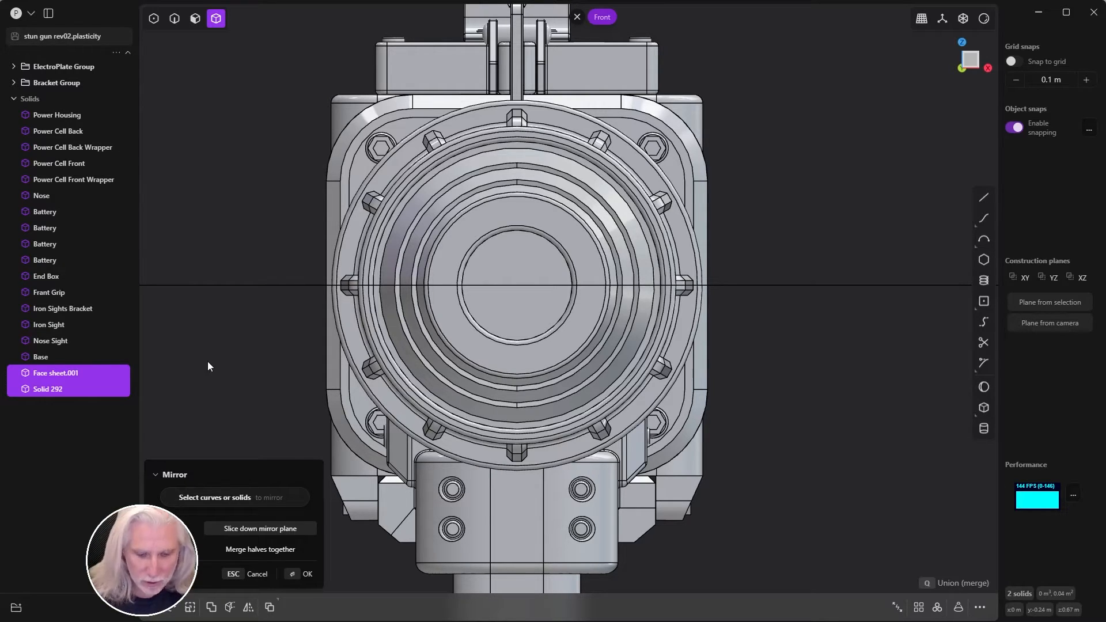
key("Return")
- Union the four corner bolts with the Power Housing into one solid and clear the selection
left_click(63, 375)
left_click(63, 360, "shift")
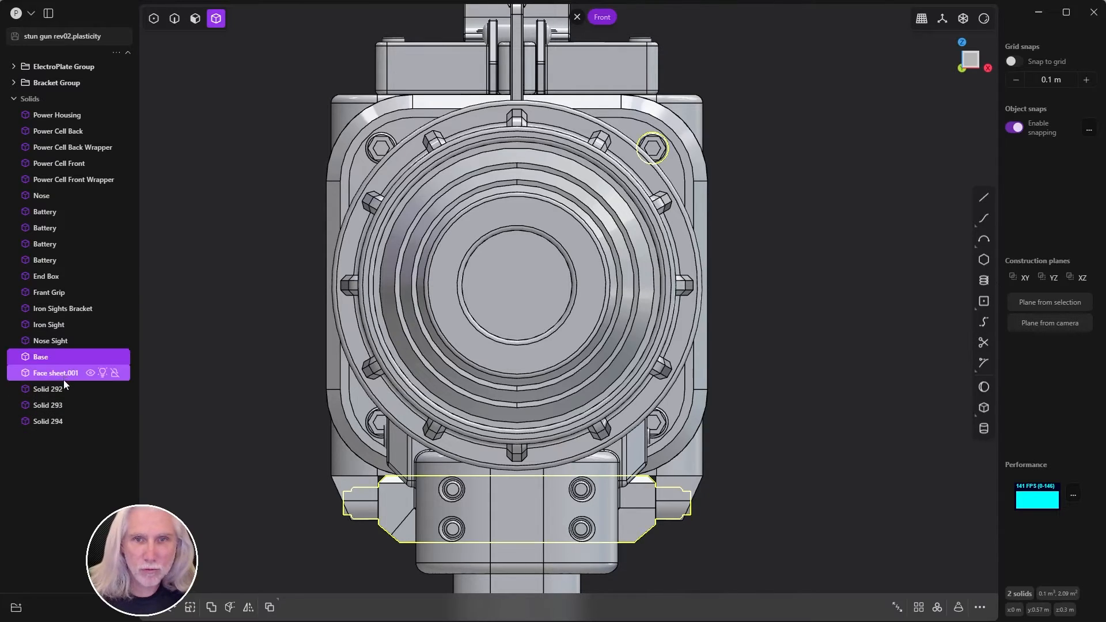
left_click(46, 421)
left_click(61, 375, "shift")
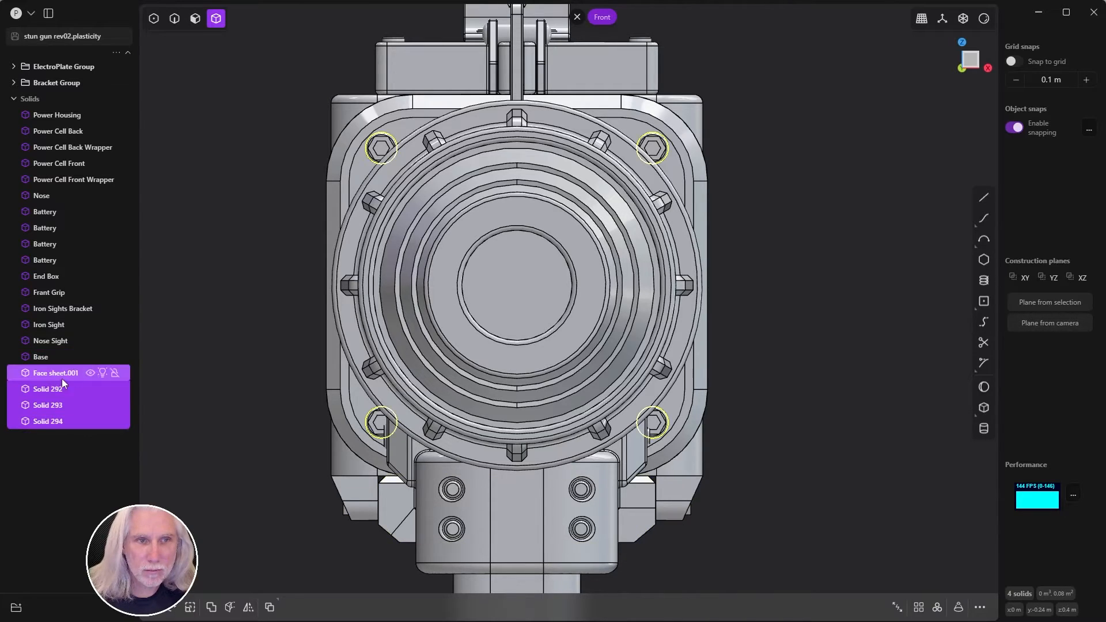
middle_click_drag(604, 323, 683, 285)
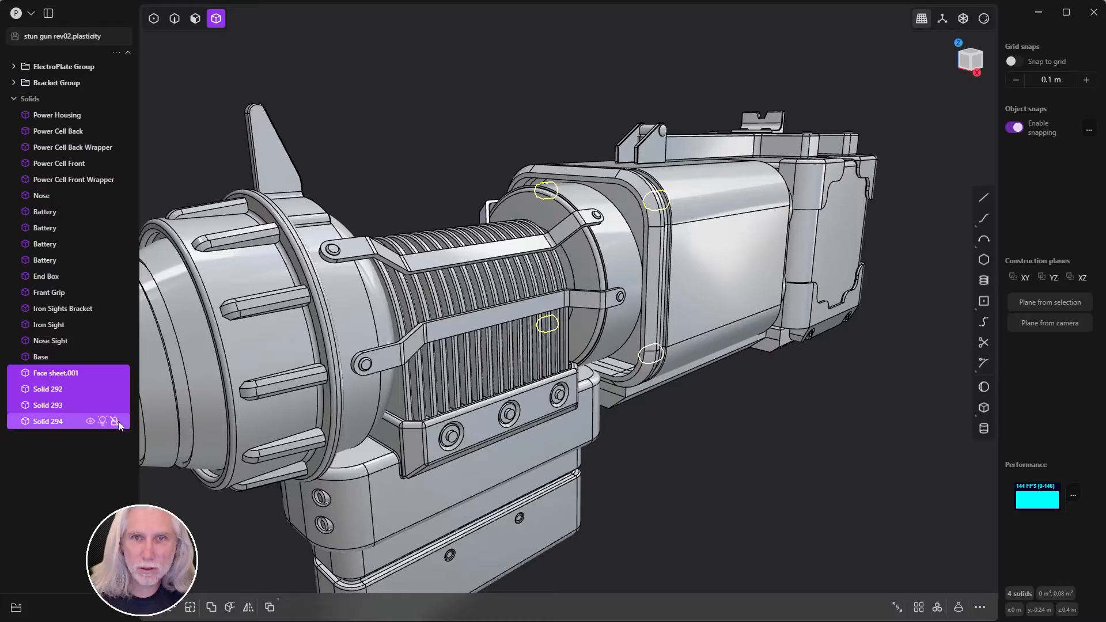
left_click(685, 284, "shift")
scroll(703, 305, "up", 5)
middle_click_drag(766, 379, 741, 403)
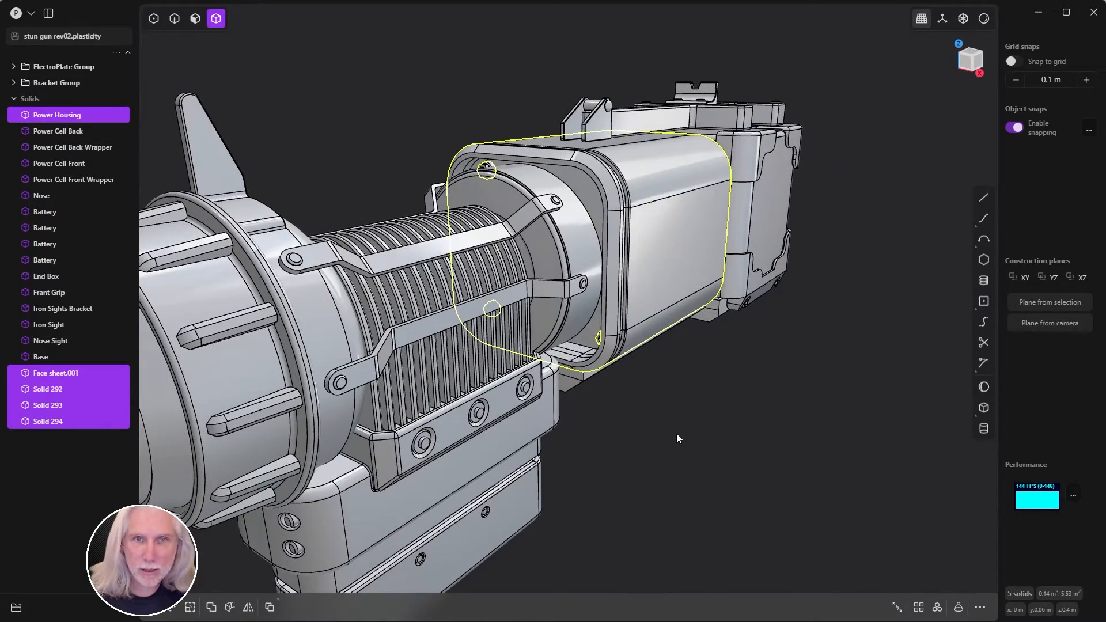
key("shift+b")
left_click(325, 573)
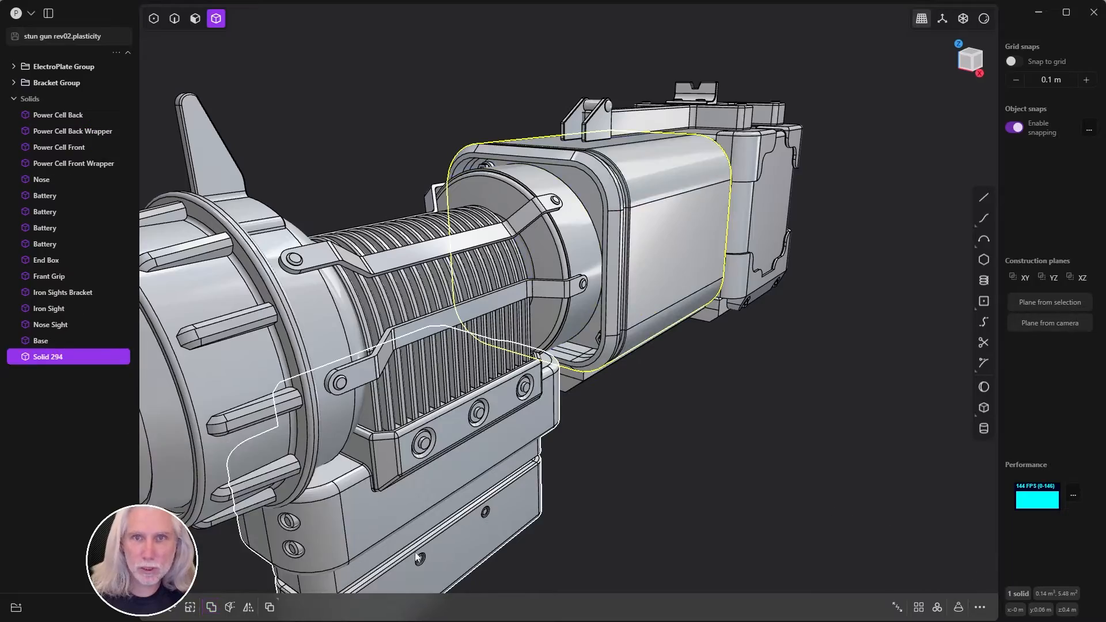
key("Escape")
- Inspect the gun from several sides and compare it with both reference images in the browser, then return to Plasticity
scroll(660, 310, "up", 5)
middle_click_drag(660, 309, 706, 311)
scroll(602, 316, "down", 5)
middle_click_drag(602, 316, 691, 247)
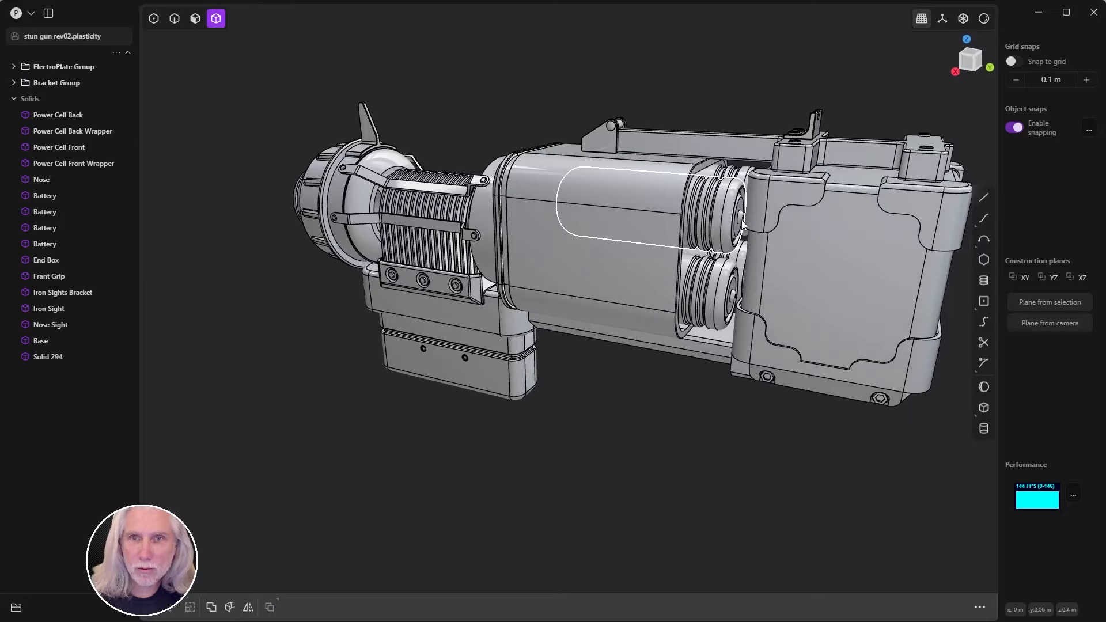
middle_click_drag(733, 305, 615, 411)
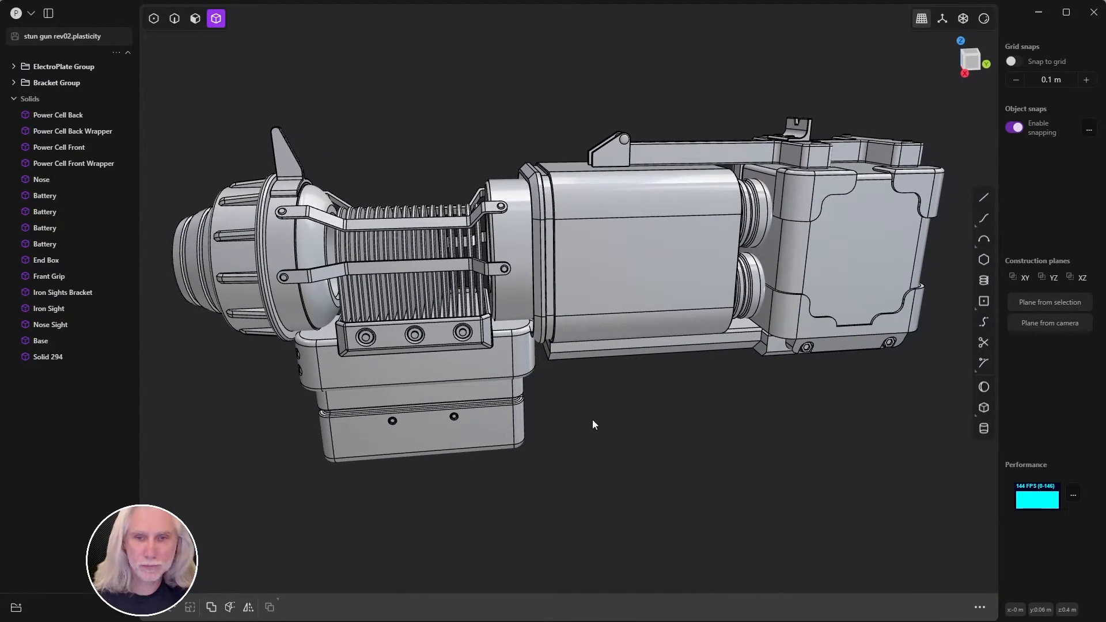
middle_click_drag(548, 424, 536, 429)
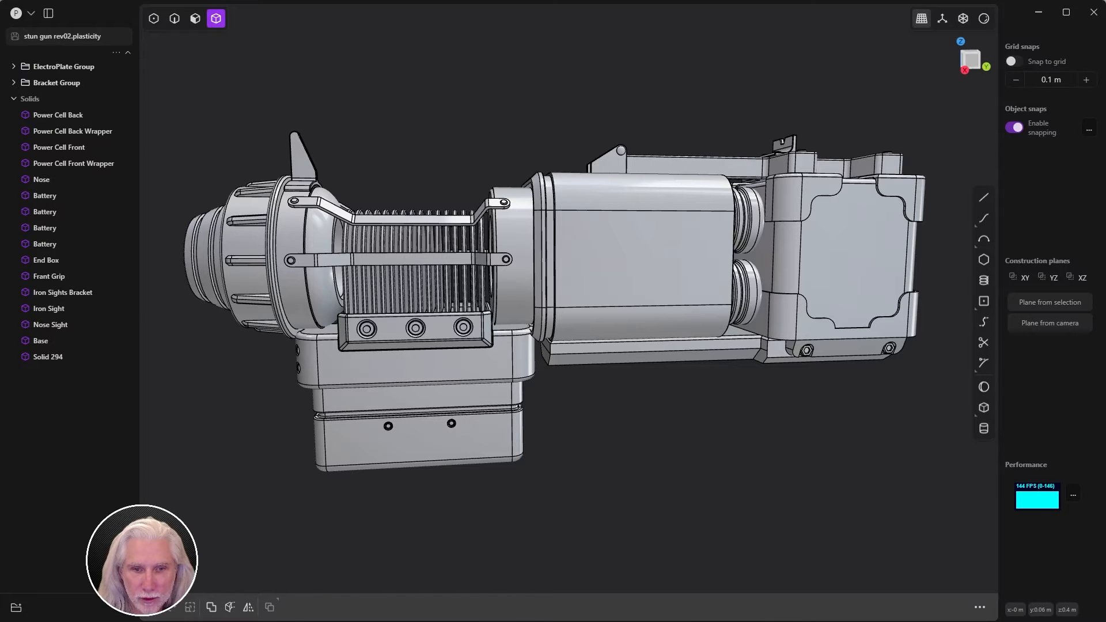
key("alt+Tab")
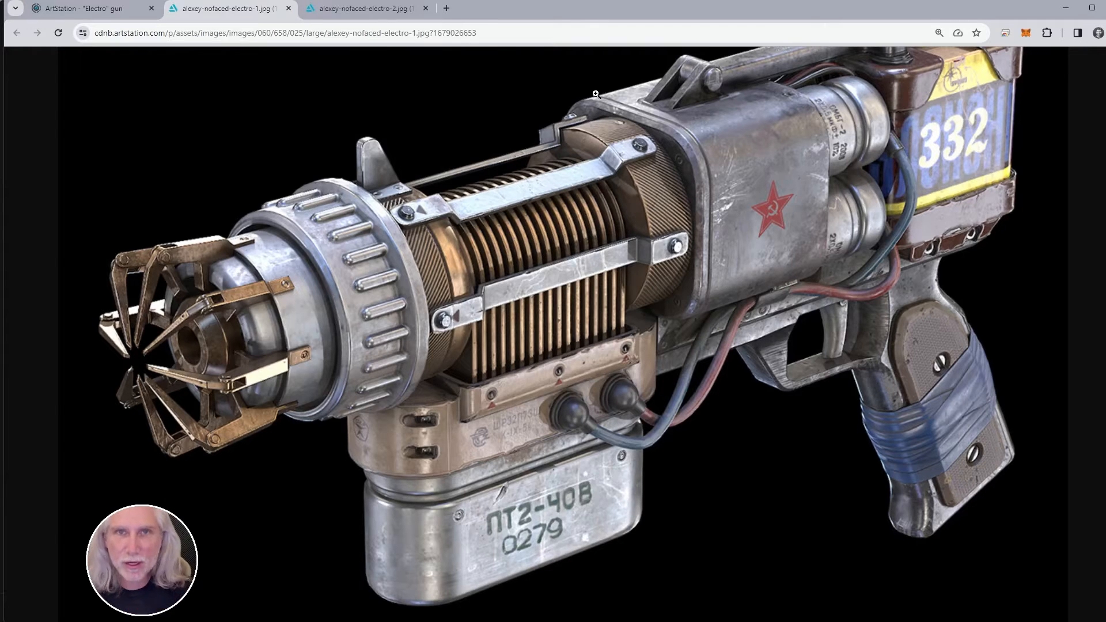
key("ctrl+Tab")
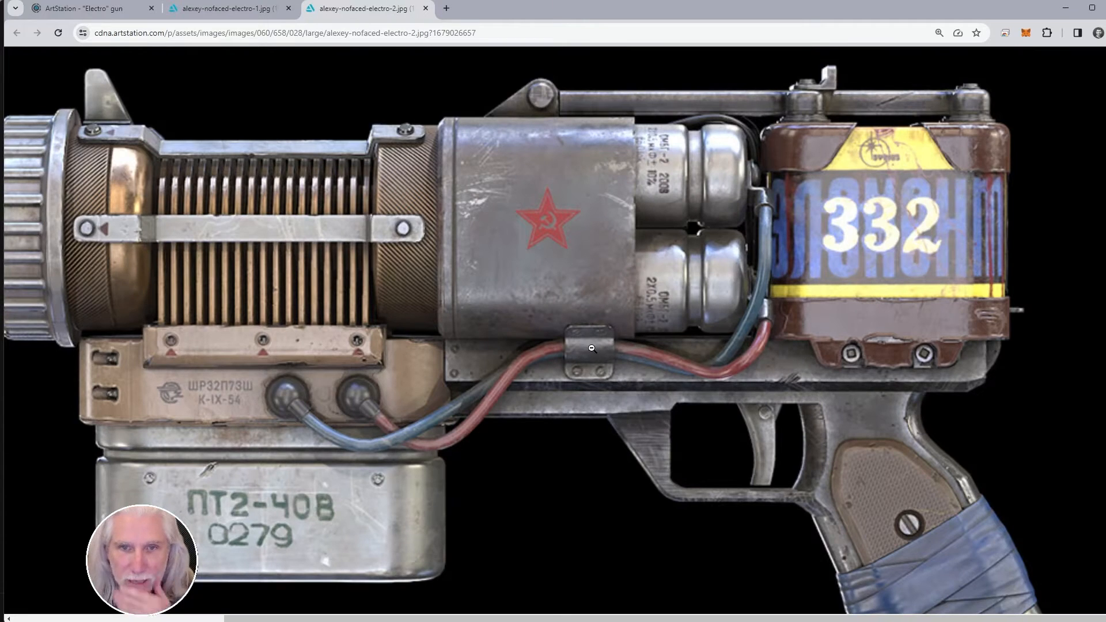
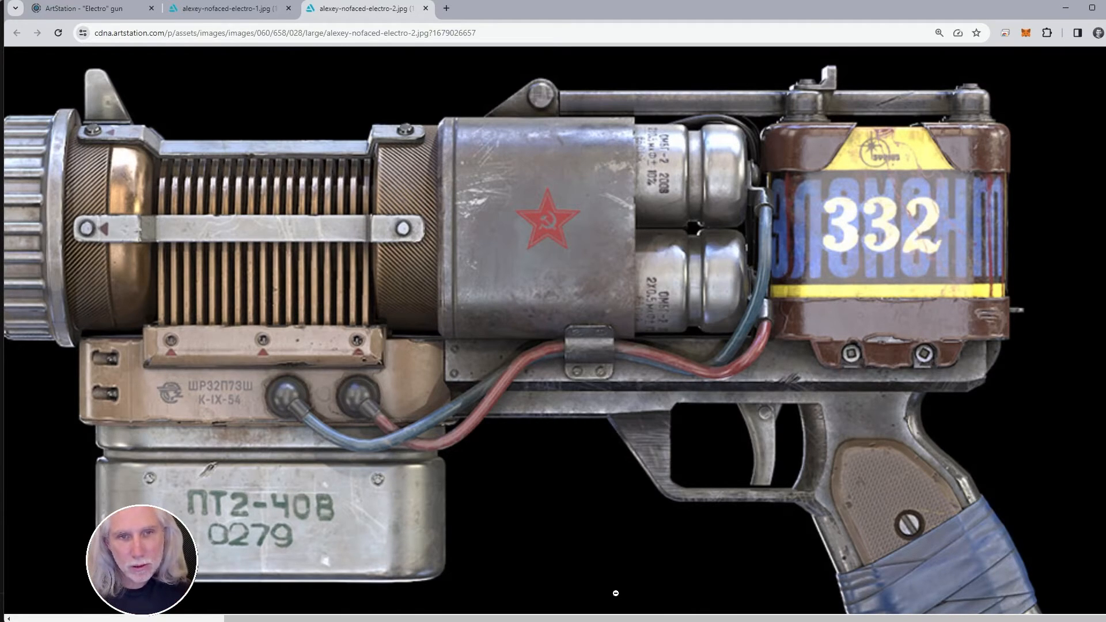
key("alt+Tab")
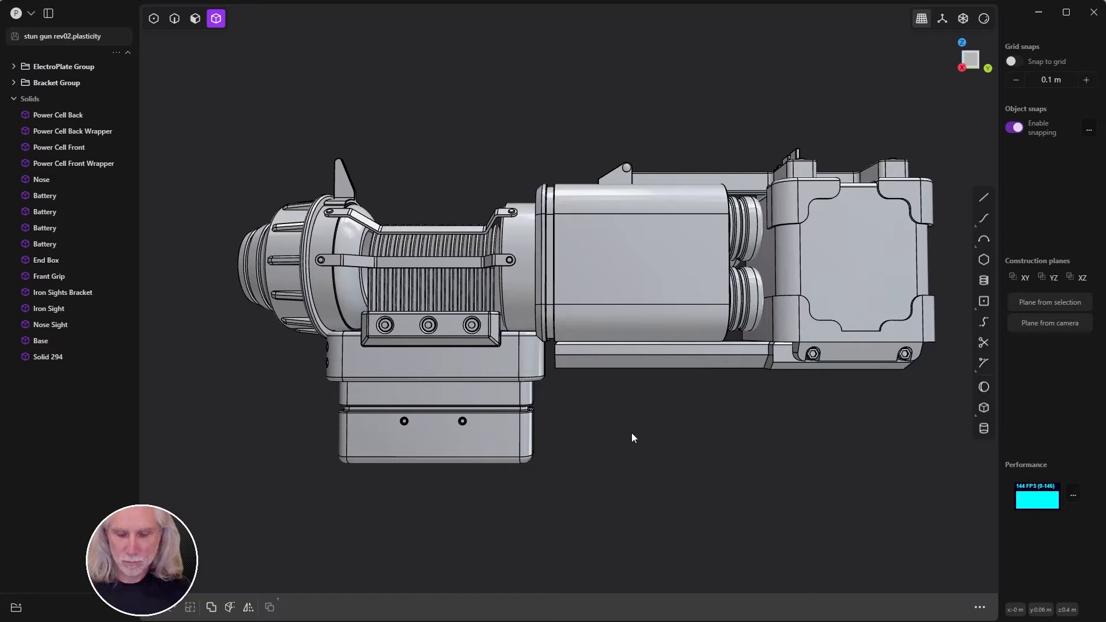
- In the right view, start a cylinder of about 0.067 m radius on the side block below the three-bolt bracket
key("KP_3")
scroll(558, 401, "up", 4)
middle_click_drag(647, 395, 792, 373, "shift")
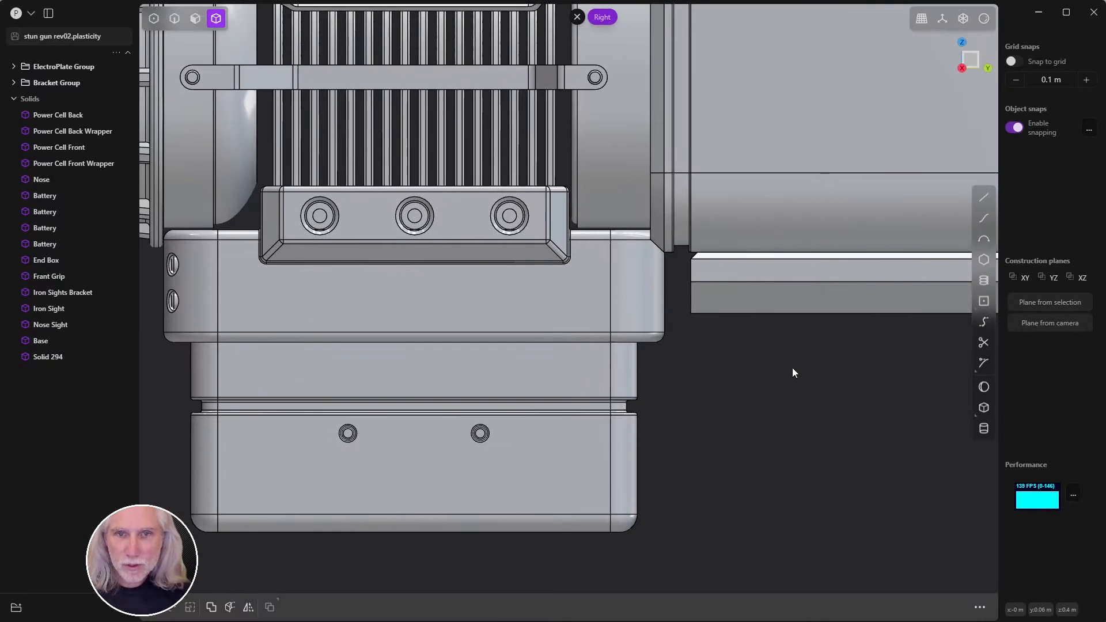
left_click(984, 428)
scroll(506, 257, "up", 3)
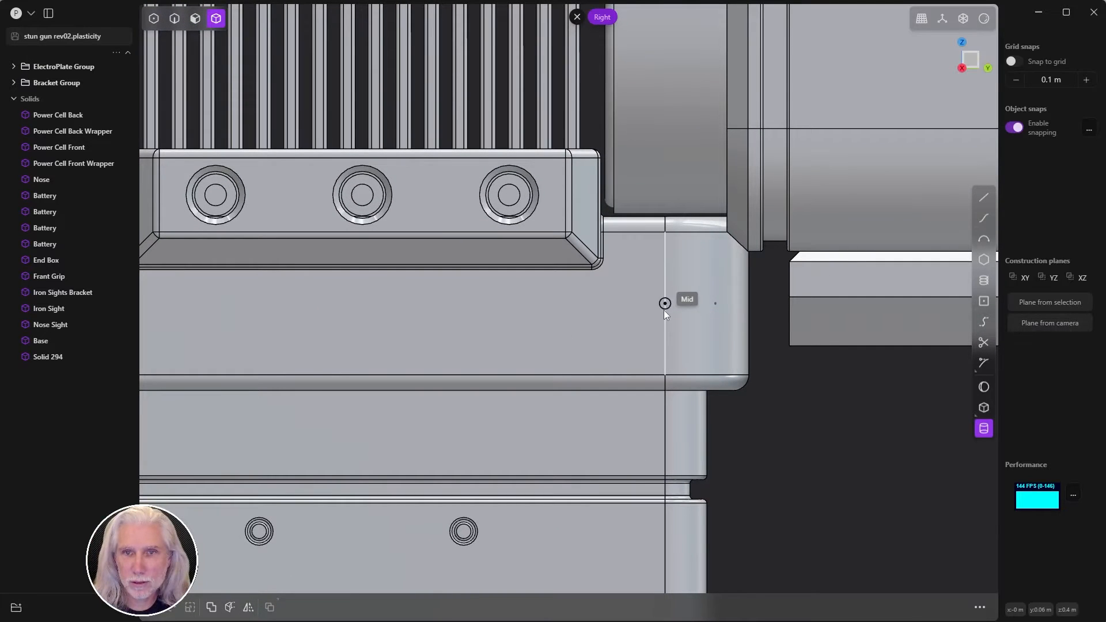
scroll(498, 323, "down", 2)
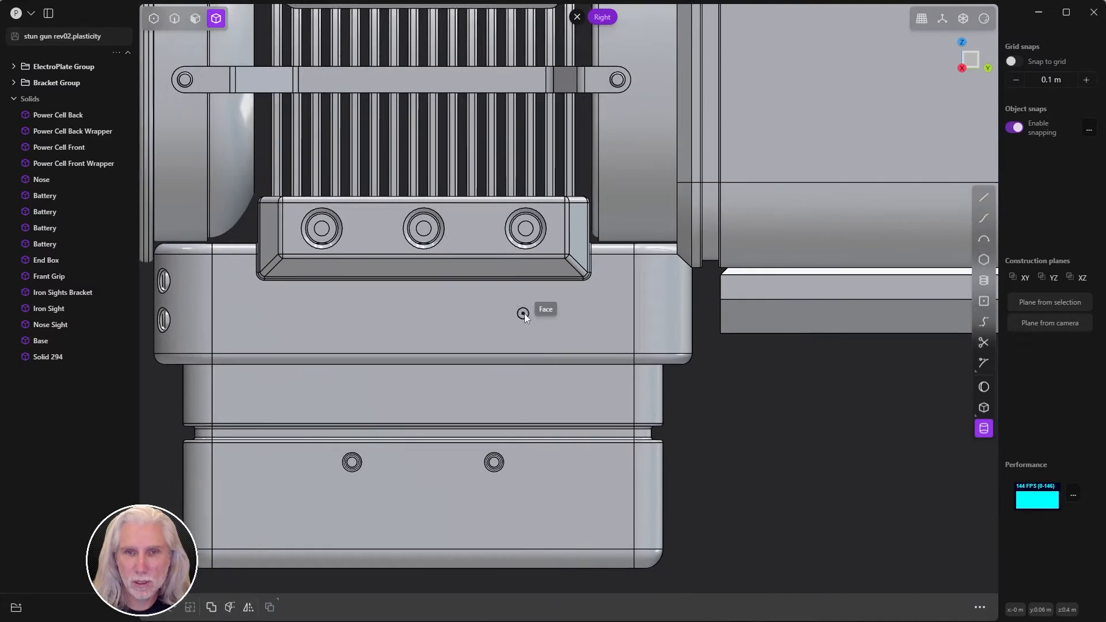
scroll(455, 311, "up", 1)
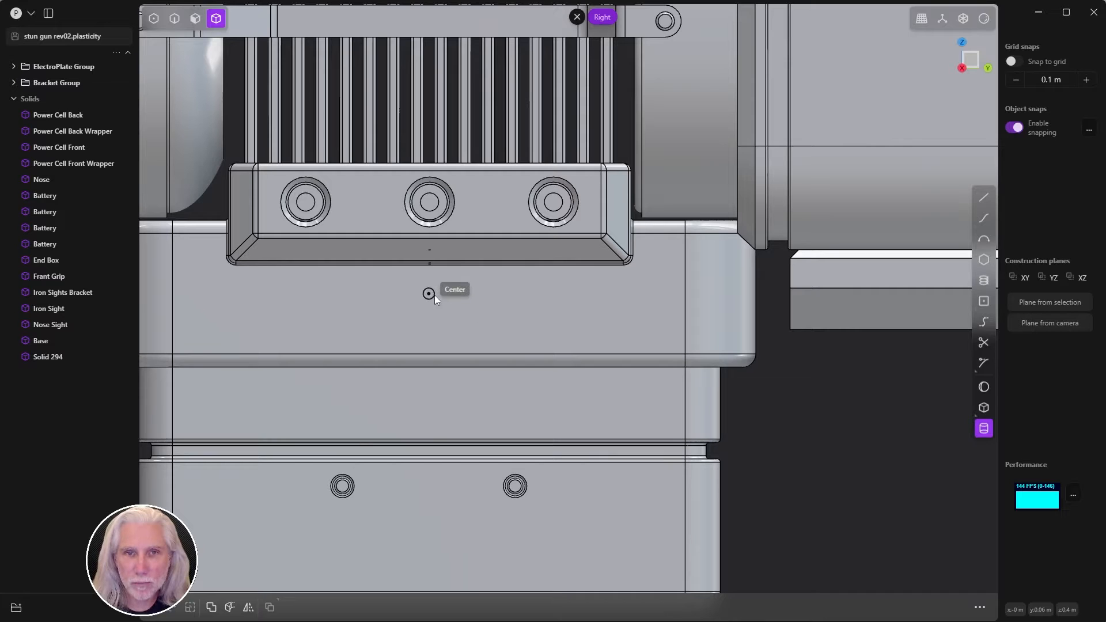
left_click(499, 317)
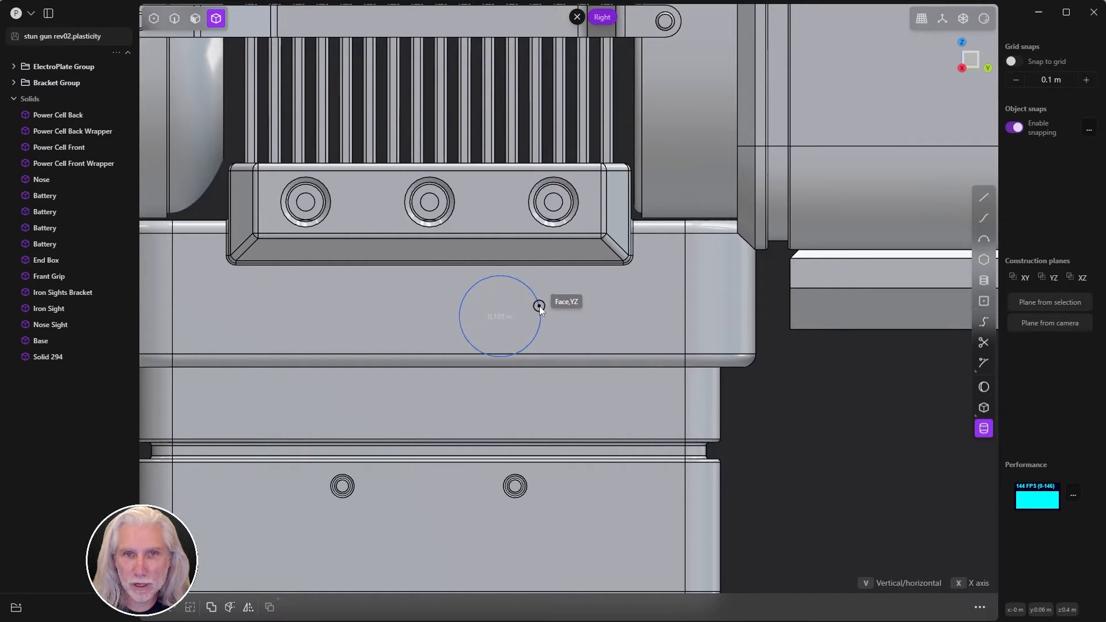
left_click(539, 306)
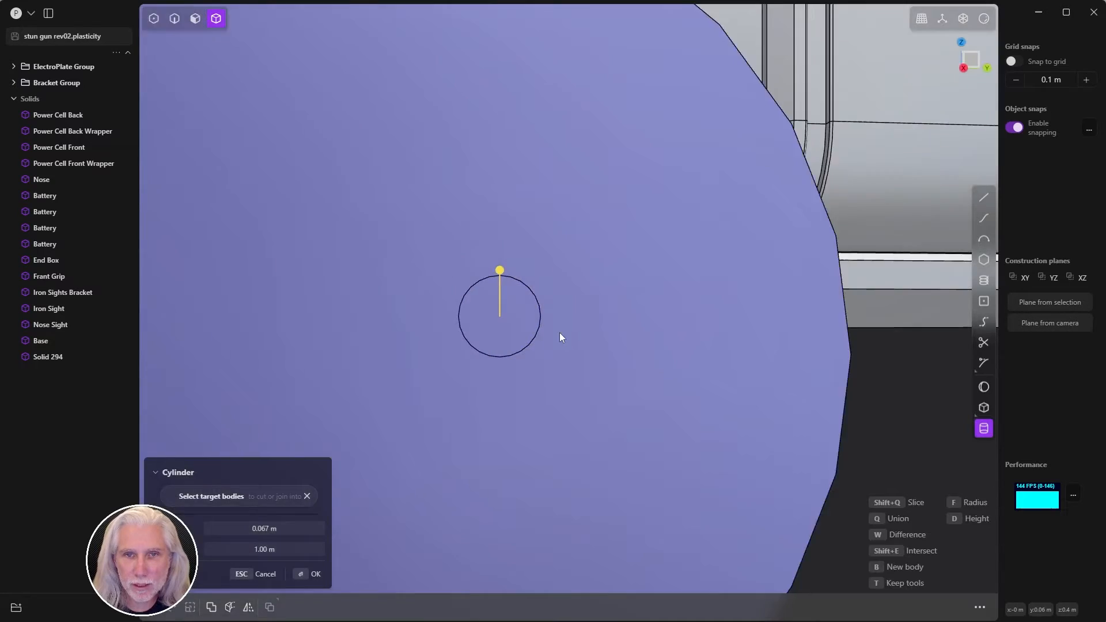
- Reduce the cylinder's radius to about 0.06 m and shorten it to a thin disc against the block
middle_click_drag(558, 333, 661, 313)
scroll(661, 314, "down", 3)
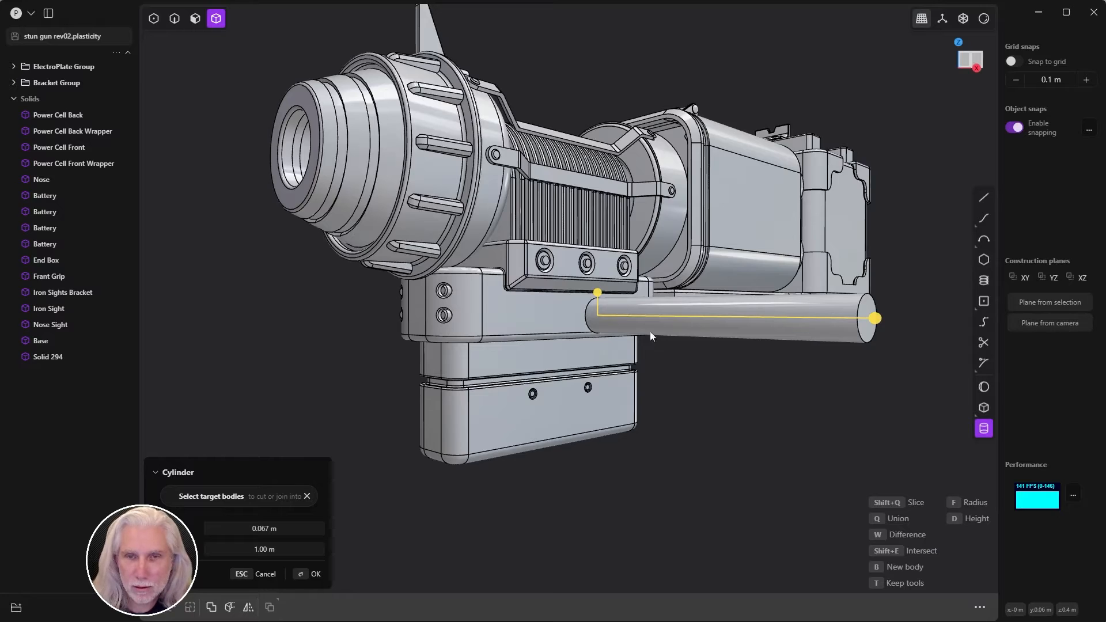
middle_click_drag(649, 331, 916, 321)
scroll(775, 316, "up", 5)
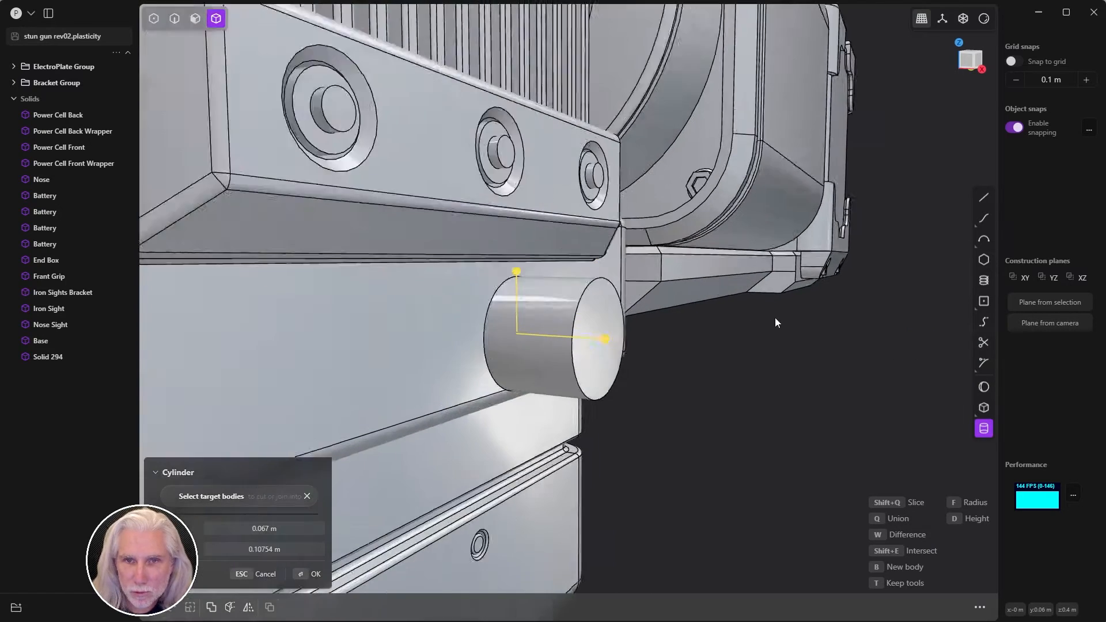
left_click_drag(465, 271, 468, 265)
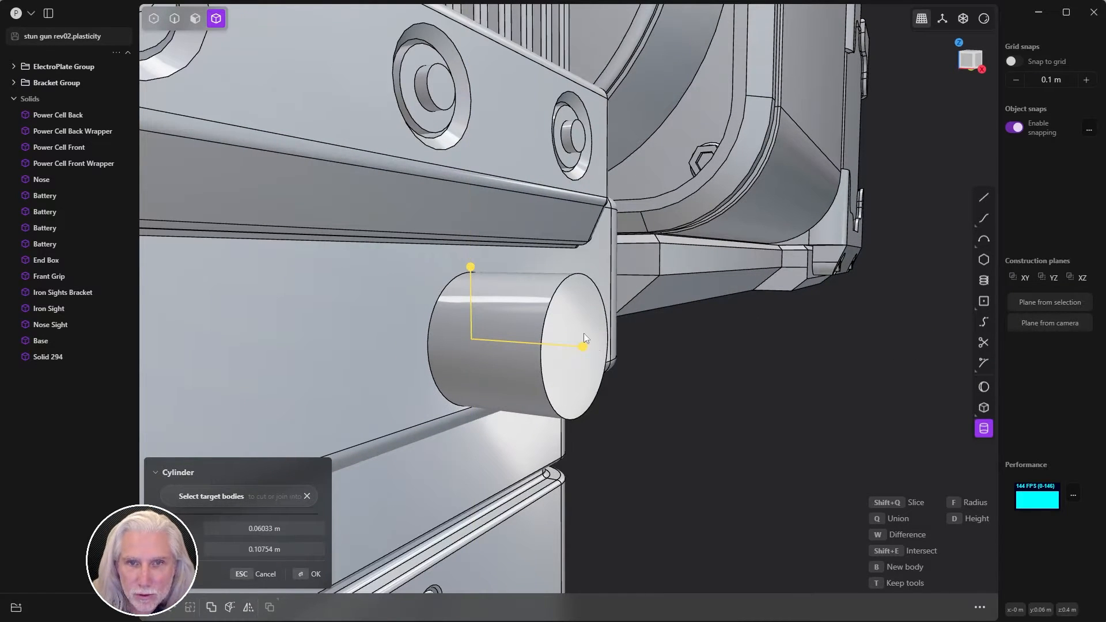
left_click_drag(578, 348, 510, 342)
middle_click_drag(510, 342, 656, 351)
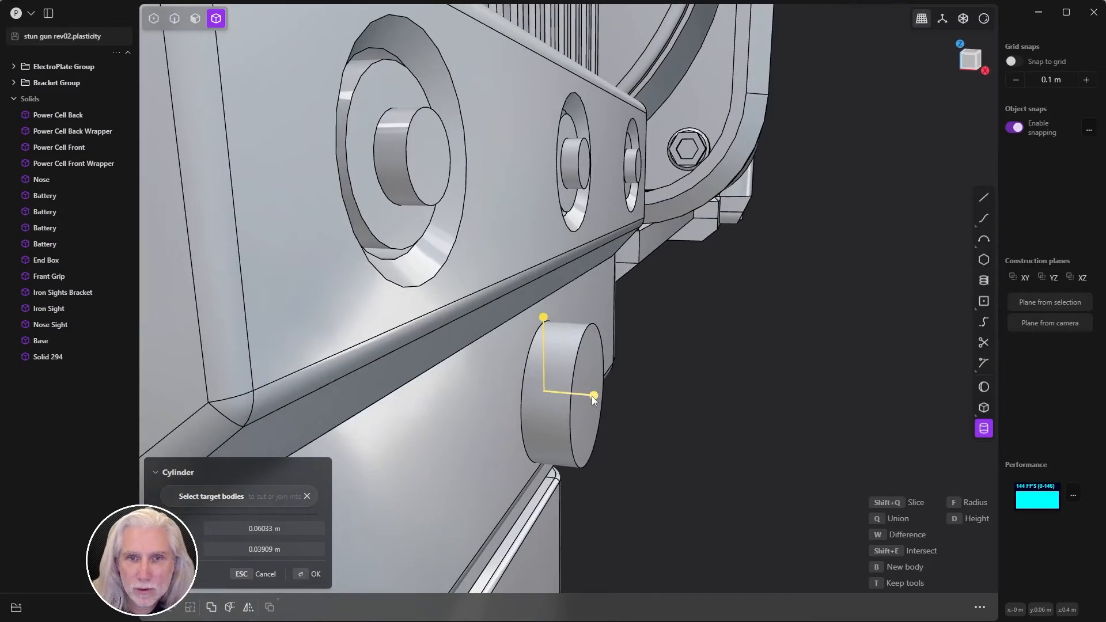
left_click_drag(592, 396, 554, 395)
middle_click_drag(678, 406, 513, 392)
left_click(513, 393)
- In the right view, move the disc slightly upward on the side of the block
key("g")
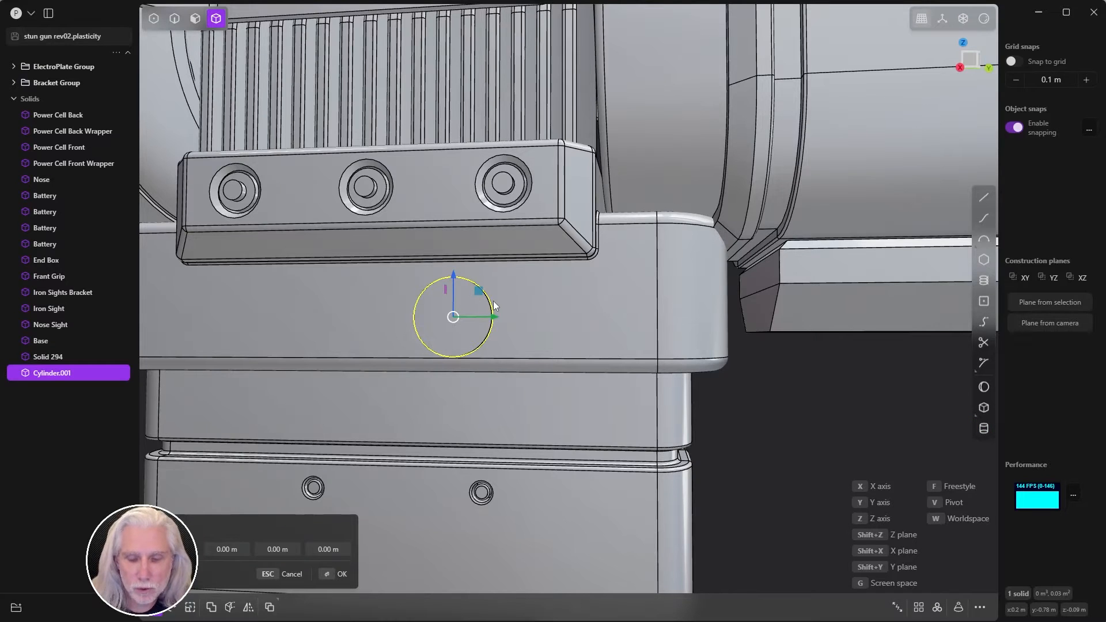
key("KP_3")
left_click_drag(434, 271, 428, 260)
middle_click_drag(483, 337, 609, 335)
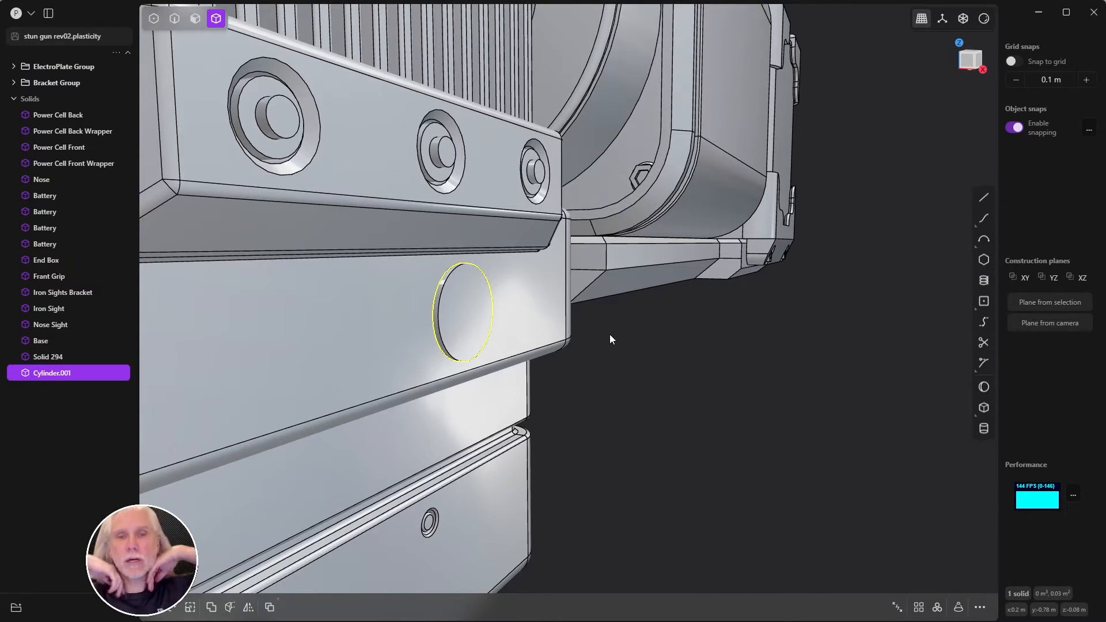
- Select the disc's outer face and offset its outline inward by about 0.005 m
middle_click_drag(609, 334, 459, 327)
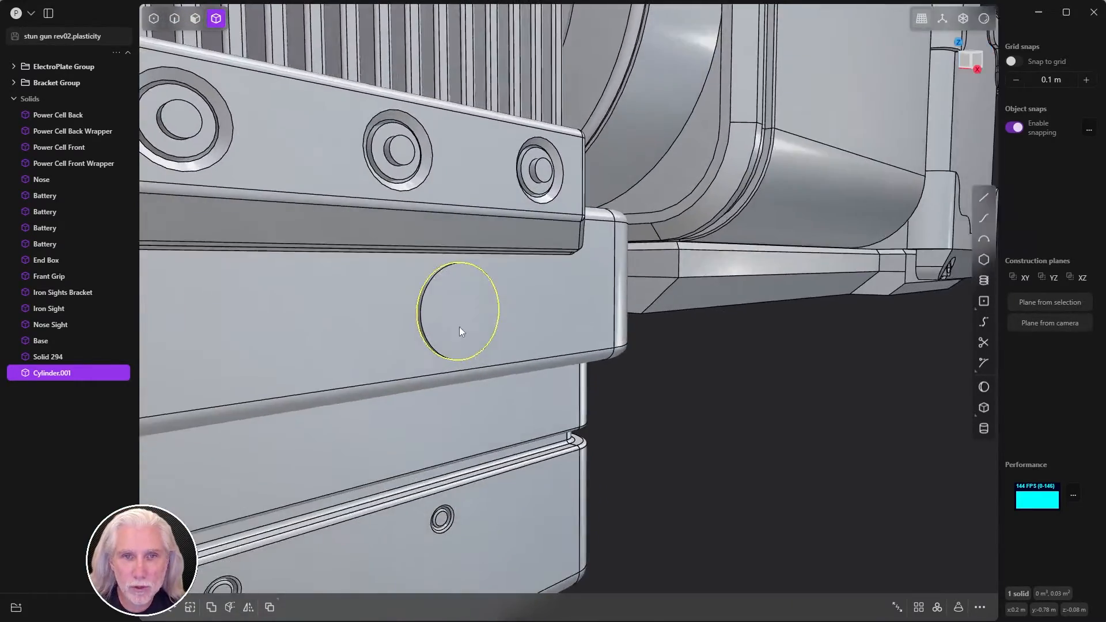
scroll(459, 327, "up", 3)
middle_click_drag(530, 314, 464, 316)
key("3")
left_click(460, 319)
key("o")
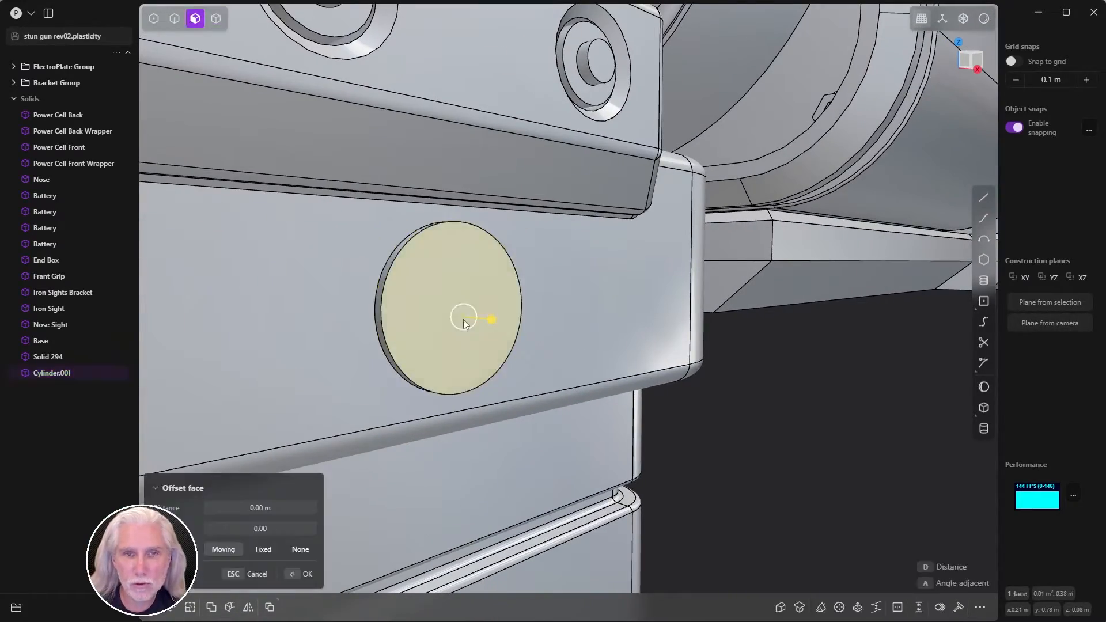
key("o")
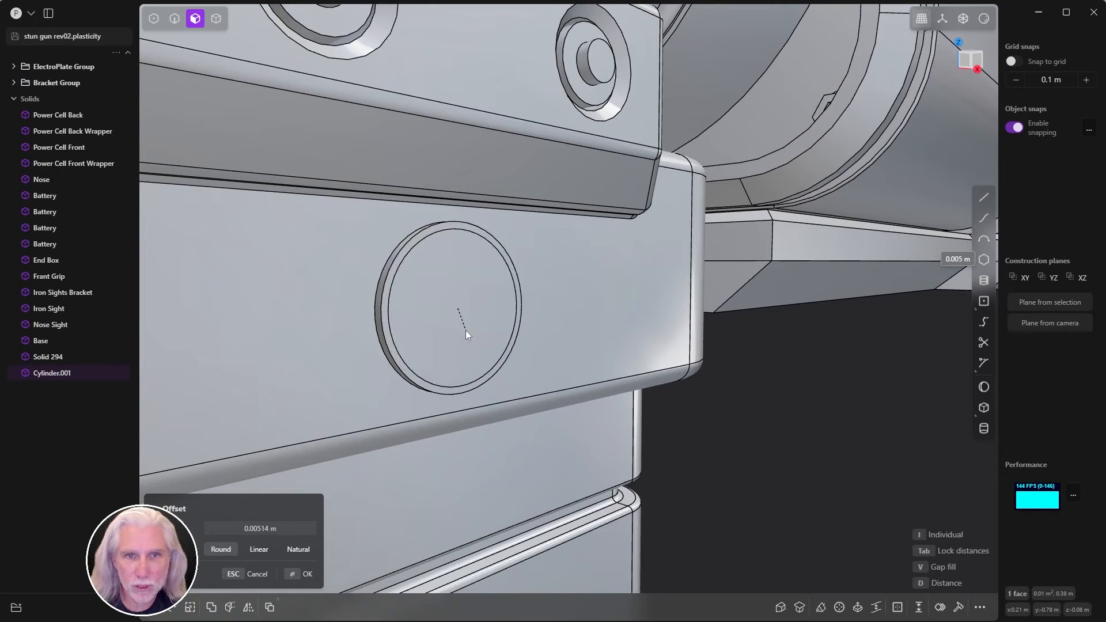
- Inset the round button's cap edge by about 0.005 m and offset the inner face outward to form a raised disc
right_click(466, 332)
left_click_drag(479, 320, 492, 323)
right_click(489, 328)
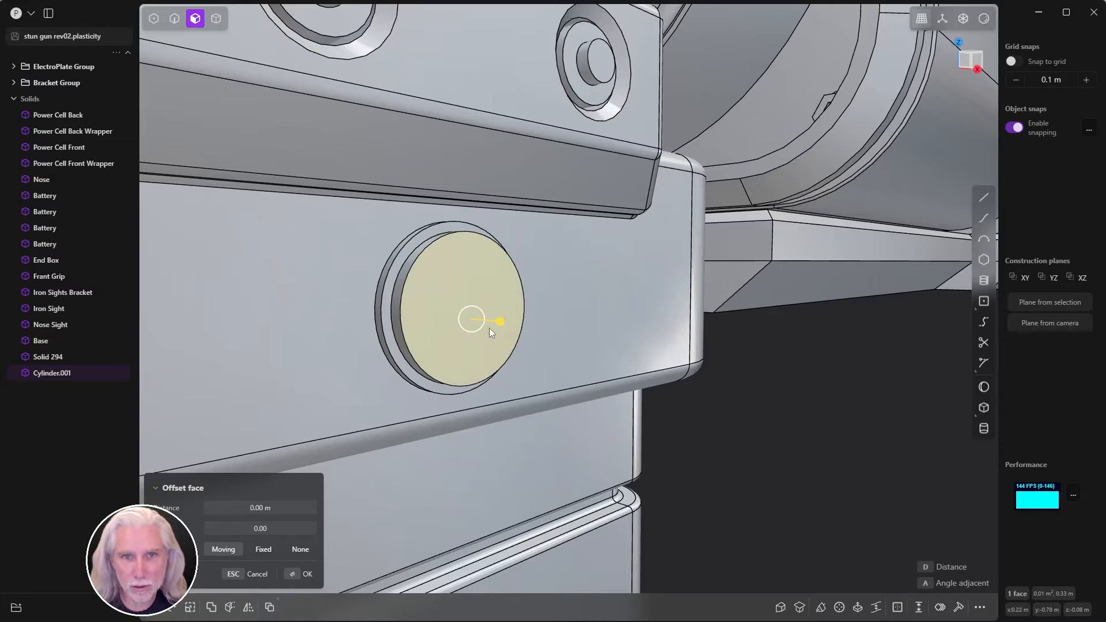
key("2")
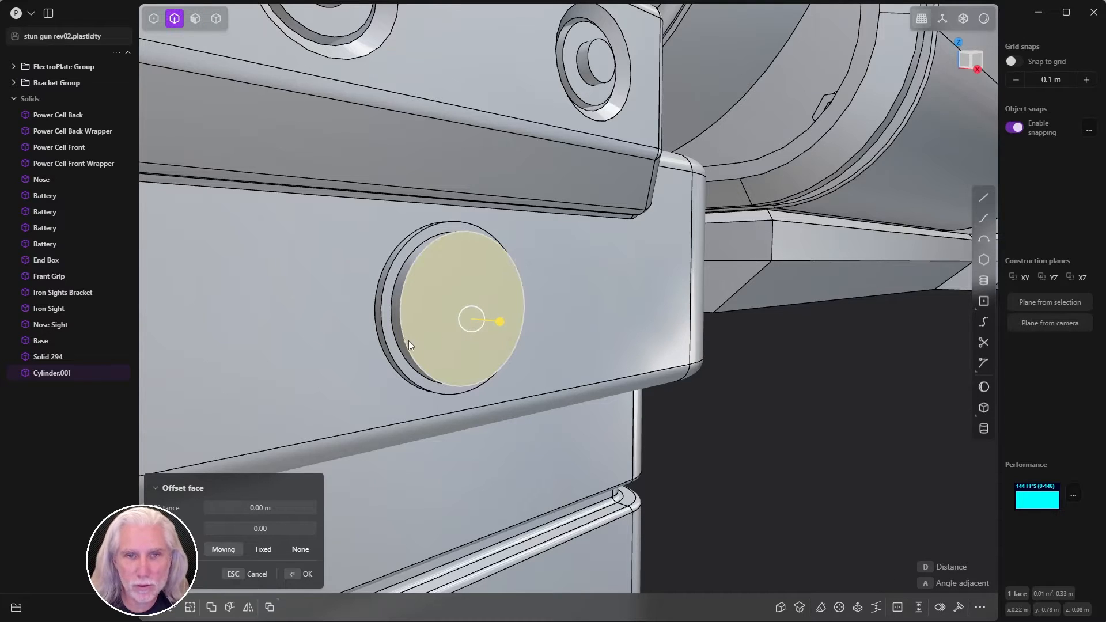
left_click(301, 574)
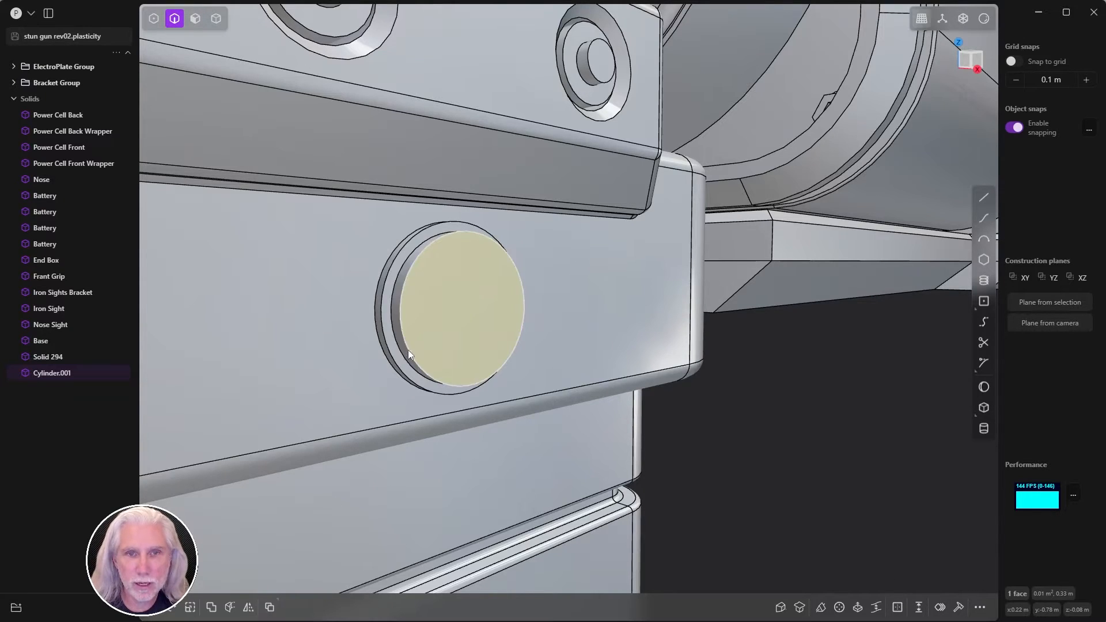
- Fillet the two outer circular edges of the stepped button with a distance of about 0.003 m
key("f")
middle_click_drag(400, 334, 383, 383)
left_click_drag(383, 383, 378, 388)
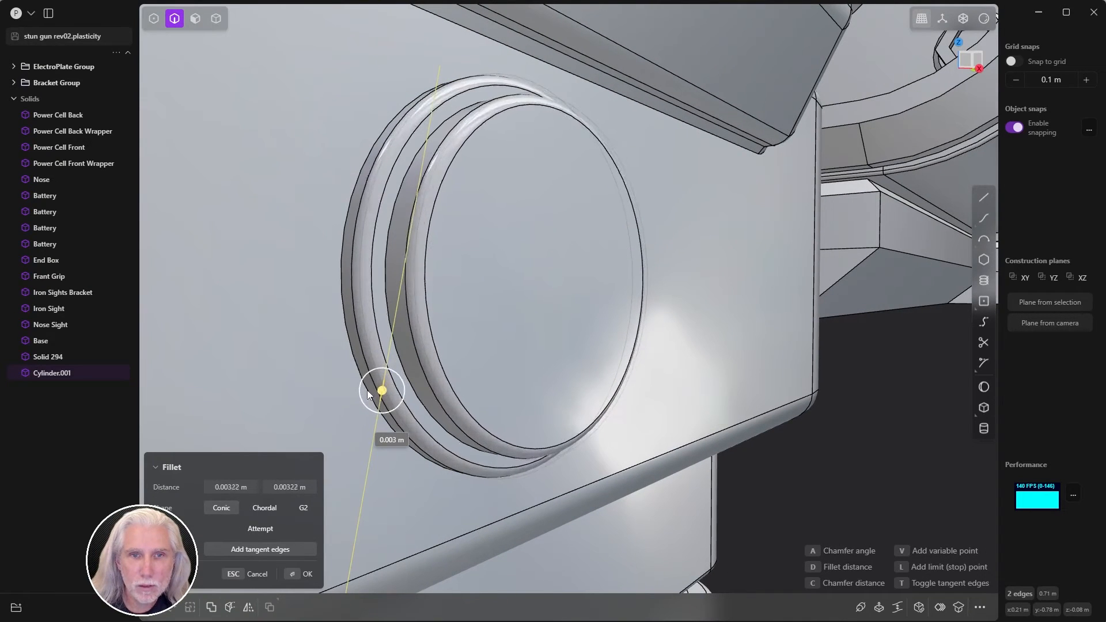
left_click(299, 574)
scroll(519, 341, "down", 5)
- Rename Solid 294 to Power Cell Container
key("3")
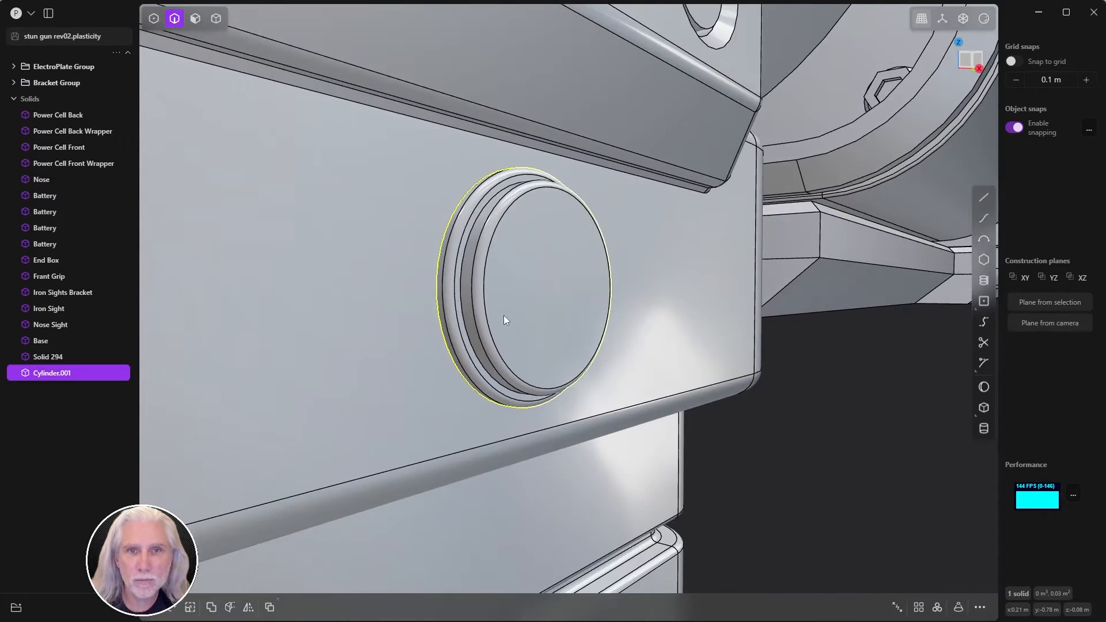
middle_click_drag(503, 315, 710, 313)
left_click(69, 357)
scroll(365, 344, "down", 10)
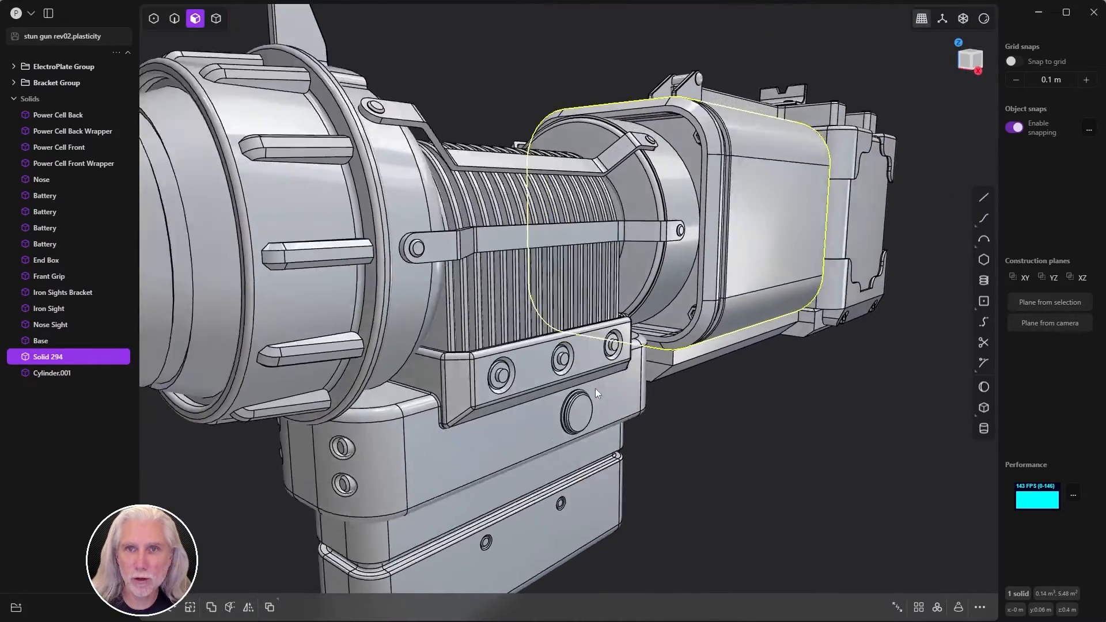
mouse_move(596, 388)
middle_mouse_down()
mouse_move(625, 386)
mouse_move(604, 389)
middle_mouse_up()
double_click(44, 357)
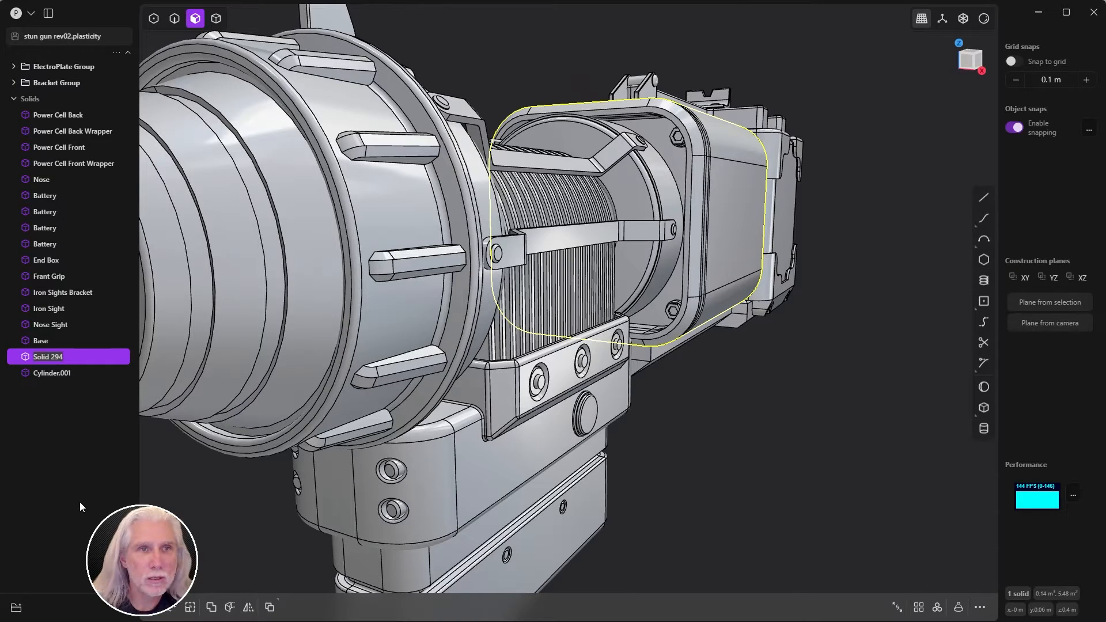
type("Power C")
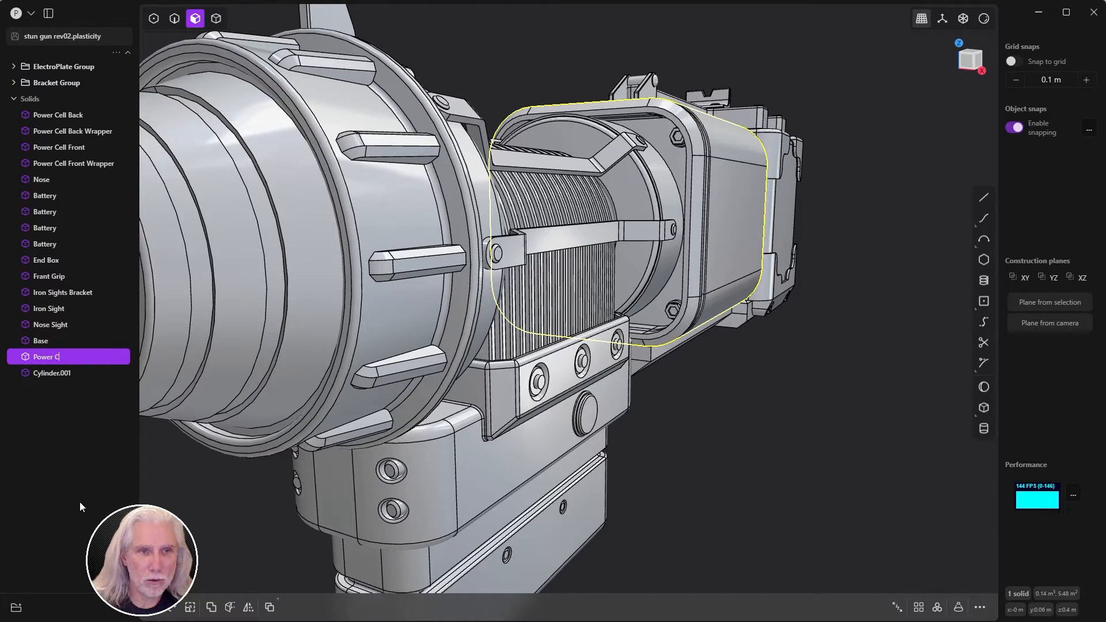
type("ell Container")
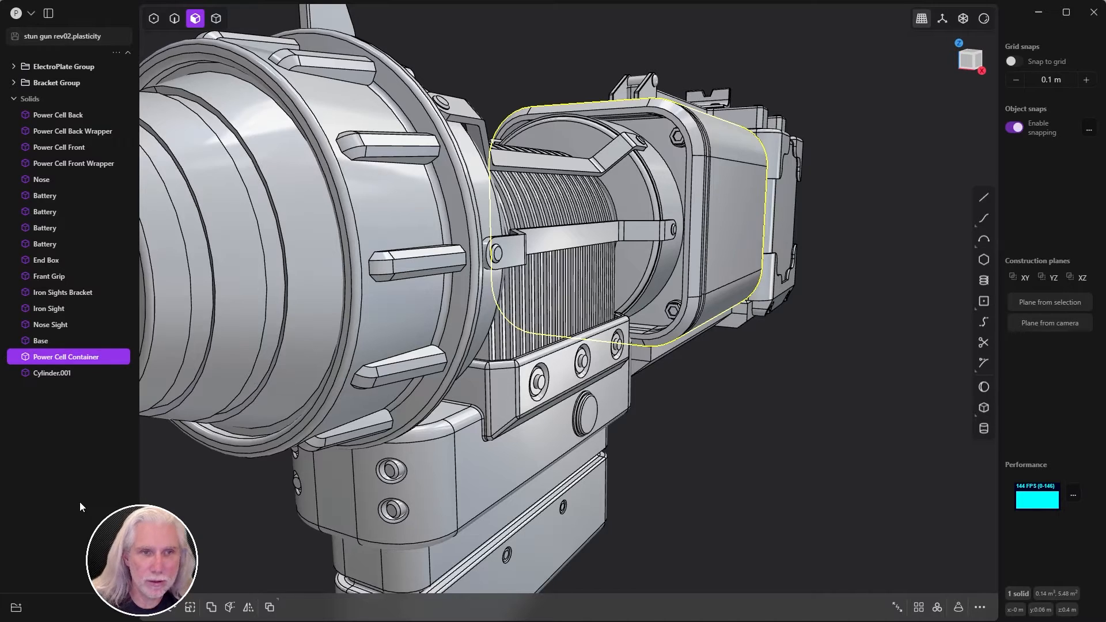
key("Return")
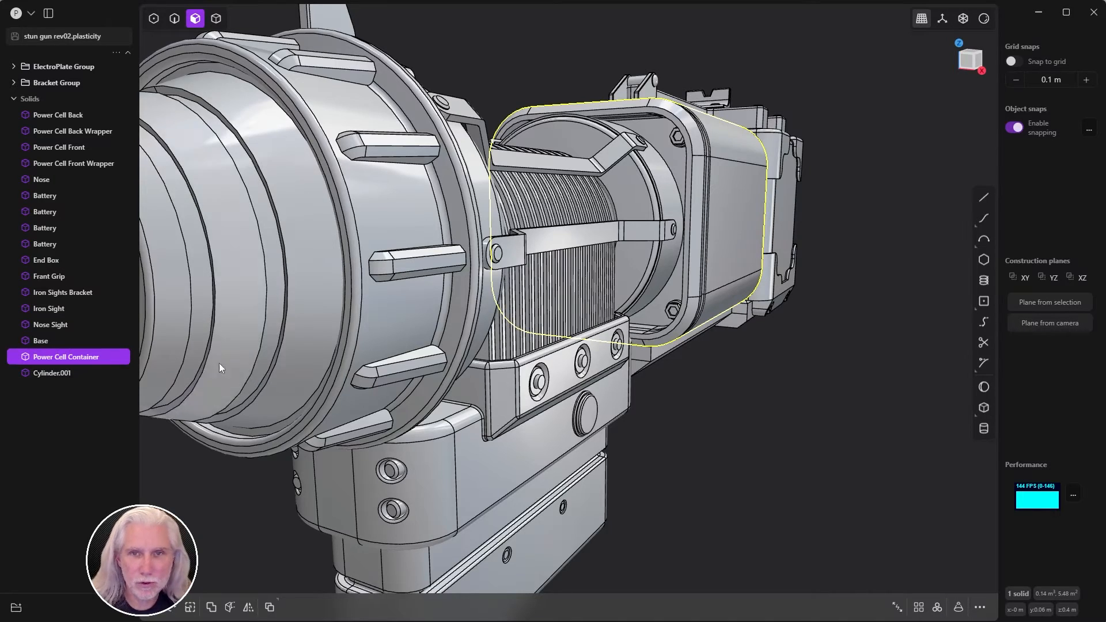
- Move the Cylinder.001 button slightly outward along the X axis, away from the grip's side wall
scroll(740, 385, "up", 5)
left_click(65, 376)
middle_click_drag(590, 426, 681, 340)
key("g")
scroll(681, 340, "up", 5)
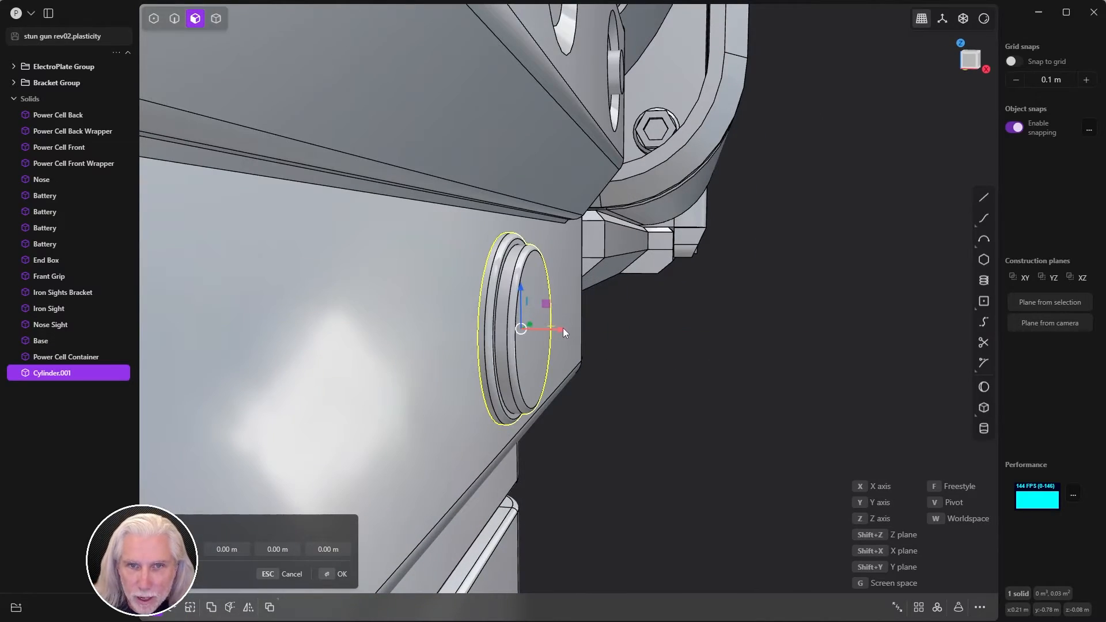
left_click_drag(563, 328, 571, 330)
key("Return")
left_click(726, 340)
- Offset the button's back face about 0.073 m into the grip body
middle_click_drag(590, 343, 633, 319)
scroll(621, 341, "up", 5)
scroll(629, 320, "down", 2)
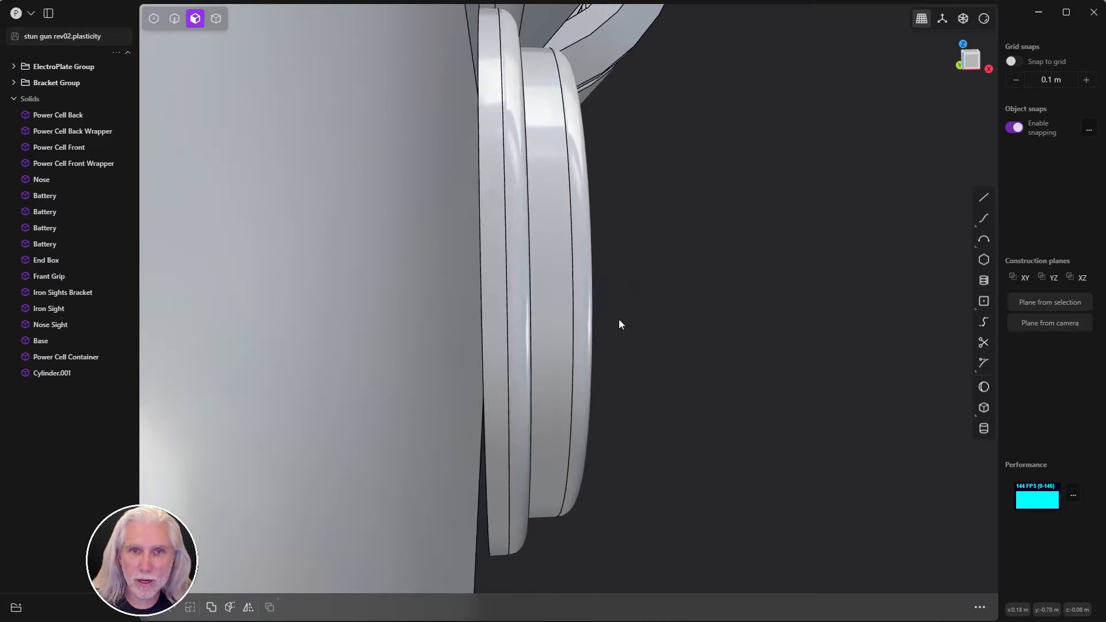
scroll(602, 320, "up", 4)
left_click(446, 322)
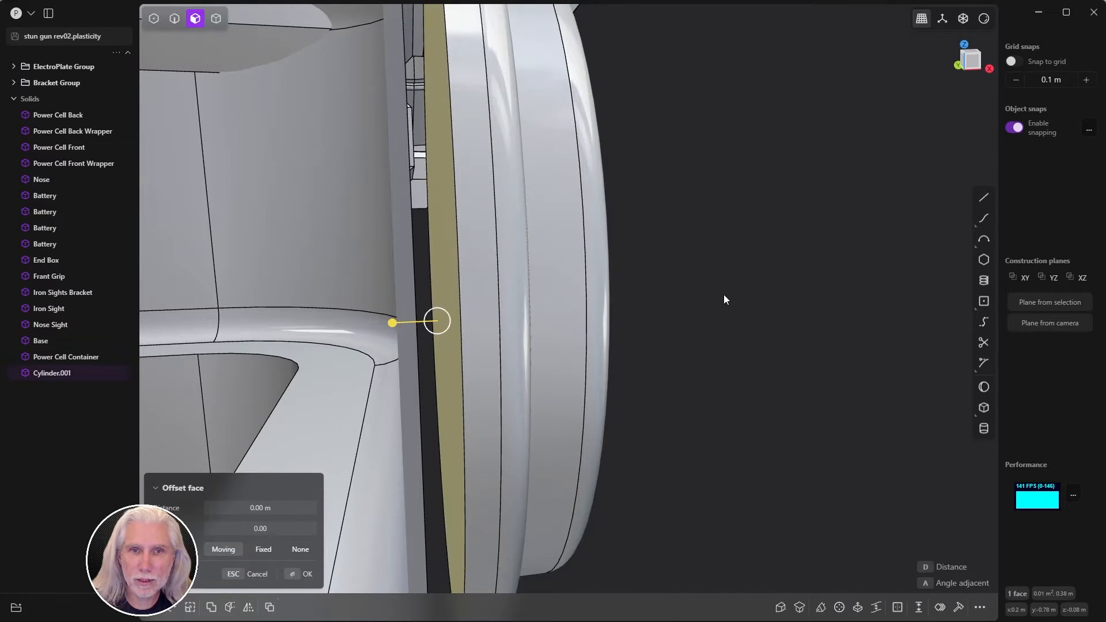
middle_click_drag(723, 295, 602, 313)
left_click_drag(565, 311, 319, 343)
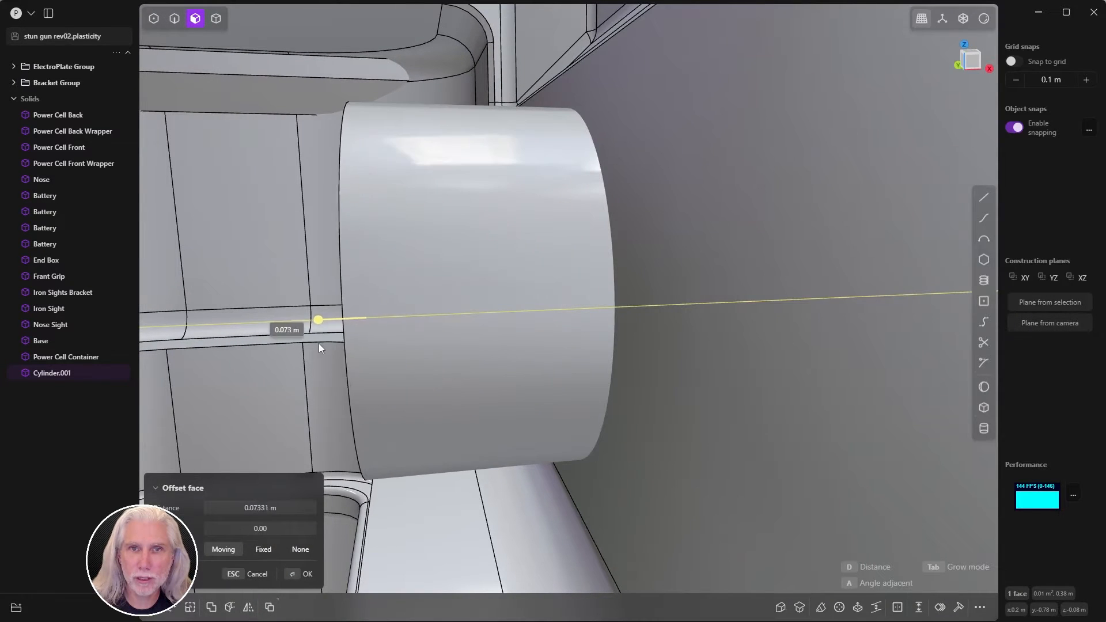
middle_click_drag(319, 343, 1017, 414)
scroll(584, 336, "down", 3)
right_click(569, 335)
- Add a sphere of about 0.043 m radius centred on the button's front face, joined to the Cylinder.001 solid
key("ctrl+4")
left_click(983, 387)
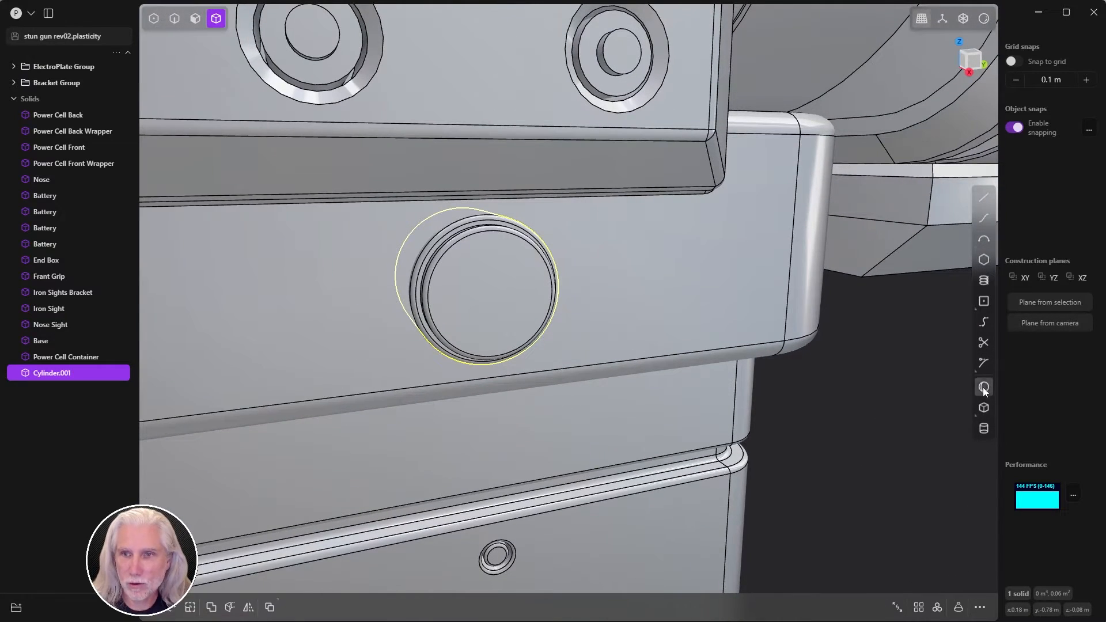
left_click(491, 295)
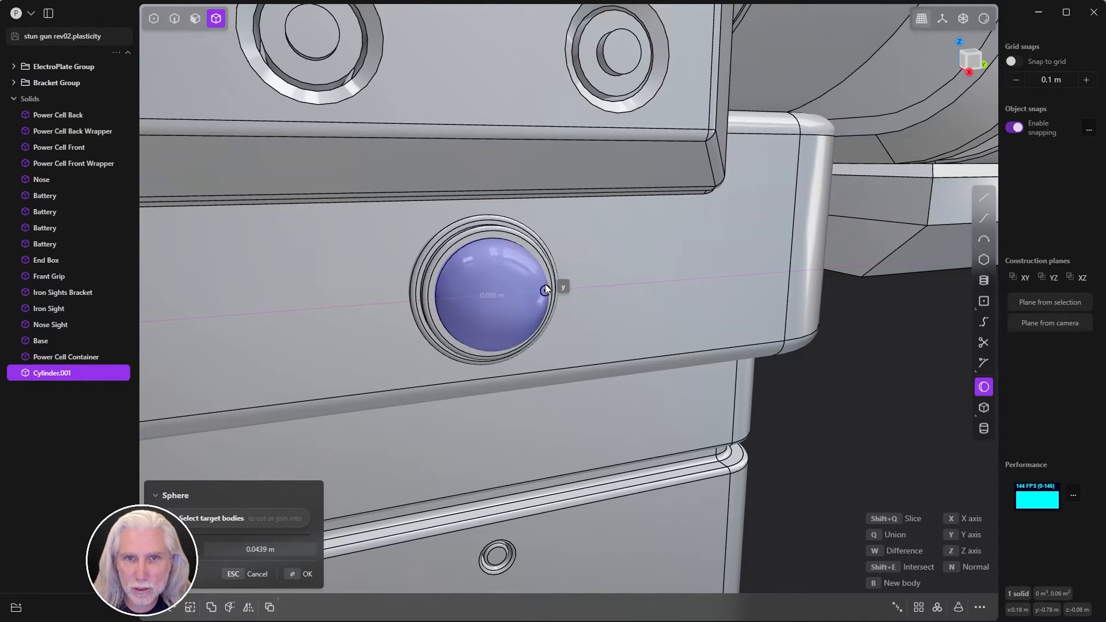
left_click(544, 284)
middle_click_drag(530, 329, 582, 339)
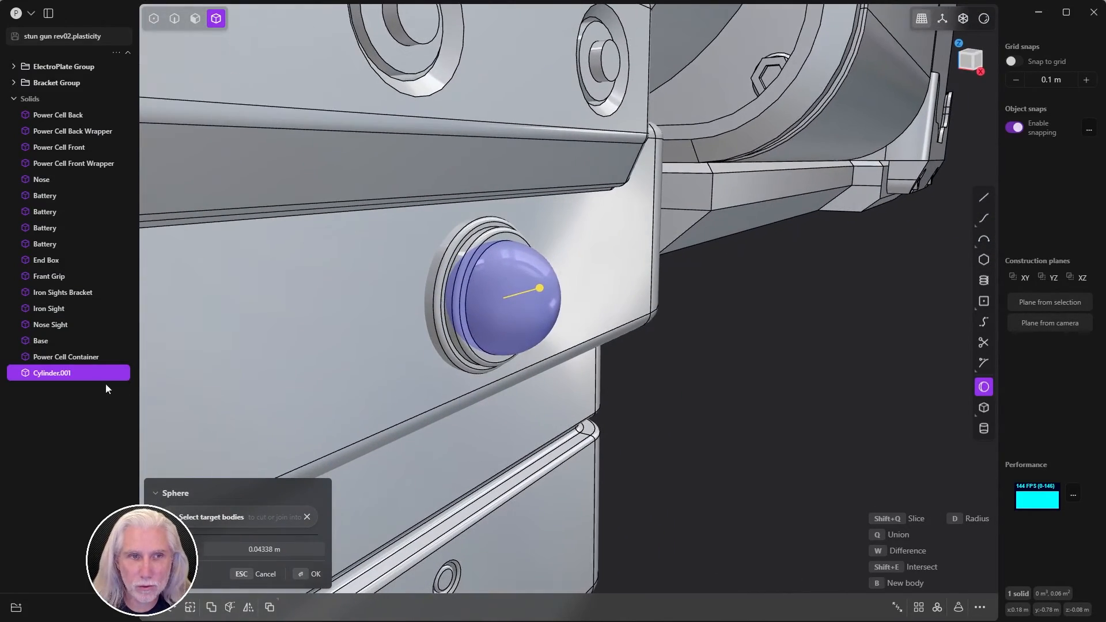
left_click(308, 574)
- Isolate the domed button solid and view it squarely from the bottom
middle_click_drag(321, 575, 546, 416)
key("period")
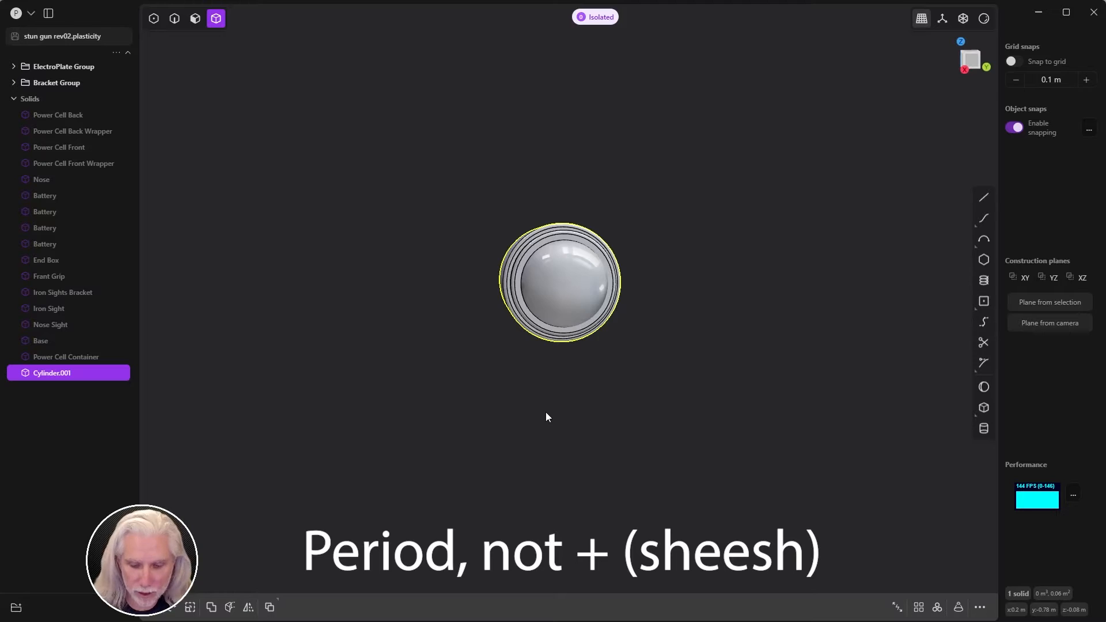
key("KP_1")
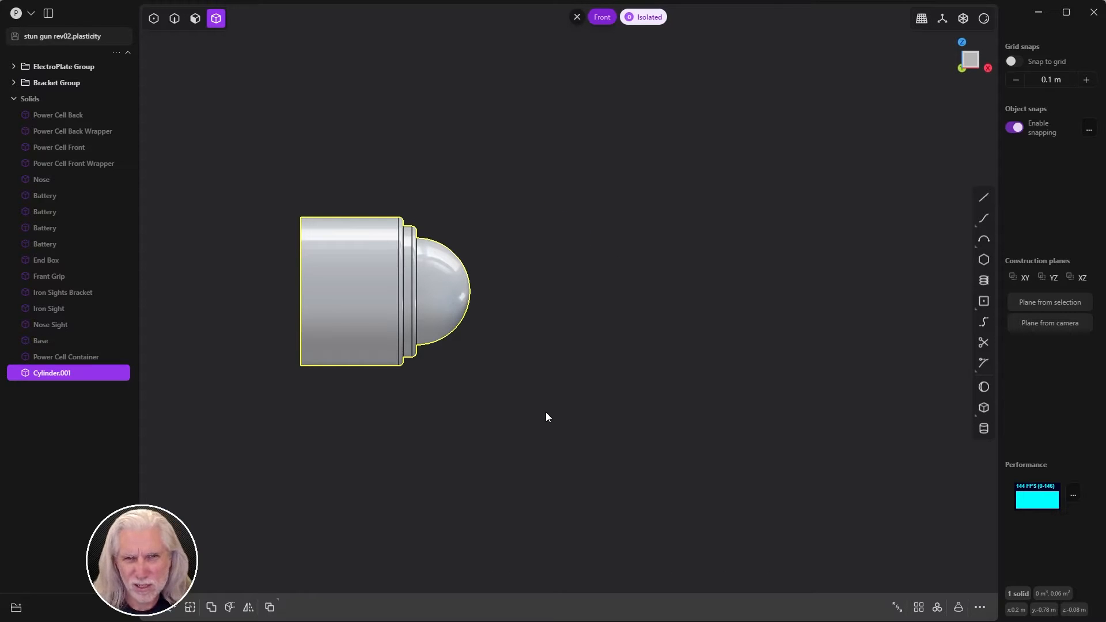
key("KP_3")
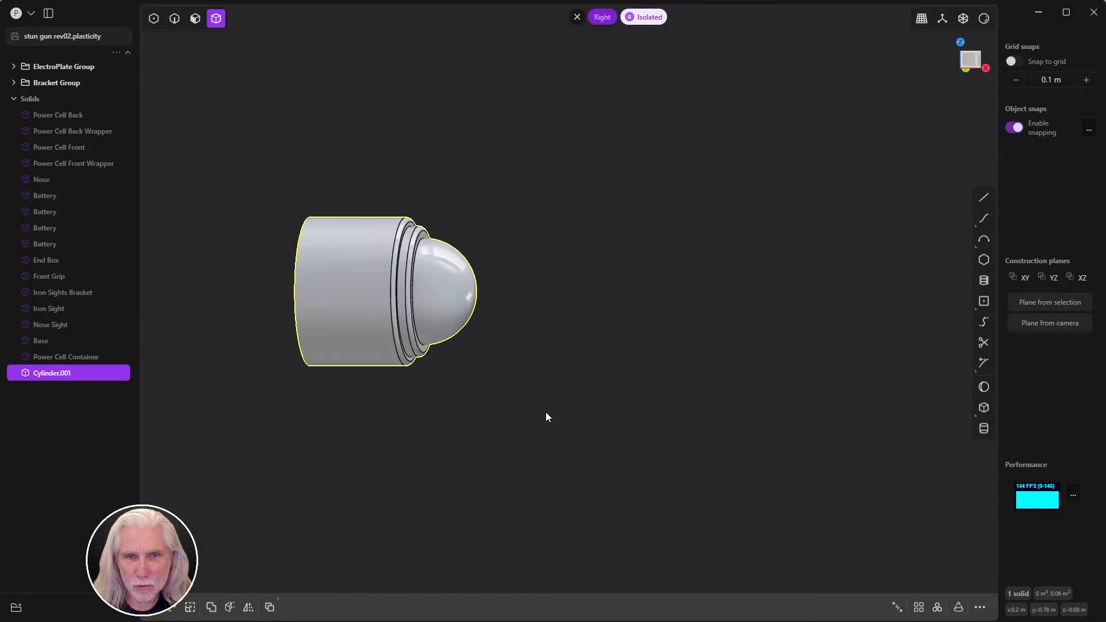
key("KP_1")
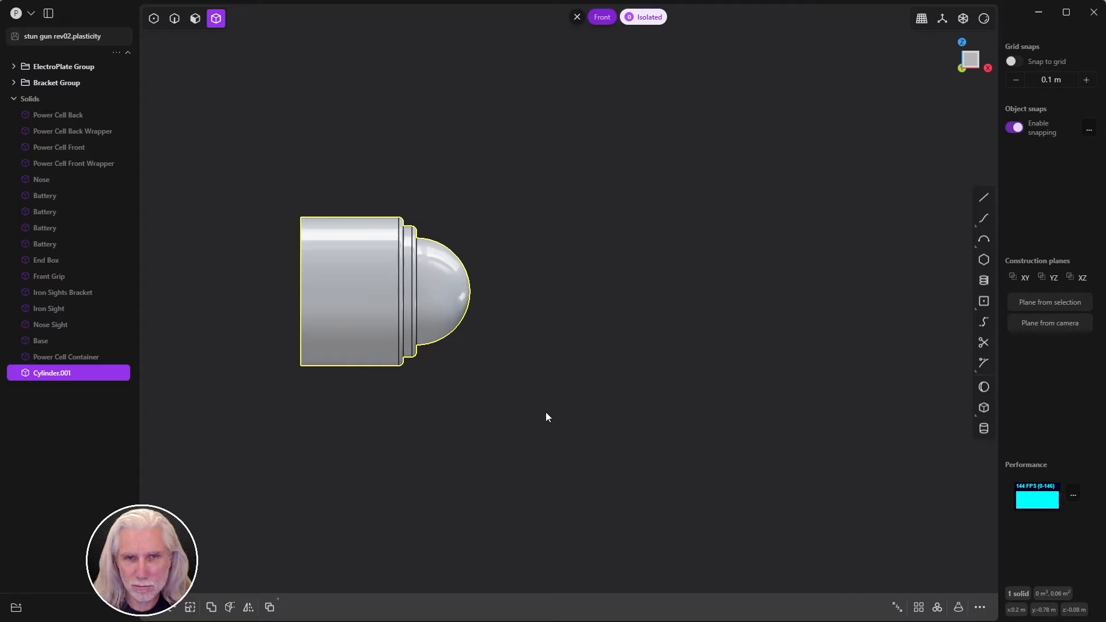
key("KP_3")
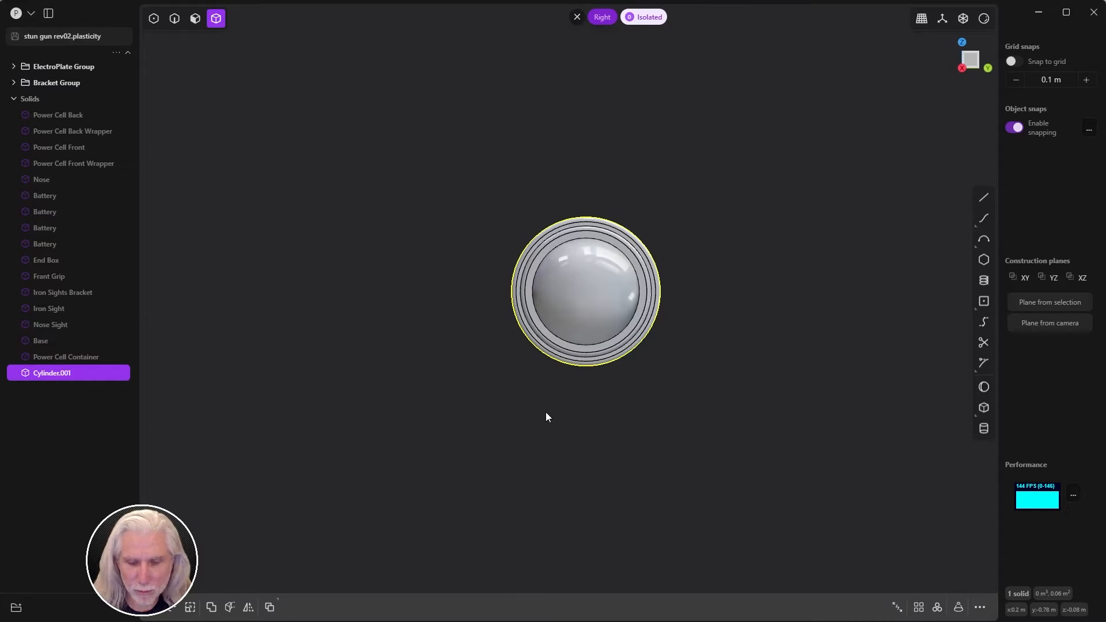
key("ctrl+KP_7")
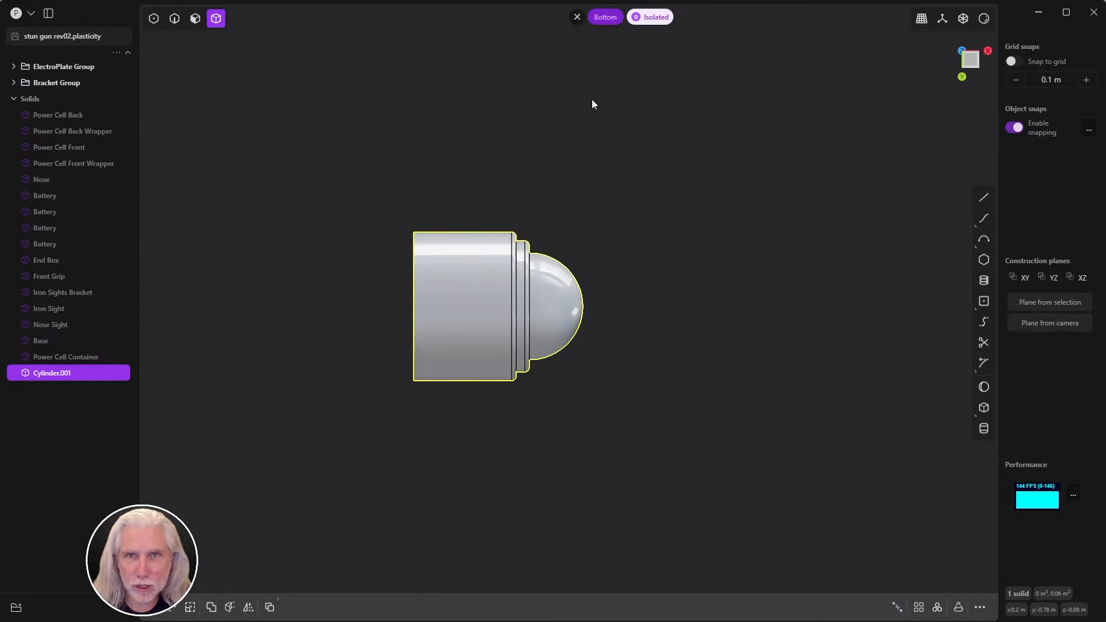
scroll(631, 230, "up", 3)
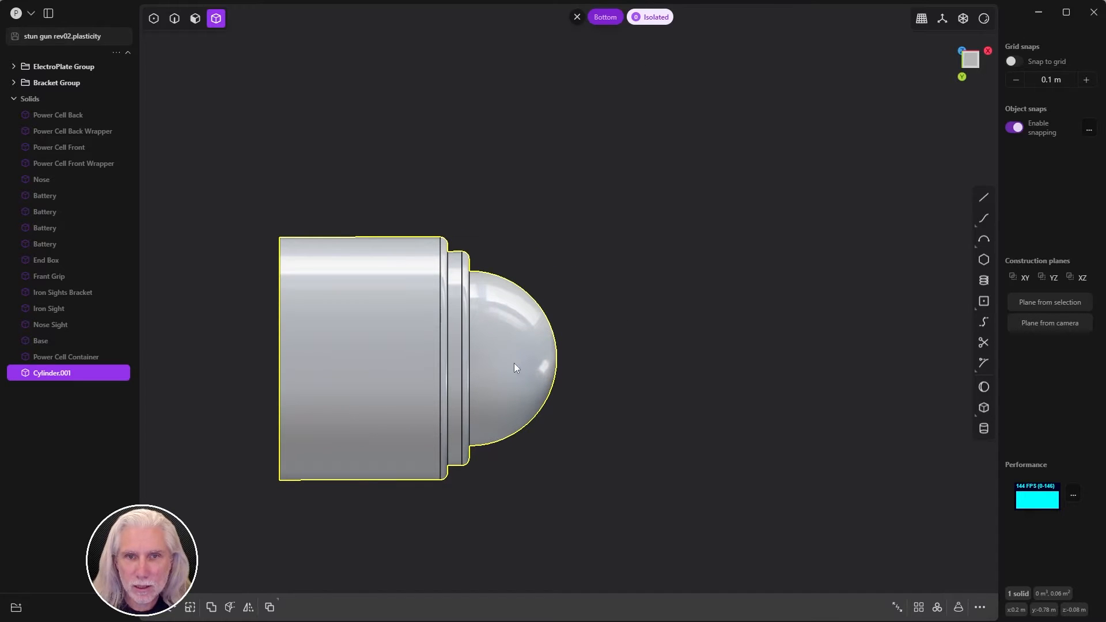
- Draw a cylinder with a radius of about 0.015 m centred on the outermost tip of the dome
left_click(767, 310)
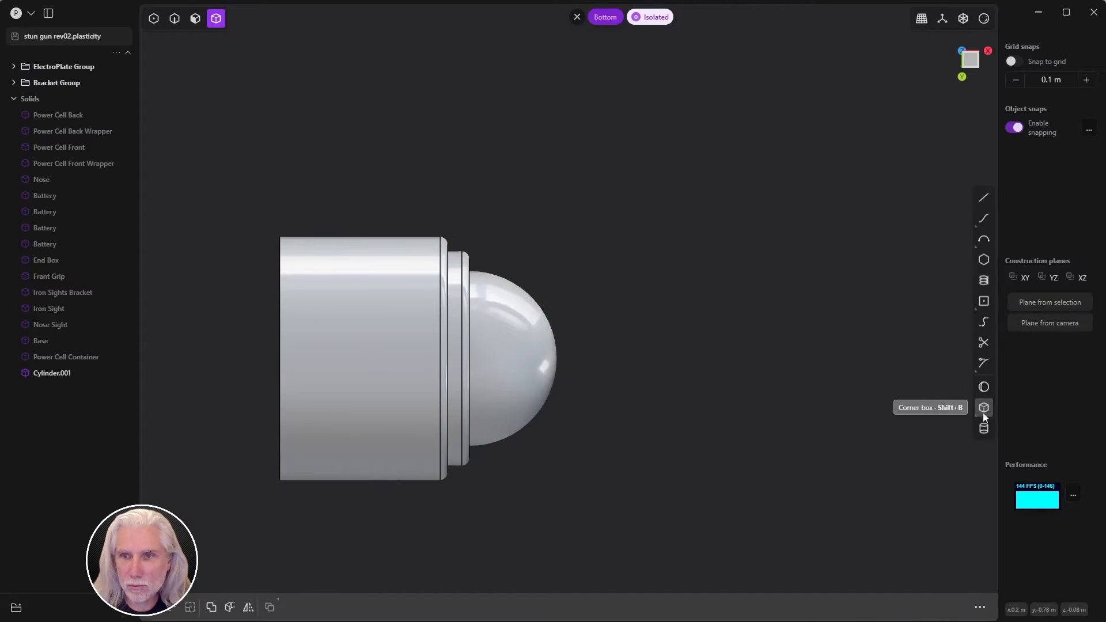
left_click(984, 428)
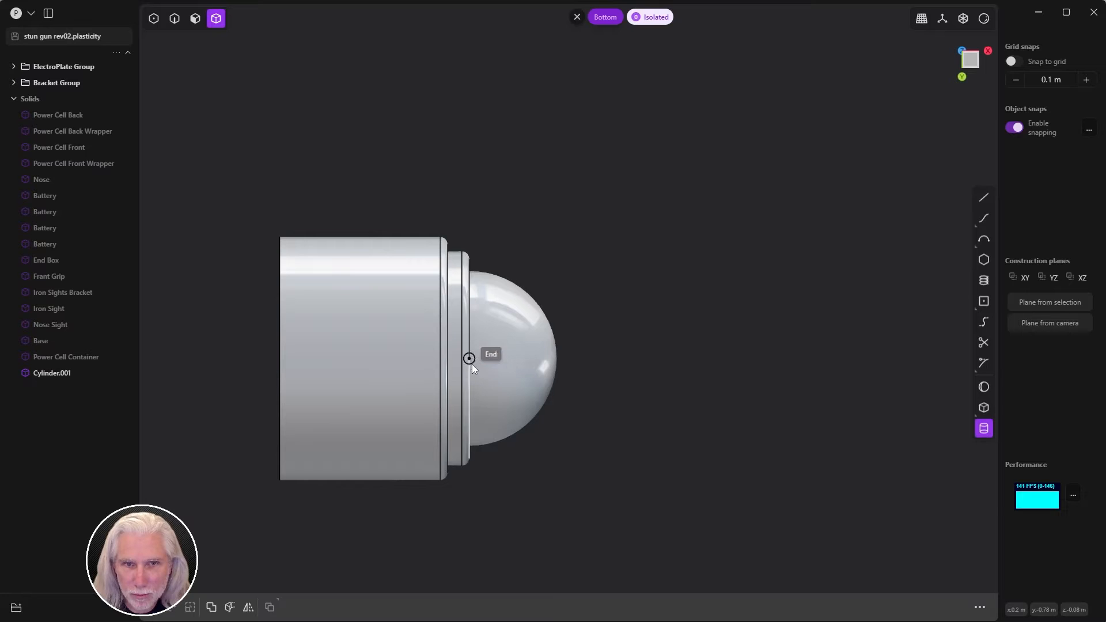
scroll(481, 354, "up", 4)
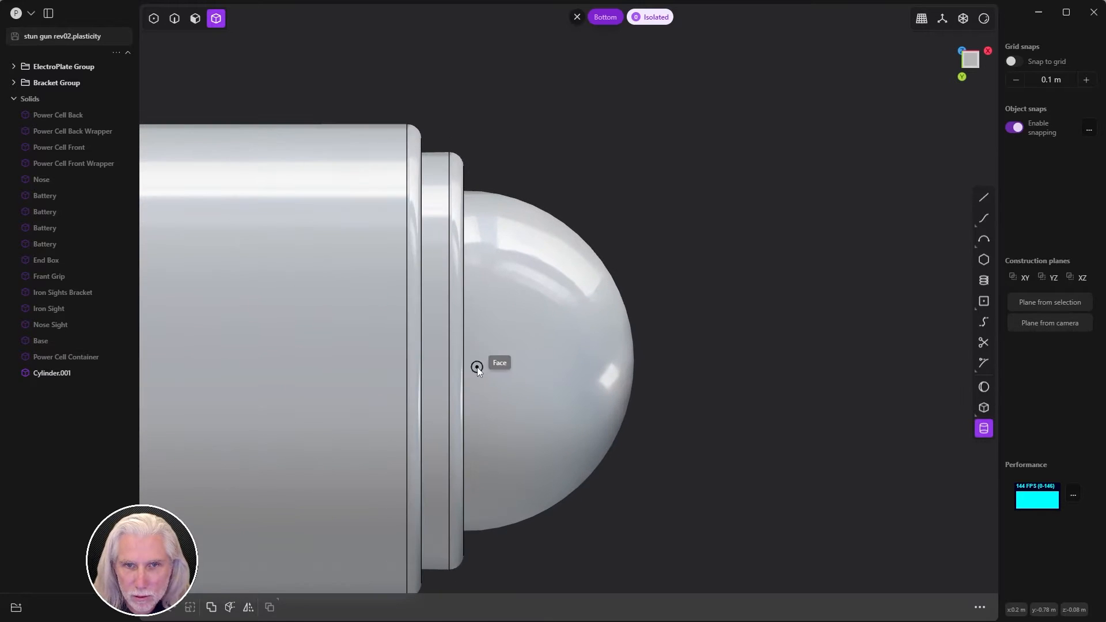
left_click(633, 360)
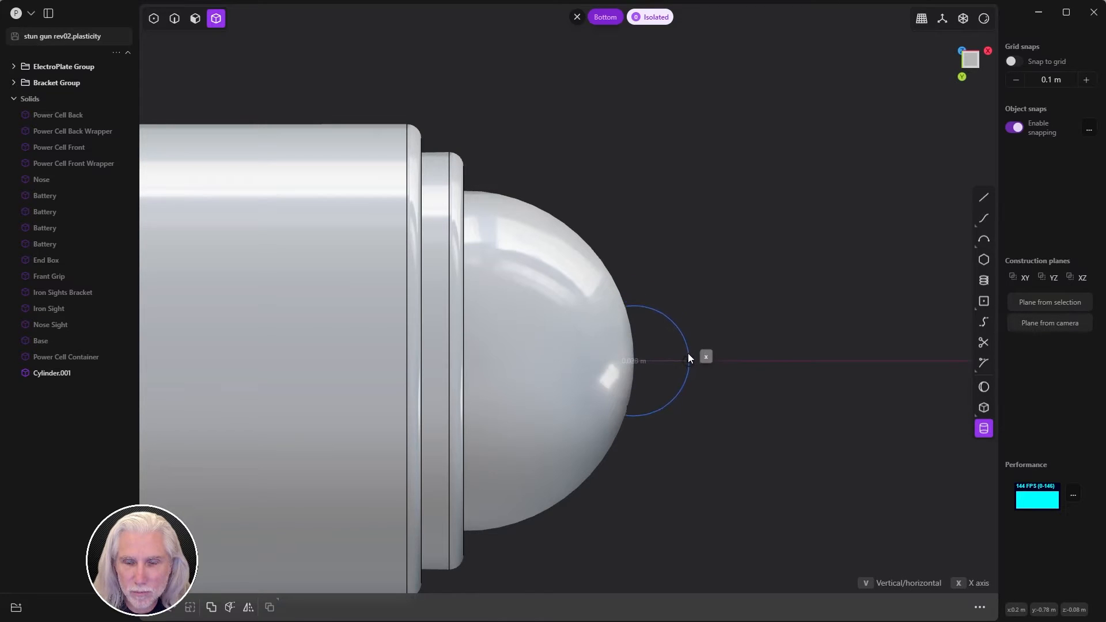
left_click(694, 353)
middle_click_drag(696, 352, 516, 429)
scroll(649, 300, "down", 10)
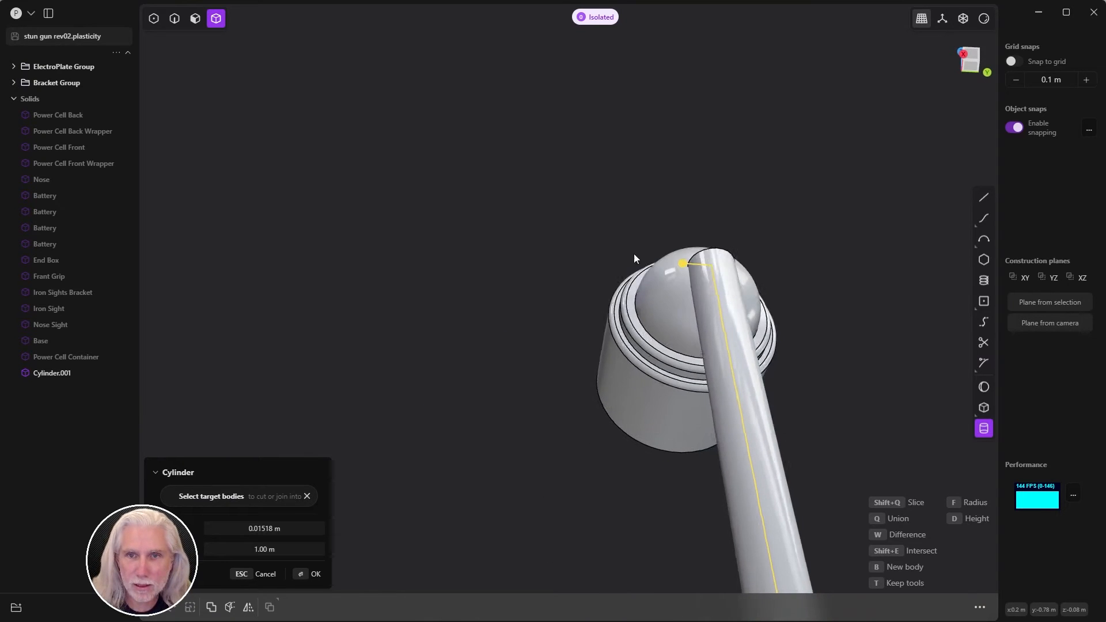
- Shorten the new cylinder to a height of about 0.098 m and widen its radius to about 0.019 m
left_click_drag(723, 447, 700, 246)
middle_click_drag(701, 246, 741, 247)
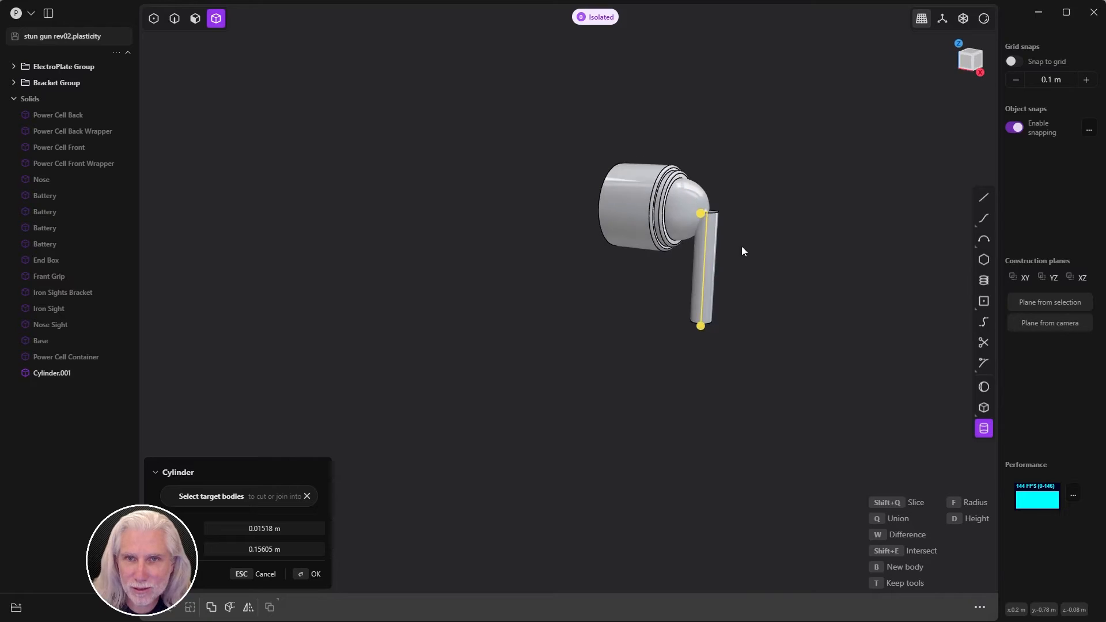
scroll(741, 246, "up", 5)
left_click_drag(650, 433, 648, 349)
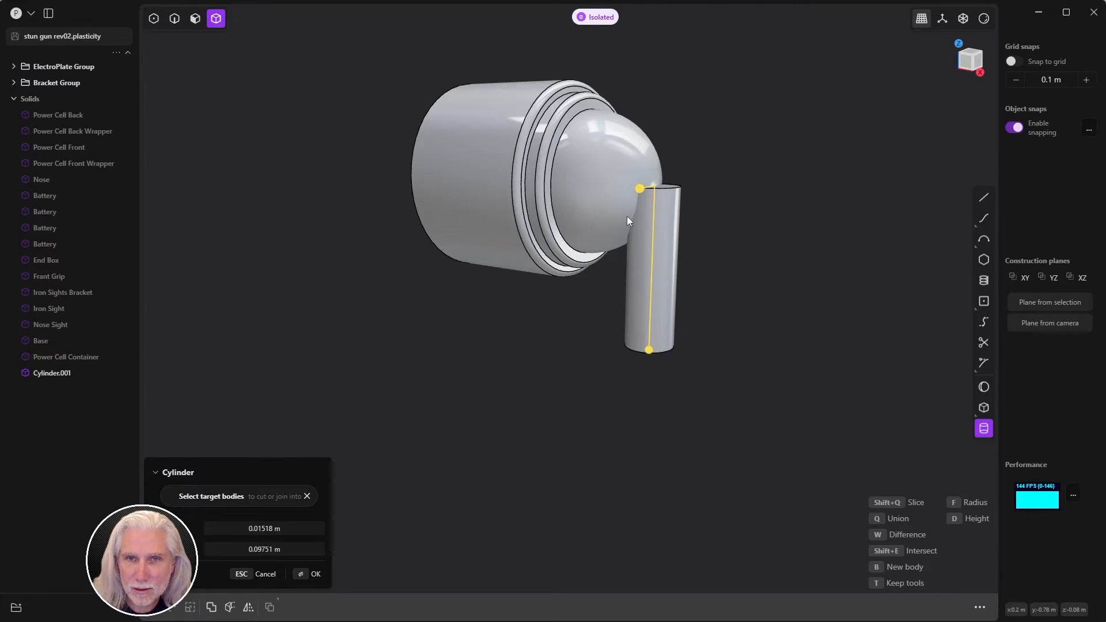
left_click_drag(639, 188, 637, 188)
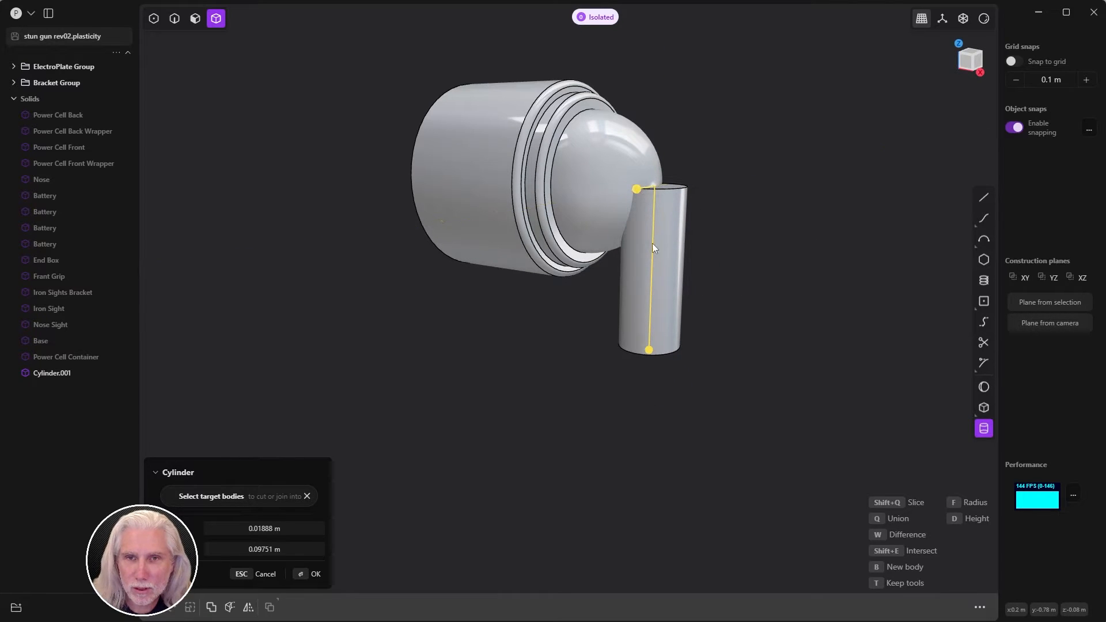
key("Return")
- Move the stem cylinder about 0.022 m in the negative X direction, back into the dome
key("g")
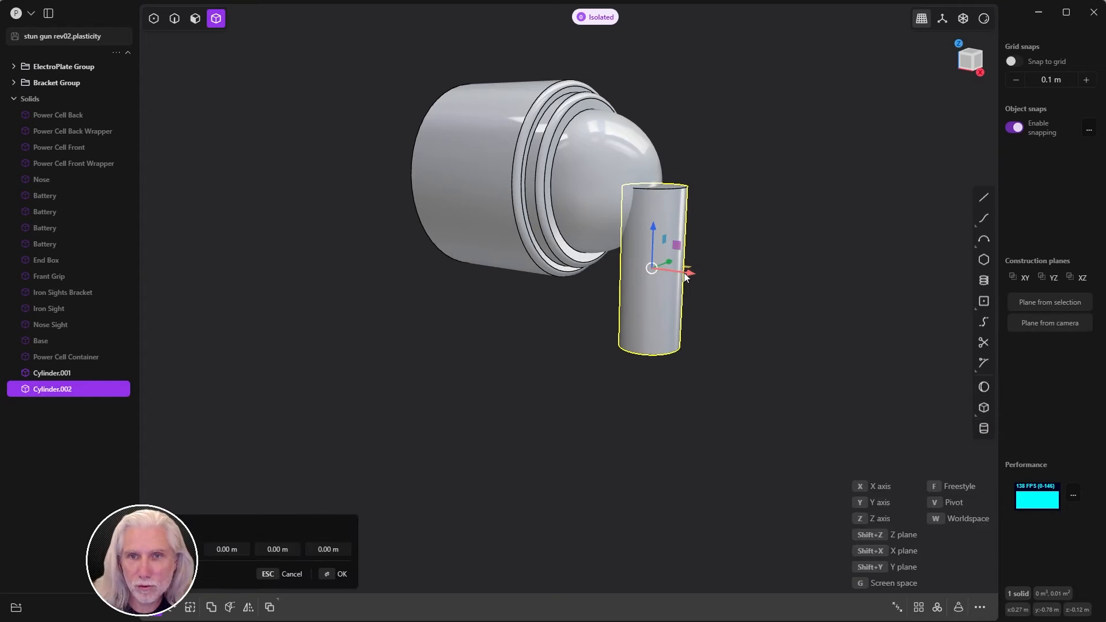
key("x")
middle_click_drag(645, 265, 690, 268)
key("KP_3")
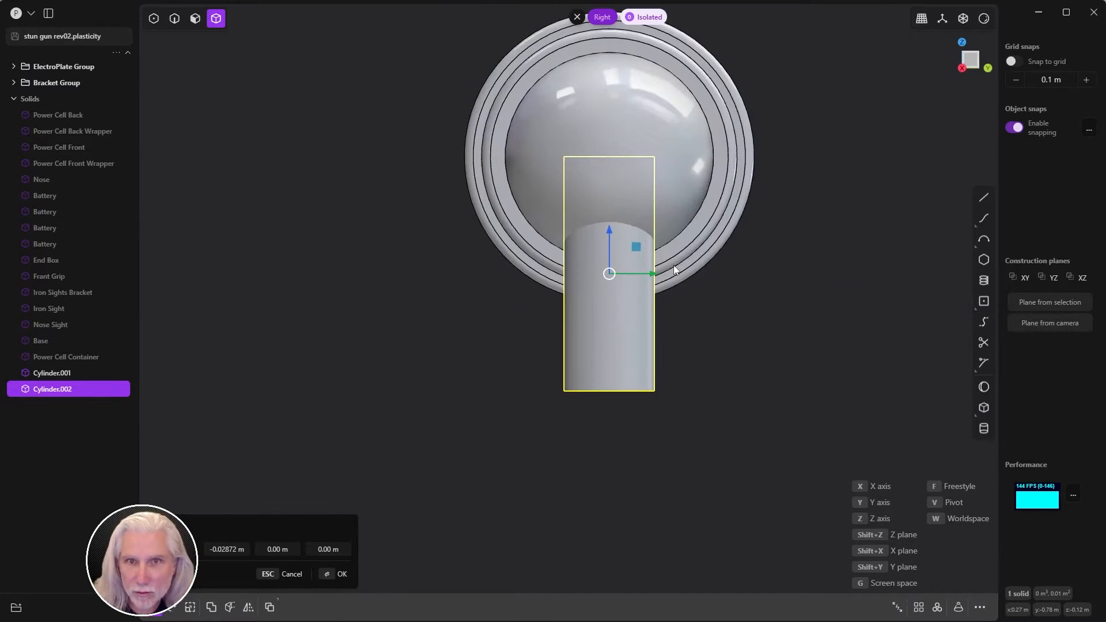
key("KP_1")
scroll(670, 225, "up", 2)
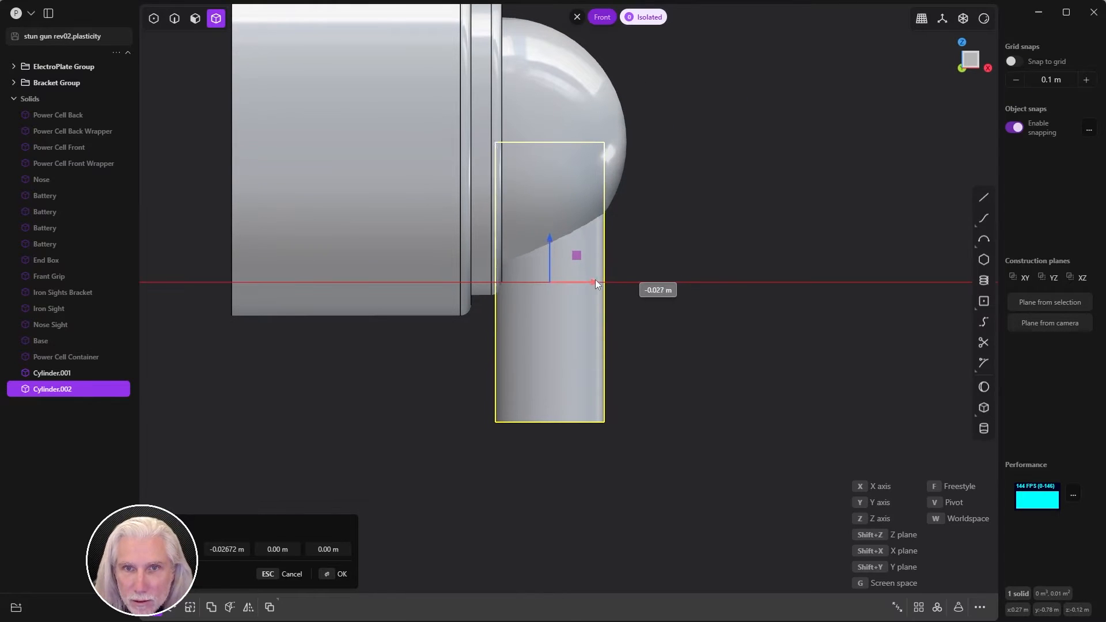
left_click_drag(609, 279, 609, 275)
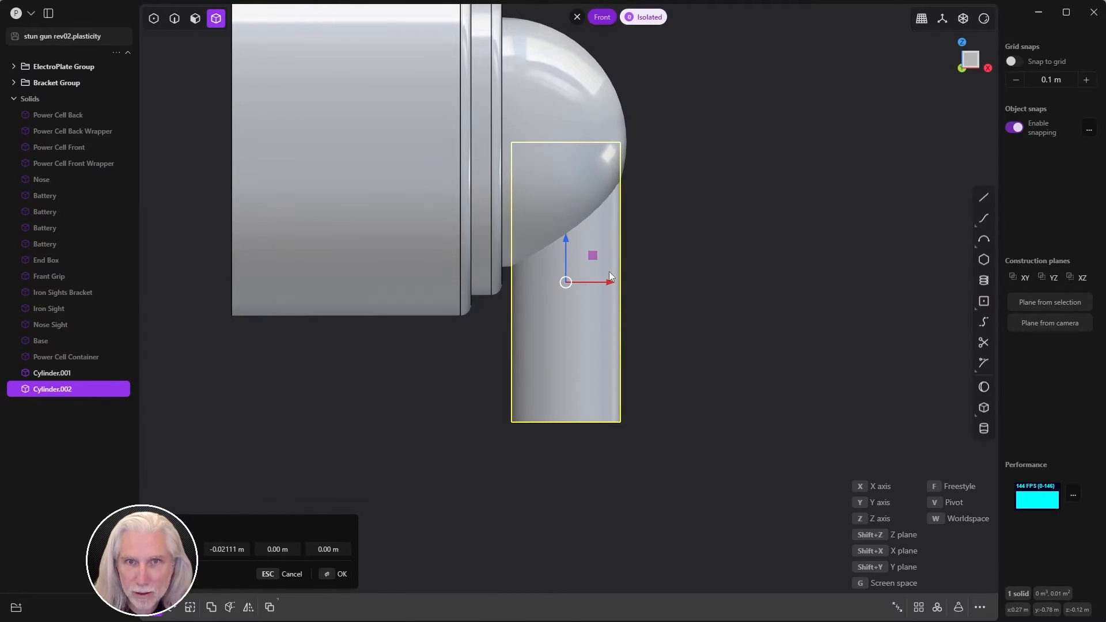
key("KP_7")
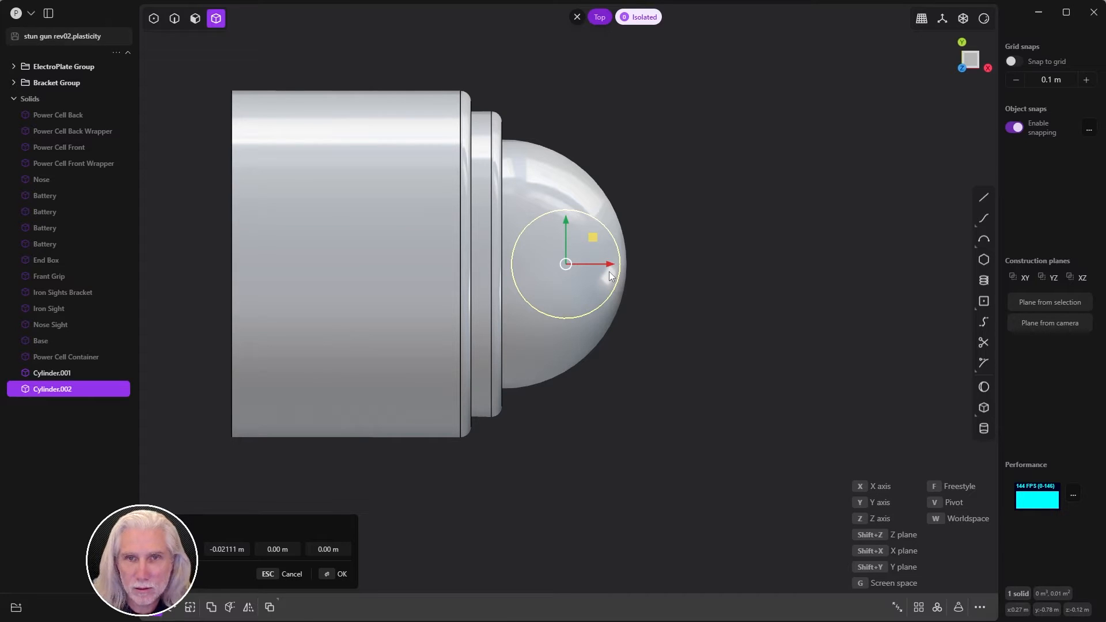
key("ctrl+KP_7")
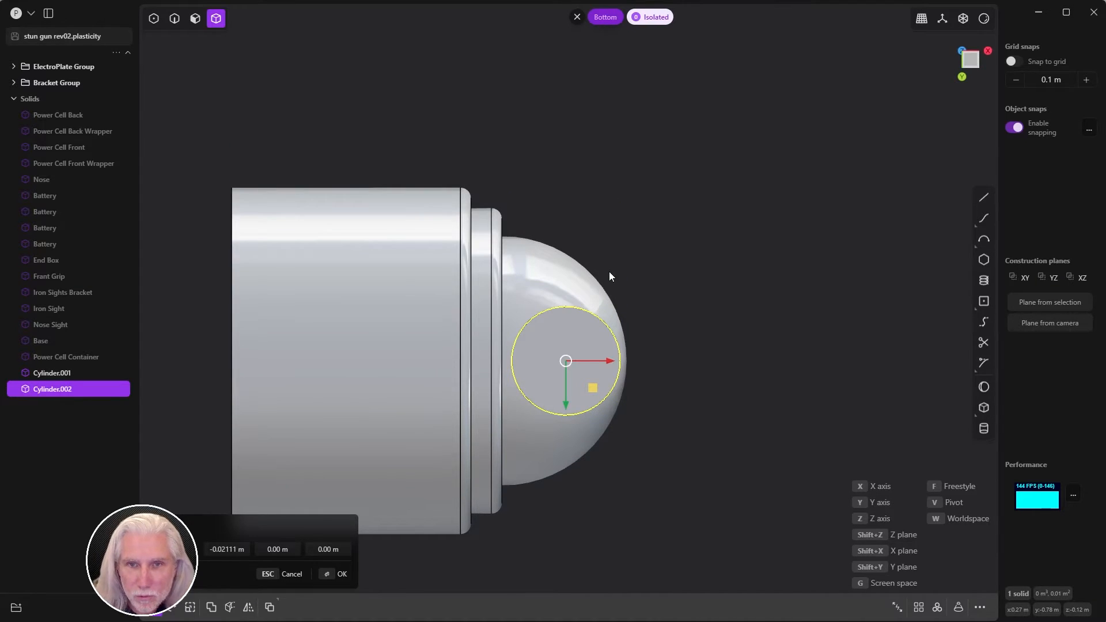
scroll(645, 306, "up", 3)
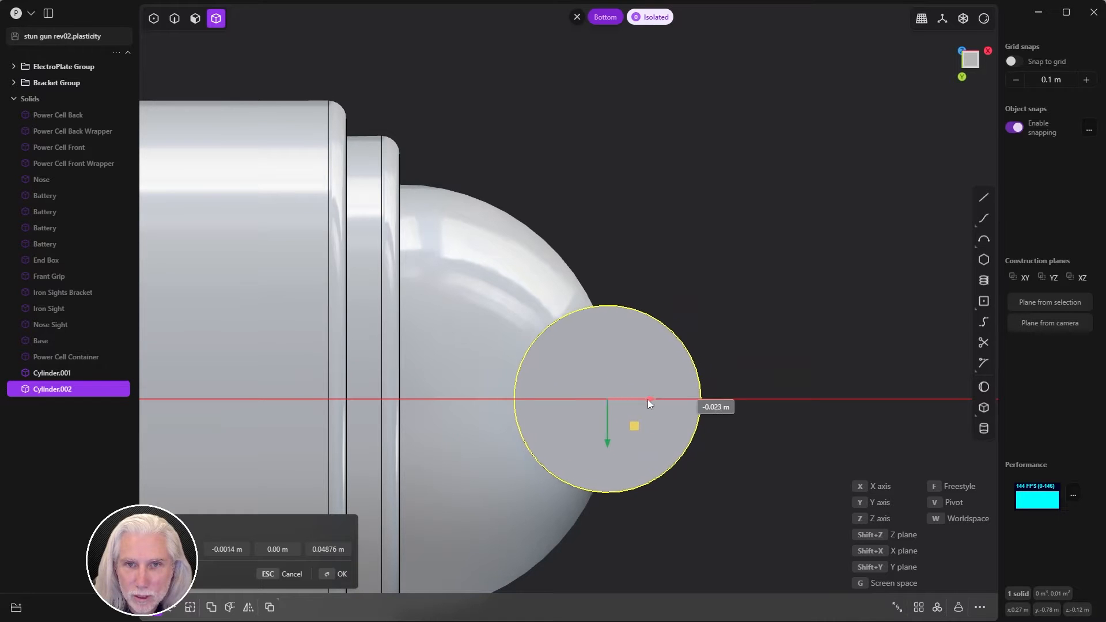
- Adjust the stem cylinder's height so it sits about 0.005 m above its starting position along Z
middle_click_drag(548, 409, 516, 444)
scroll(538, 361, "down", 5)
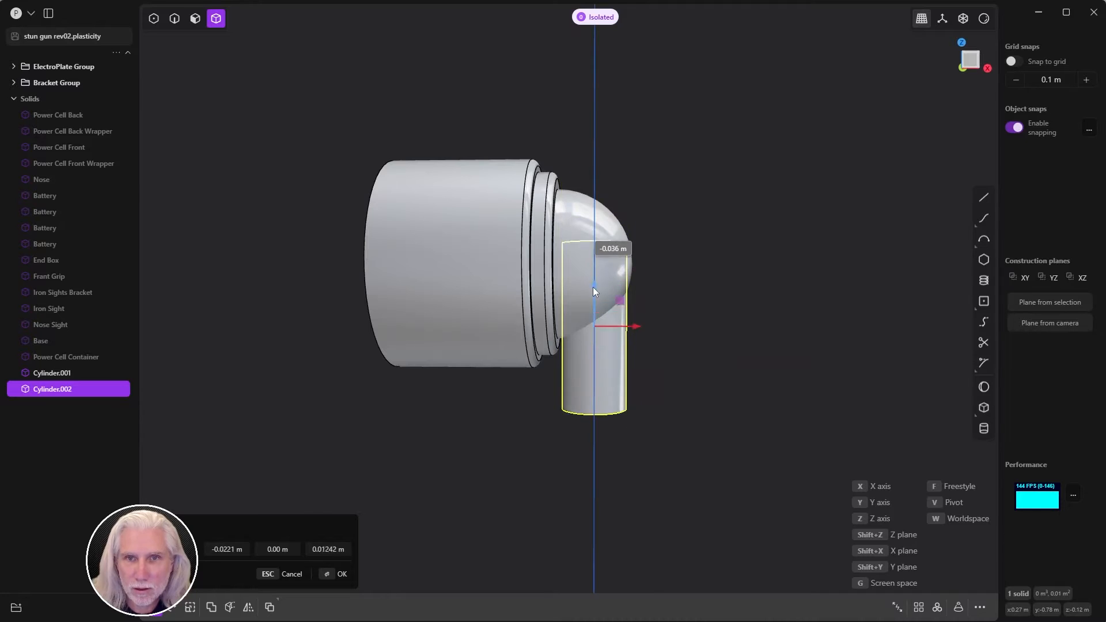
middle_click_drag(590, 298, 662, 303)
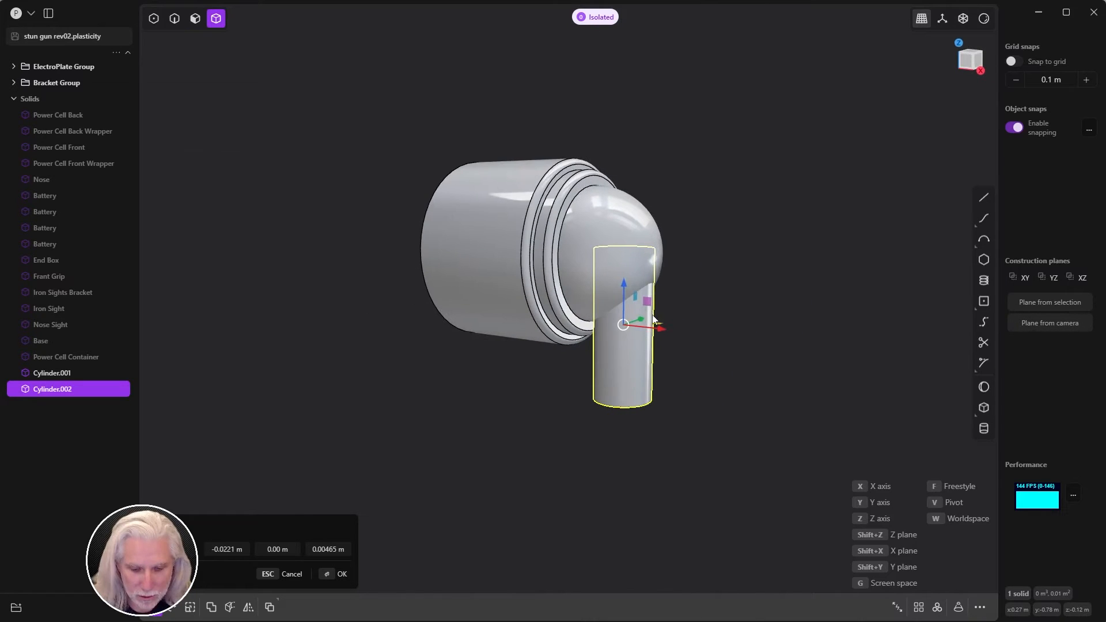
key("Return")
- Join the stem cylinder and the domed button into one solid with a Boolean Union
key("shift+d")
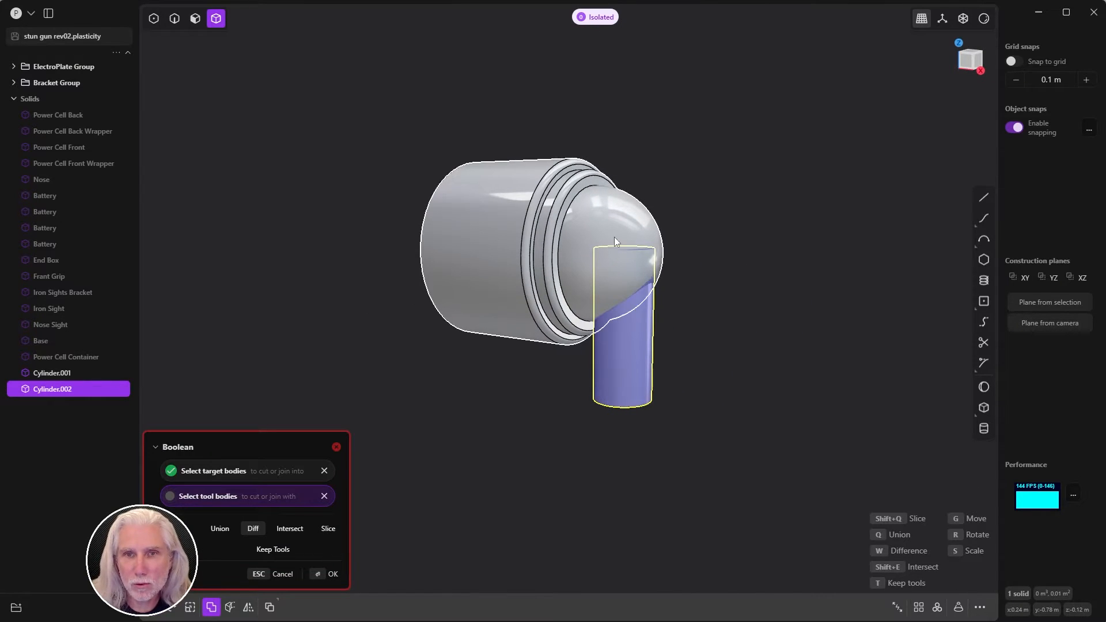
left_click(659, 225)
key("q")
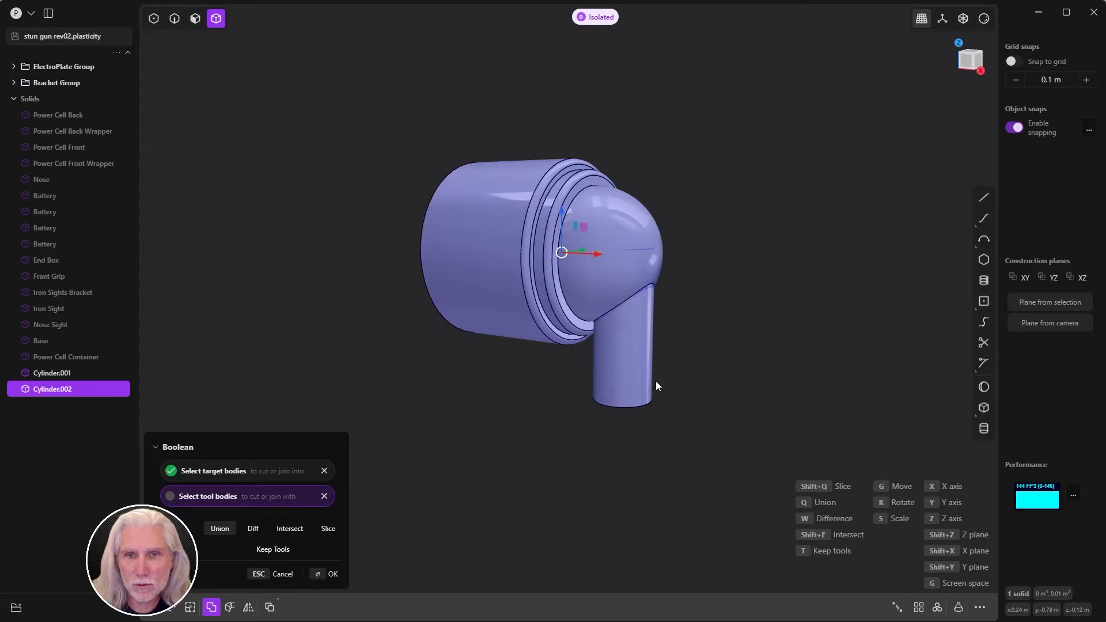
left_click(325, 574)
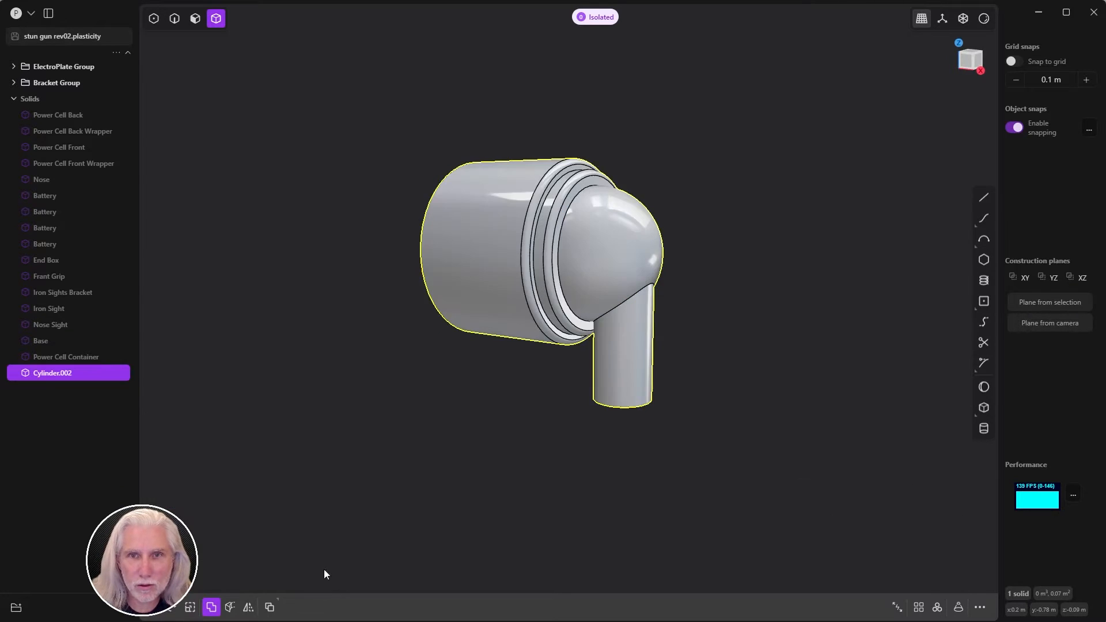
left_click(497, 403)
- Fillet the edge where the stem meets the dome with a distance of about 0.0019 m
scroll(707, 285, "up", 5)
middle_click_drag(707, 284, 768, 269)
key("2")
left_click(730, 286)
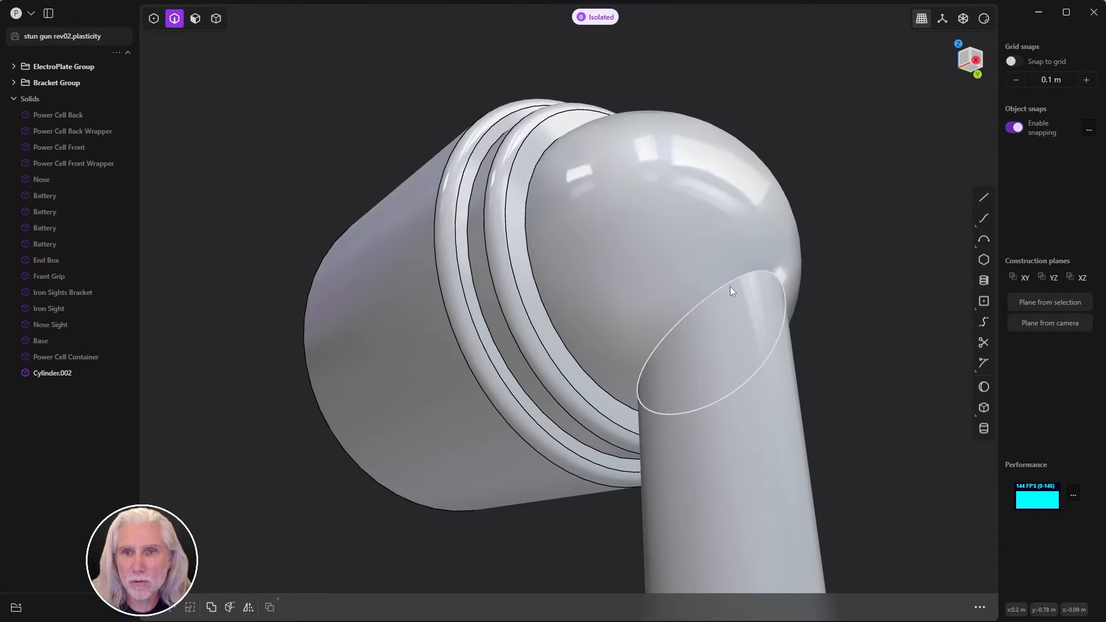
key("f")
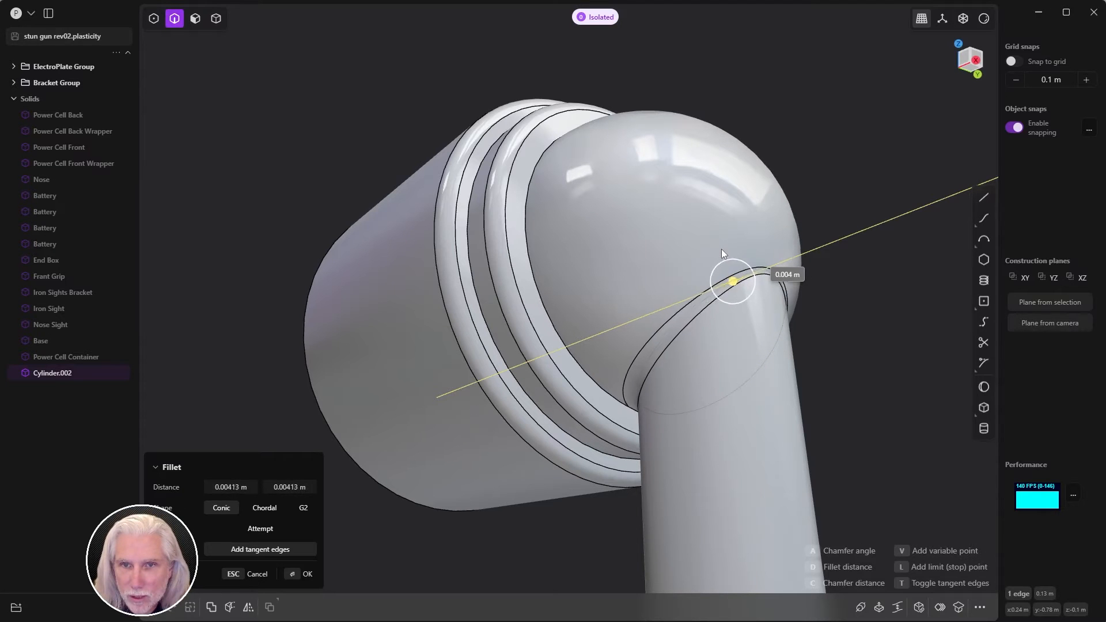
left_click(720, 254)
middle_click_drag(840, 250, 707, 281)
middle_click_drag(725, 223, 759, 227)
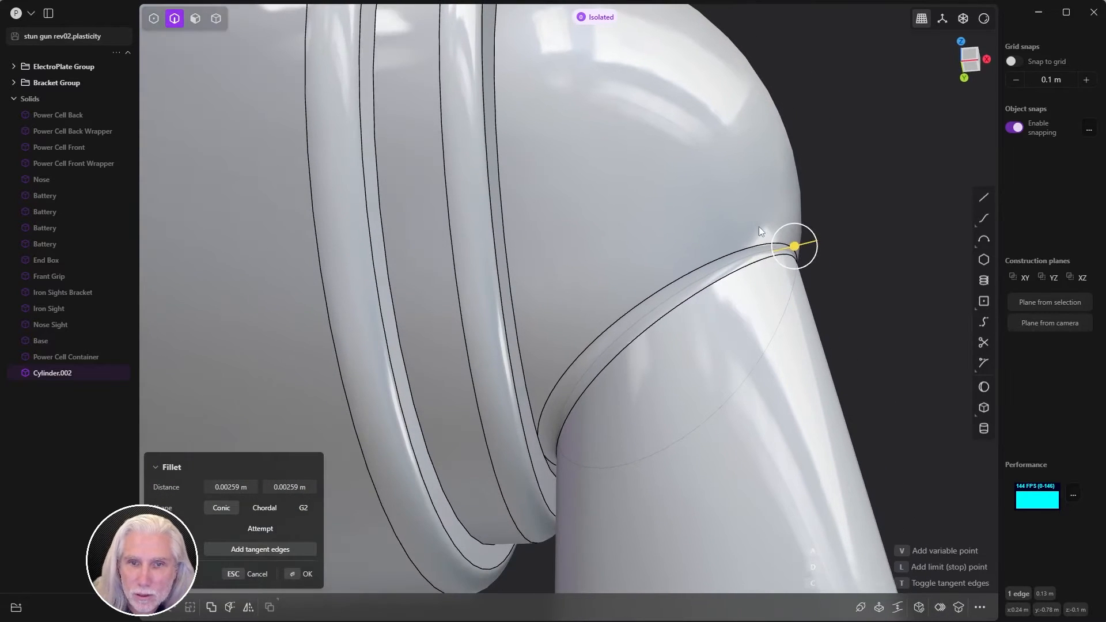
left_click_drag(795, 247, 564, 452)
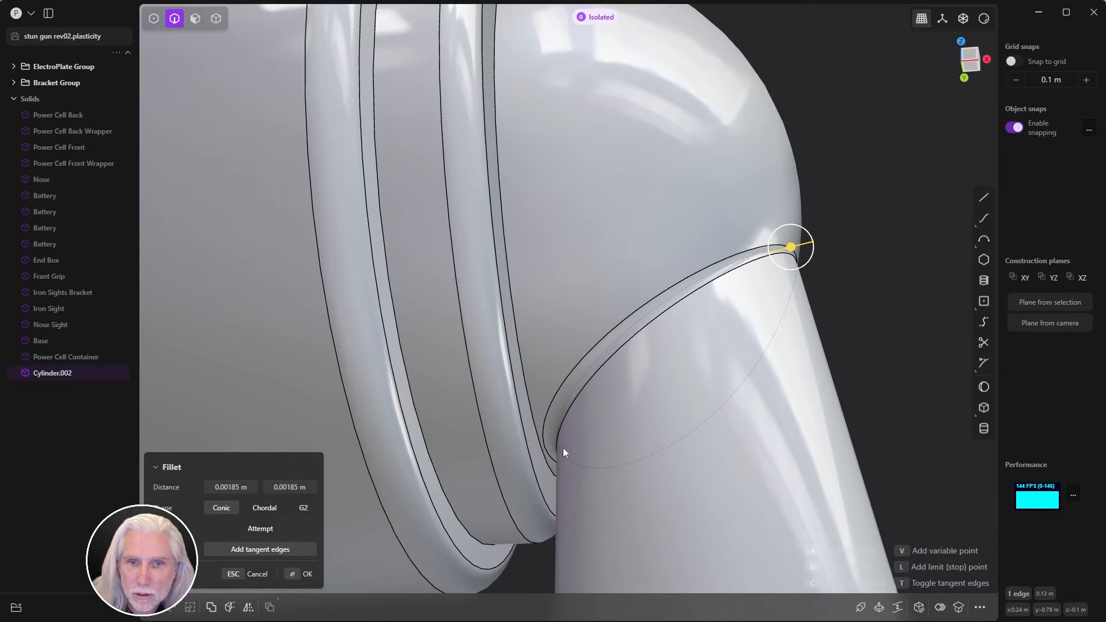
left_click(295, 574)
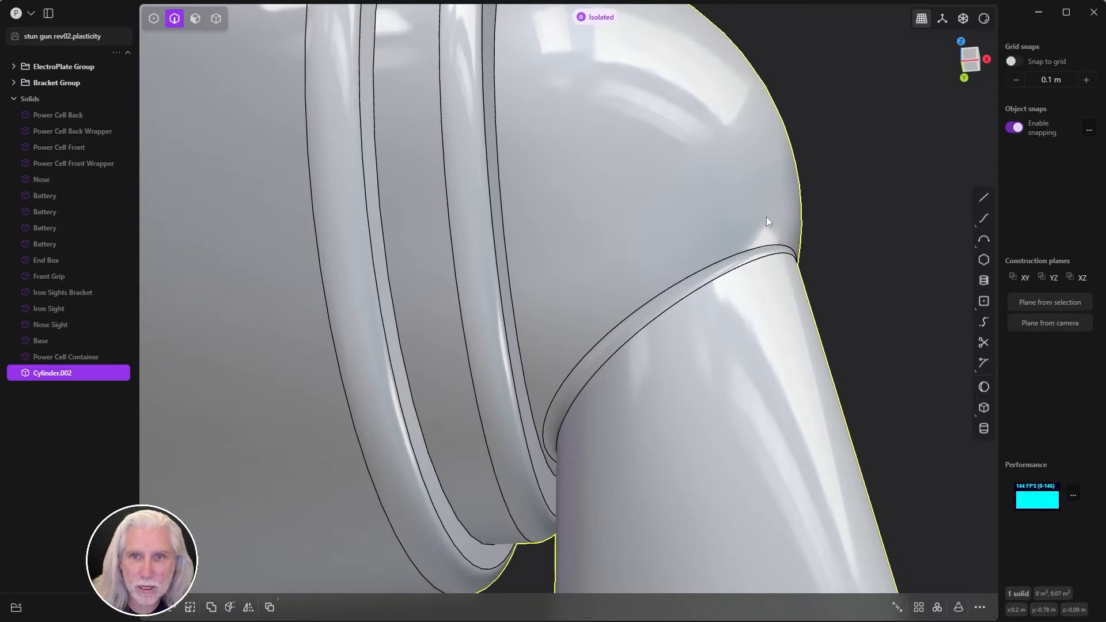
- Switch back to solid selection and select the whole connector body
scroll(766, 217, "down", 8)
key("slash")
middle_click_drag(450, 327, 403, 450)
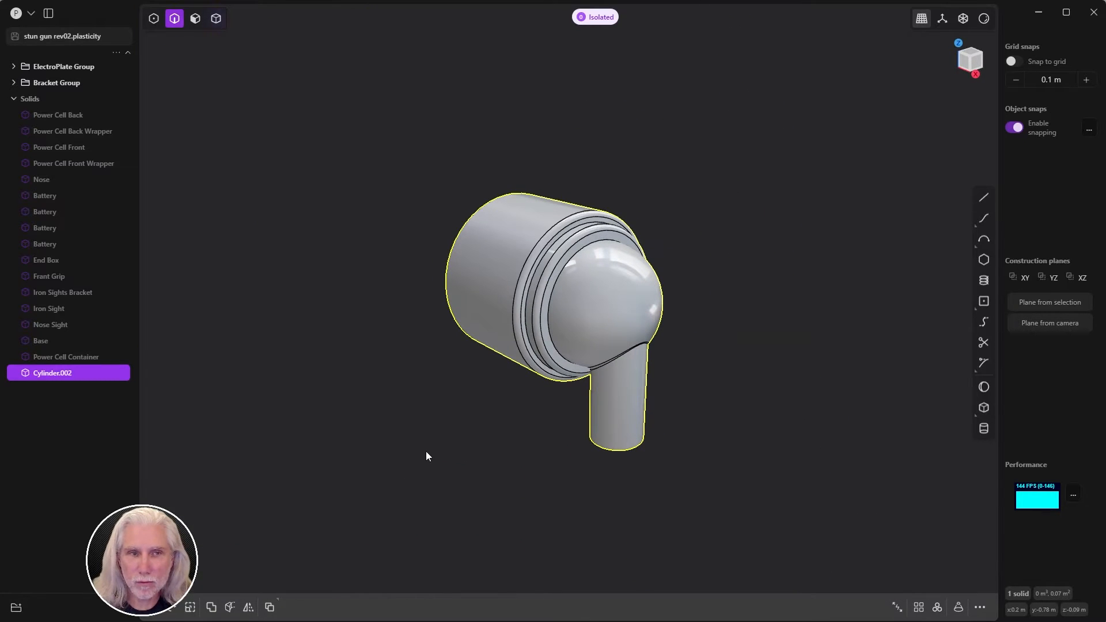
key("4")
left_click(462, 315)
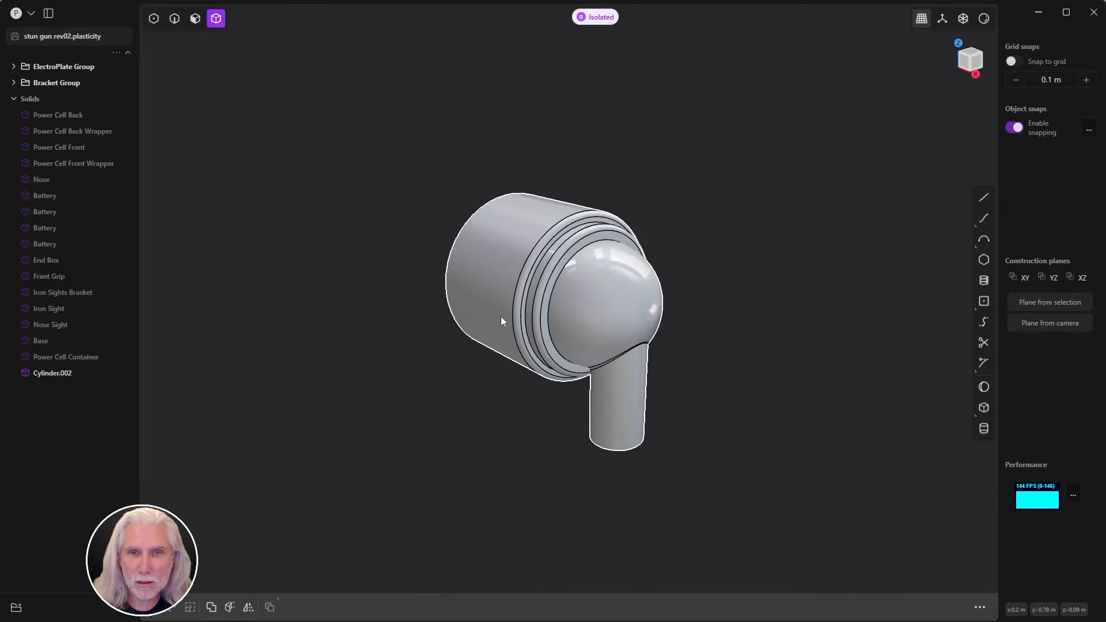
left_click(523, 315)
key("r")
key("y")
key("Escape")
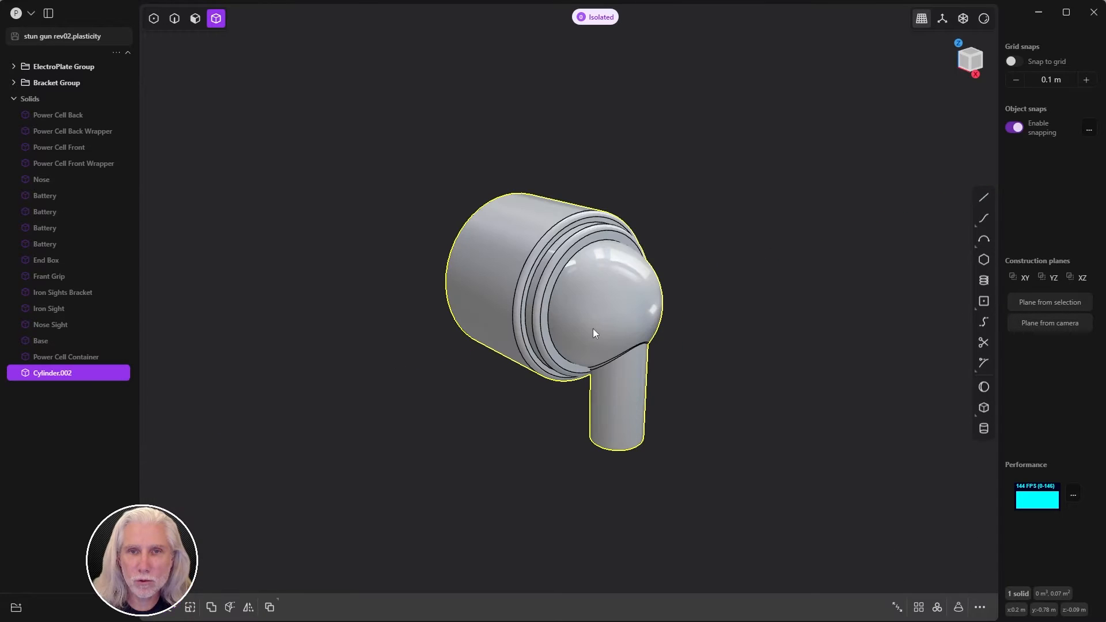
- Rotate the connector about the X axis until its stem points sideways and slightly upward, and bring back the hidden solids
key("r")
key("x")
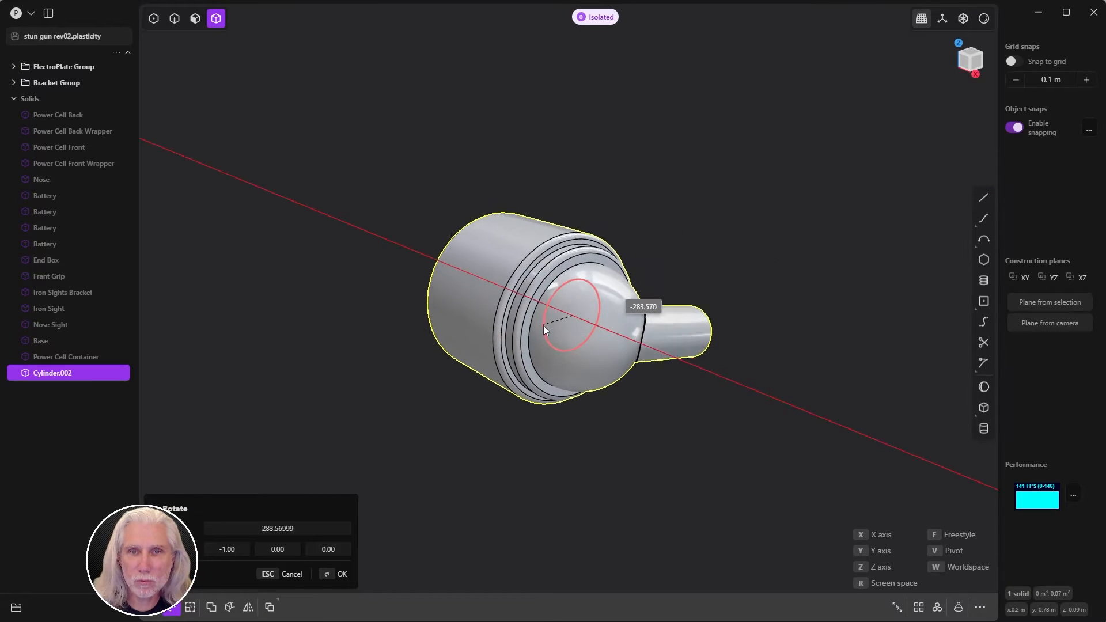
left_click(544, 343)
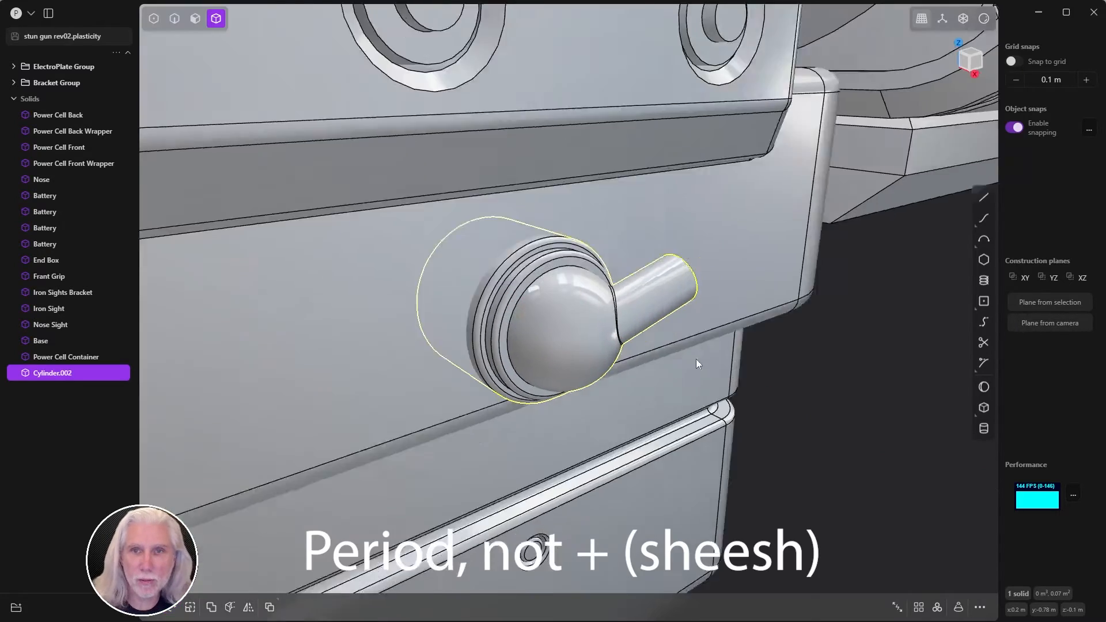
- Raise the connector about 0.014 m along Z on the side of the front grip
scroll(655, 330, "up", 3)
scroll(655, 333, "down", 3)
scroll(668, 299, "up", 4)
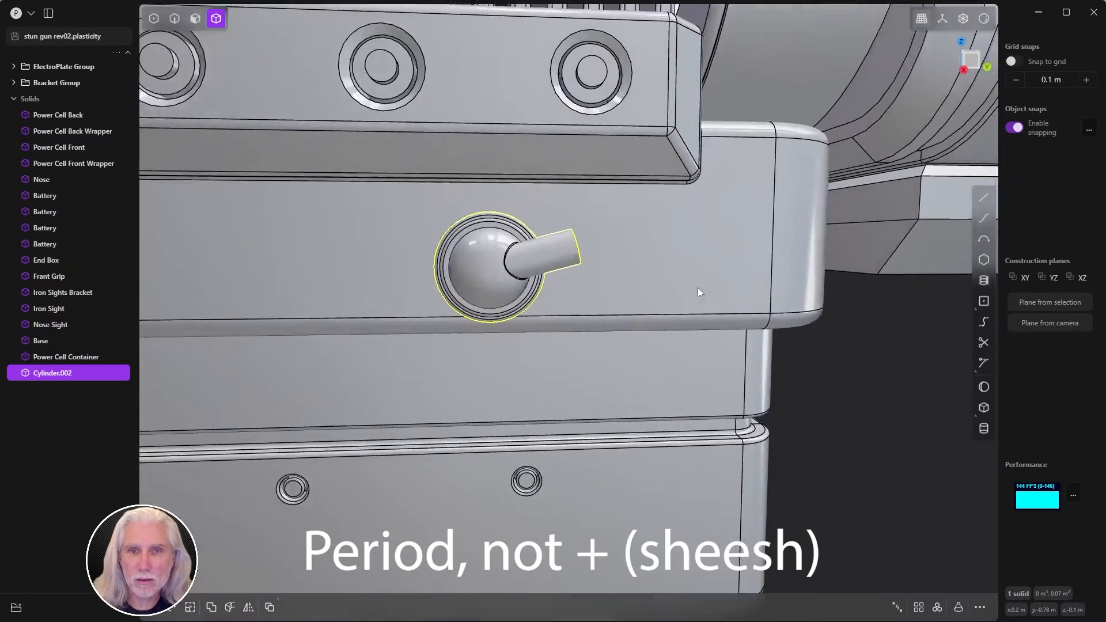
scroll(702, 294, "down", 4)
mouse_move(640, 316)
middle_mouse_down()
mouse_move(634, 282)
mouse_move(634, 328)
middle_mouse_up()
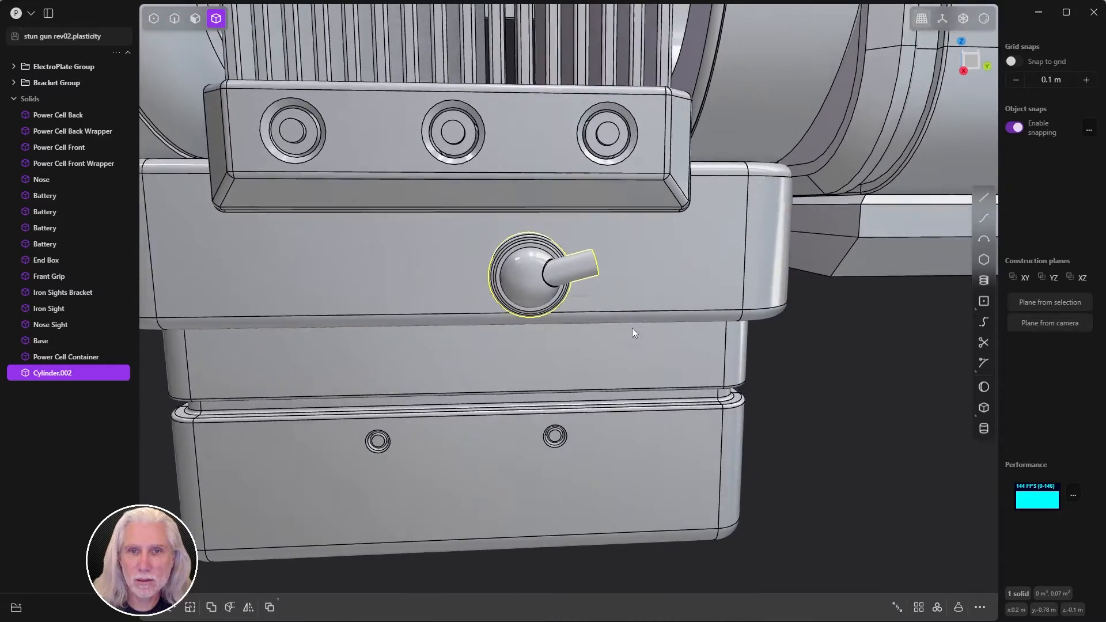
key("KP_3")
key("g")
scroll(665, 242, "up", 3)
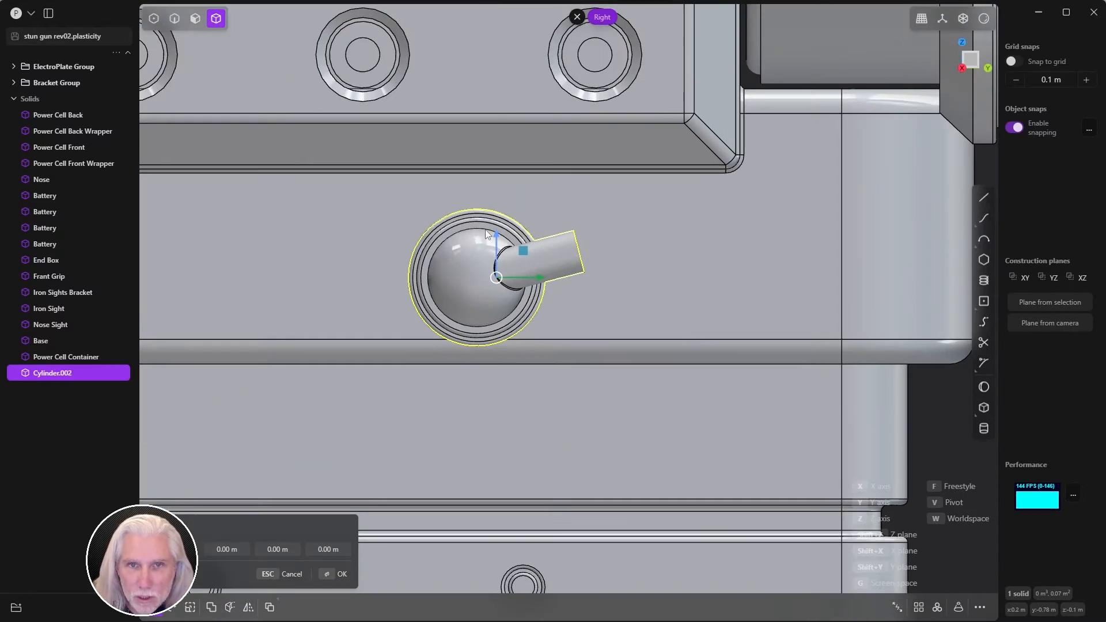
left_click_drag(493, 234, 496, 223)
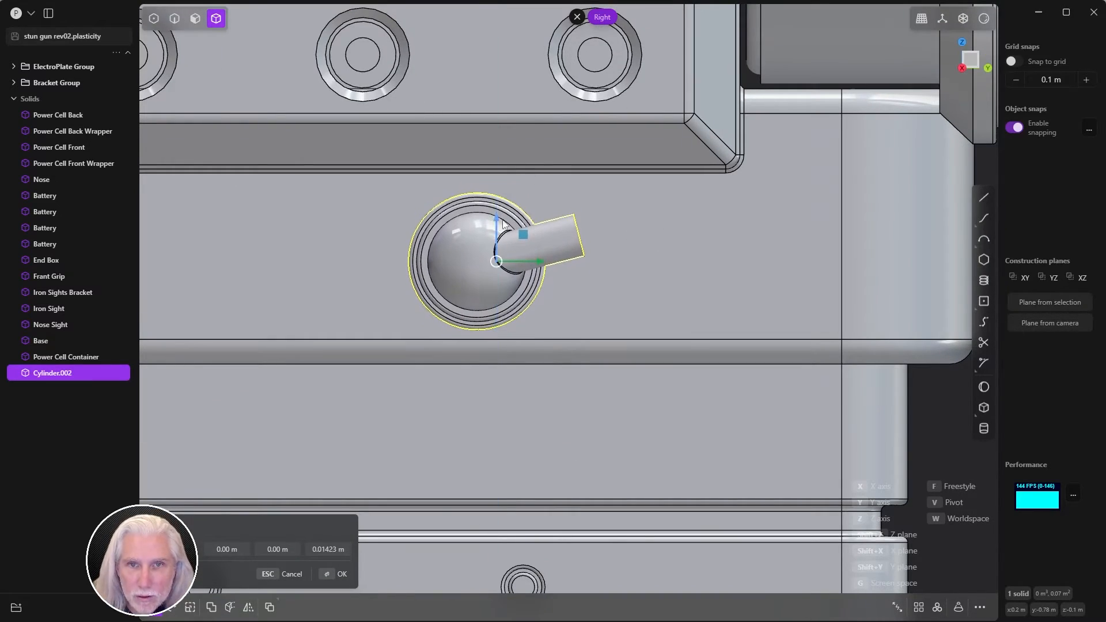
- Rotate the connector about the X axis until its stem slants diagonally downward
key("r")
left_click_drag(530, 281, 521, 301)
scroll(673, 291, "down", 5)
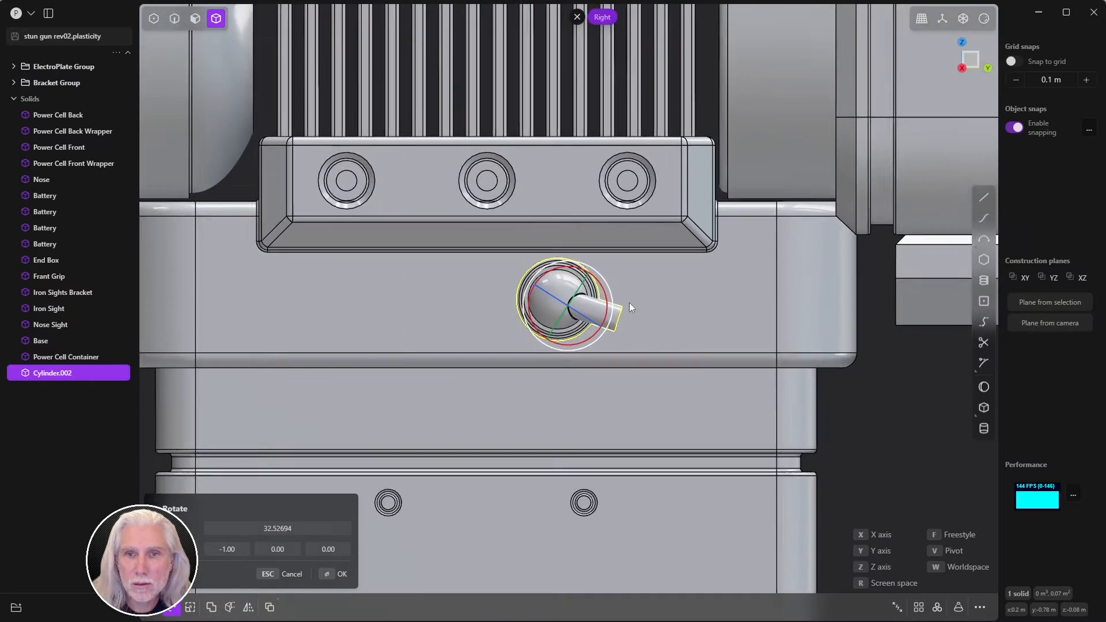
scroll(662, 299, "up", 5)
mouse_move(516, 351)
left_mouse_down()
mouse_move(553, 366)
mouse_move(504, 355)
left_mouse_up()
- Nudge the connector so it sits vertically centred on the flat band below the front grip's raised block
key("g")
mouse_move(484, 306)
left_mouse_down()
mouse_move(477, 315)
mouse_move(498, 348)
mouse_move(472, 315)
left_mouse_up()
key("r")
key("g")
key("Return")
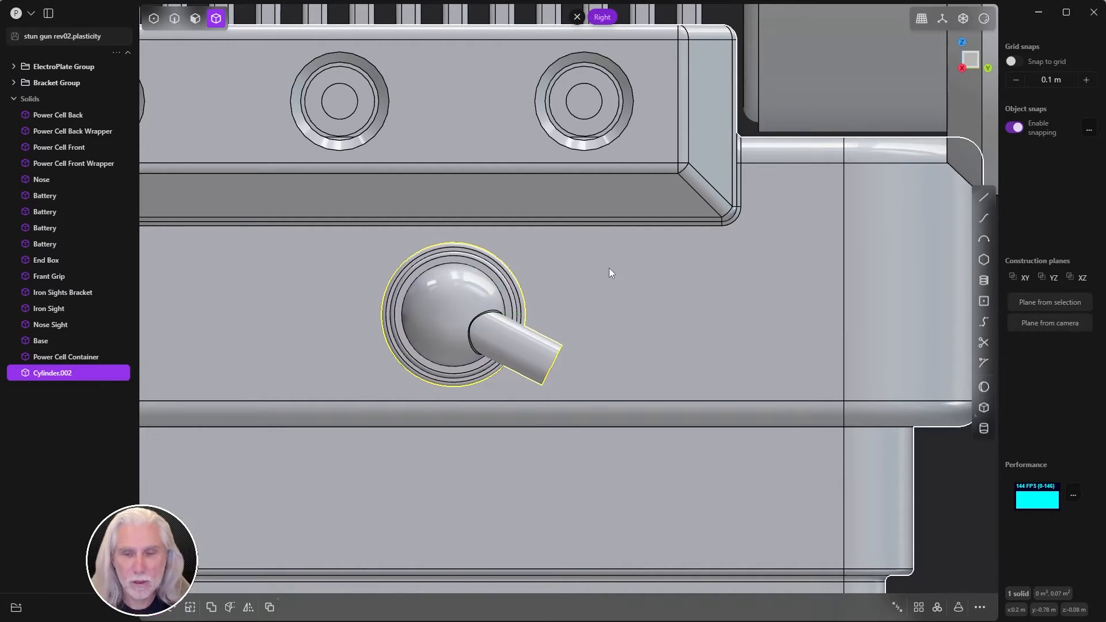
- Duplicate the connector and place the copy about 0.16 m away along the positive Y axis
key("ctrl+d")
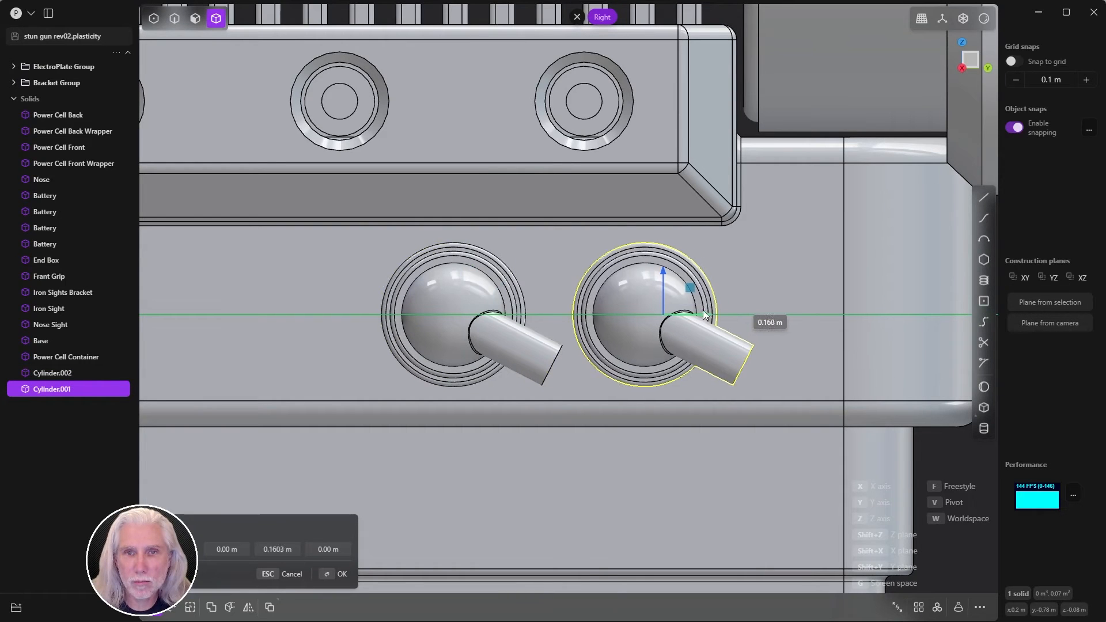
scroll(708, 288, "down", 3)
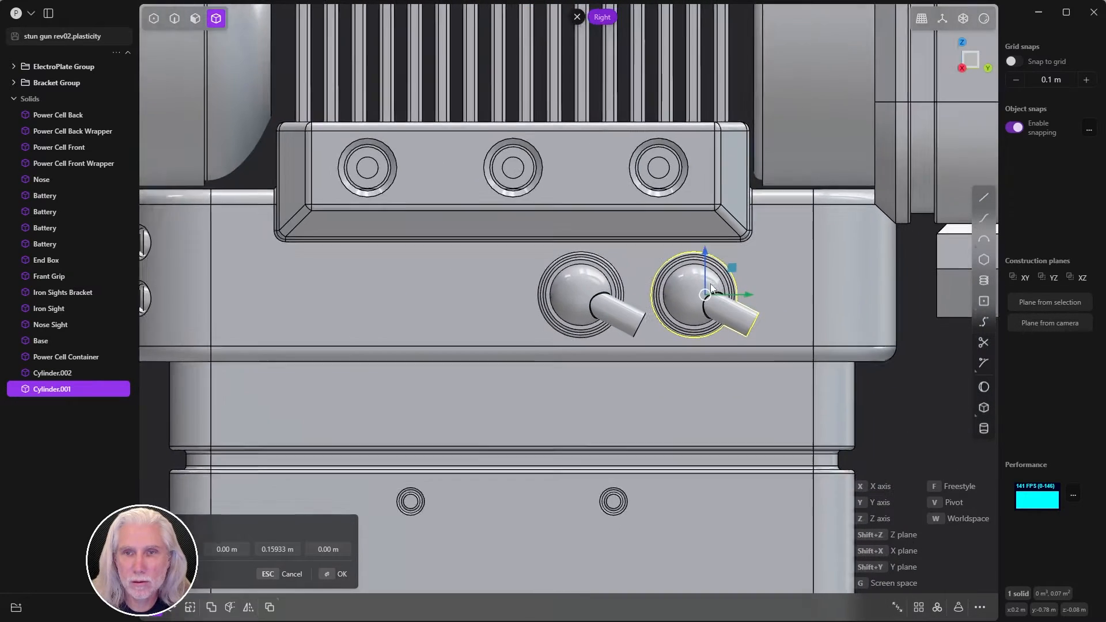
scroll(710, 284, "up", 3)
key("Return")
left_click(873, 364)
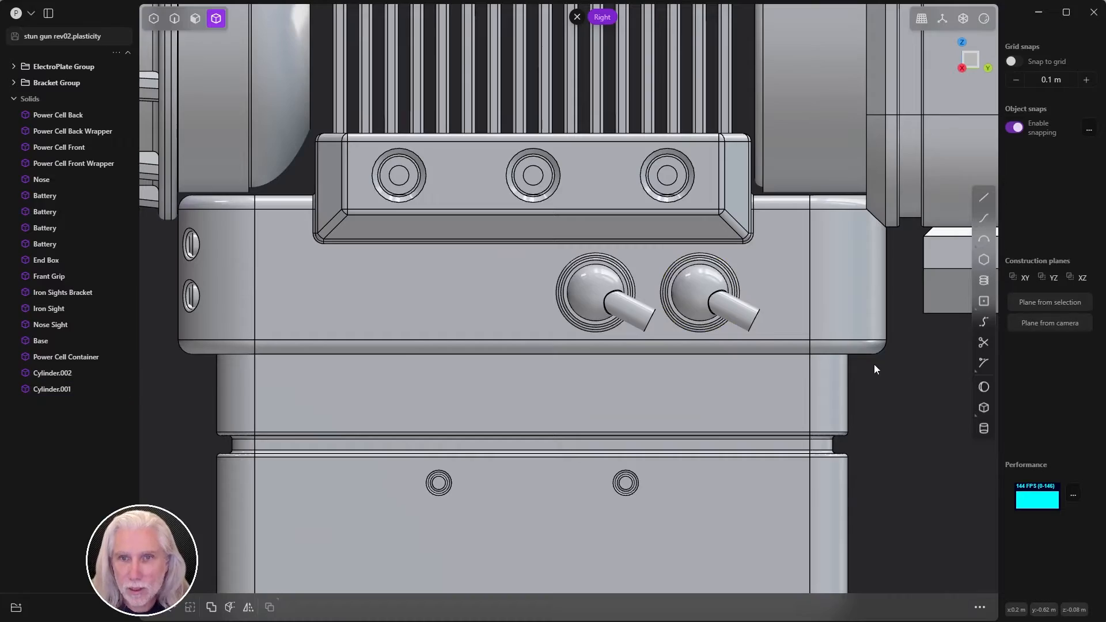
- Examine the two connectors and their placement on the front grip from several angles
middle_click_drag(689, 366, 706, 324)
left_click(703, 323)
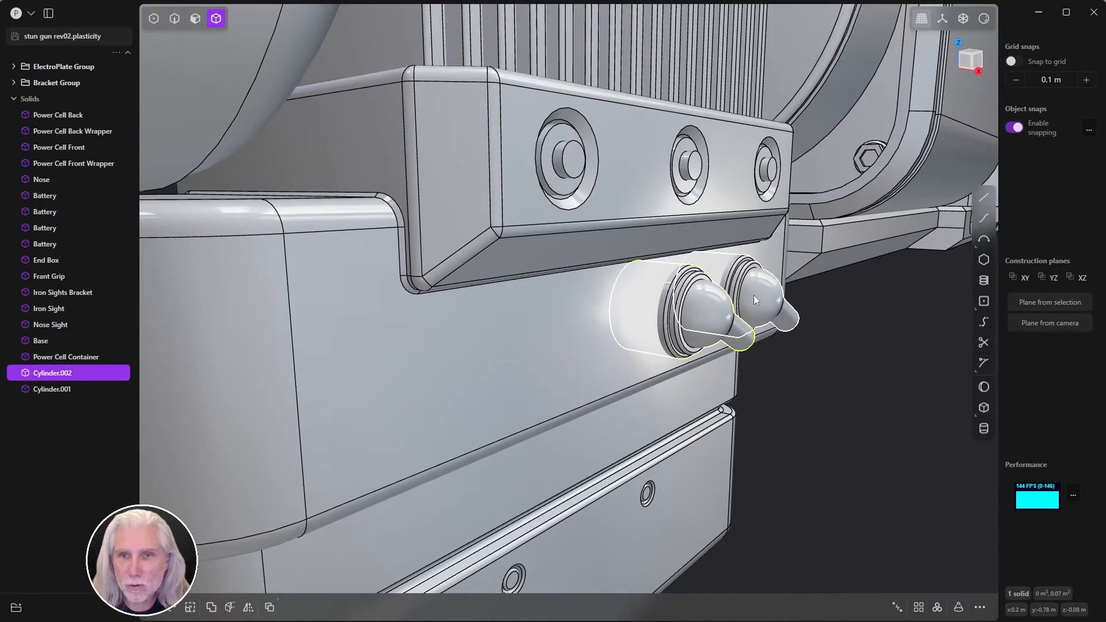
left_click(759, 298, "shift")
left_click(852, 416)
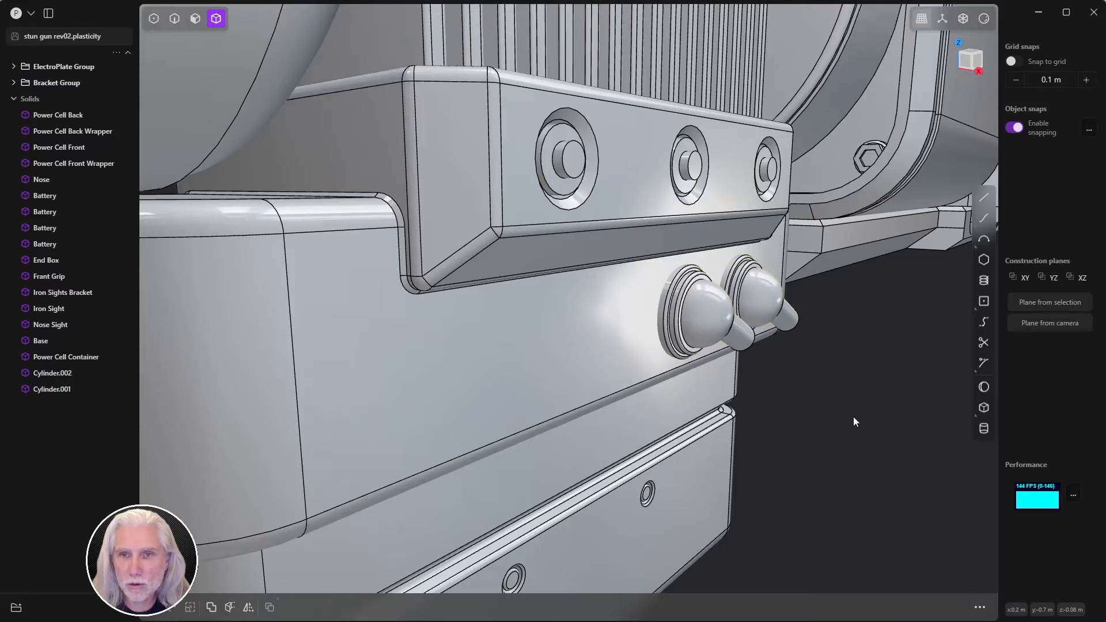
left_click(578, 355)
scroll(721, 339, "down", 5)
scroll(721, 340, "up", 5)
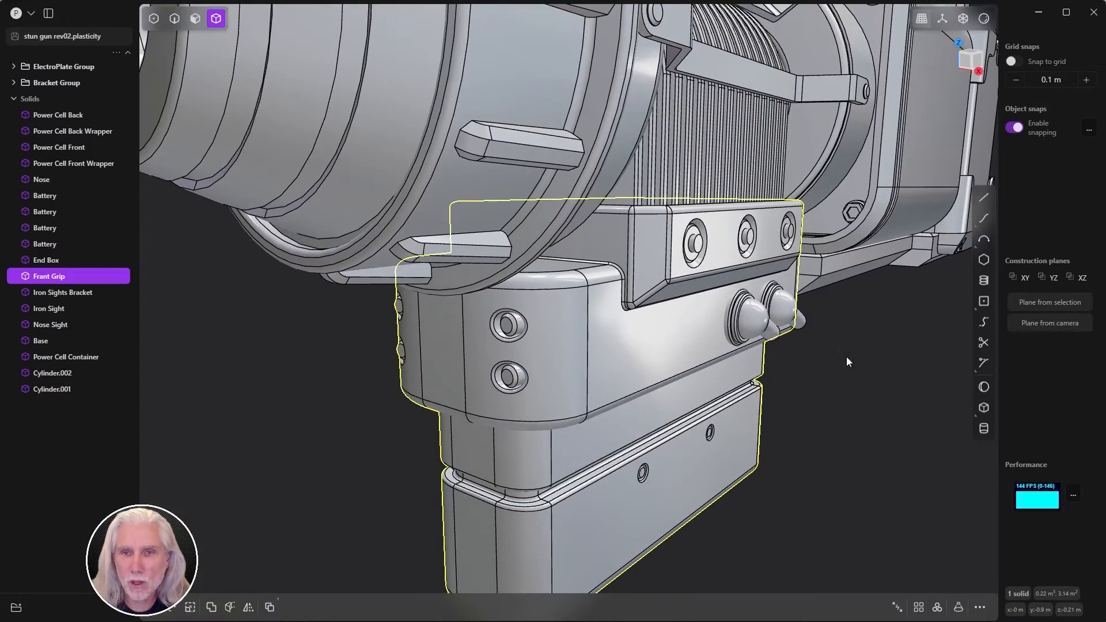
left_click(846, 355)
scroll(869, 347, "down", 3)
middle_click_drag(870, 347, 788, 331)
scroll(960, 346, "up", 6)
scroll(959, 346, "down", 5)
middle_click_drag(959, 346, 842, 339)
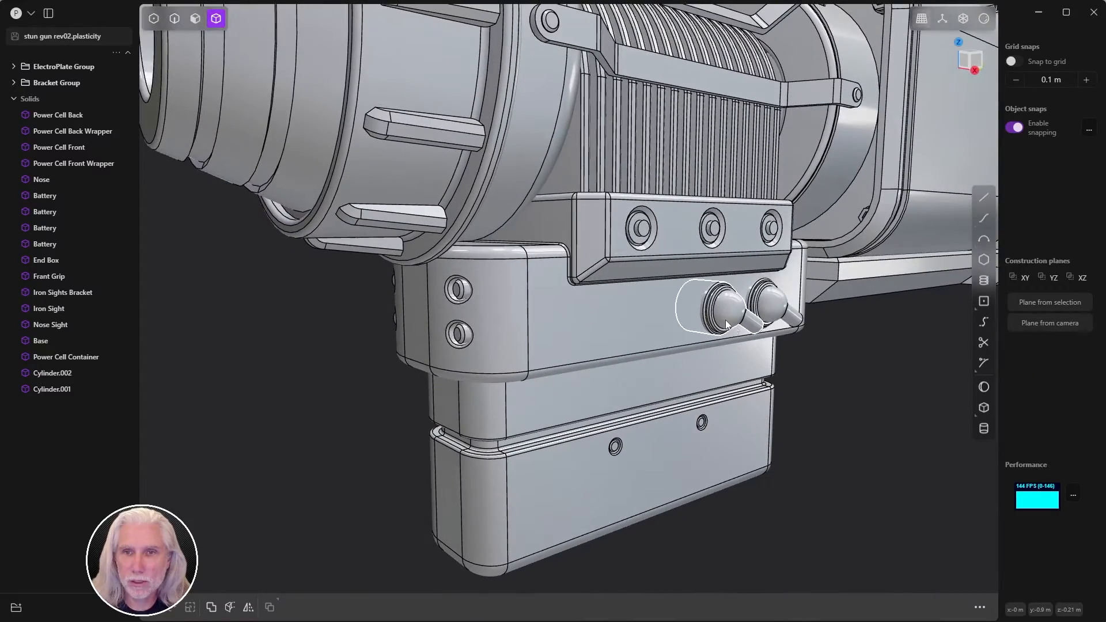
- Mirror the two connectors across the X axis onto the opposite side of the front grip
left_click(724, 317)
left_click(799, 317)
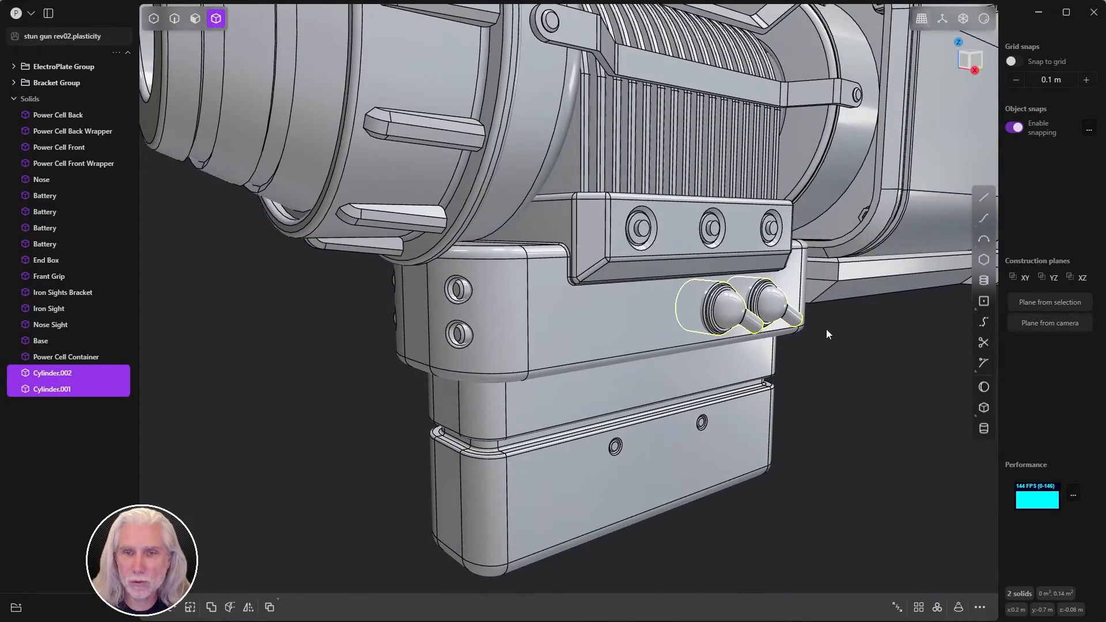
key("alt+x")
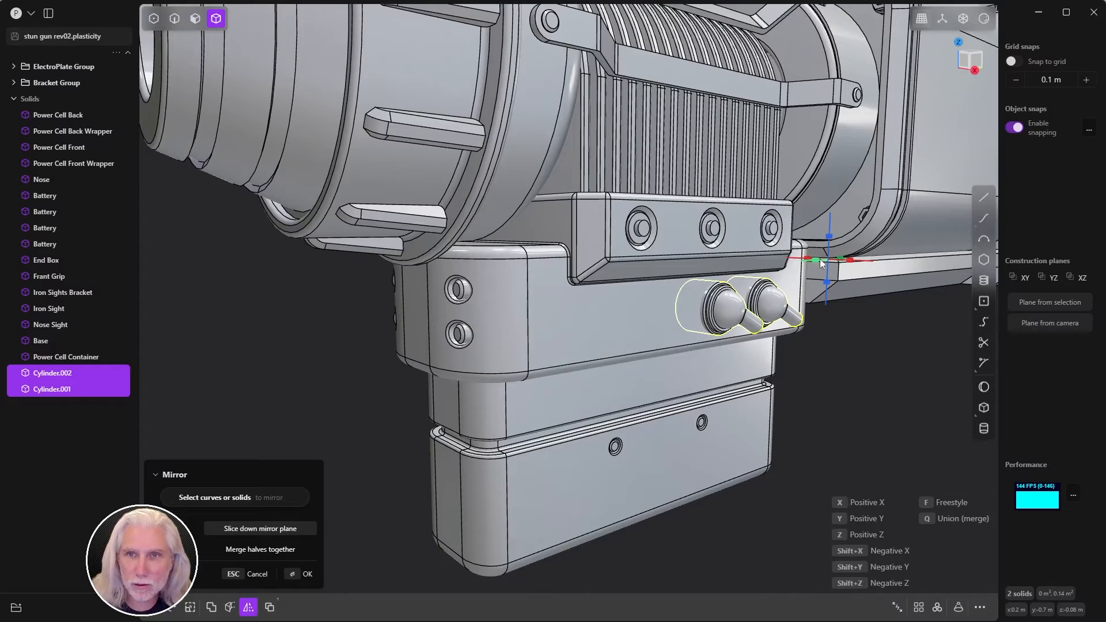
middle_click_drag(784, 288, 804, 245)
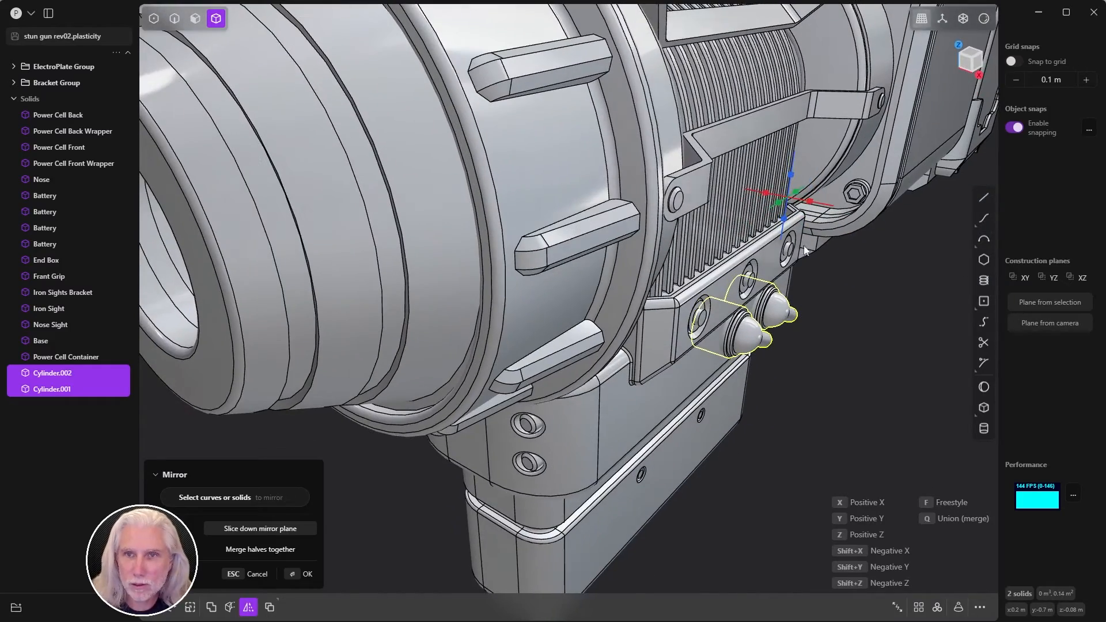
left_click(760, 191)
middle_click_drag(669, 239, 713, 219)
key("Return")
left_click(904, 226)
middle_click_drag(904, 226, 627, 348)
scroll(627, 348, "up", 5)
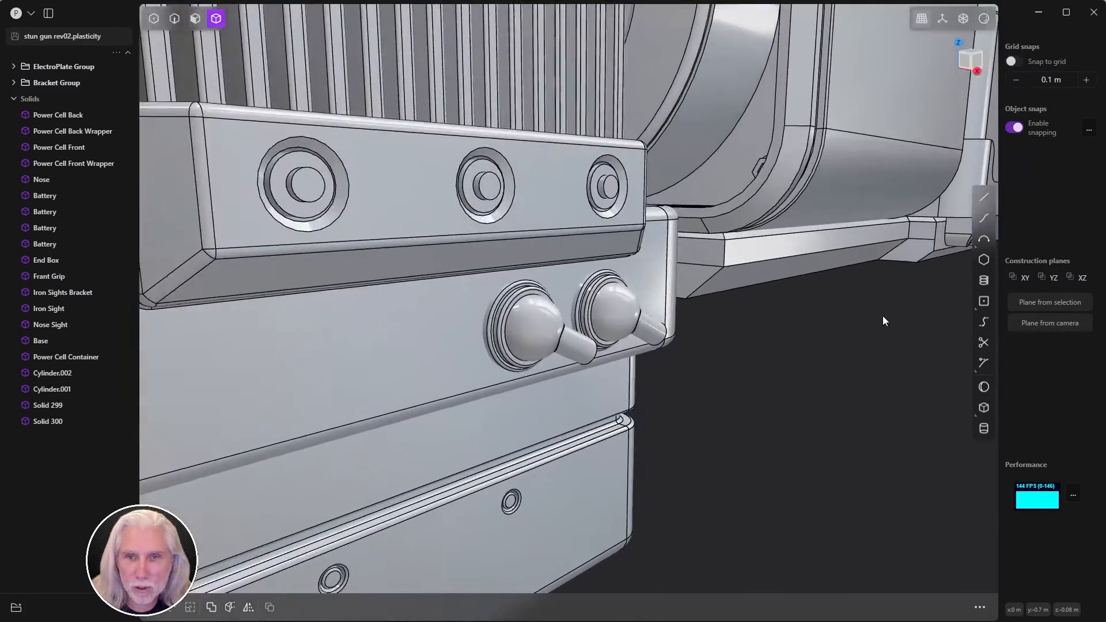
scroll(818, 330, "down", 5)
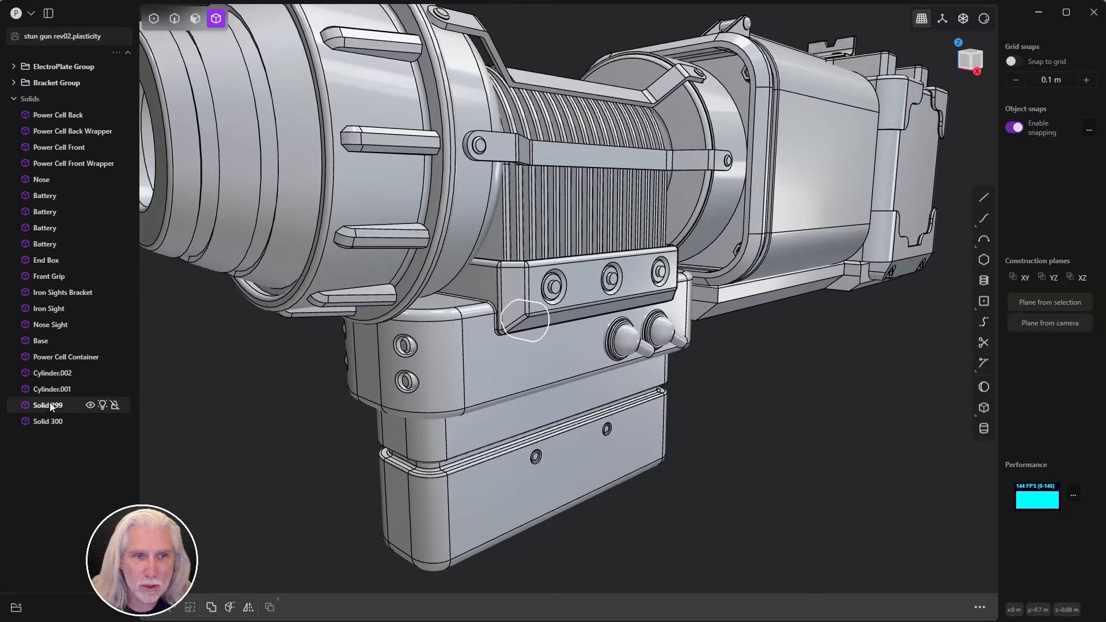
- Union the four connectors, Cylinder.001, Cylinder.002, Solid 299 and Solid 300, with the front grip body
left_click(49, 420)
left_click(49, 404, "shift")
left_click(50, 388, "shift")
left_click(67, 373, "shift")
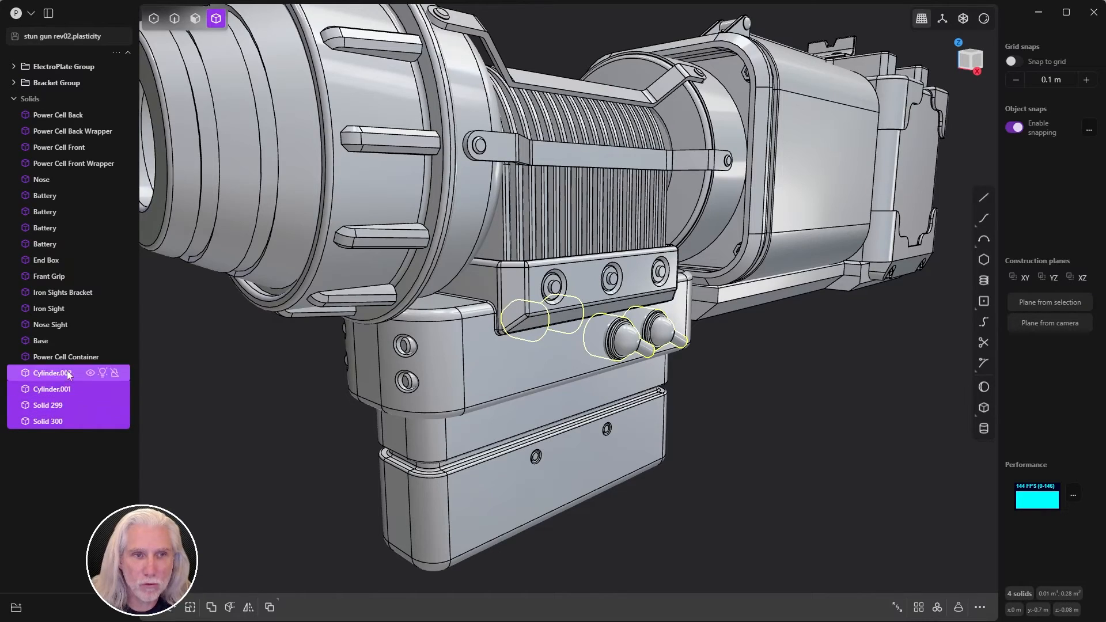
left_click(568, 368, "shift")
middle_click_drag(788, 388, 806, 410)
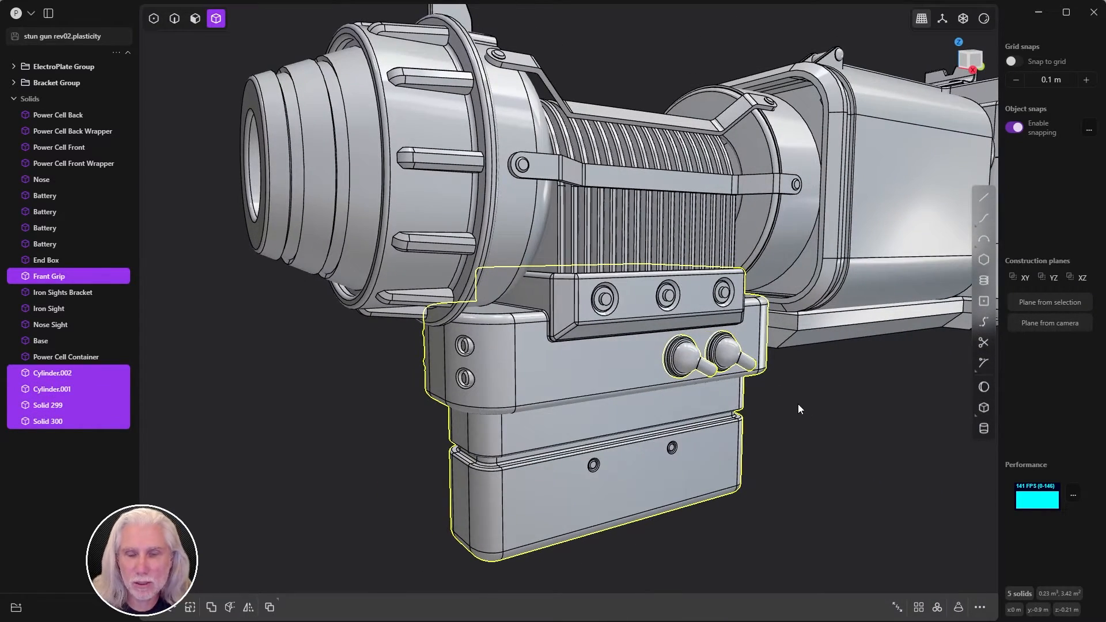
key("q")
key("q")
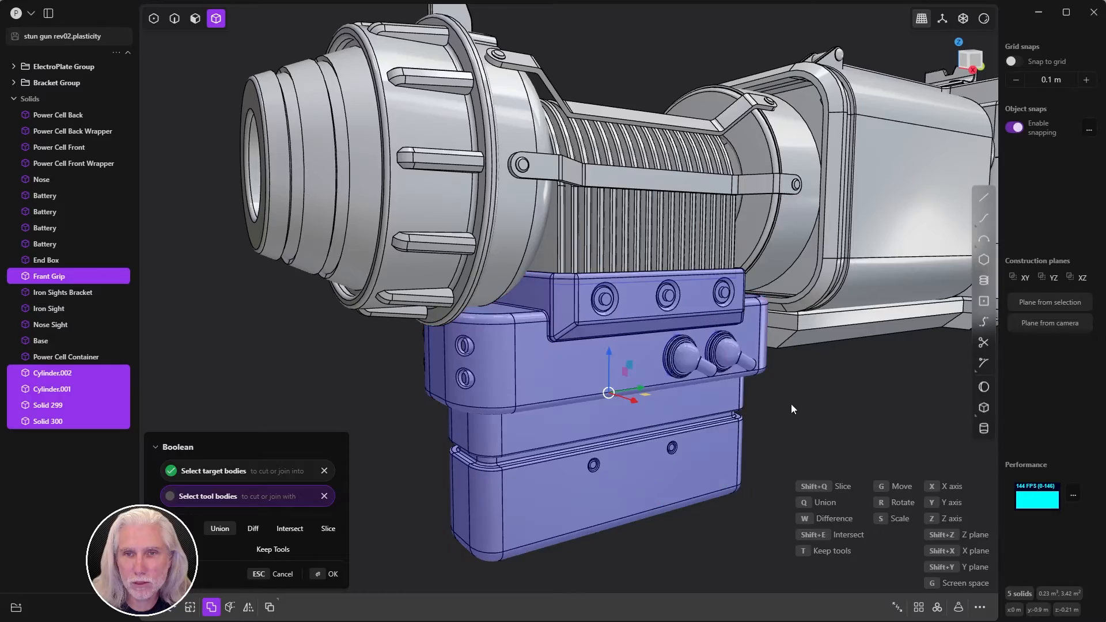
left_click(332, 574)
- Examine the merged front grip and the rest of the stun gun from several angles
middle_click_drag(451, 480, 428, 393)
scroll(478, 352, "up", 3)
left_click(532, 373)
scroll(533, 377, "down", 5)
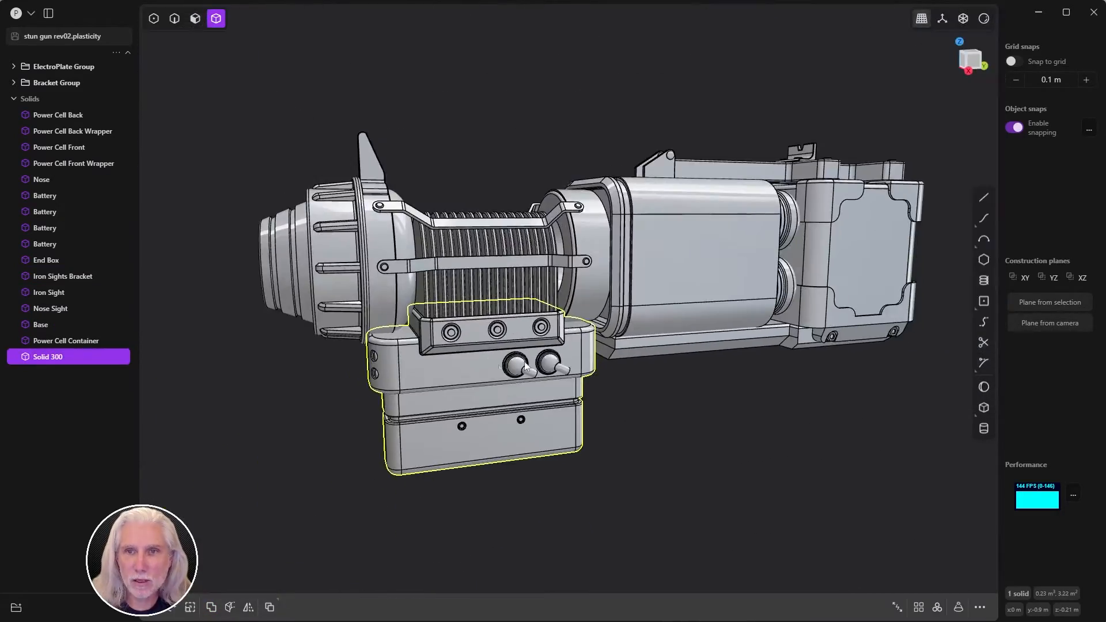
middle_click_drag(533, 378, 630, 333)
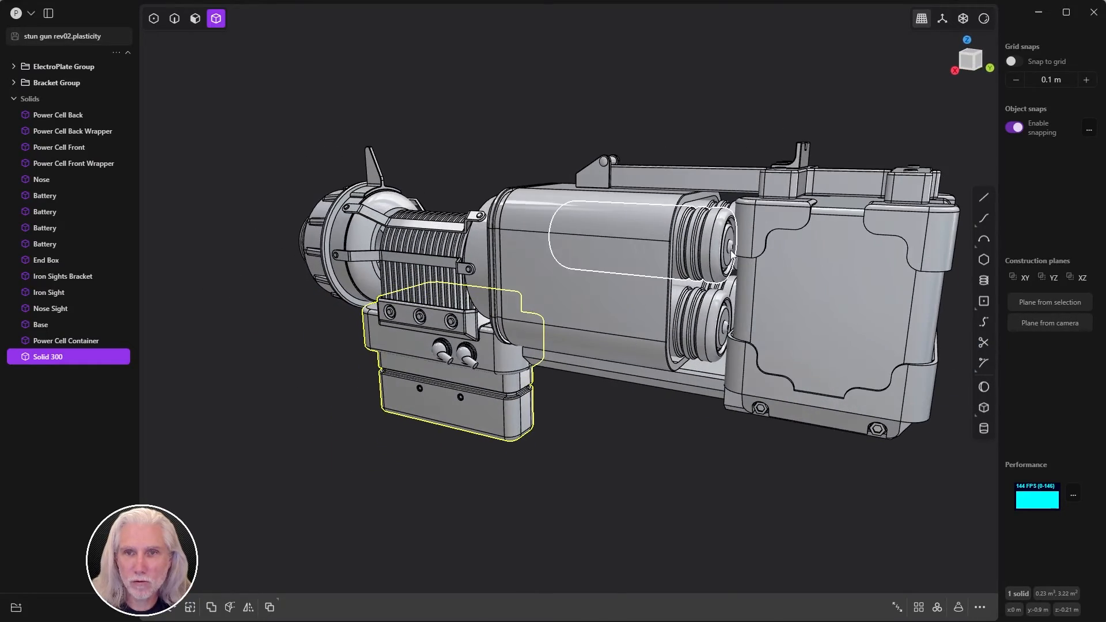
middle_click_drag(636, 482, 582, 385)
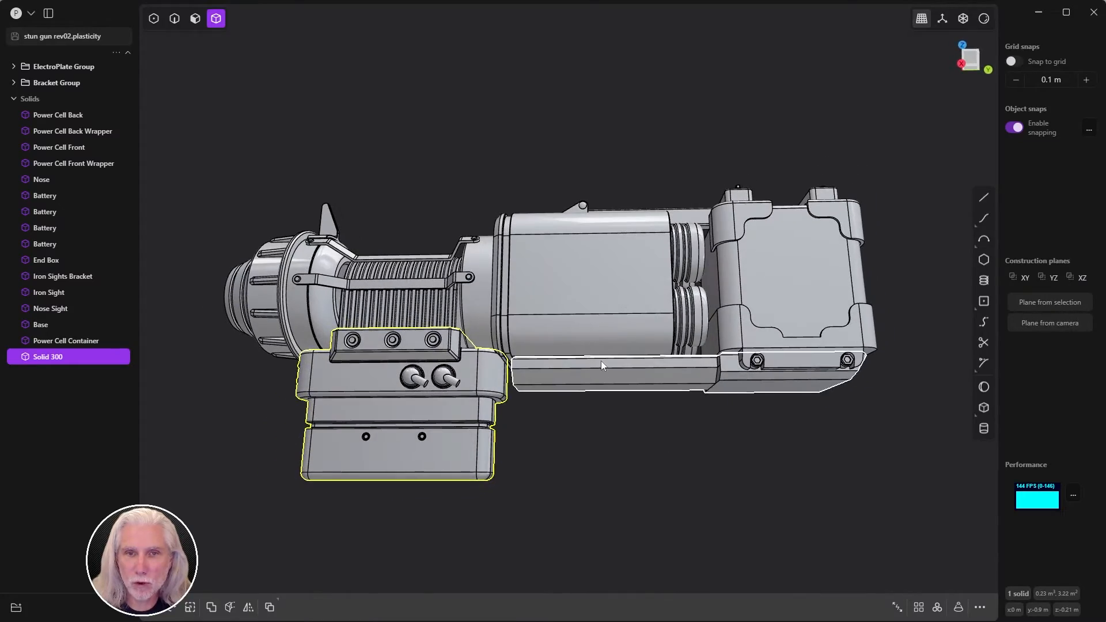
middle_click_drag(678, 413, 610, 461)
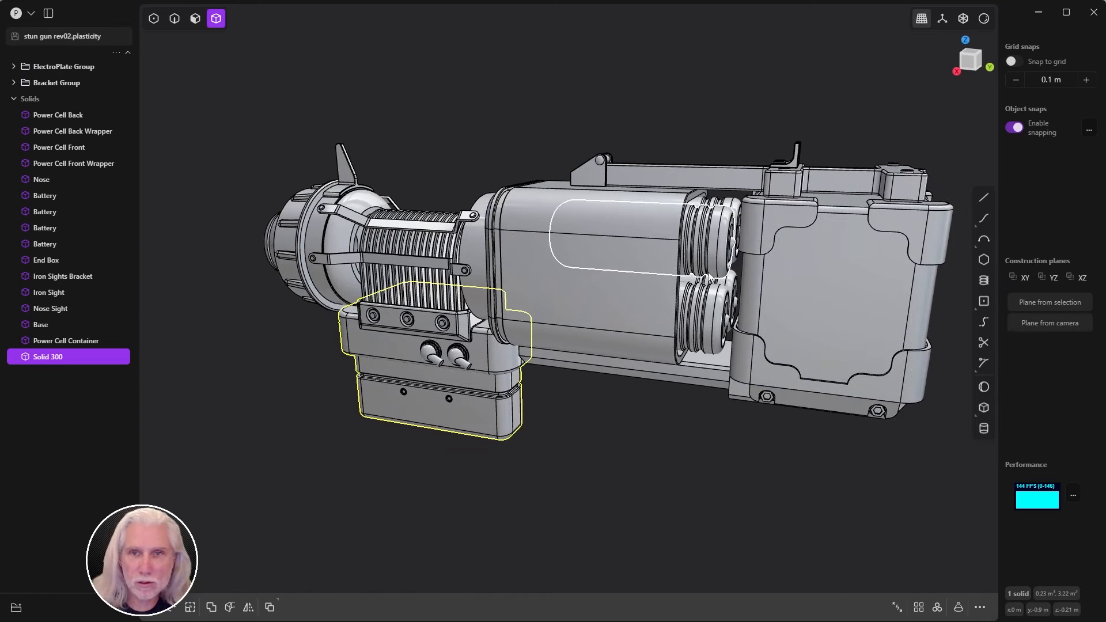
- Isolate the four Battery solids so the rest of the stun gun is hidden
left_click(709, 314)
left_click(640, 260, "shift")
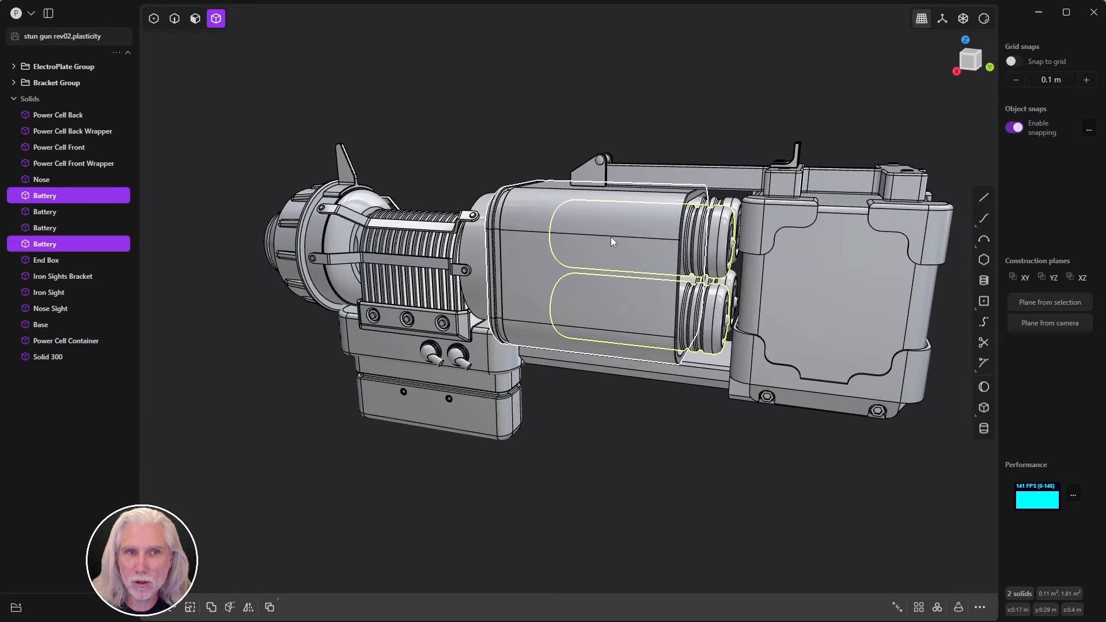
left_click(64, 214)
left_click(61, 199)
left_click(102, 248, "shift")
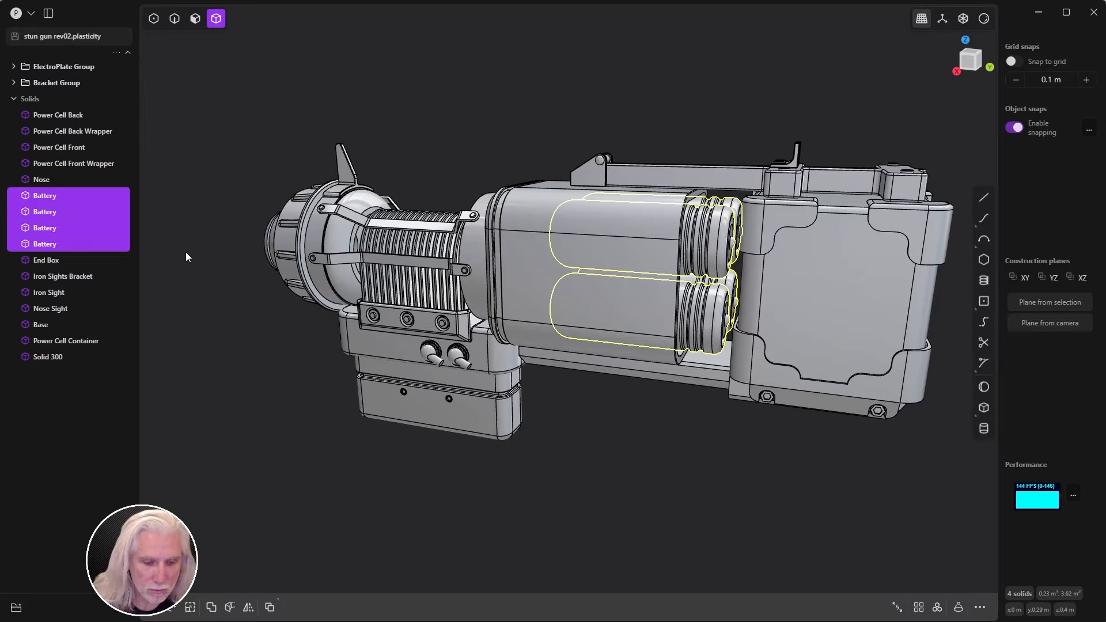
key("slash")
left_click(692, 358)
middle_click_drag(693, 358, 585, 306)
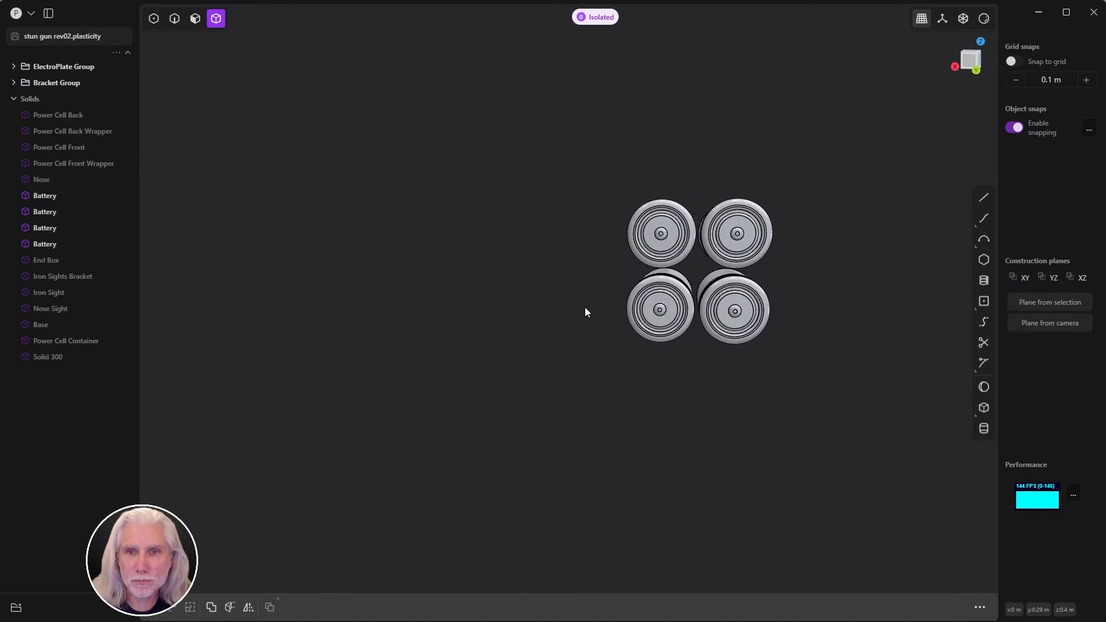
- In the Back view, draw a center rectangle around the terminal of one upper battery, extending slightly past the flat inner face's edge
scroll(689, 260, "up", 5)
key("KP_1")
key("KP_3")
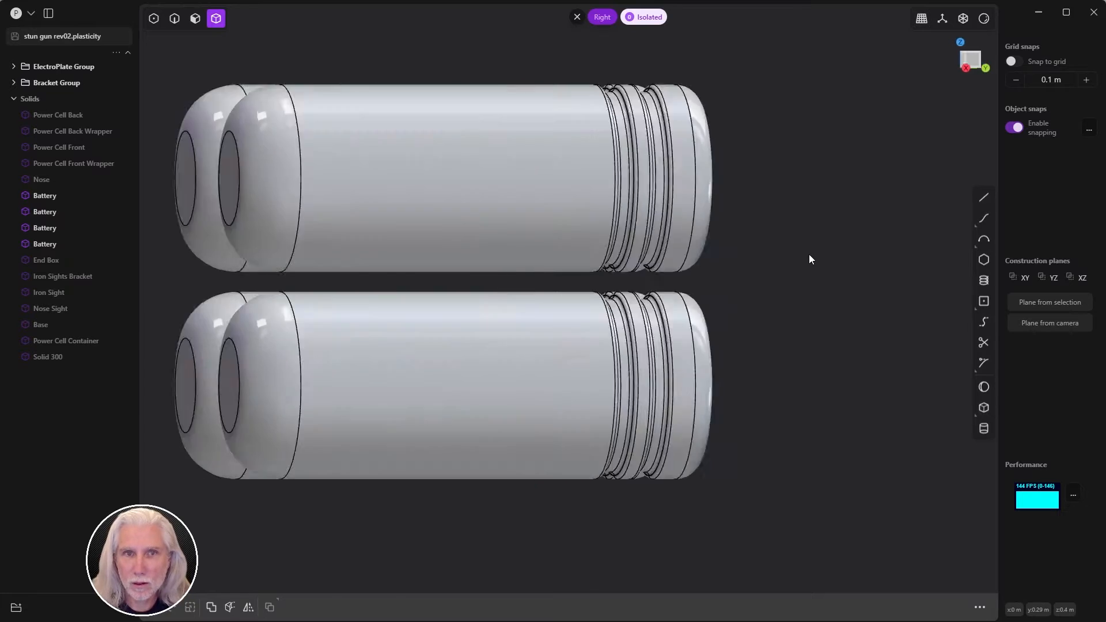
key("KP_1")
key("ctrl+KP_1")
middle_click_drag(629, 293, 479, 295, "shift")
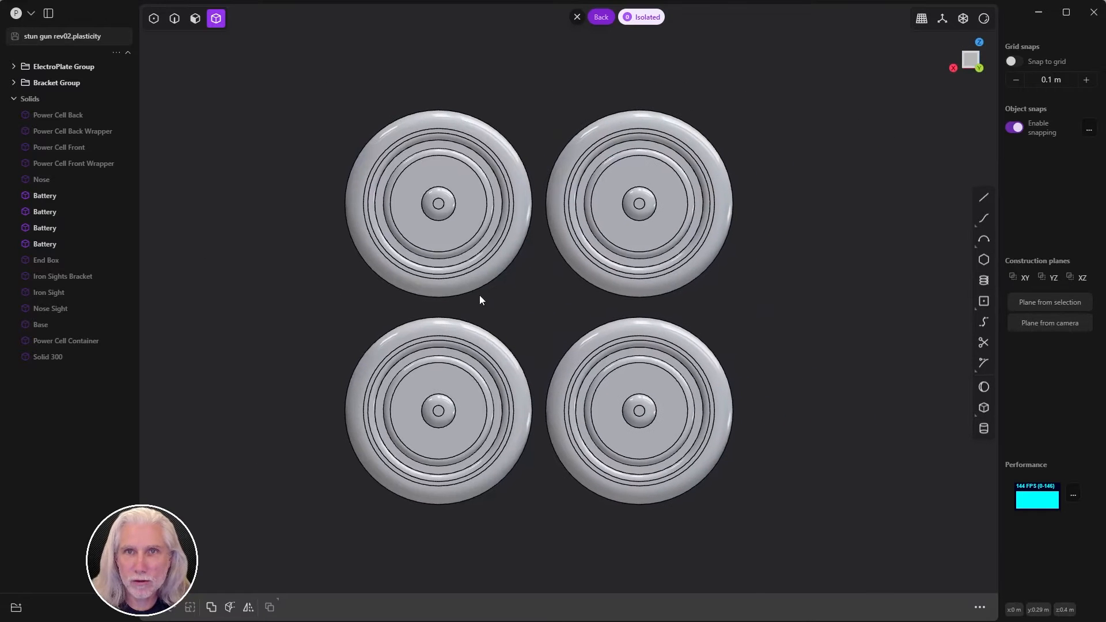
scroll(518, 281, "up", 2)
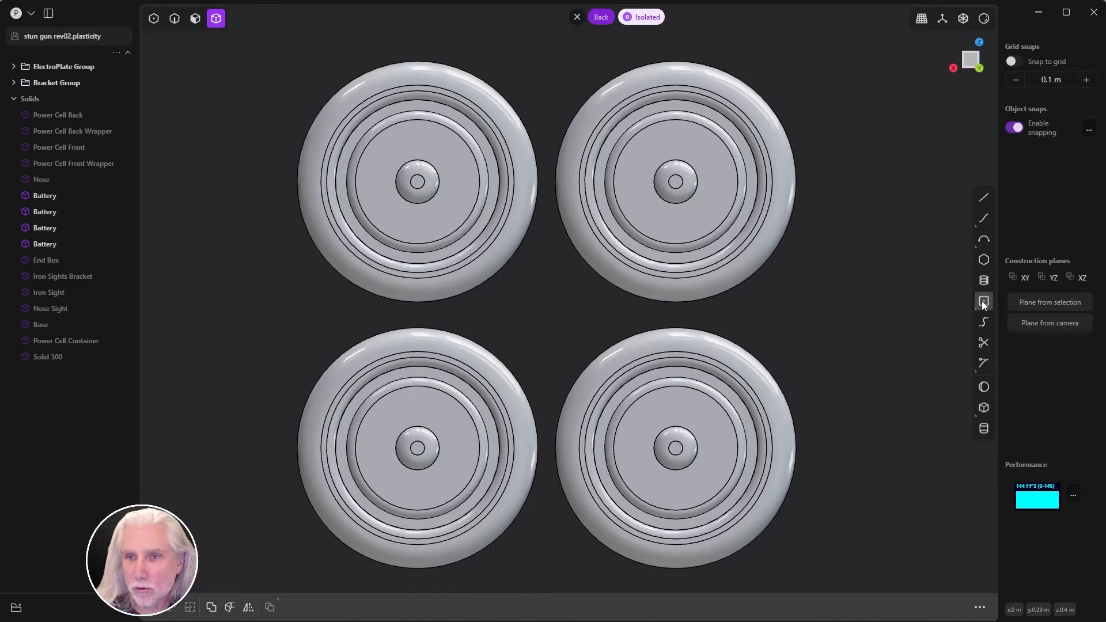
mouse_move(983, 300)
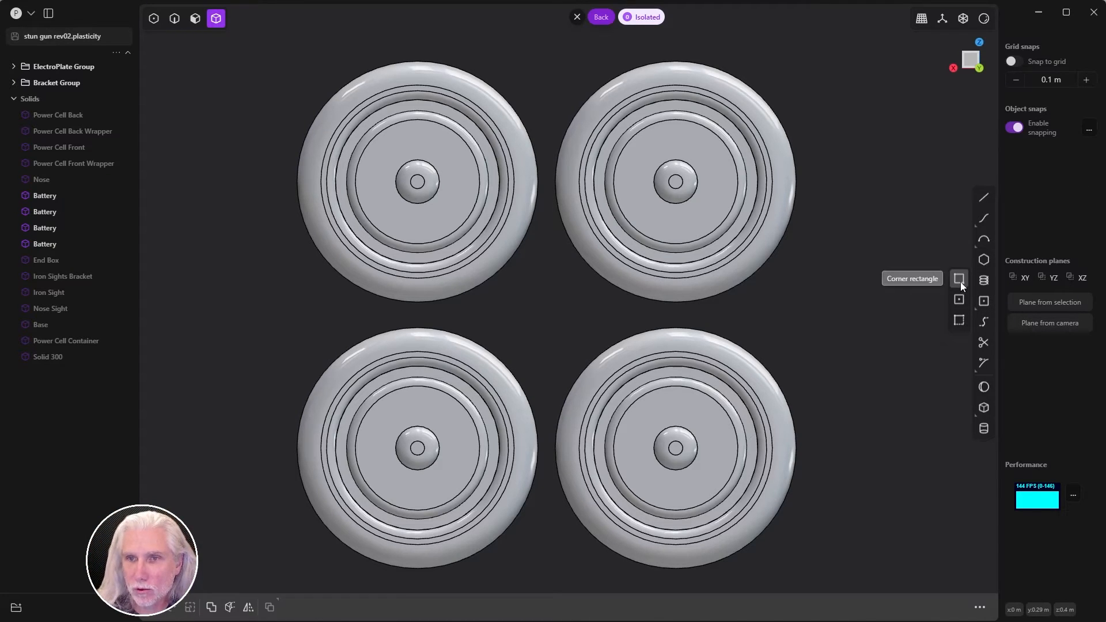
left_click(958, 299)
scroll(518, 184, "up", 5)
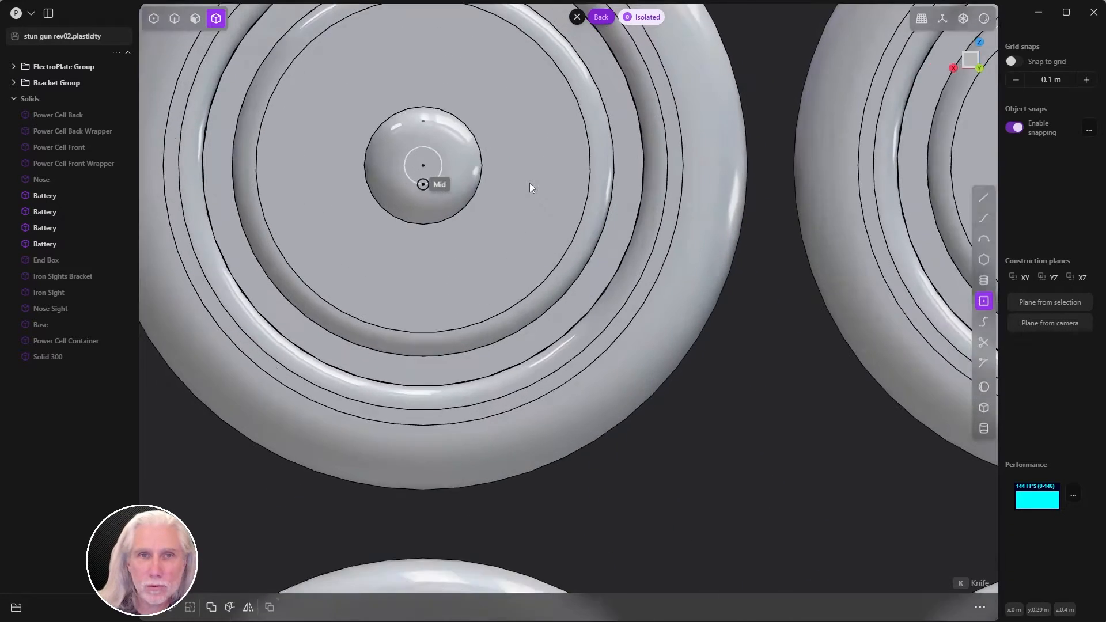
left_click(424, 164)
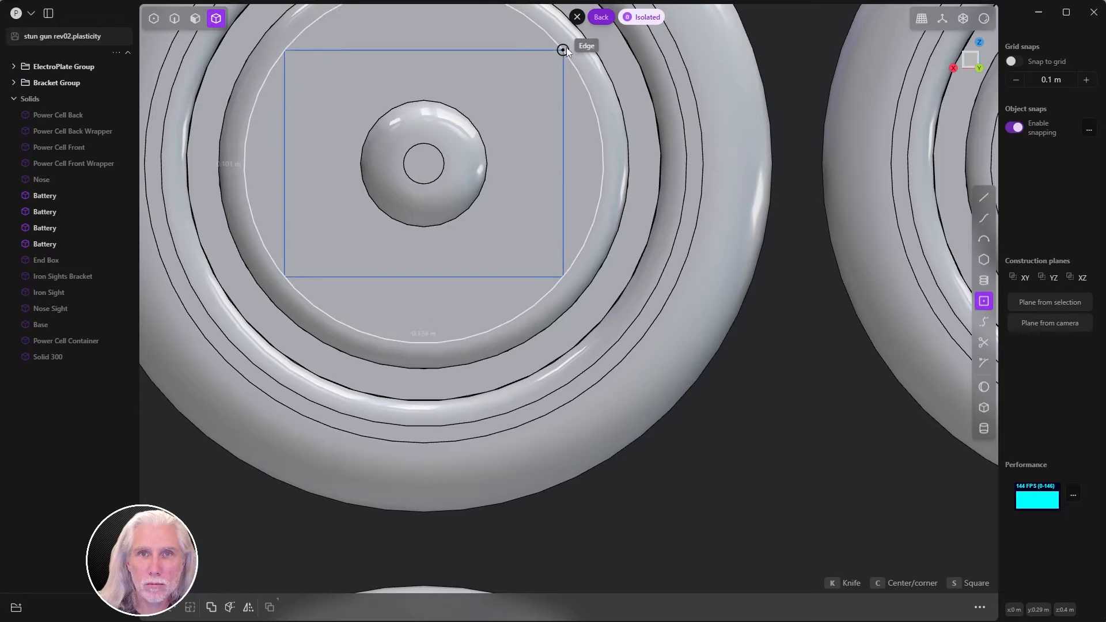
scroll(592, 108, "down", 5)
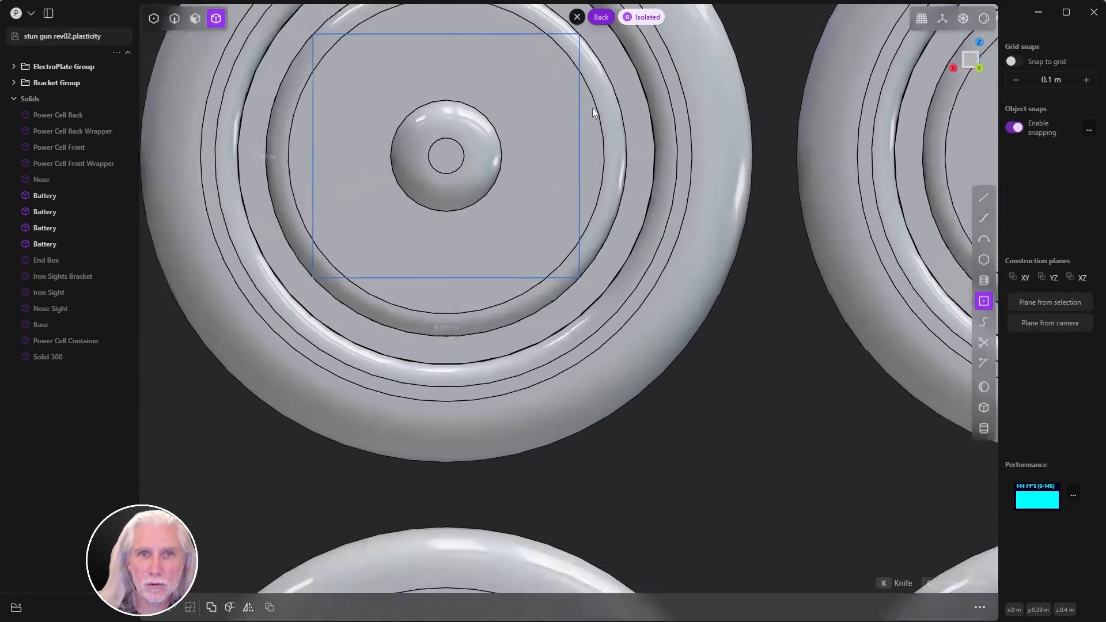
left_click(592, 201)
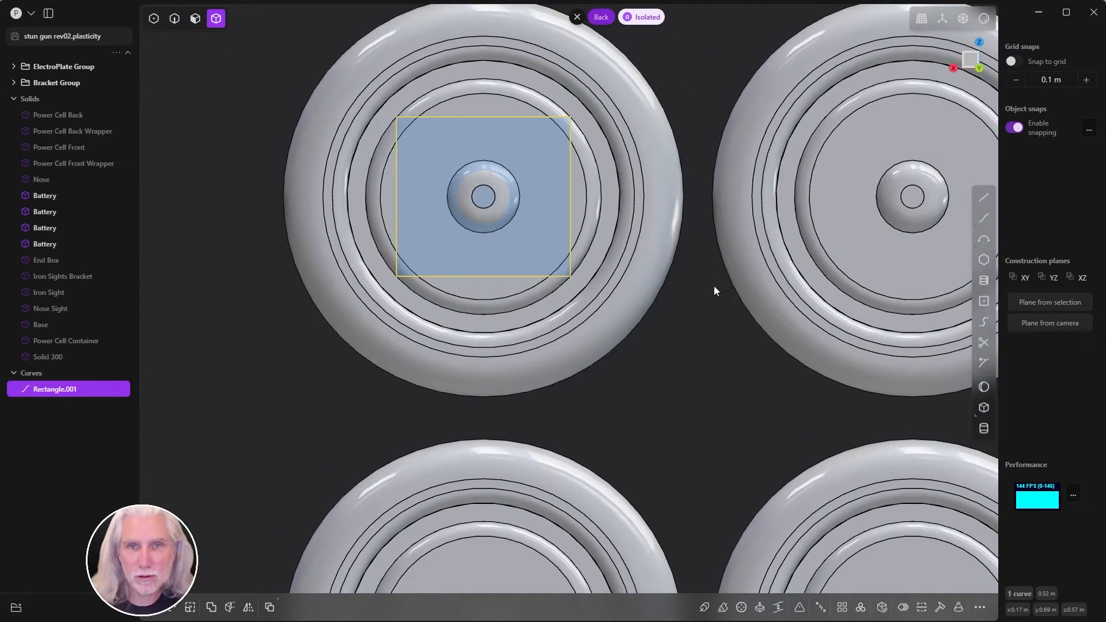
- Draw a smaller square centred on the same battery terminal, just enclosing its dome
left_click(984, 302)
left_click(483, 196)
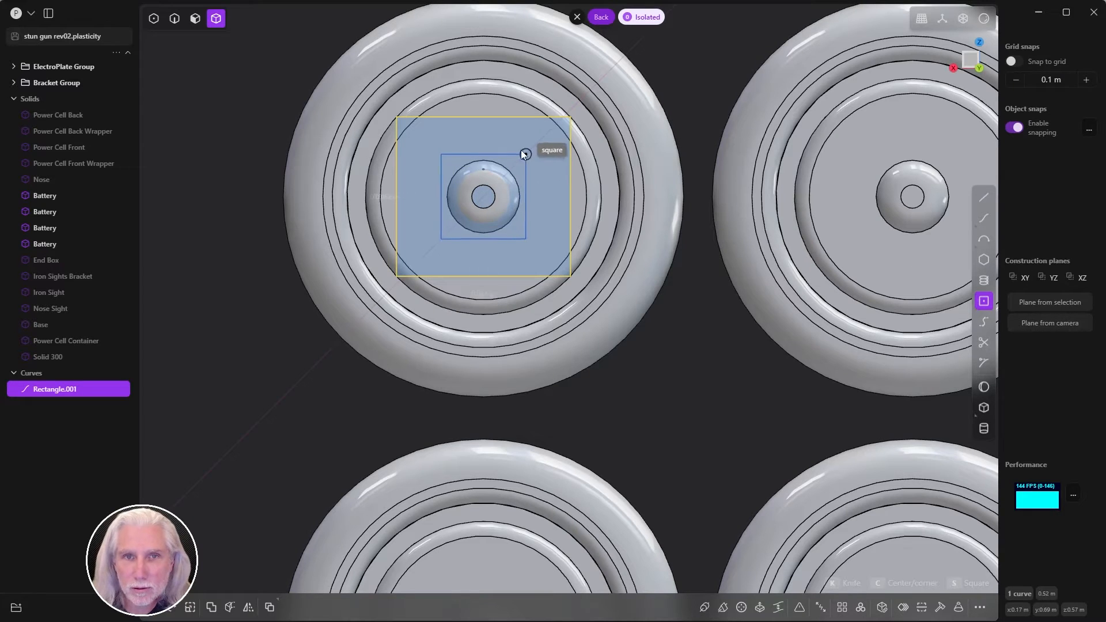
left_click(530, 151)
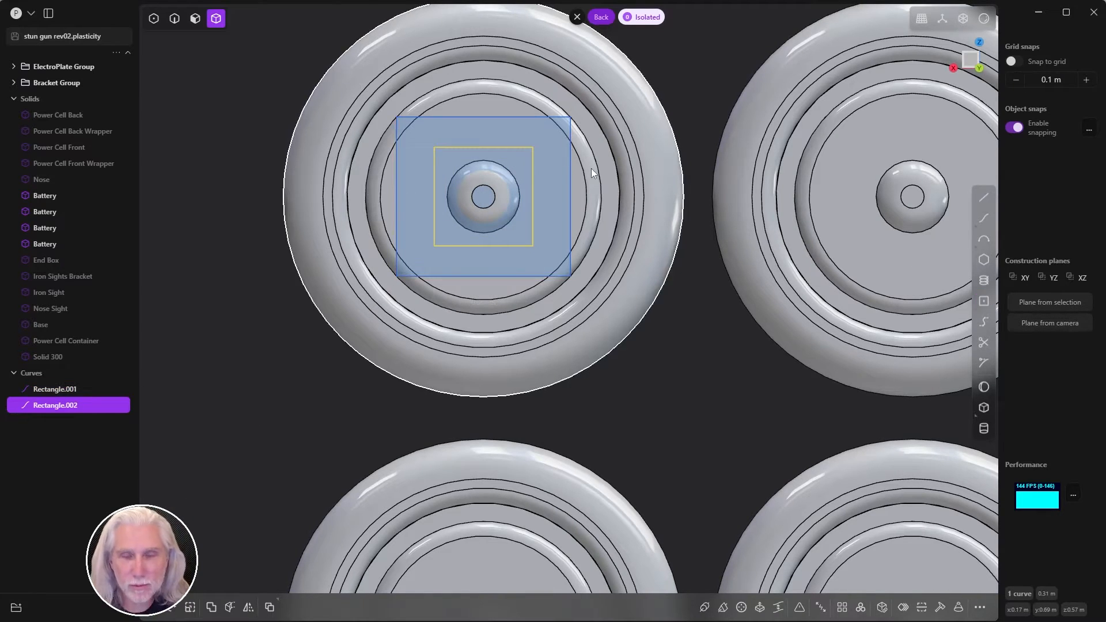
- Move the small square's negative-X vertices along X beyond the large rectangle, and its positive-X vertices slightly outward
key("1")
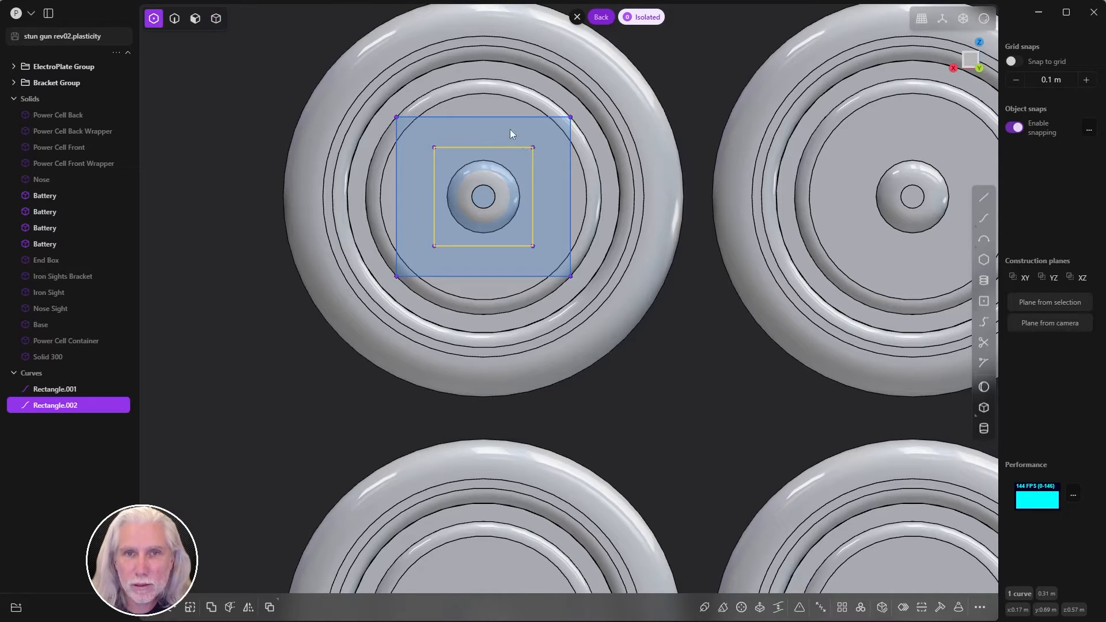
left_click_drag(510, 129, 564, 248)
key("g")
key("x")
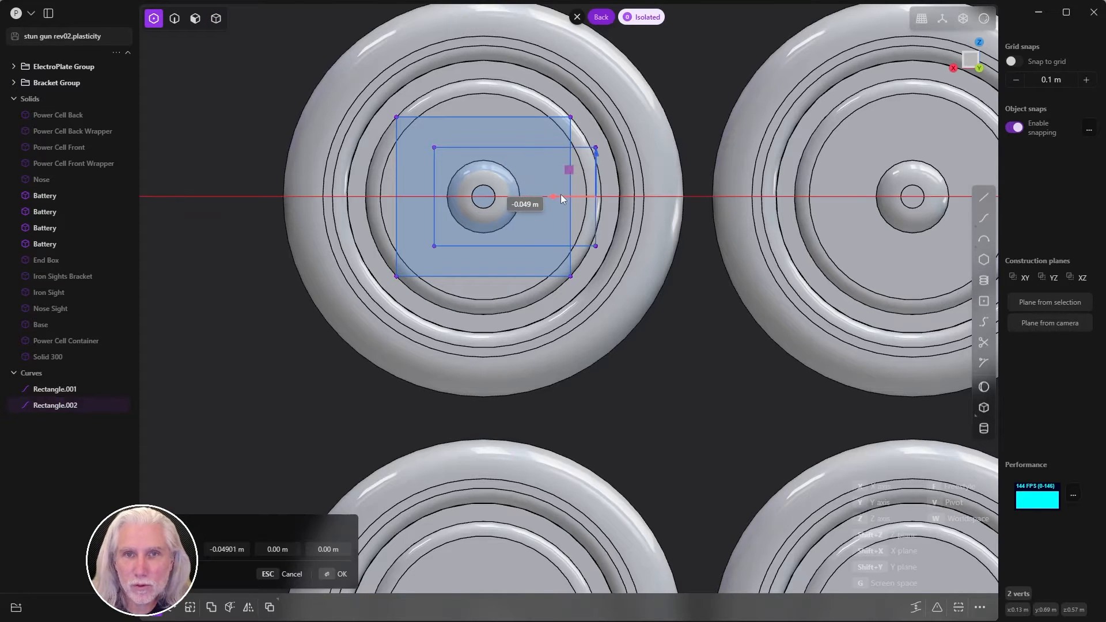
left_click(571, 268)
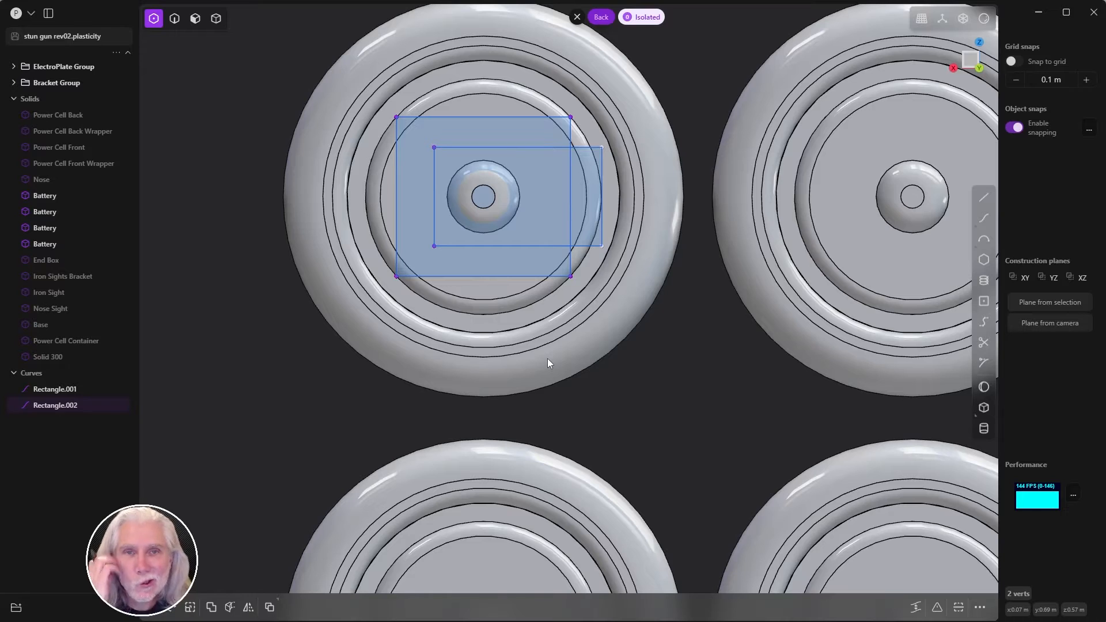
key("g")
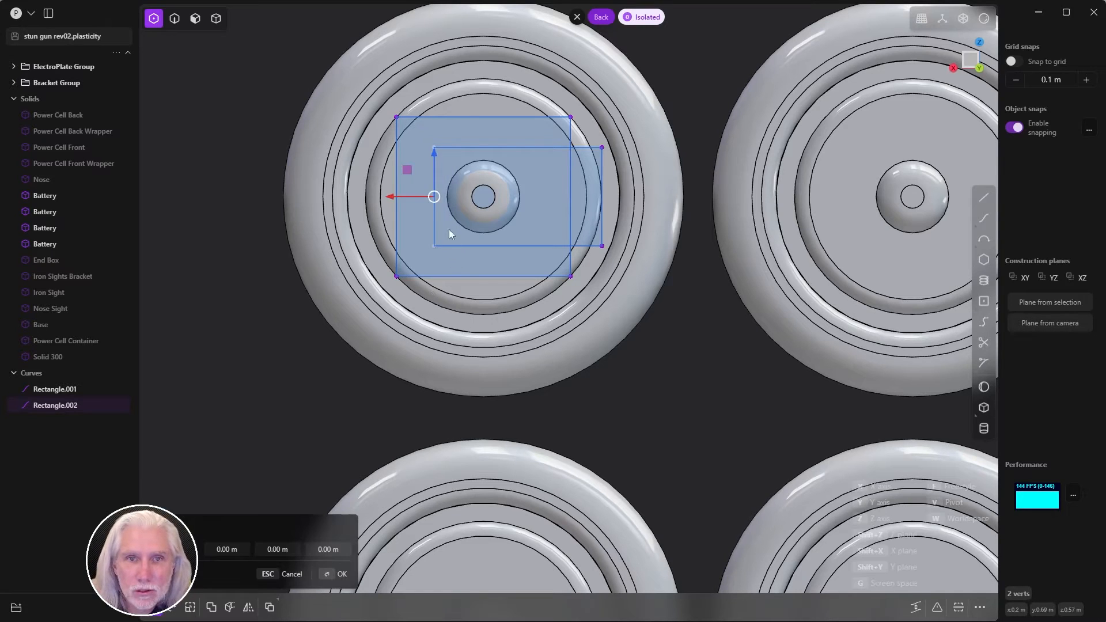
left_click_drag(395, 196, 387, 197)
left_click(398, 218)
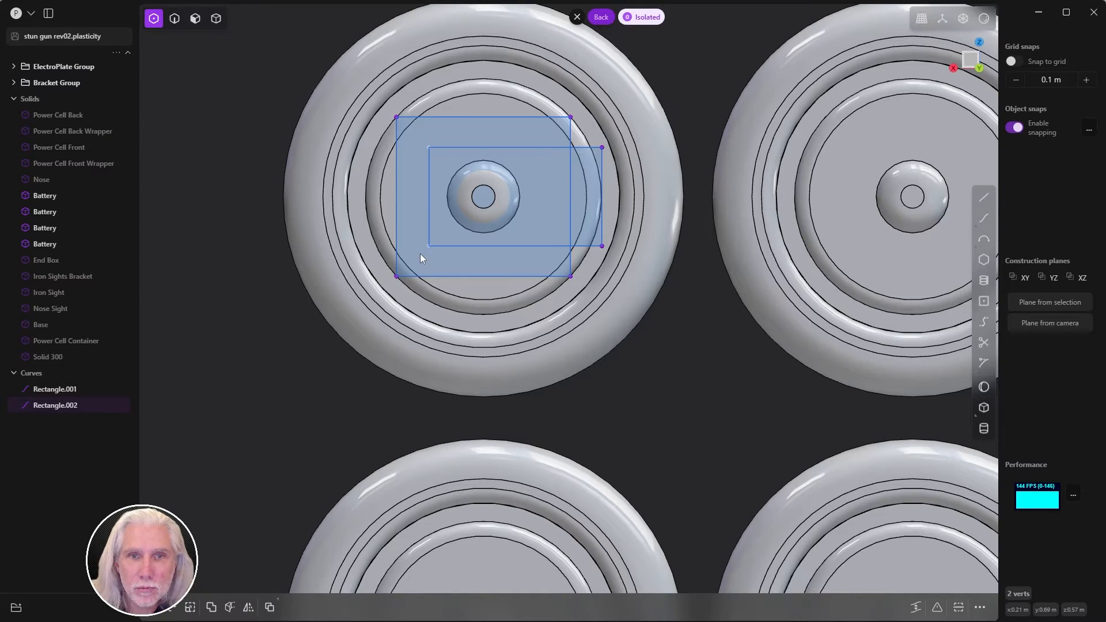
- Scale both rectangles down along the Z axis to make them slightly shorter
key("2")
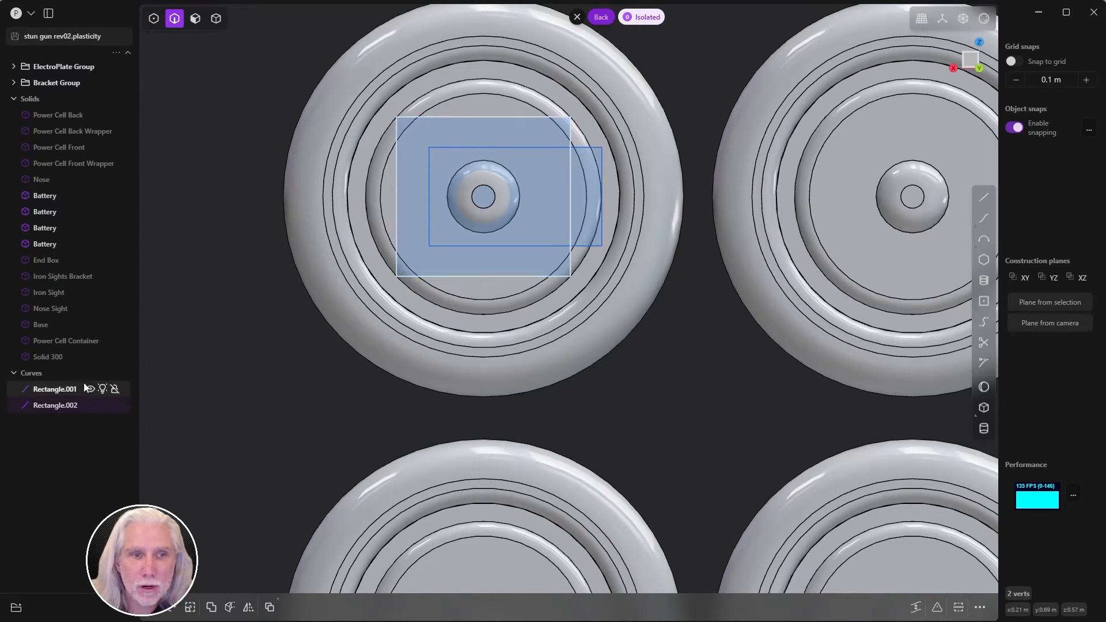
left_click(55, 389)
left_click(56, 404, "shift")
key("s")
left_click_drag(495, 152, 500, 165)
key("Return")
left_click(694, 334)
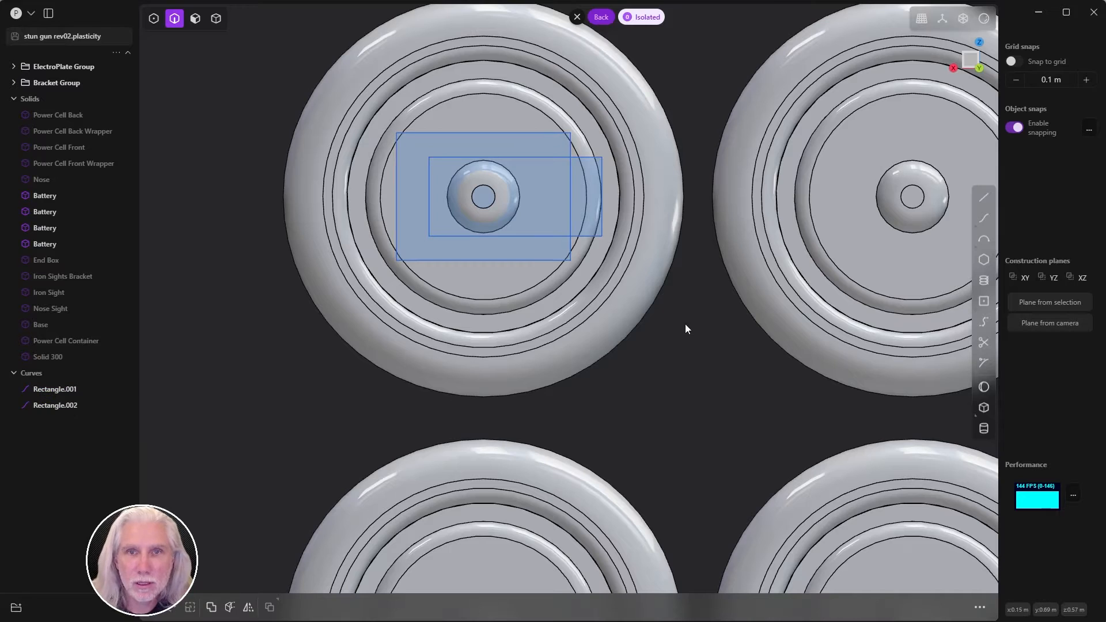
- Trim the small rectangle's protruding segments and the large rectangle's edge between them, leaving a C-shaped profile around the terminal
key("t")
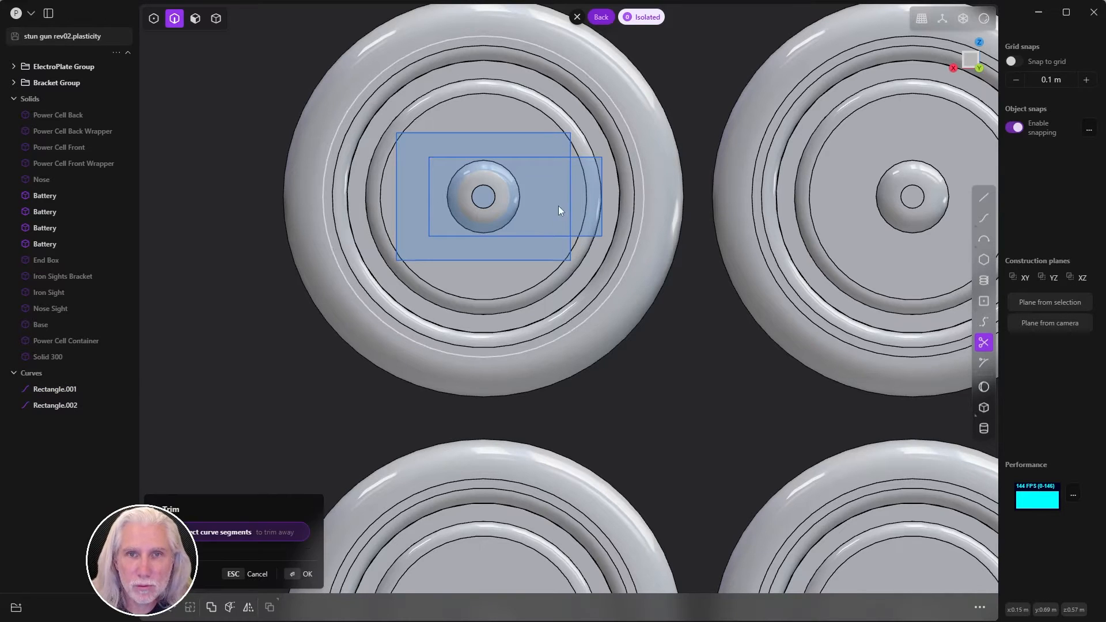
left_click(582, 158)
left_click(588, 234)
left_click(603, 223)
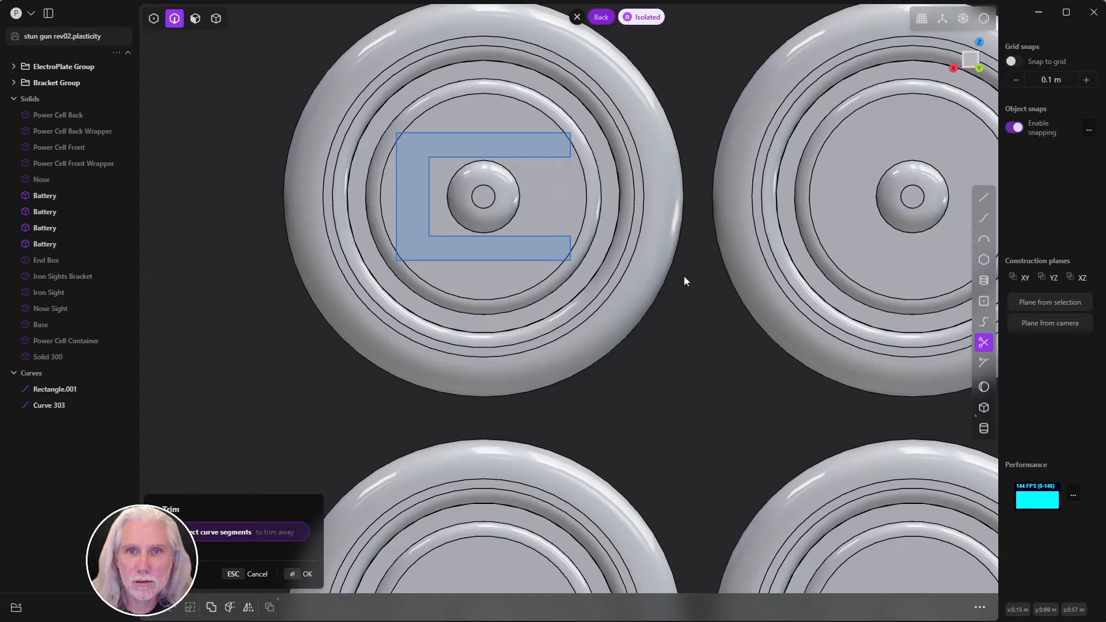
scroll(684, 281, "down", 2)
left_click(305, 573)
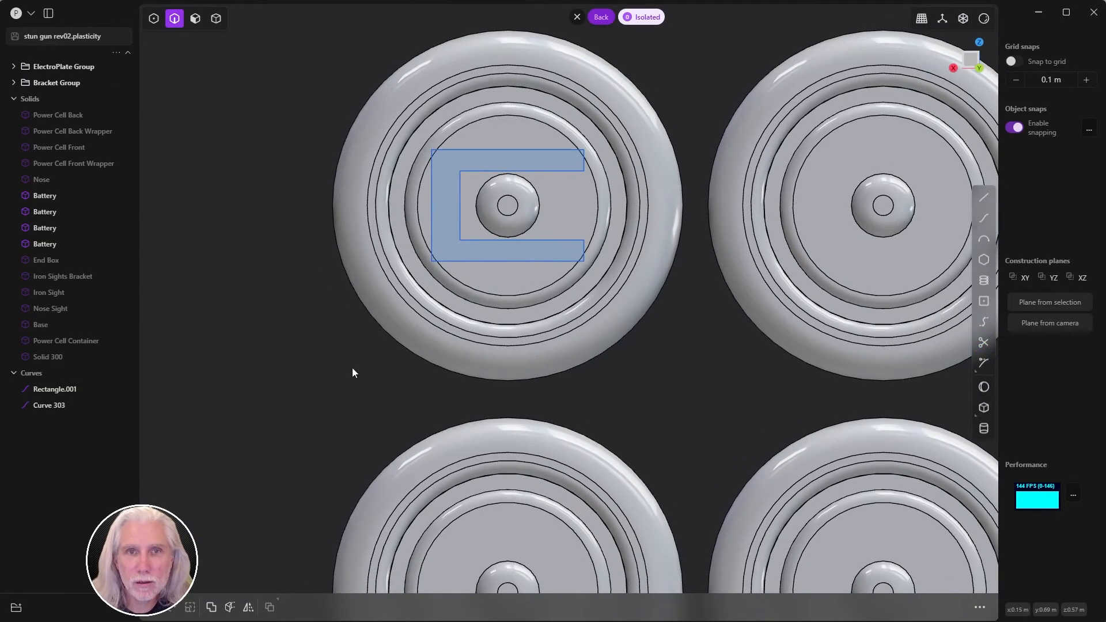
- Try to fillet all corners of the C-shaped profile at once with a radius of about 0.008 m
scroll(368, 351, "up", 2)
key("1")
left_click_drag(425, 82, 479, 270)
left_click_drag(495, 124, 495, 124, "shift")
left_click_drag(677, 77, 630, 138, "shift")
left_click_drag(702, 177, 629, 251, "shift")
key("f")
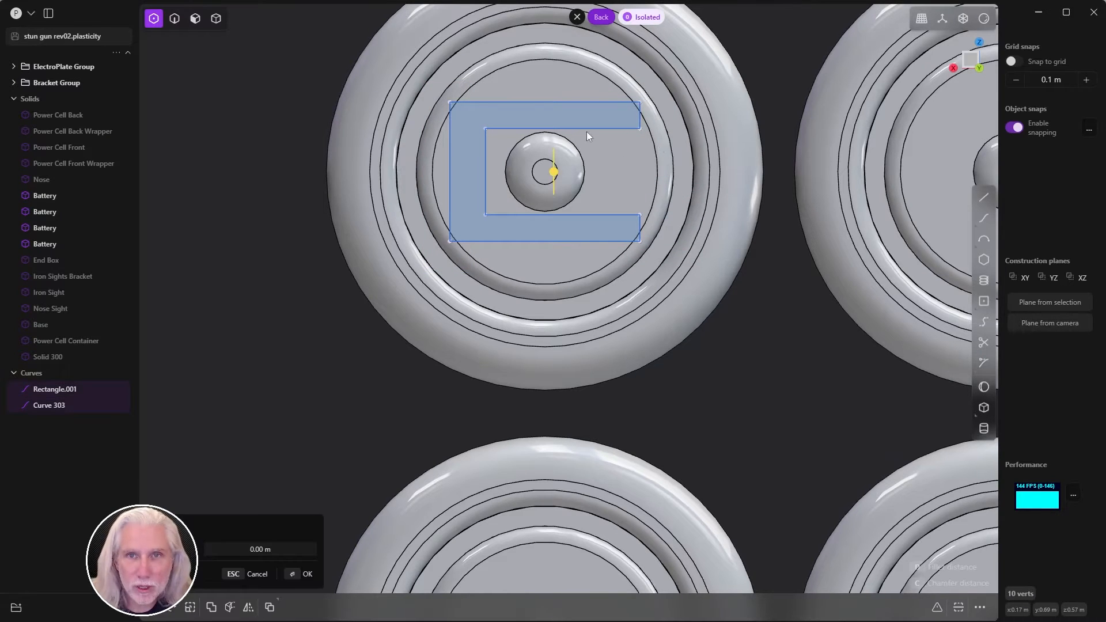
scroll(582, 135, "up", 2)
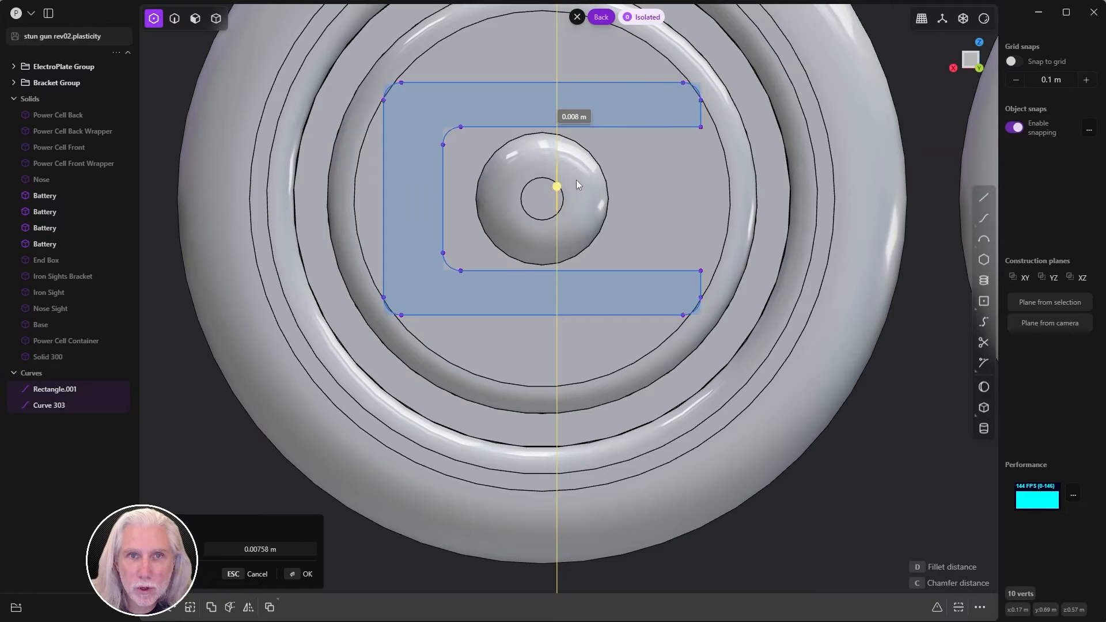
left_click(573, 185)
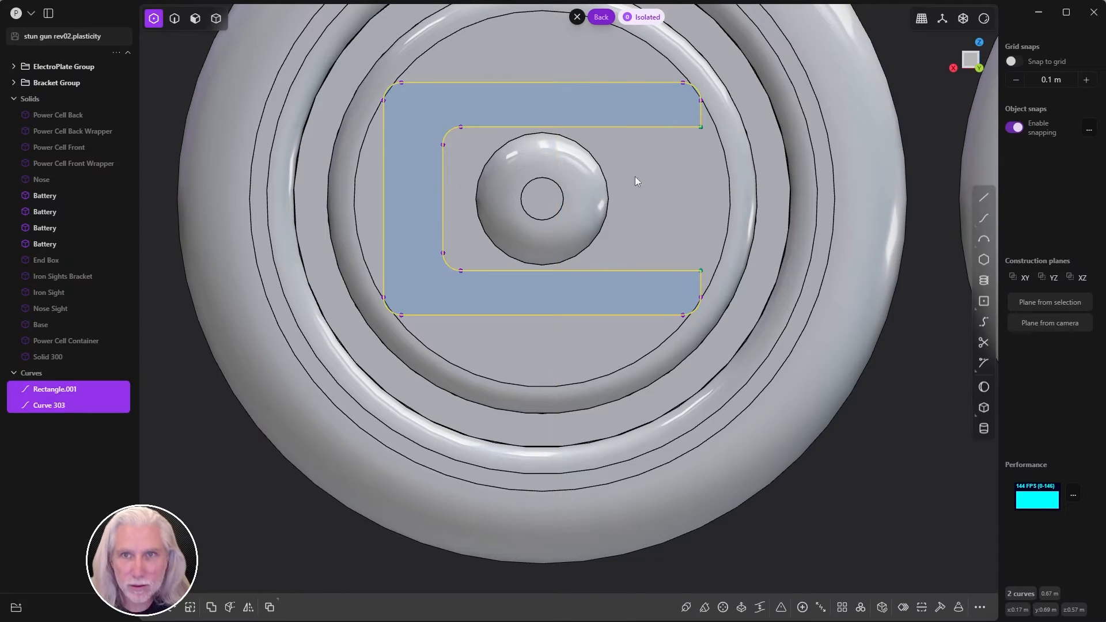
key("Escape")
scroll(703, 155, "down", 2)
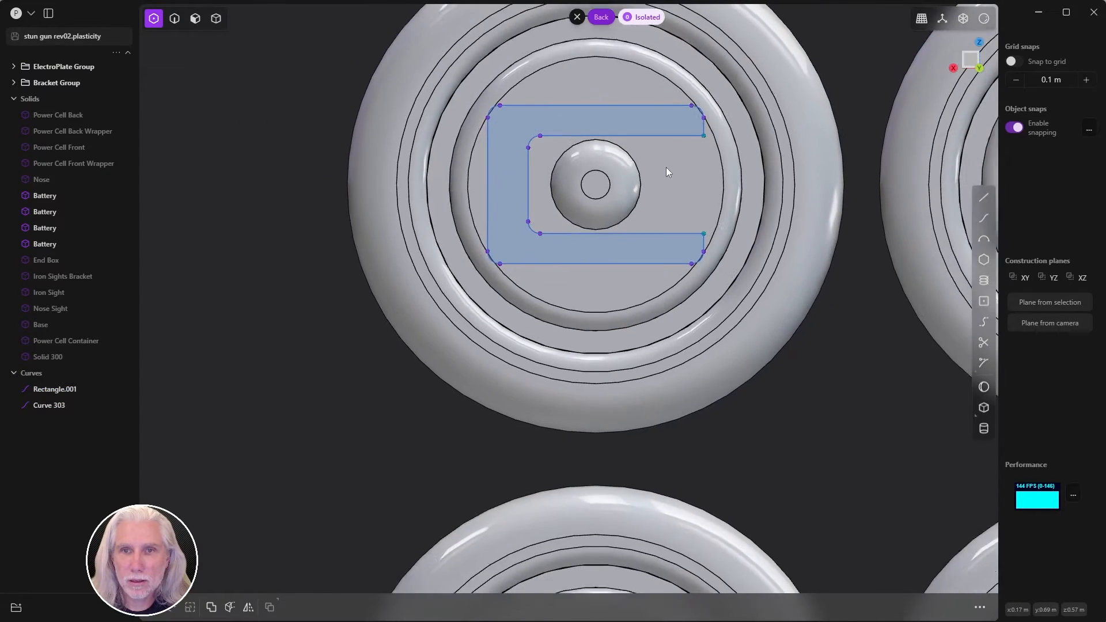
key("ctrl+z")
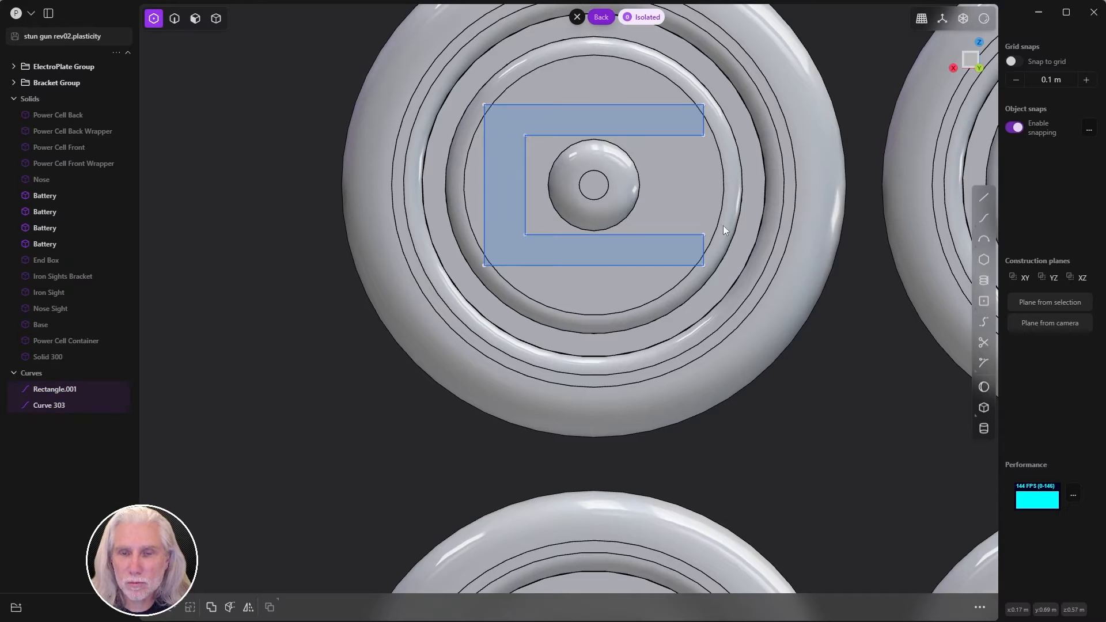
- Fillet the two outer and two inner corners at the C profile's closed end by about 0.01 m
left_click_drag(436, 68, 544, 285)
key("b")
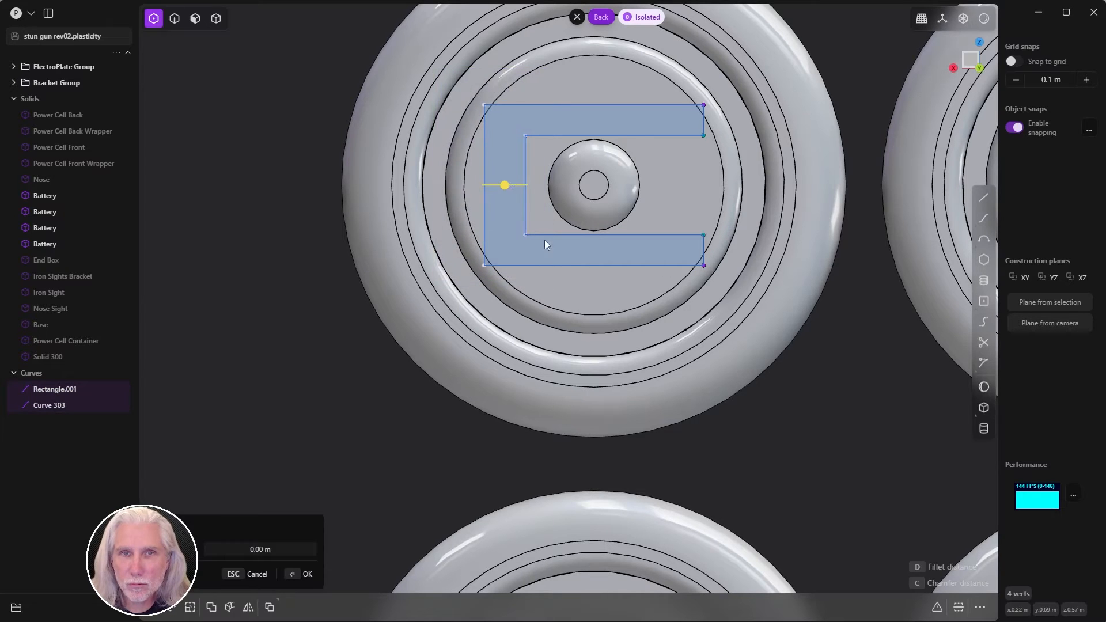
mouse_move(505, 185)
left_mouse_down()
mouse_move(513, 179)
mouse_move(494, 183)
left_mouse_up()
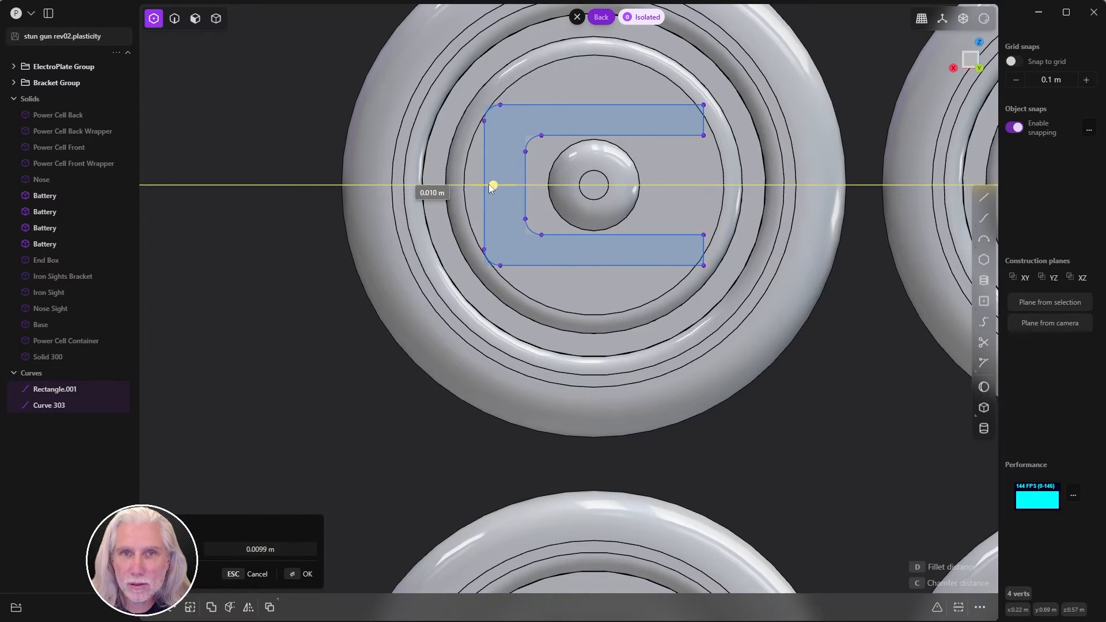
key("Return")
- Join the C profile's inner and outer curves into a single curve
left_click_drag(679, 77, 749, 157)
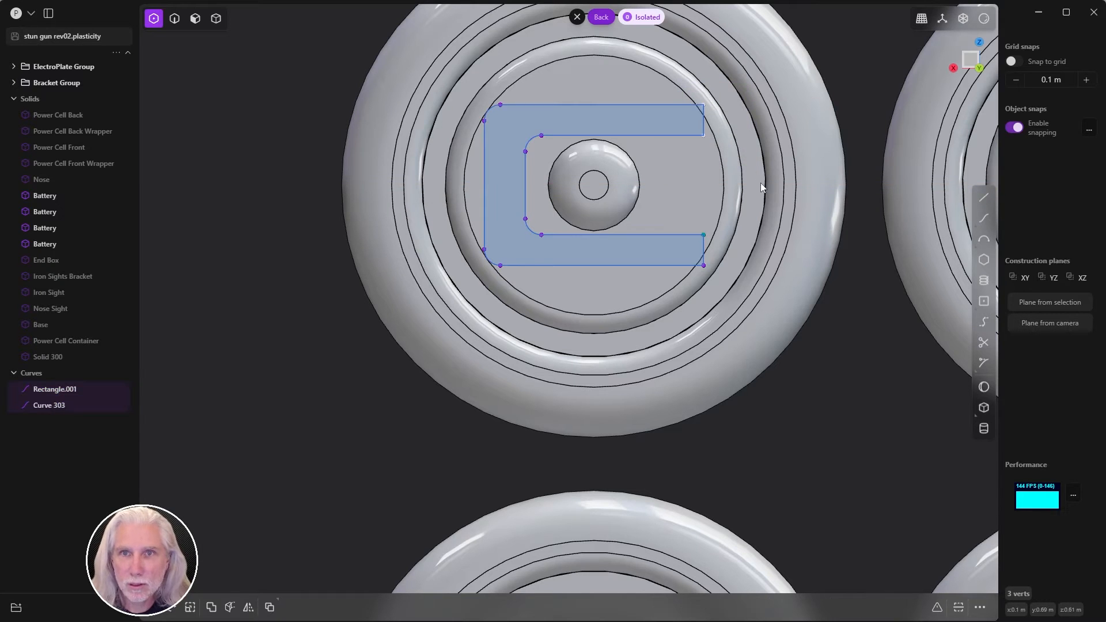
left_click(54, 403)
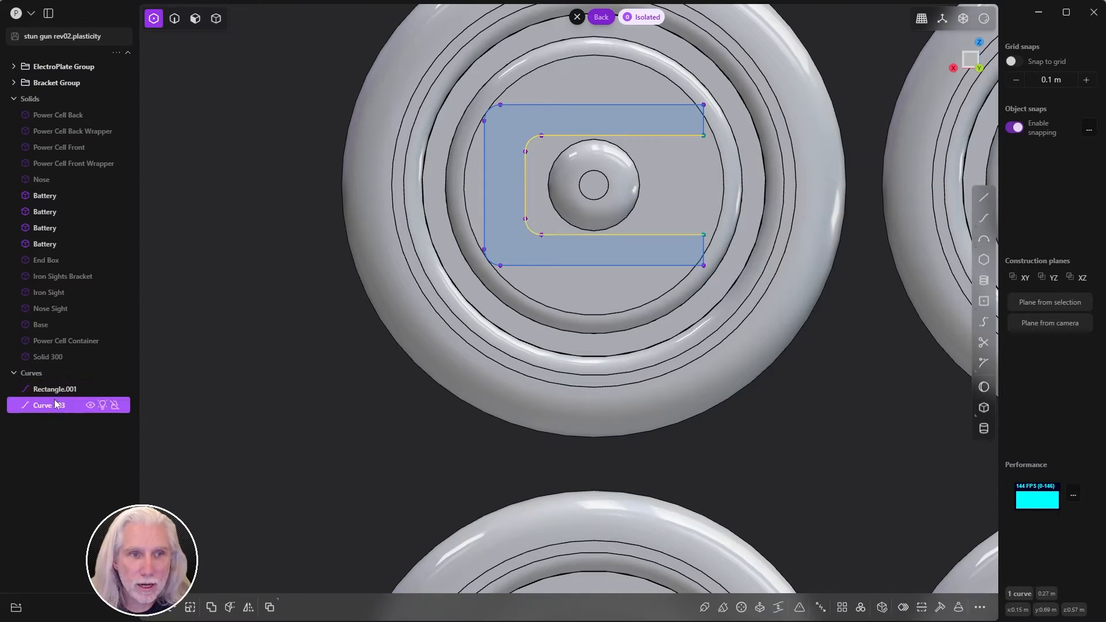
left_click(63, 389, "shift")
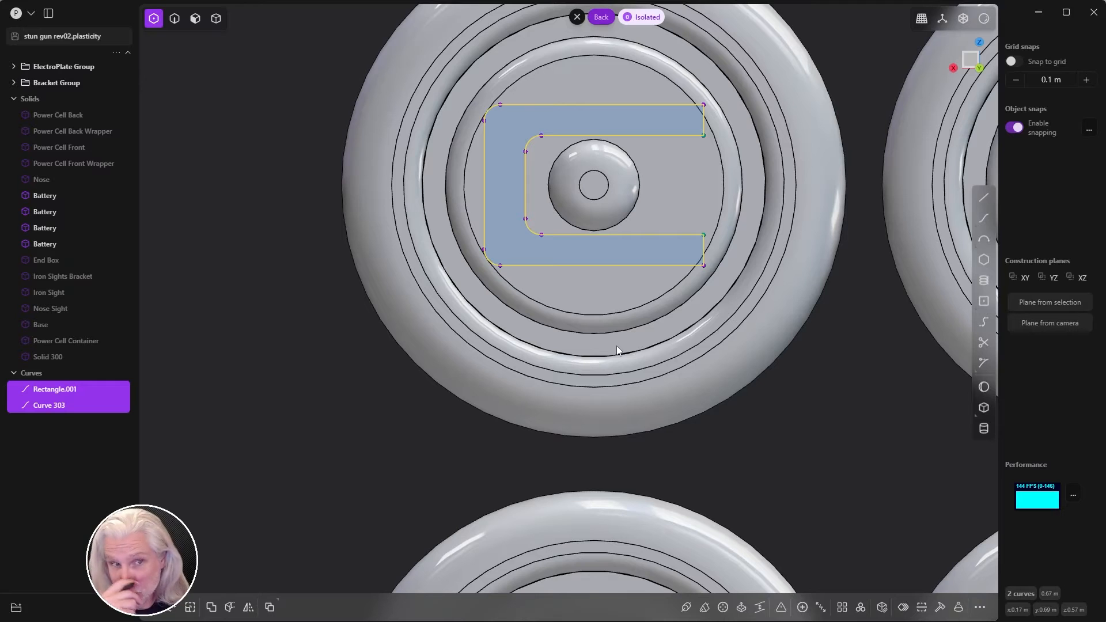
key("j")
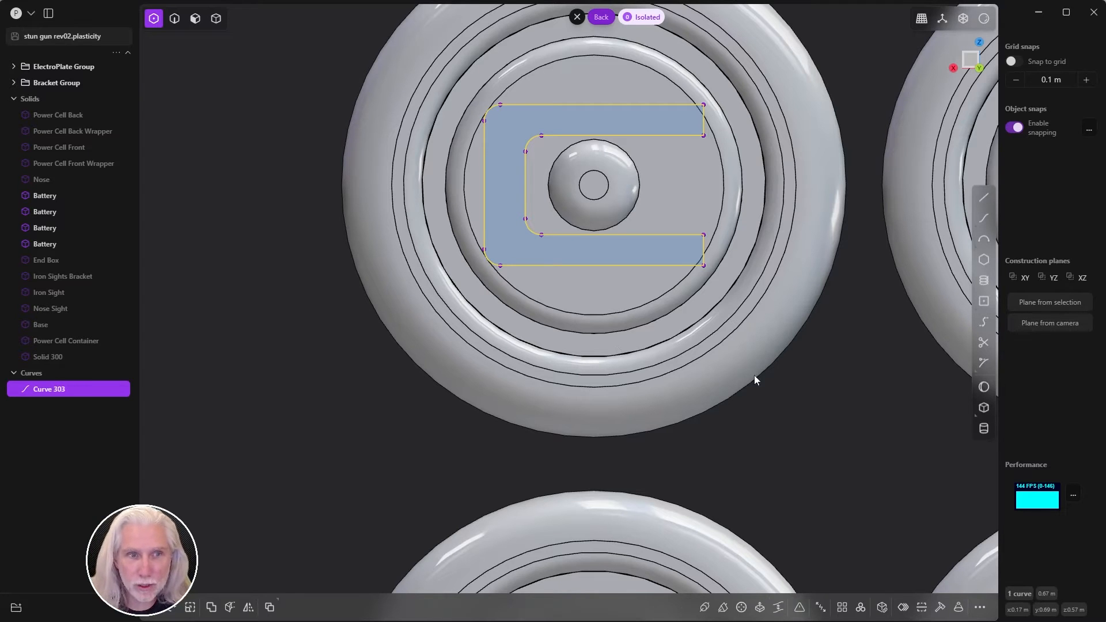
- Fillet the four corners at the open ends of the C profile's two arms with a small radius
left_click_drag(672, 86, 765, 270)
scroll(726, 180, "up", 3)
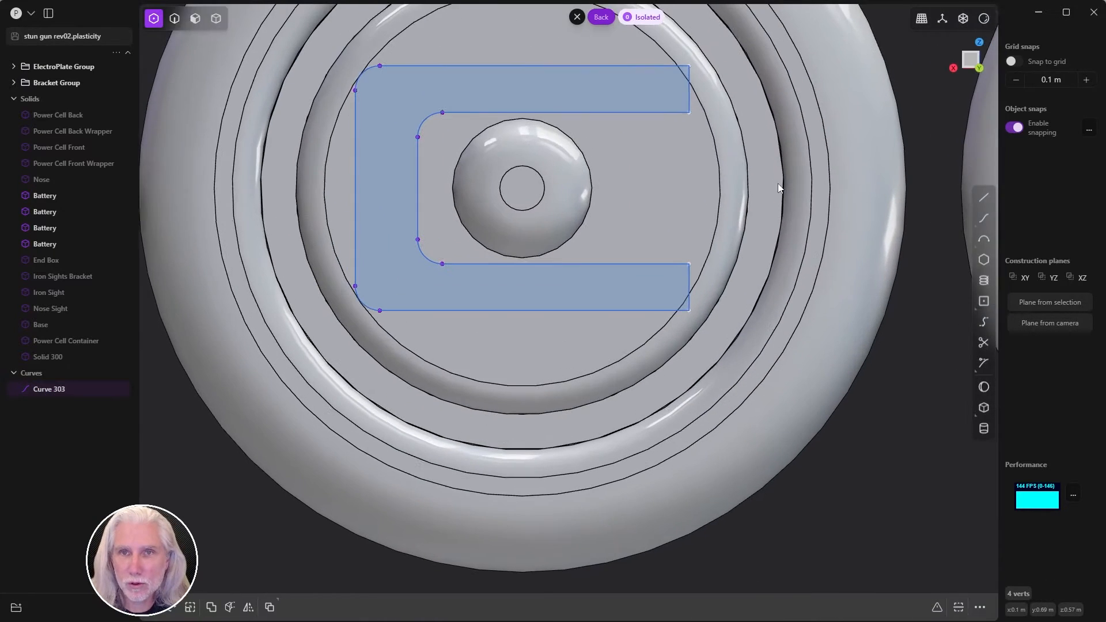
key("f")
left_click_drag(690, 190, 699, 181)
left_click(295, 574)
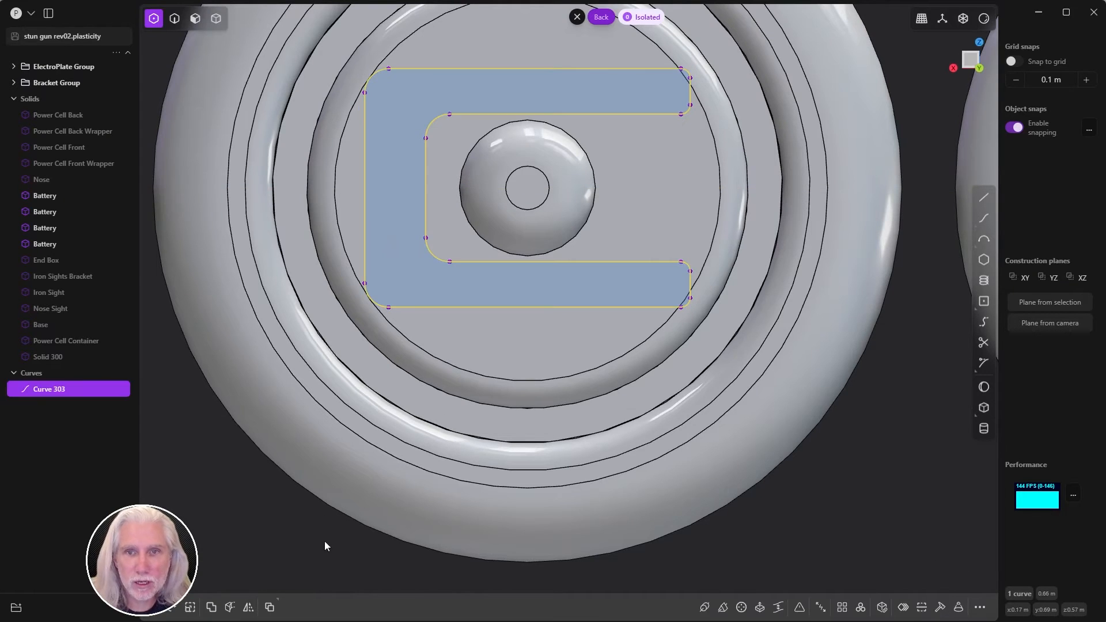
key("3")
scroll(728, 259, "up", 4)
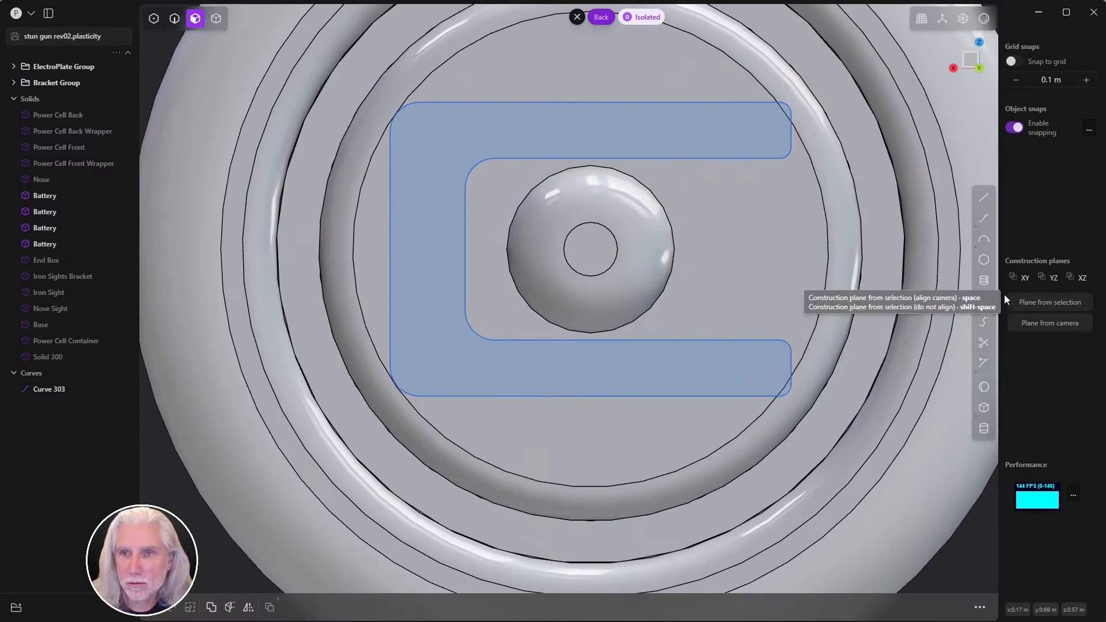
left_click(984, 301)
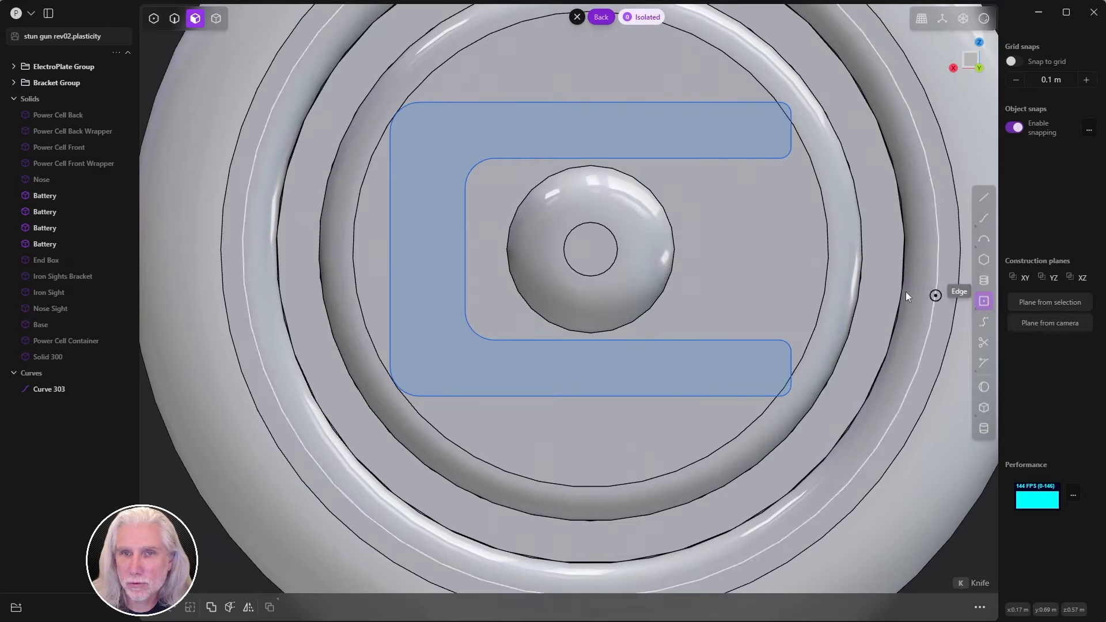
left_click(391, 252)
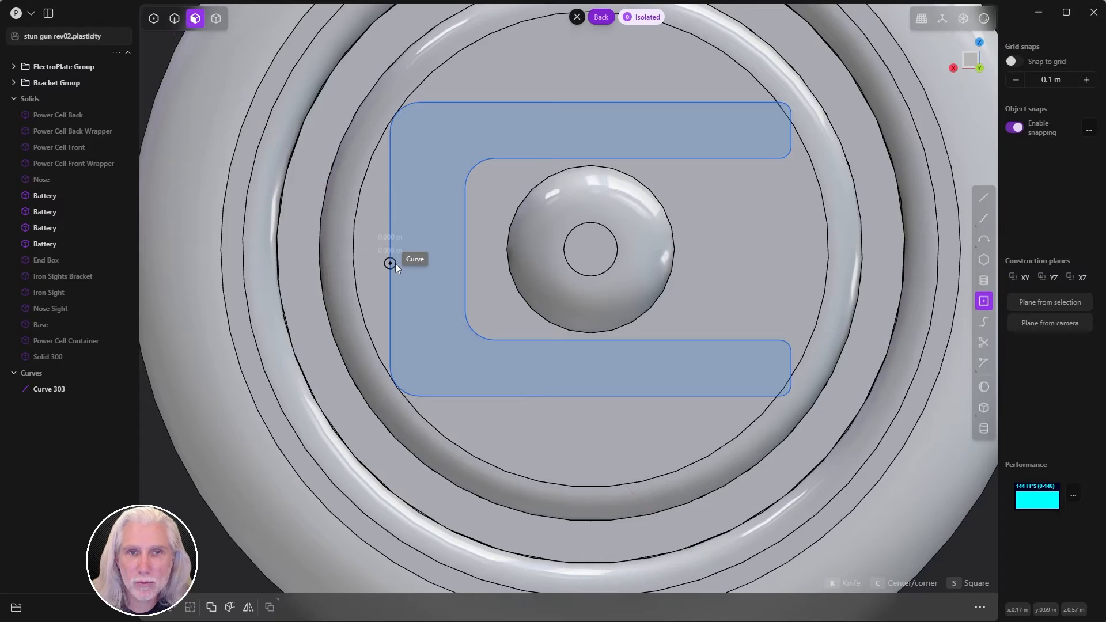
key("Escape")
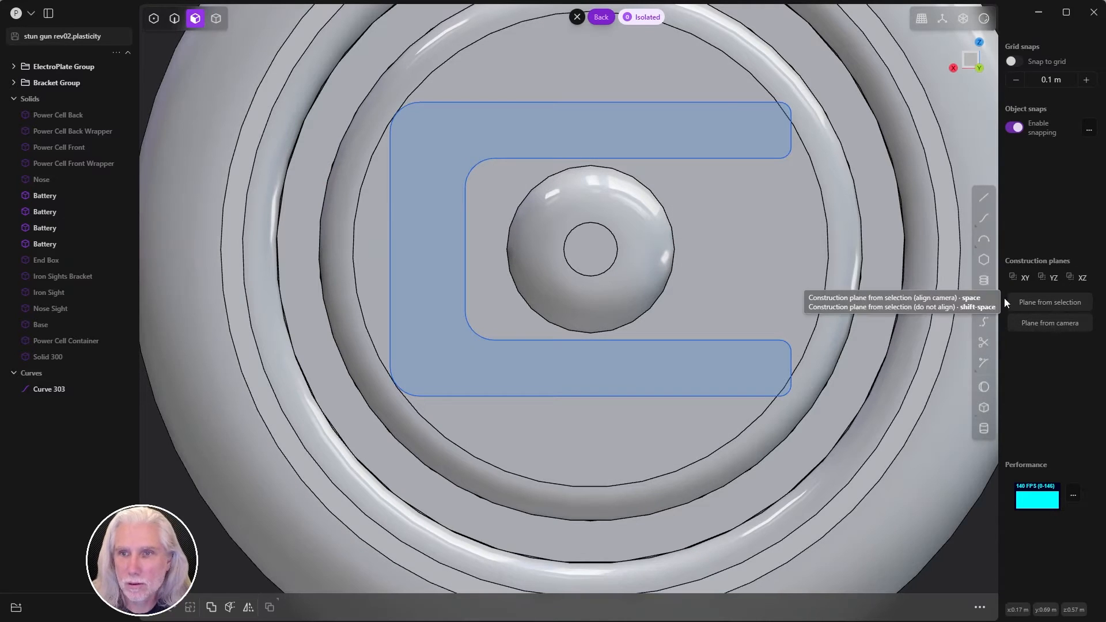
- Draw a rectangle about 0.060 by 0.021 m centred on the C profile's inner edge midpoint and move it about 0.046 m along positive X
left_click(984, 301)
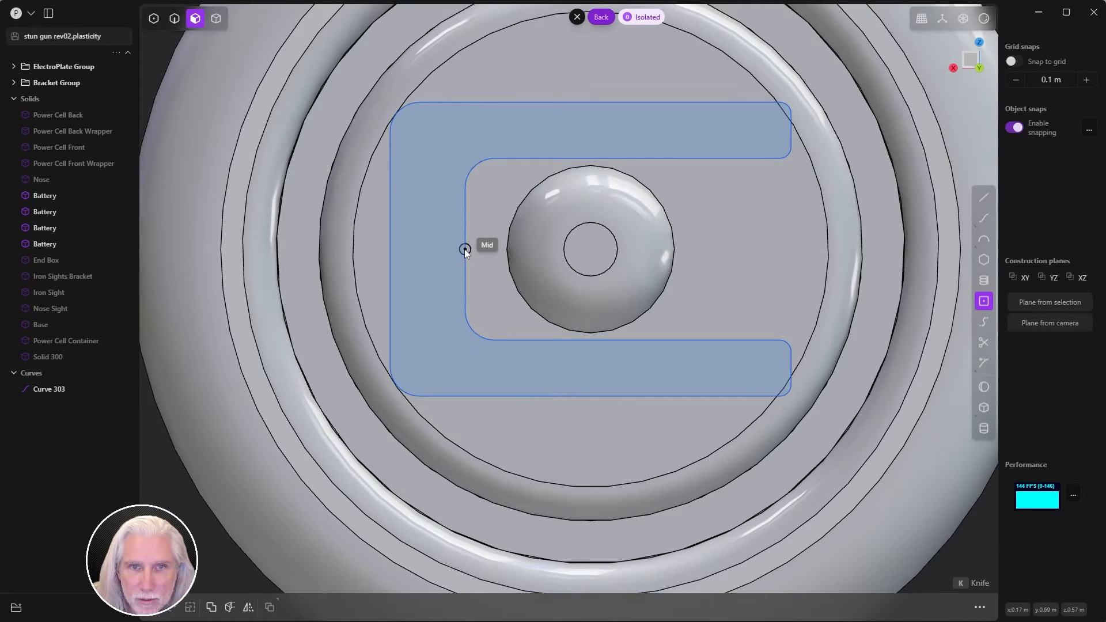
left_click(464, 249)
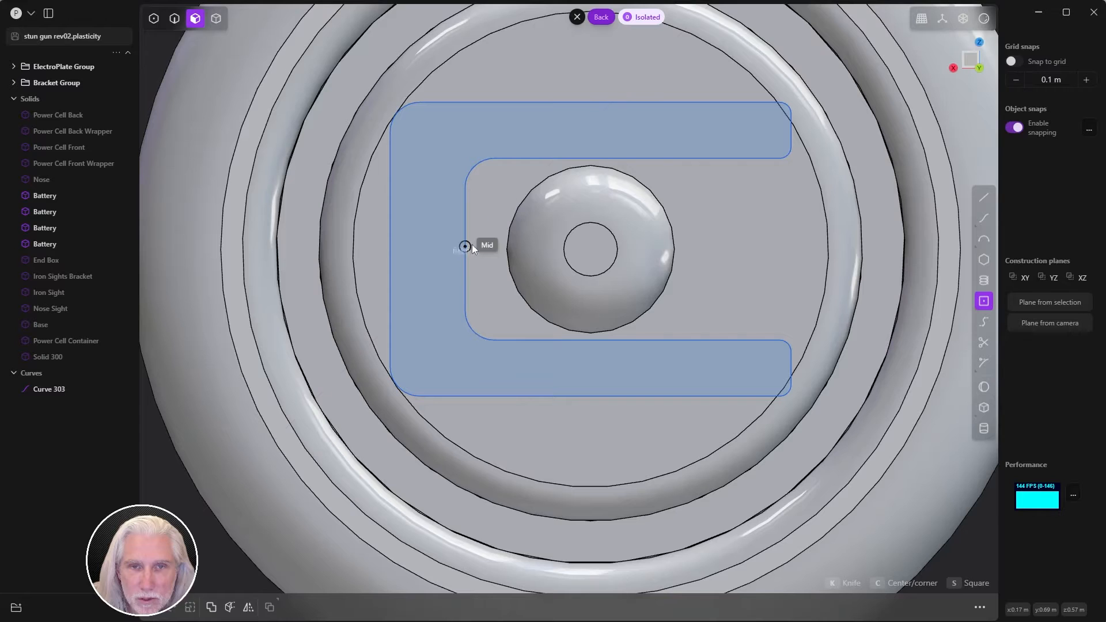
left_click(554, 217)
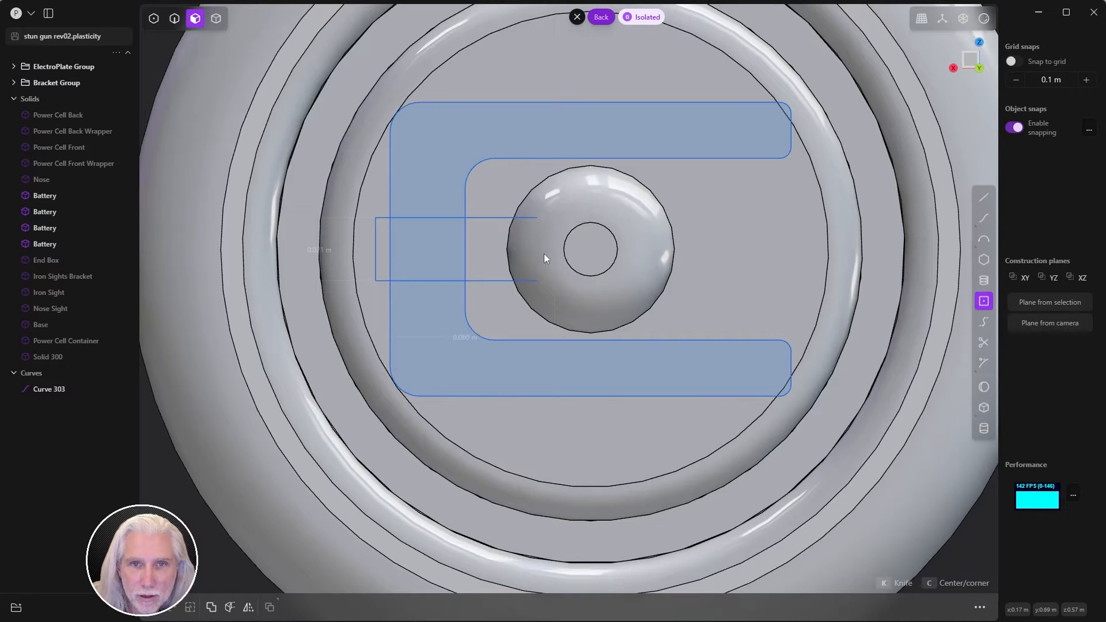
key("g")
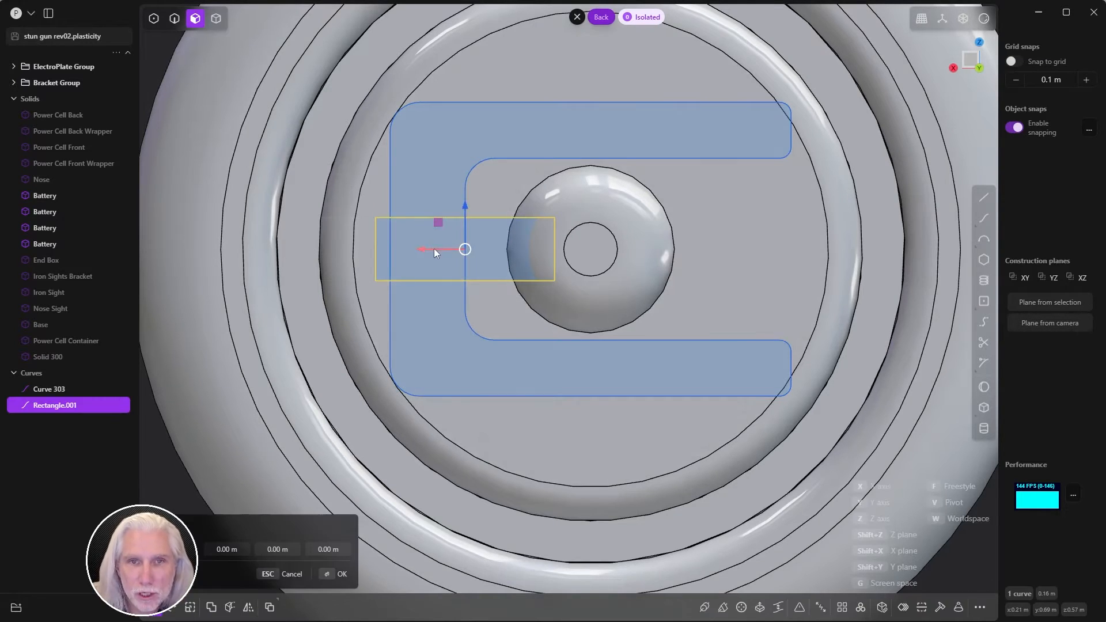
left_click_drag(433, 248, 291, 265)
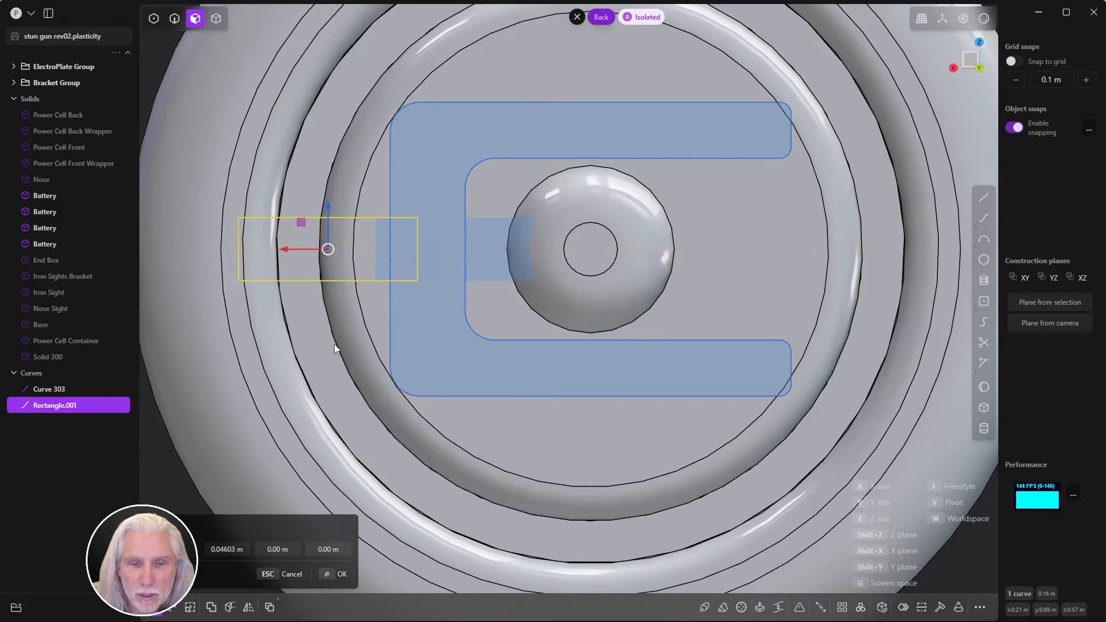
left_click(352, 404)
- Trim the rectangle's part inside the C profile and the profile edge between its sides, leaving an outward tab
key("t")
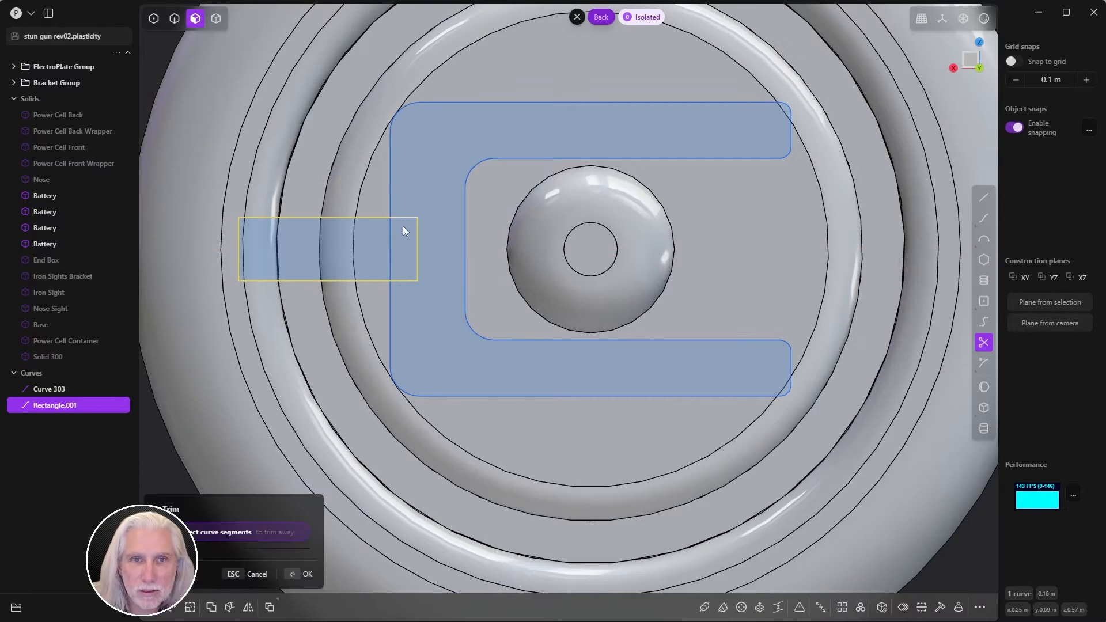
left_click(401, 218)
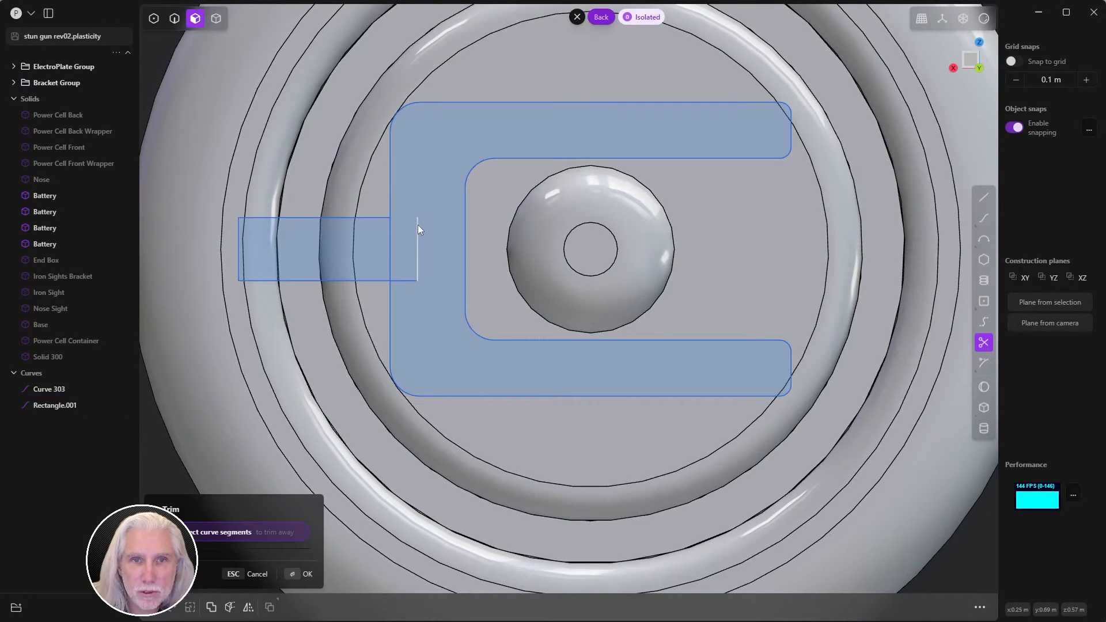
left_click(389, 267)
key("Return")
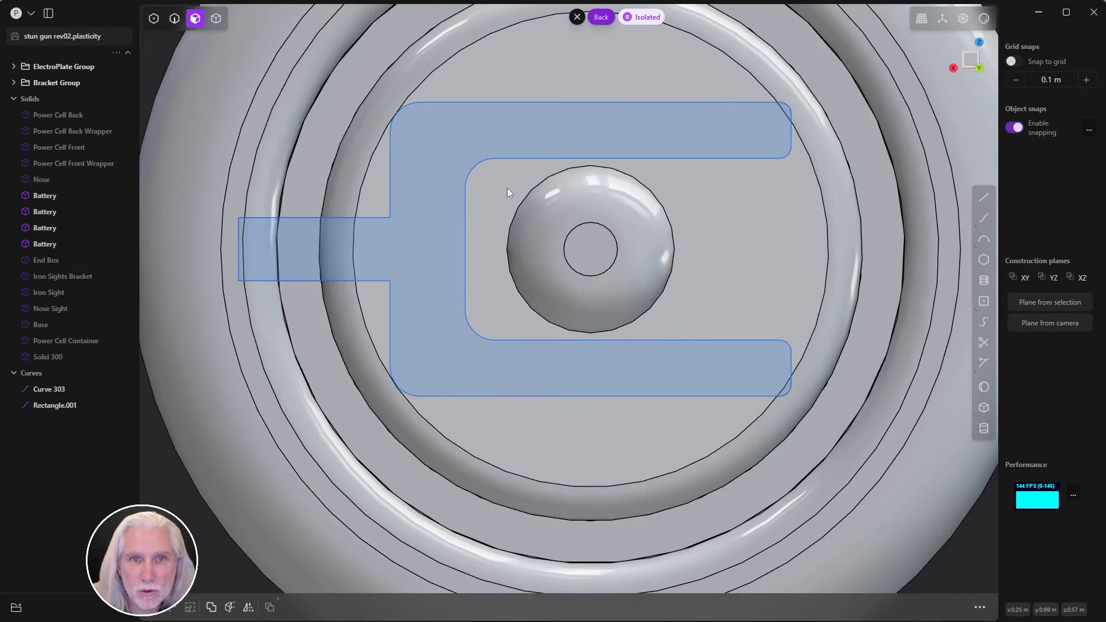
- Try to fillet the two corners where the tab meets the C profile
key("1")
left_click_drag(432, 195, 380, 292)
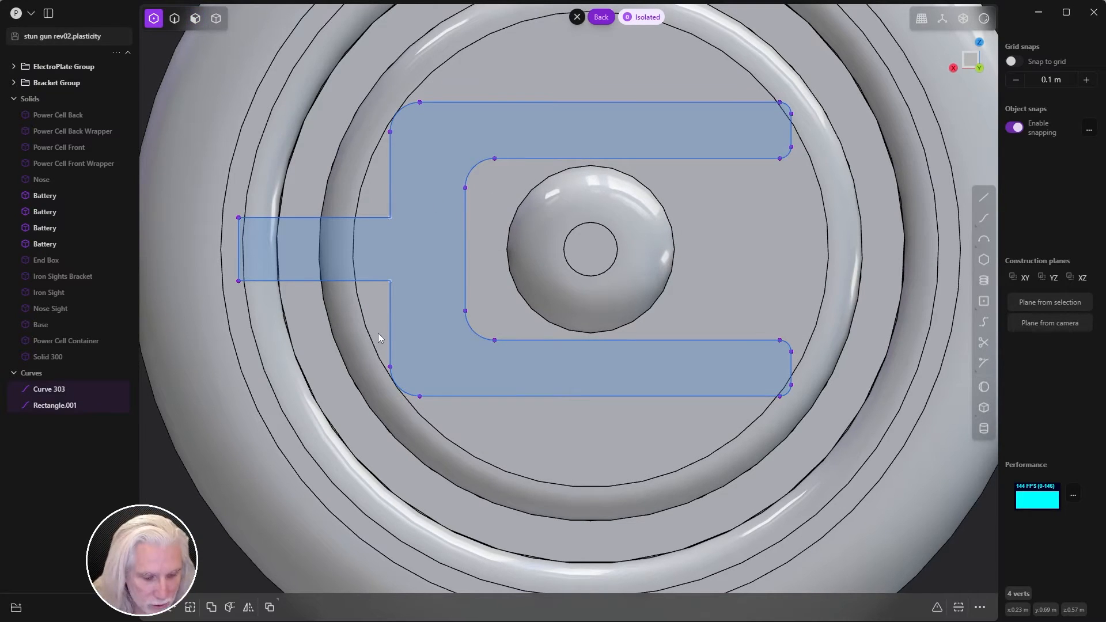
key("f")
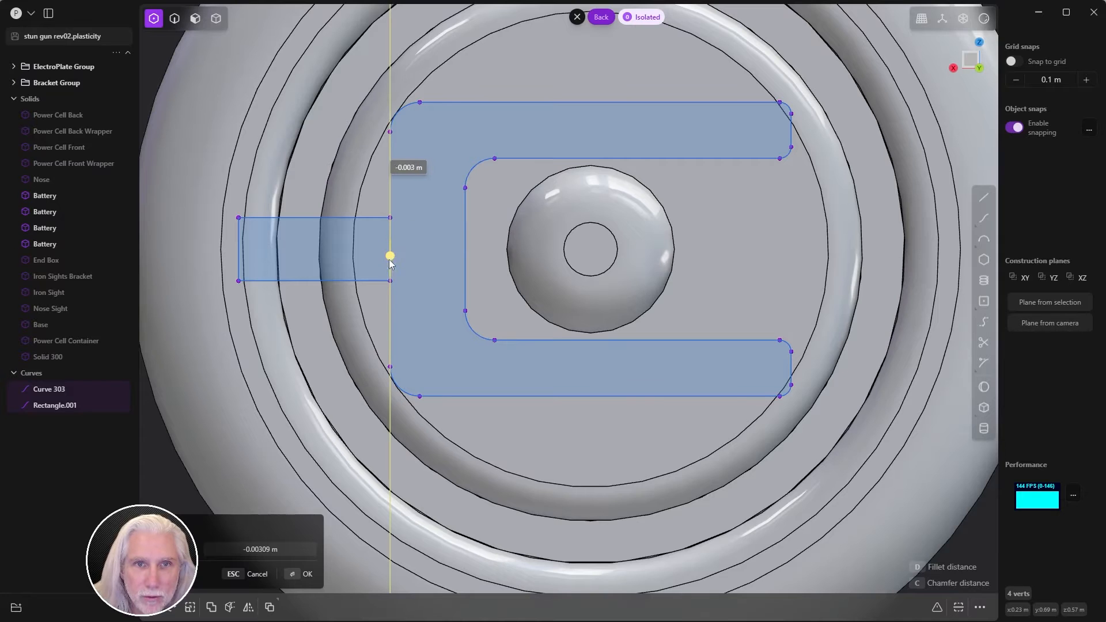
left_click(381, 294)
- Join the tab's curve with the C profile's curve into one closed outline
key("2")
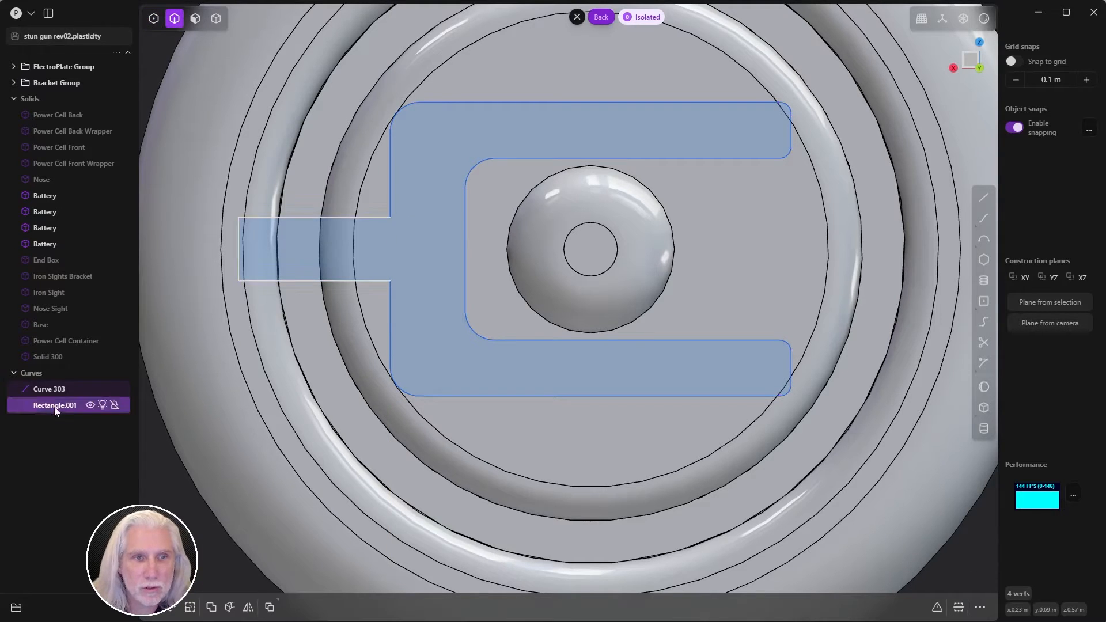
left_click(56, 406)
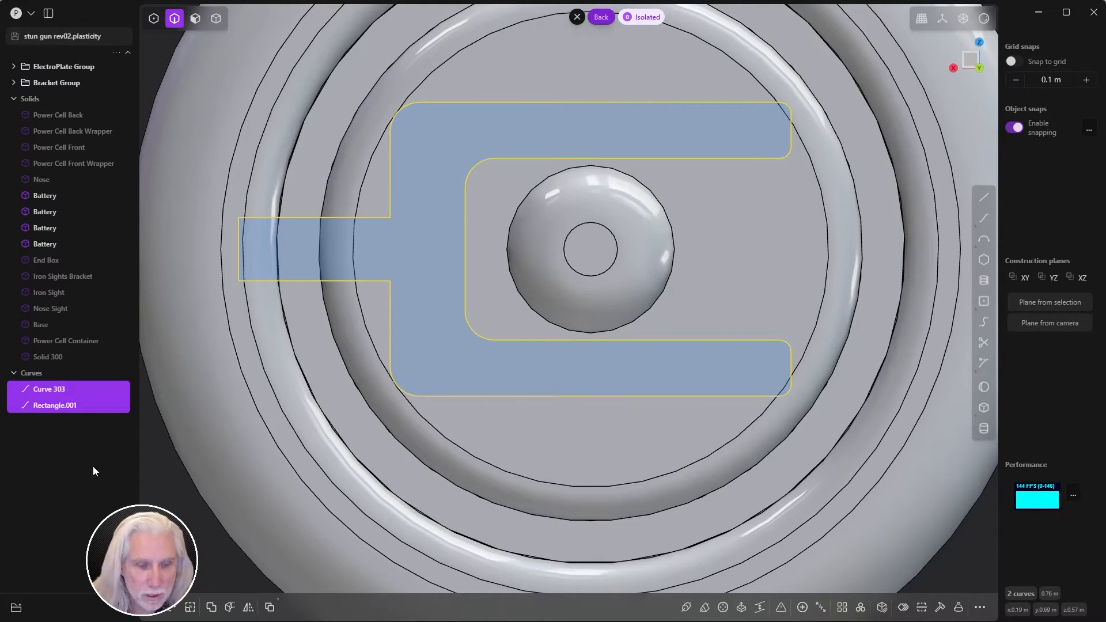
key("j")
- Fillet the two inside corners where the tab meets the C-shaped body by about 0.005 m
key("1")
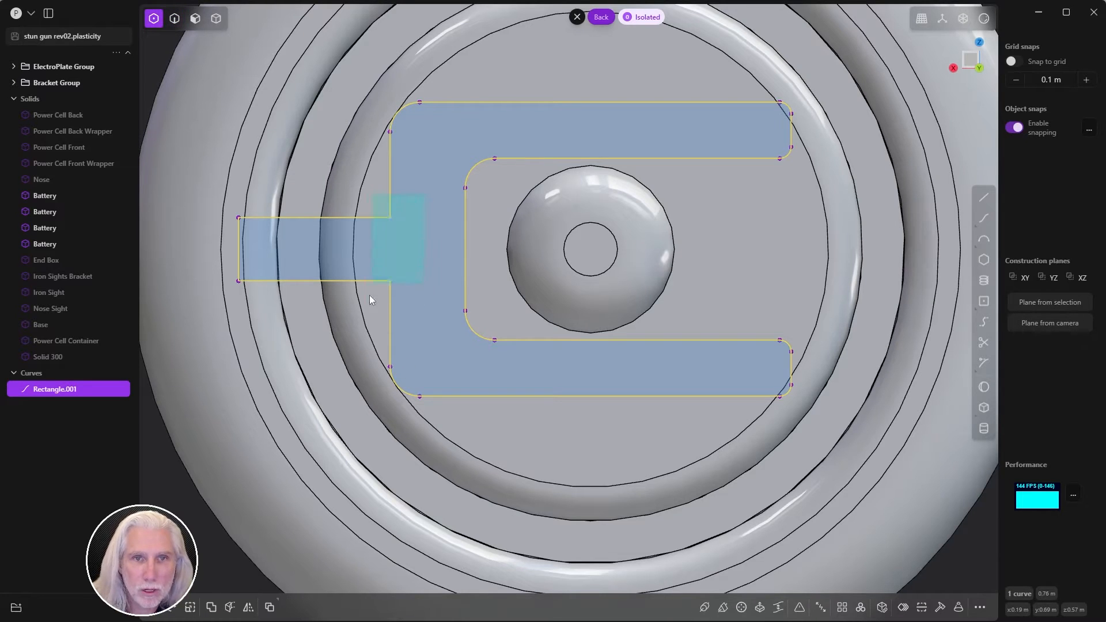
left_click_drag(369, 299, 371, 291)
key("f")
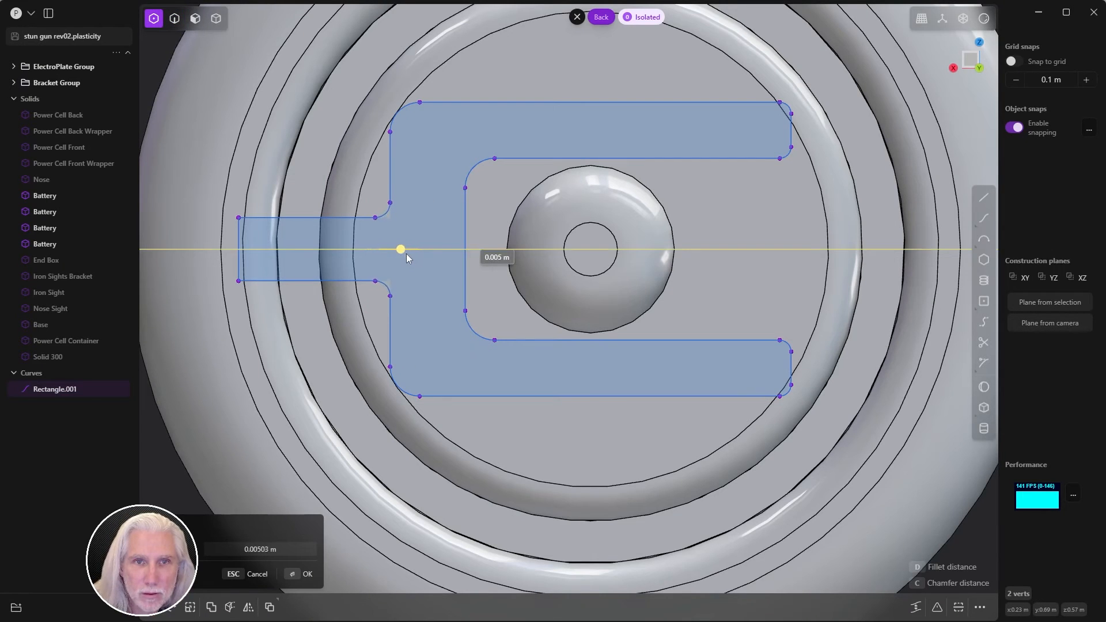
left_click(405, 252)
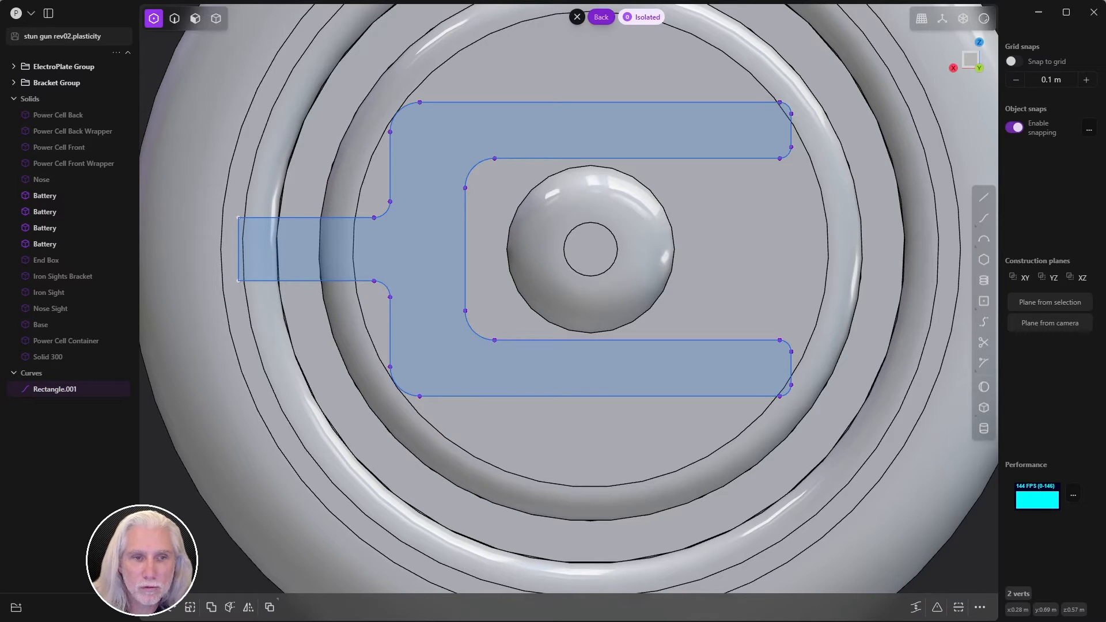
key("Escape")
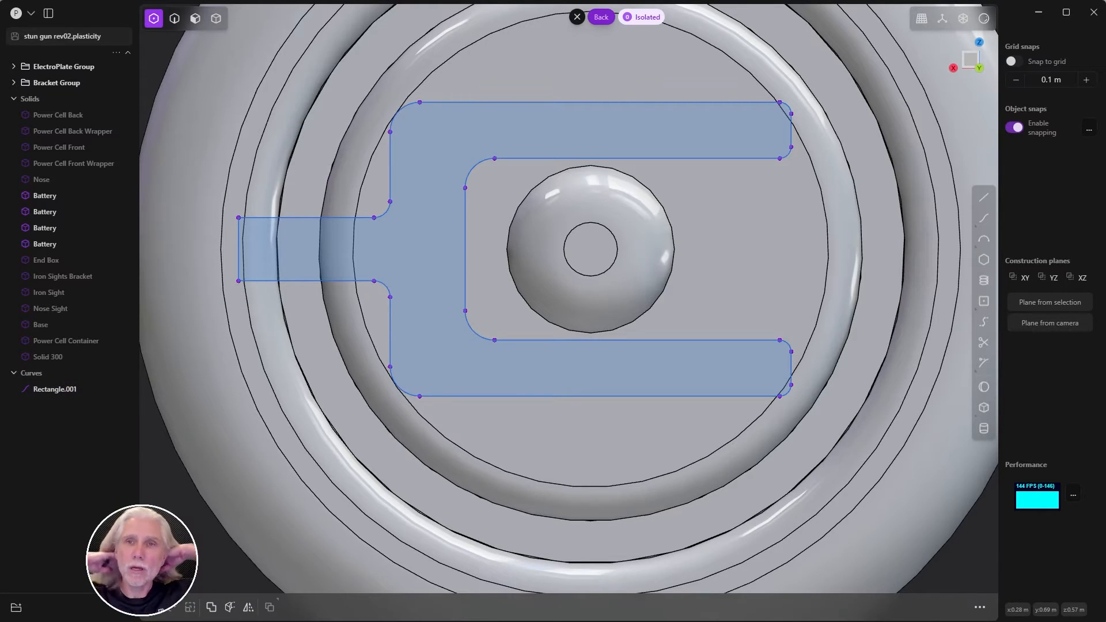
- Extrude the C-shaped profile with its tab into a thin solid plate on the battery's end
middle_click_drag(467, 279, 510, 330)
key("3")
key("e")
left_click(600, 308)
- Rotate the terminal plate about the battery's centre until its tab points diagonally down toward the battery's outer rim
key("r")
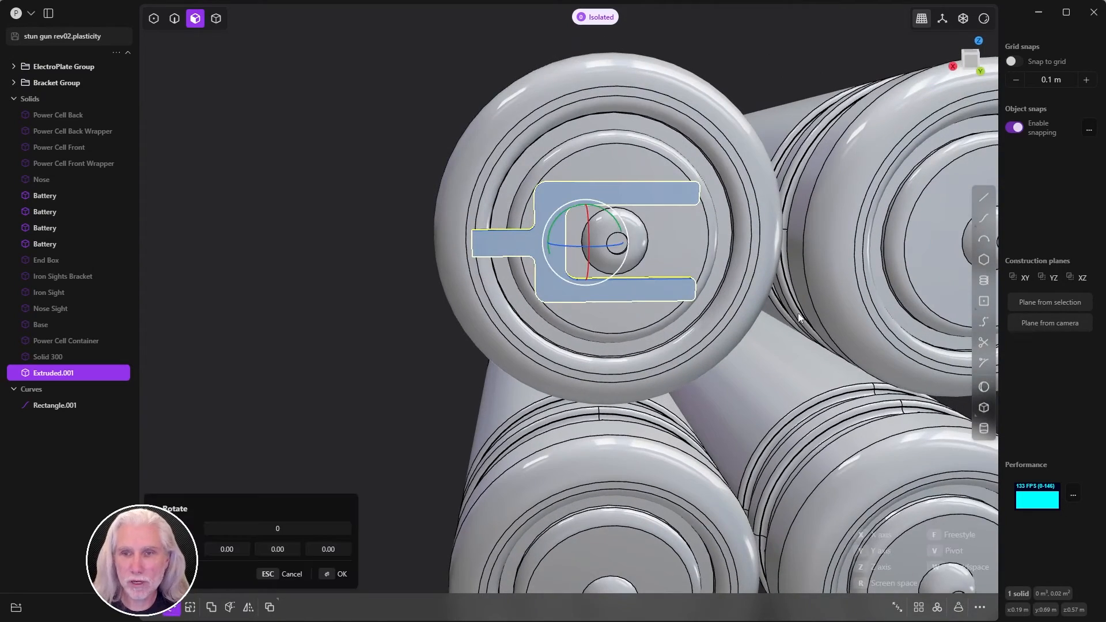
key("v")
scroll(662, 242, "up", 5)
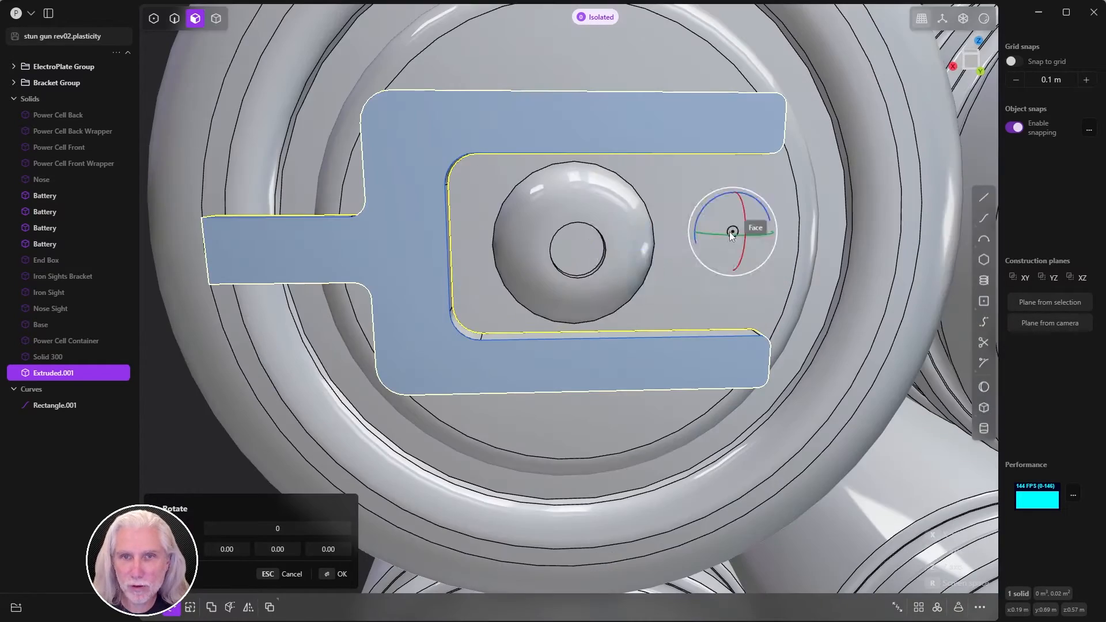
left_click(577, 248)
left_click_drag(569, 218, 654, 209)
scroll(654, 209, "down", 3)
key("Return")
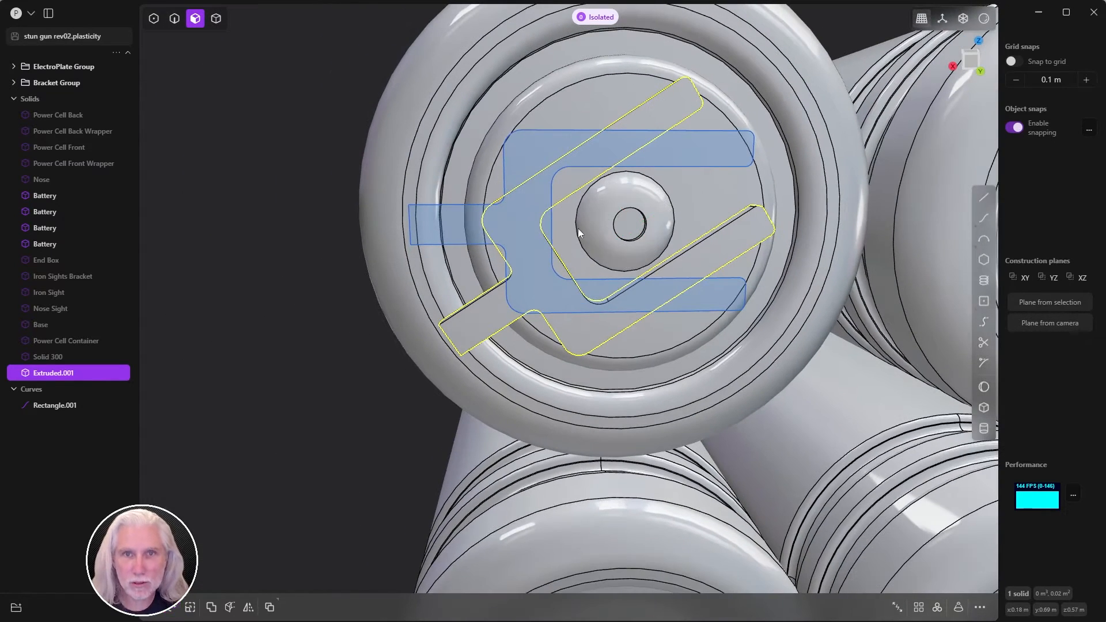
- Delete the leftover profile curve used to make the terminal plate
left_click(344, 433)
left_click(54, 405)
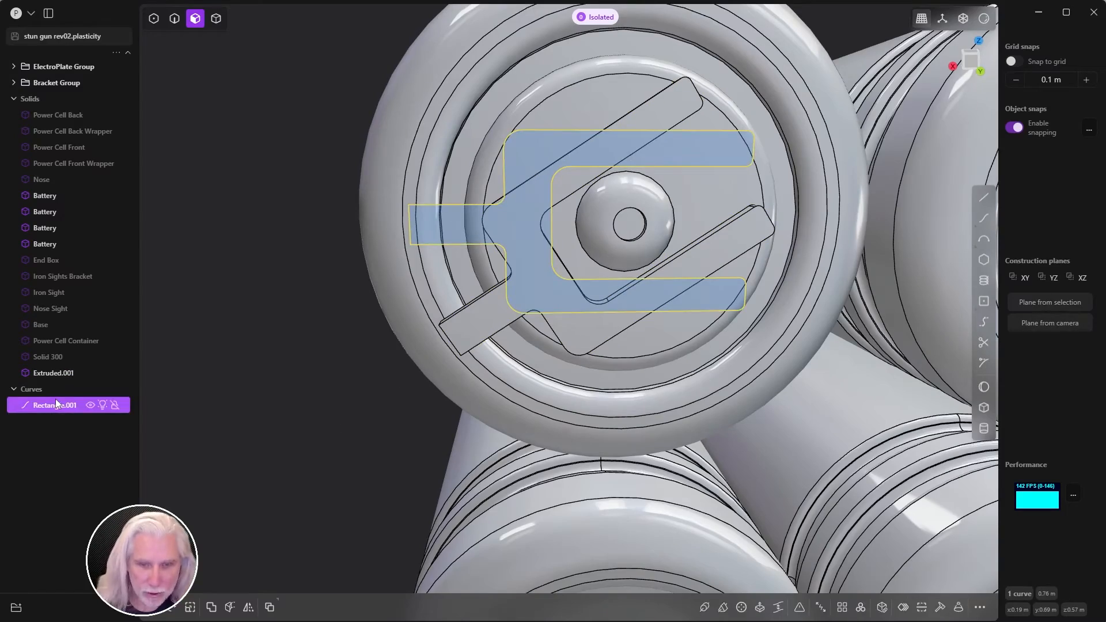
key("Delete")
- Extend the terminal plate's tab by offsetting its end face outward by about 0.063 m
mouse_move(576, 311)
middle_mouse_down()
mouse_move(706, 280)
mouse_move(575, 292)
mouse_move(567, 302)
middle_mouse_up()
scroll(567, 302, "down", 5)
scroll(553, 316, "up", 5)
middle_click_drag(525, 319, 623, 288)
scroll(623, 288, "down", 10)
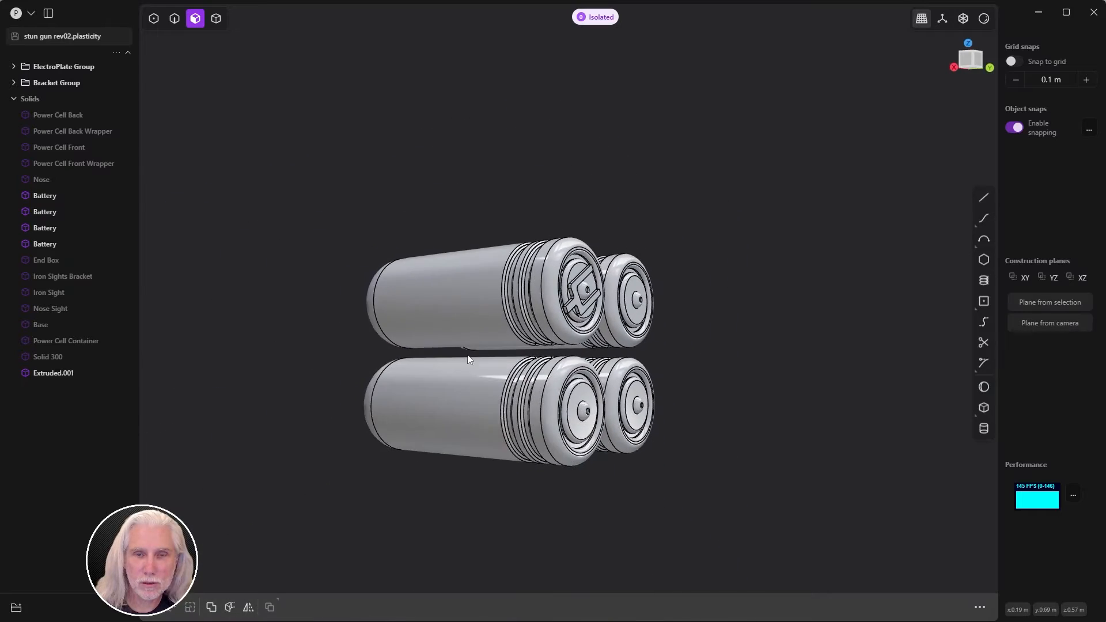
scroll(689, 288, "up", 10)
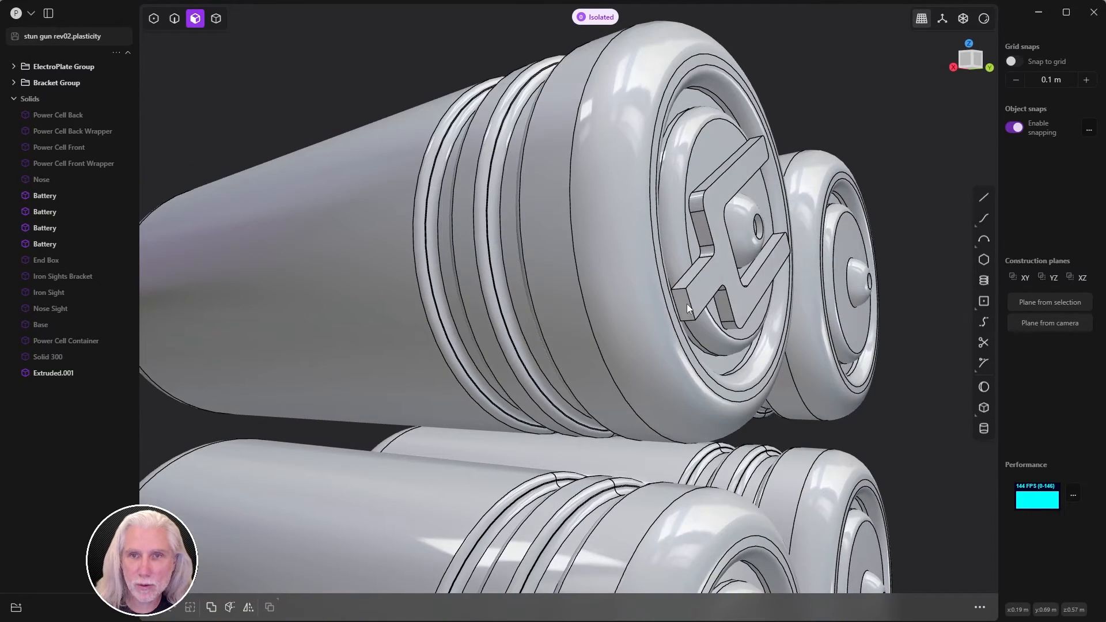
left_click_drag(686, 303, 628, 369)
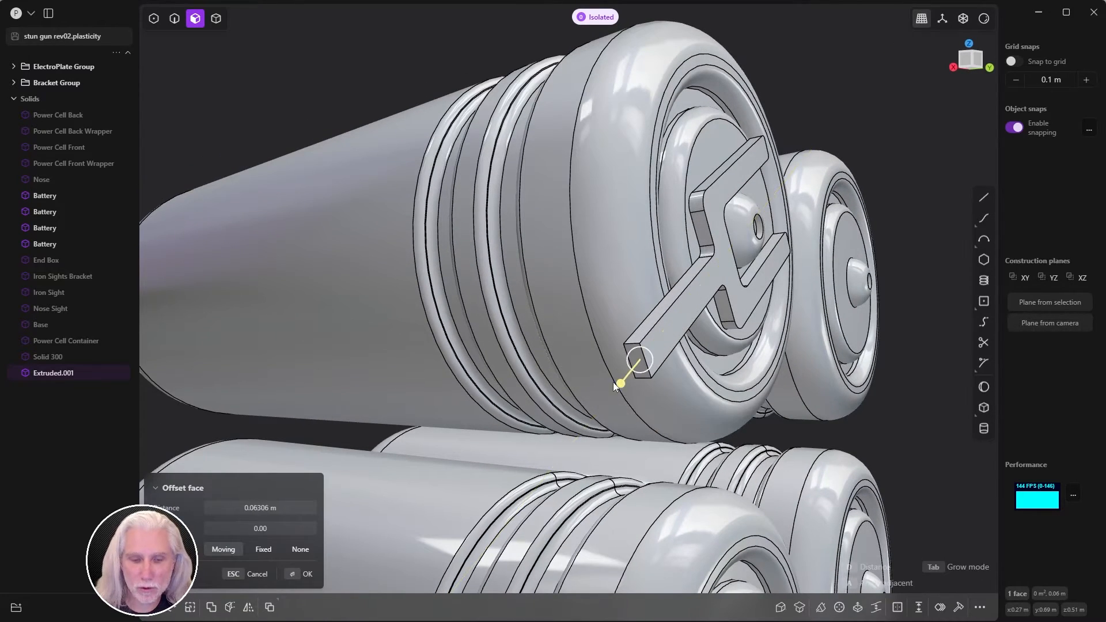
left_click(305, 100)
- Join a cylinder of about 0.014 m radius and 0.033 m length to the plate, centred on the tab's end face
middle_click_drag(651, 317, 705, 291)
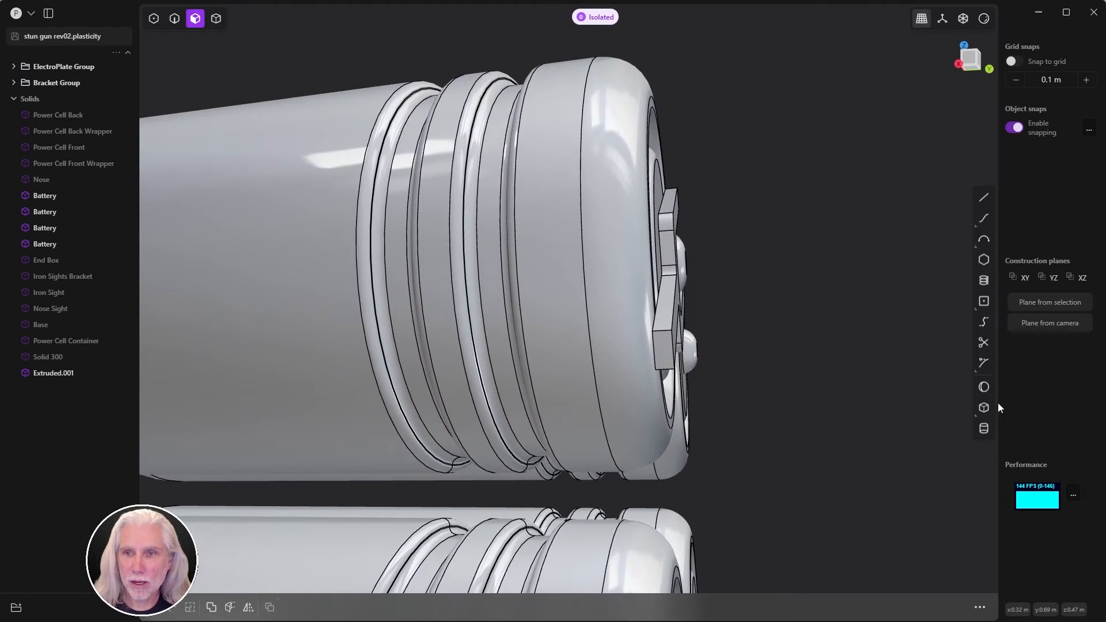
middle_click_drag(835, 342, 701, 321)
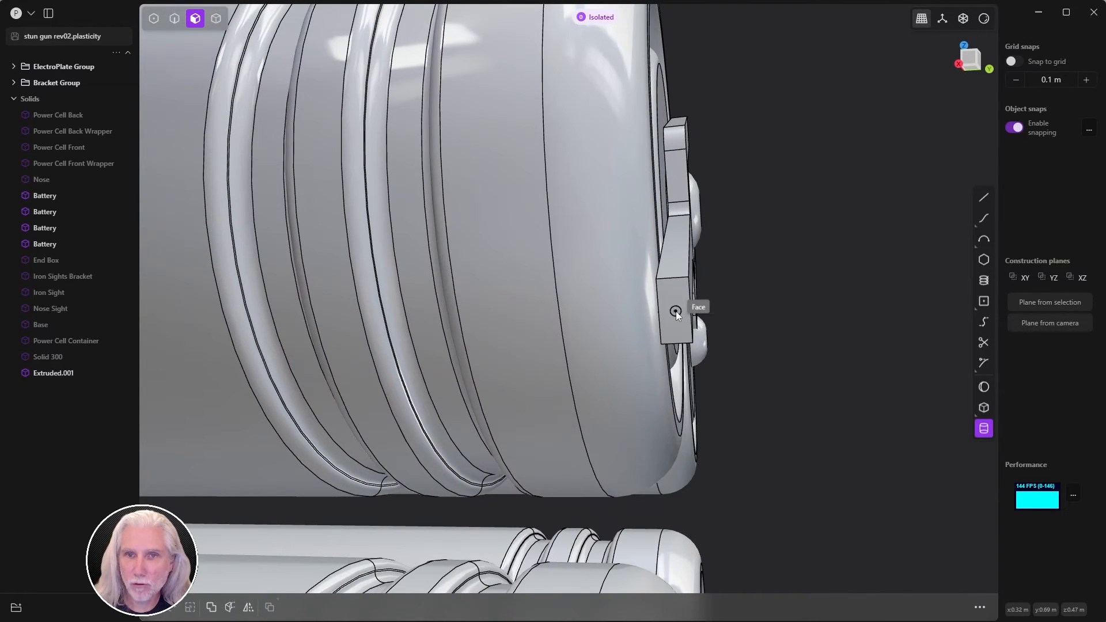
left_click(675, 313)
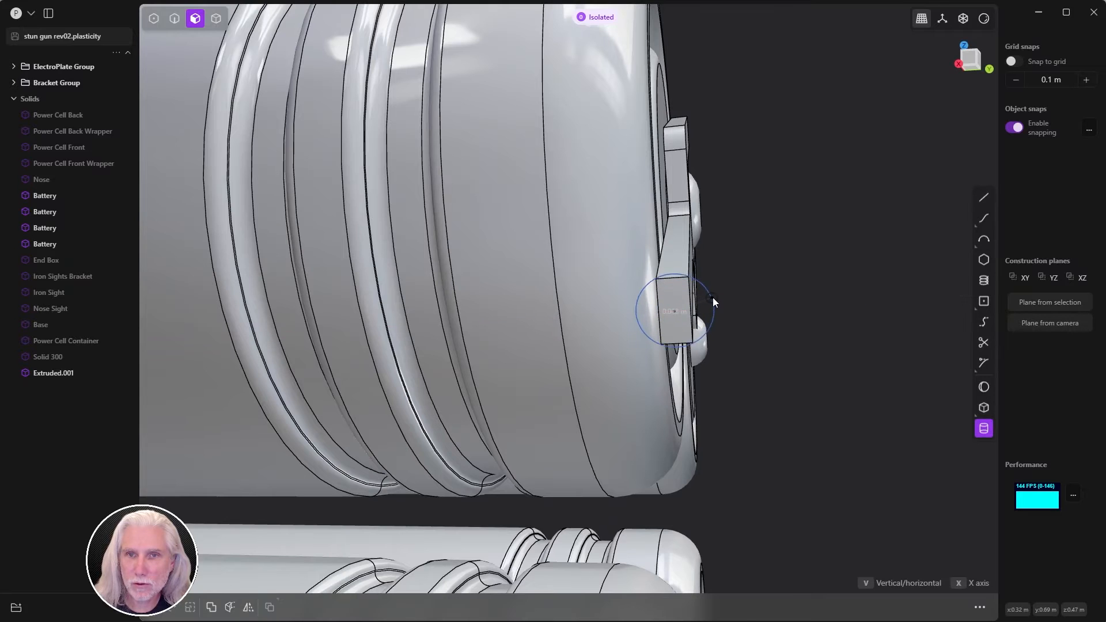
left_click(718, 298)
middle_click_drag(722, 275, 695, 332)
key("q")
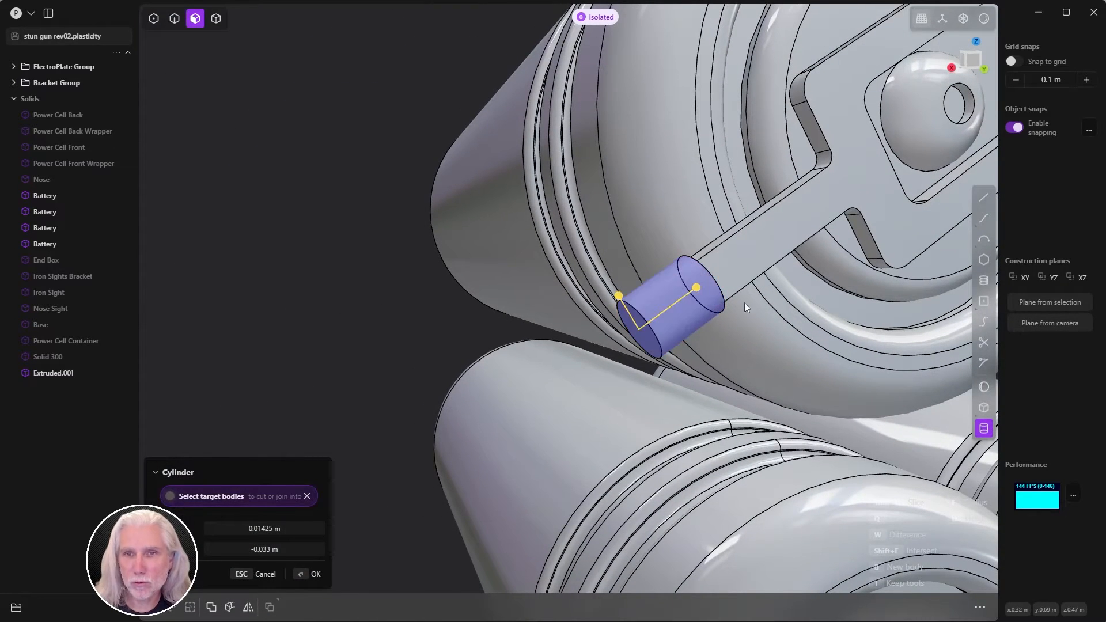
middle_click_drag(744, 302, 778, 309)
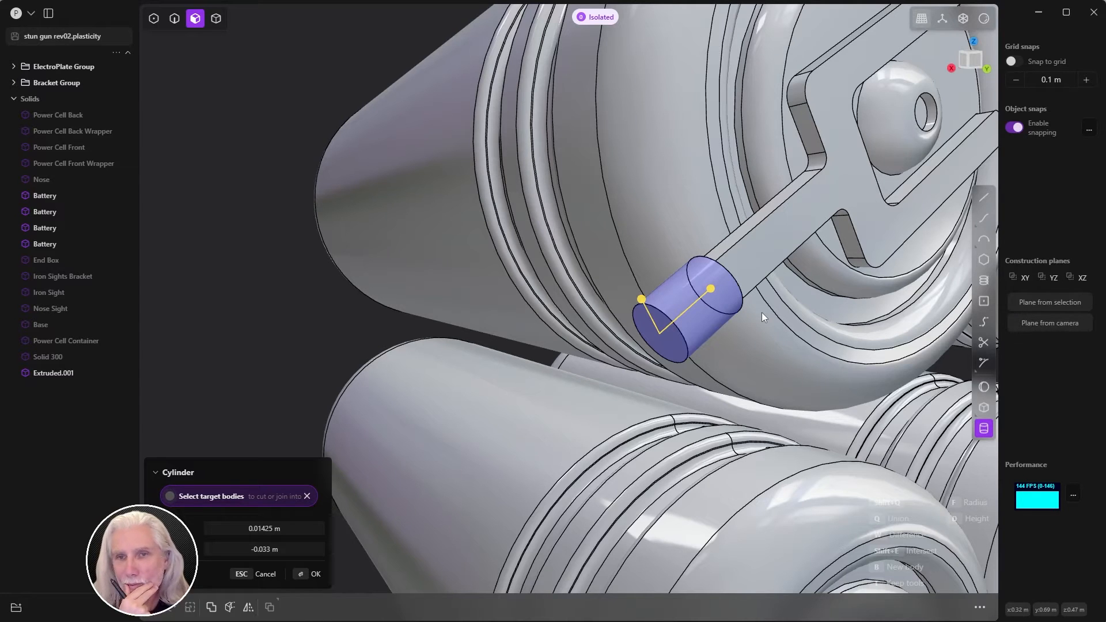
left_click(630, 373)
- Fillet the cylinder's rim on the tab side by about 0.0015 m
middle_click_drag(493, 380, 557, 299)
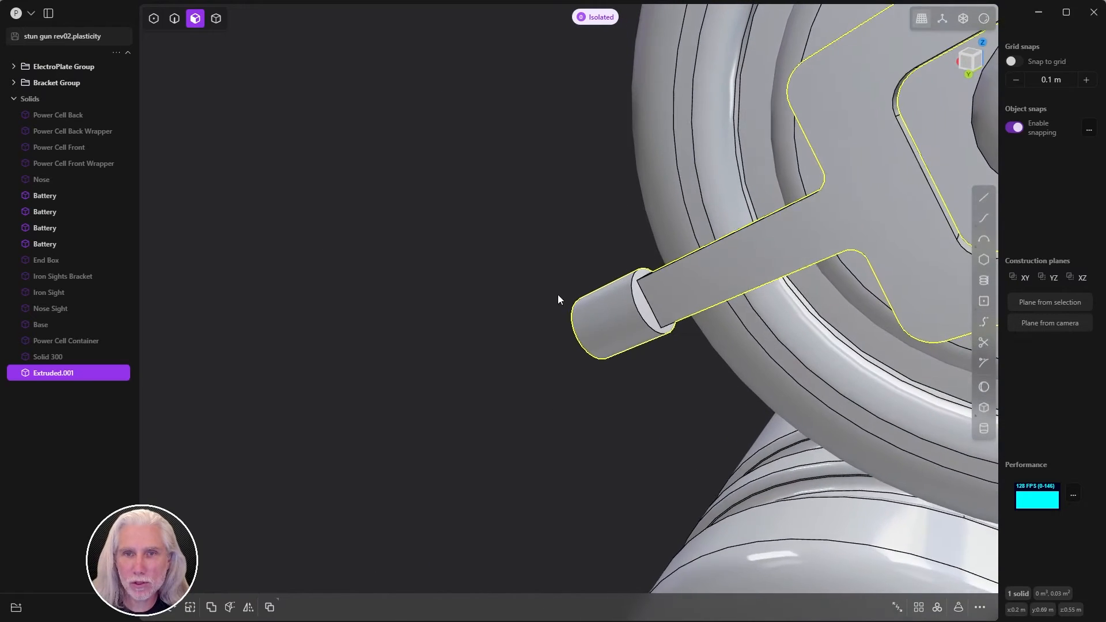
scroll(714, 281, "up", 3)
key("2")
left_click(641, 361)
key("f")
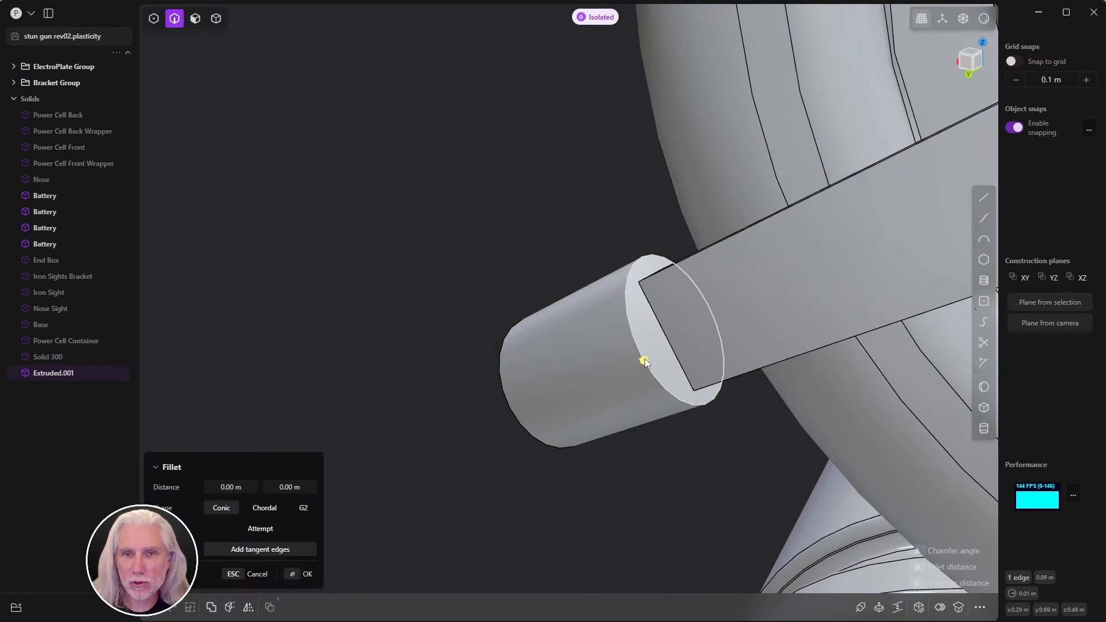
left_click(648, 351)
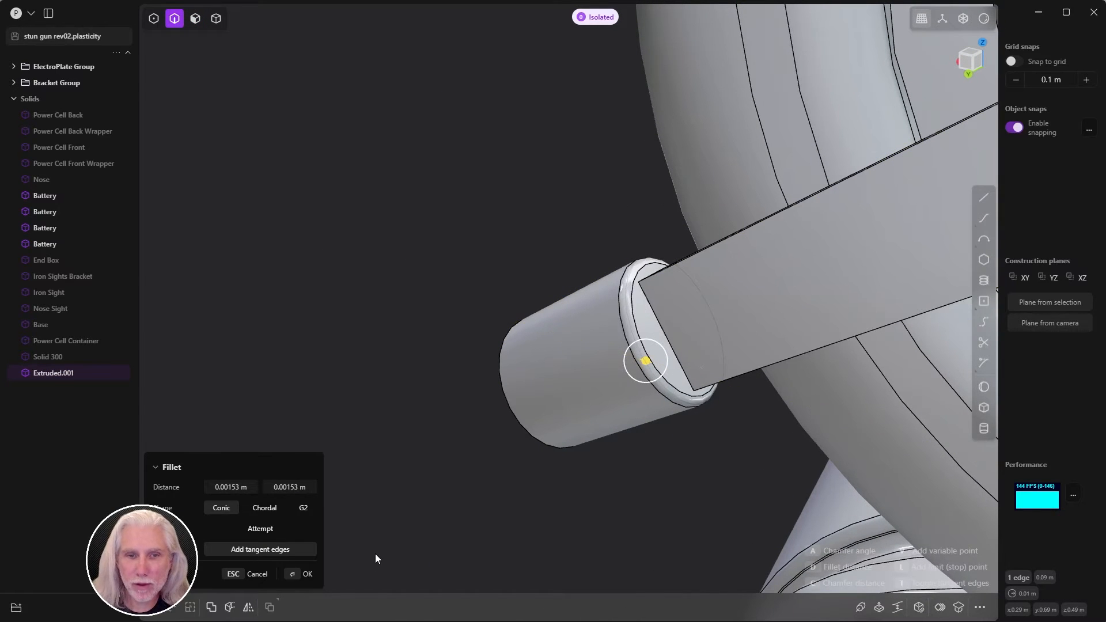
left_click(299, 574)
key("3")
left_click_drag(659, 344, 674, 349)
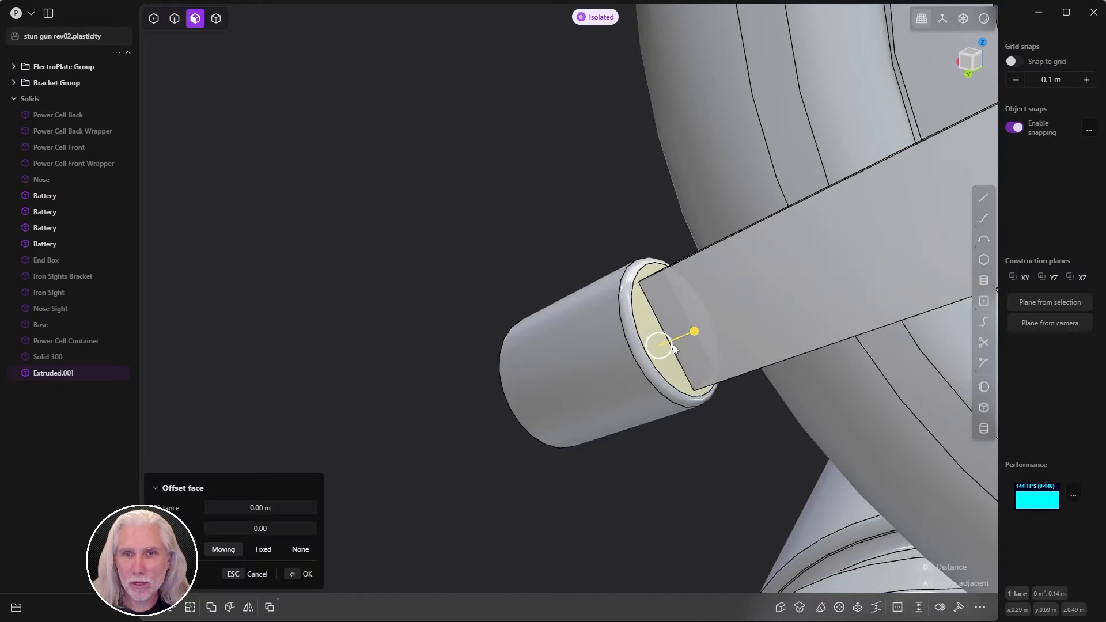
left_click(692, 330)
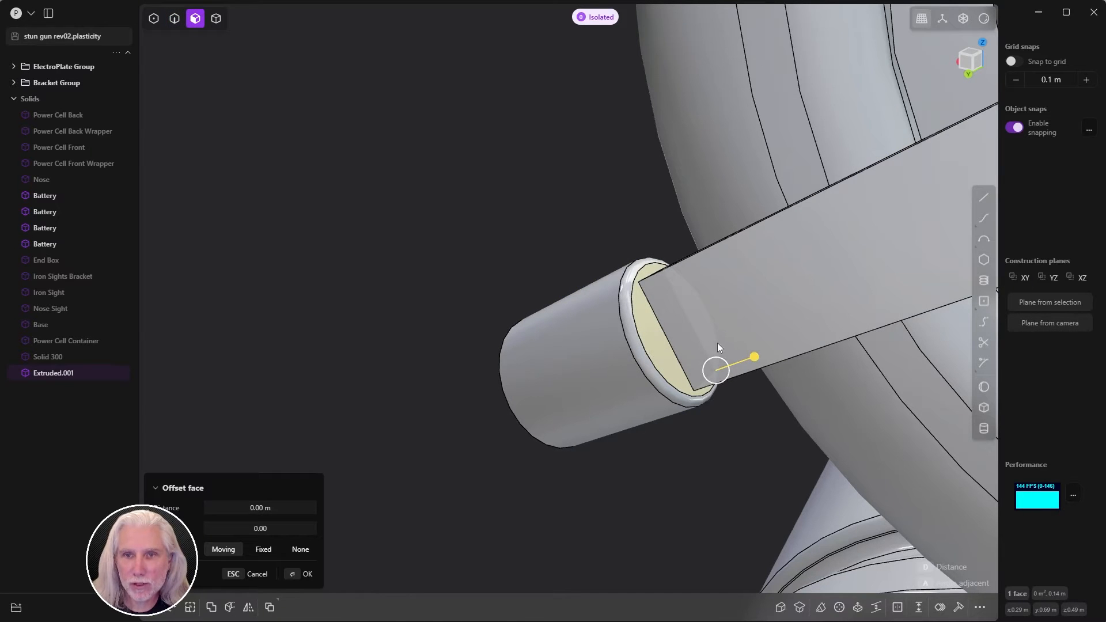
scroll(744, 324, "up", 5)
scroll(746, 322, "down", 6)
key("q")
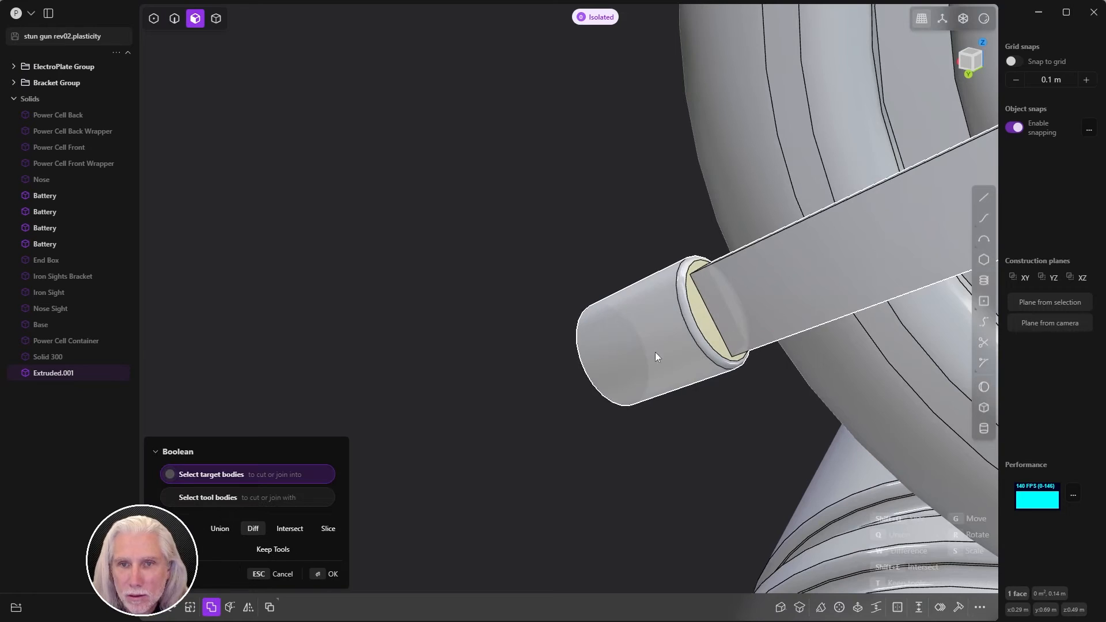
left_click(661, 348)
key("Escape")
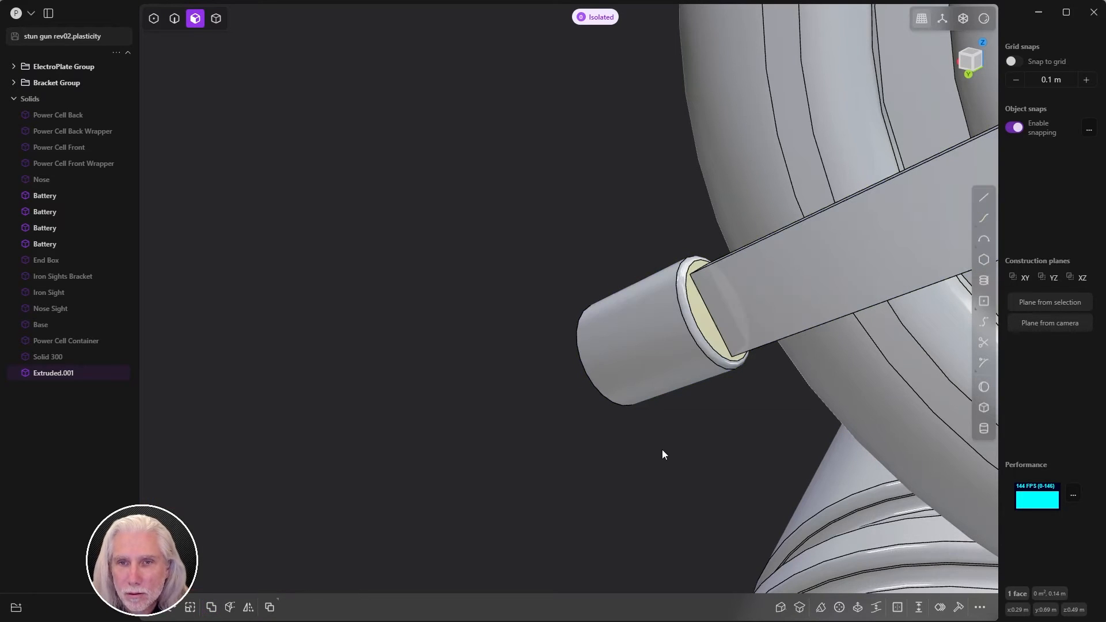
- Enlarge the cylinder at the tab's end by offsetting its round side face slightly outward
left_click(655, 383)
key("o")
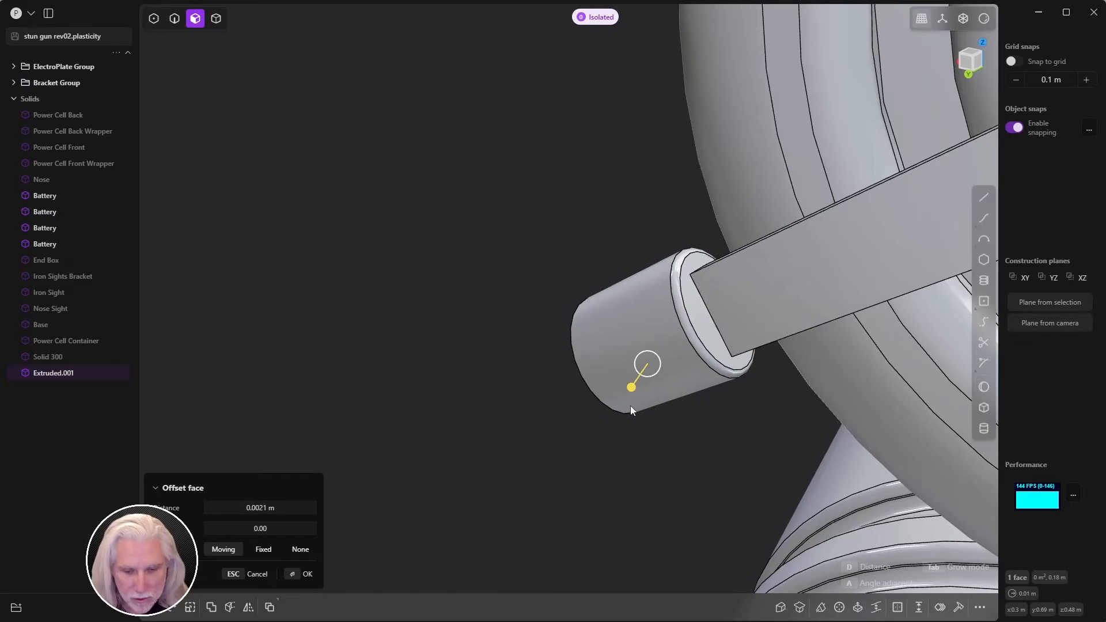
left_click_drag(631, 387, 633, 455)
key("Return")
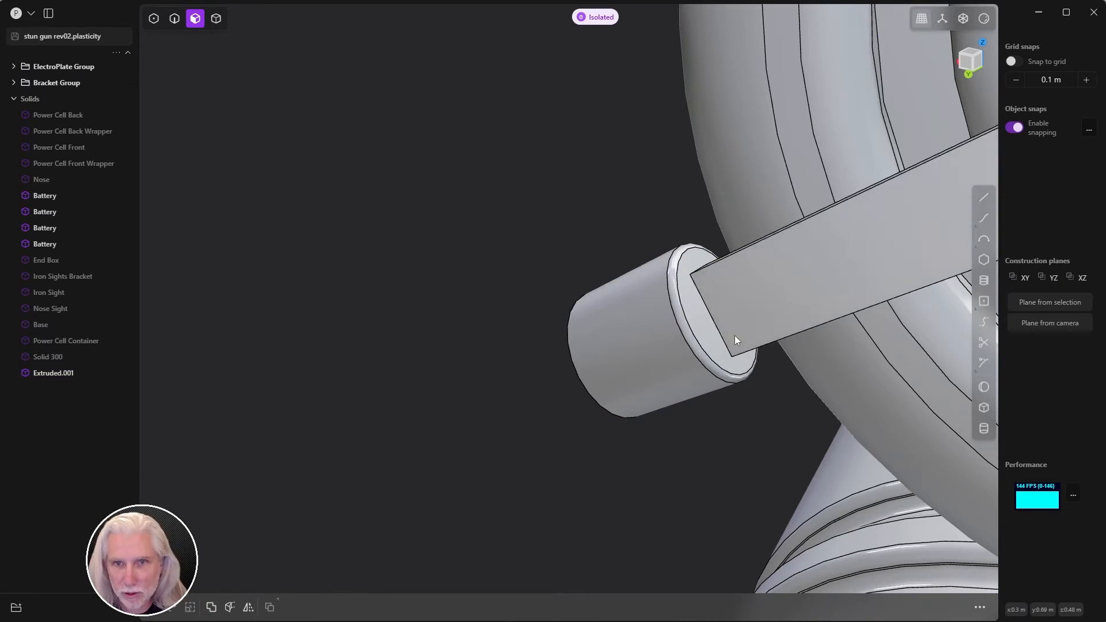
- Inset the cylinder's tab-side end face by about 0.002 m and recess the inner face by about 0.0035 m
scroll(735, 340, "up", 5)
left_click(661, 345)
key("o")
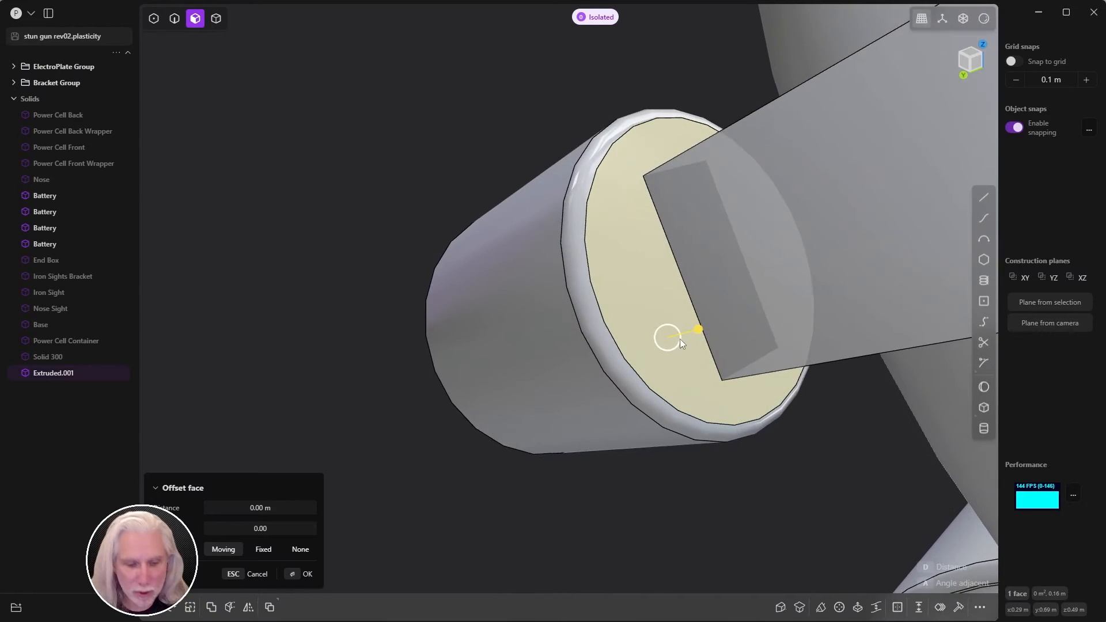
key("o")
key("Escape")
key("o")
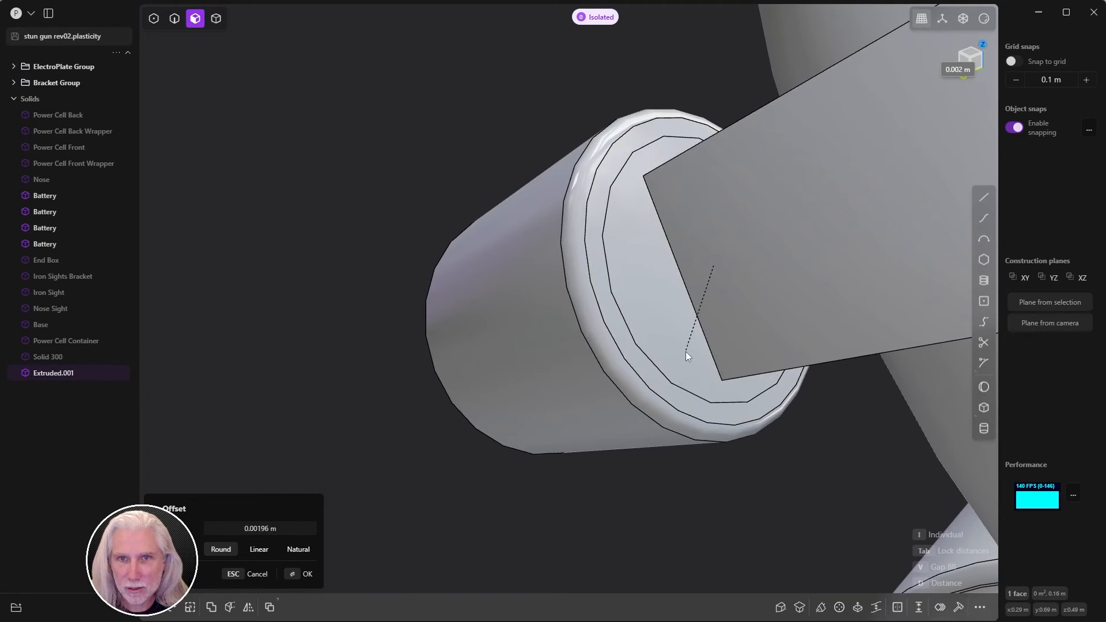
key("Escape")
key("o")
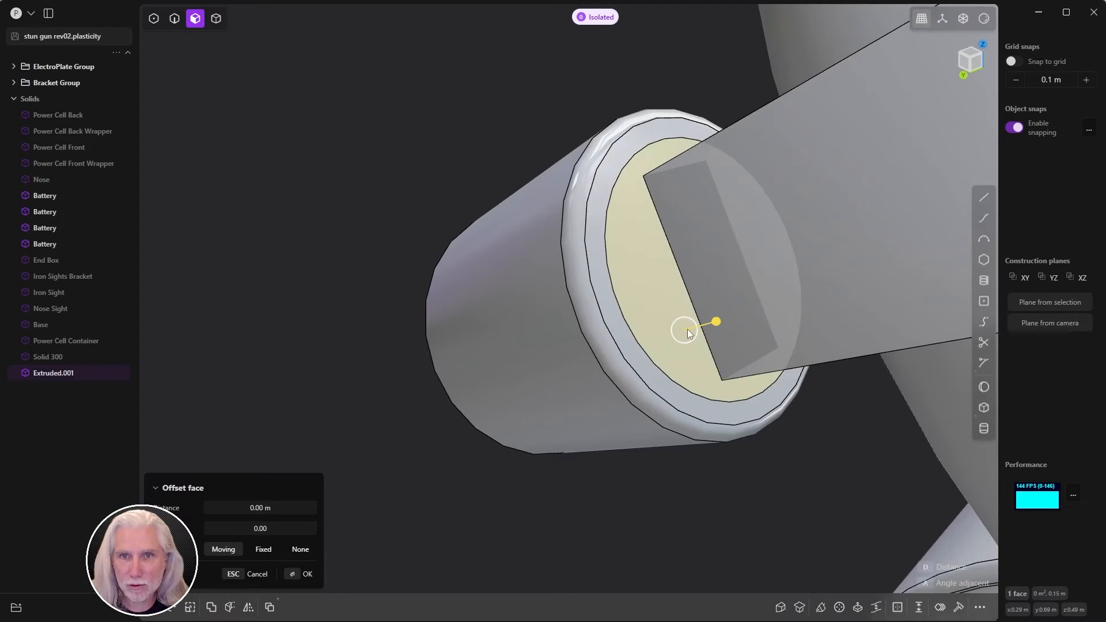
left_click_drag(714, 320, 682, 344)
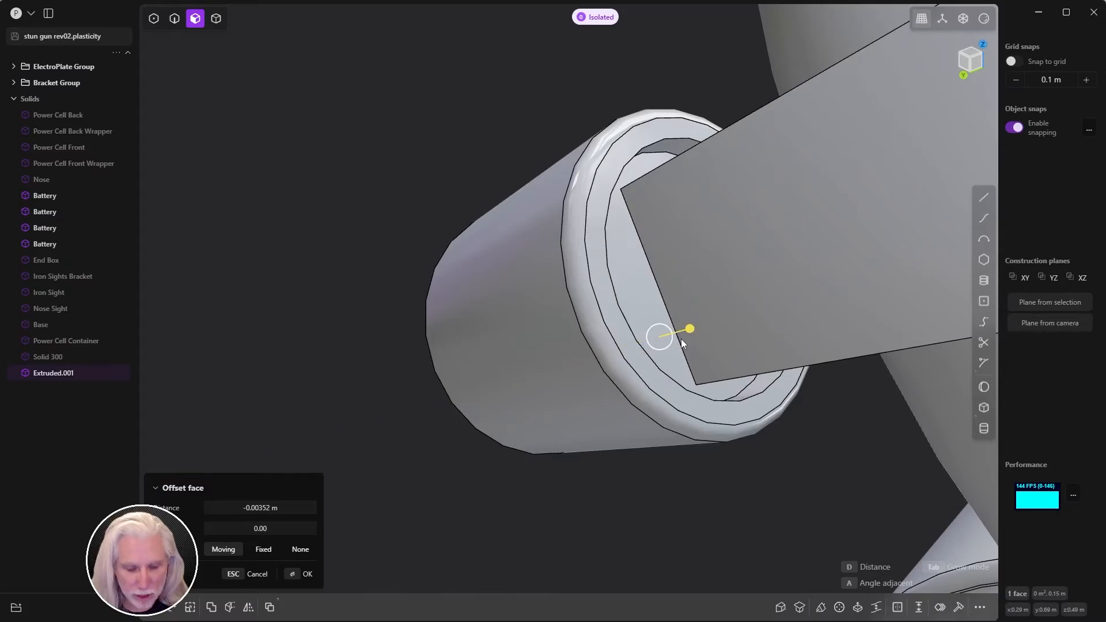
left_click(416, 390)
scroll(648, 299, "down", 4)
middle_click_drag(569, 322, 711, 304)
scroll(711, 304, "down", 4)
middle_click_drag(632, 340, 623, 367)
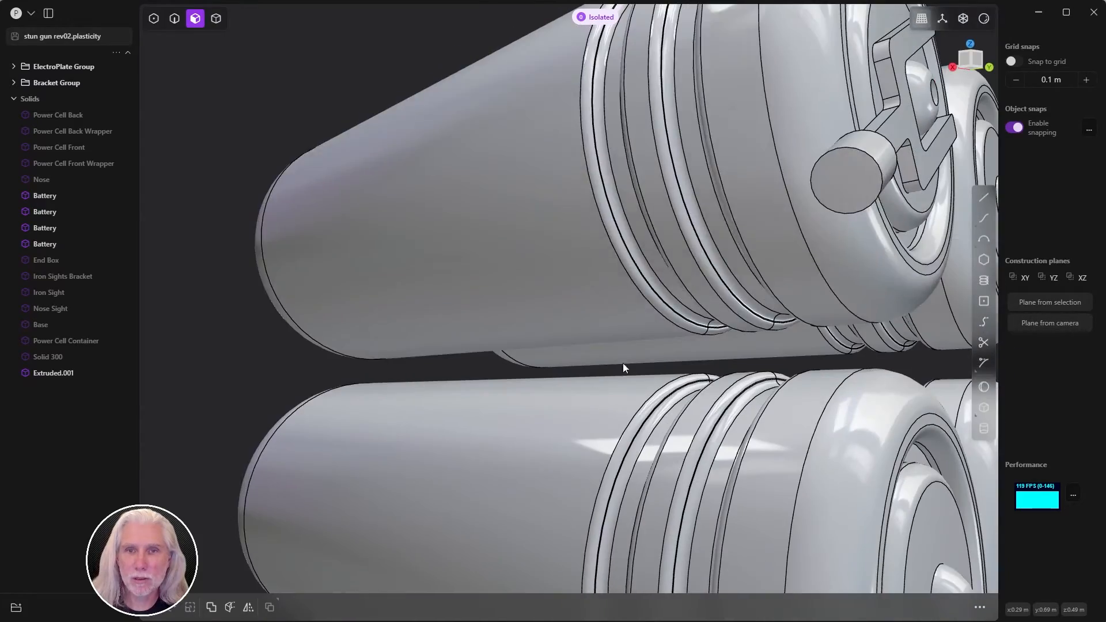
left_click(855, 173)
middle_click_drag(774, 259, 635, 309)
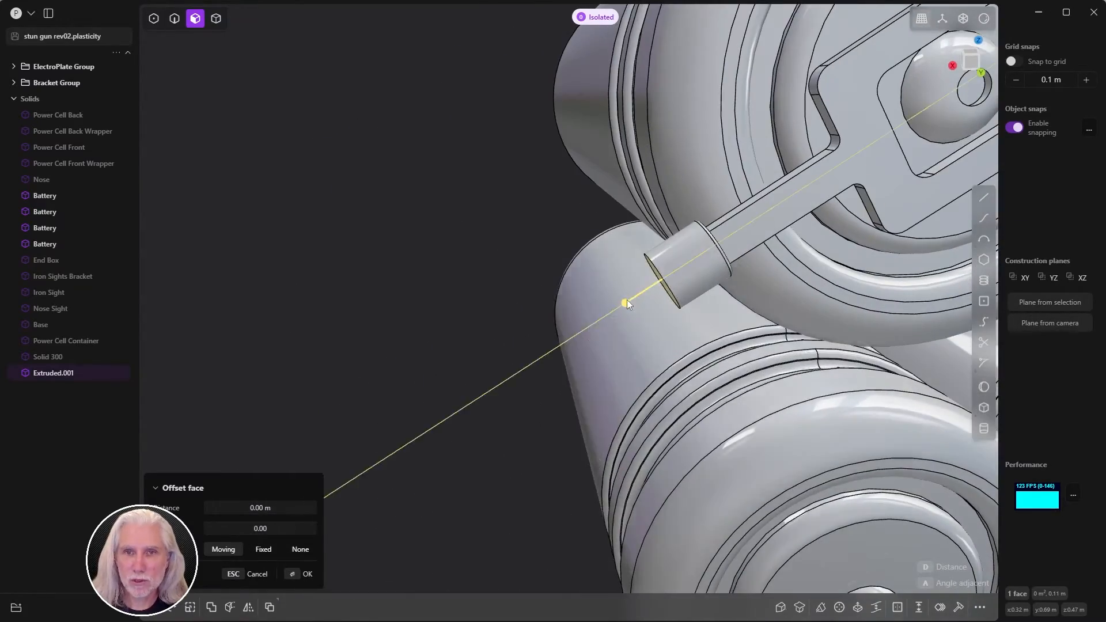
left_click_drag(627, 300, 600, 338)
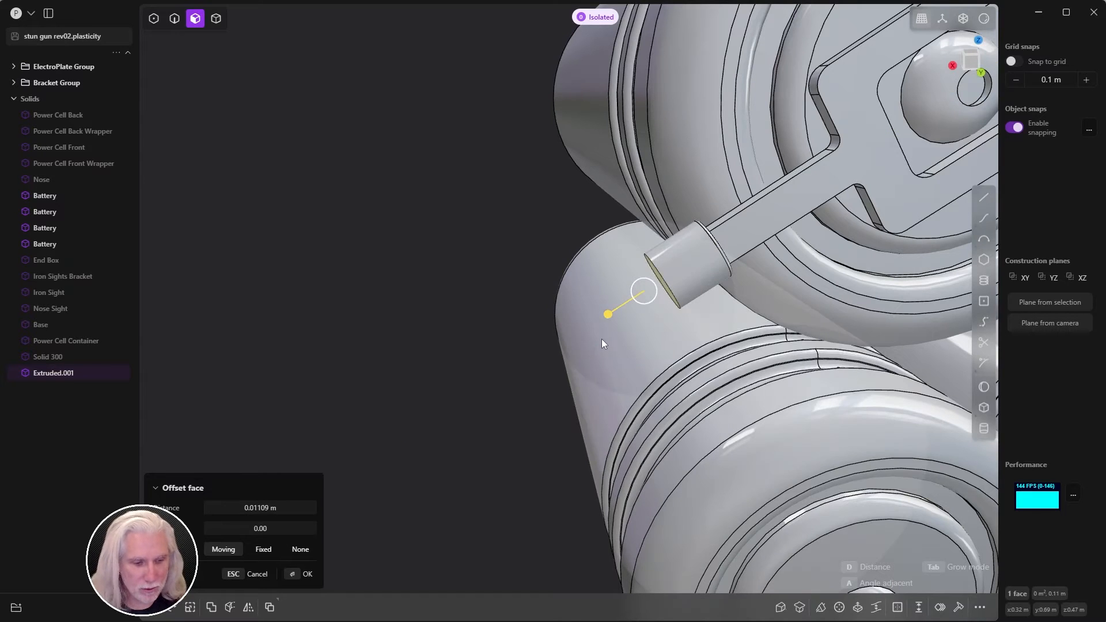
- Fillet the rim of the cylinder's outer end by about 0.0044 m
key("f")
middle_click_drag(614, 328, 797, 199)
mouse_move(788, 175)
left_mouse_down()
mouse_move(796, 178)
mouse_move(779, 182)
left_mouse_up()
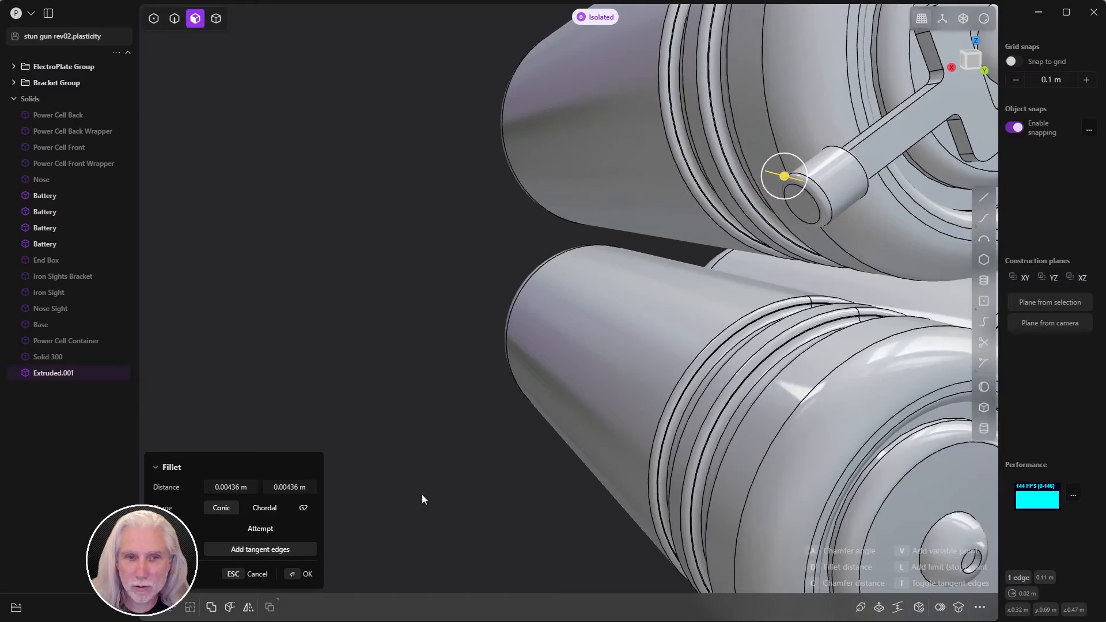
left_click(296, 575)
- Duplicate the C-shaped terminal plate and move the copy about 0.342 m down along Z onto the battery below
middle_click_drag(457, 432, 513, 429)
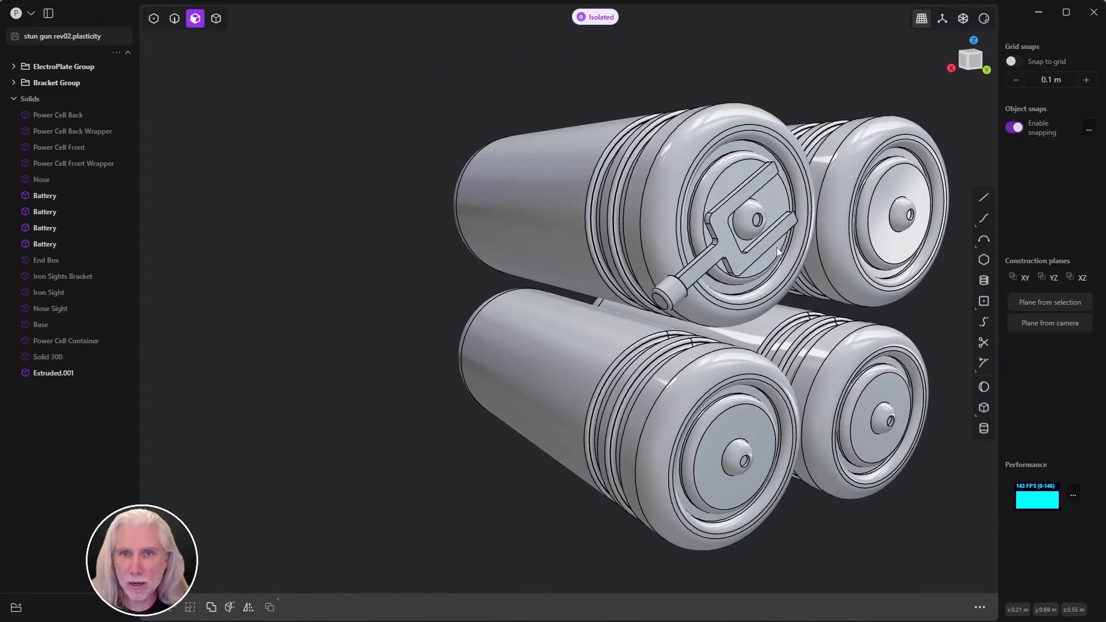
key("4")
left_click(761, 248)
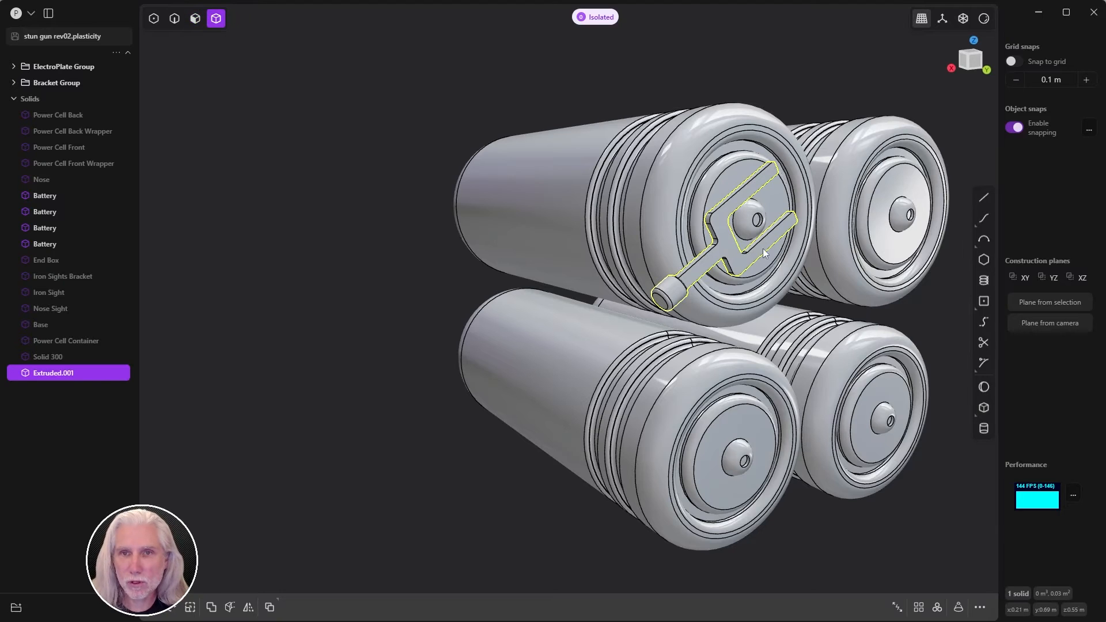
key("shift+d")
key("z")
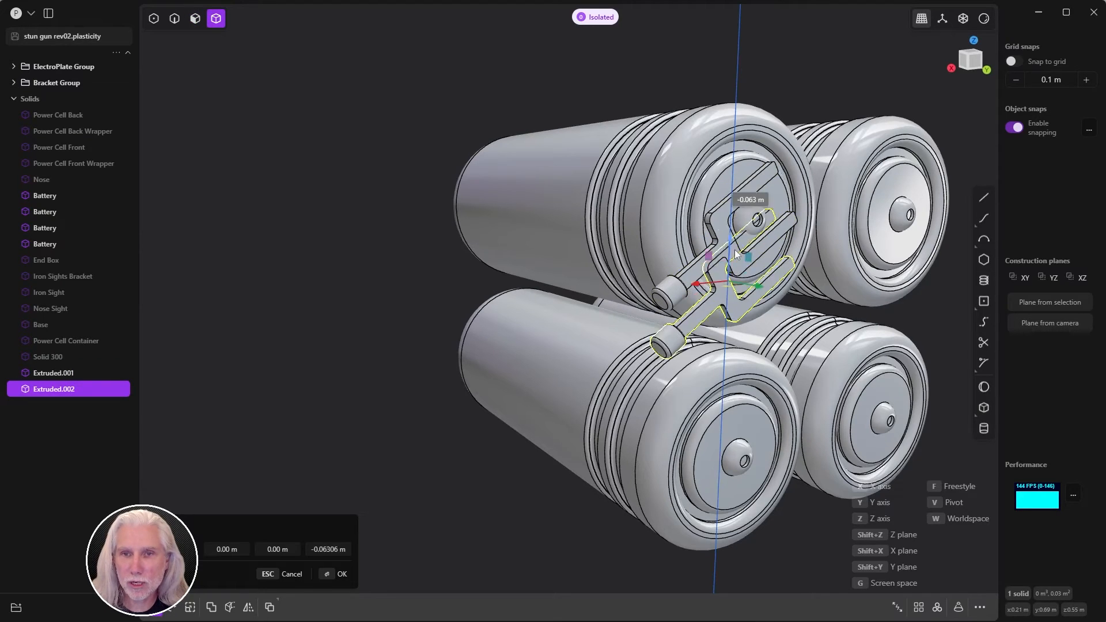
key("ctrl+KP_3")
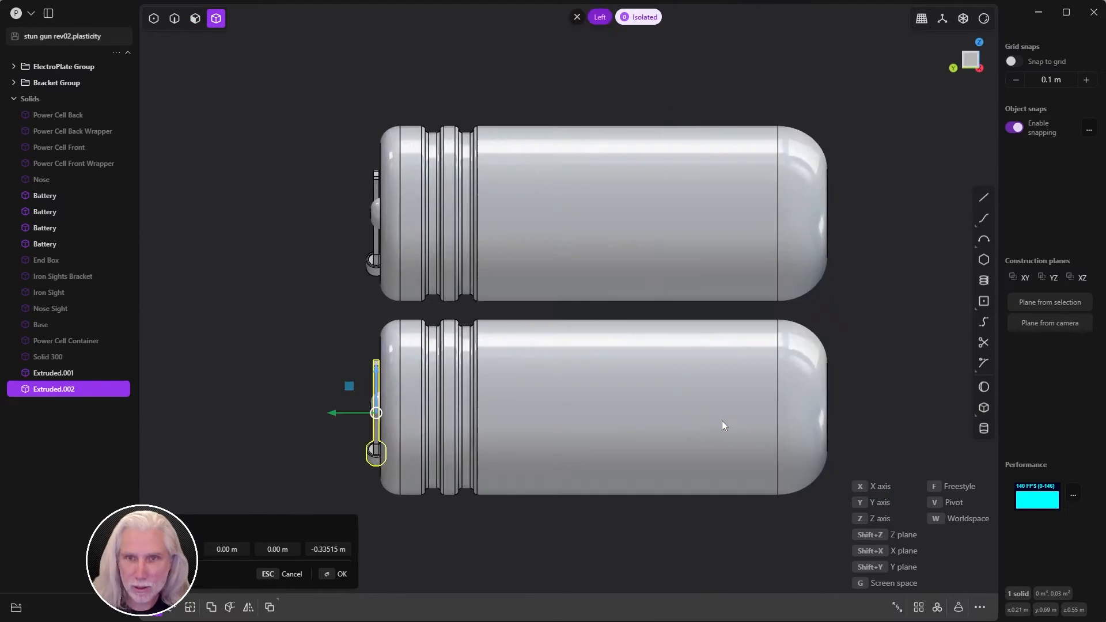
key("KP_1")
key("ctrl+KP_1")
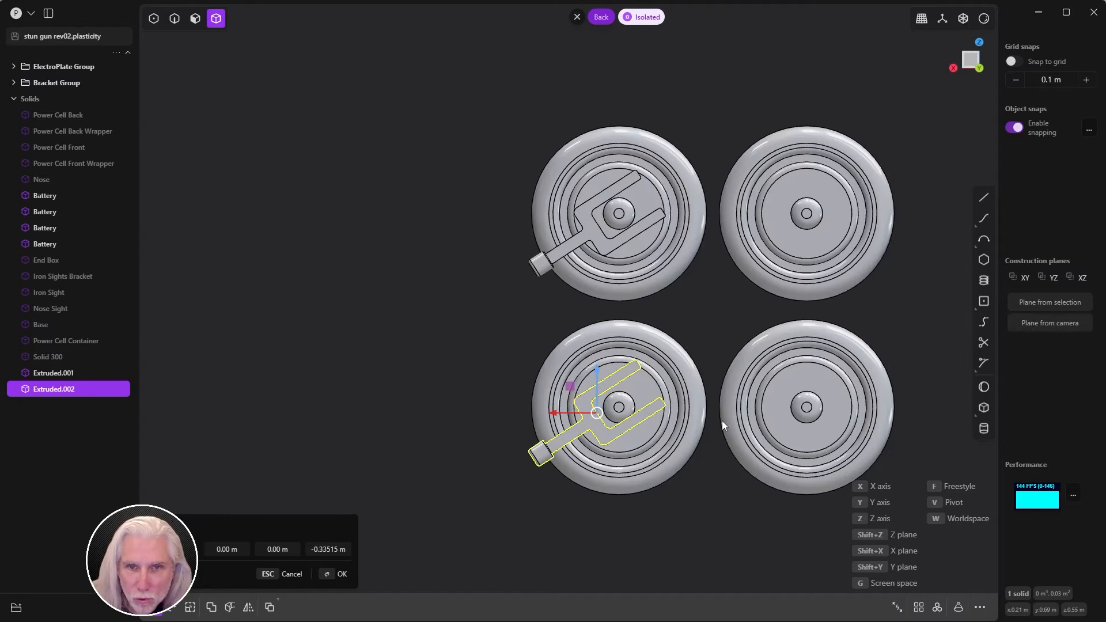
middle_click_drag(721, 421, 600, 289, "shift")
scroll(627, 313, "up", 5)
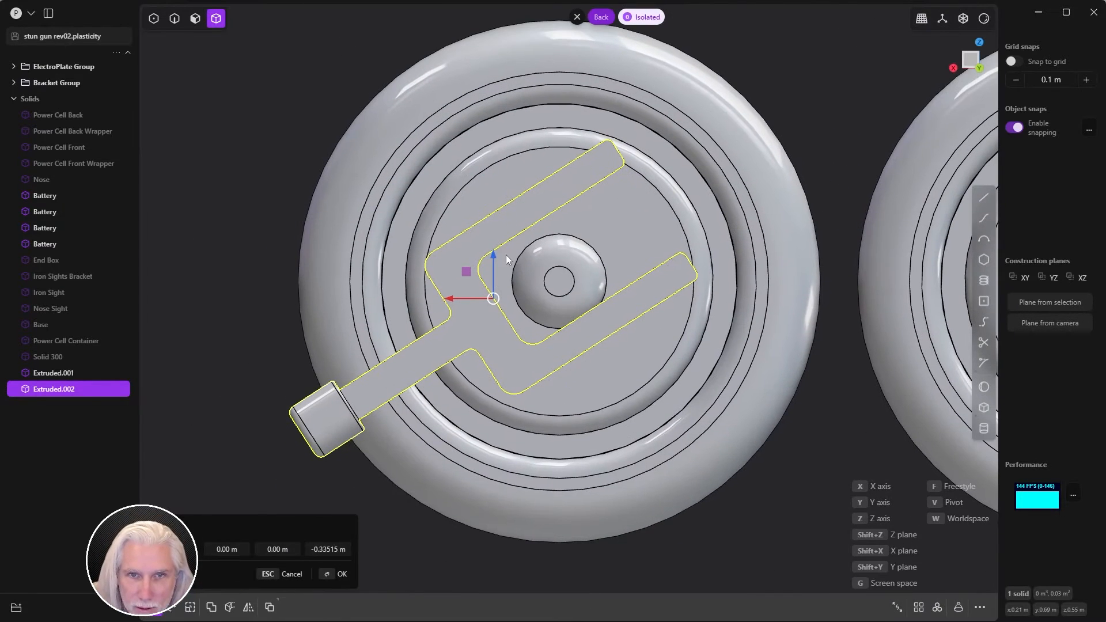
left_click_drag(494, 256, 501, 269)
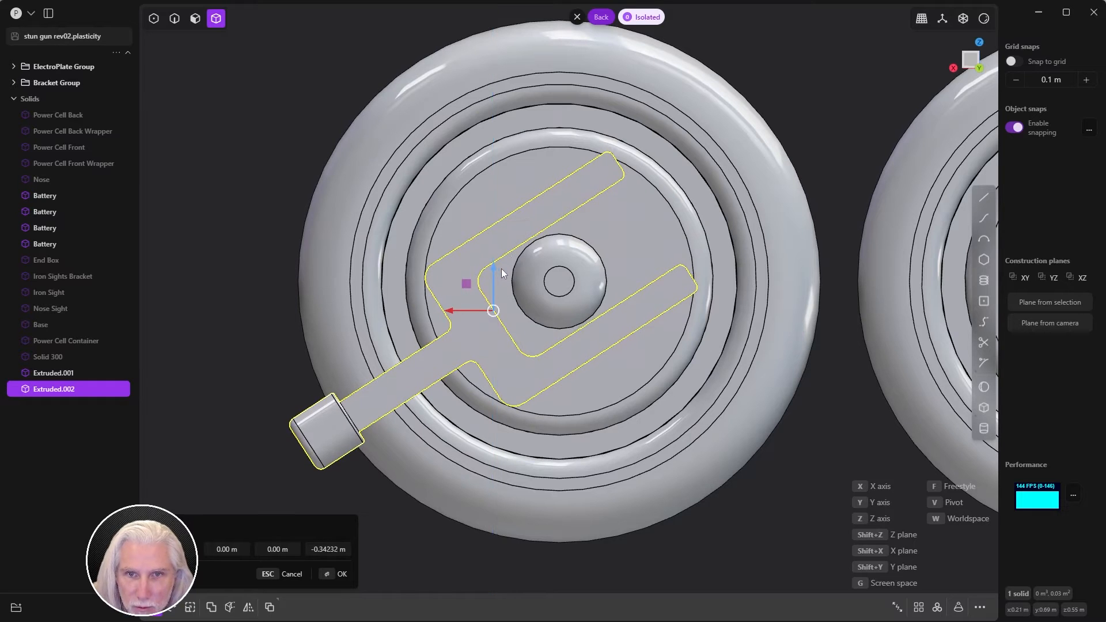
- Rotate the copied terminal plate about 52 degrees around the lower battery's centre so its connector angles upward
key("r")
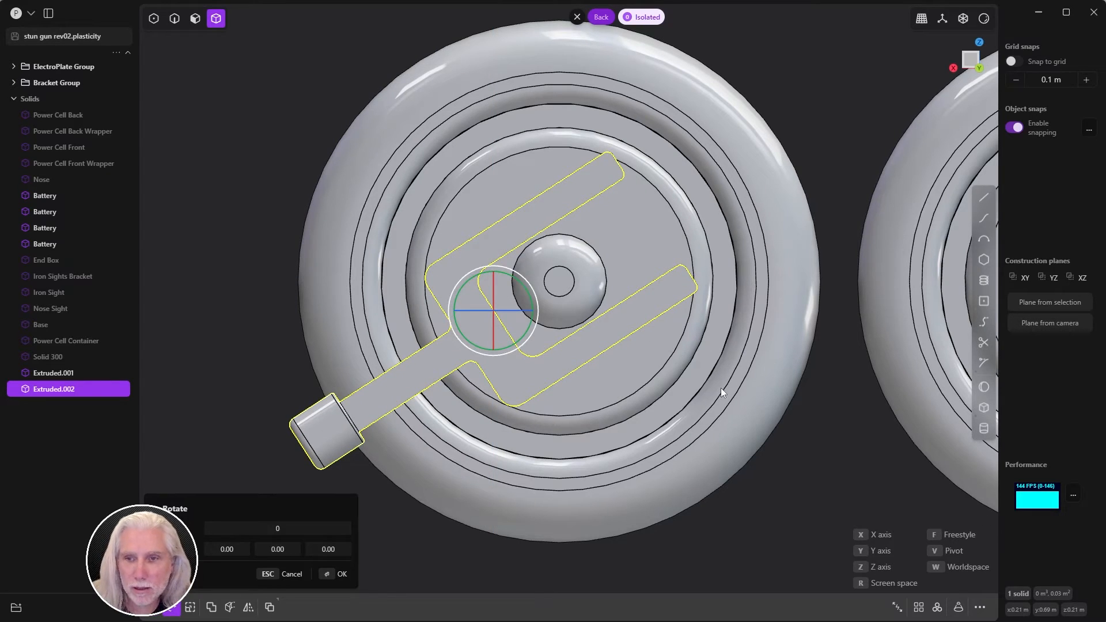
key("v")
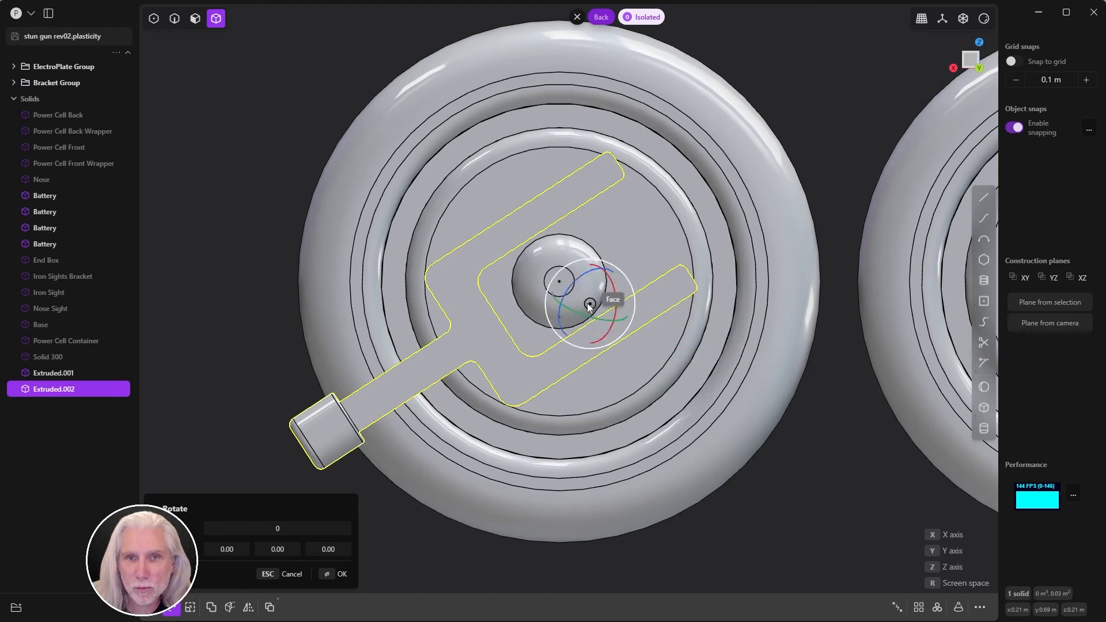
left_click(559, 283)
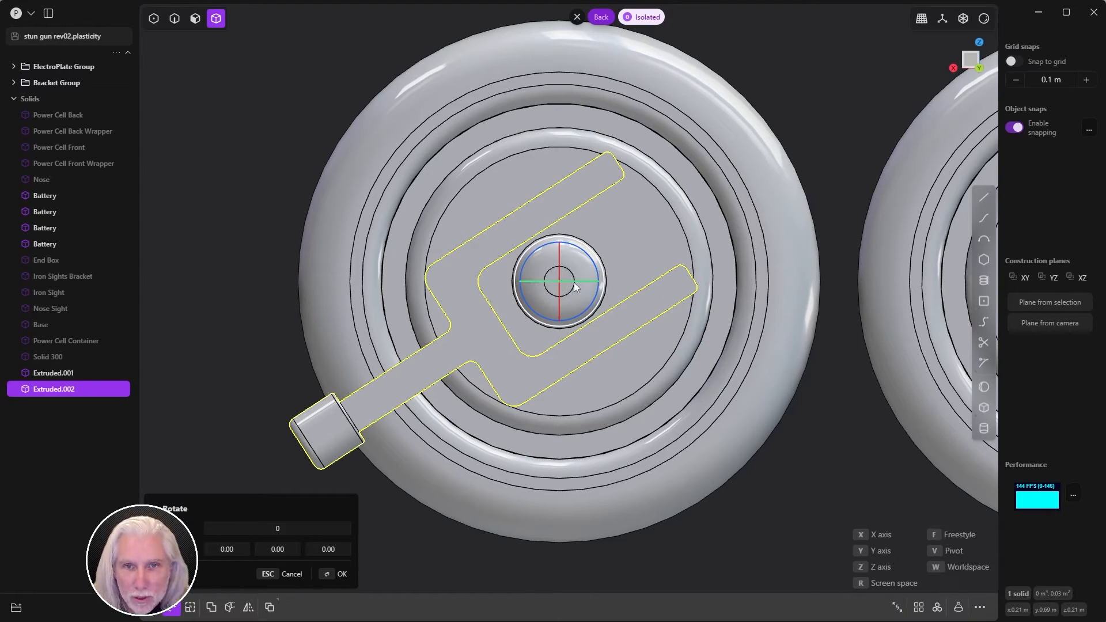
left_click_drag(590, 312, 533, 346)
scroll(675, 267, "down", 4)
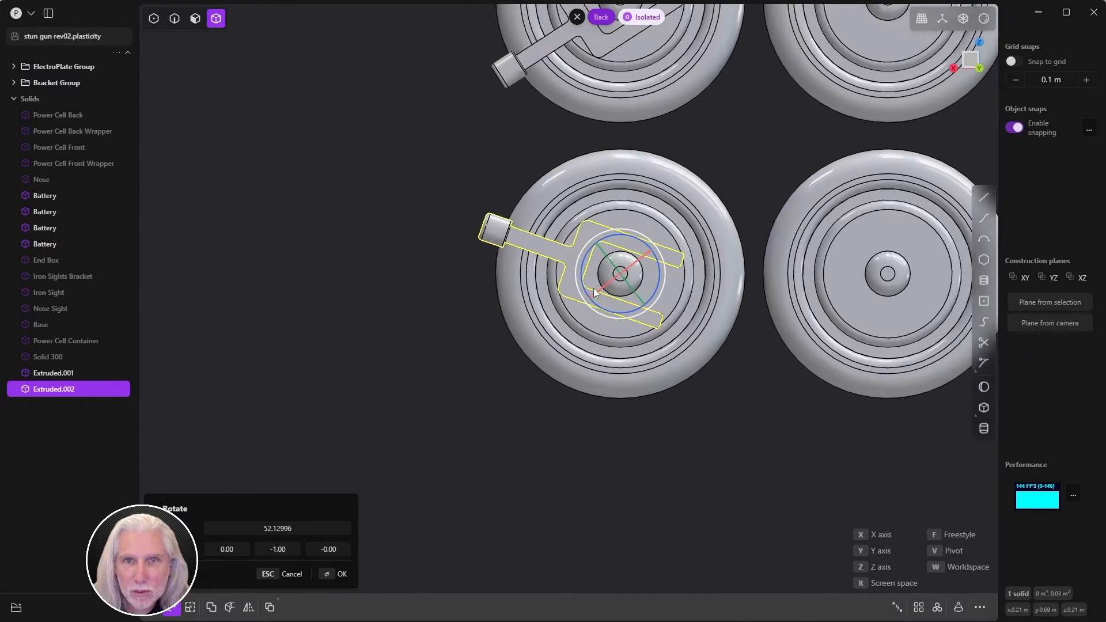
scroll(617, 290, "up", 2)
key("Return")
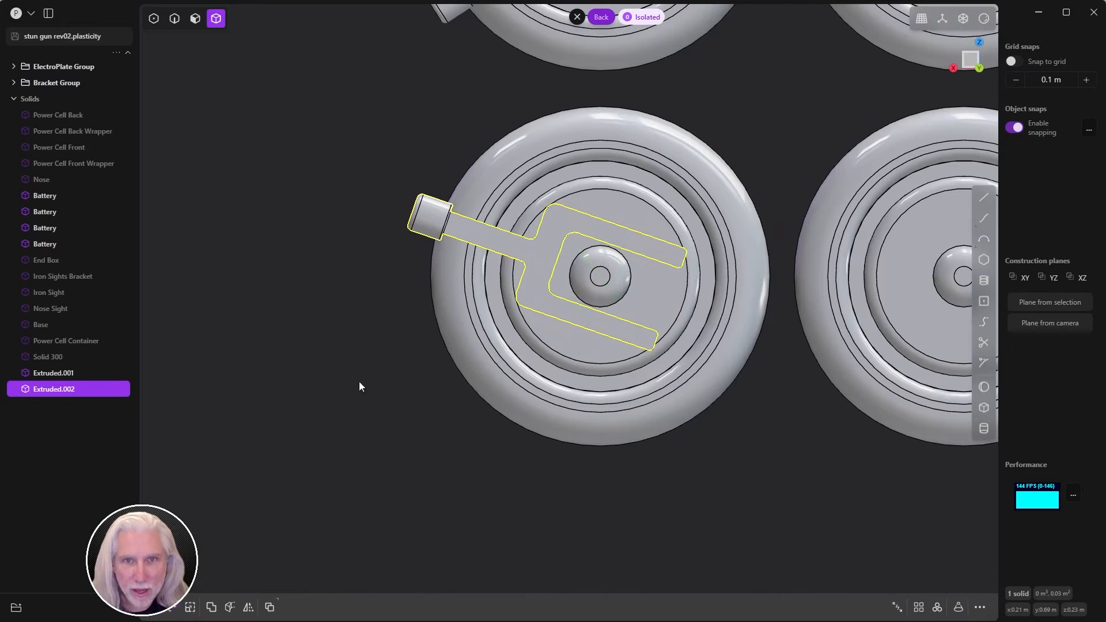
left_click(358, 382)
scroll(364, 344, "down", 4)
- Mirror both terminal plates across the X axis onto the neighbouring two batteries
middle_click_drag(325, 368, 367, 470, "shift")
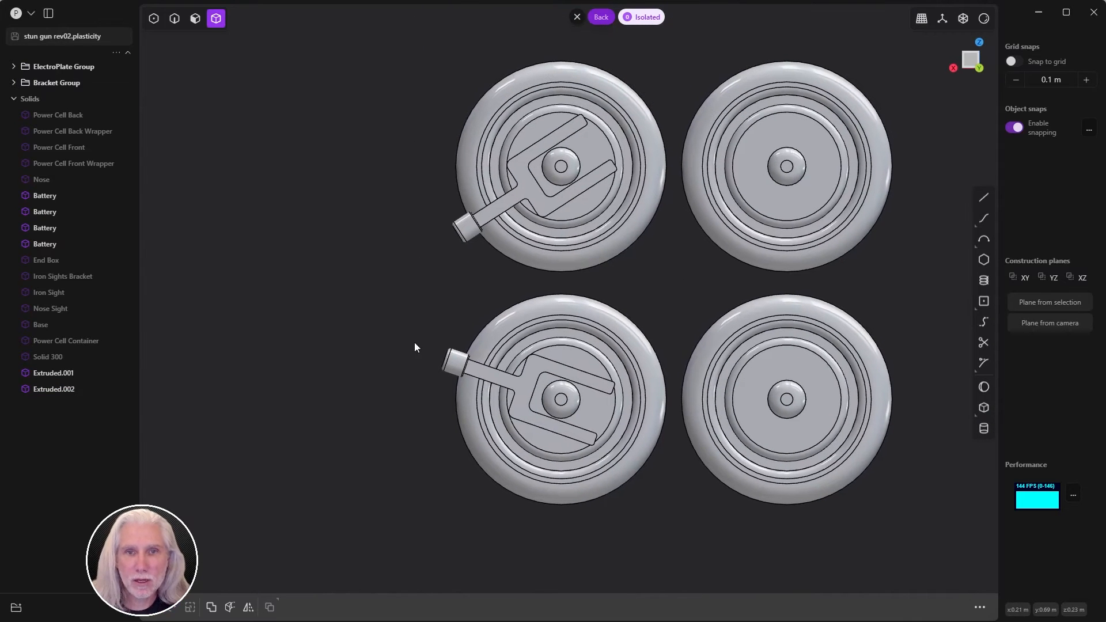
left_click(453, 365)
left_click(464, 233)
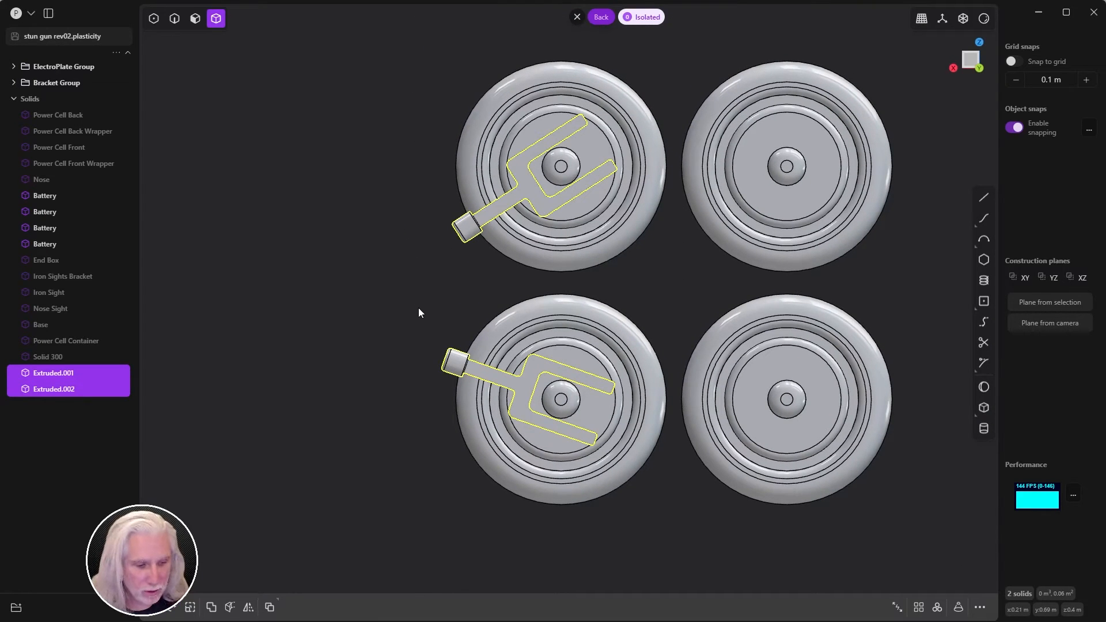
key("alt+x")
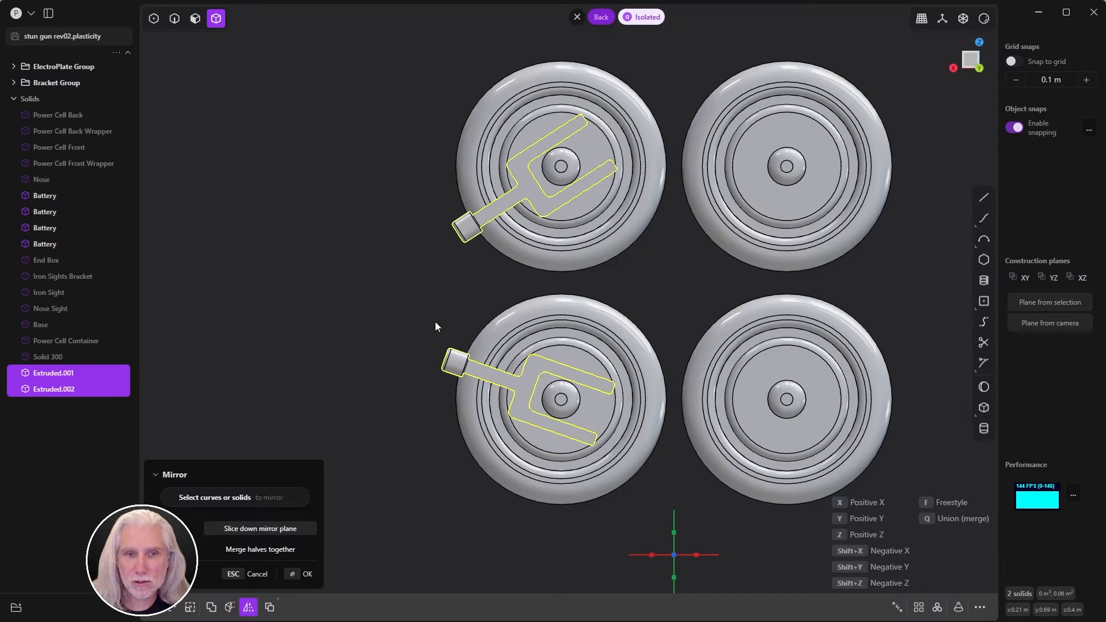
left_click(697, 555)
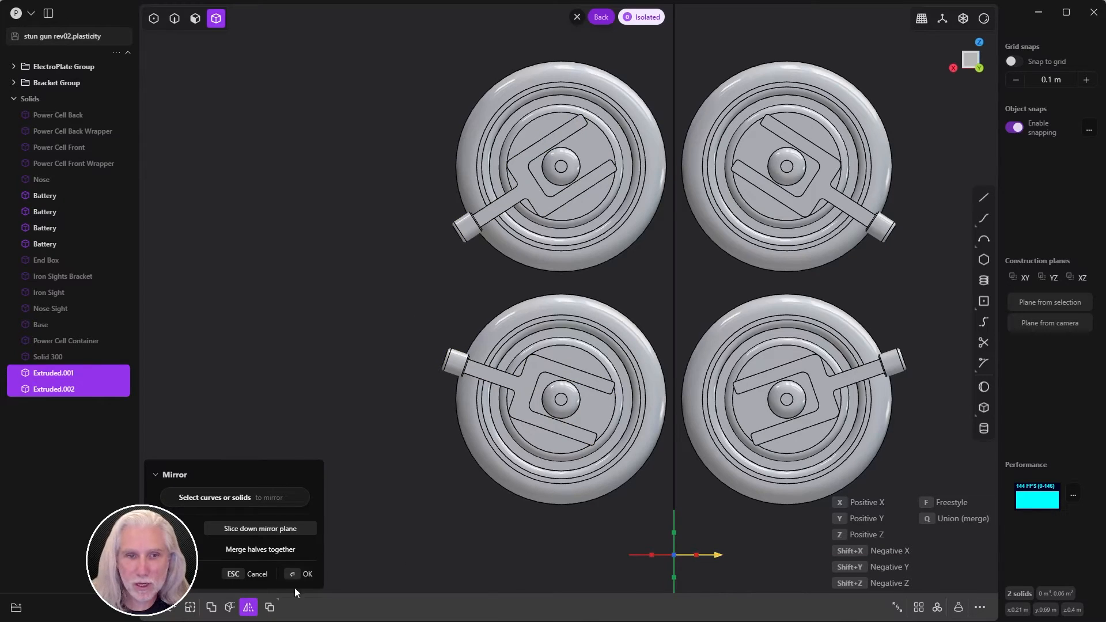
left_click(305, 574)
middle_click_drag(360, 411, 471, 421)
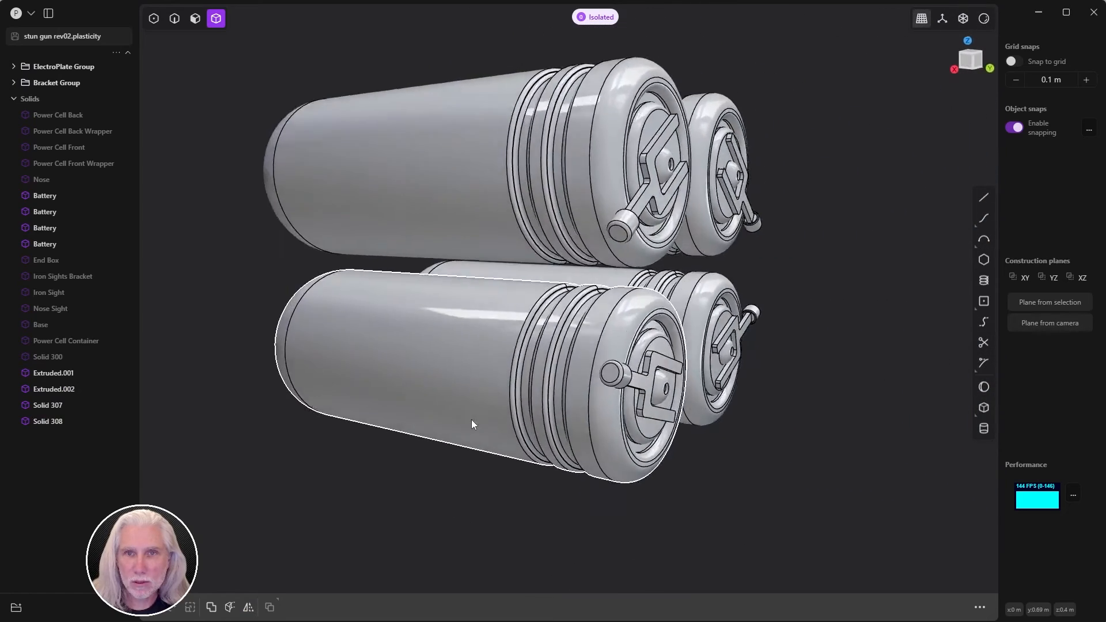
- End the isolation to show the whole stun gun and view it squarely from its right side
scroll(450, 412, "down", 3)
middle_click_drag(398, 436, 388, 503, "shift")
key("slash")
middle_click_drag(476, 452, 610, 449)
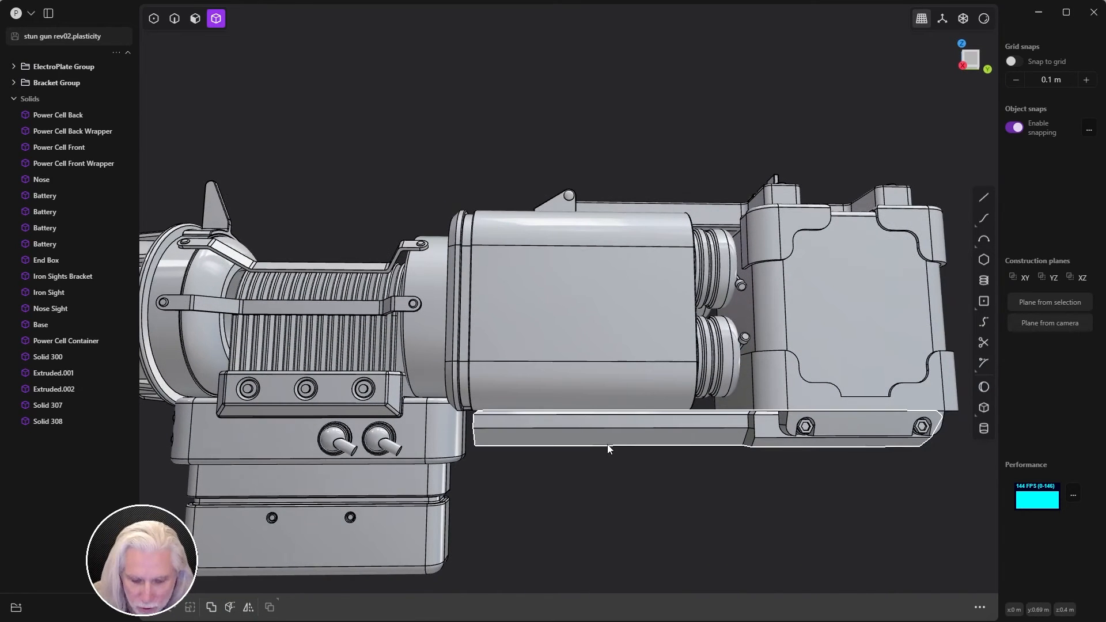
key("KP_3")
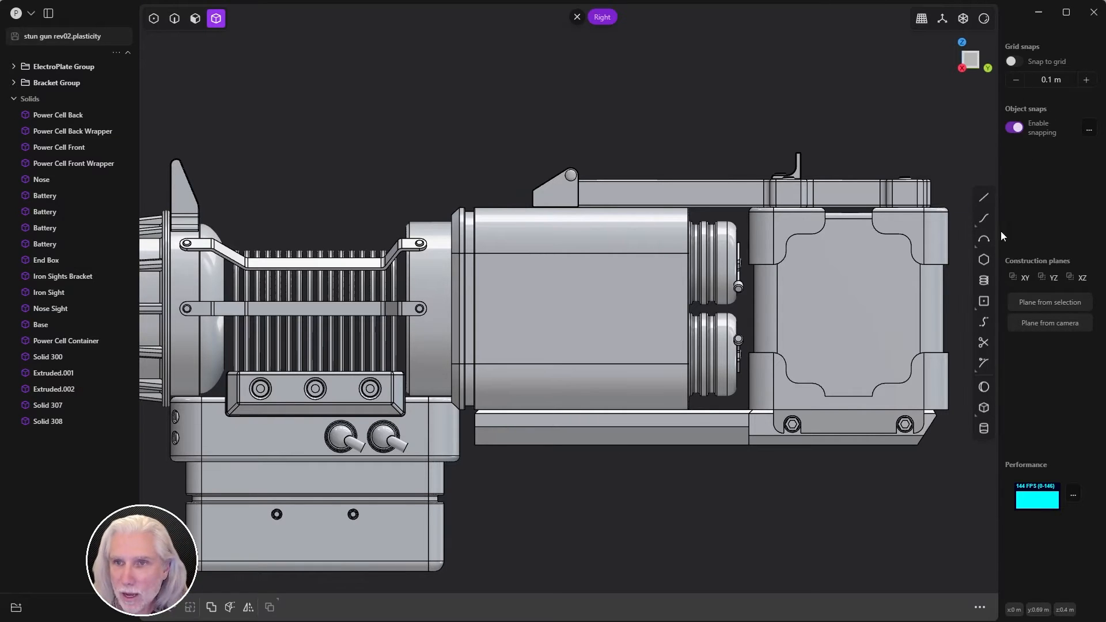
- Start a control-point curve at the centre of the end face of the base's nose-side peg
left_click(983, 218)
middle_click_drag(576, 420, 434, 337, "shift")
scroll(434, 337, "up", 3)
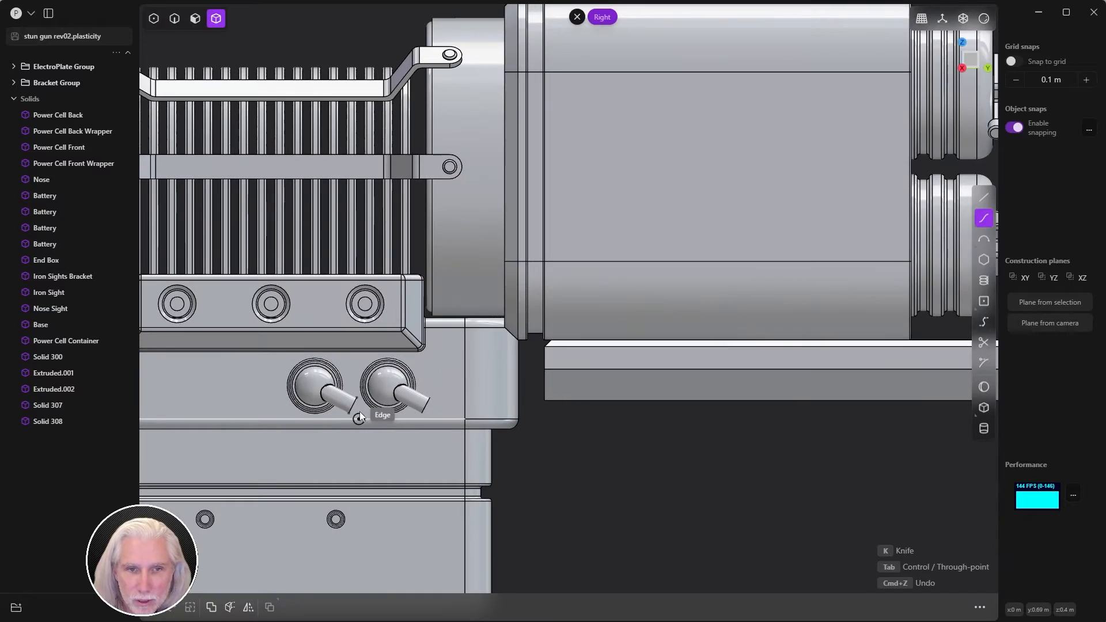
scroll(357, 419, "up", 4)
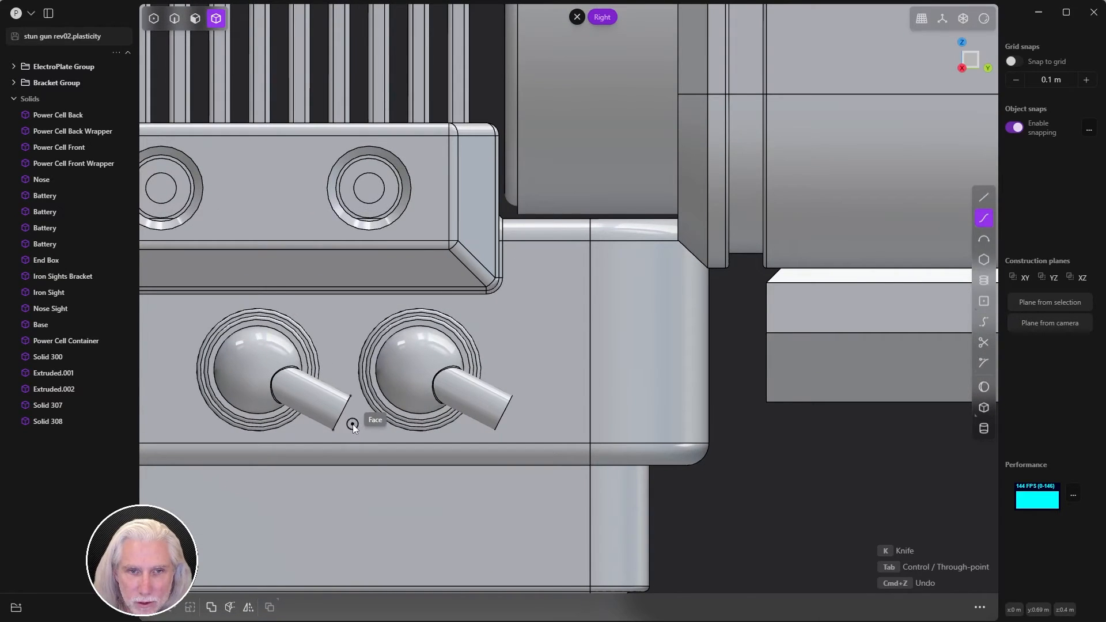
middle_click_drag(353, 425, 329, 412)
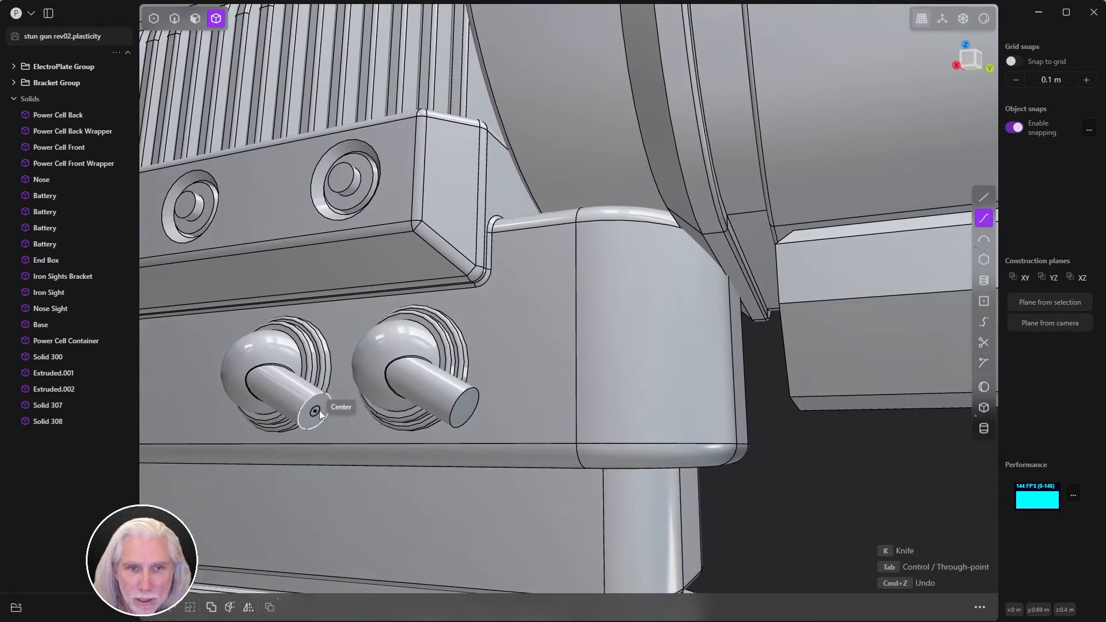
left_click(317, 411)
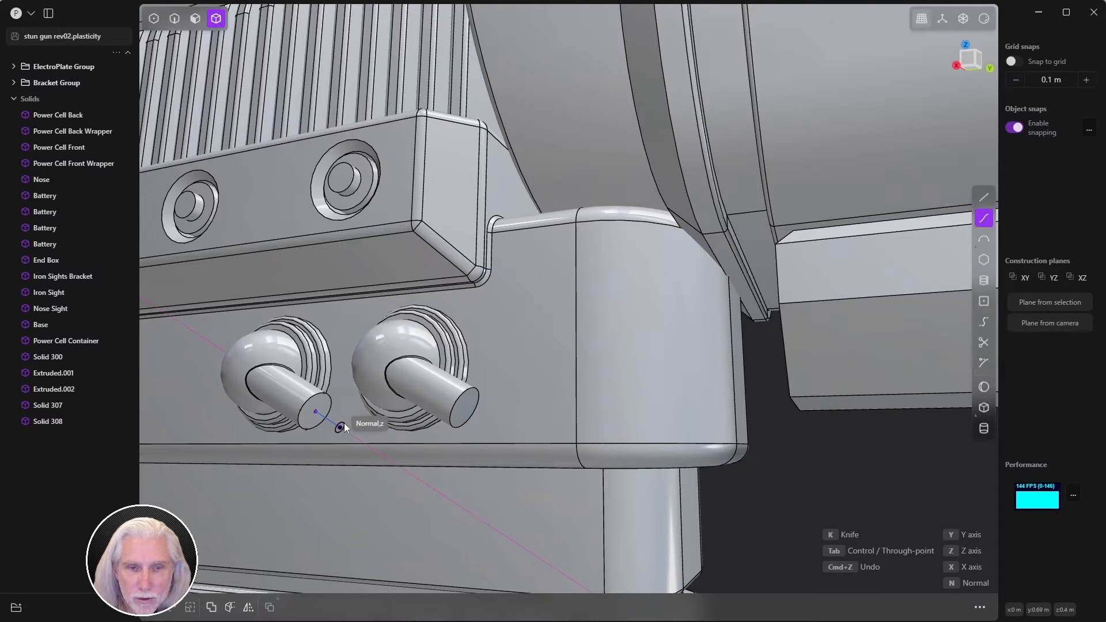
key("KP_3")
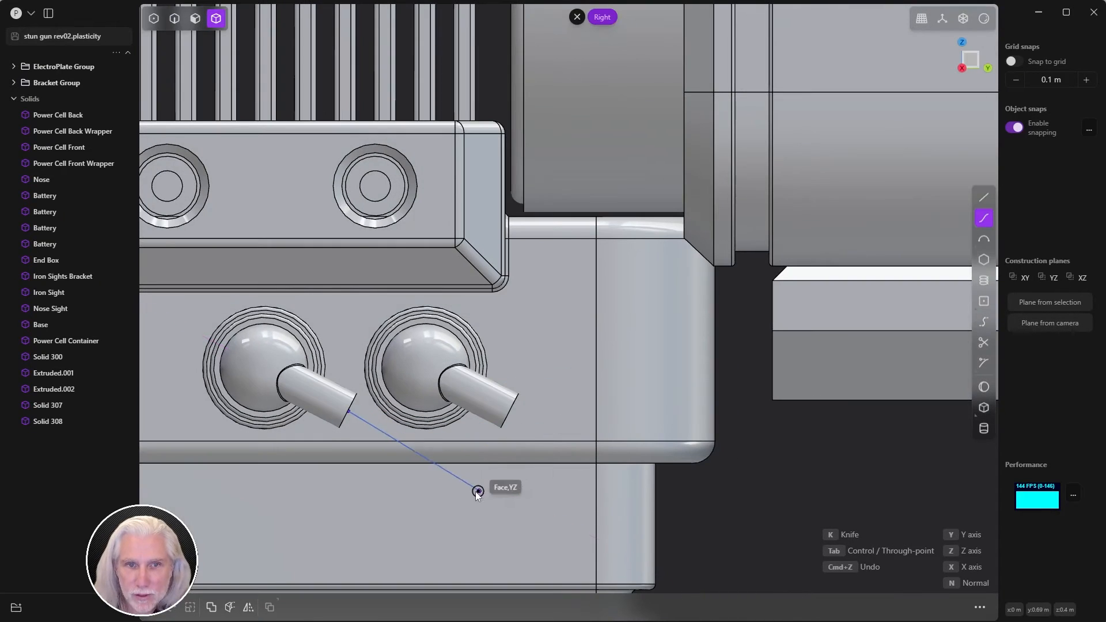
- Route the curve below and past the power cell container, and end it on the upper battery's terminal connector
left_click(457, 479)
left_click(734, 480)
scroll(796, 428, "down", 5)
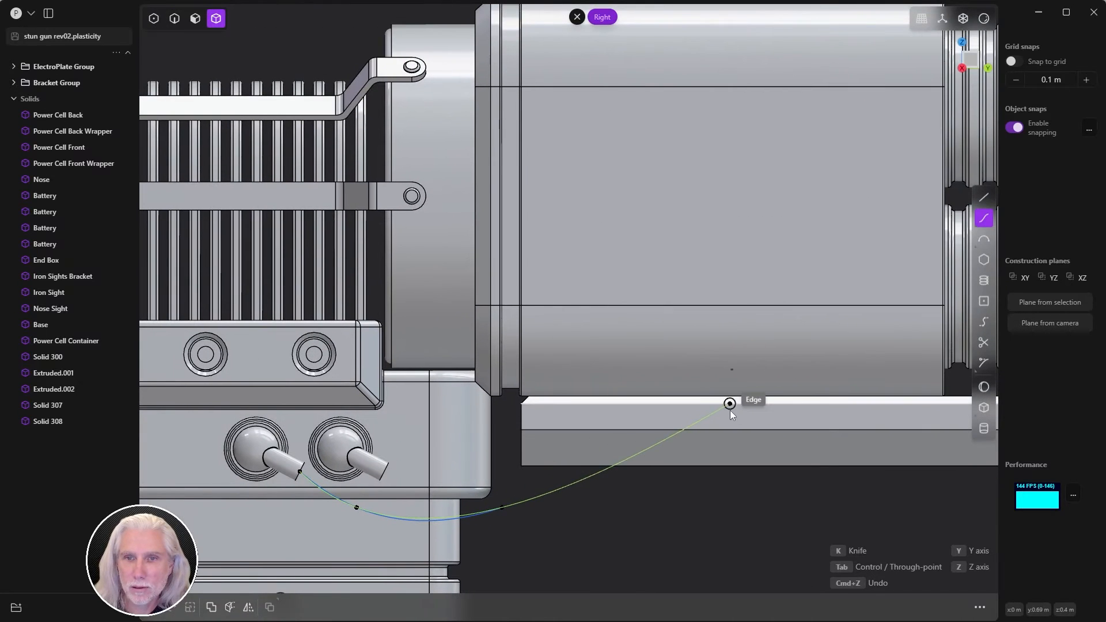
left_click(724, 410)
middle_click_drag(780, 369, 631, 423, "shift")
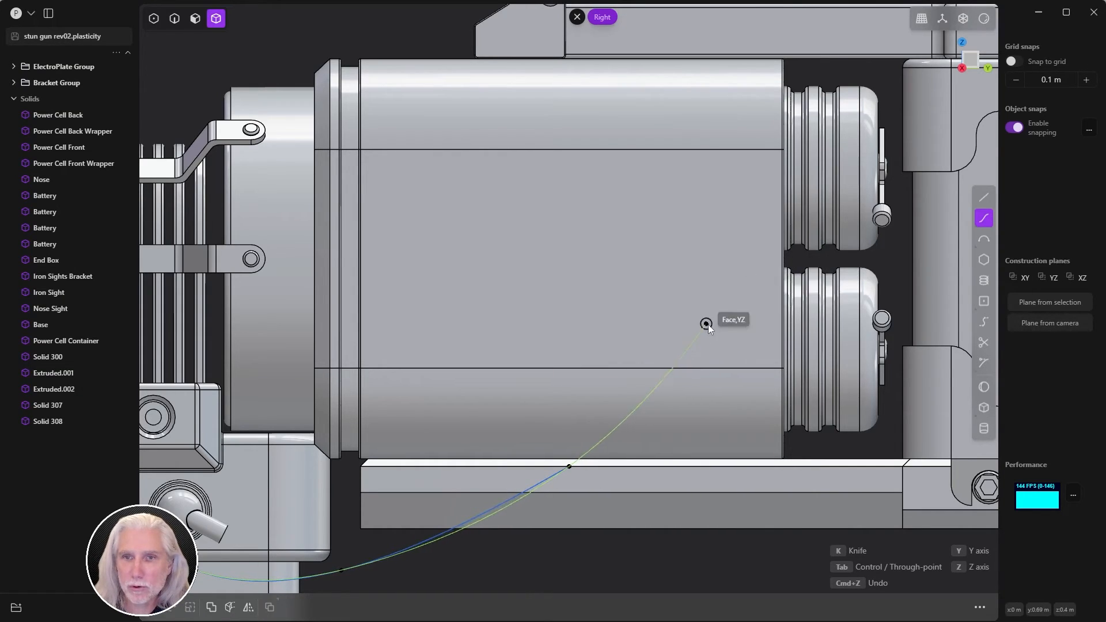
left_click(716, 353)
middle_click_drag(817, 306, 729, 336)
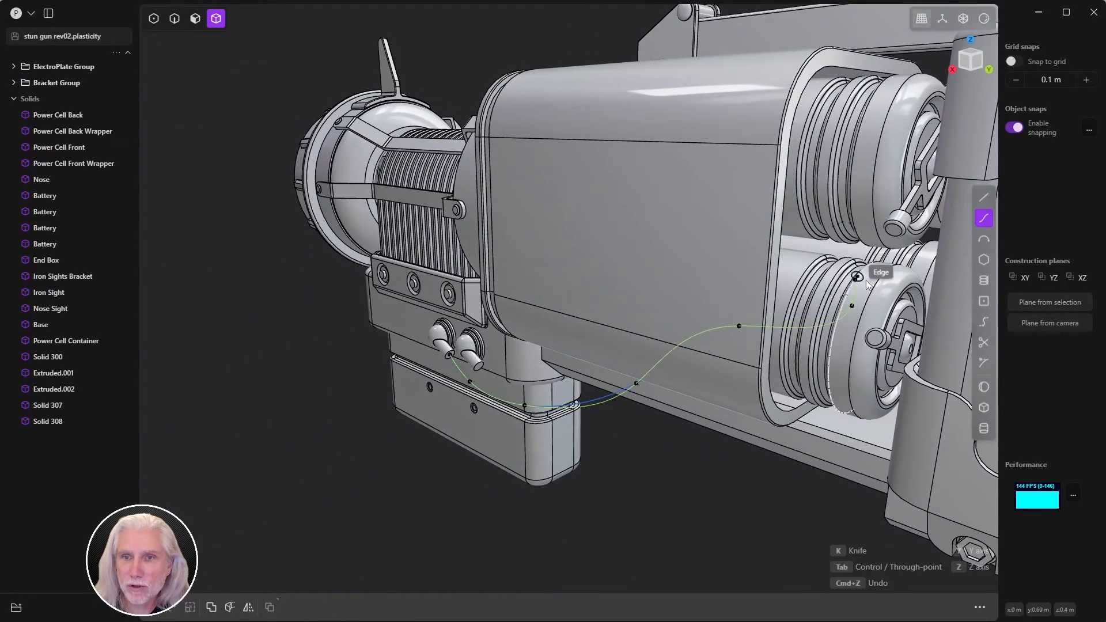
left_click(893, 233)
middle_click_drag(894, 233, 838, 262)
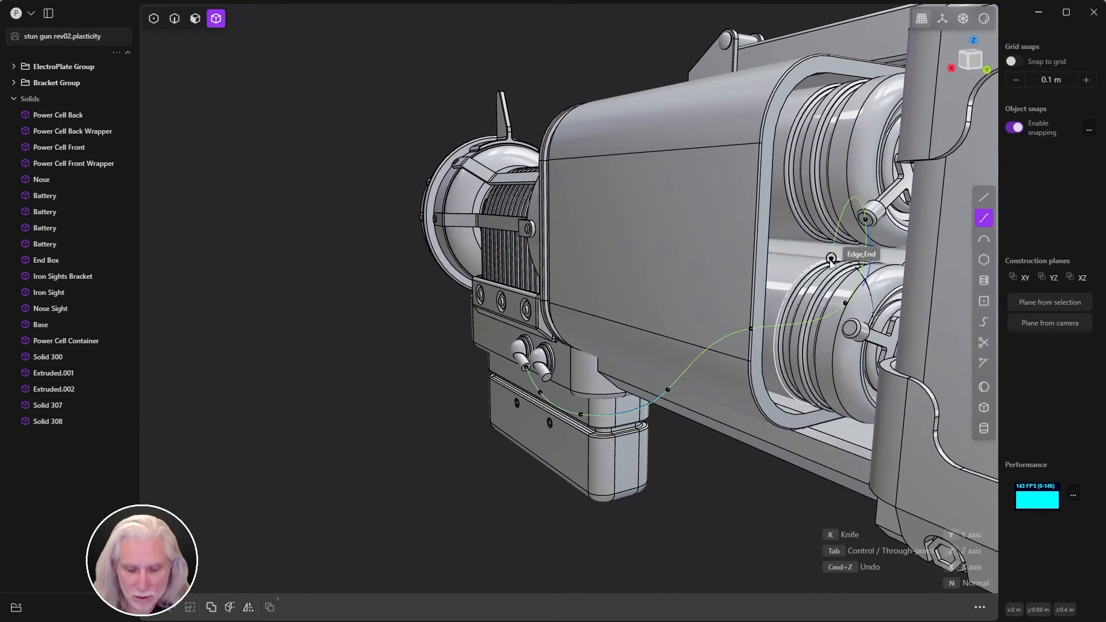
right_click(799, 236)
- Move the curve's control point near the lower battery outward along X to pull the cable path out of the battery
scroll(868, 207, "up", 4)
middle_click_drag(868, 231, 966, 303)
key("1")
left_click_drag(889, 365, 789, 455)
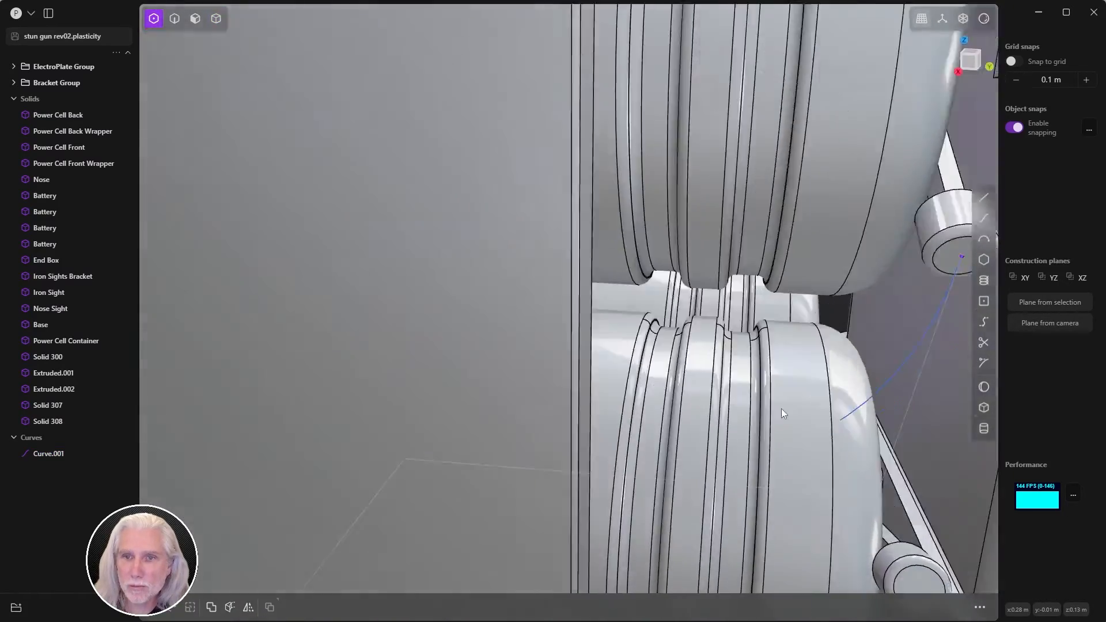
scroll(781, 409, "down", 10)
middle_click_drag(669, 402, 752, 402)
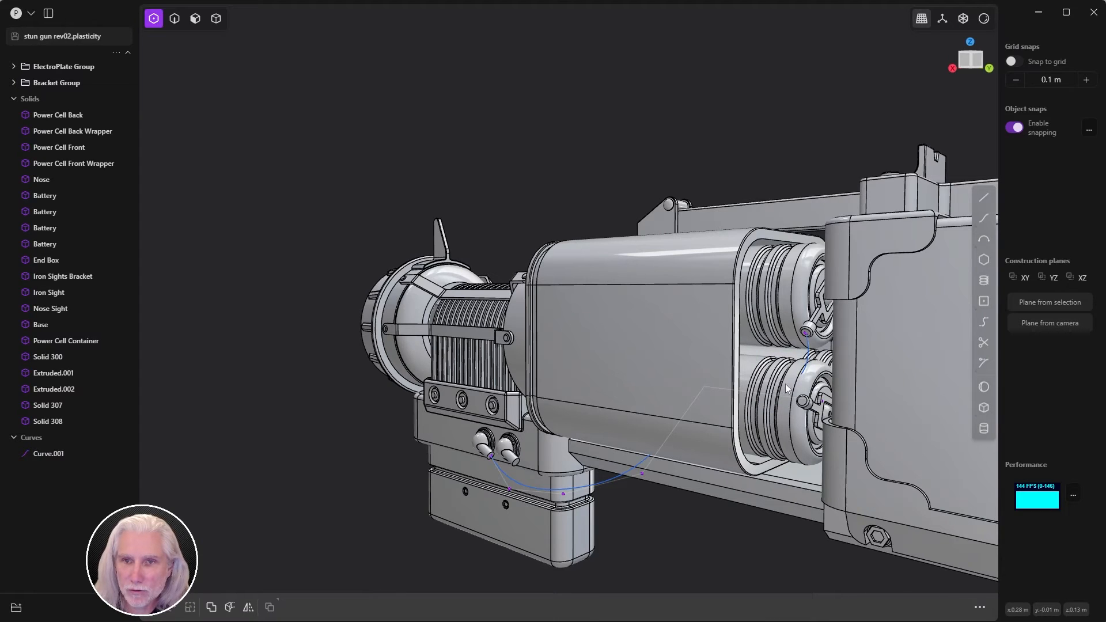
left_click(817, 448)
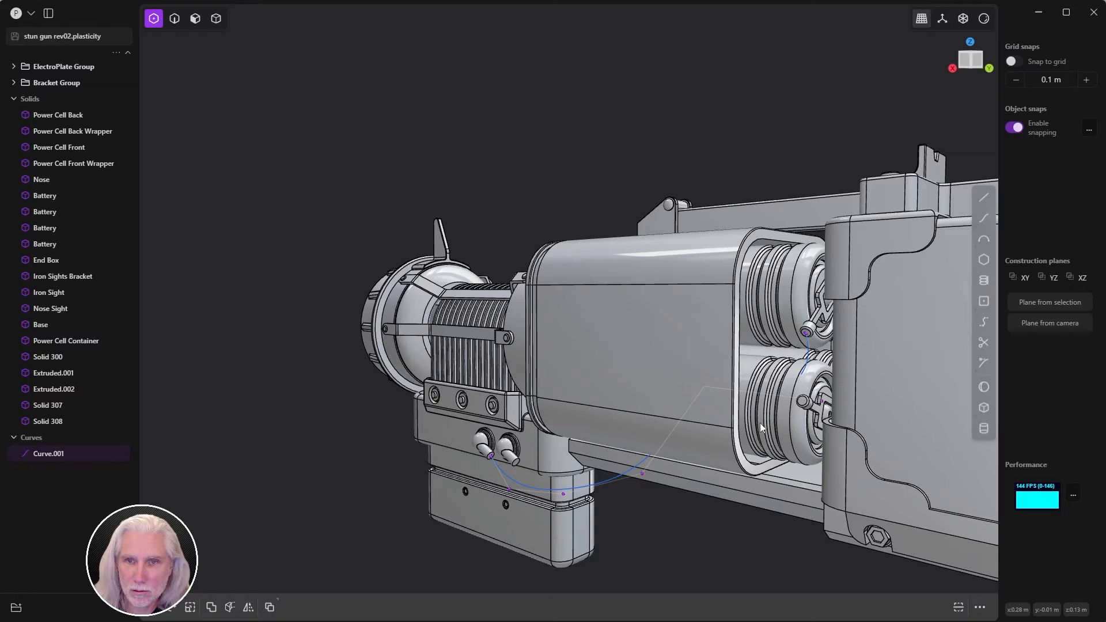
key("g")
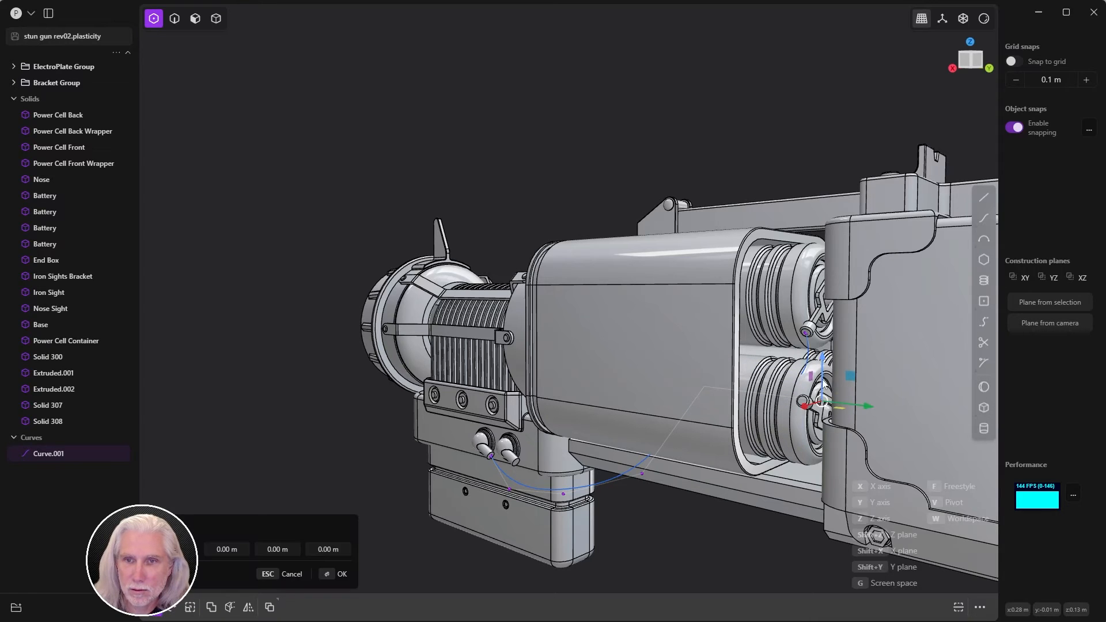
middle_click_drag(834, 381, 729, 377)
key("x")
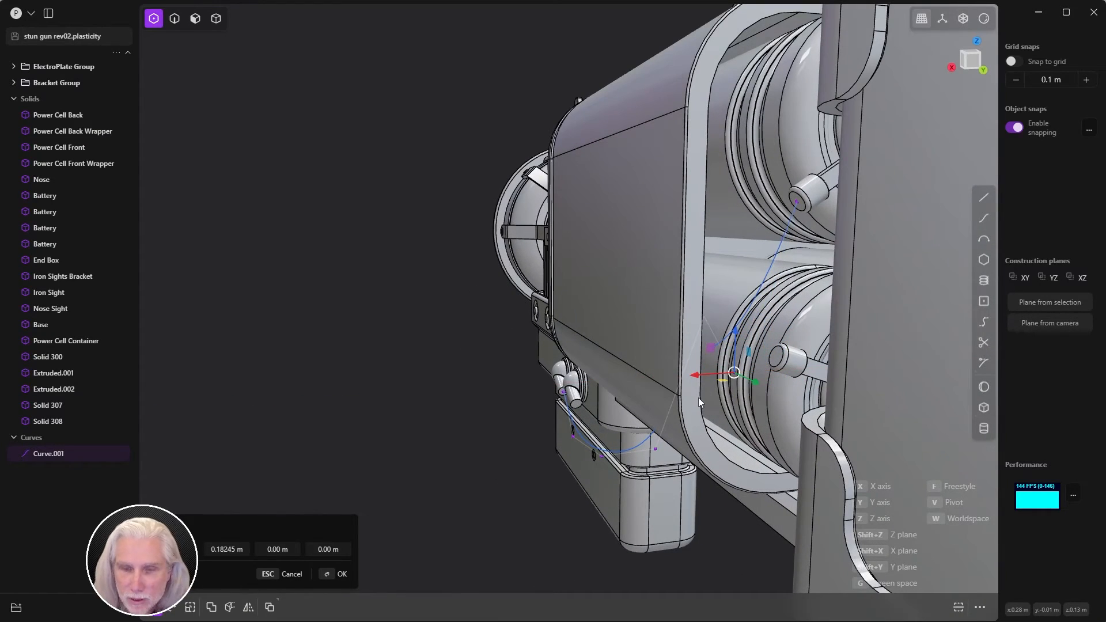
left_click_drag(695, 375, 665, 373)
middle_click_drag(686, 236, 780, 344)
key("Return")
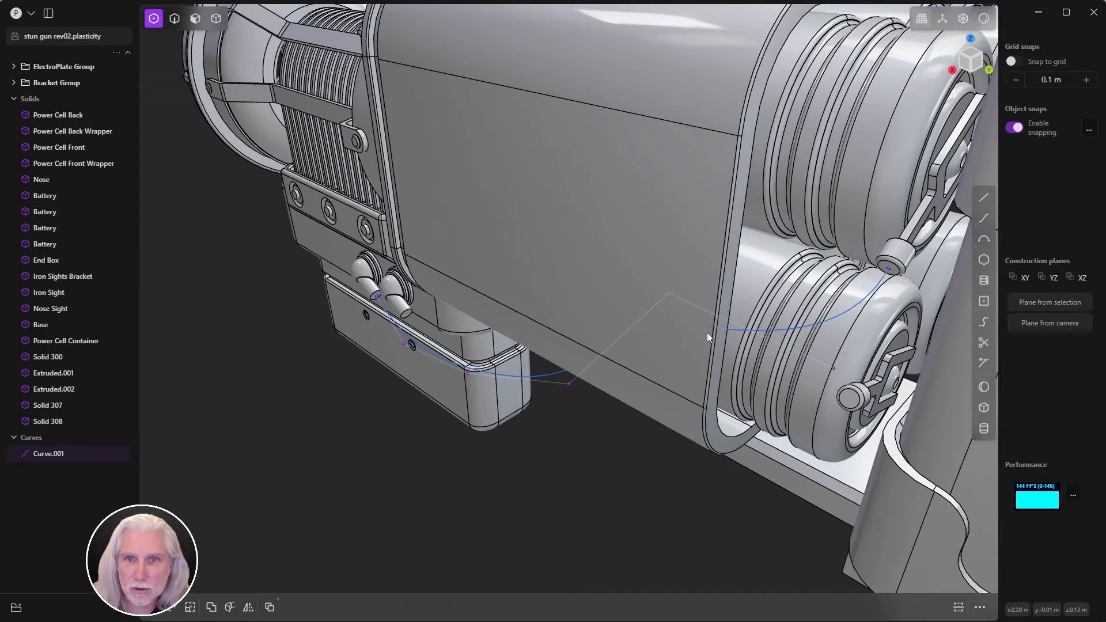
- Move the cable curve's control point beside the power cell container about 0.25 m outward along X
key("g")
key("x")
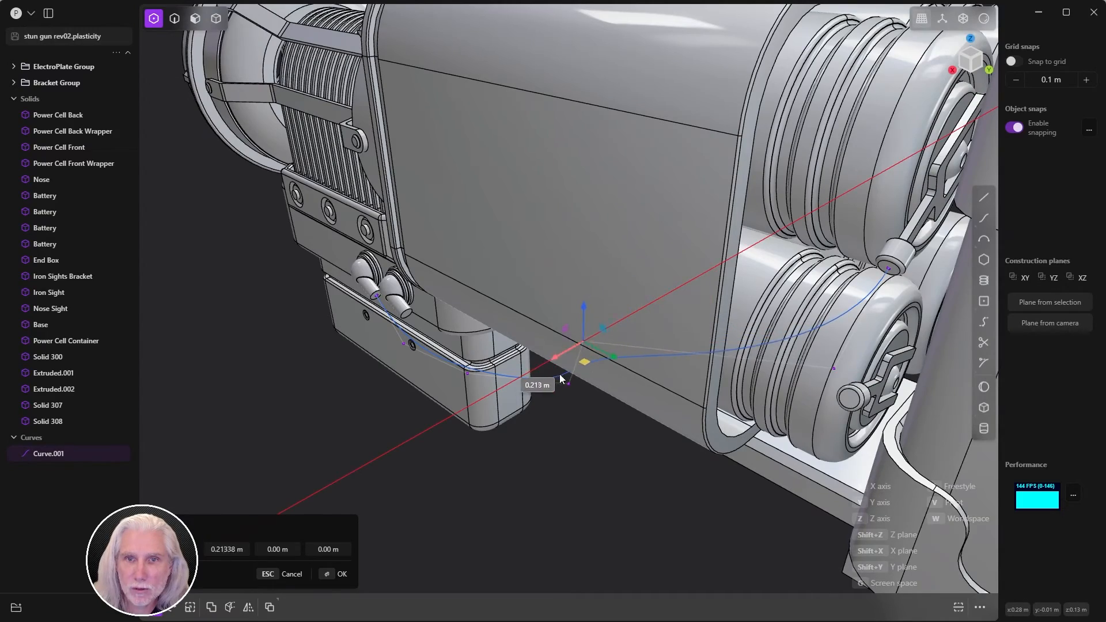
middle_click_drag(551, 421, 727, 315)
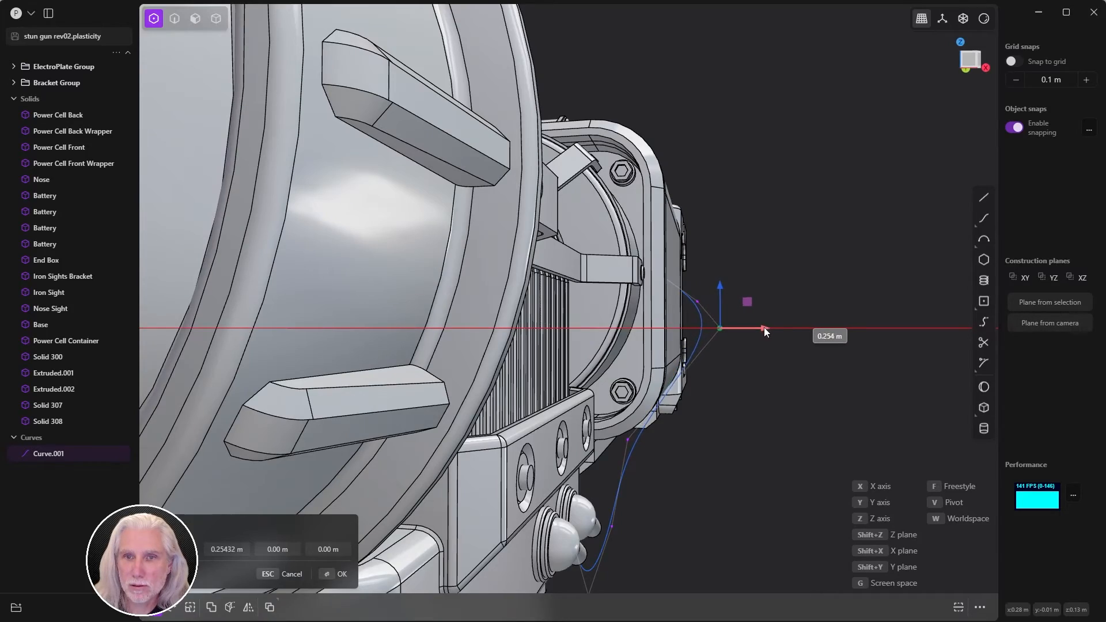
left_click(758, 345)
middle_click_drag(786, 413, 744, 465)
middle_click_drag(599, 461, 593, 484)
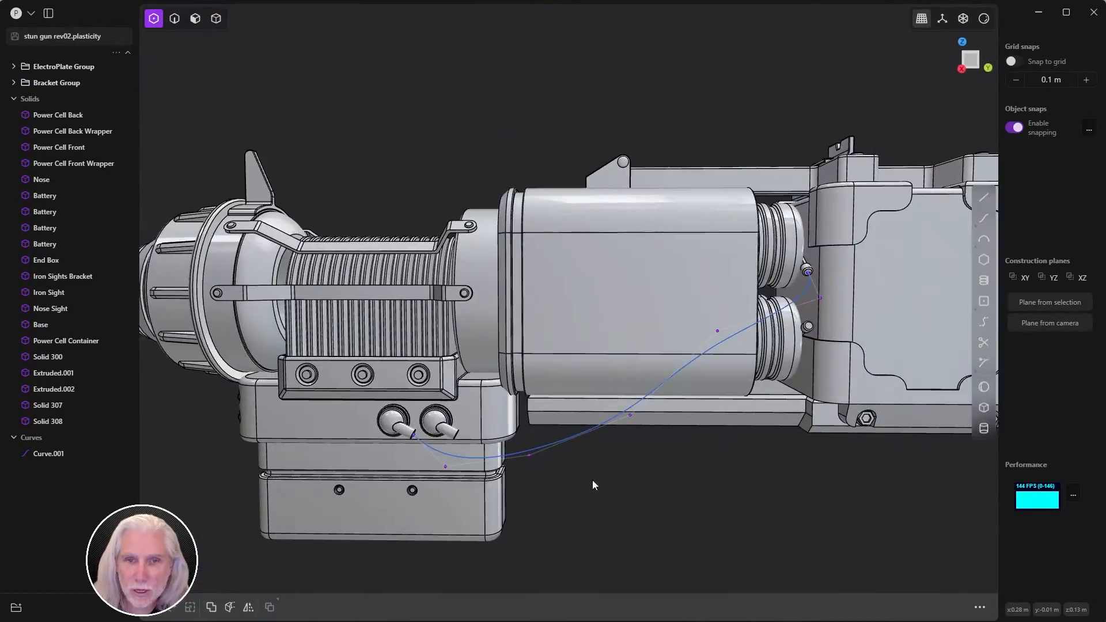
- Duplicate the cable curve and move the copy about 0.163 m along Y so it starts at the base's rear peg
left_click(561, 441)
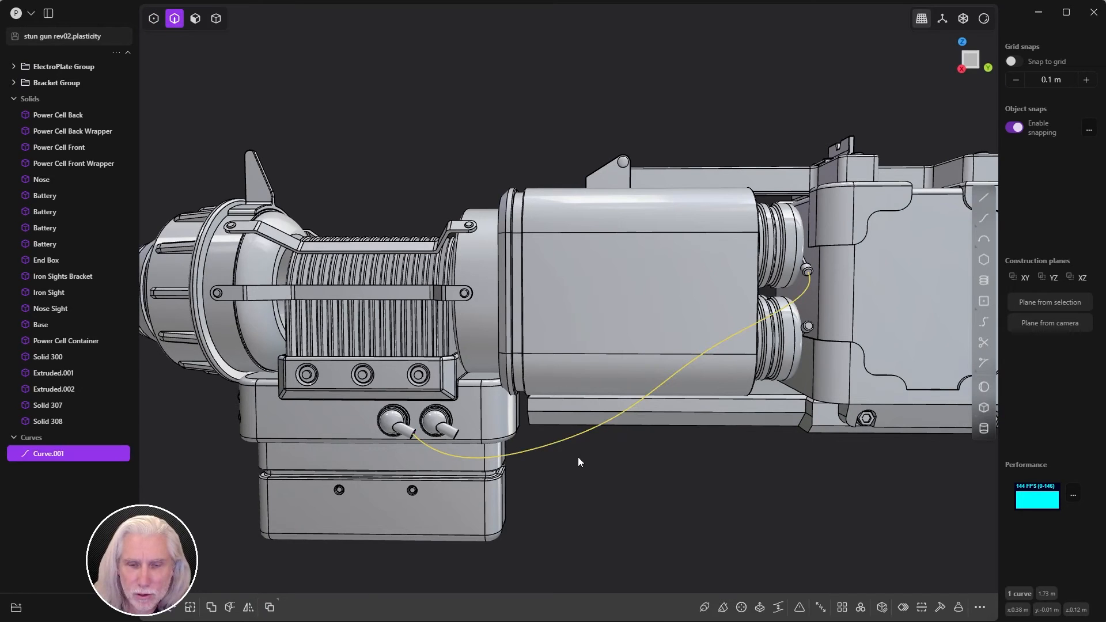
key("shift+d")
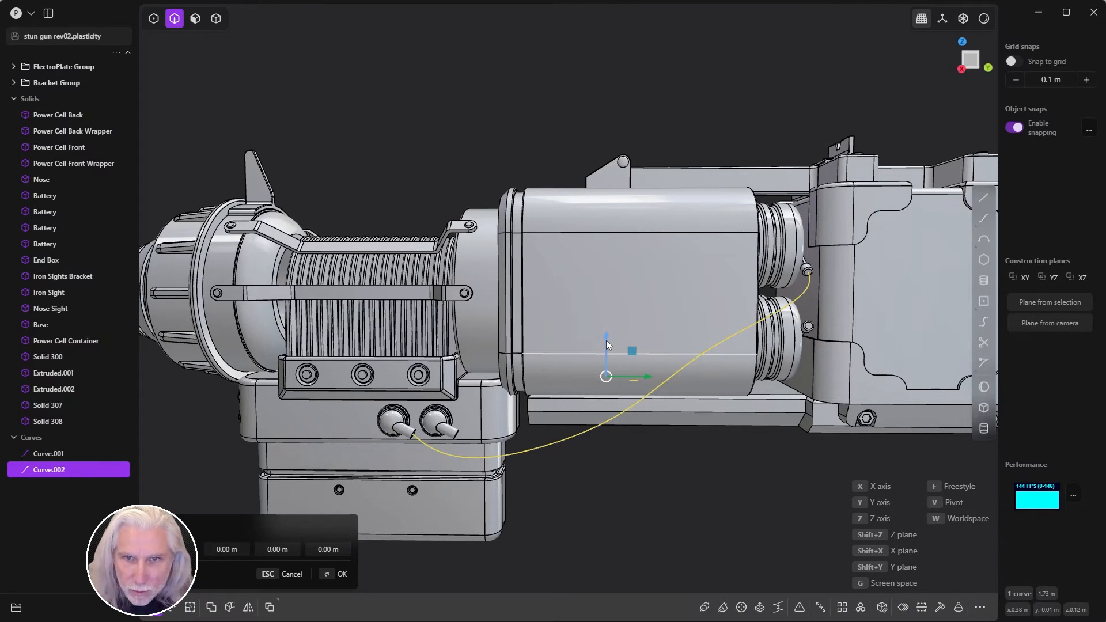
left_click_drag(607, 338, 605, 322)
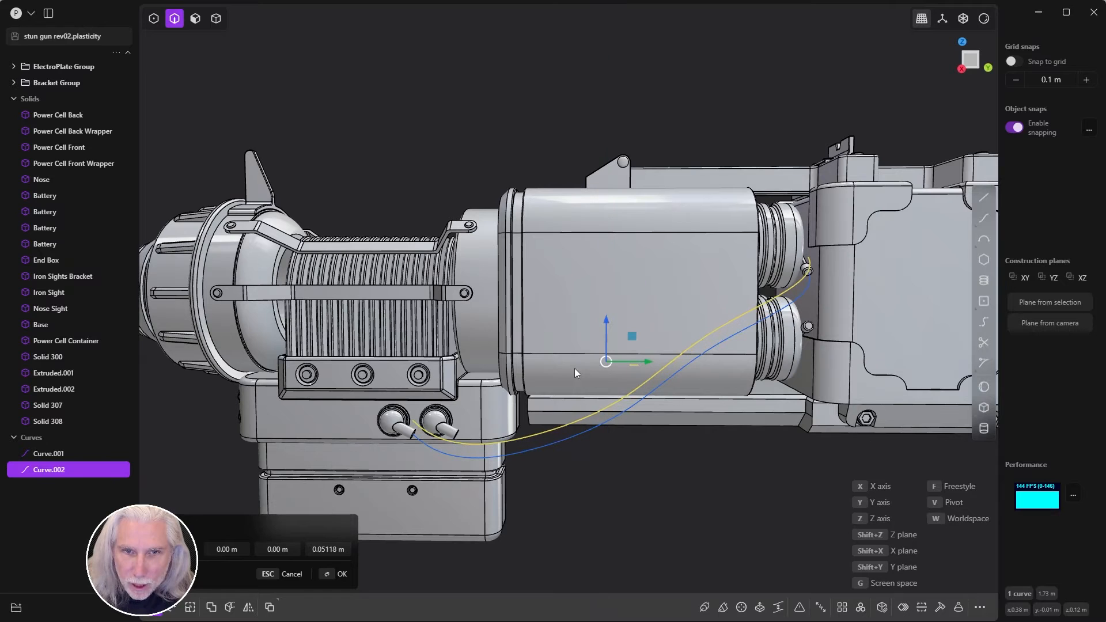
left_click_drag(627, 362, 651, 339)
scroll(510, 414, "up", 5)
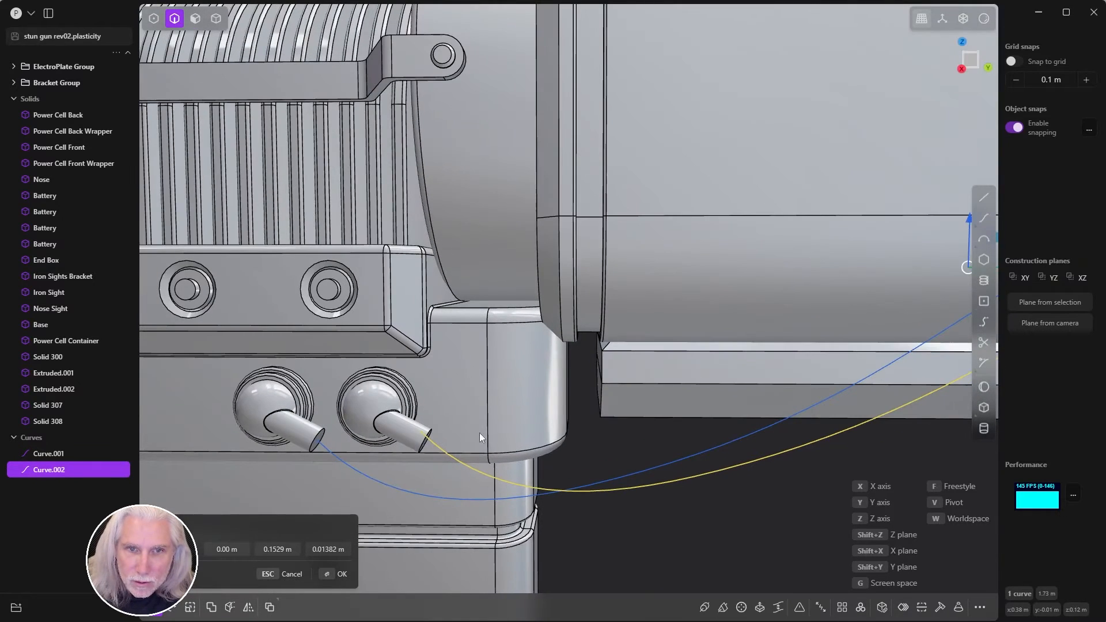
middle_click_drag(748, 345, 632, 312, "shift")
left_click_drag(854, 251, 862, 262)
middle_click_drag(862, 261, 593, 325)
scroll(614, 337, "down", 6)
scroll(589, 353, "up", 3)
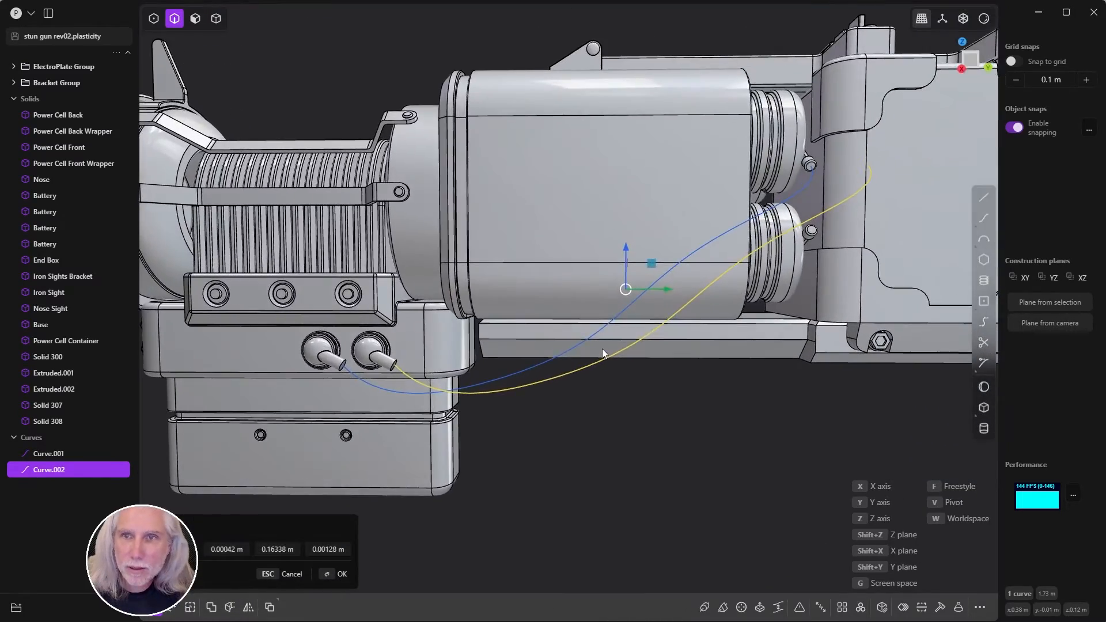
key("Return")
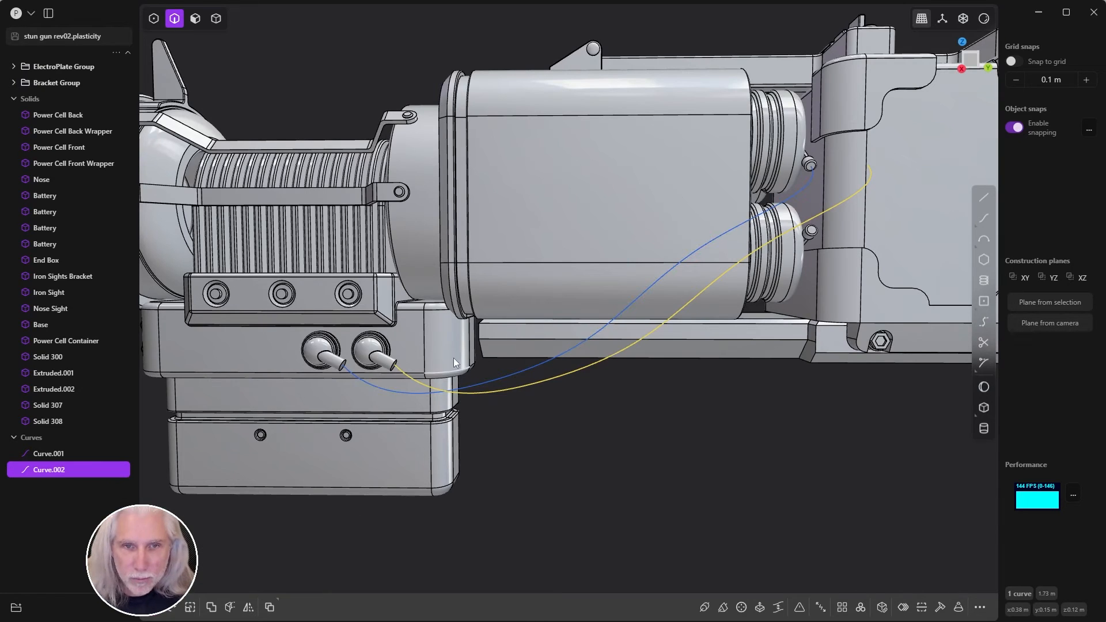
- Snap the copied curve's start point to the centre of the rear peg's end face
left_click(394, 368)
scroll(493, 334, "up", 6)
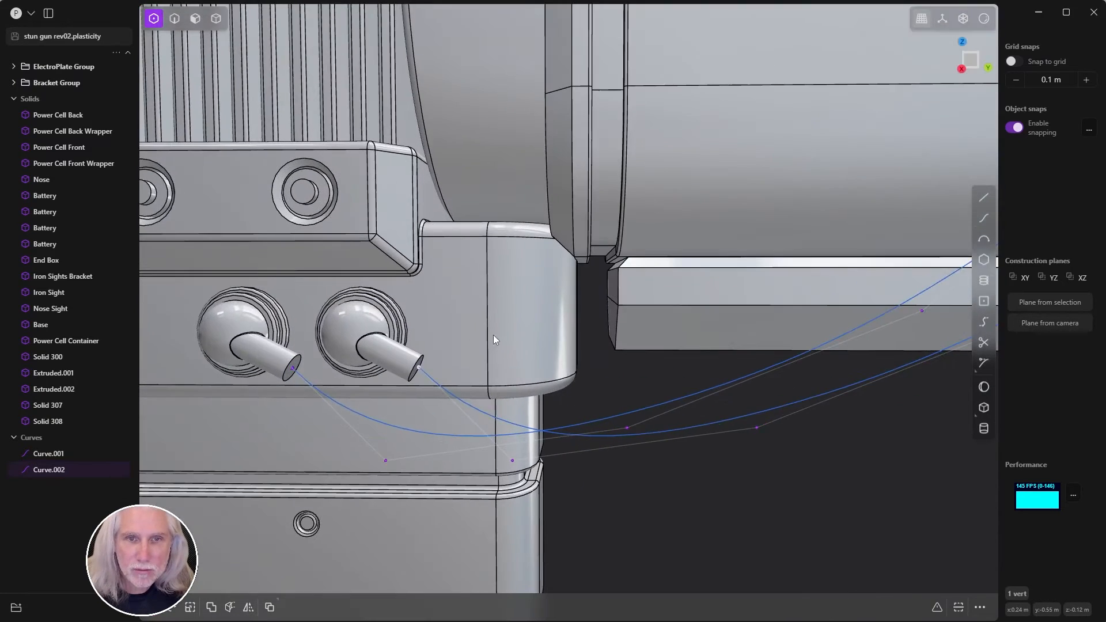
key("g")
scroll(515, 330, "up", 5)
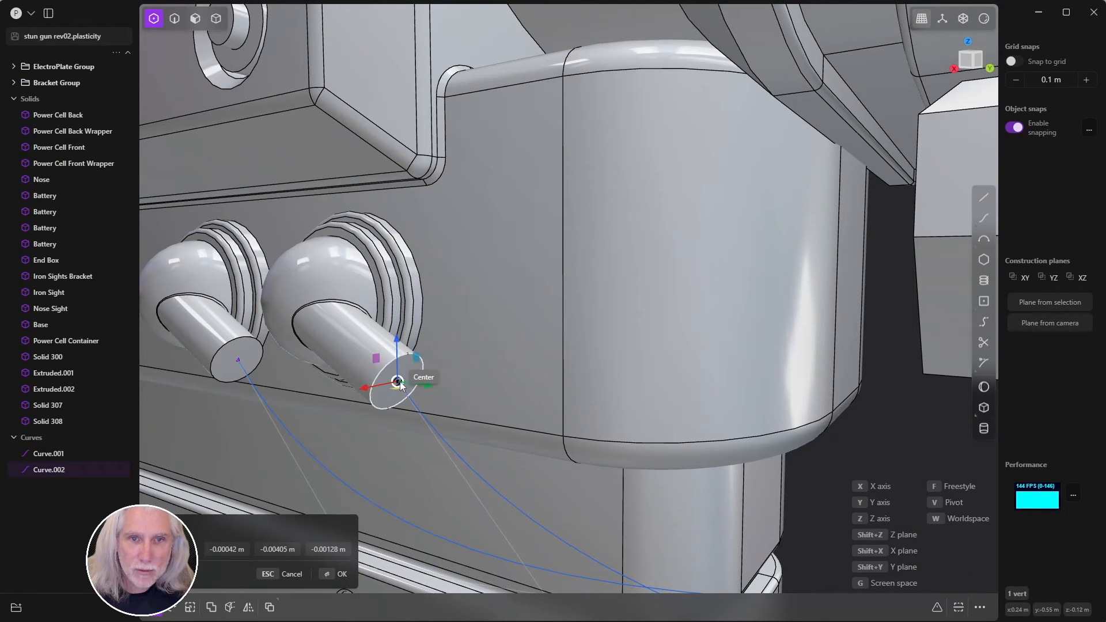
left_click(341, 576)
scroll(548, 344, "down", 10)
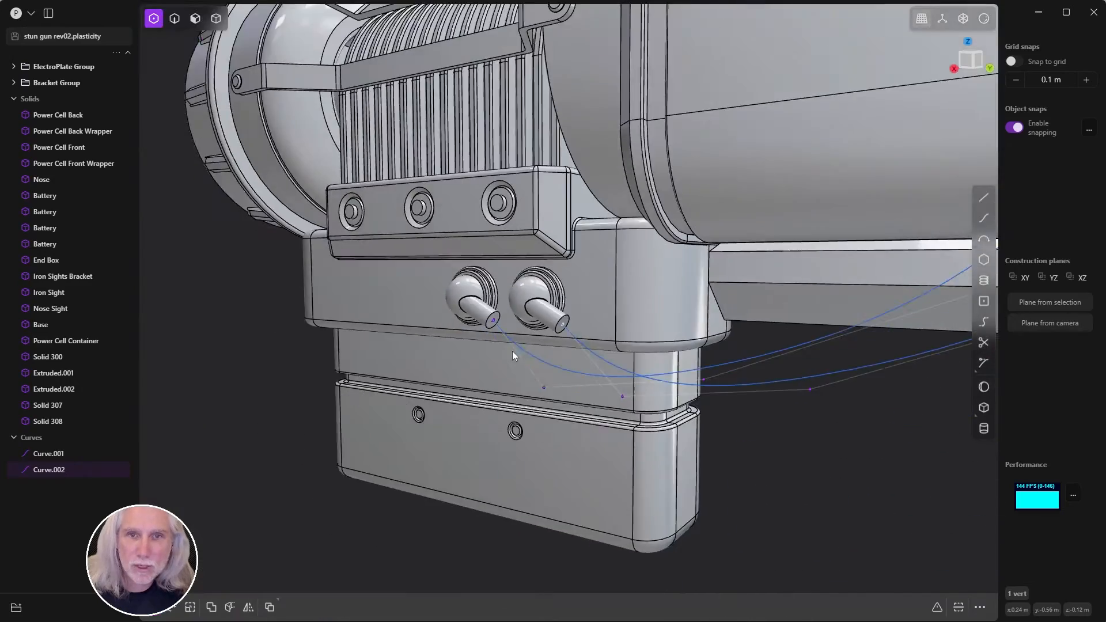
- Snap the copied curve's other end point to the centre of the lower battery's terminal connector
middle_click_drag(513, 351, 762, 248)
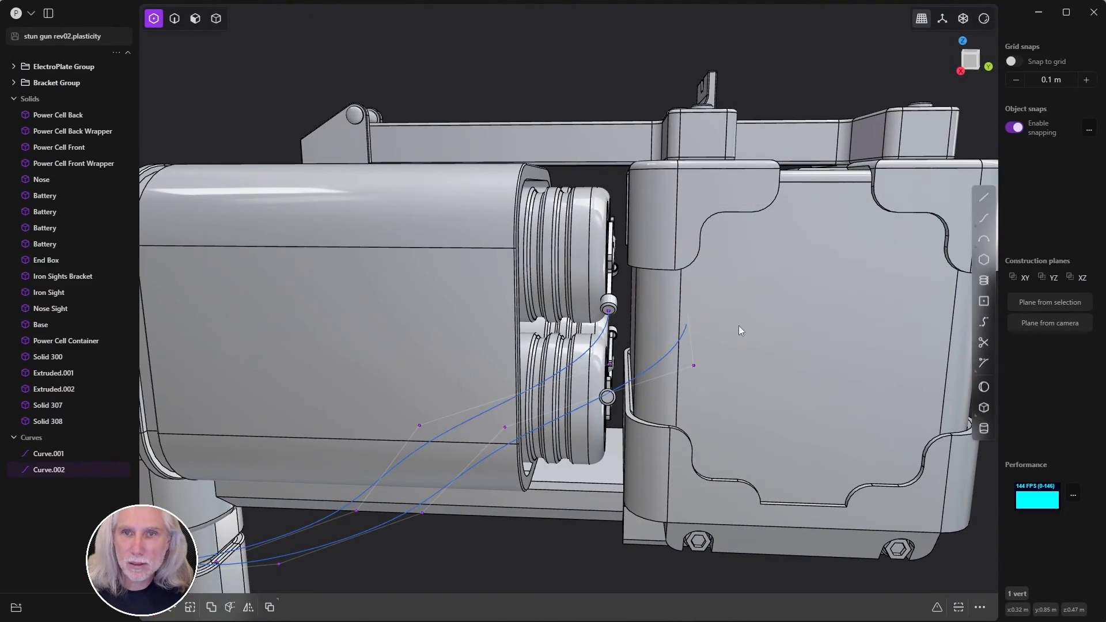
key("g")
middle_click_drag(731, 329, 681, 316)
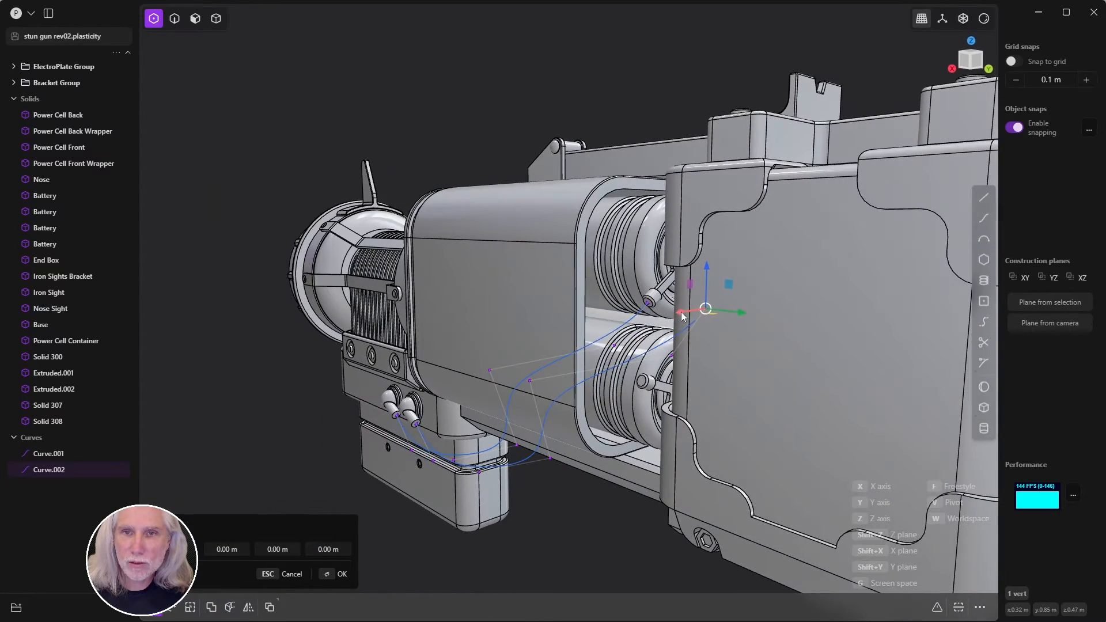
left_click_drag(682, 315, 610, 320)
scroll(657, 316, "up", 5)
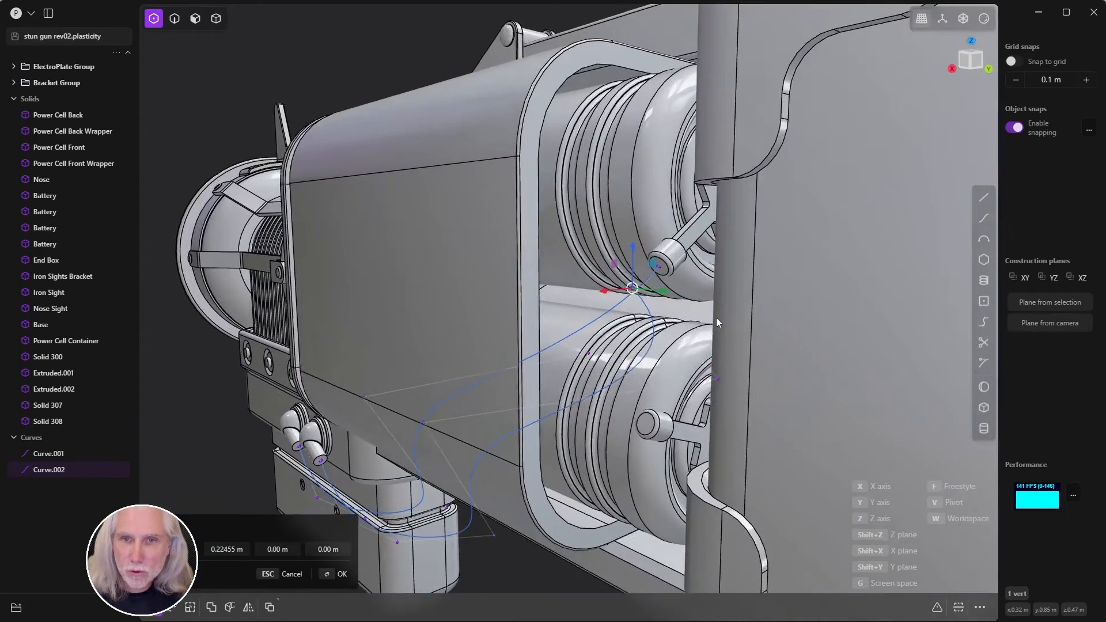
left_click_drag(552, 217, 596, 381)
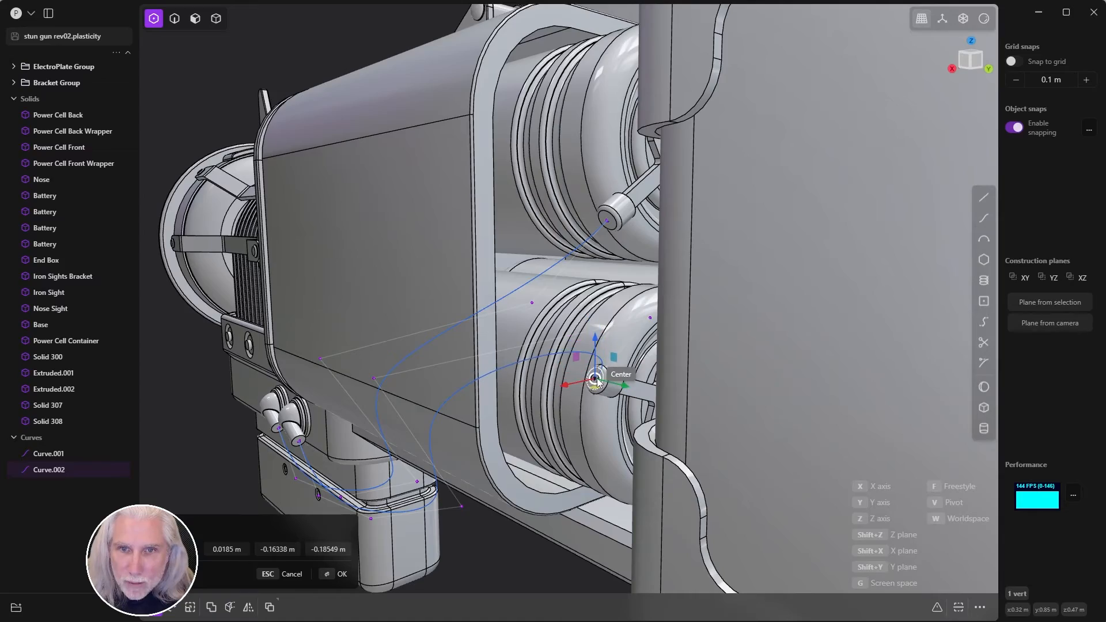
key("Return")
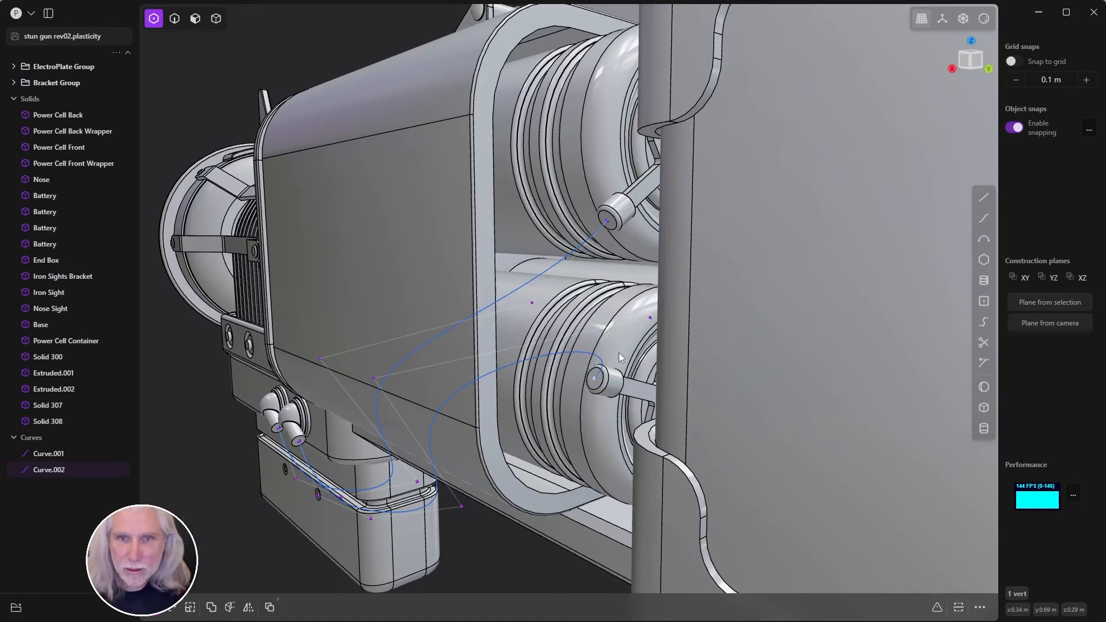
- In the right view, move the copied curve's two control points nearest its battery end down and toward the nose
middle_click_drag(619, 357, 861, 279)
scroll(826, 236, "down", 3)
key("g")
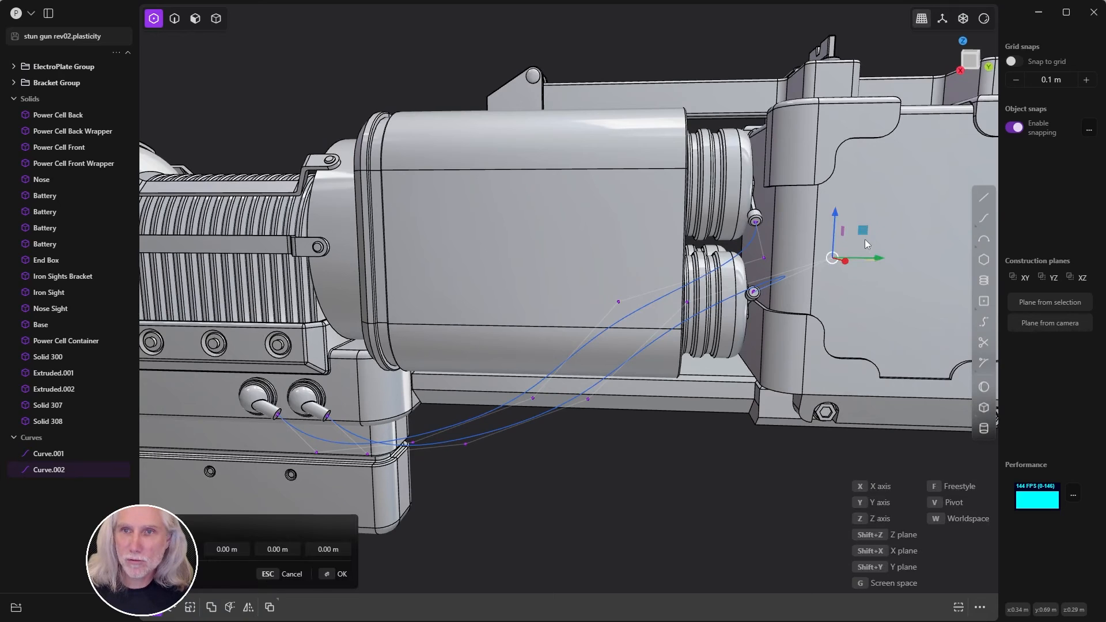
key("KP_3")
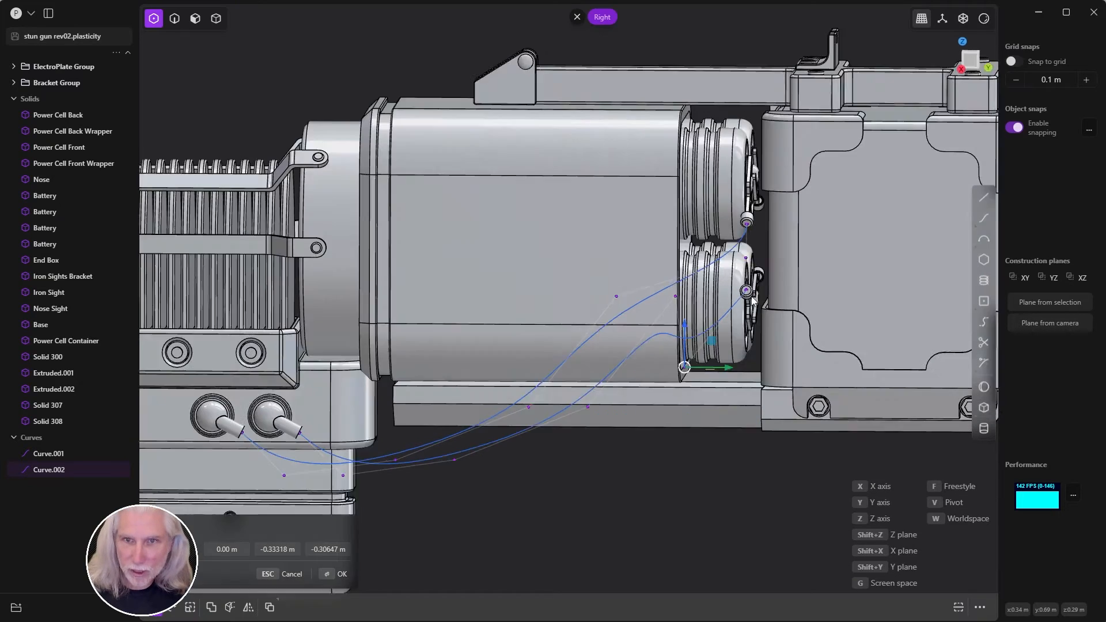
left_click(713, 340)
key("g")
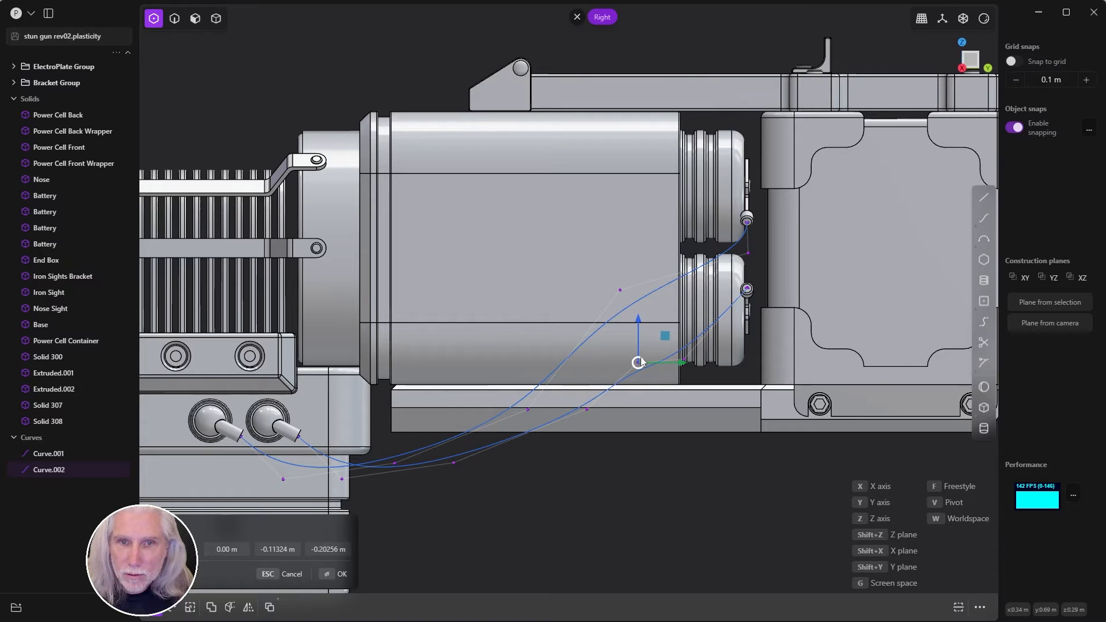
left_click(607, 344)
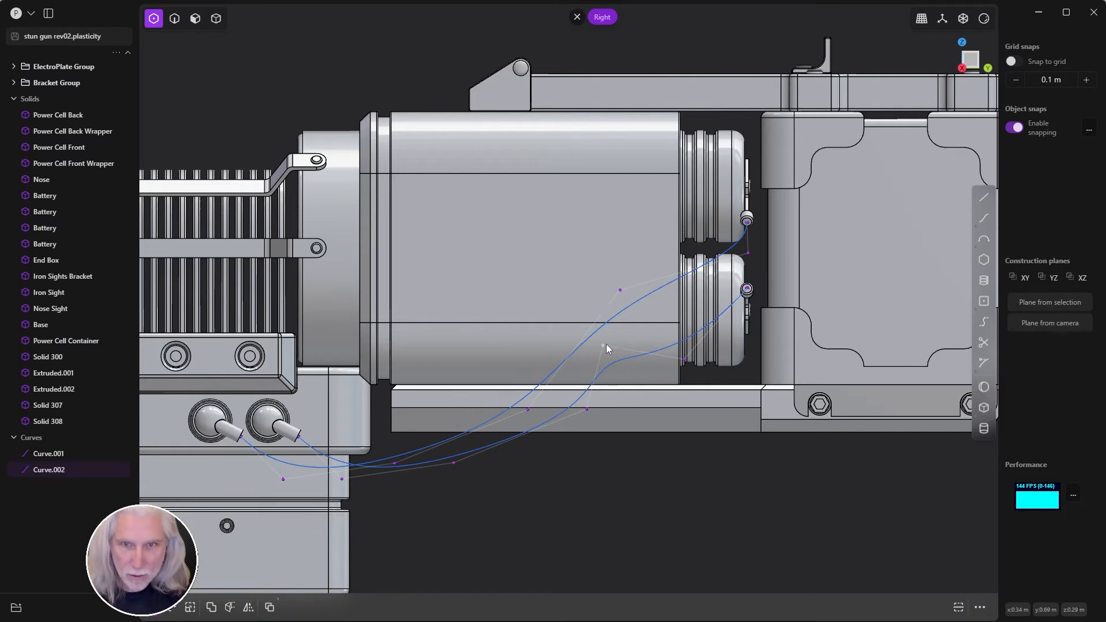
- Move the copied curve's control point below the container about 0.11 m toward the nose and 0.12 m up
left_click(586, 409)
key("g")
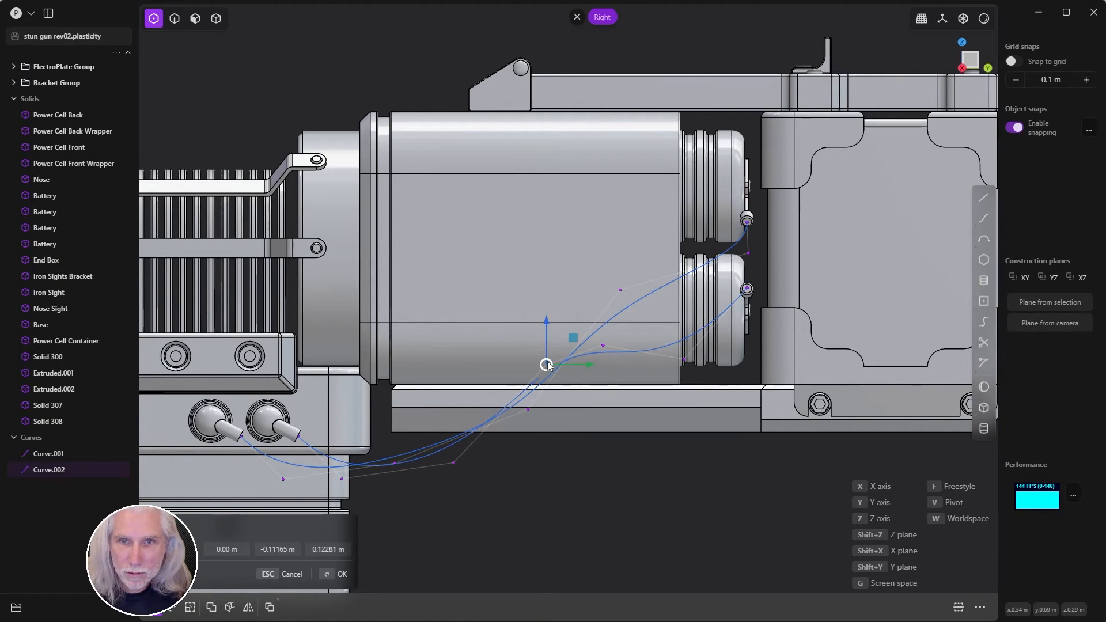
left_click(546, 367)
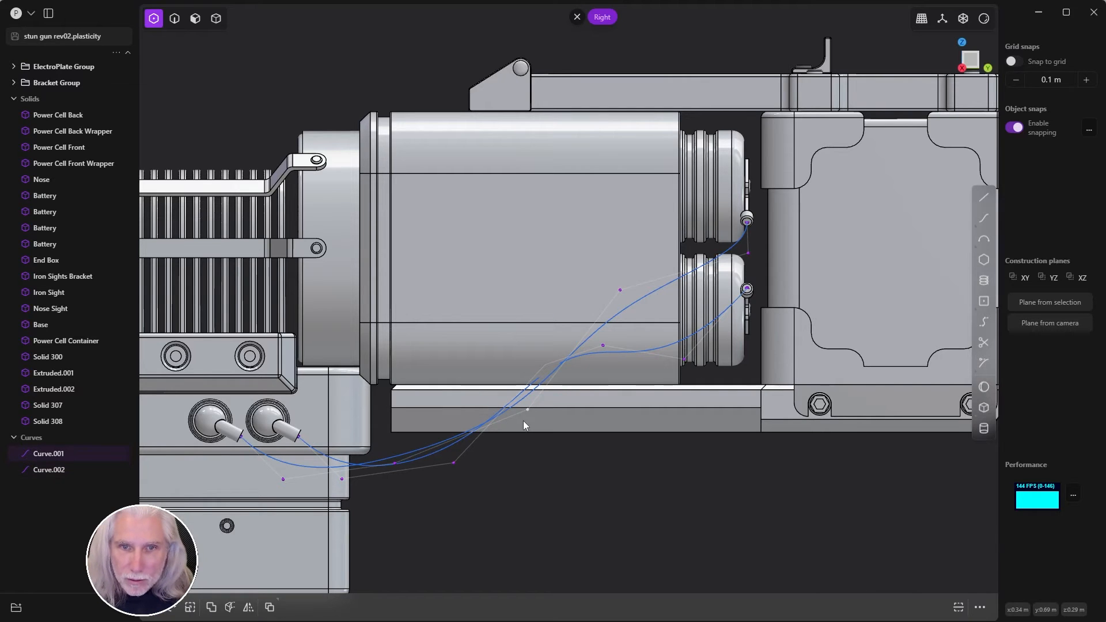
- Shift the first curve's control point near the container's underside rearward so the two cable paths cross
left_click(527, 408)
key("g")
left_click(561, 406)
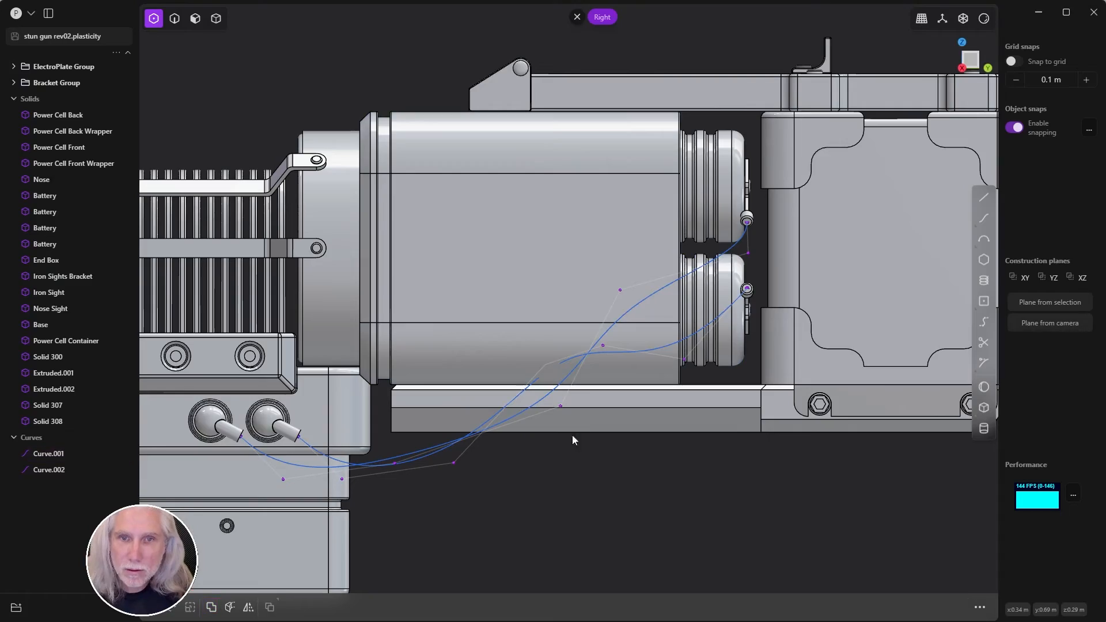
middle_click_drag(536, 388, 517, 295)
key("g")
key("Return")
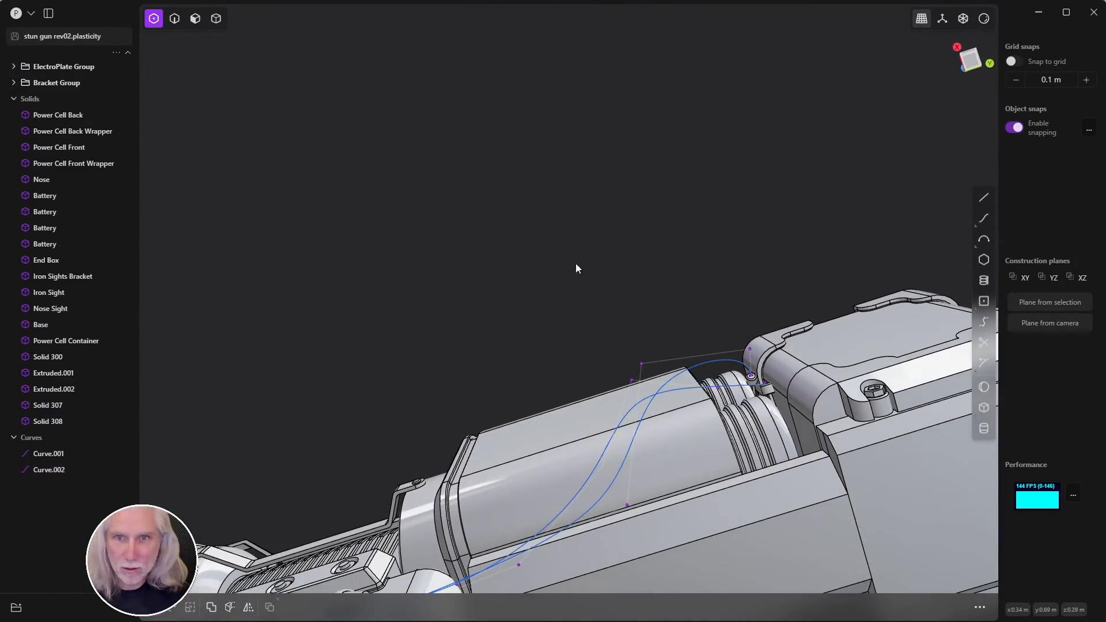
middle_click_drag(576, 264, 652, 416)
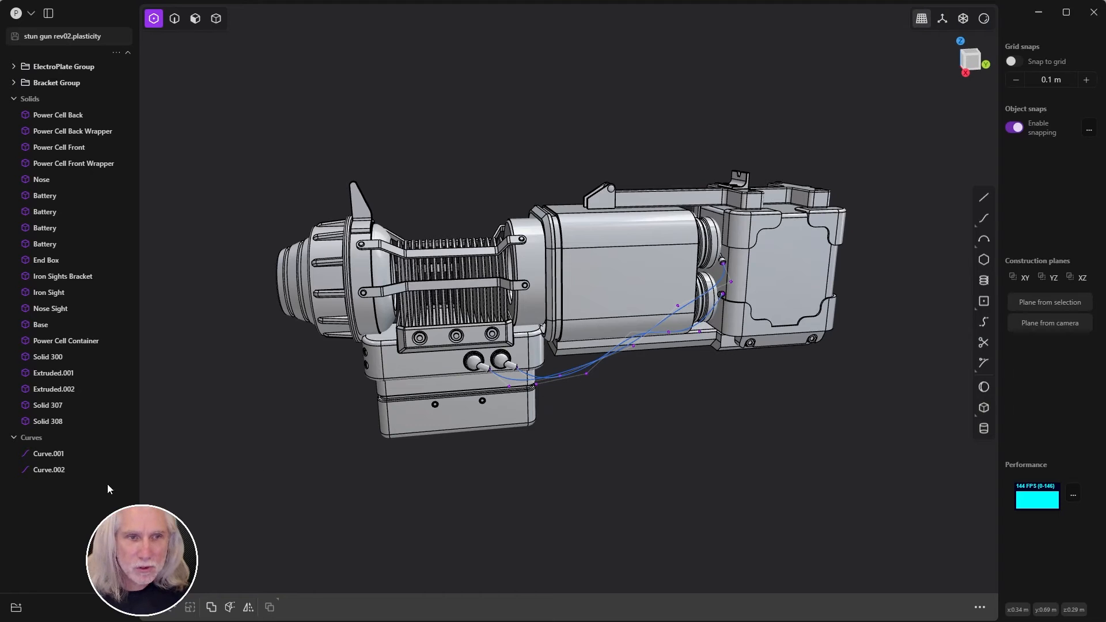
- Try a Pipe with a 0.01 m section size along both cable curves and inspect its fit at the terminals
left_click(49, 469)
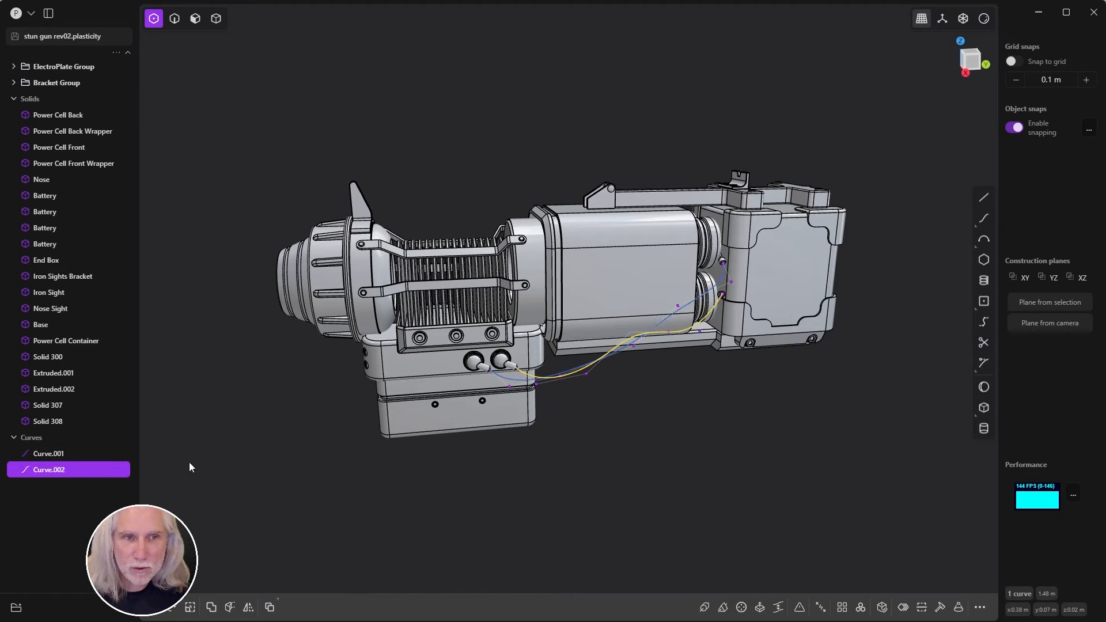
left_click(49, 453, "shift")
scroll(691, 397, "up", 5)
key("p")
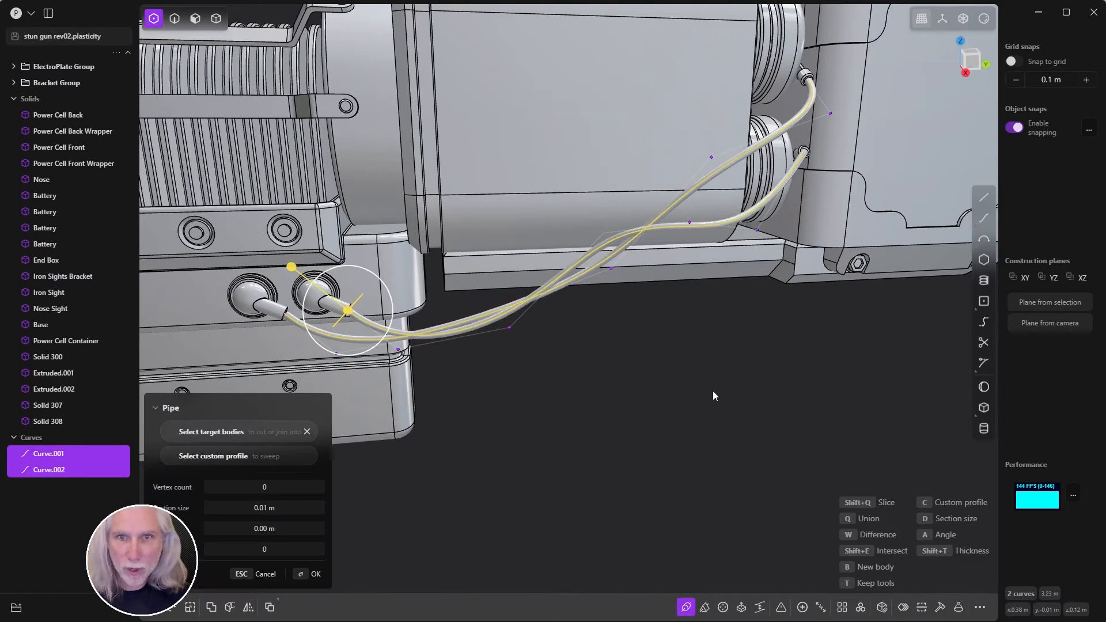
middle_click_drag(596, 396, 678, 293)
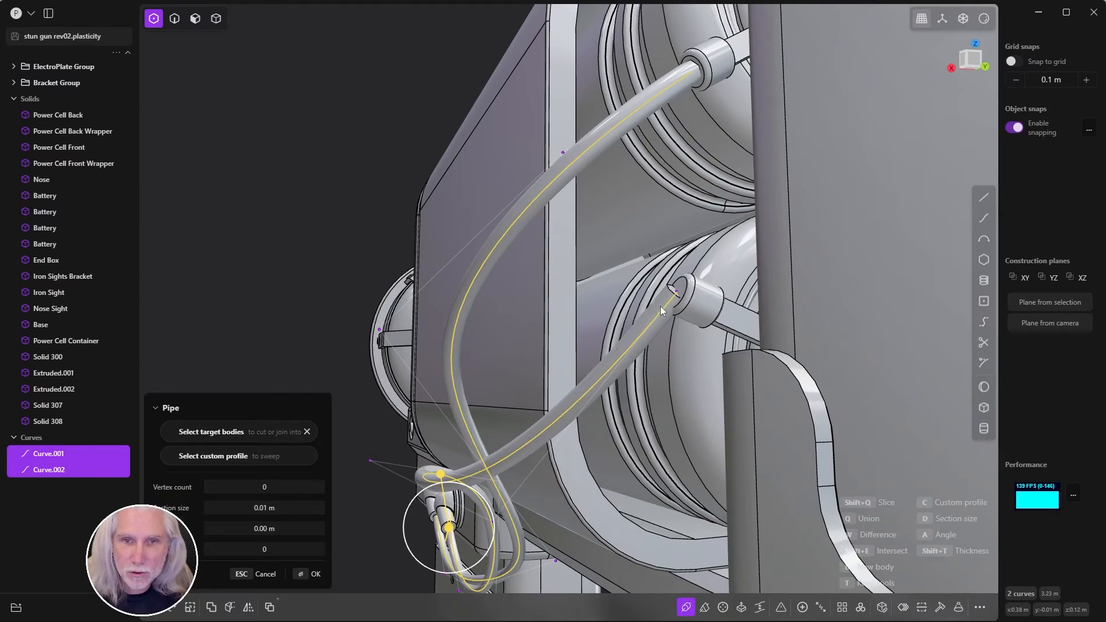
key("Escape")
key("Escape")
- Move Curve.002's control point nearest the lower battery terminal about 0.02 m inward, 0.18 m rearward and 0.23 m up
middle_click_drag(624, 372, 618, 442)
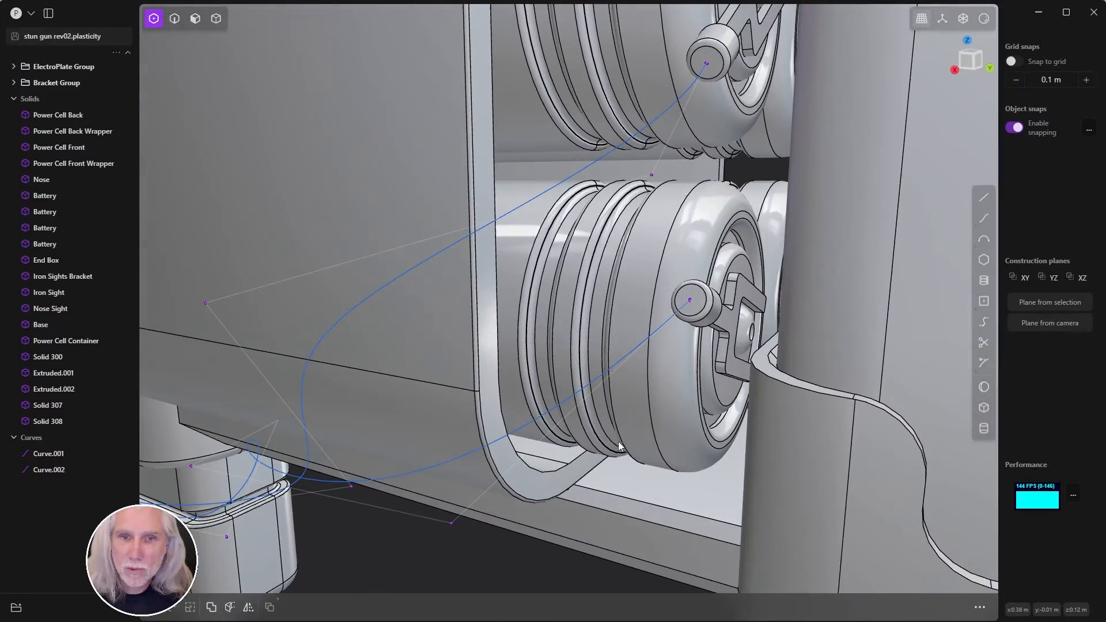
left_click(451, 524)
middle_click_drag(550, 396, 593, 471)
key("g")
left_click_drag(592, 468, 691, 478)
key("x")
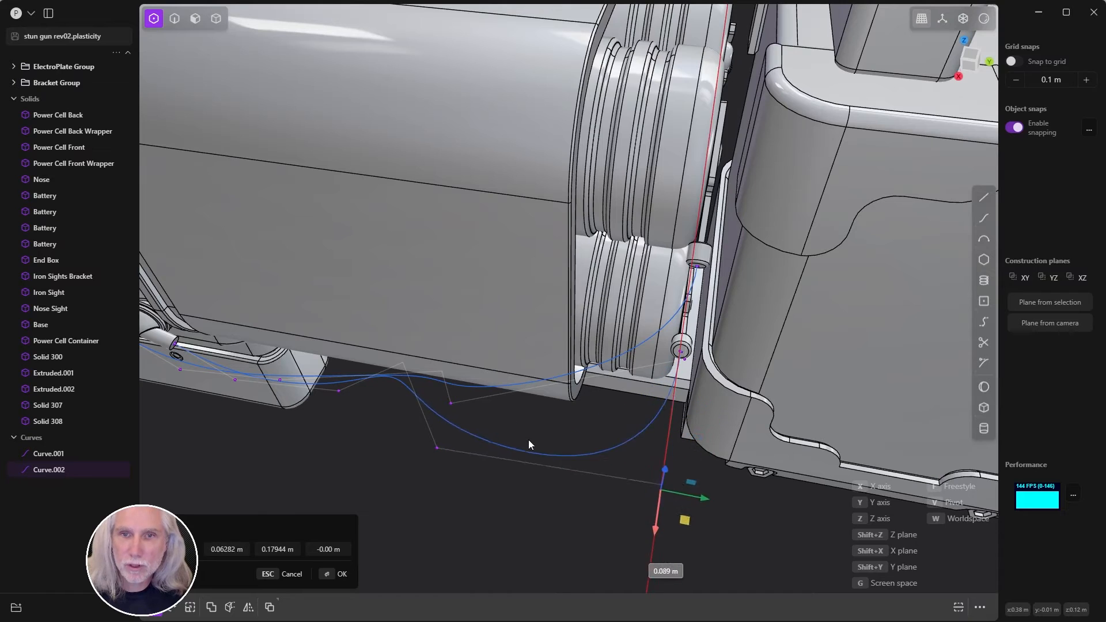
middle_click_drag(535, 438, 513, 384)
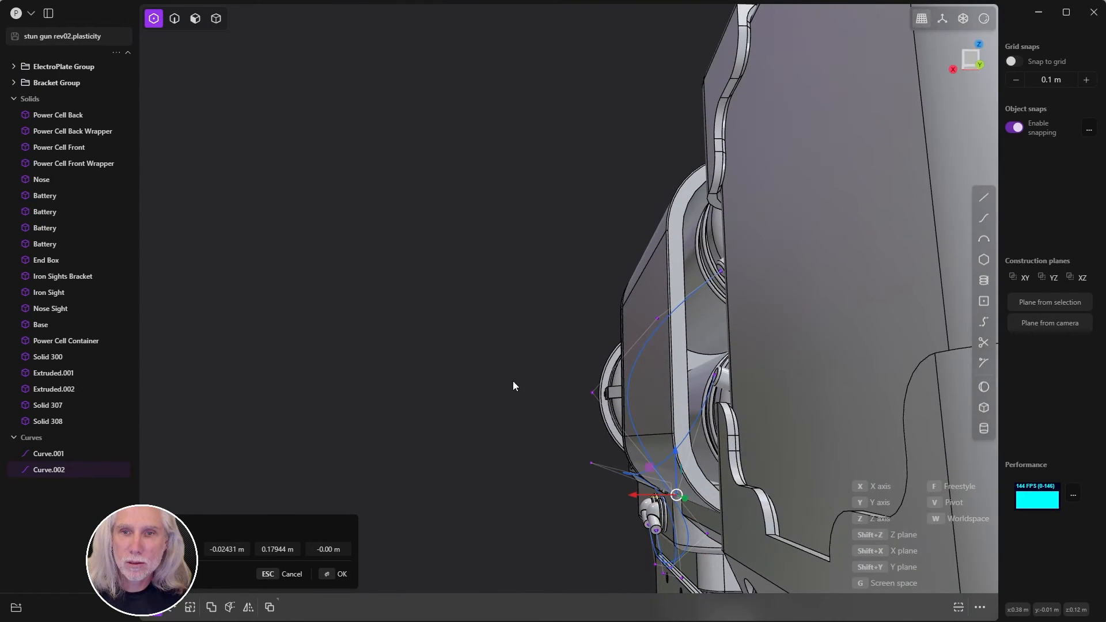
key("z")
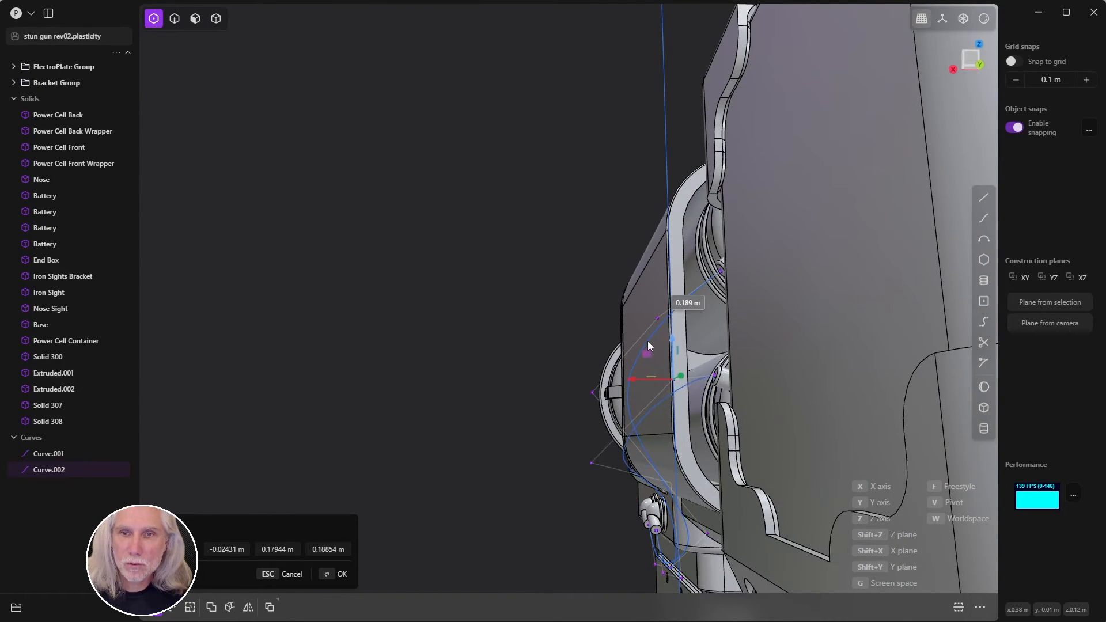
middle_click_drag(644, 340, 651, 301)
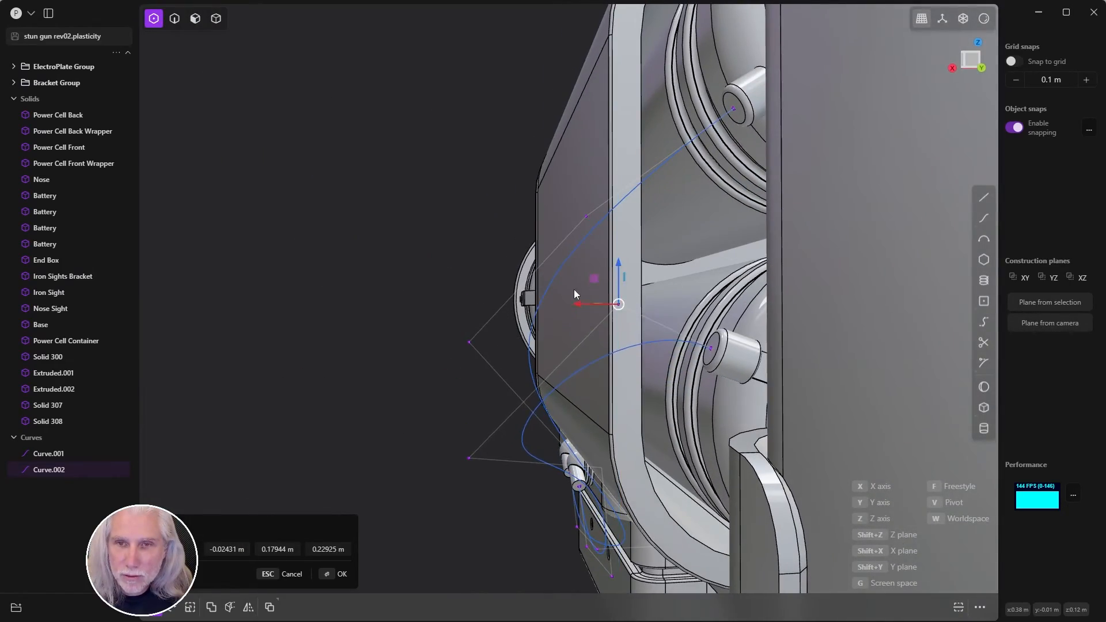
middle_click_drag(574, 289, 717, 268)
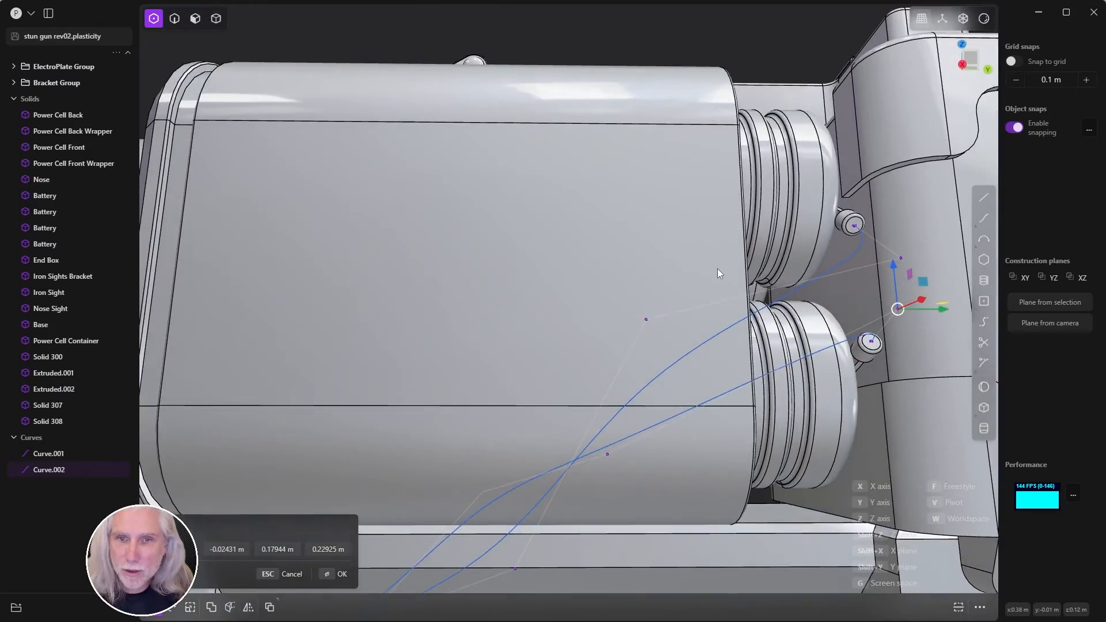
scroll(717, 268, "down", 3)
middle_click_drag(641, 312, 547, 403)
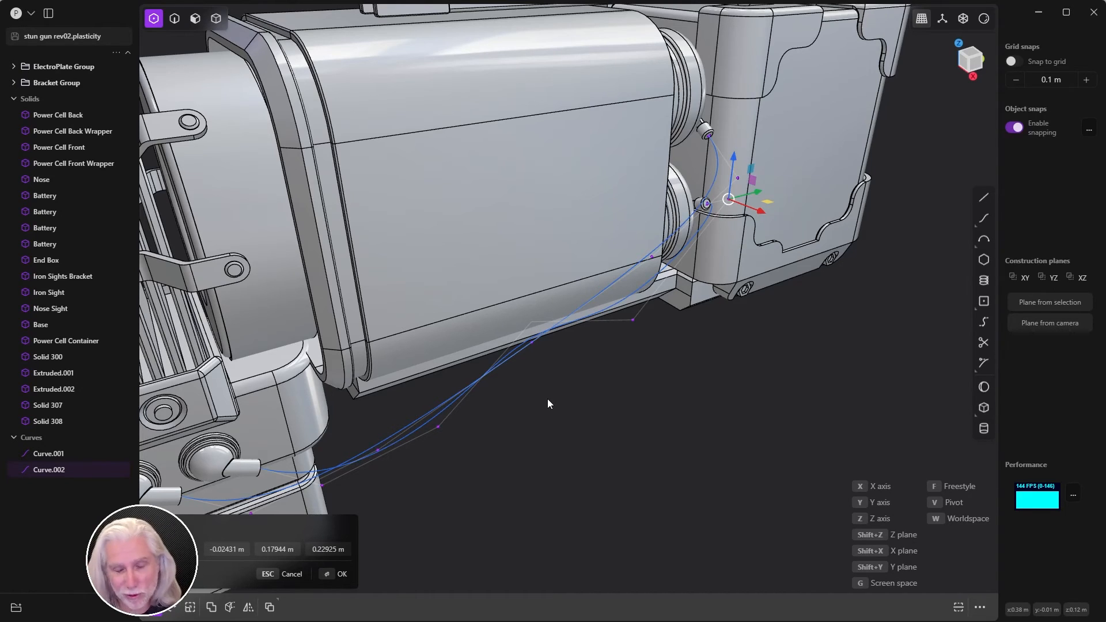
key("Escape")
- Try a Pipe with a section size of about 0.013 m along both cable curves and inspect it at the pegs
middle_click_drag(733, 296, 533, 395)
scroll(435, 321, "down", 3)
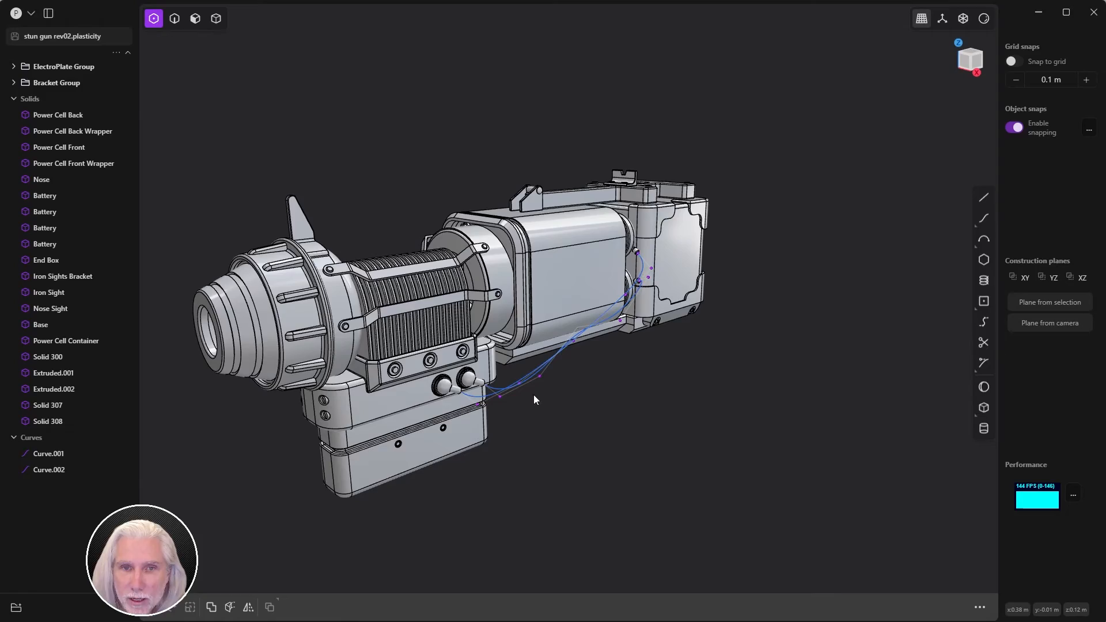
left_click(46, 461, "shift")
key("p")
scroll(569, 420, "up", 3)
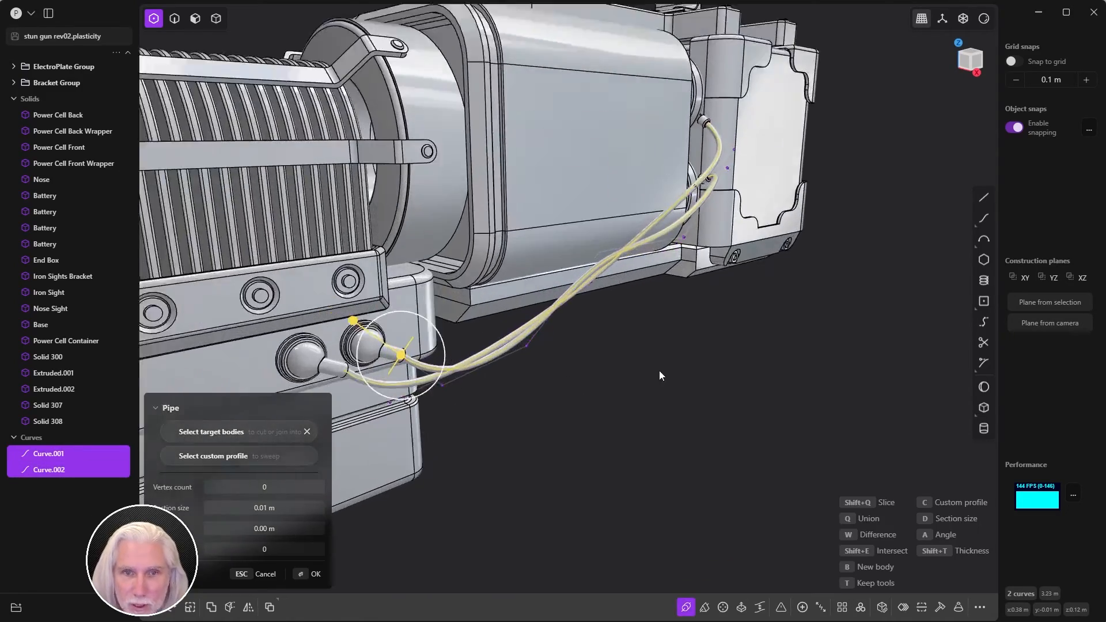
middle_click_drag(658, 371, 679, 324, "shift")
scroll(741, 311, "up", 5)
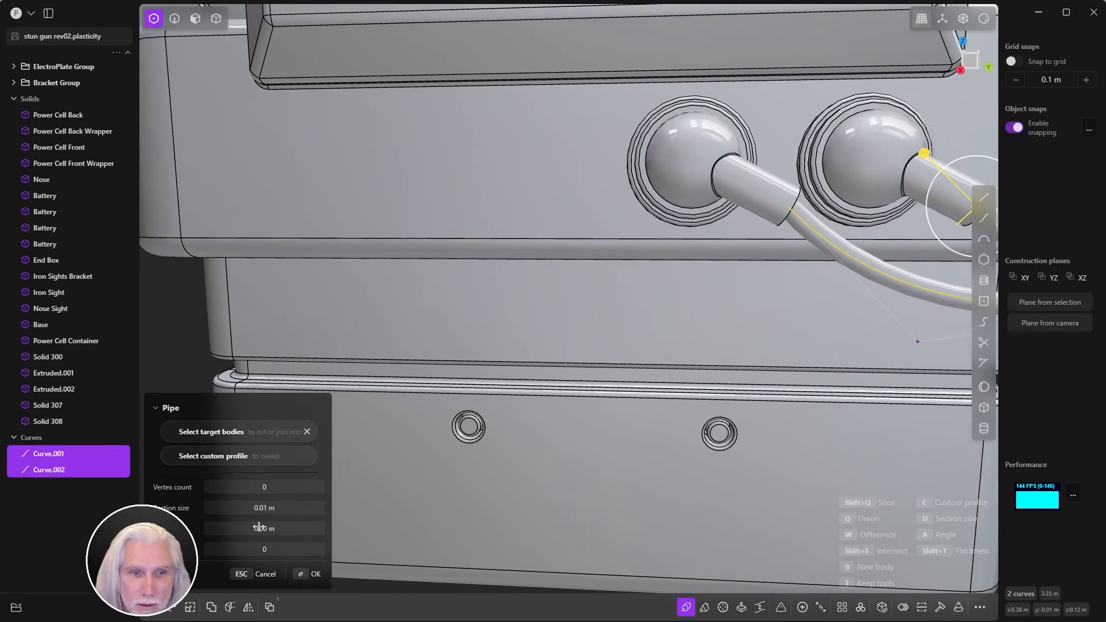
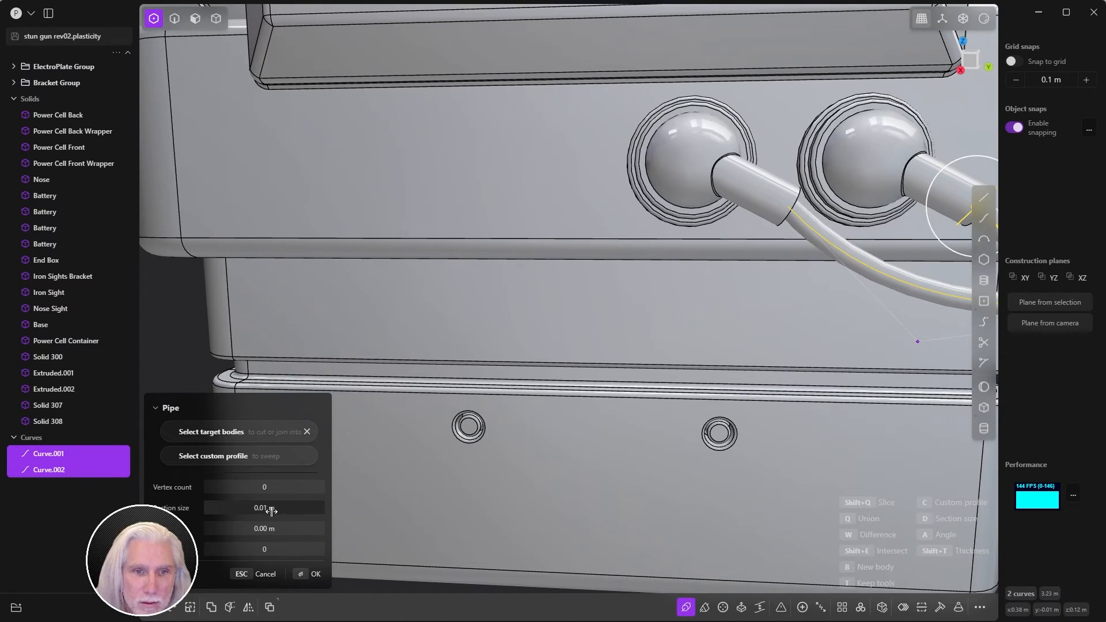
mouse_move(264, 526)
left_mouse_down()
mouse_move(277, 527)
mouse_move(262, 529)
left_mouse_up()
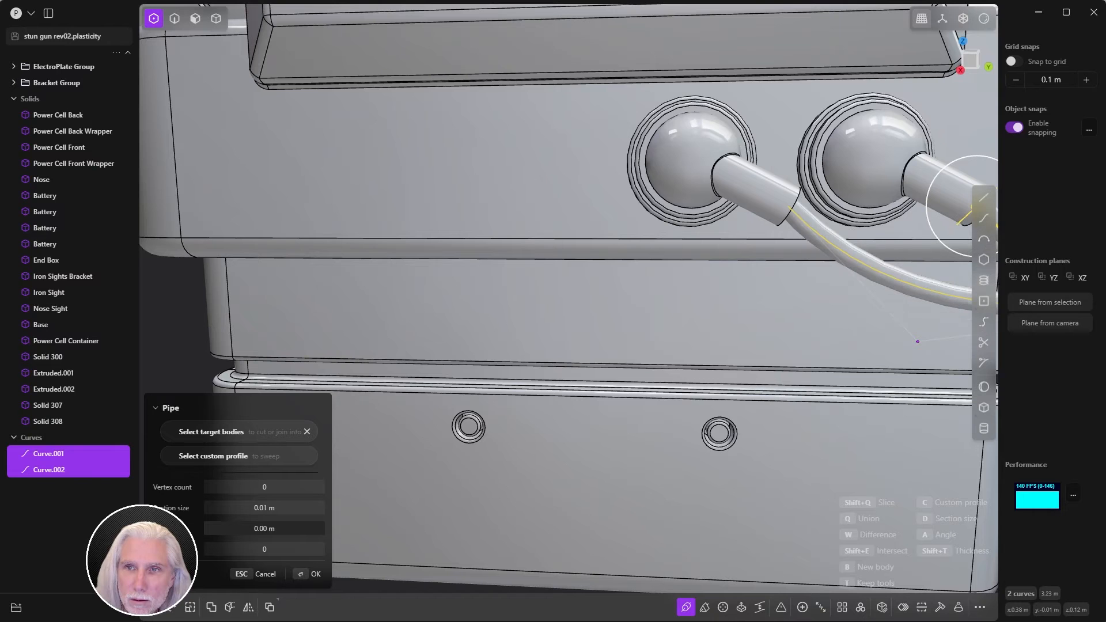
middle_click_drag(403, 437, 835, 334)
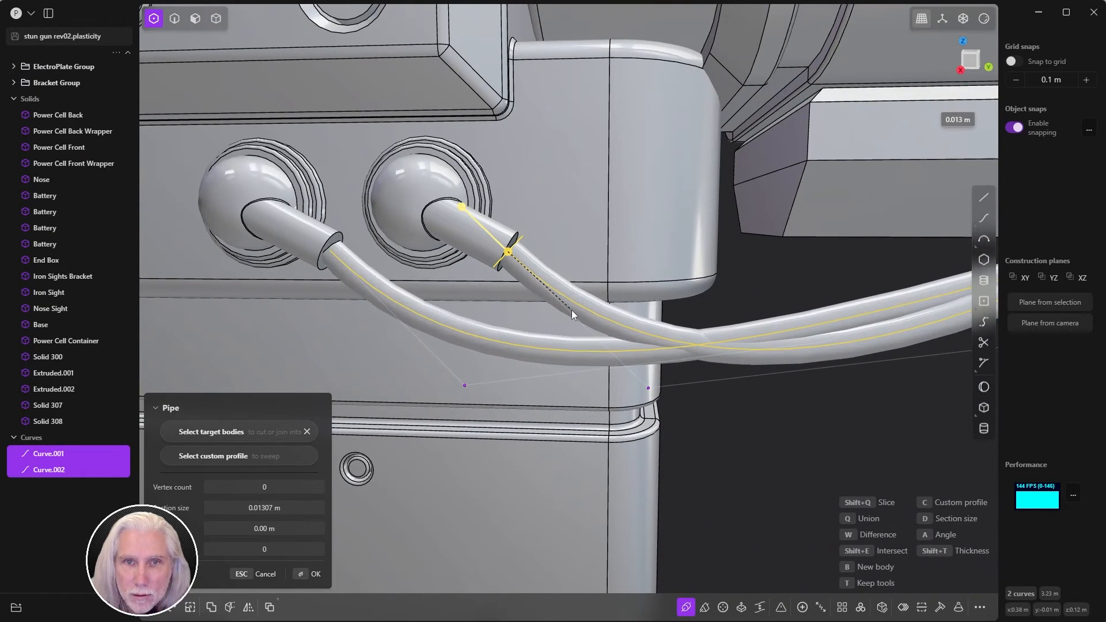
key("Escape")
- Try a Pipe along both curves with section sizes between about 0.0127 and 0.014 m, inspecting the fit at both ends
key("p")
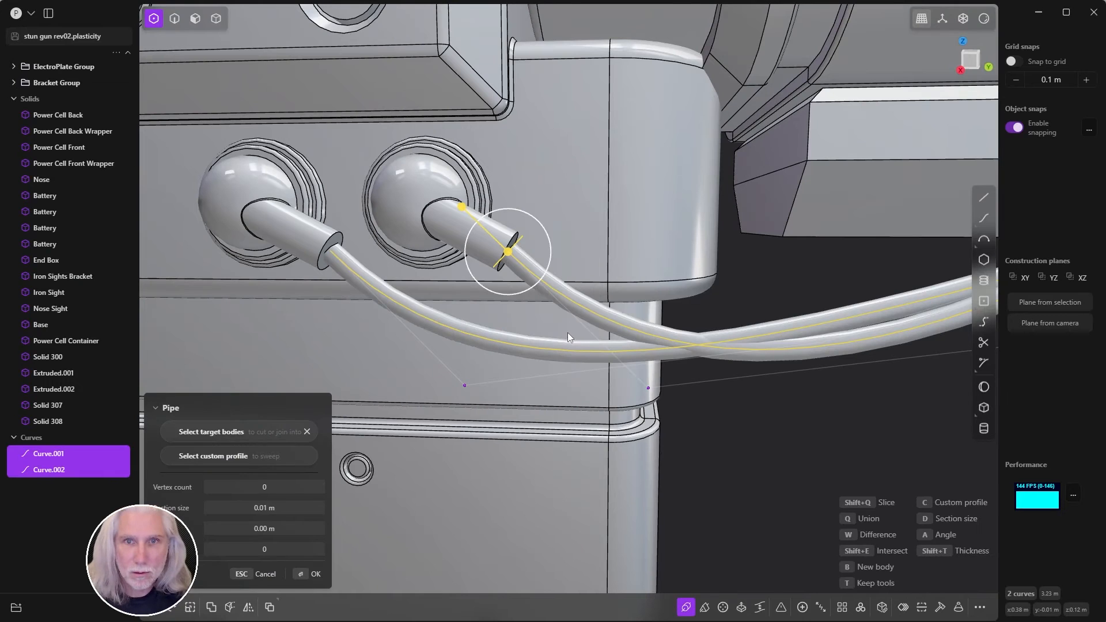
left_click_drag(461, 208, 443, 188)
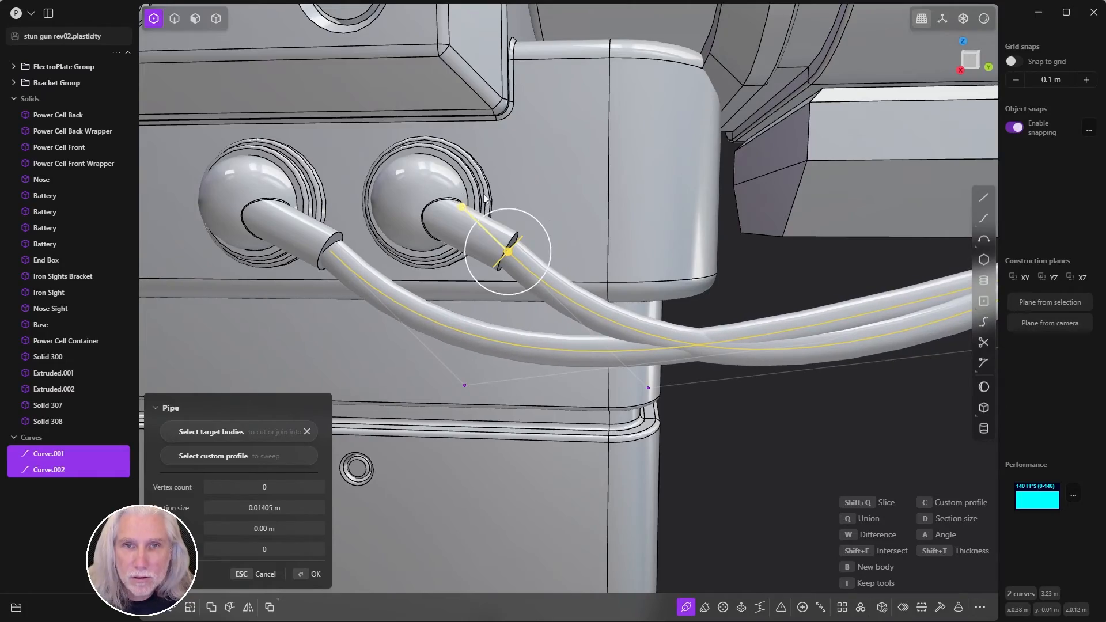
scroll(565, 198, "down", 2)
middle_click_drag(548, 236, 590, 379)
middle_click_drag(546, 365, 696, 172)
scroll(660, 173, "up", 5)
scroll(718, 178, "down", 2)
scroll(696, 170, "up", 10)
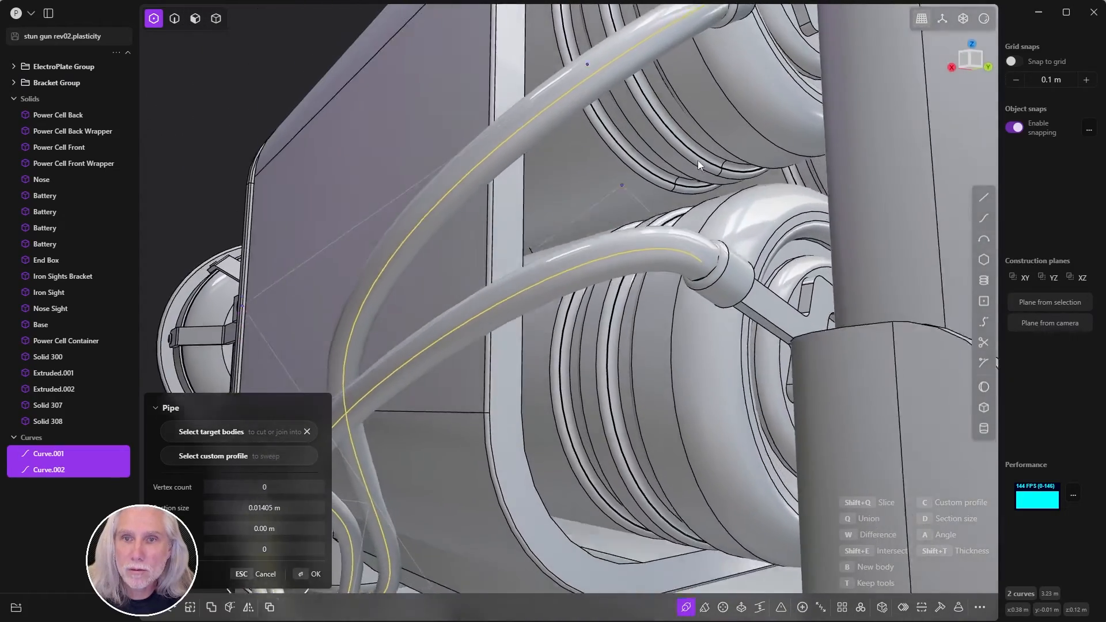
scroll(788, 171, "down", 10)
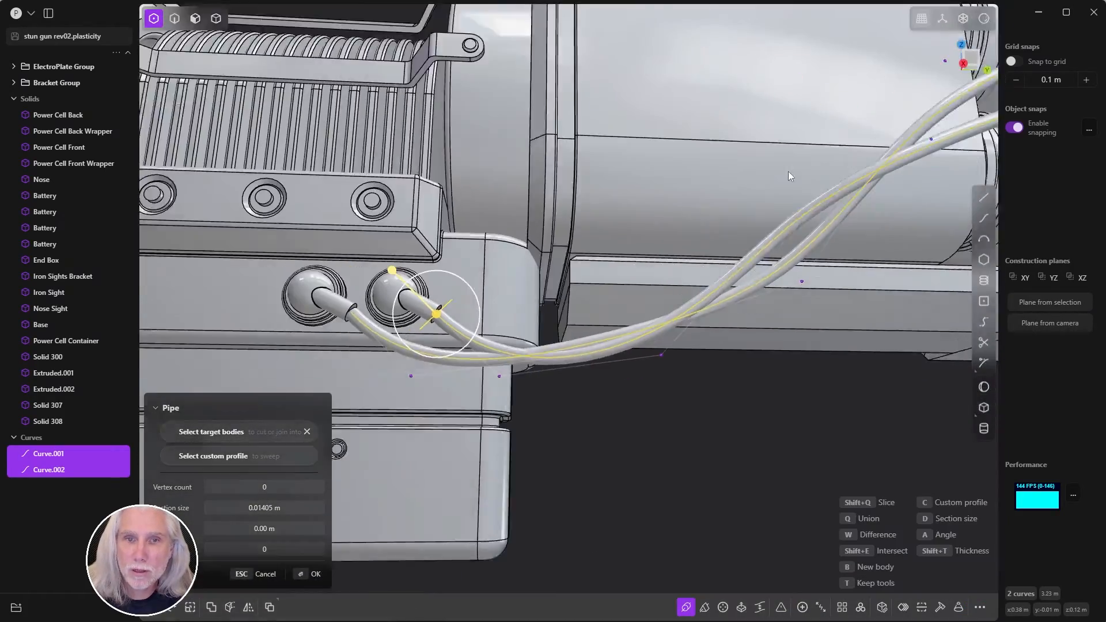
scroll(488, 245, "up", 5)
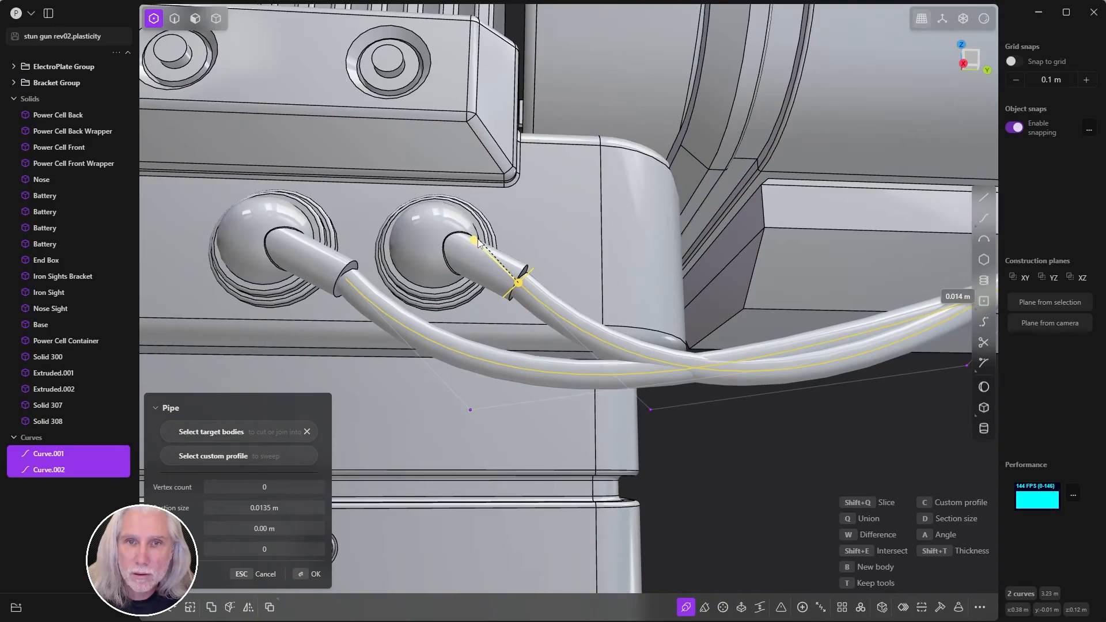
middle_click_drag(519, 248, 584, 287)
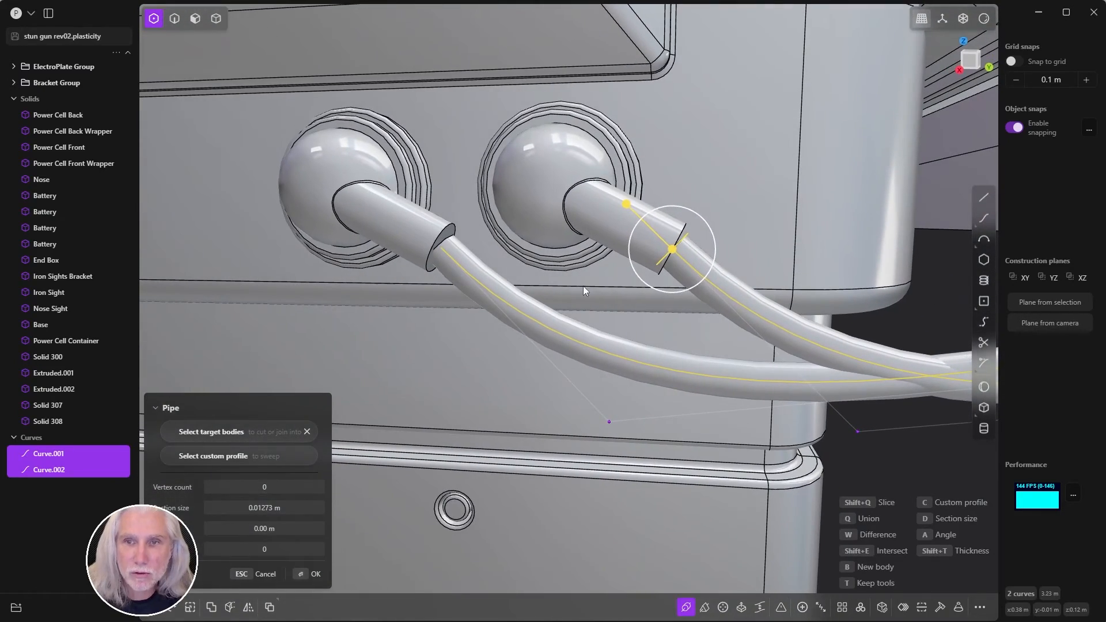
key("Escape")
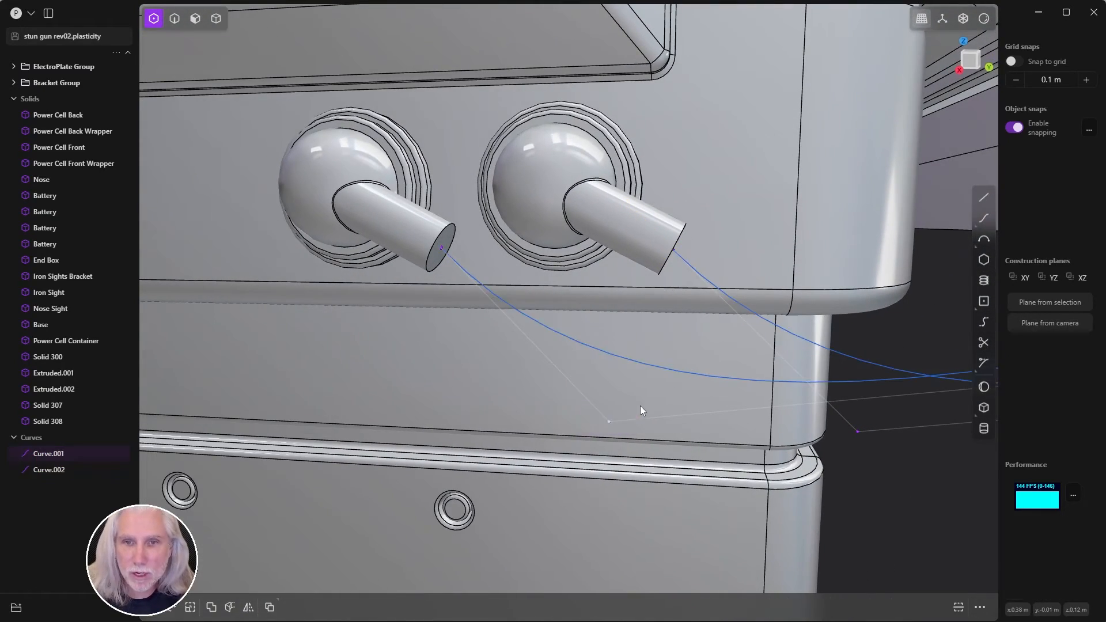
- Raise both curves' control points nearest the base pegs, moving Curve.001's about 0.06 m up and 0.01 m rearward
left_click_drag(606, 375, 617, 289)
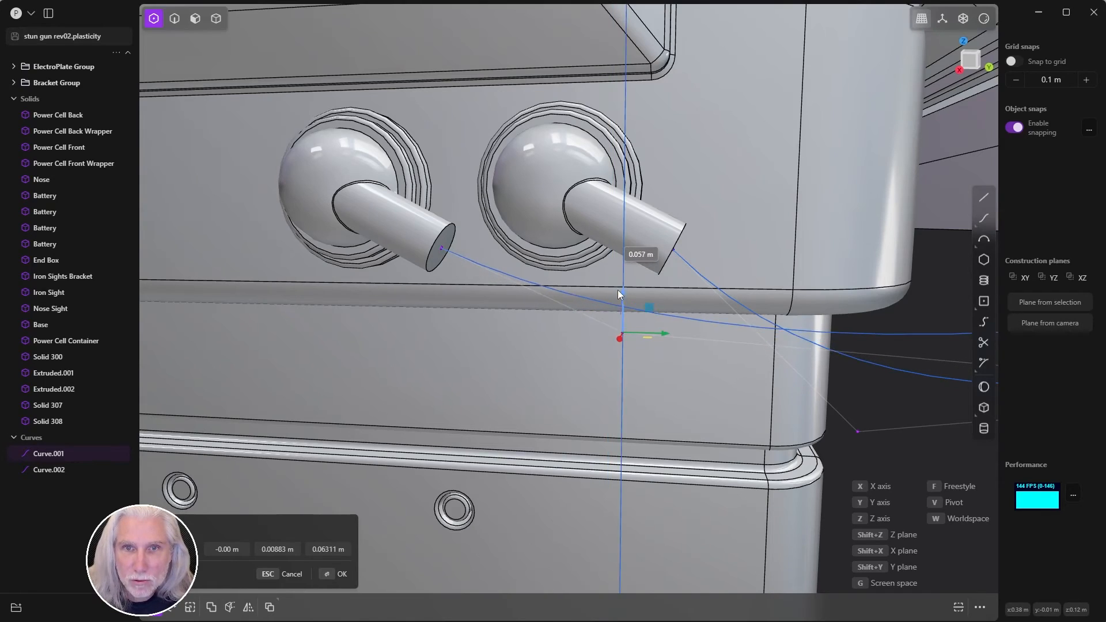
middle_click_drag(618, 289, 513, 367)
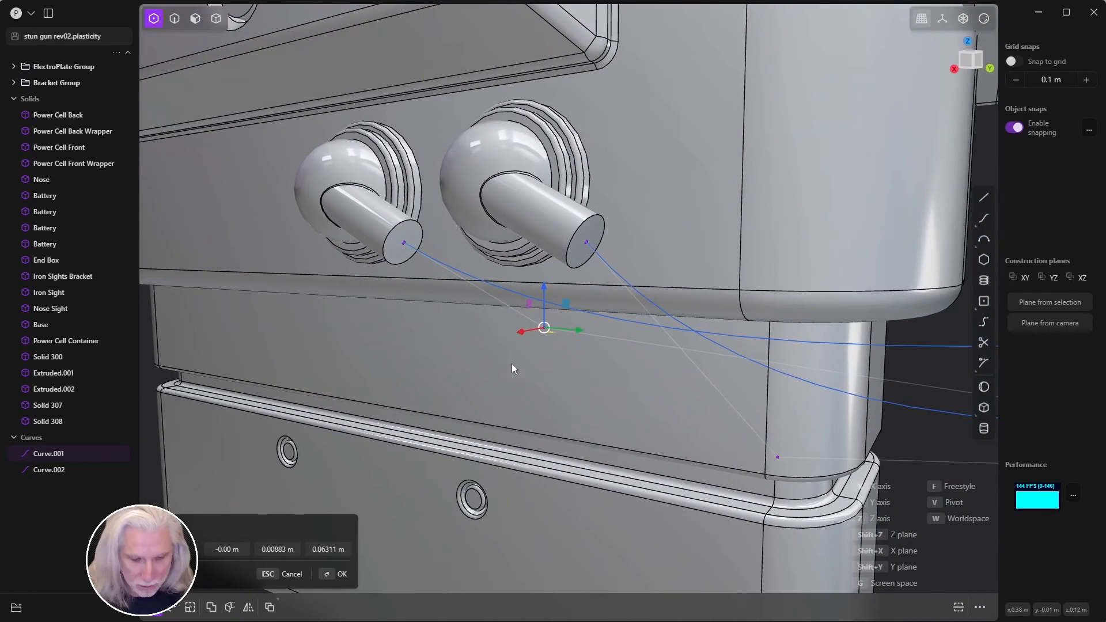
left_click_drag(780, 412, 789, 312)
key("Return")
scroll(809, 311, "down", 5)
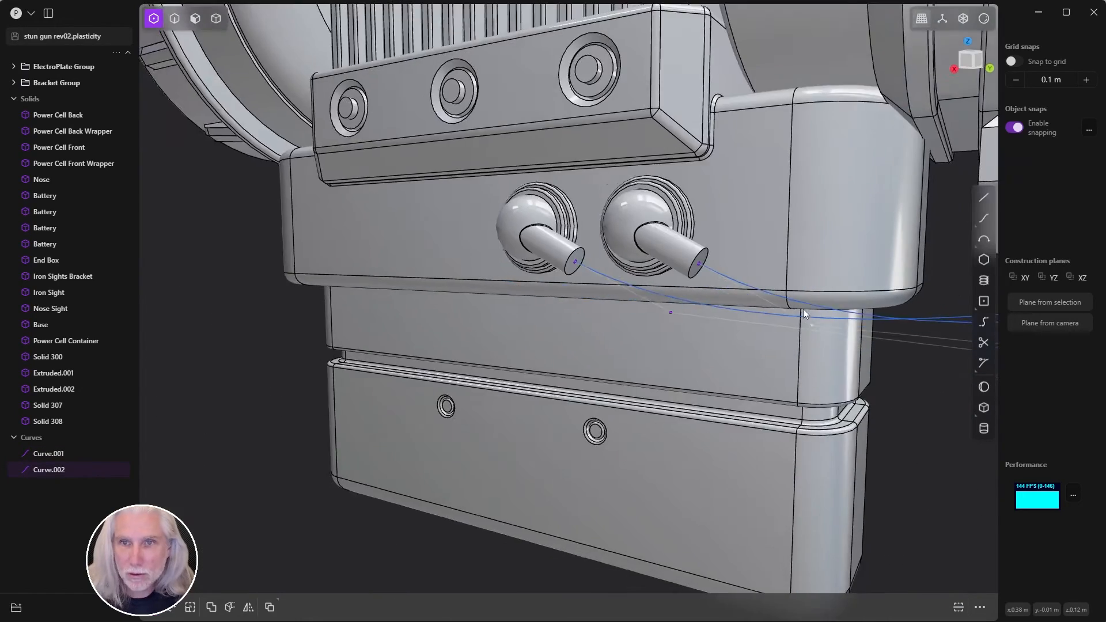
- Pull the cable control points nearest the pegs outward along X, moving Curve.001's by about 0.04 m
middle_click_drag(803, 309, 535, 377)
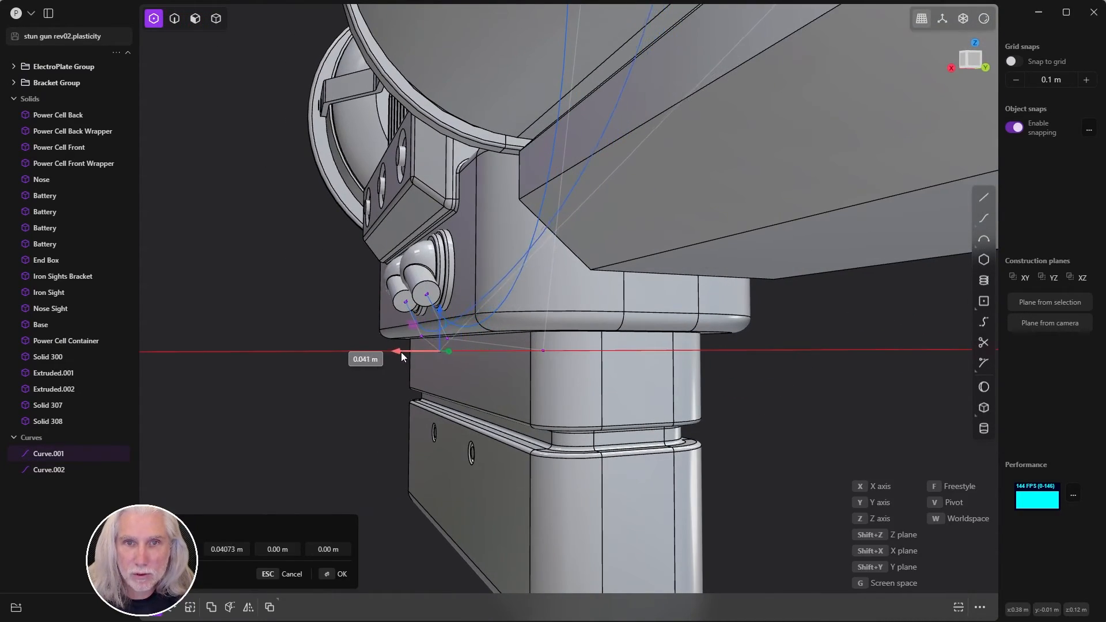
middle_click_drag(401, 352, 747, 298)
left_click_drag(775, 303, 787, 309)
middle_click_drag(789, 349, 570, 352)
mouse_move(603, 358)
left_mouse_down()
mouse_move(598, 350)
mouse_move(606, 366)
left_mouse_up()
middle_click_drag(634, 488, 689, 410)
key("Return")
- Move Curve.002's control point behind the base about 0.17 m rearward and 0.04 m inward
key("g")
middle_click_drag(640, 441, 628, 421)
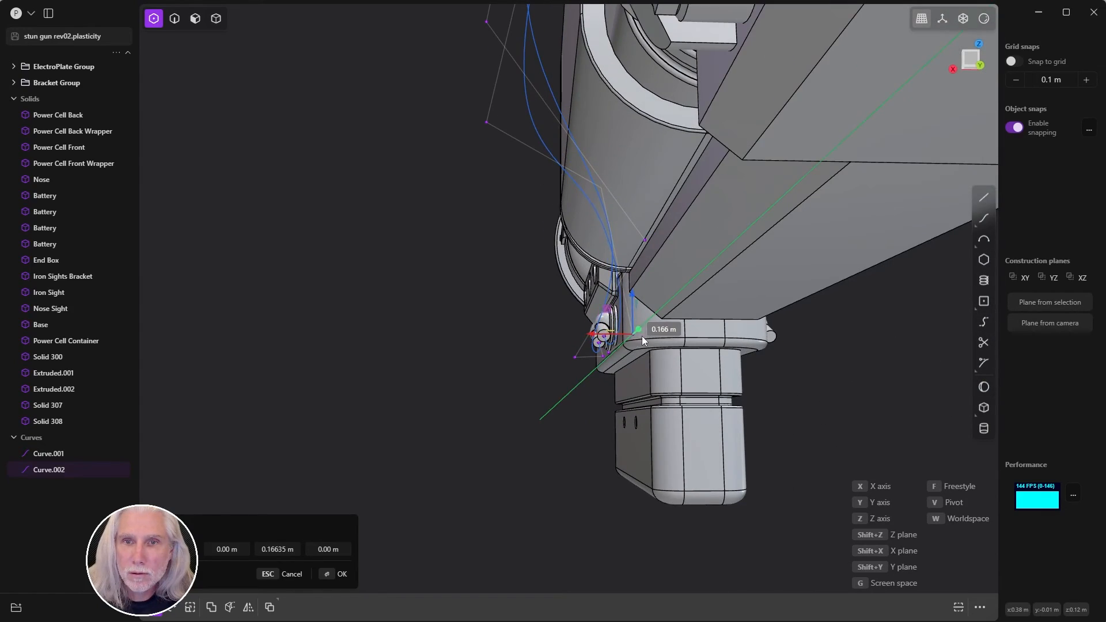
middle_click_drag(642, 337, 630, 406)
scroll(592, 354, "down", 5)
scroll(630, 407, "up", 8)
middle_click_drag(748, 362, 632, 343)
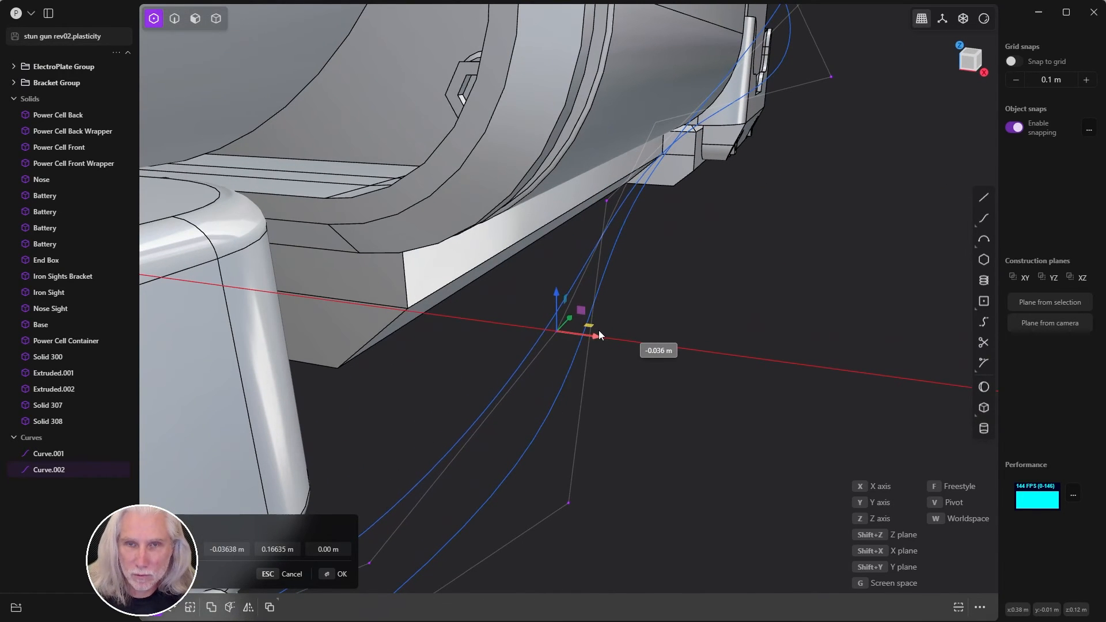
key("Return")
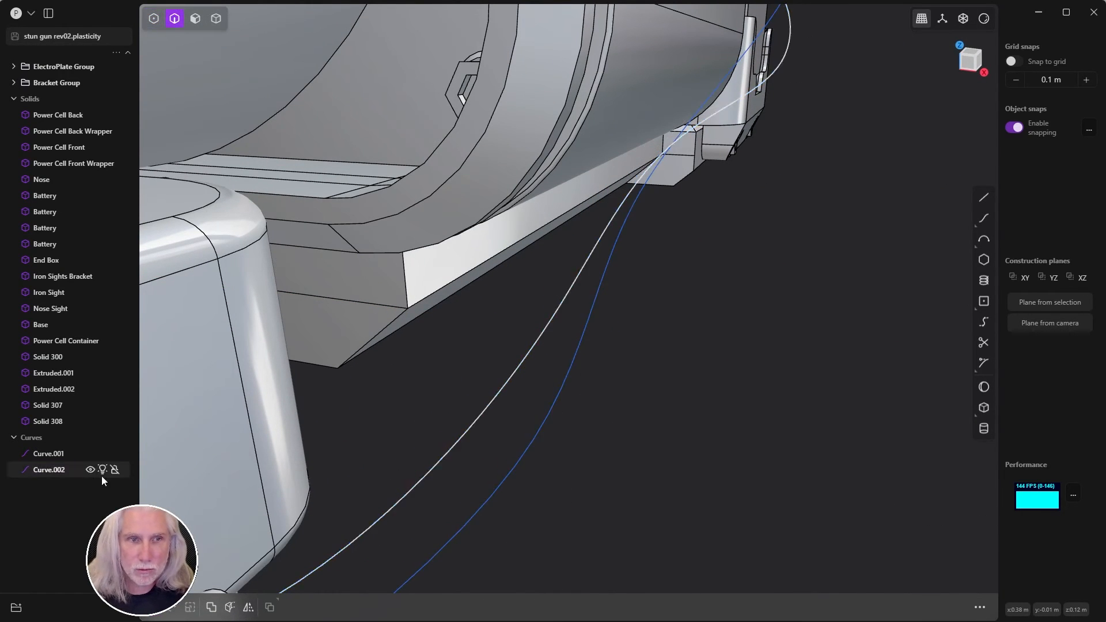
- Try a Pipe with a 0.01 m section size along both reshaped curves and check the gap between the cables
left_click(50, 469)
key("p")
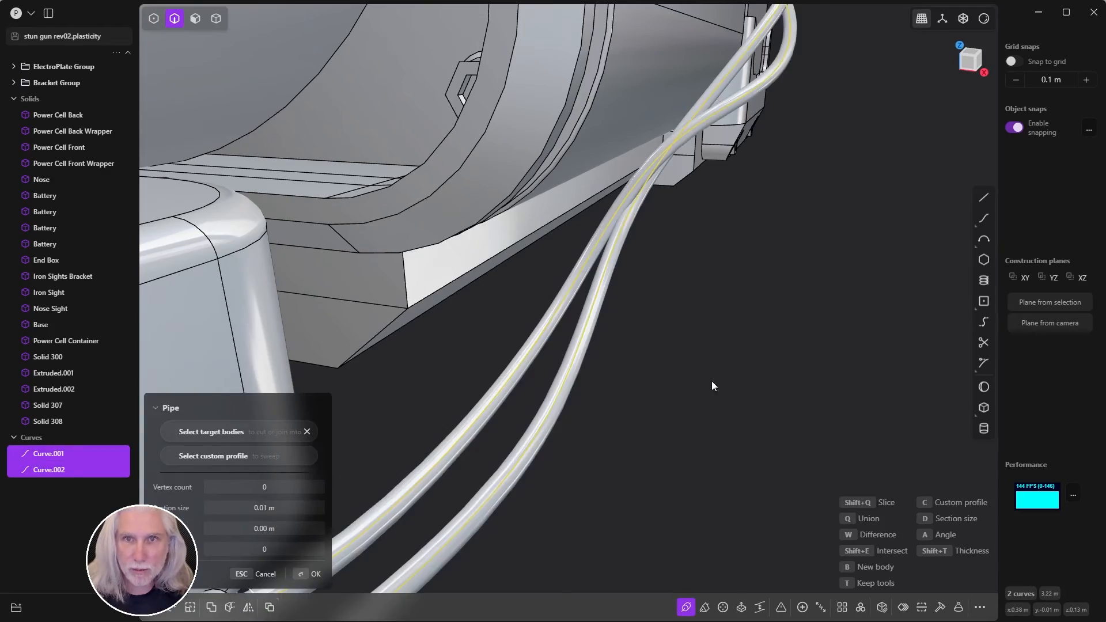
middle_click_drag(711, 381, 763, 384)
key("Escape")
- Adjust the sideways position of Curve.001's control point below the power cell container along the X axis
key("1")
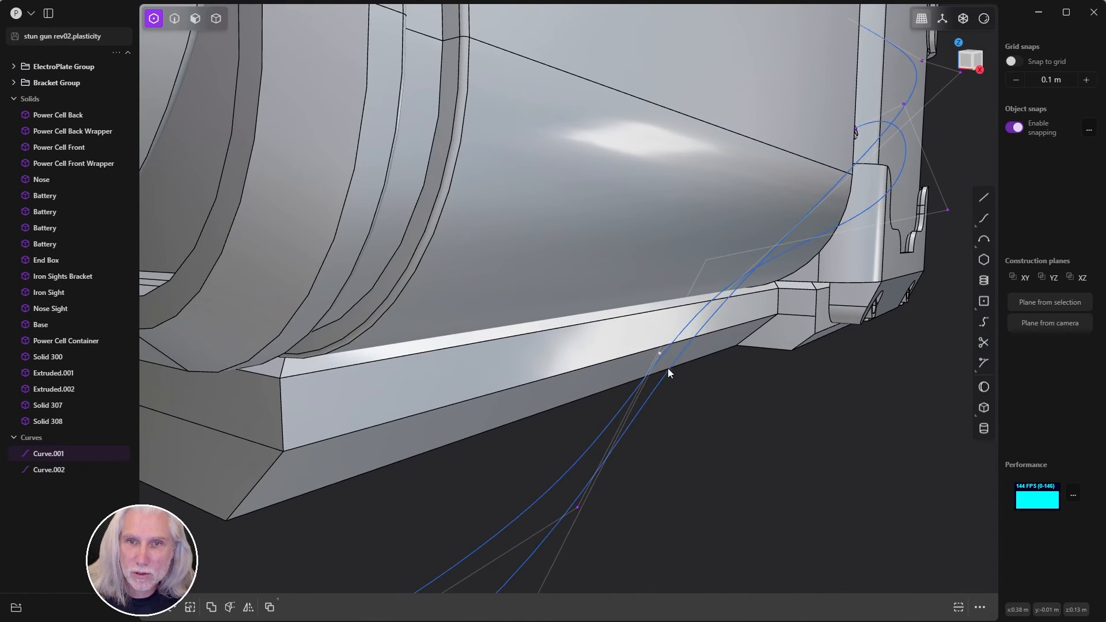
middle_click_drag(668, 368, 740, 378)
key("g")
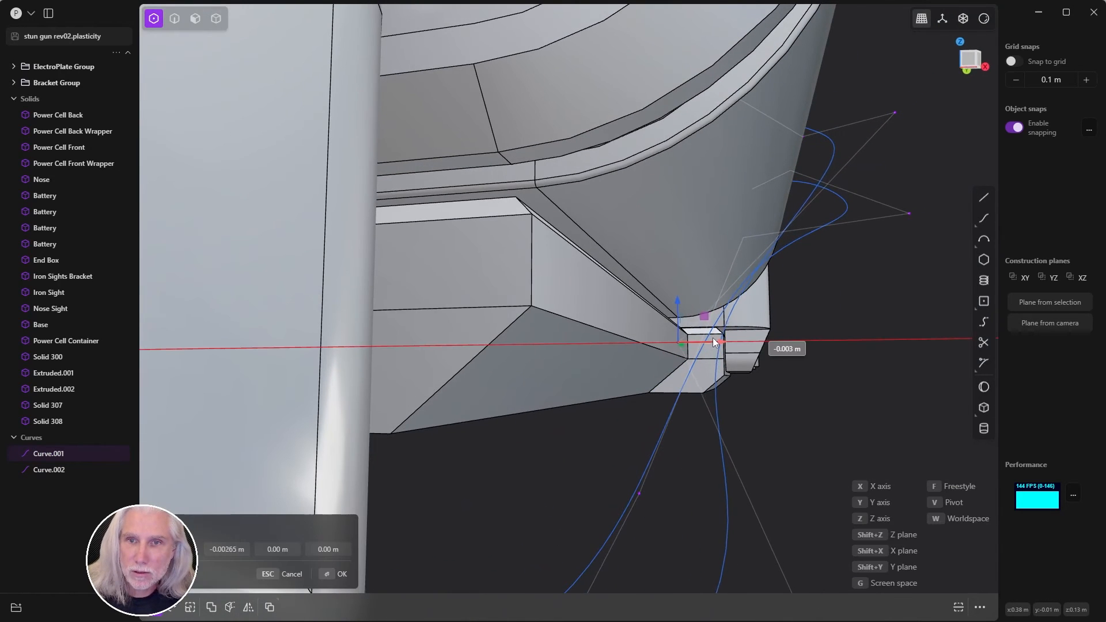
middle_click_drag(781, 347, 751, 403)
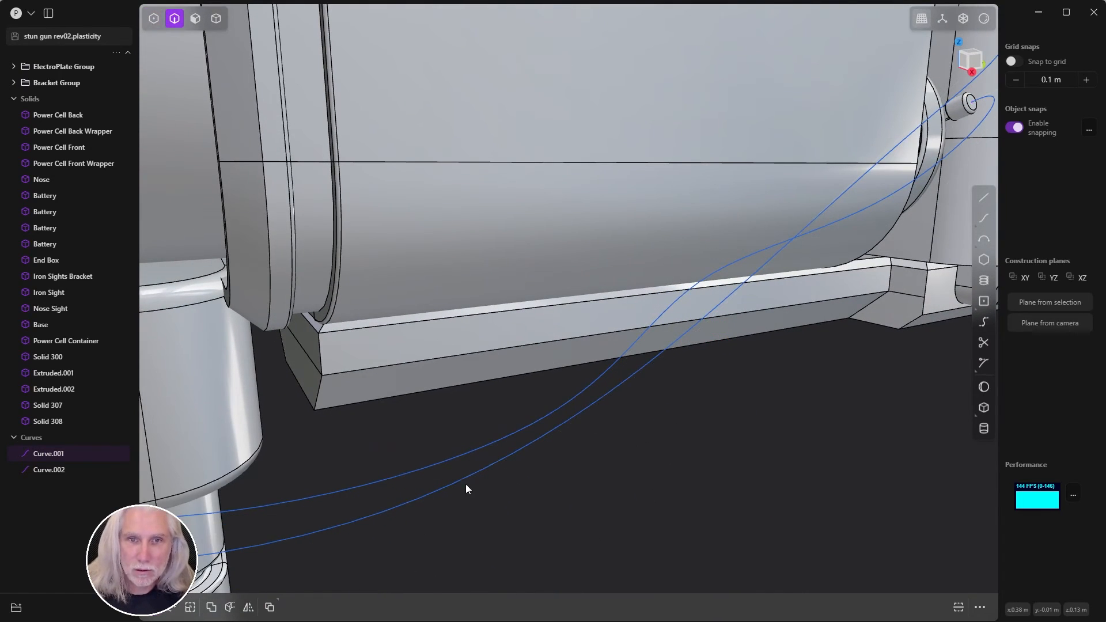
- Preview a 0.01 m Pipe on both curves again and inspect where the cables cross below the container
key("p")
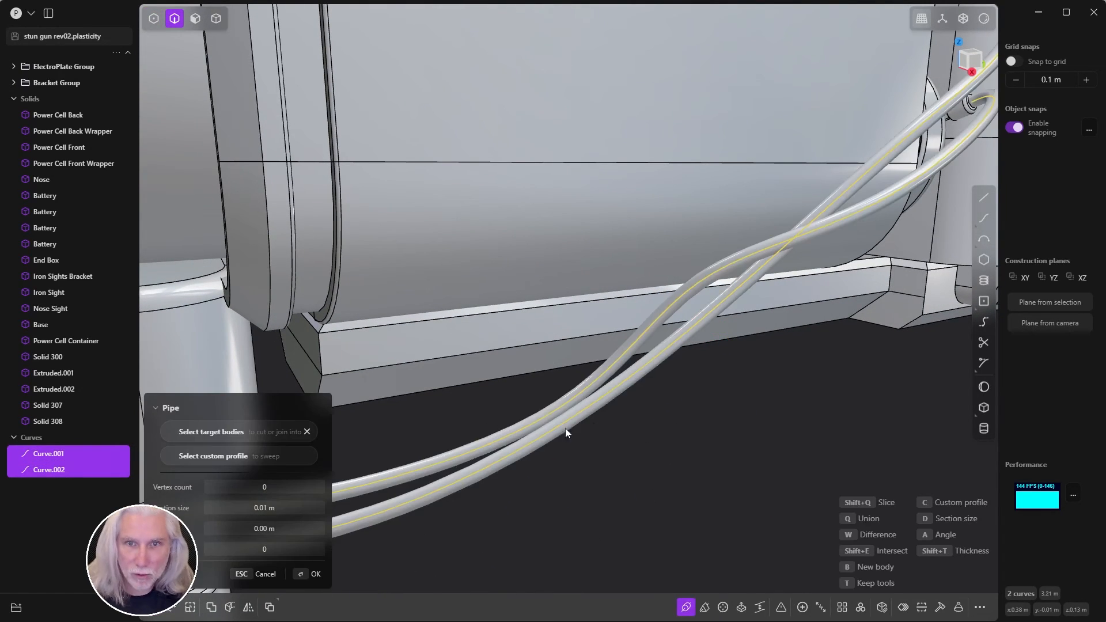
middle_click_drag(565, 428, 767, 386)
key("Escape")
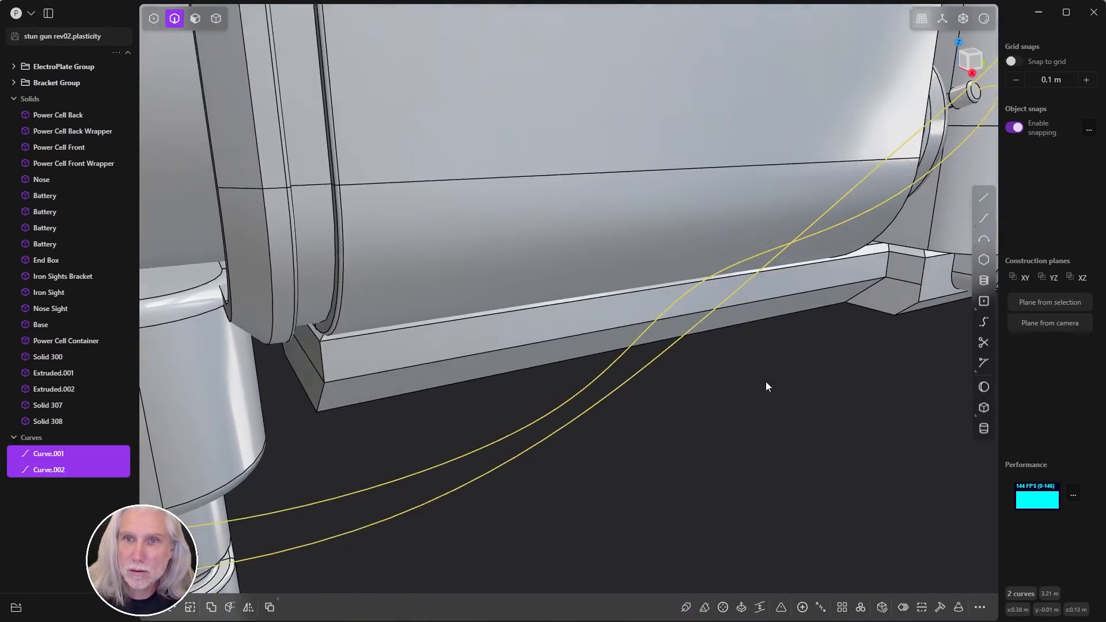
- Move the Curve.002 control point beside the container's rear lower edge outward to separate the two cable curves
middle_click_drag(815, 359, 820, 327)
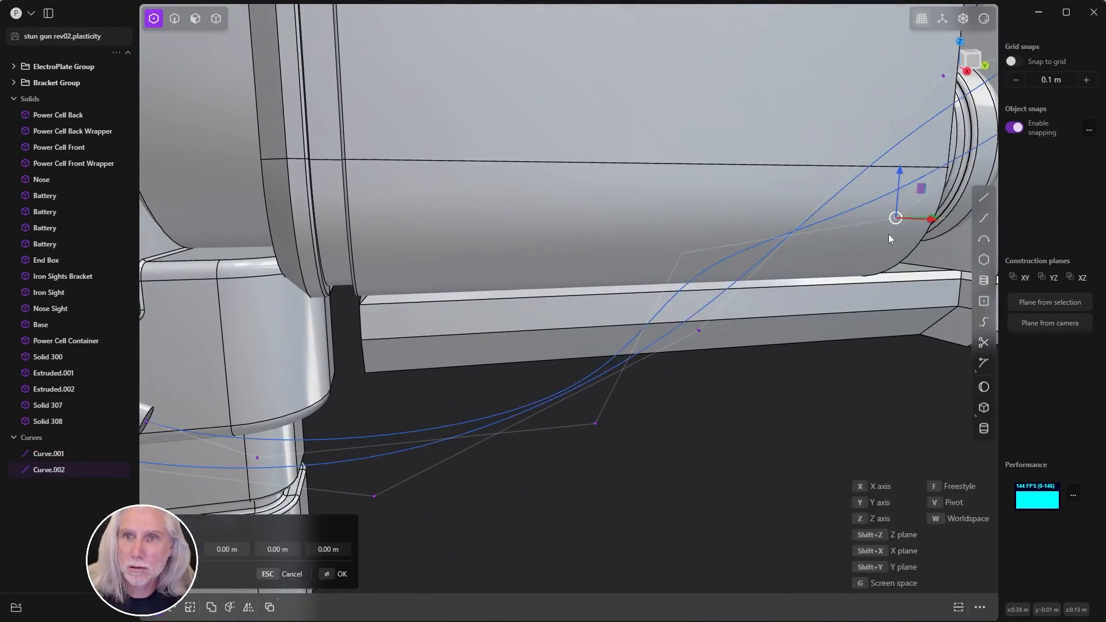
middle_click_drag(854, 183, 826, 253)
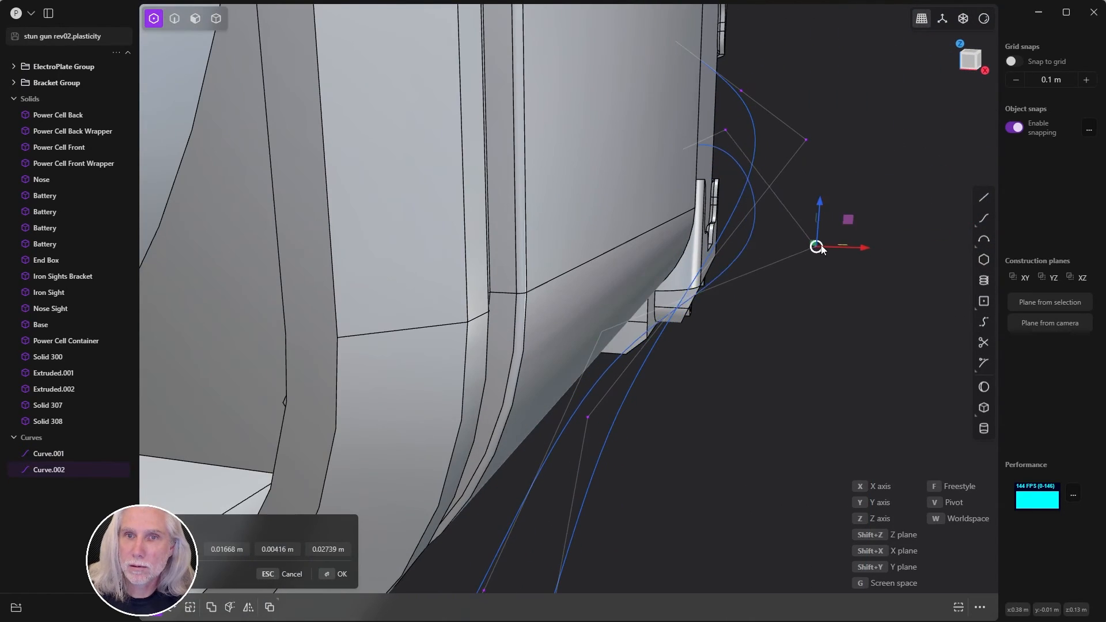
middle_click_drag(773, 362, 684, 361)
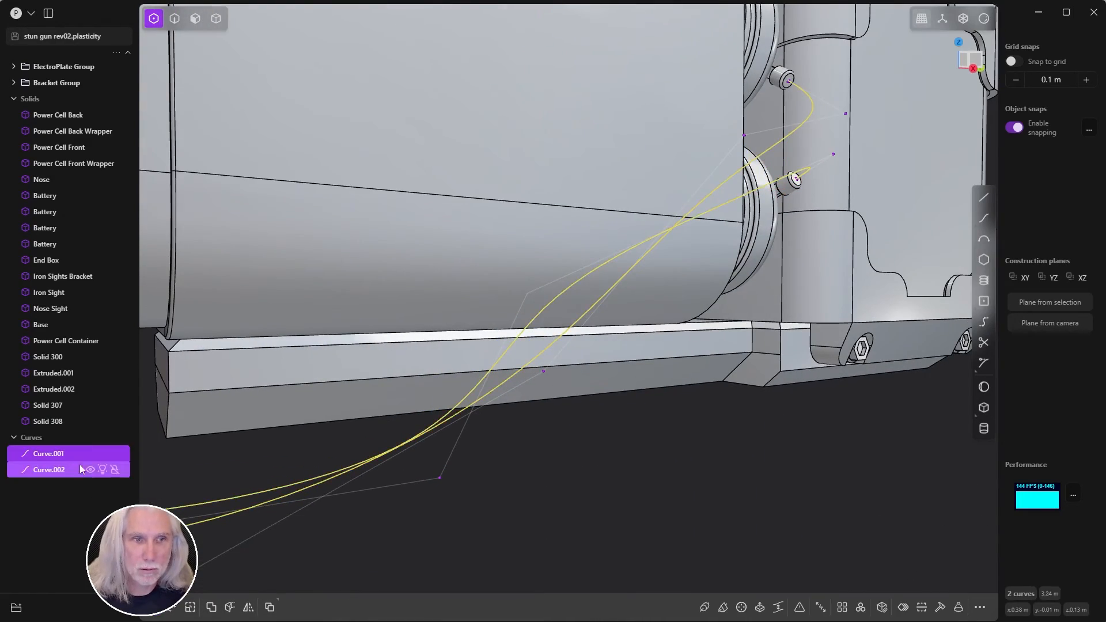
- Set up a Pipe along Curve.001 and Curve.002 with a section size of about 0.014 m
middle_click_drag(747, 346, 794, 345)
scroll(488, 332, "up", 8)
scroll(659, 311, "down", 5)
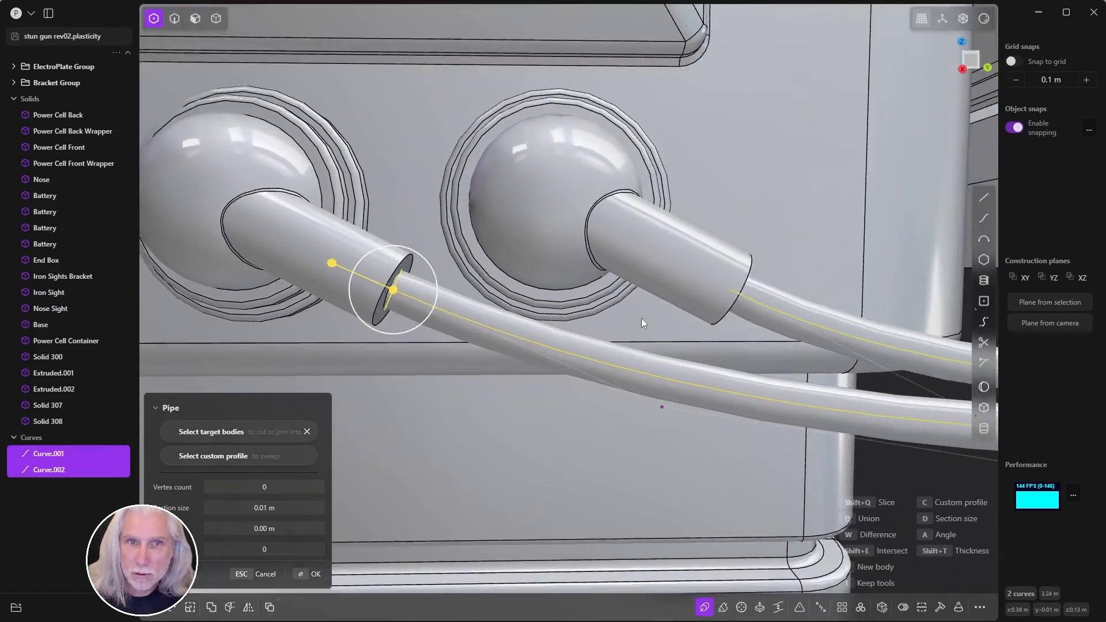
middle_click_drag(640, 318, 867, 257)
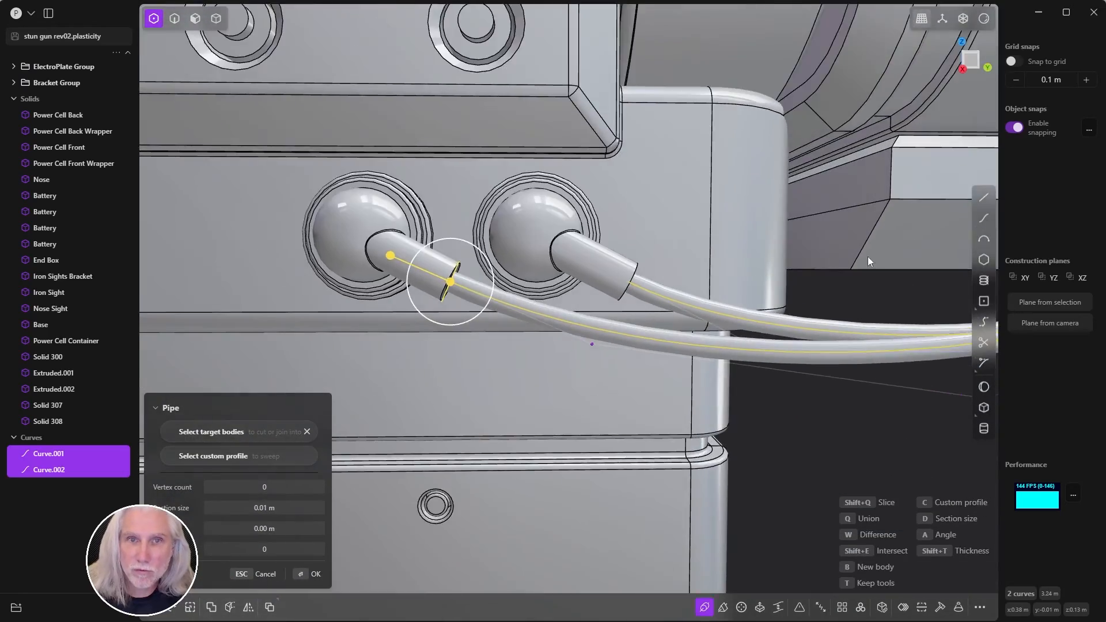
scroll(395, 254, "up", 6)
scroll(544, 271, "down", 3)
mouse_move(545, 271)
middle_mouse_down("shift")
mouse_move(413, 328)
mouse_move(597, 250)
mouse_move(465, 301)
mouse_move(637, 261)
mouse_move(557, 274)
middle_mouse_up("shift")
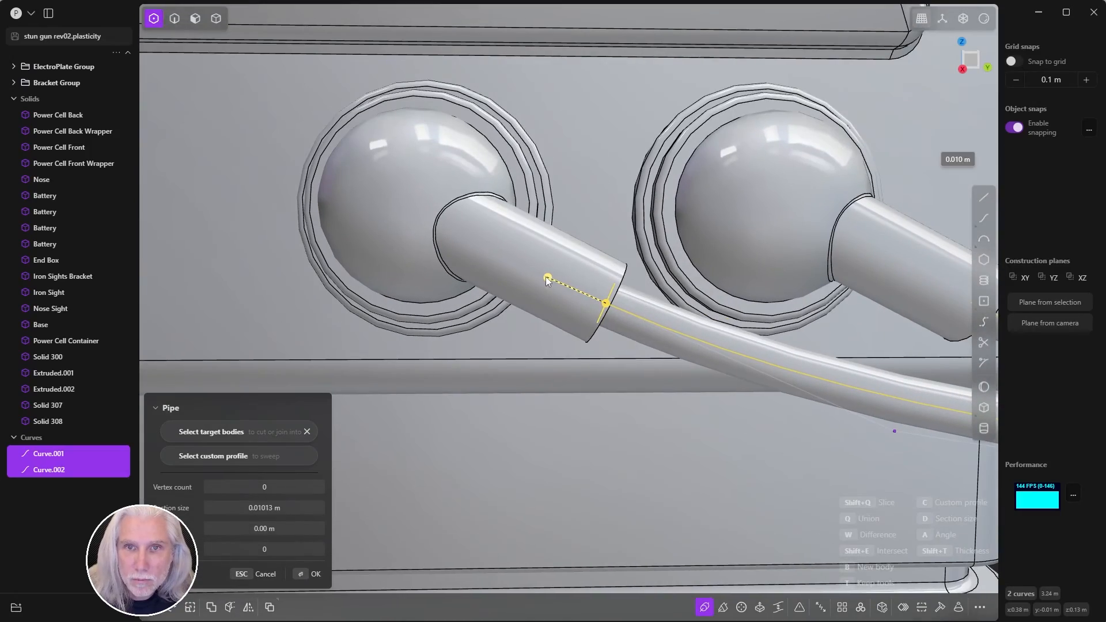
left_click_drag(548, 281, 518, 269)
- Check the thicker cables' fit in the battery terminal collars and create both pipes
middle_click_drag(519, 268, 331, 296)
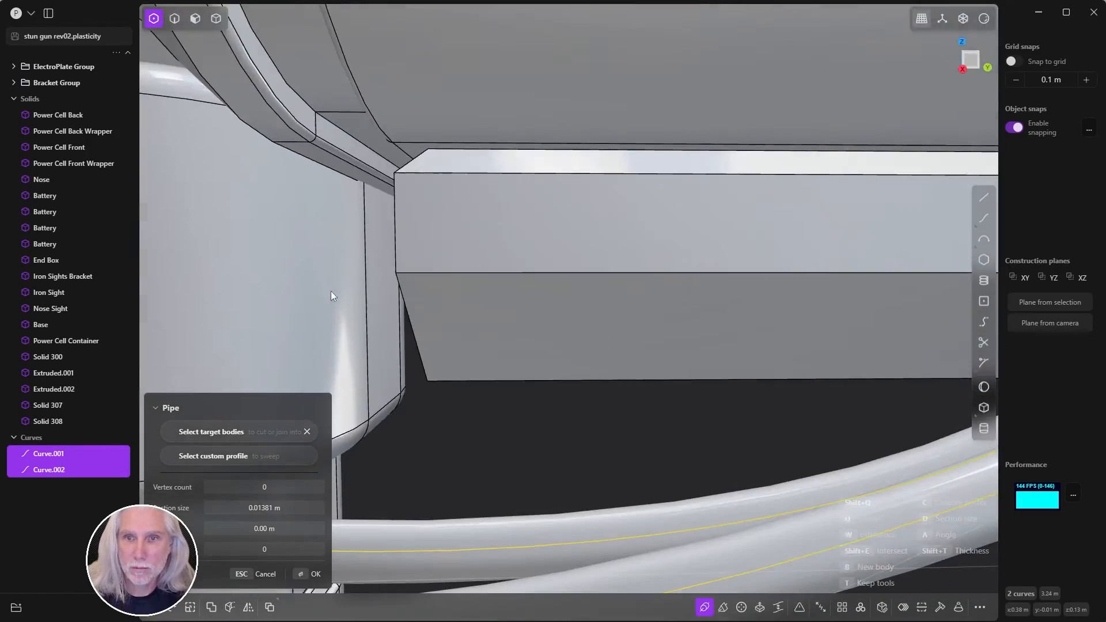
scroll(331, 292, "down", 5)
middle_click_drag(490, 278, 259, 501, "shift")
scroll(668, 258, "up", 6)
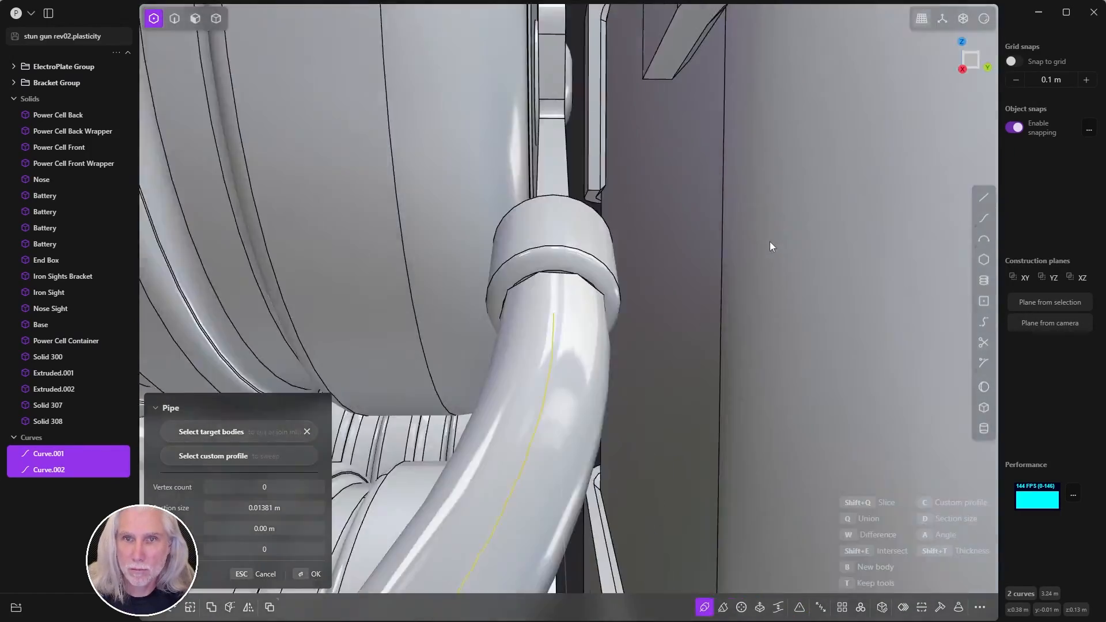
scroll(773, 243, "down", 10)
scroll(748, 199, "up", 3)
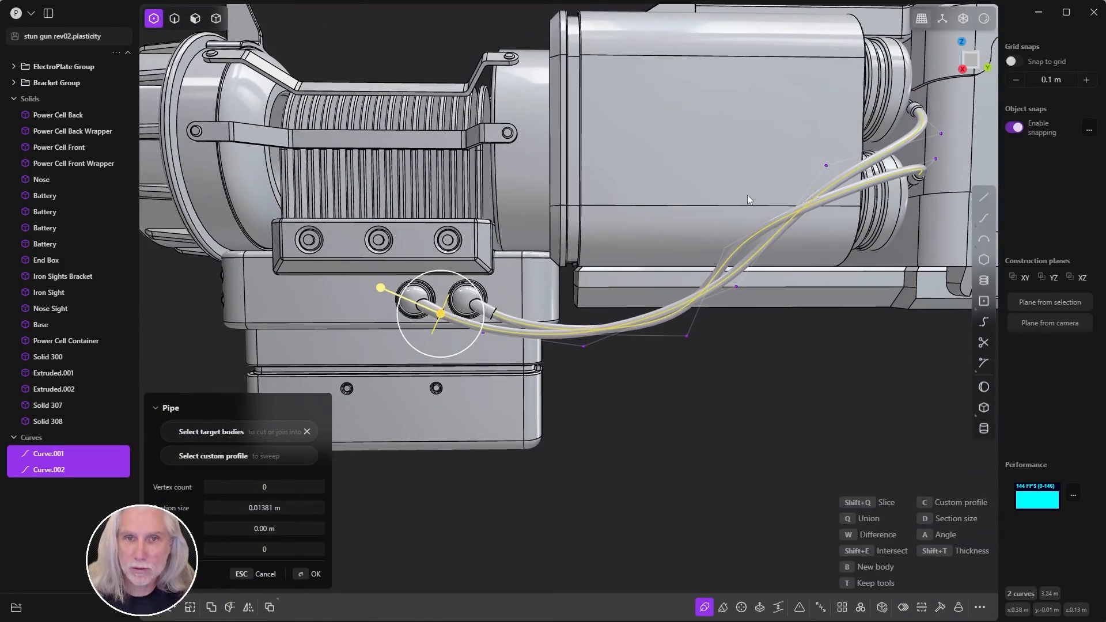
left_click(399, 571)
- Hide the construction curves Curve.001 and Curve.002 and view the finished cables on the gun
middle_click_drag(399, 571, 403, 519)
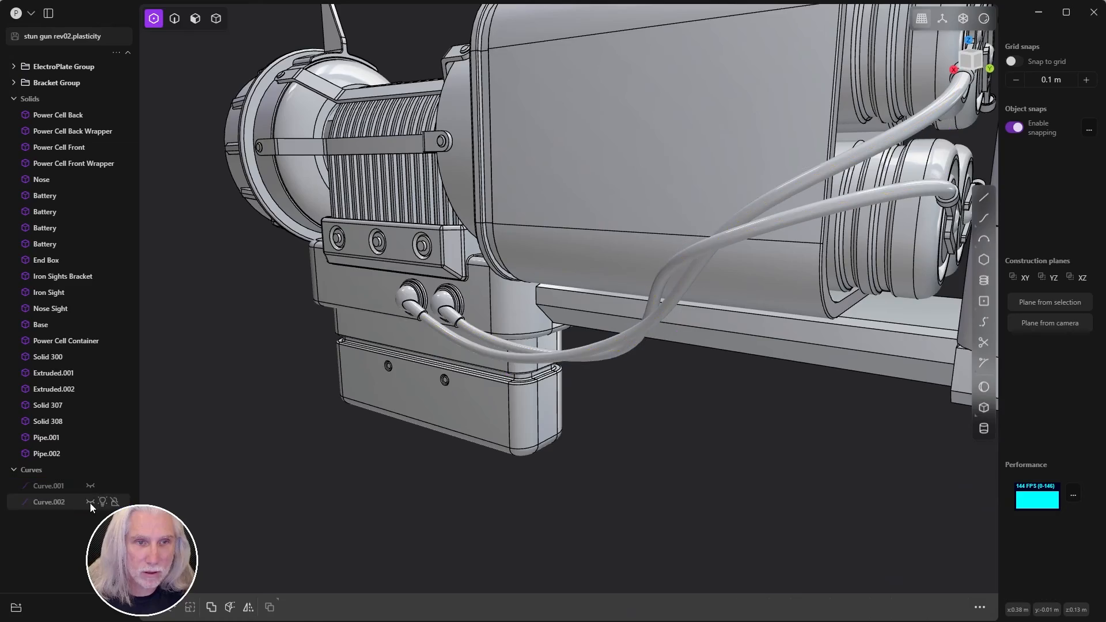
middle_click_drag(657, 403, 632, 380)
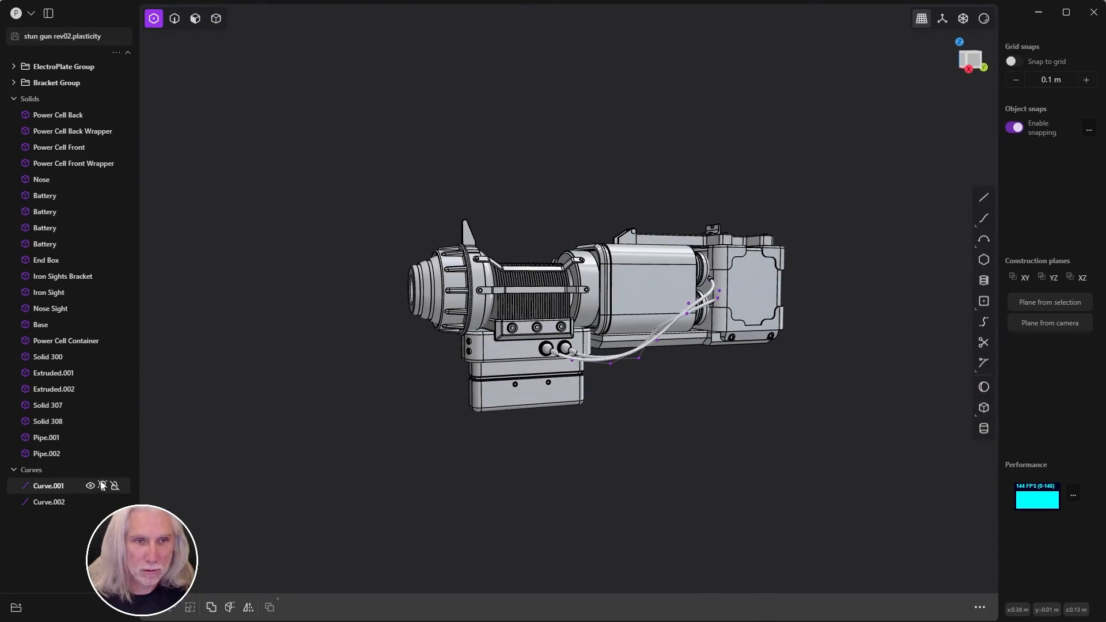
middle_click_drag(682, 402, 648, 357)
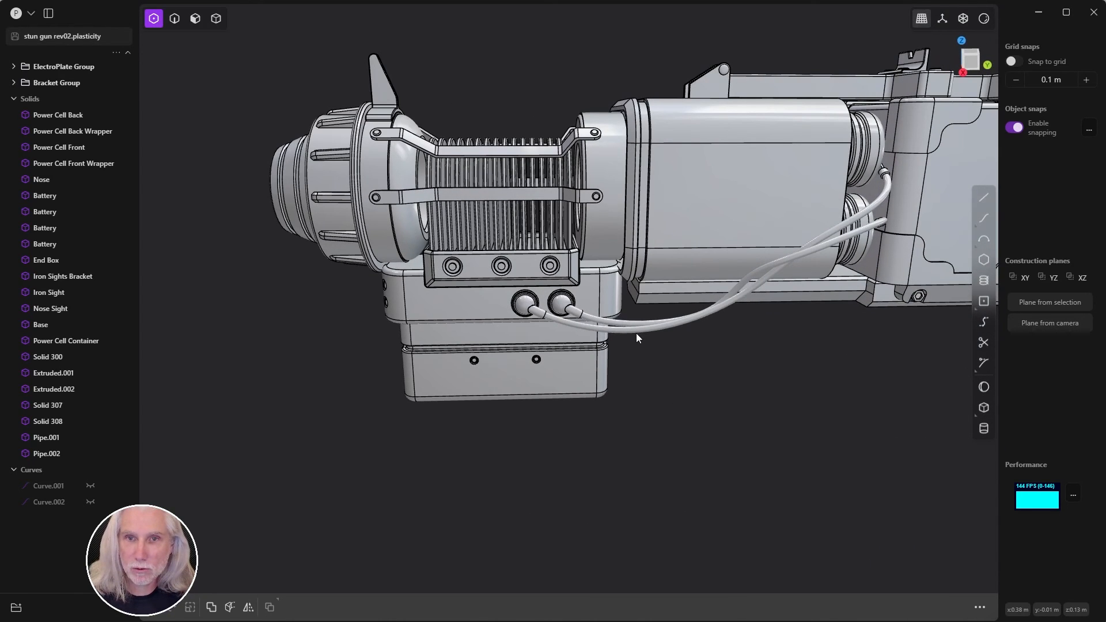
- Mirror Pipe.001 and Pipe.002 along the X axis to the opposite side of the gun
key("4")
left_click(636, 329)
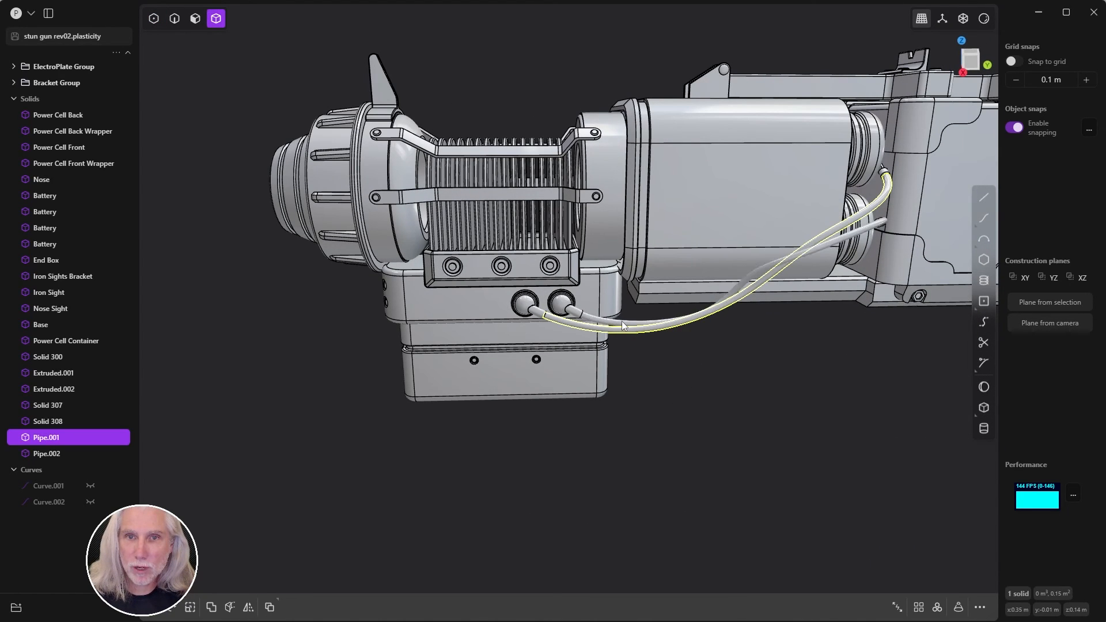
left_click(621, 320, "shift")
key("alt+x")
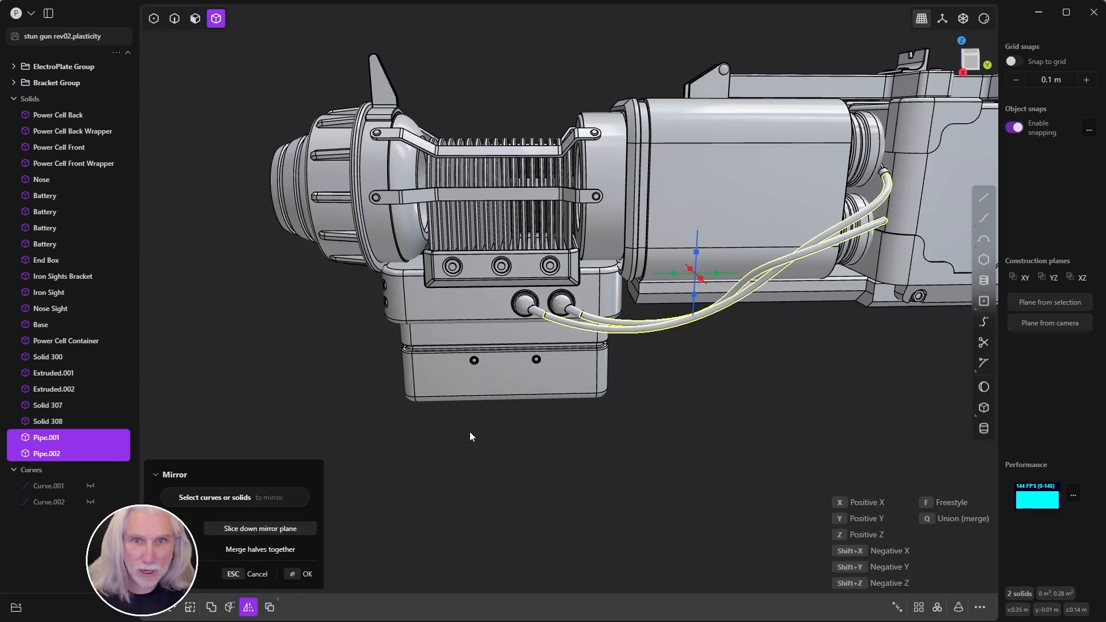
middle_click_drag(468, 431, 694, 371)
scroll(706, 366, "up", 5)
key("Return")
scroll(771, 317, "down", 5)
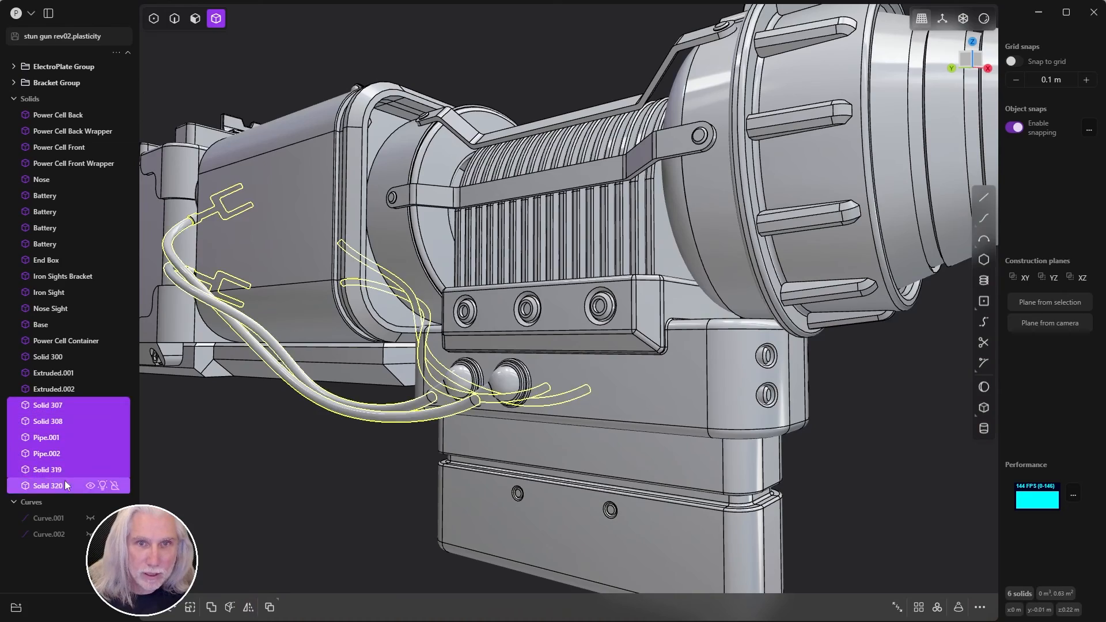
- Union the mirrored upper cable, Solid 319, with its upper battery terminal connector, Solid 308
middle_click_drag(334, 449, 397, 444)
middle_click_drag(422, 405, 668, 371, "shift")
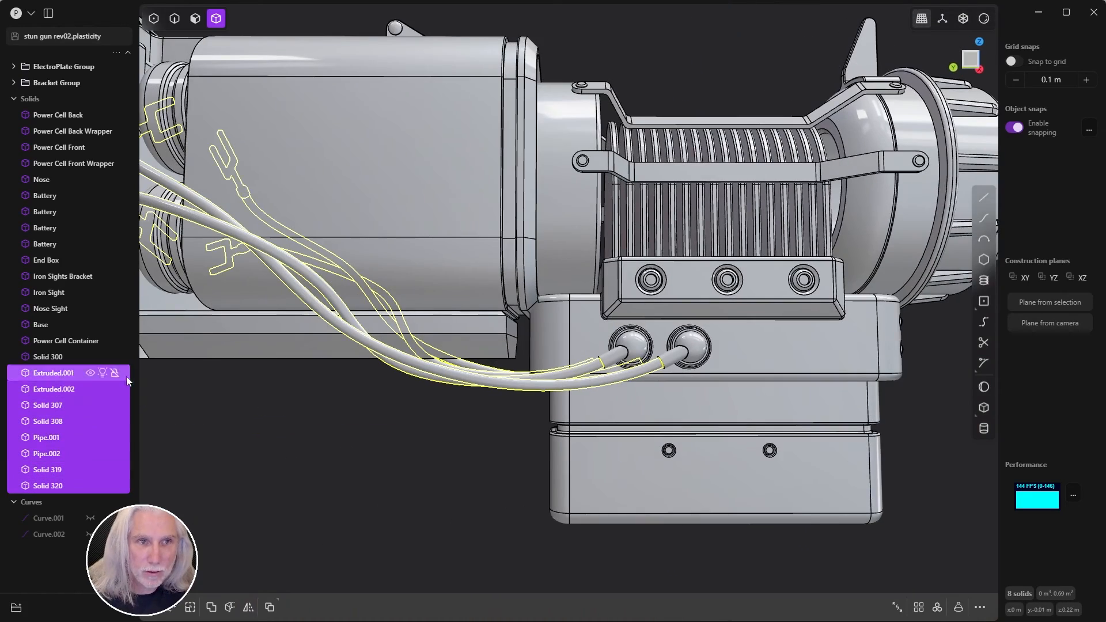
middle_click_drag(410, 442, 438, 432)
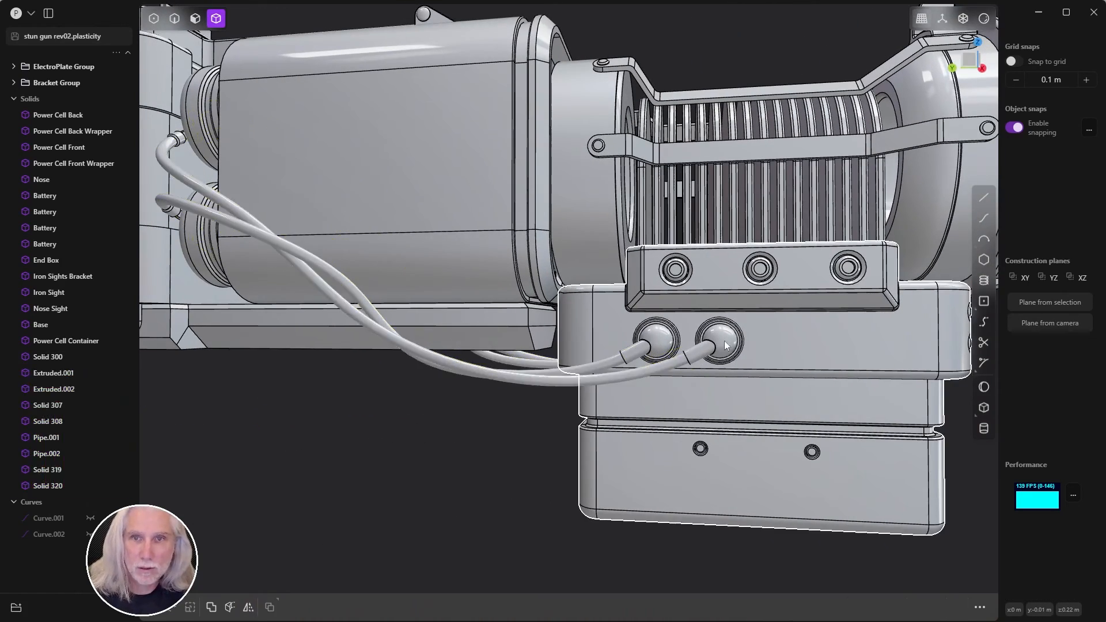
middle_click_drag(665, 375, 706, 360)
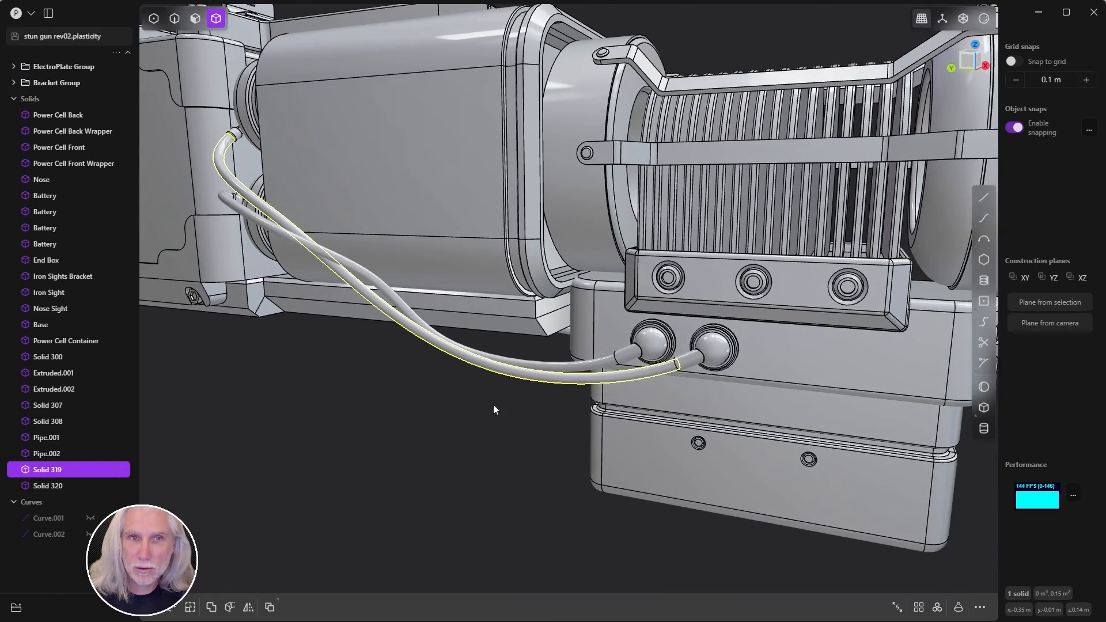
middle_click_drag(493, 403, 721, 538)
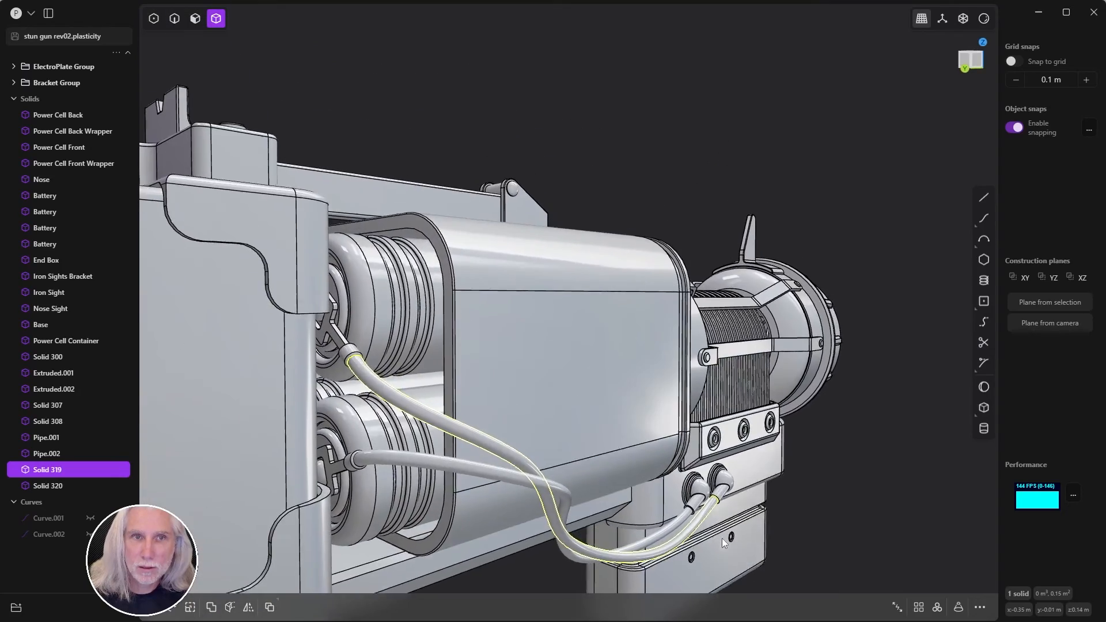
scroll(344, 340, "up", 5)
left_click(527, 314, "shift")
middle_click_drag(527, 315, 514, 309)
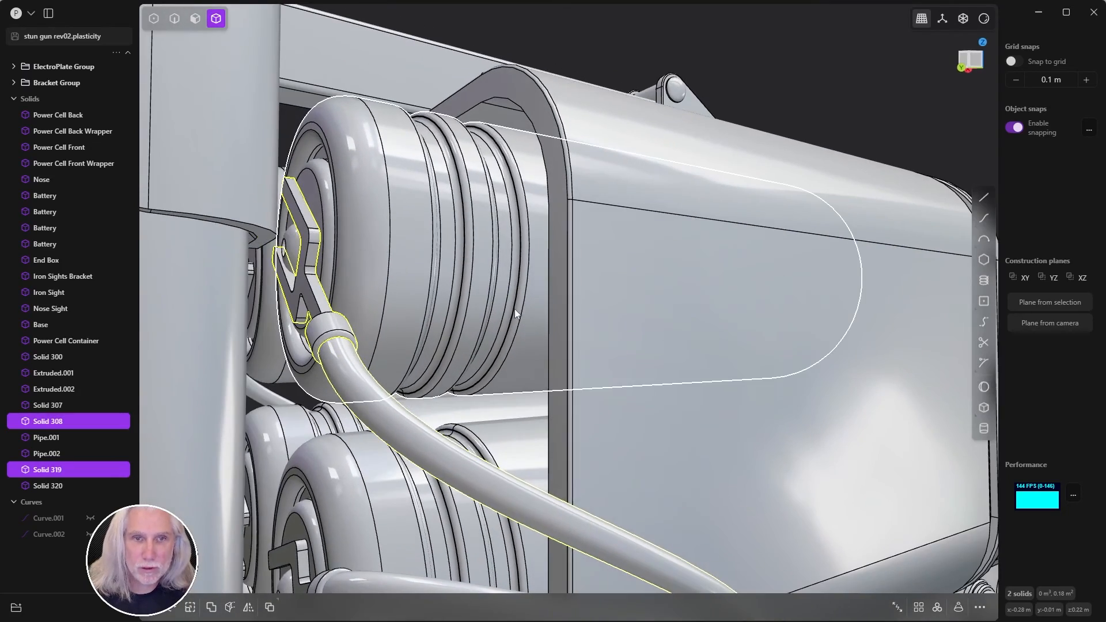
key("shift+b")
key("Return")
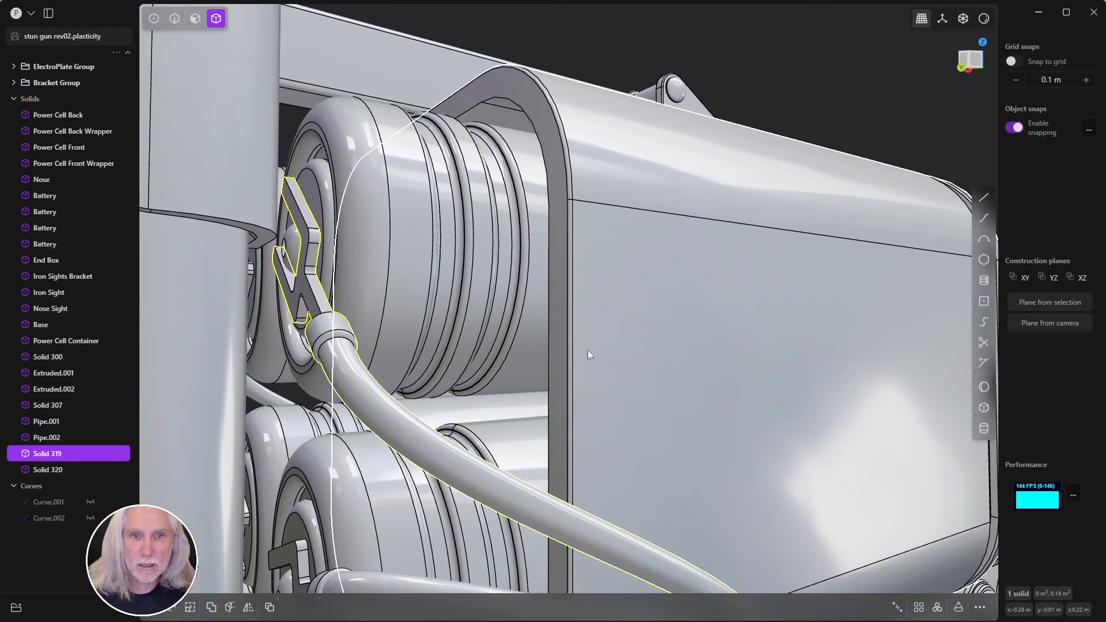
- Union the mirrored lower cable, Solid 320, with its lower battery terminal connector, Solid 307
middle_click_drag(587, 350, 469, 457)
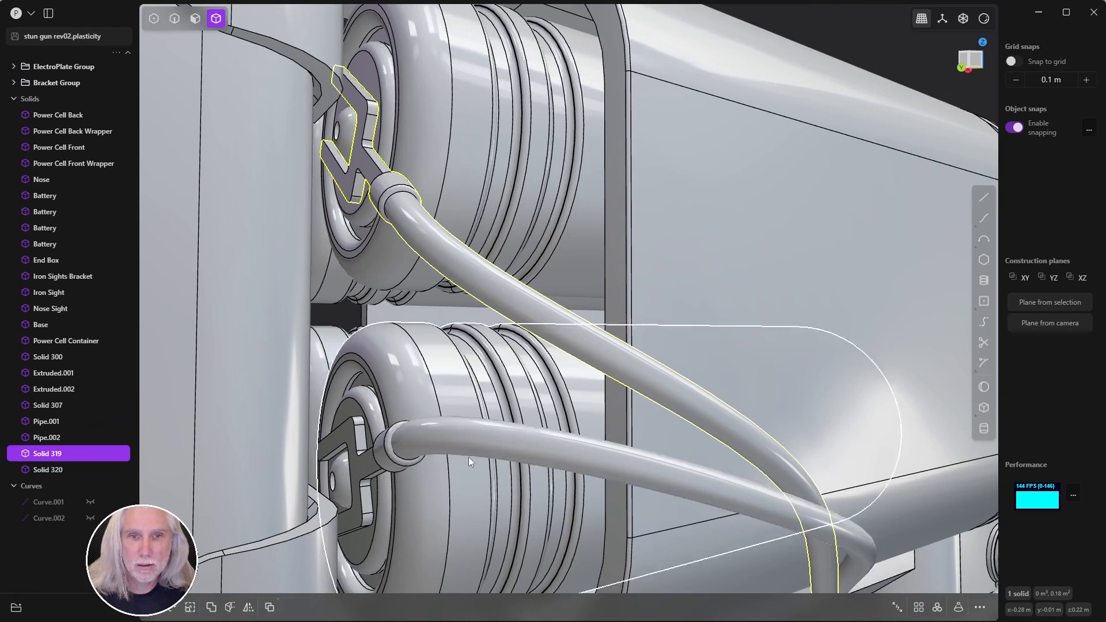
left_click(396, 465, "shift")
key("shift+b")
key("Return")
scroll(360, 529, "down", 5)
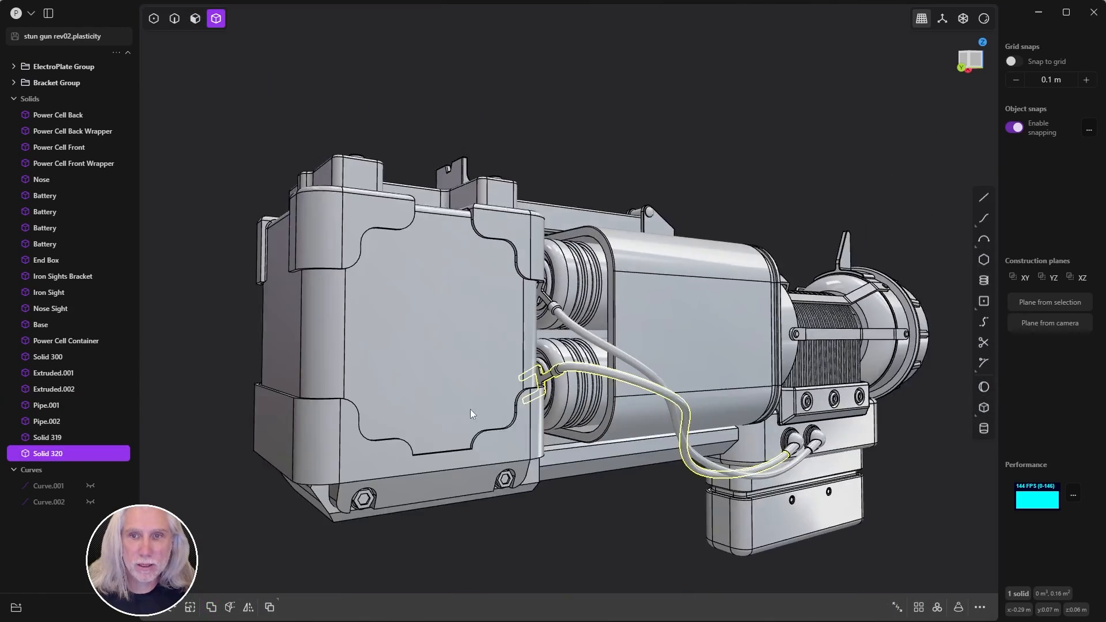
- Union Pipe.001 with the upper battery terminal connector, Extruded.001, on the original side
scroll(471, 413, "up", 1)
middle_click_drag(471, 412, 763, 405)
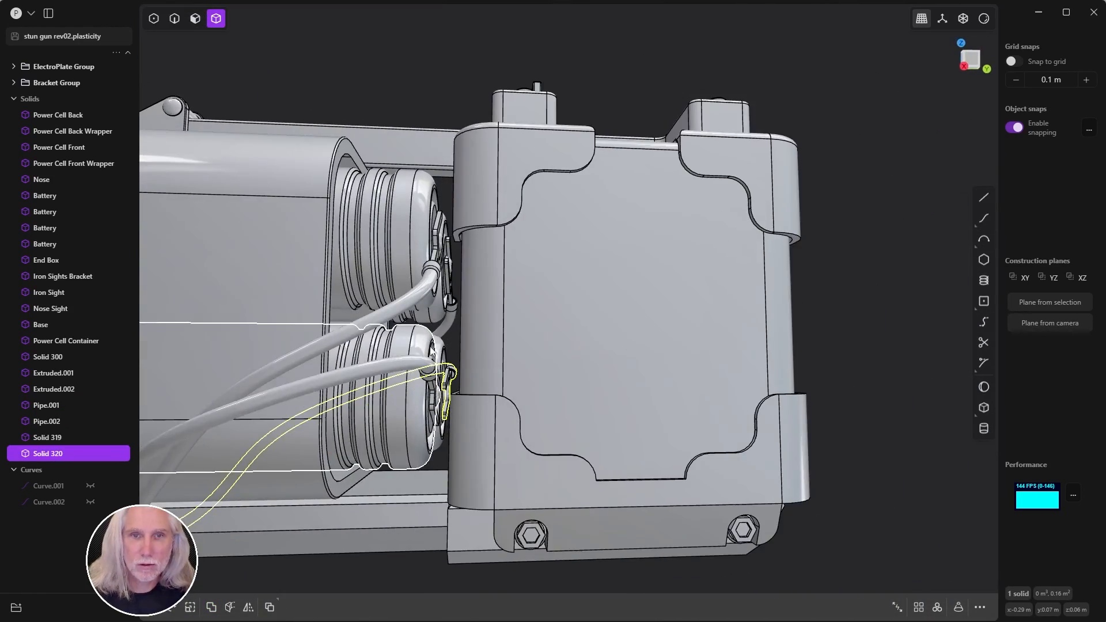
middle_click_drag(431, 351, 422, 305)
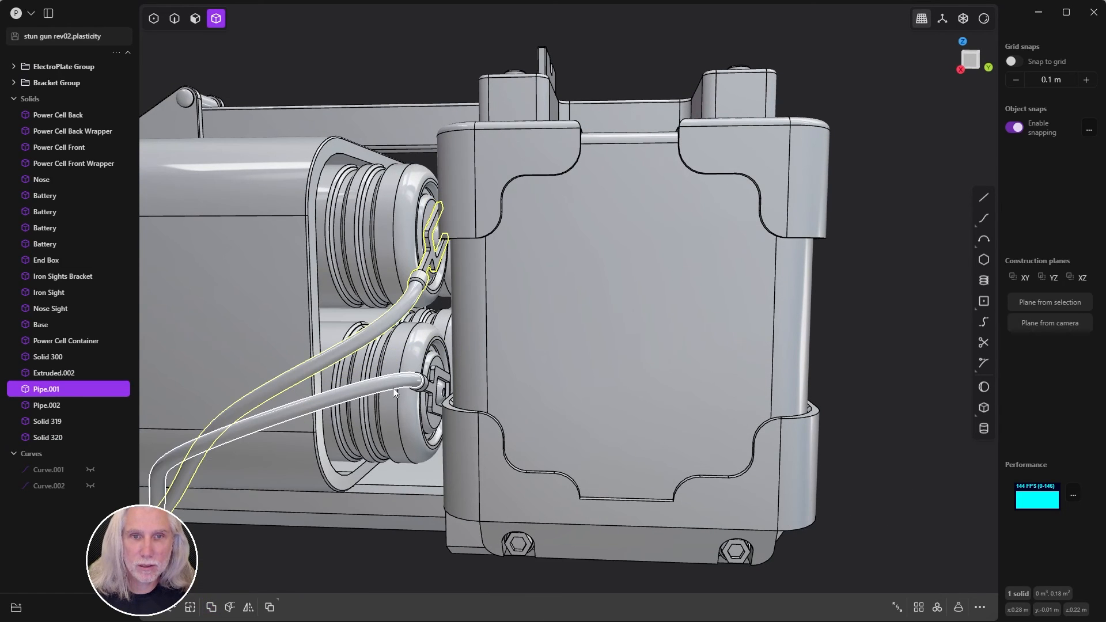
- Union Pipe.002 with the lower battery terminal connector, Extruded.002, on the original side
scroll(403, 426, "up", 5)
key("shift+b")
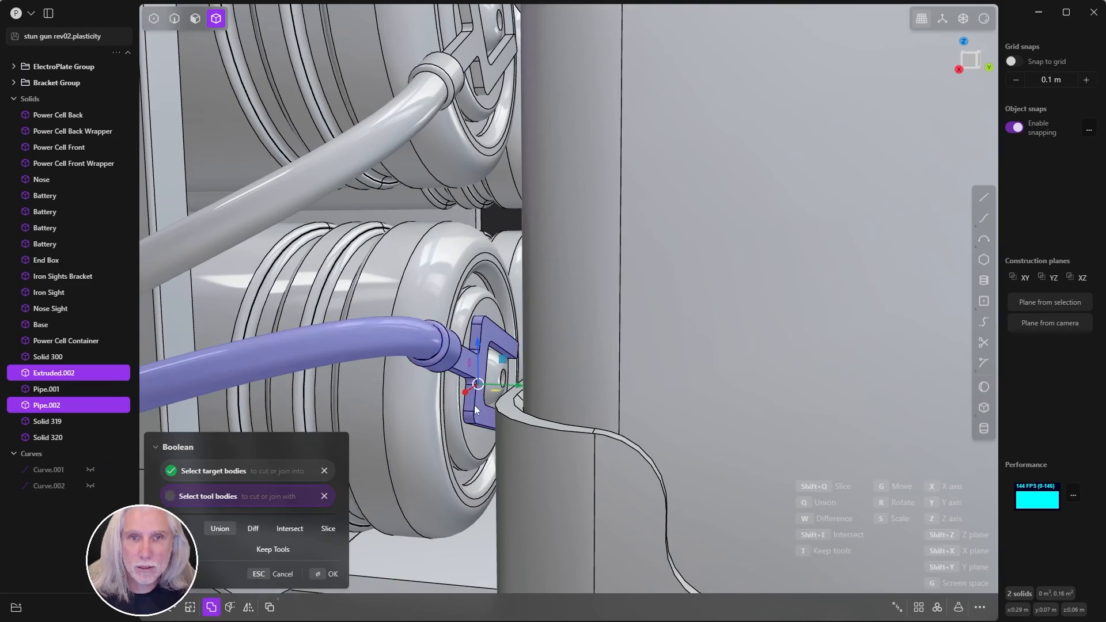
scroll(513, 325, "down", 10)
middle_click_drag(334, 433, 599, 438)
scroll(659, 406, "up", 5)
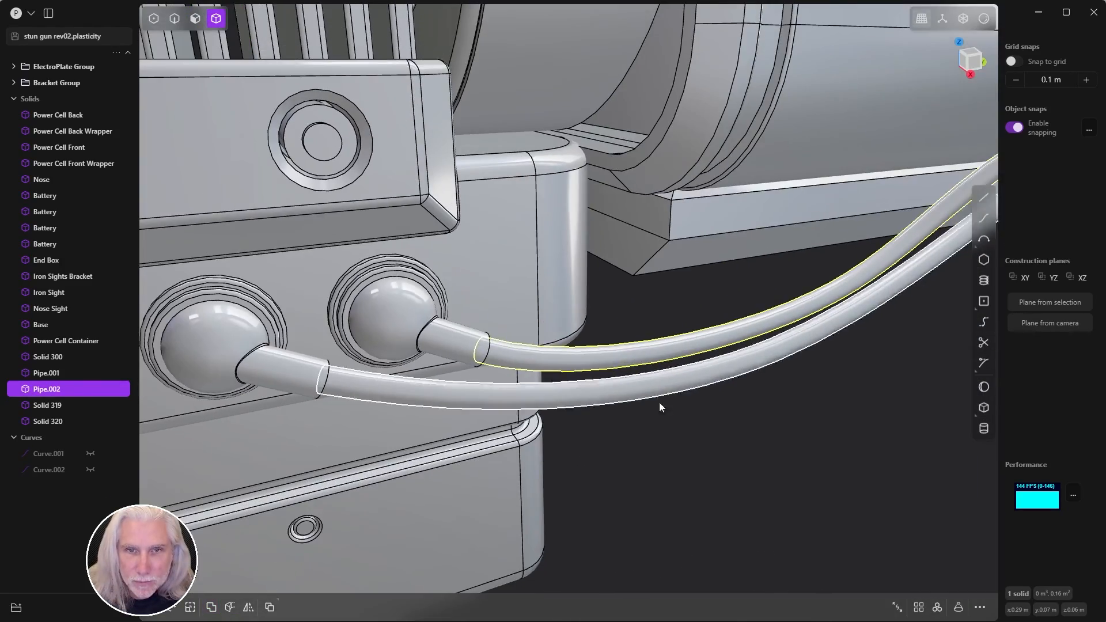
- Highlight the Pipe.001, Pipe.002, Solid 319 and Solid 320 cables to identify which side of the gun each belongs to
scroll(619, 352, "down", 8)
middle_click_drag(766, 354, 588, 344)
scroll(587, 344, "up", 5)
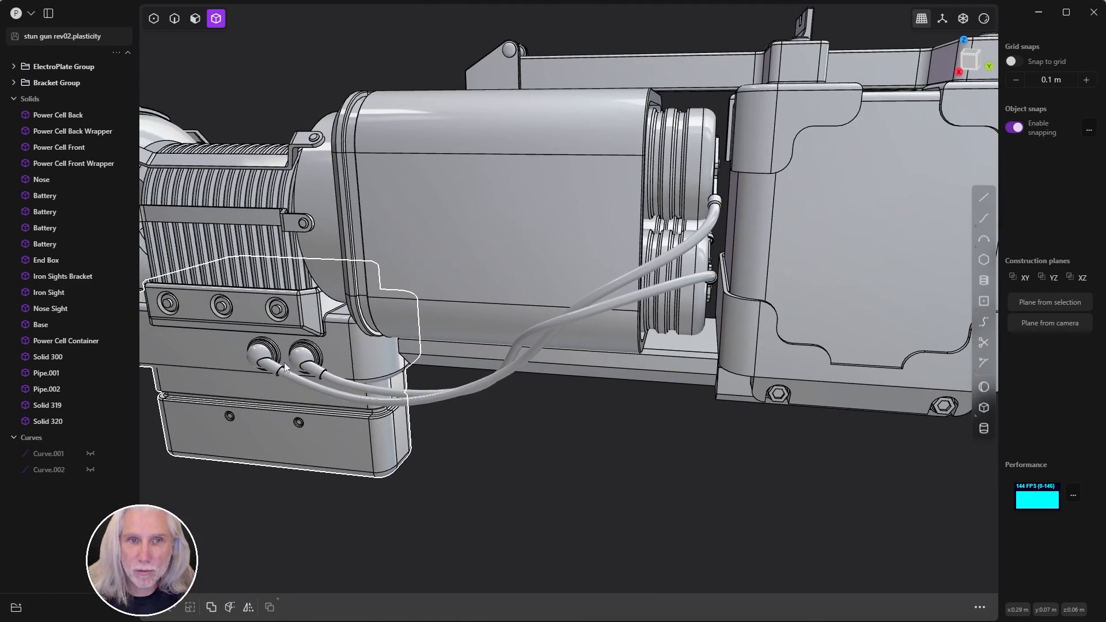
left_click(51, 421)
left_click(53, 373)
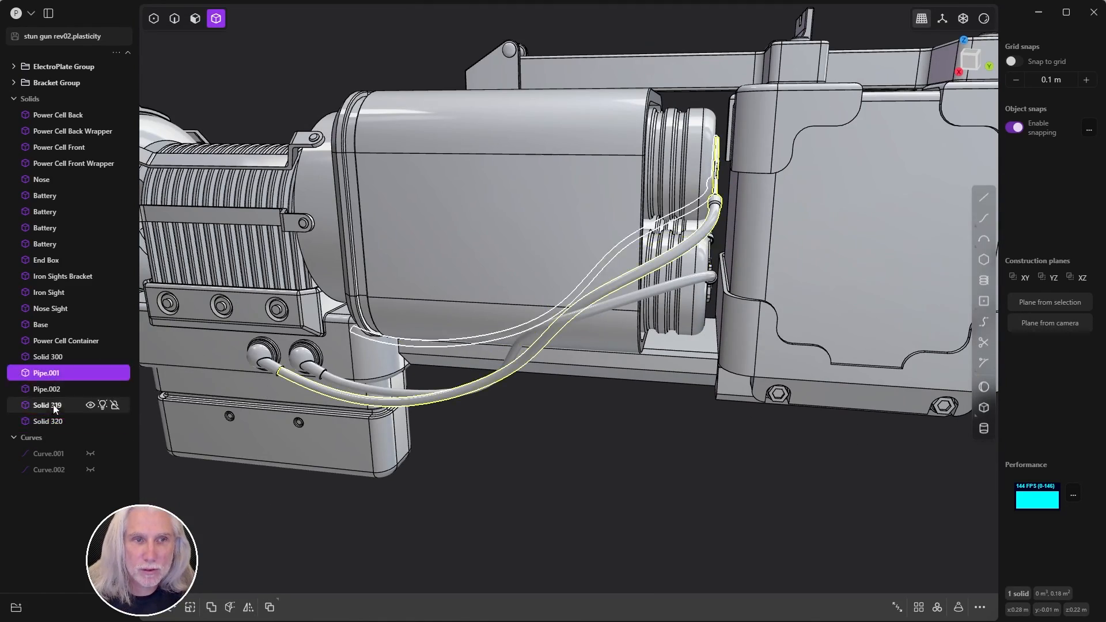
left_click(60, 421, "shift")
middle_click_drag(501, 431, 760, 340)
left_click(44, 376)
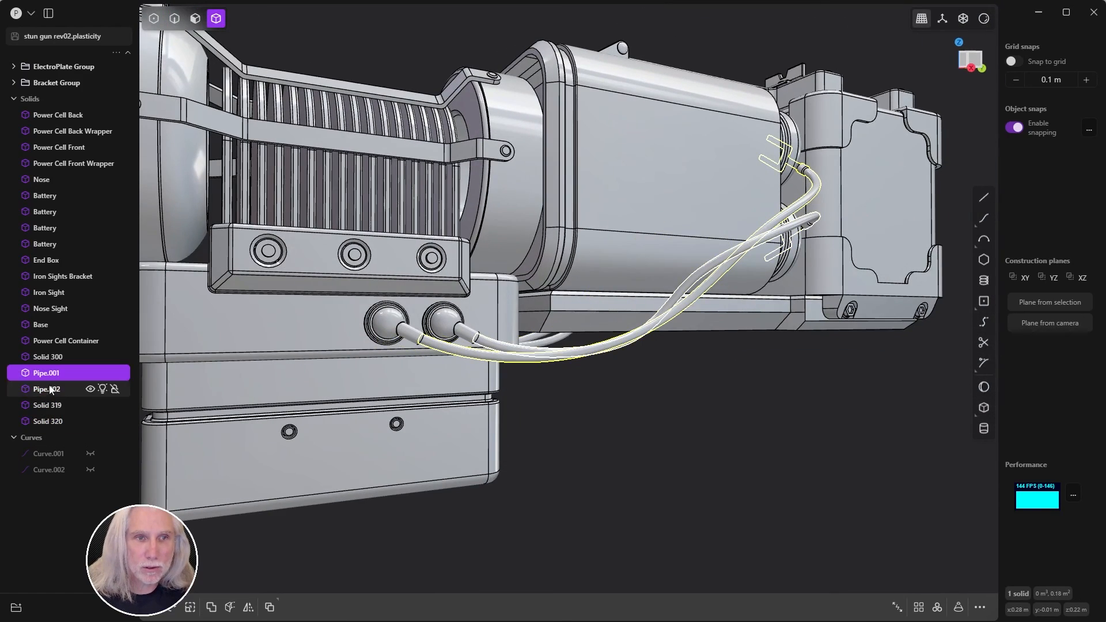
left_click(55, 387, "shift")
middle_click_drag(241, 379, 345, 375)
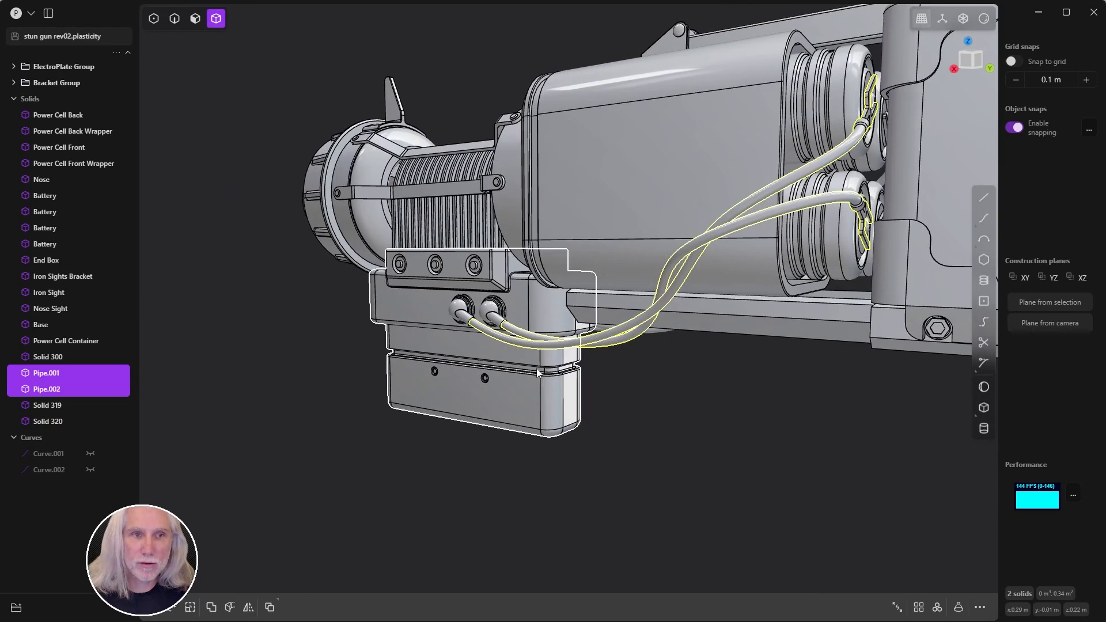
- Rename Pipe.001 as "Wire Left A"
left_click(43, 376)
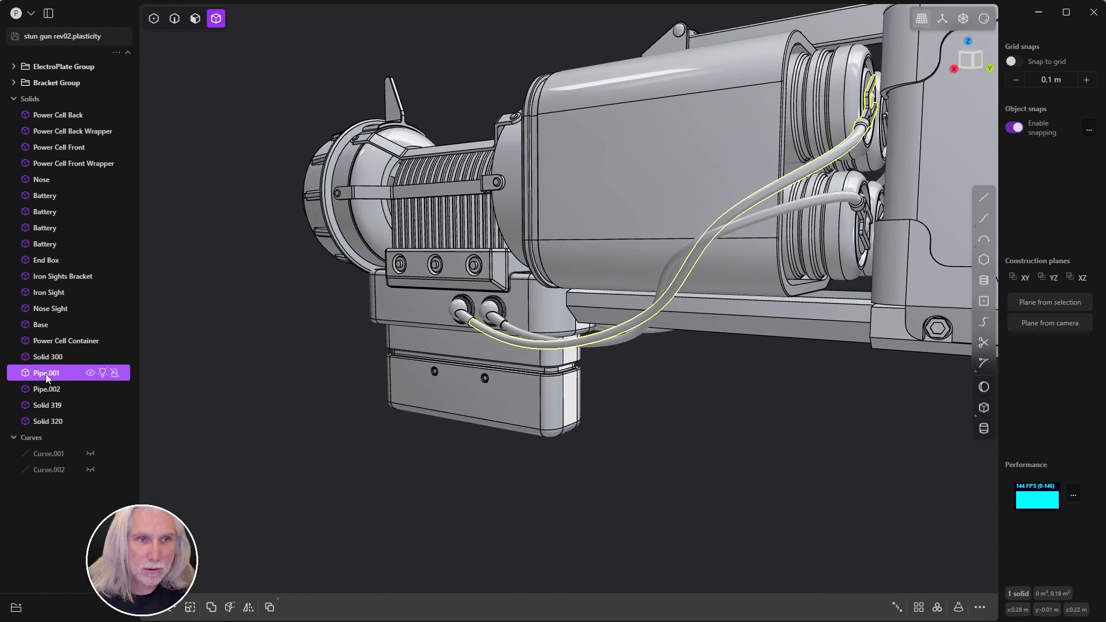
double_click(48, 375)
type("W")
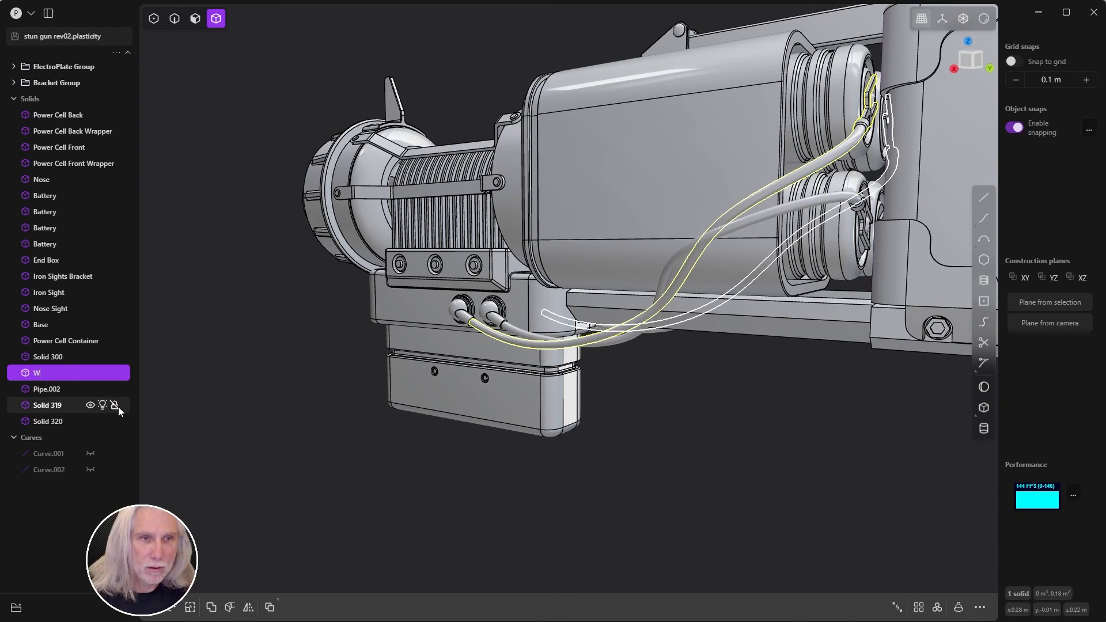
type("ire Left A")
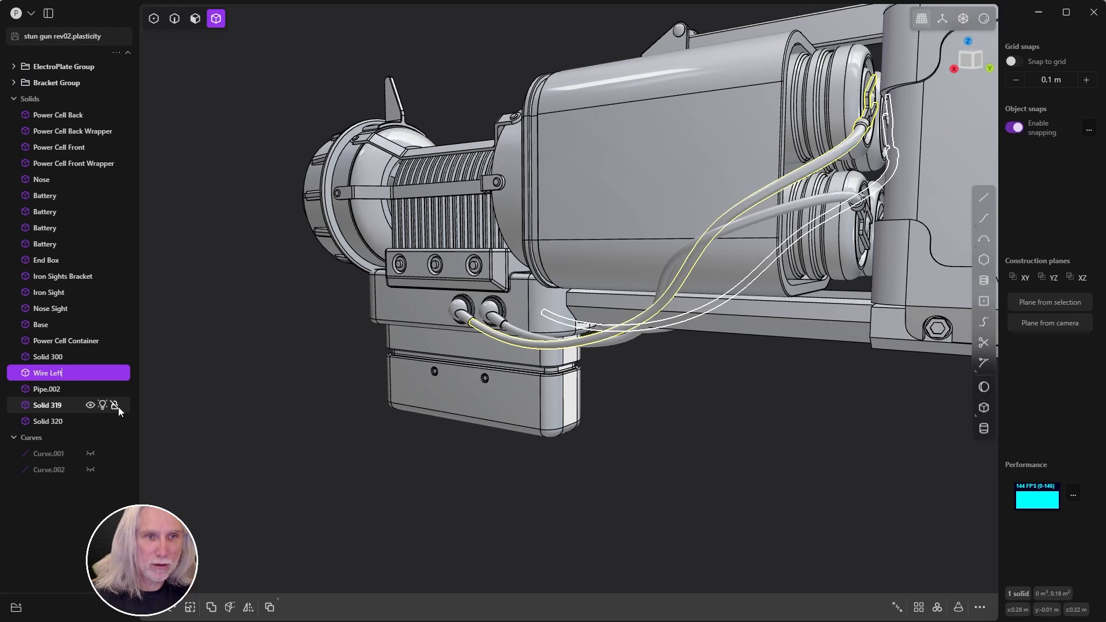
key("Return")
- Rename Pipe.002, the cable to the lower battery terminal, as "Wire Left B"
left_click(47, 388)
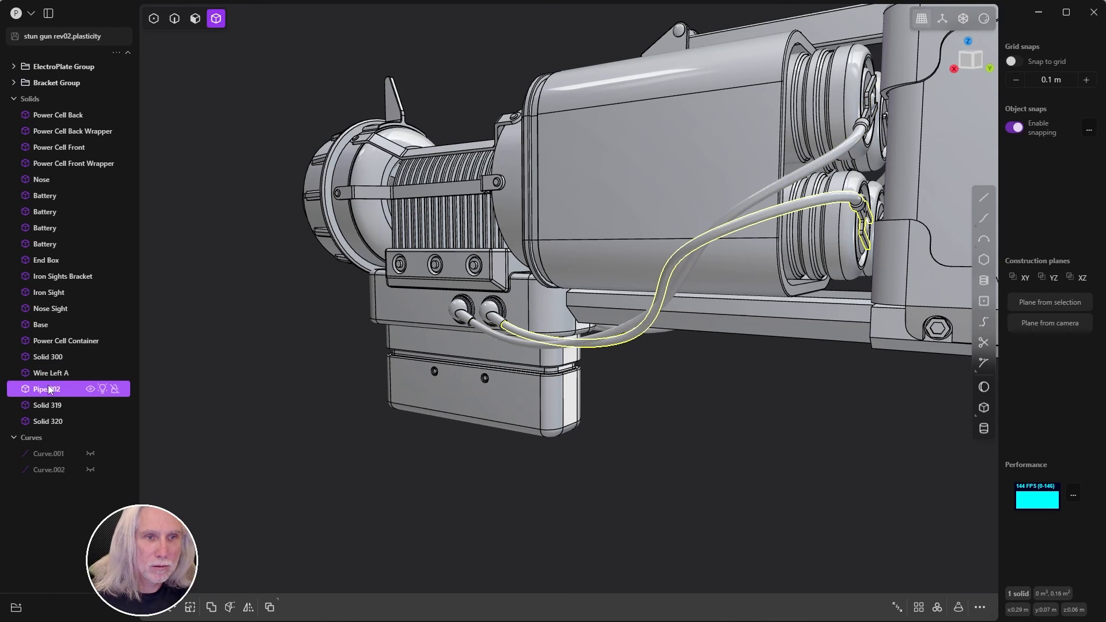
double_click(51, 387)
type("Wire Lewf")
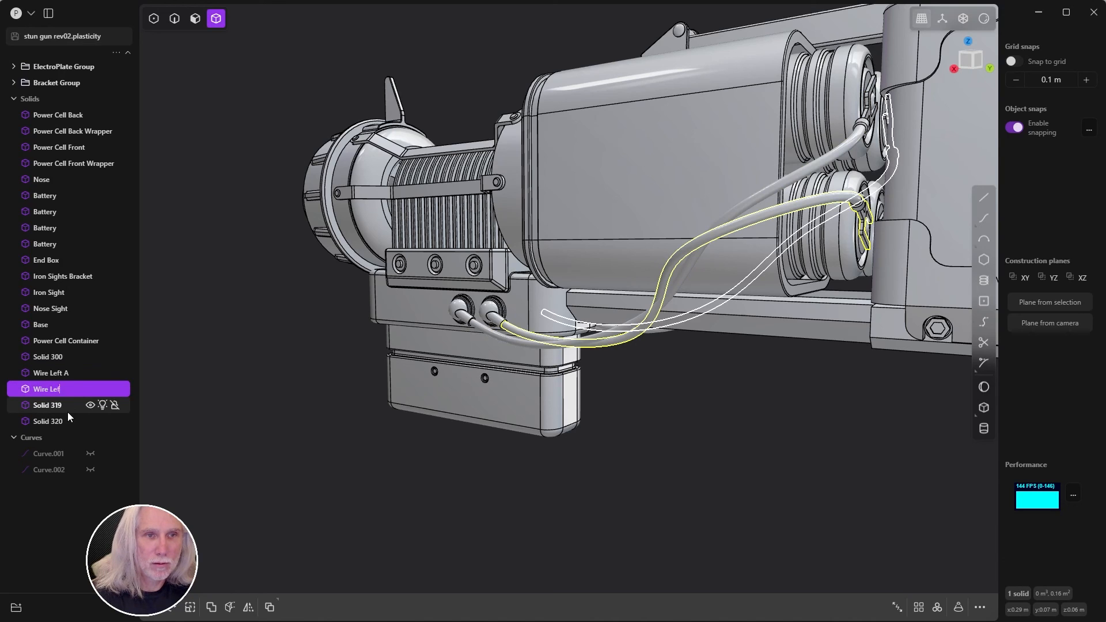
type("t B")
key("Return")
- Rename the mirrored upper battery cable, Solid 319, as "Wire Right A"
left_click(56, 406)
double_click(51, 406)
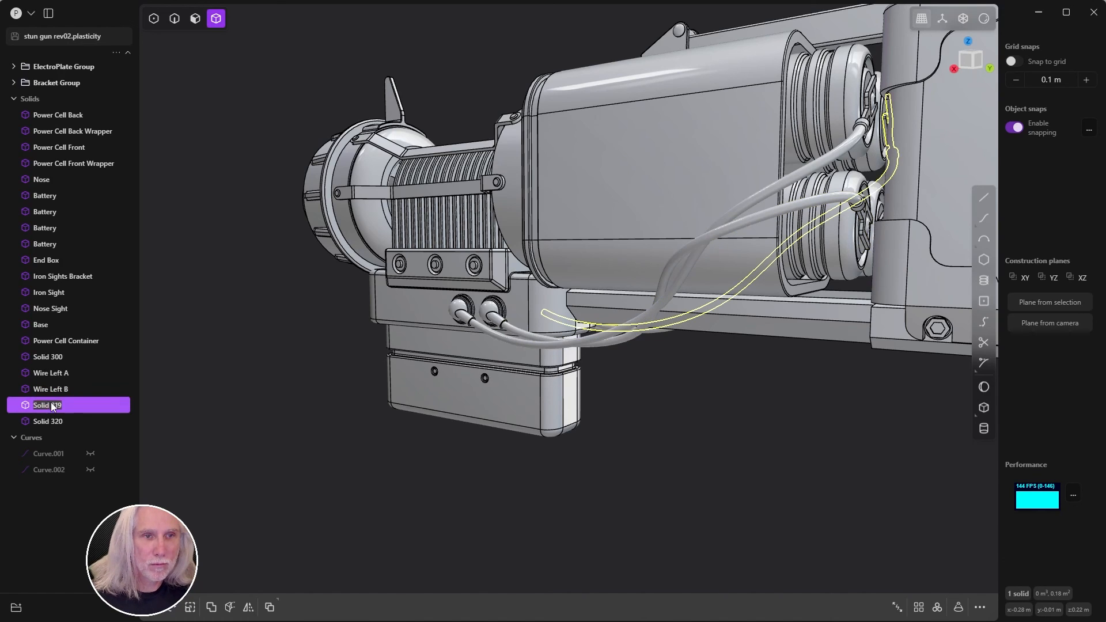
type("Wire Right")
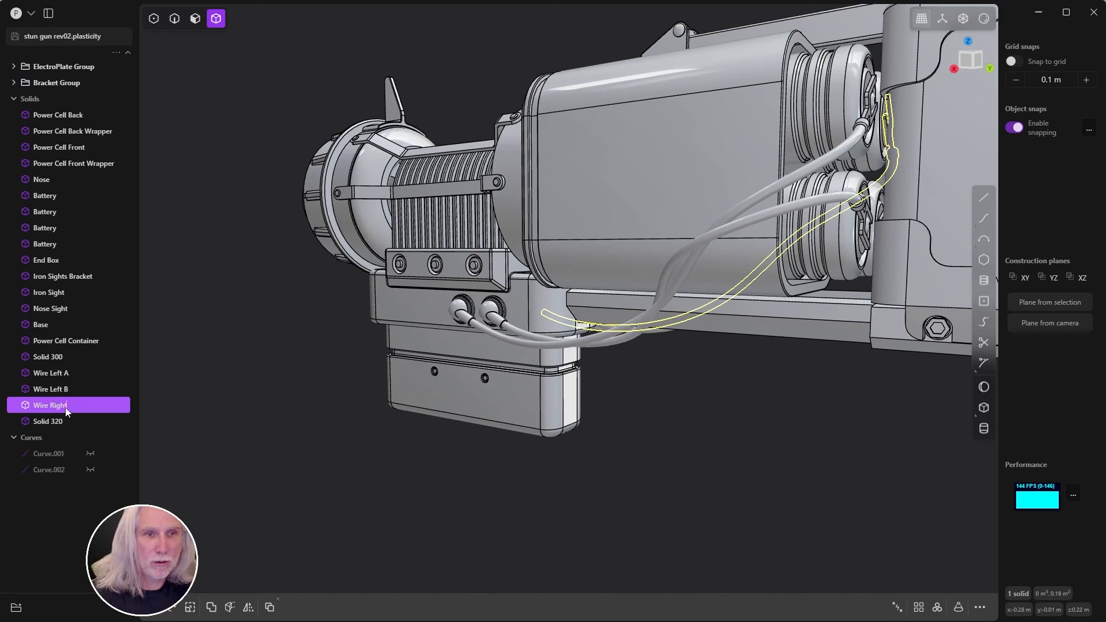
type(" A")
key("Return")
- Rename the mirrored lower battery cable, Solid 320, as "Wire Right B" and clear the selection
left_click(56, 422)
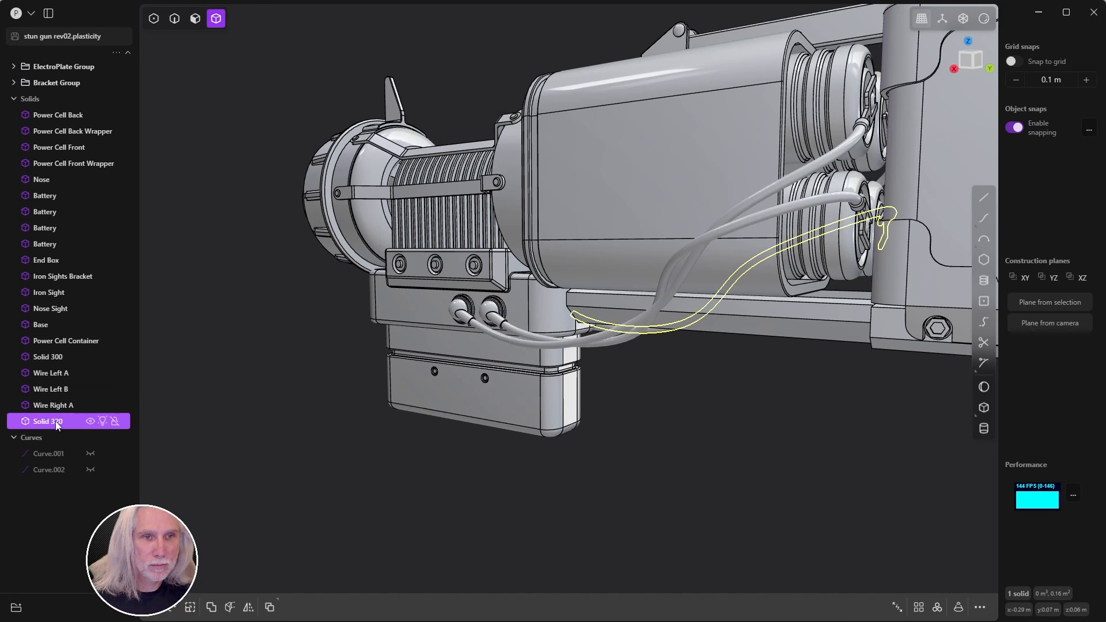
double_click(56, 422)
type("Wire ")
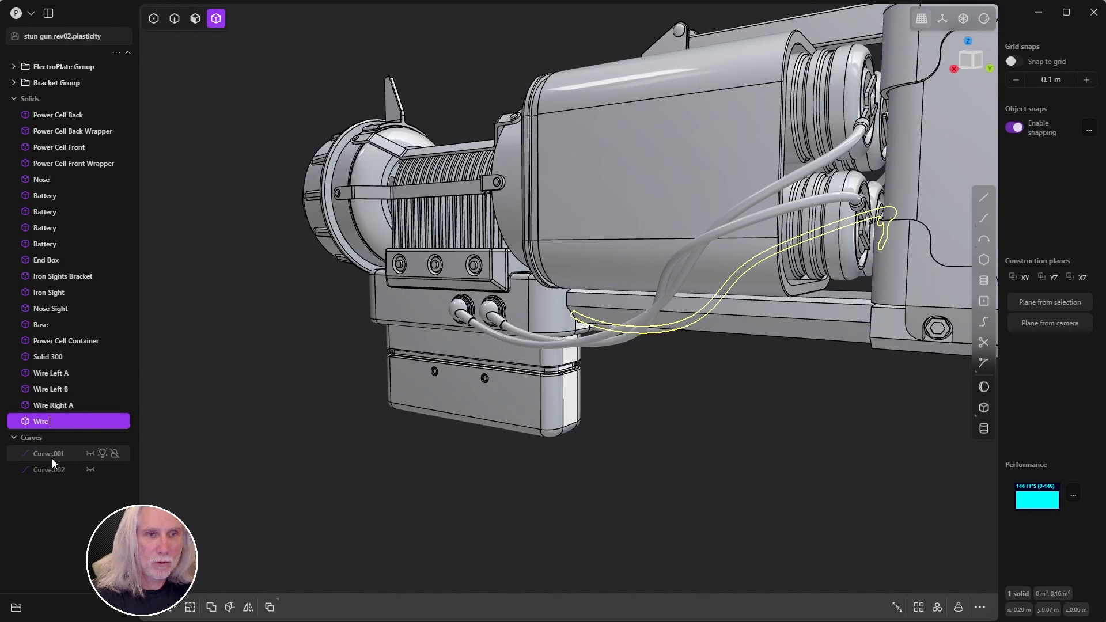
type("Right B")
left_click(658, 376)
scroll(659, 376, "down", 3)
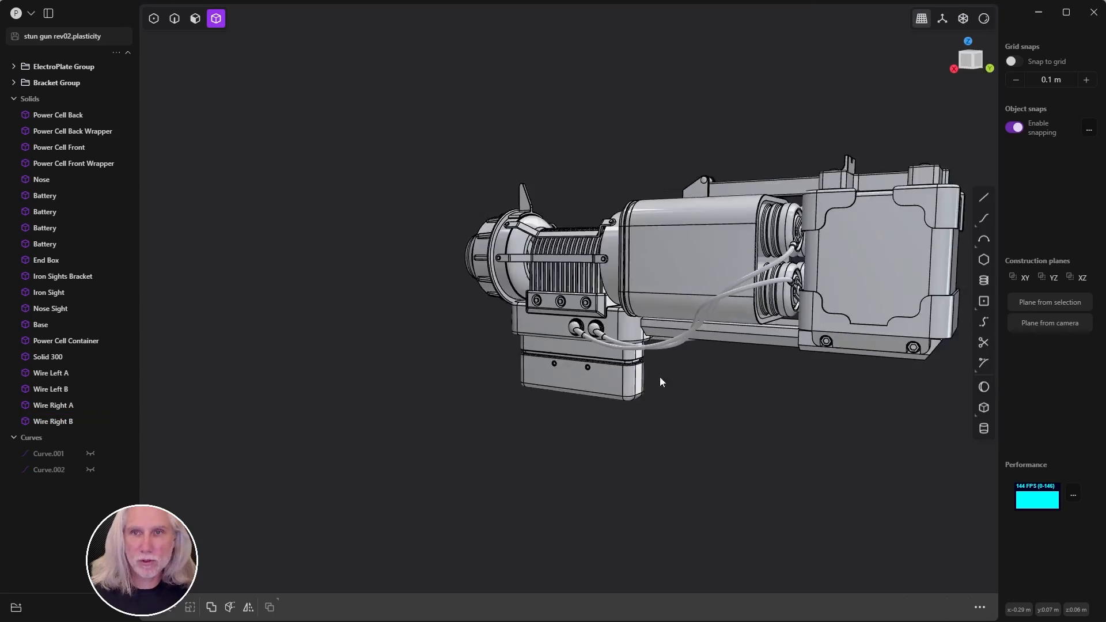
middle_click_drag(661, 381, 713, 371)
scroll(763, 428, "up", 4)
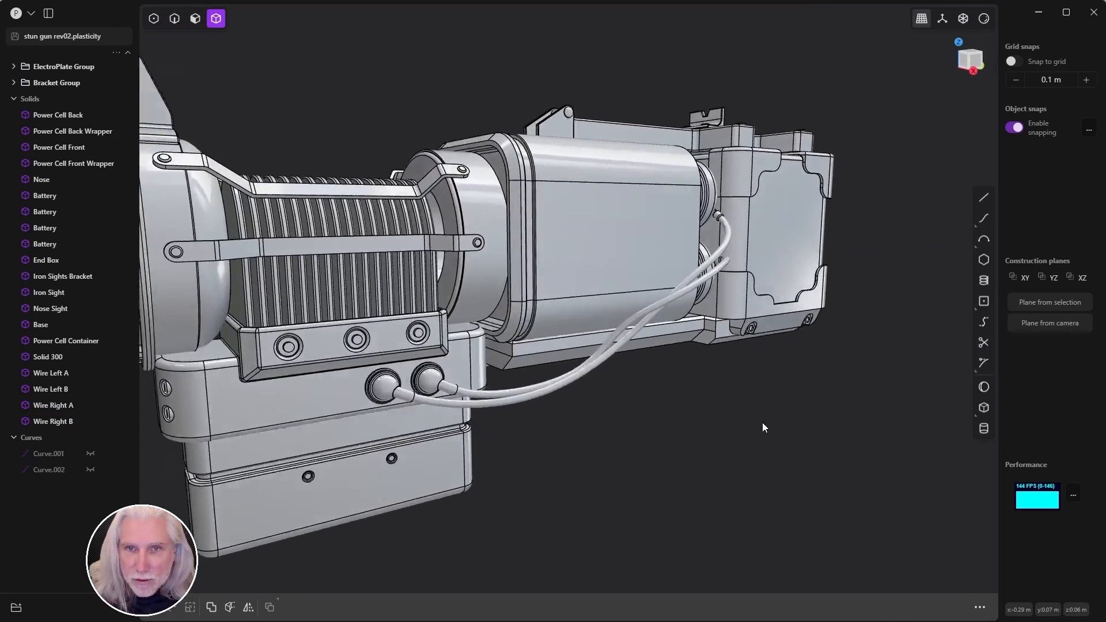
middle_click_drag(763, 428, 675, 396)
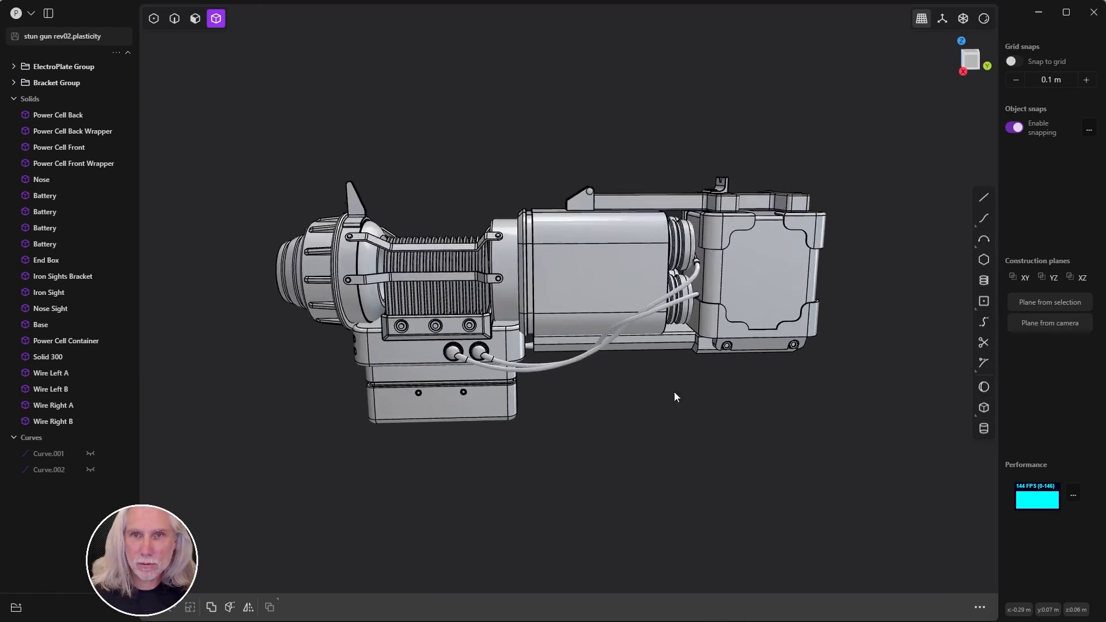